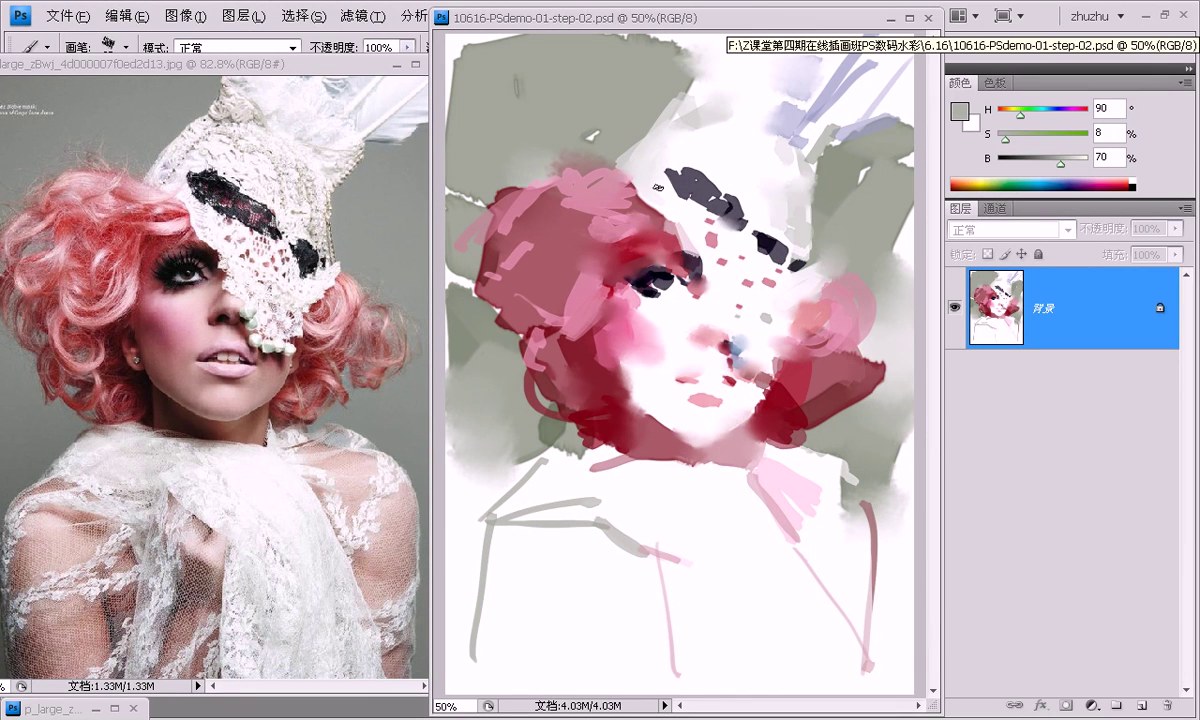
Lasso a freehand selection around the painted left eye area.
key("l")
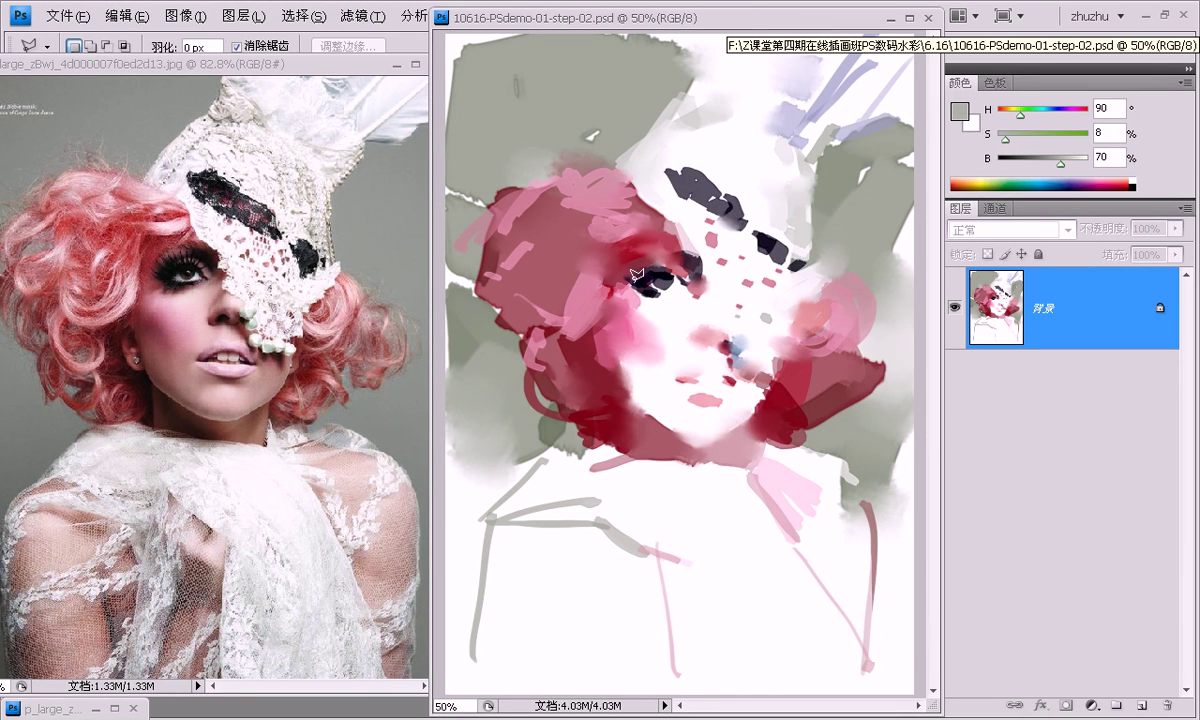
mouse_move(646, 300)
left_mouse_down()
mouse_move(620, 270)
mouse_move(702, 238)
mouse_move(714, 278)
mouse_move(697, 297)
mouse_move(608, 278)
left_mouse_up()
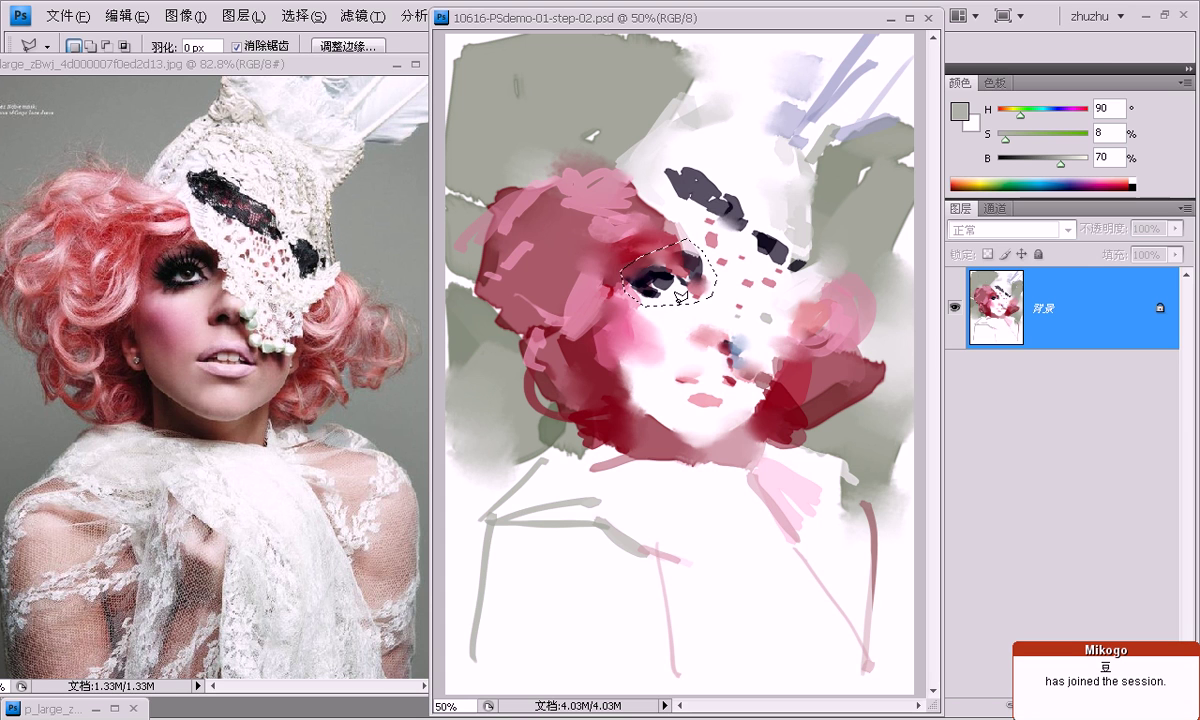
Copy the selected eye onto new layer 图层 1, toggling the background to view it alone.
key("v")
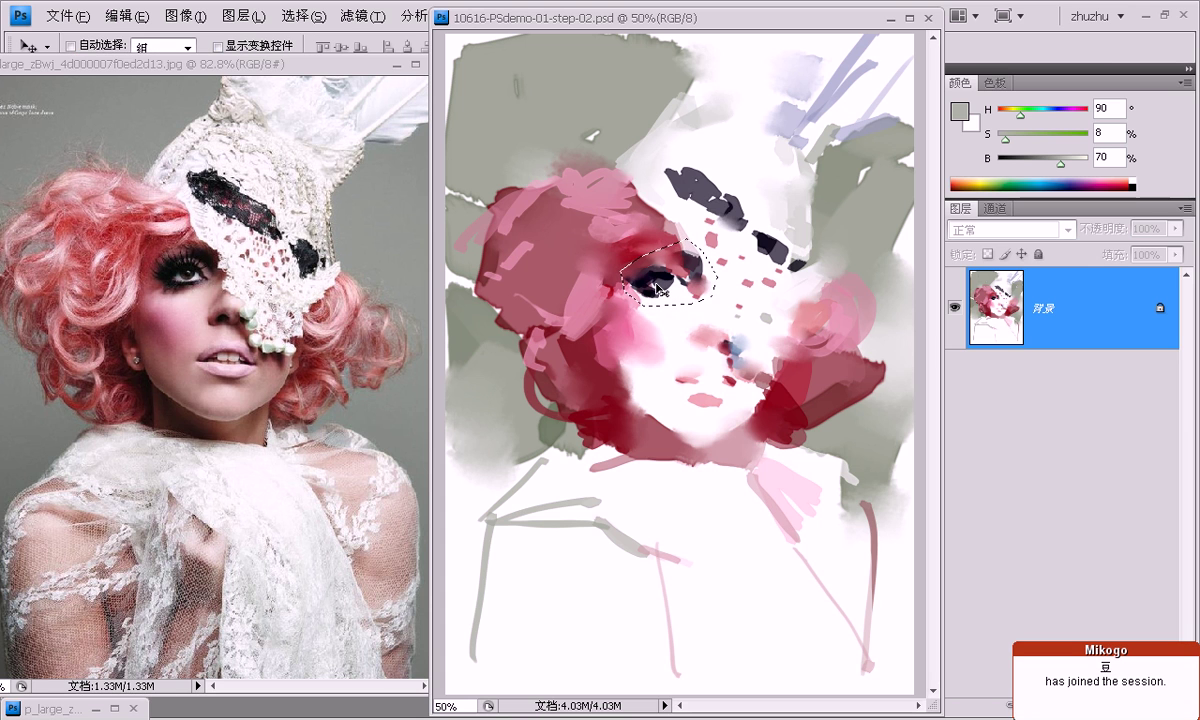
key("ctrl+j")
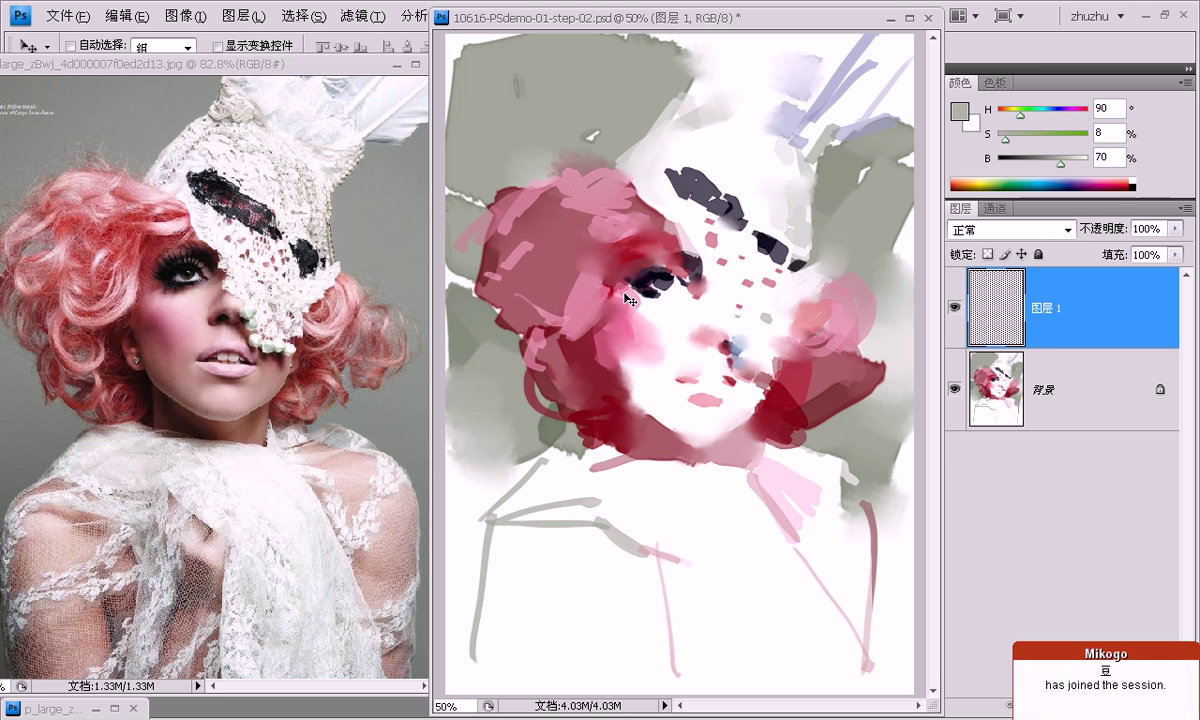
left_click(955, 389)
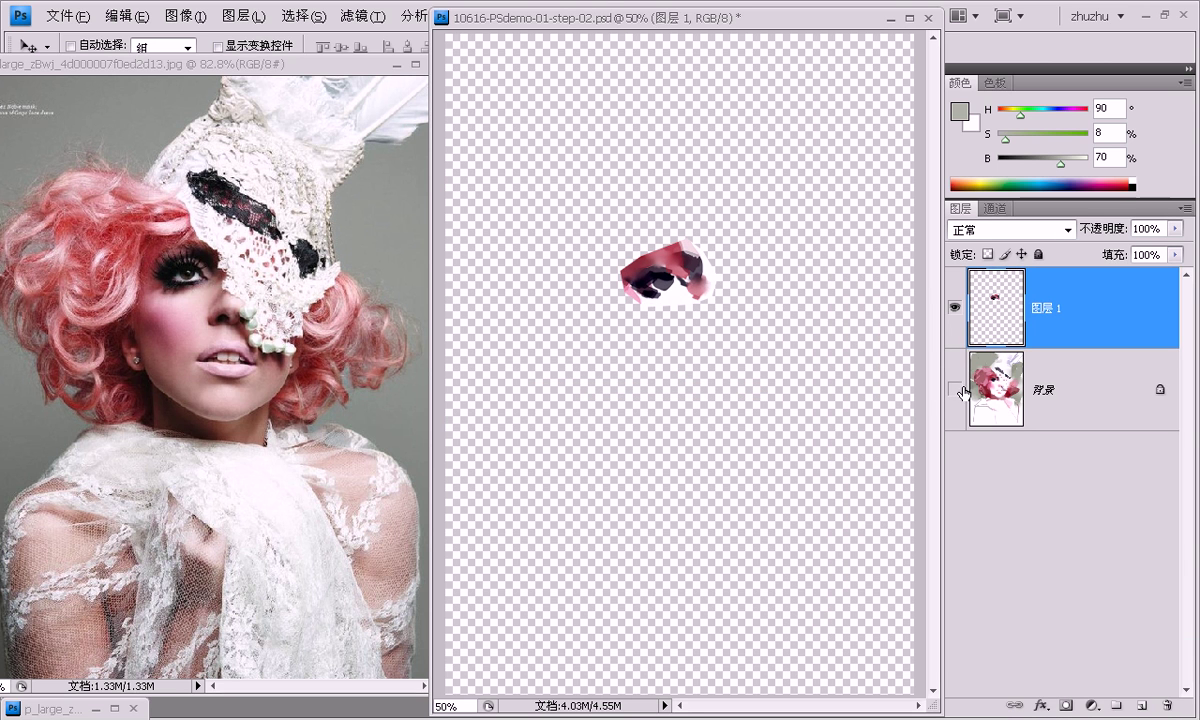
left_click(955, 389)
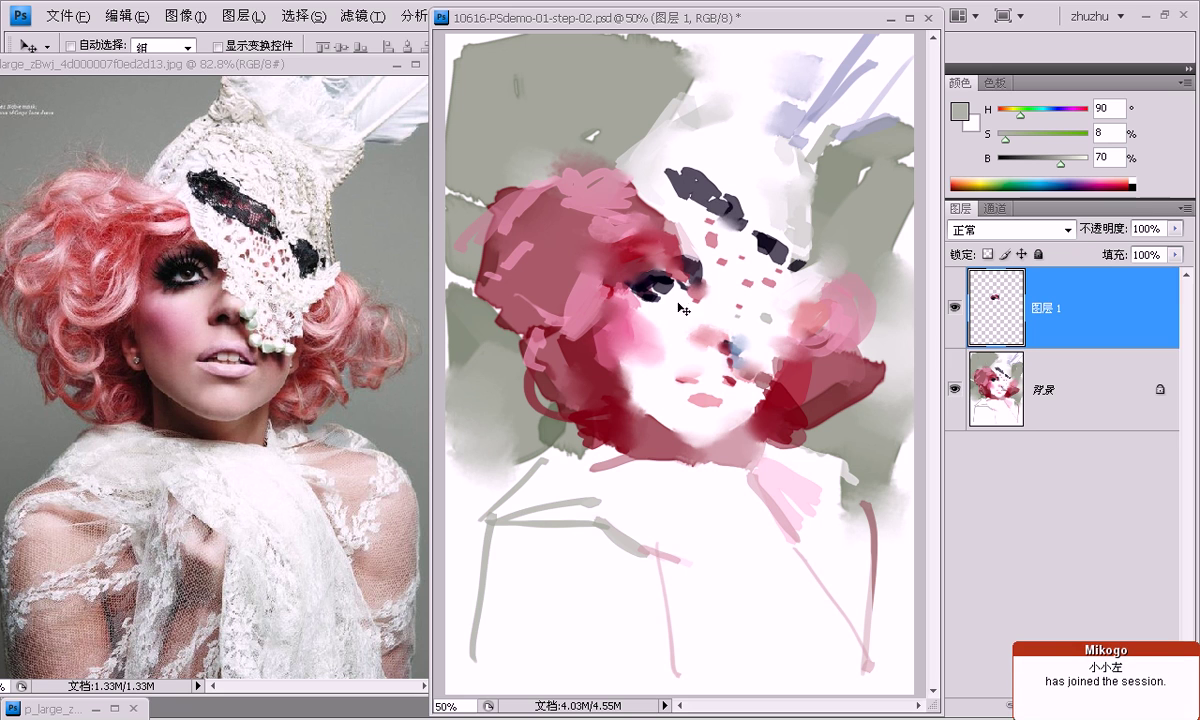
Rotate the eye piece slightly counter-clockwise, apply it, and toggle 图层 1 to compare.
key("ctrl+t")
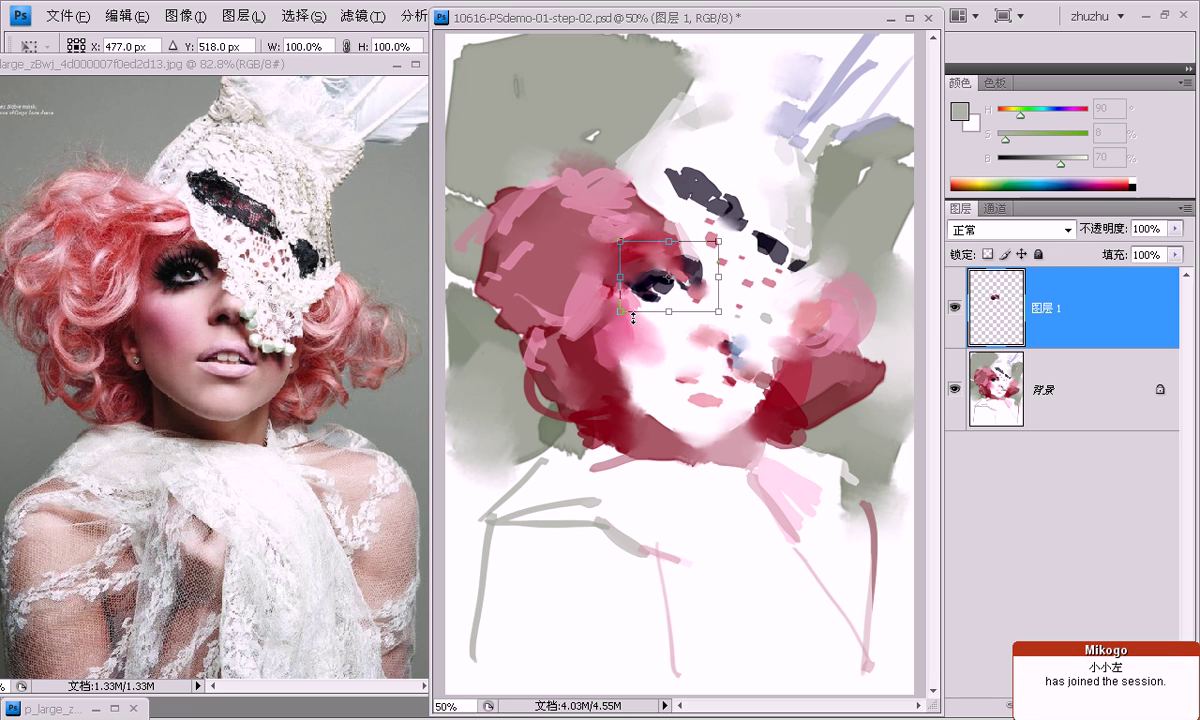
left_click_drag(743, 235, 737, 232)
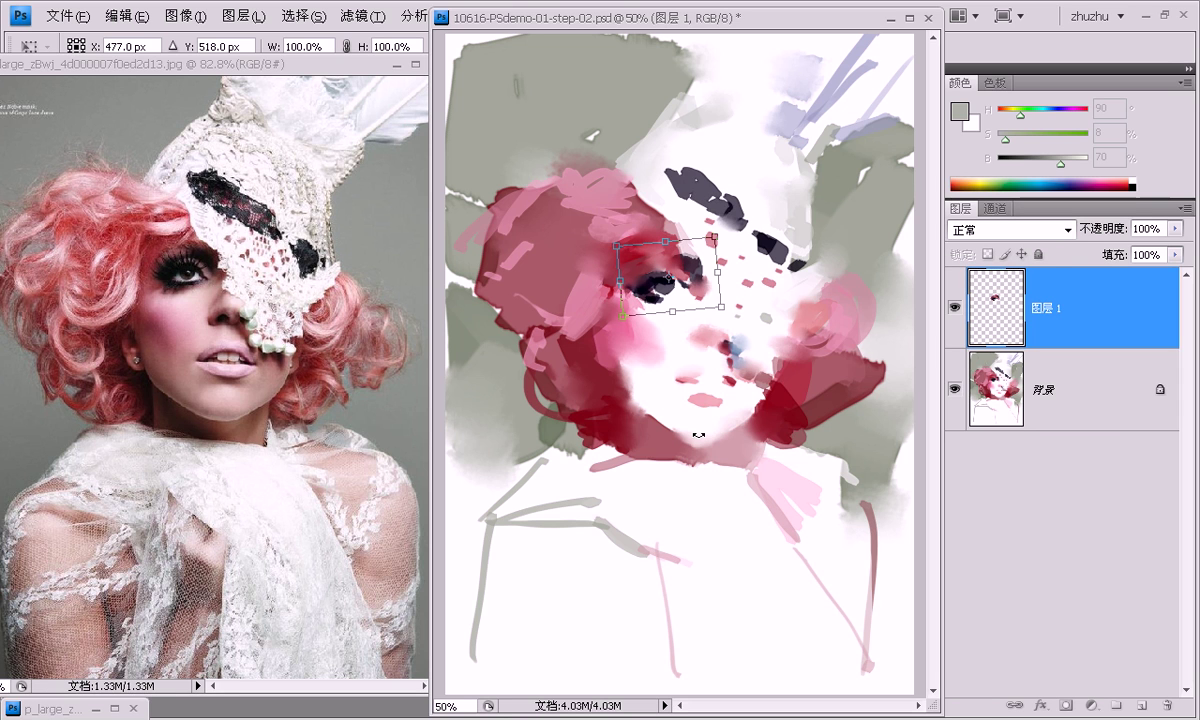
key("Return")
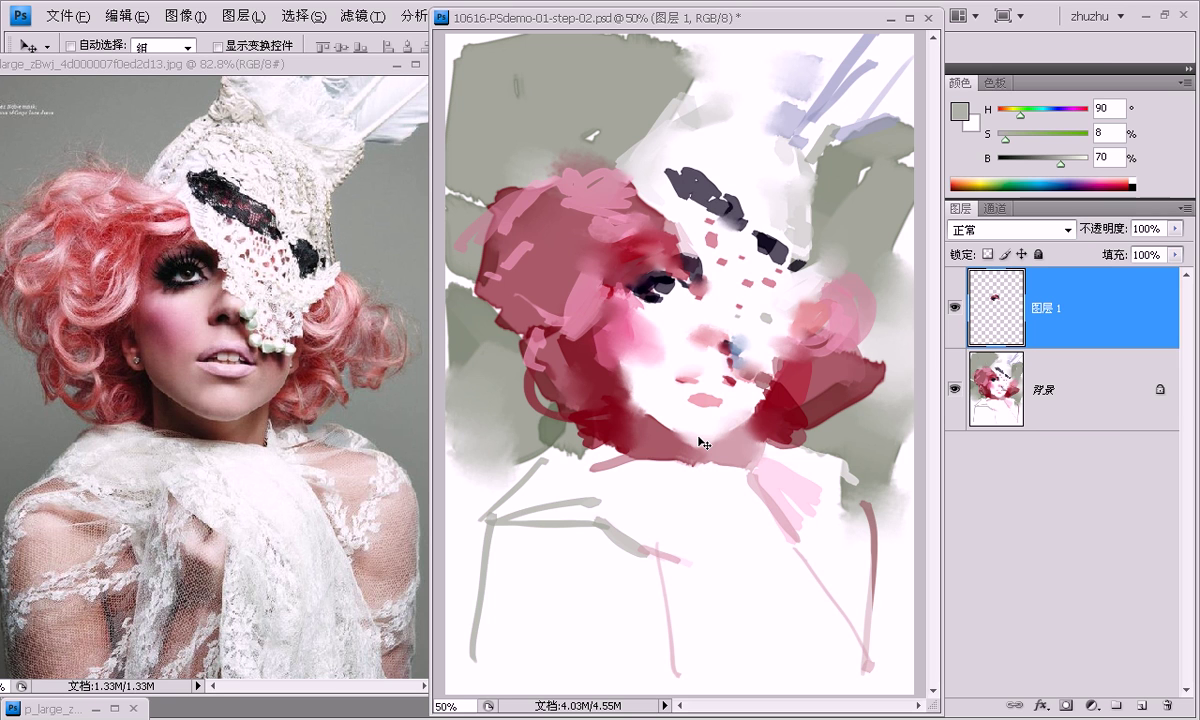
left_click(955, 308)
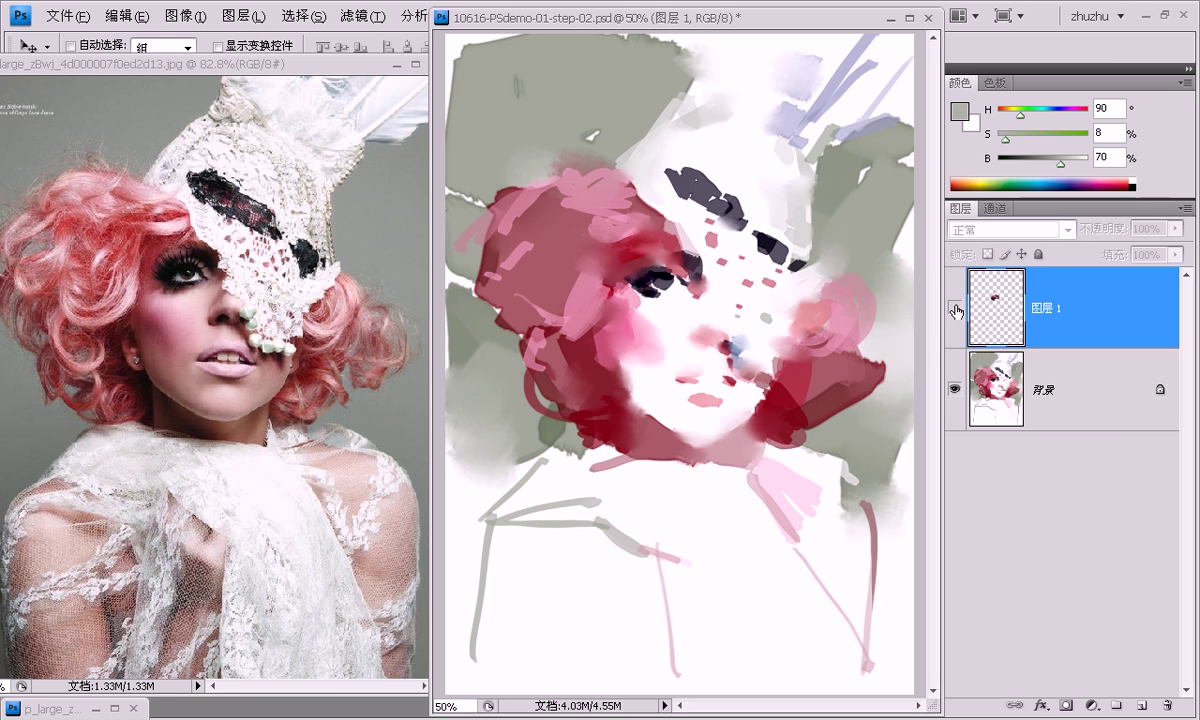
left_click(955, 310)
left_click(955, 310)
left_click(955, 310)
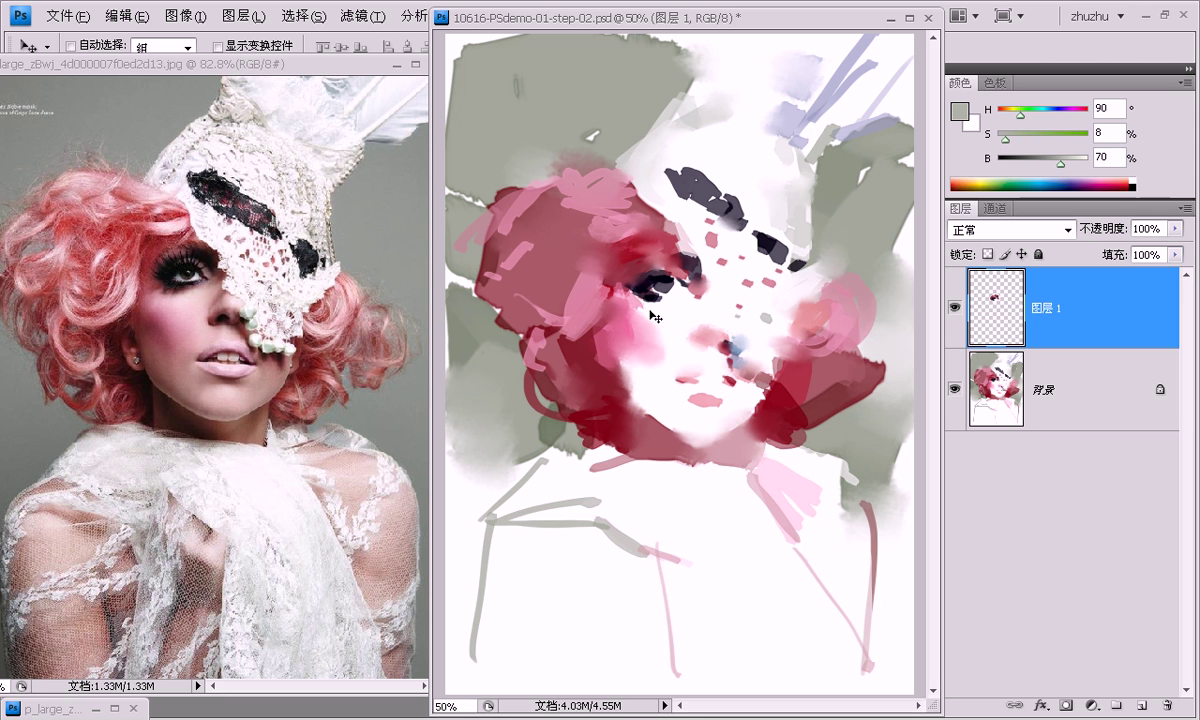
key("ctrl+plus")
key("ctrl+plus")
Erase the eye piece's hard edges at low opacity and lighten the red beside it.
mouse_move(722, 260)
left_mouse_down()
mouse_move(722, 195)
mouse_move(732, 305)
left_mouse_up()
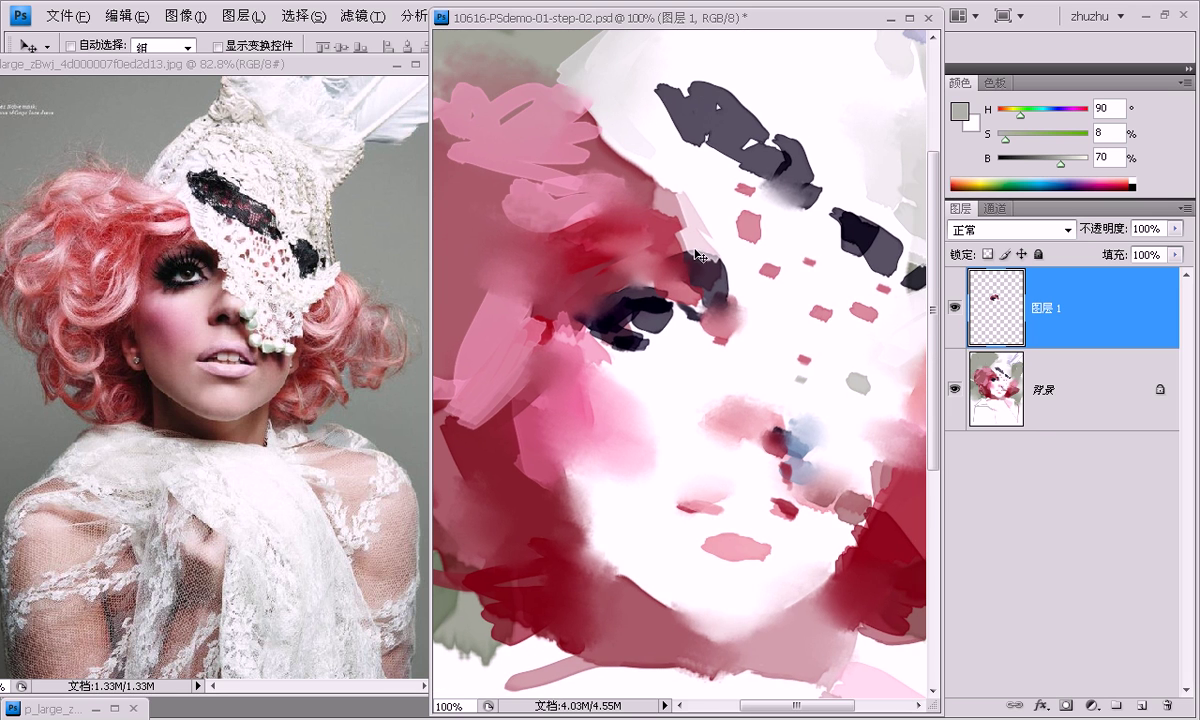
key("e")
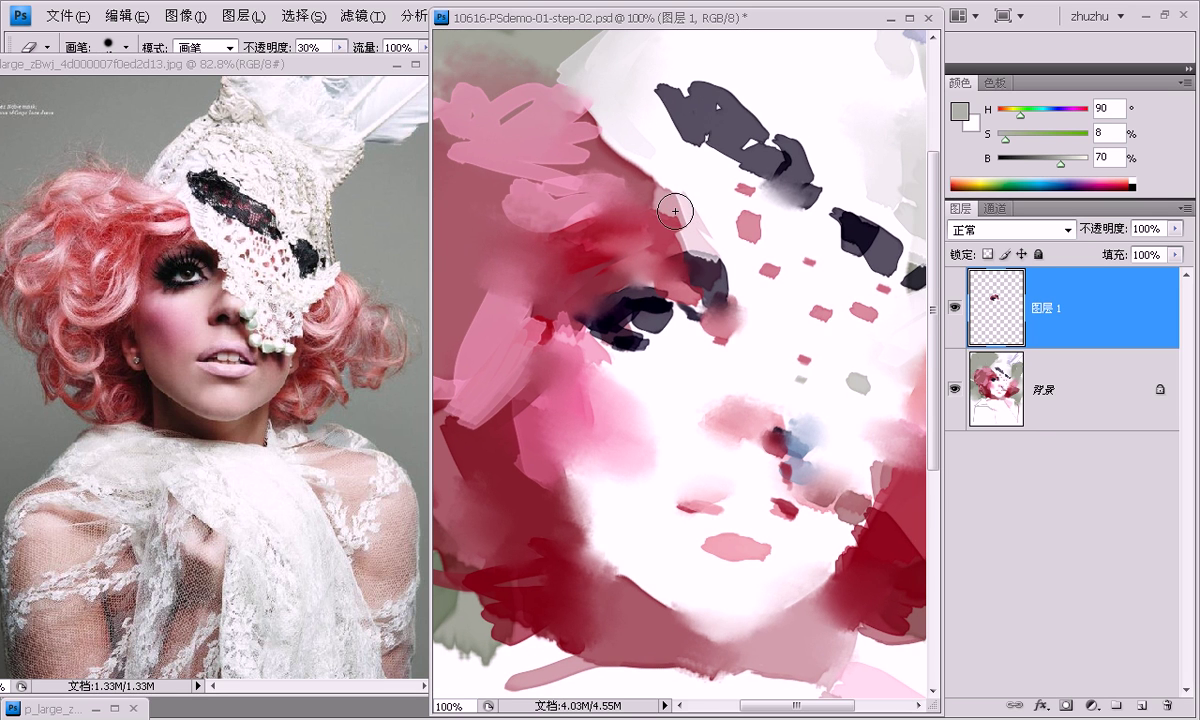
mouse_move(688, 225)
left_mouse_down()
mouse_move(583, 268)
mouse_move(560, 235)
mouse_move(520, 270)
mouse_move(525, 300)
left_mouse_up()
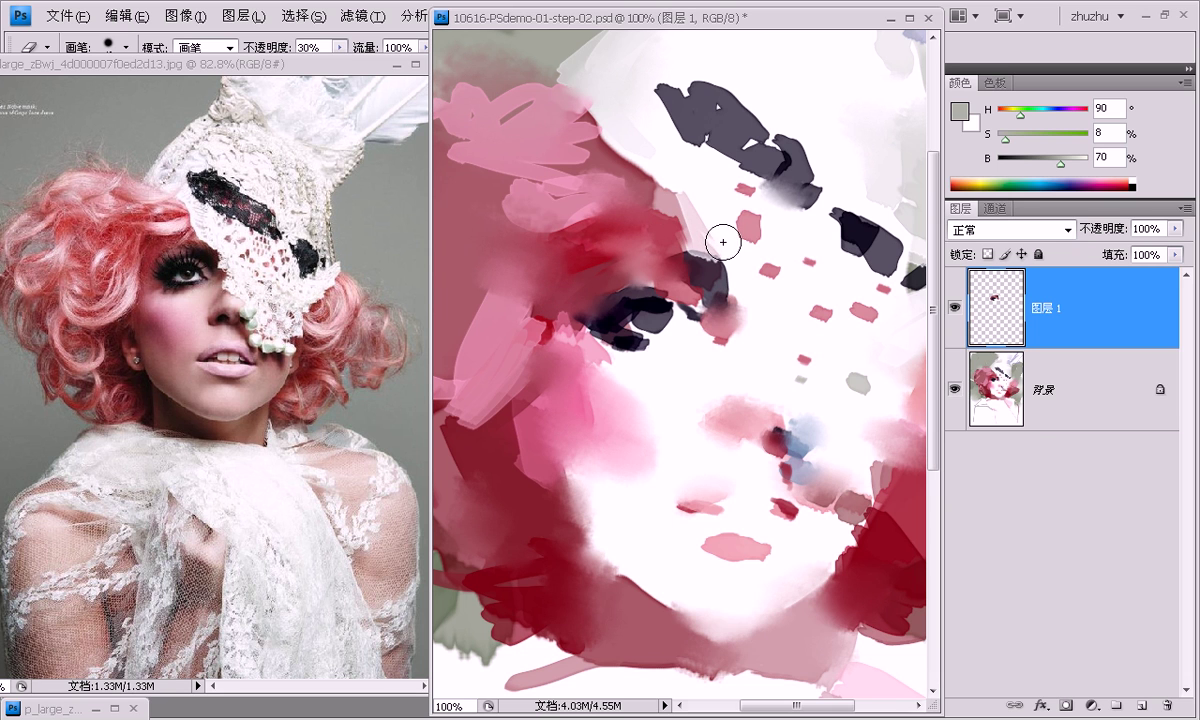
left_click_drag(710, 230, 675, 226)
Smudge the eye piece into the cheek at 30% strength and zoom back out.
key("r")
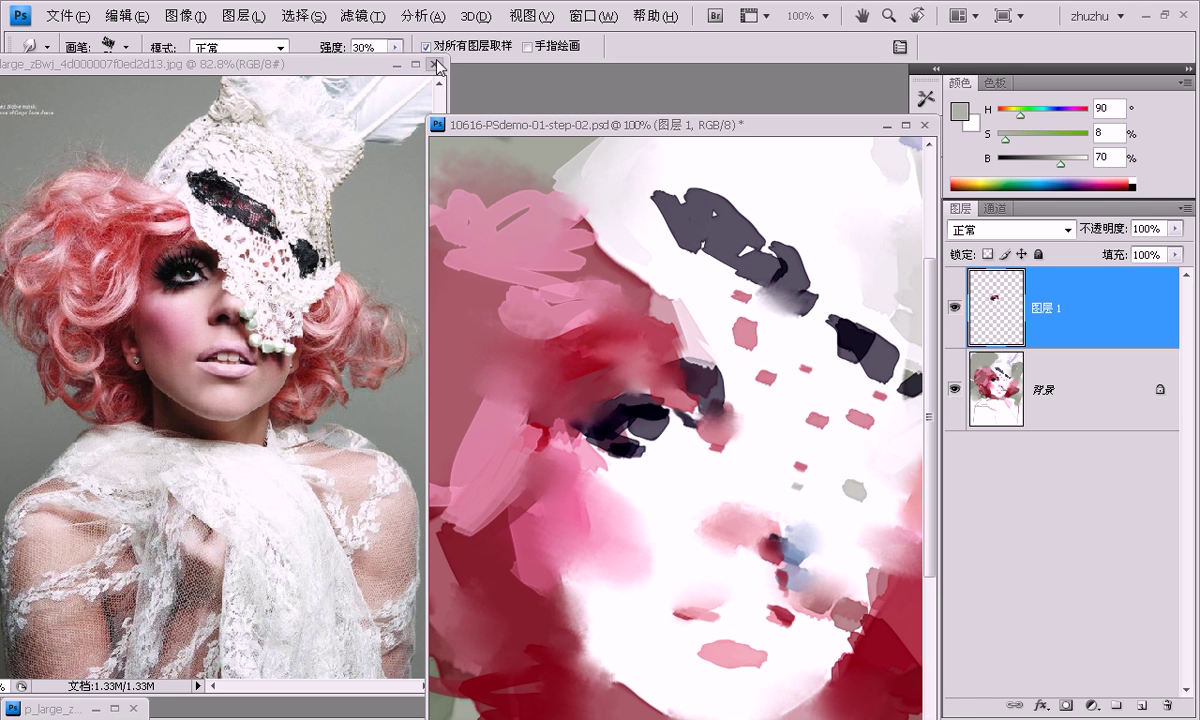
left_click_drag(590, 127, 585, 24)
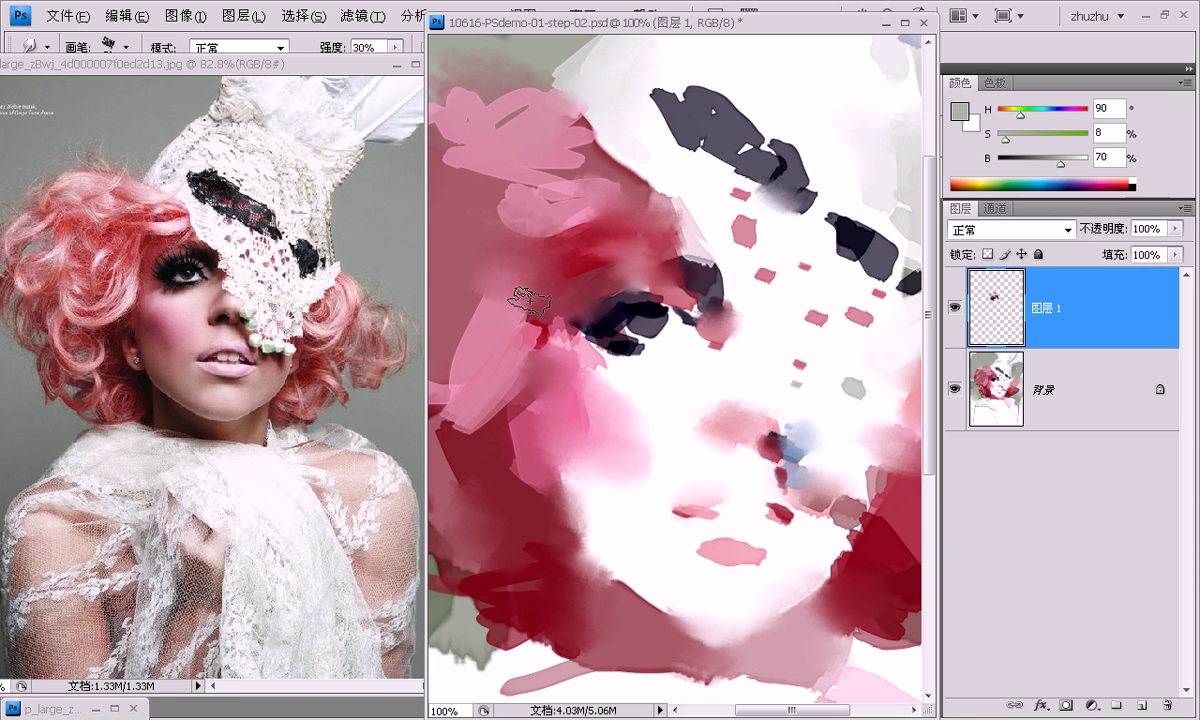
left_click_drag(563, 256, 686, 258)
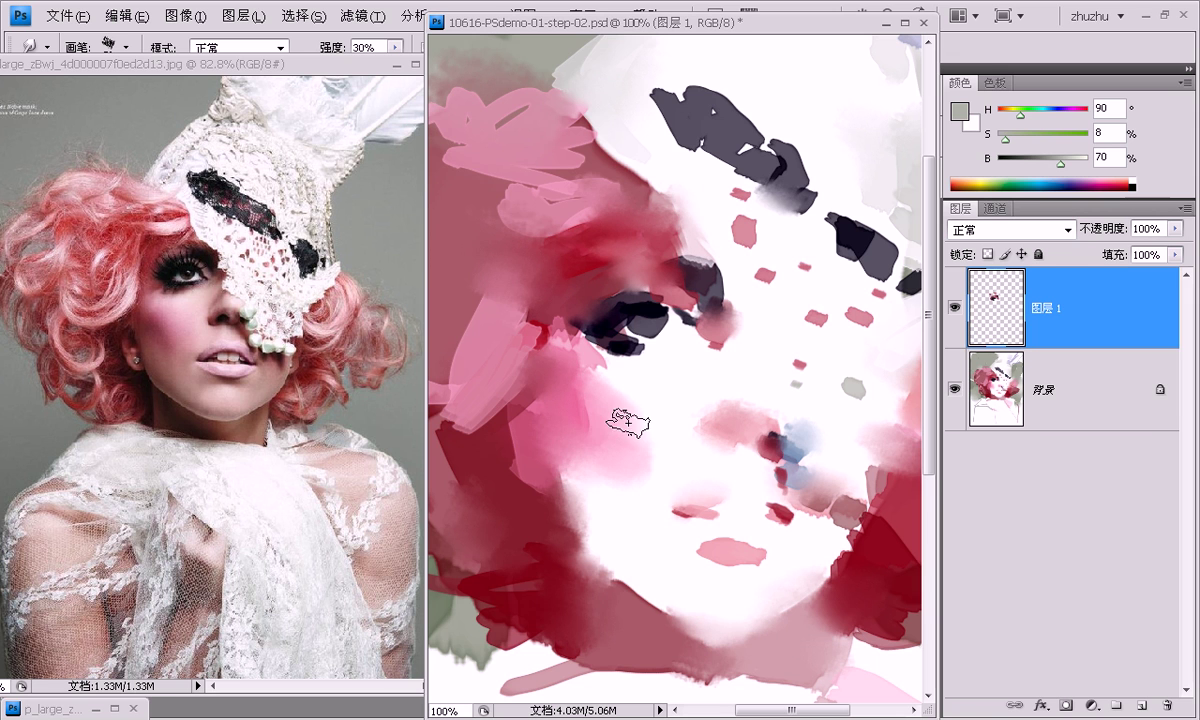
left_click_drag(635, 464, 654, 412)
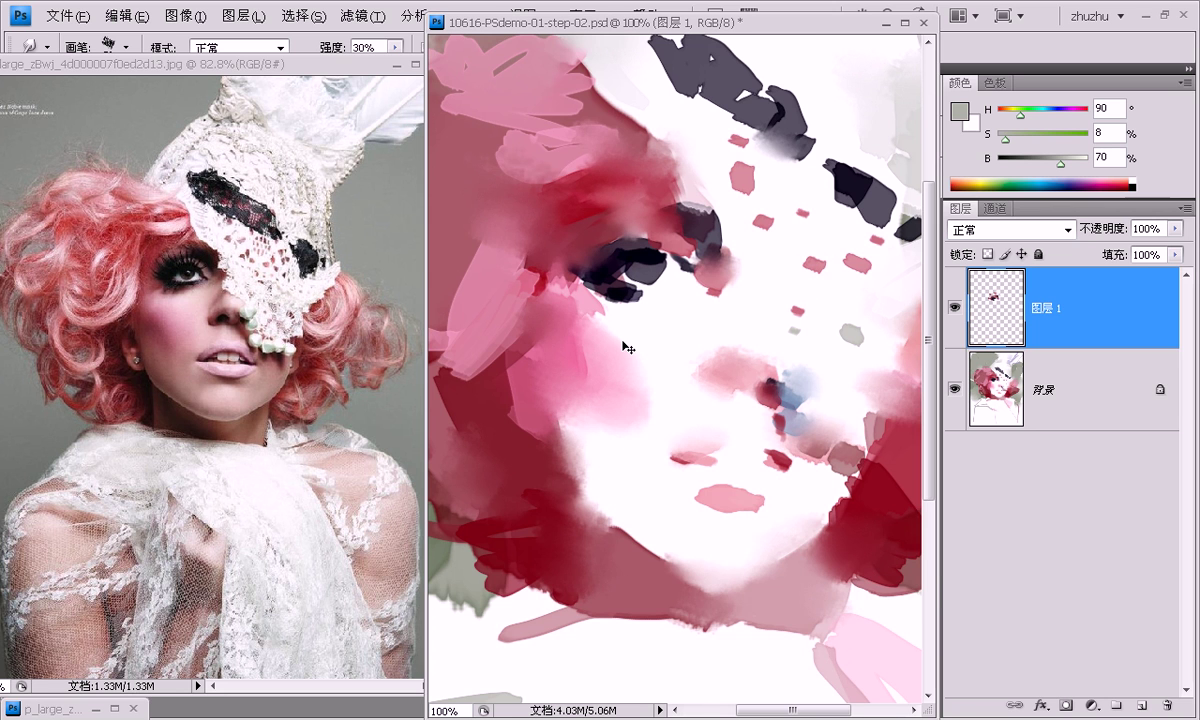
key("ctrl+minus")
key("ctrl+minus")
key("b")
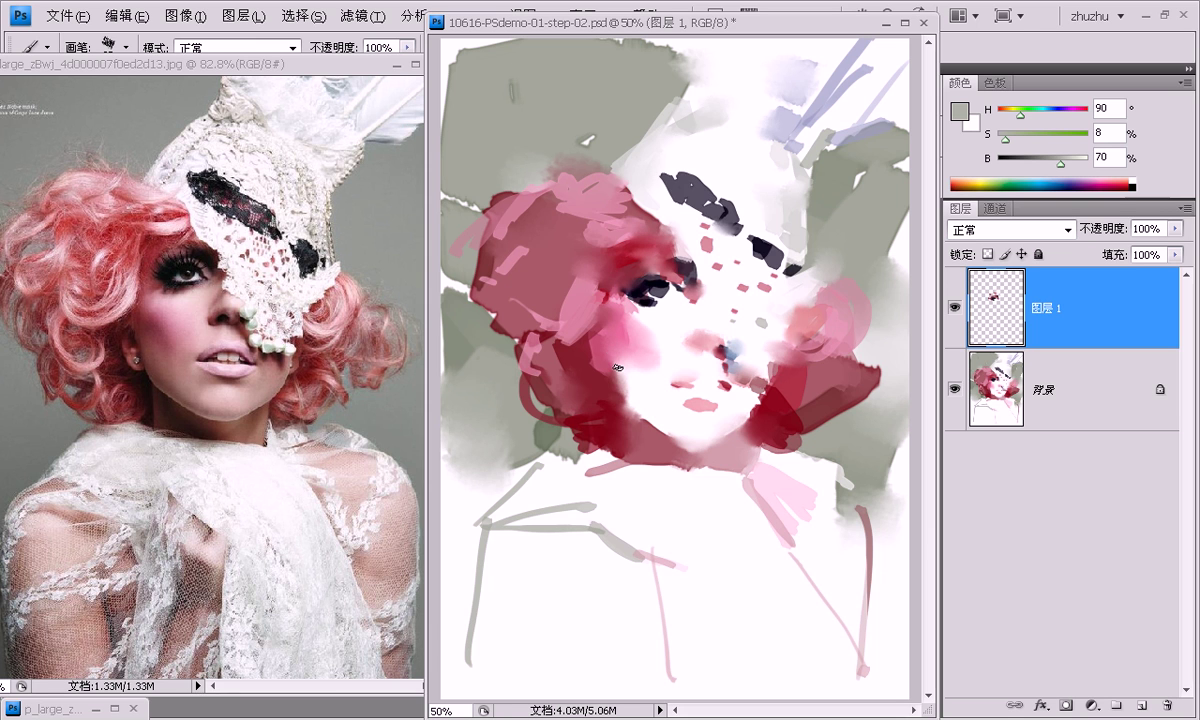
Sample the eye's dark grey-purple and dab it at the neck.
left_click(597, 355, "alt")
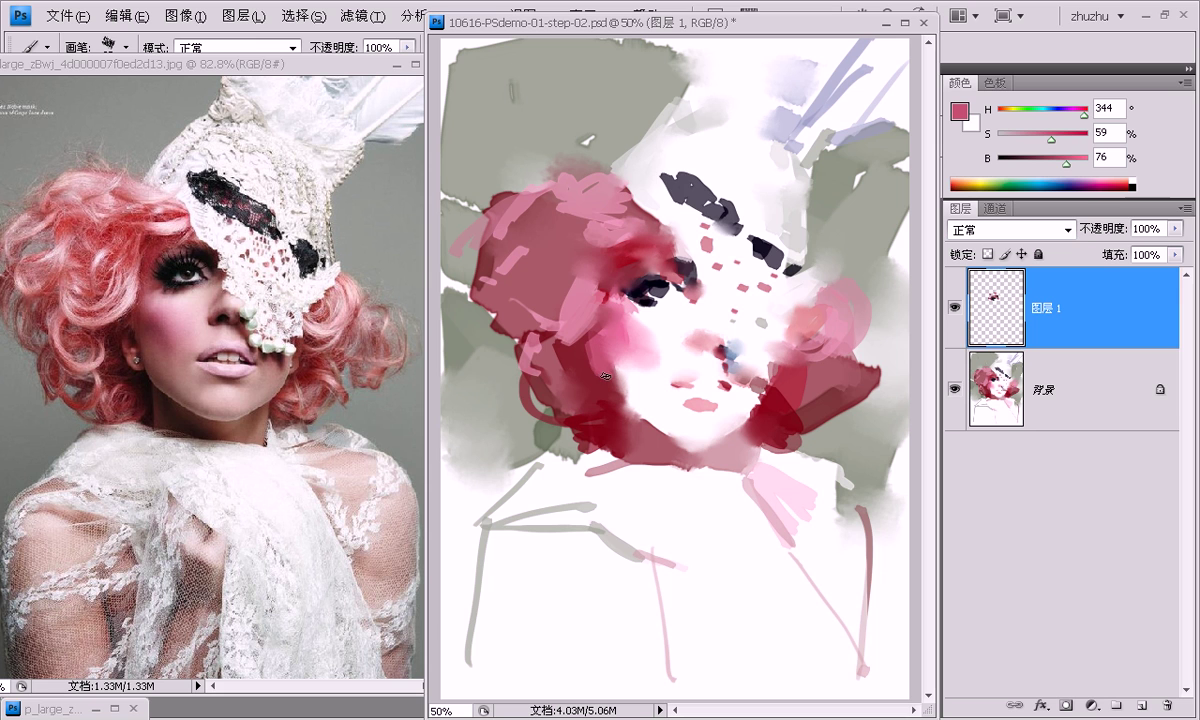
left_click(680, 434, "alt")
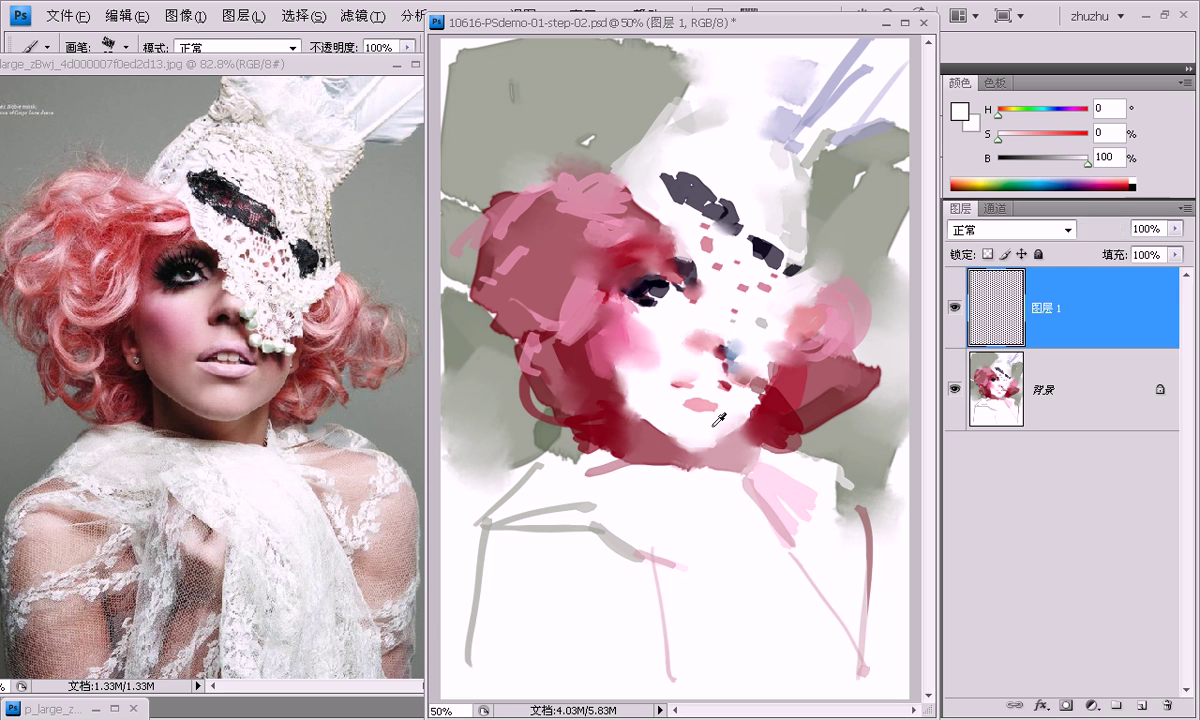
left_click(748, 406, "alt")
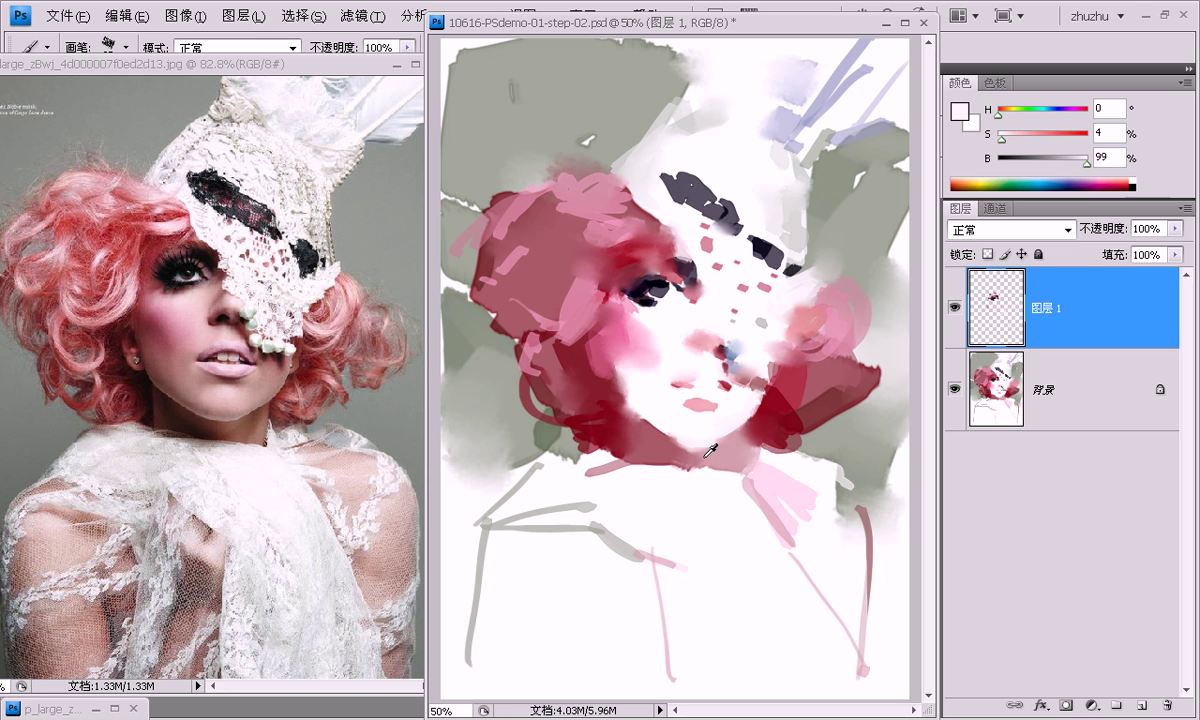
left_click(668, 422, "alt")
left_click(620, 430, "alt")
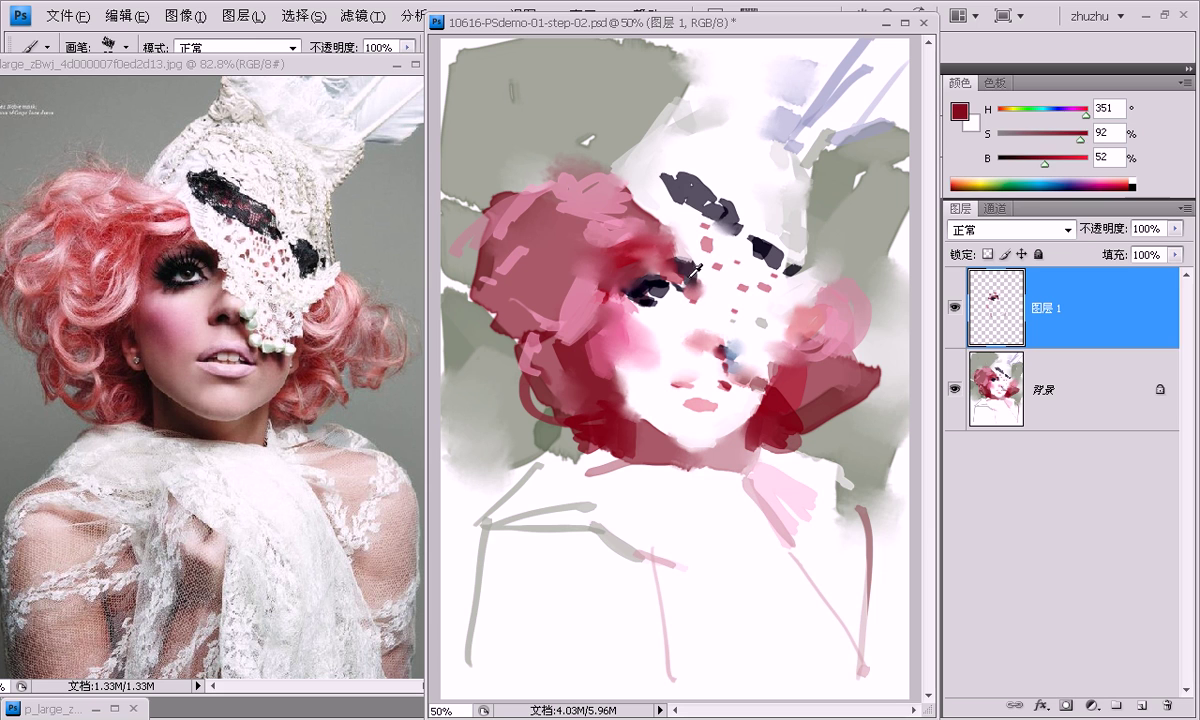
left_click(694, 268, "alt")
left_click_drag(743, 463, 738, 469)
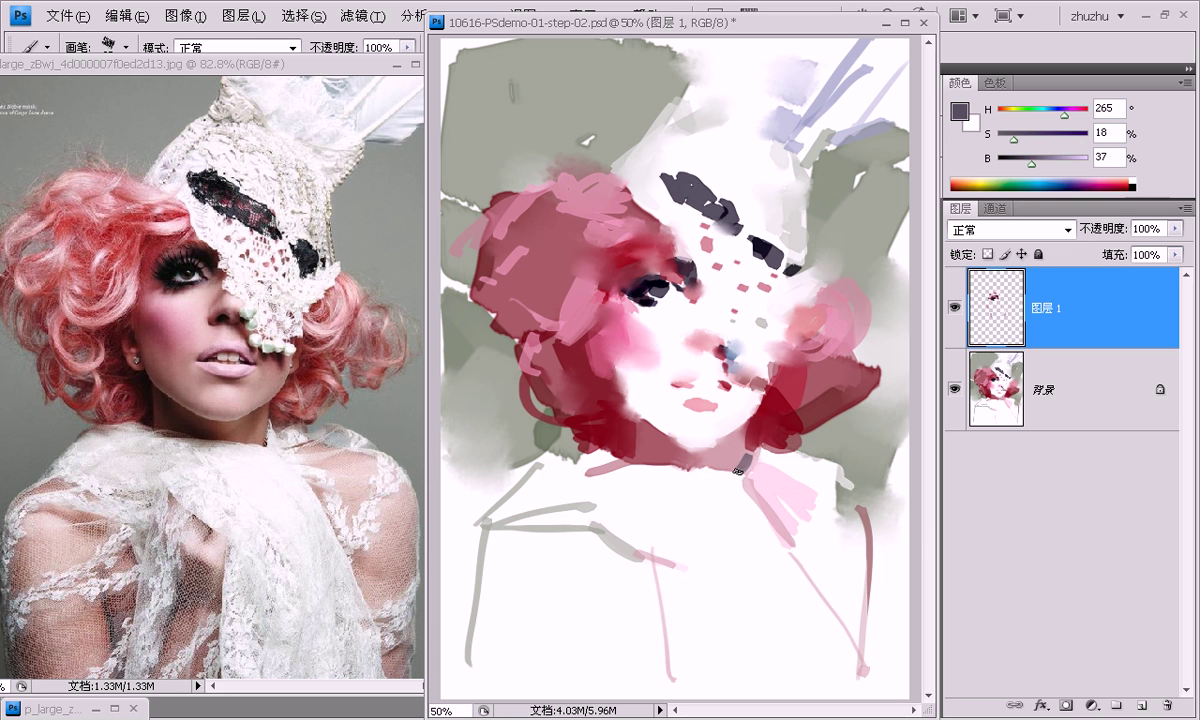
Paint white over the left grey line and a soft pink stroke along the left shoulder.
left_click(496, 550, "alt")
left_click_drag(481, 527, 459, 659)
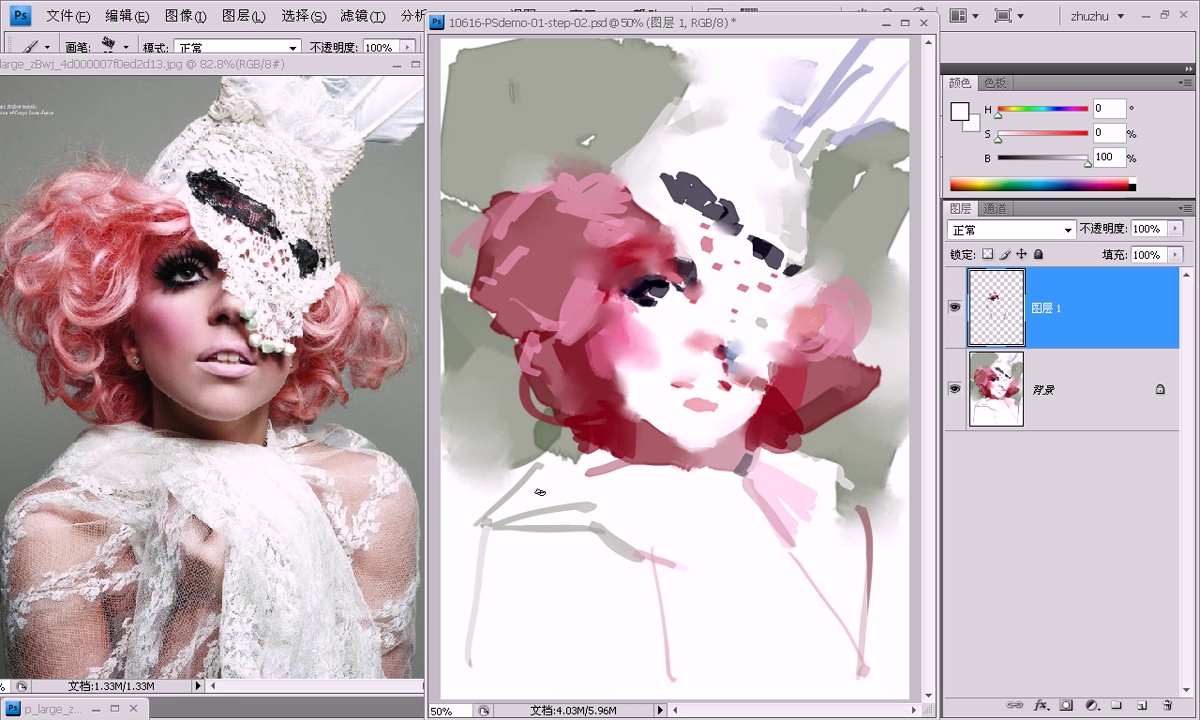
left_click(478, 446, "alt")
left_click(833, 323, "alt")
mouse_move(487, 520)
left_mouse_down()
mouse_move(462, 560)
mouse_move(468, 678)
left_mouse_up()
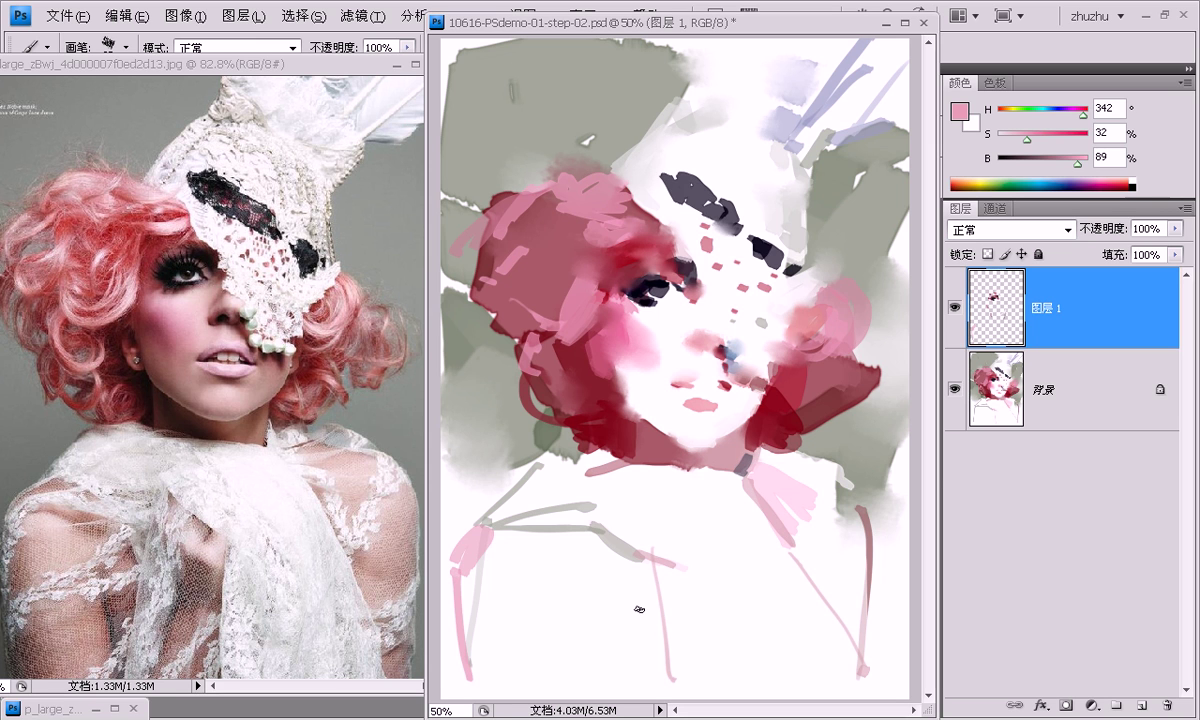
Paint a pale pink stroke along the lower figure, then sample the dark red.
left_click(618, 575, "alt")
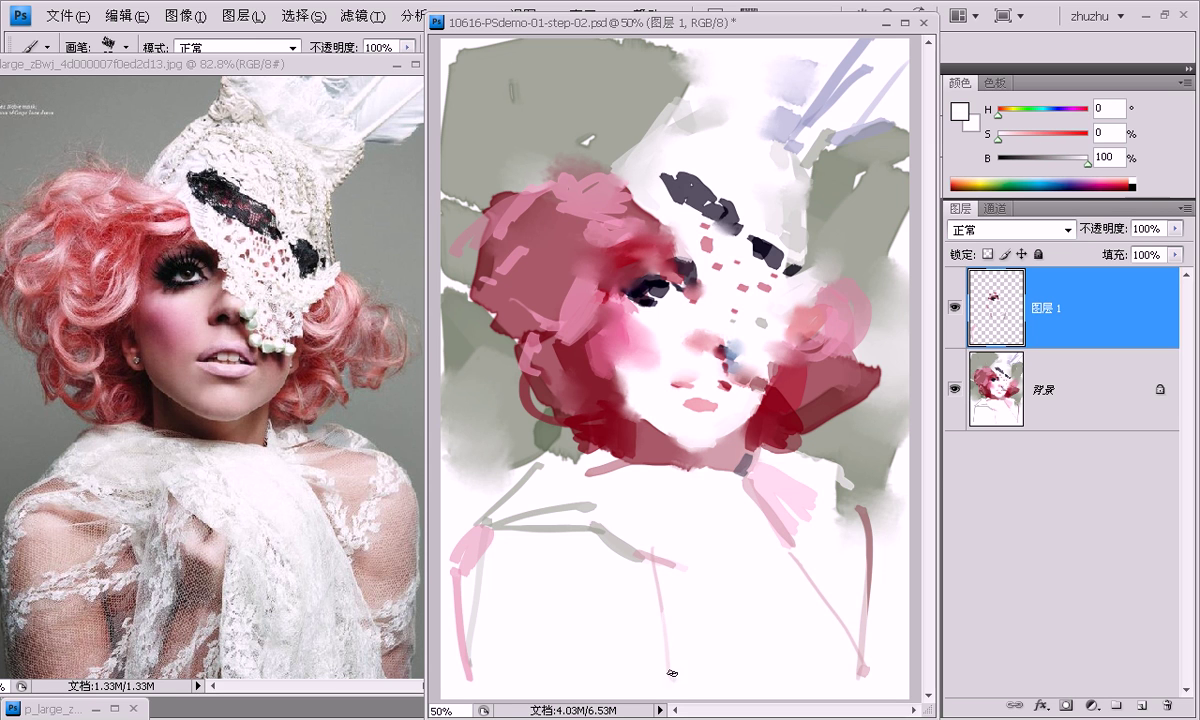
left_click(631, 522, "alt")
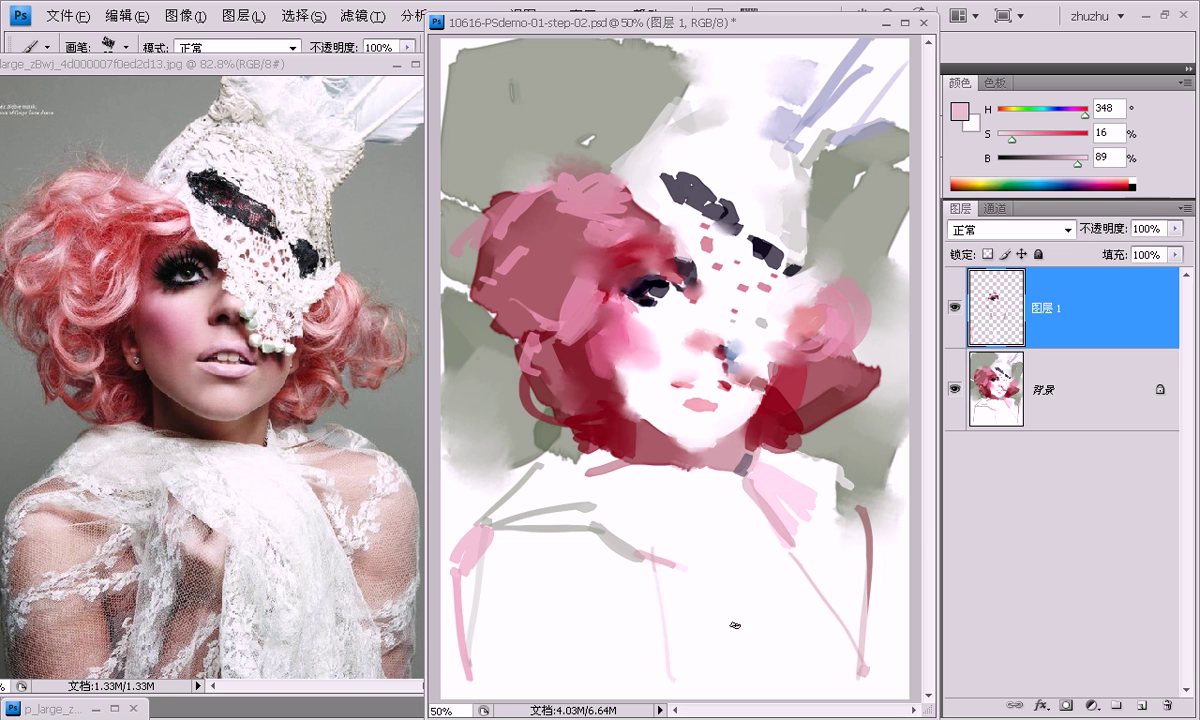
left_click_drag(655, 566, 704, 672)
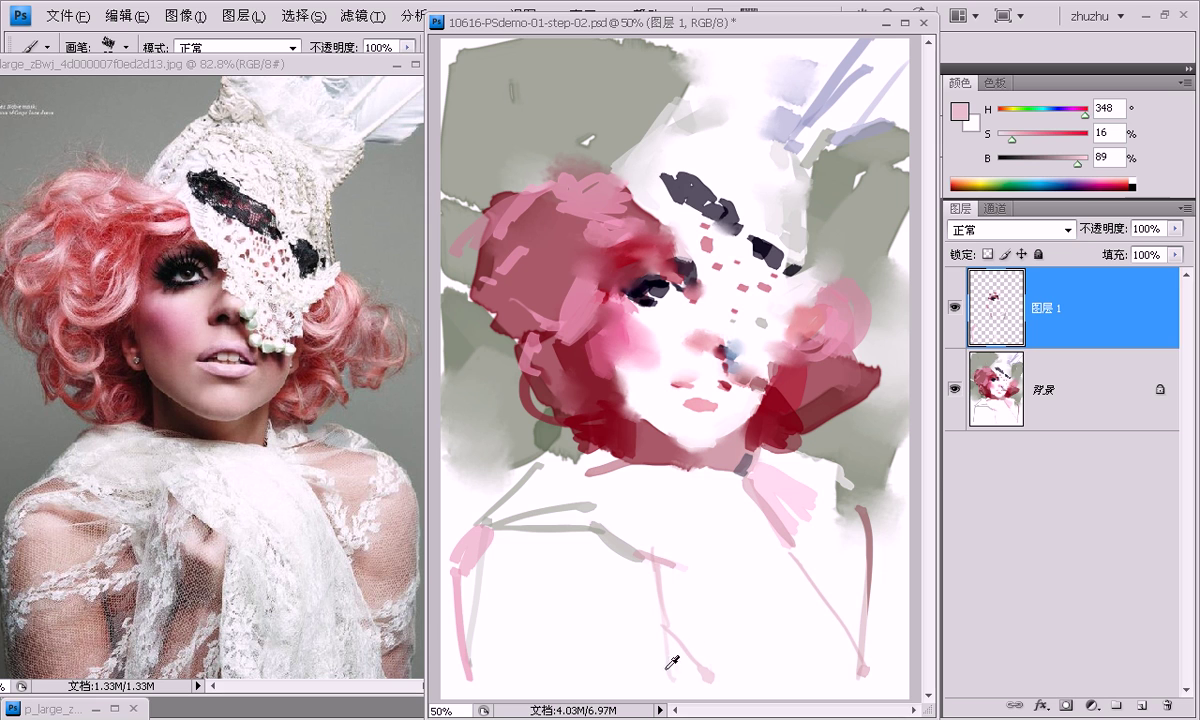
left_click(671, 666, "alt")
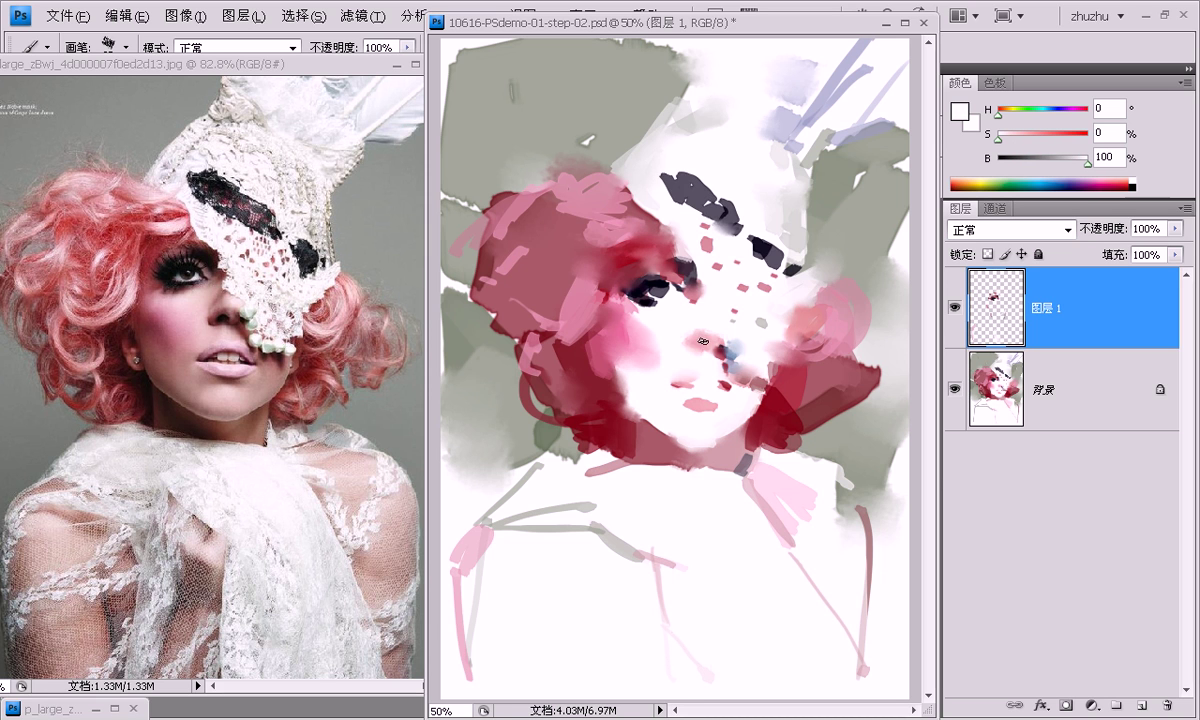
left_click(571, 408, "alt")
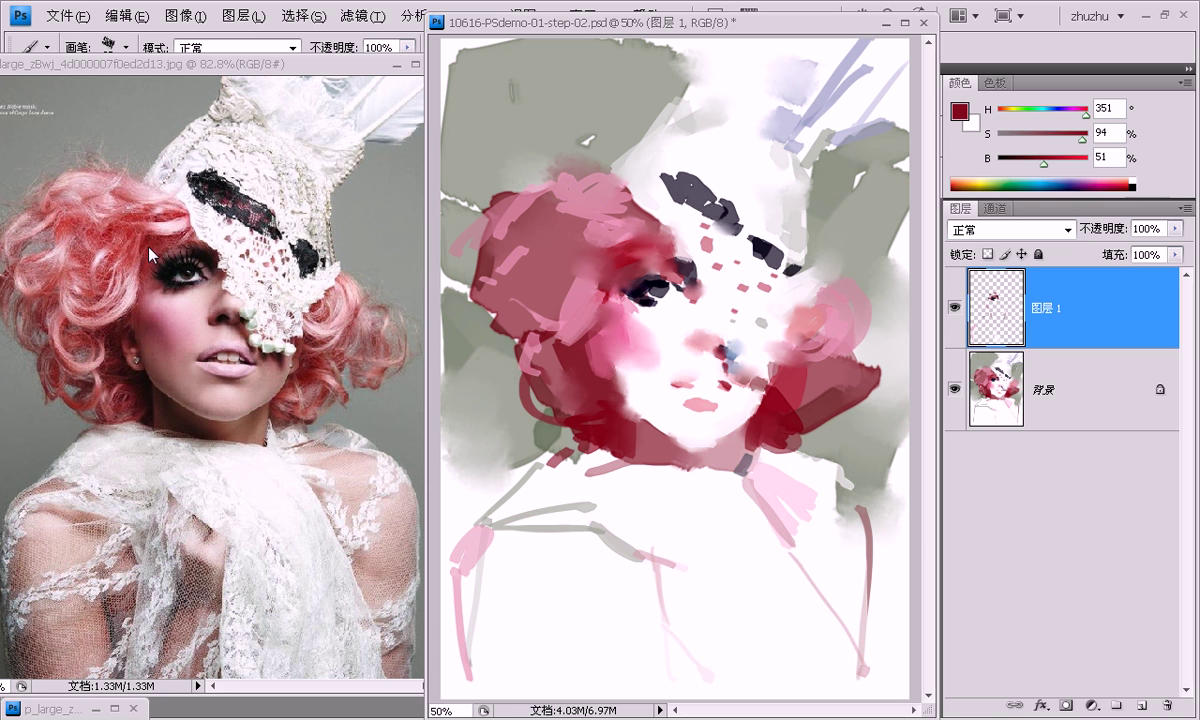
Adjust the dark red's brightness and paint dark red strokes beside the left eye.
left_click_drag(1024, 163, 1029, 140)
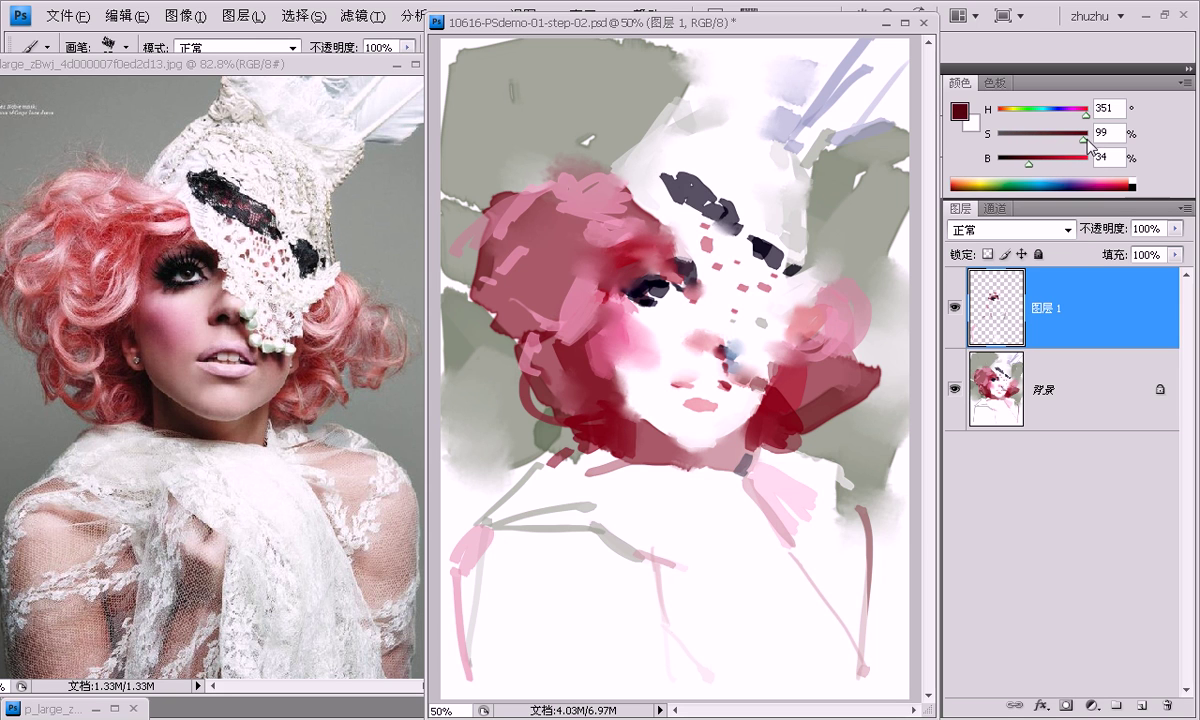
left_click(1027, 161)
mouse_move(570, 248)
left_mouse_down()
mouse_move(566, 282)
mouse_move(578, 283)
mouse_move(578, 265)
mouse_move(560, 296)
left_mouse_up()
mouse_move(570, 243)
left_mouse_down()
mouse_move(616, 259)
mouse_move(622, 230)
mouse_move(665, 258)
left_mouse_up()
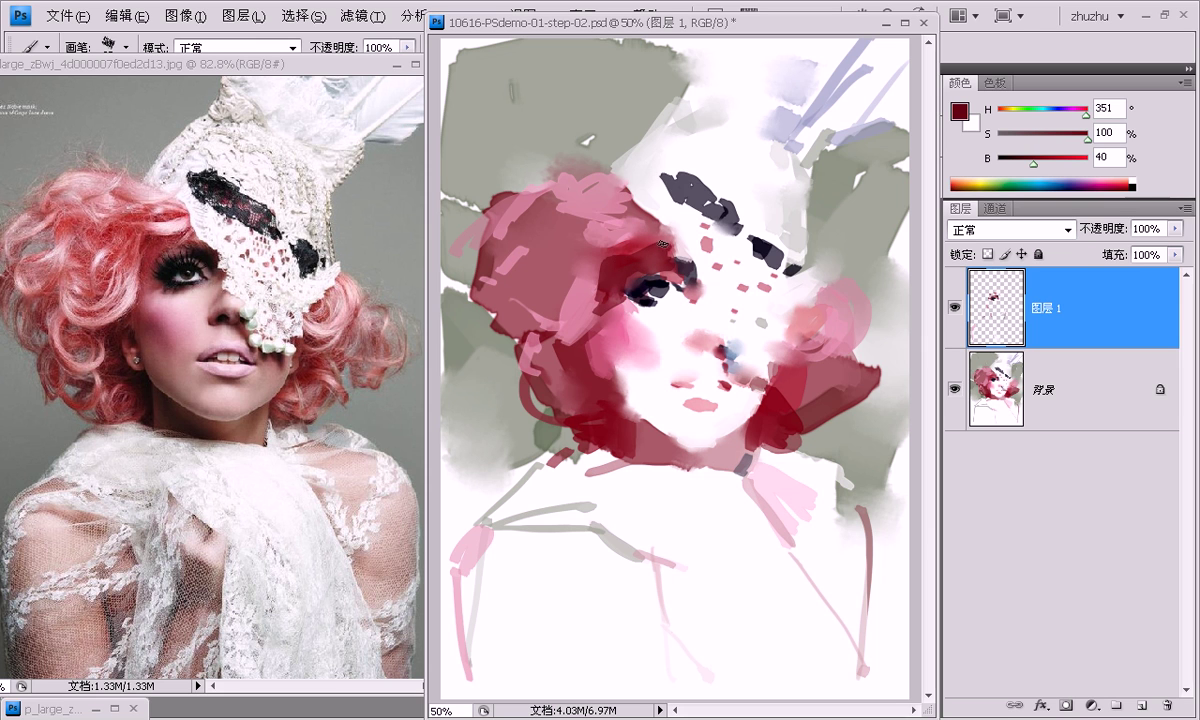
Sample a range of pinks and dark reds from the painted hair and face.
left_click(590, 212, "alt")
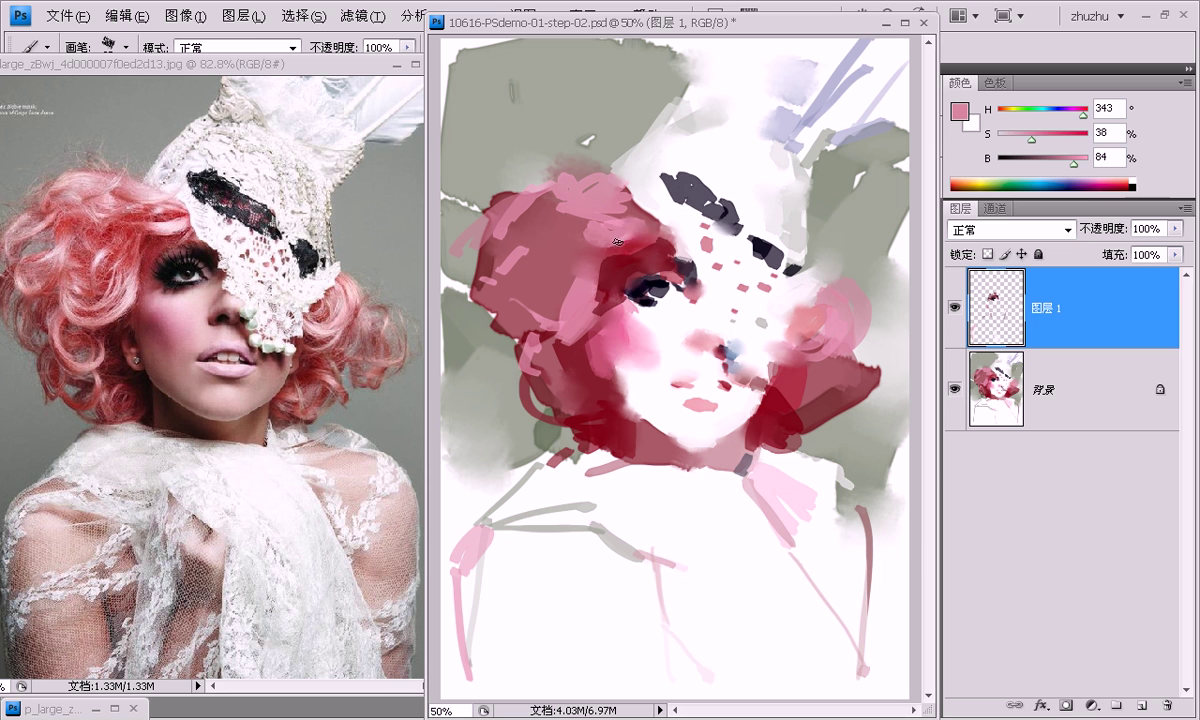
left_click(620, 228, "alt")
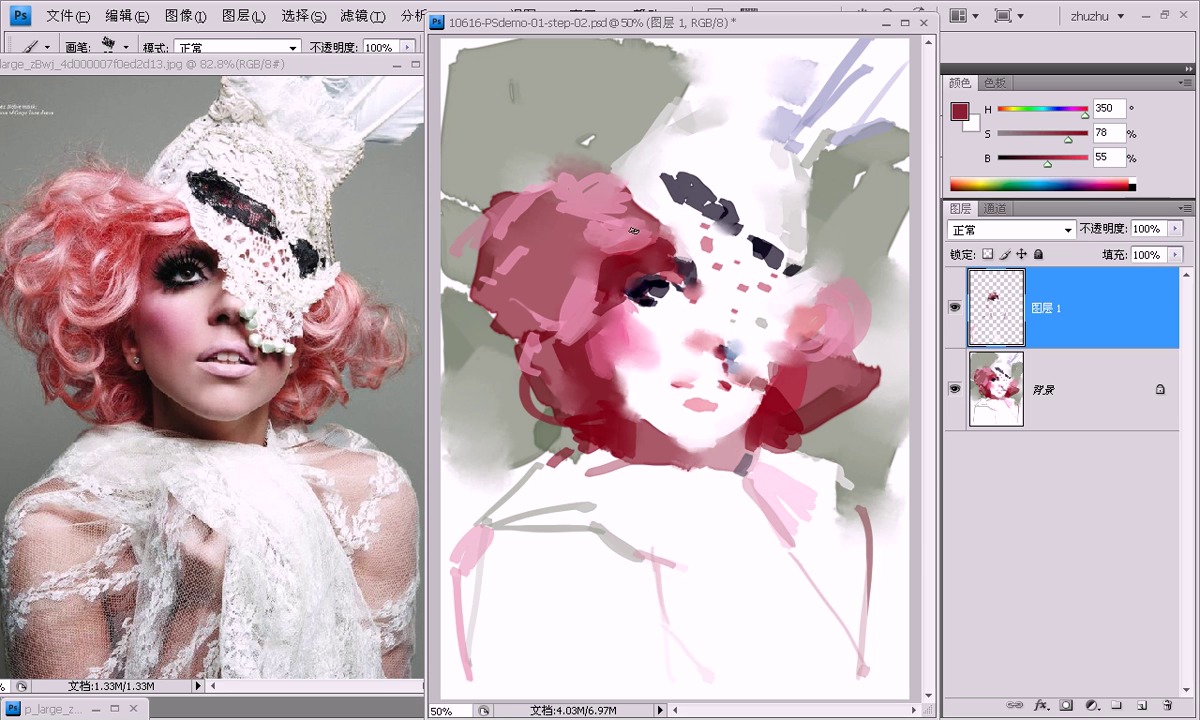
left_click(617, 246, "alt")
left_click(584, 300, "alt")
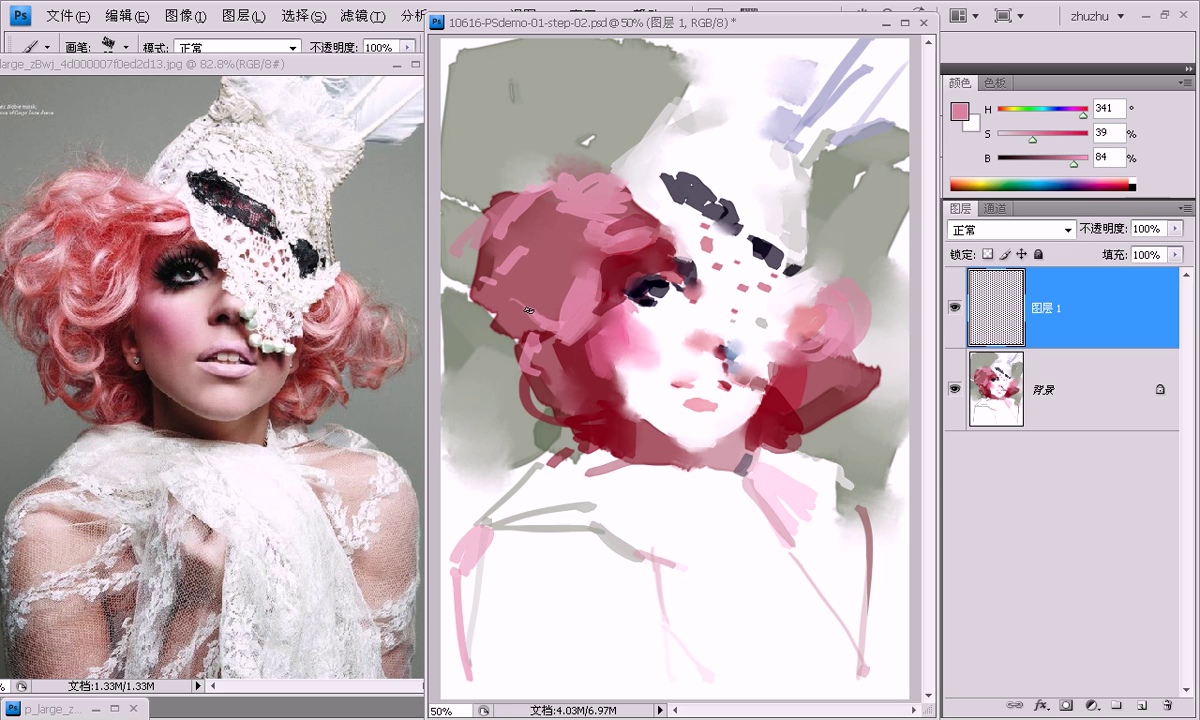
left_click(582, 326, "alt")
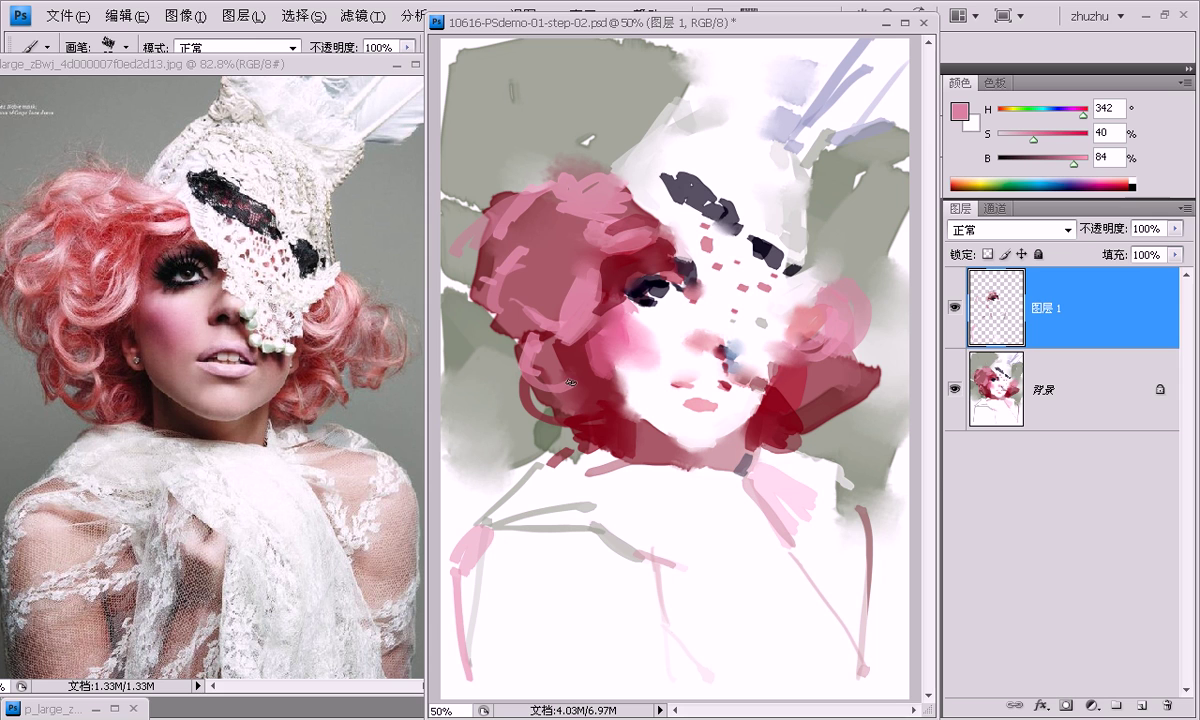
left_click(598, 390, "alt")
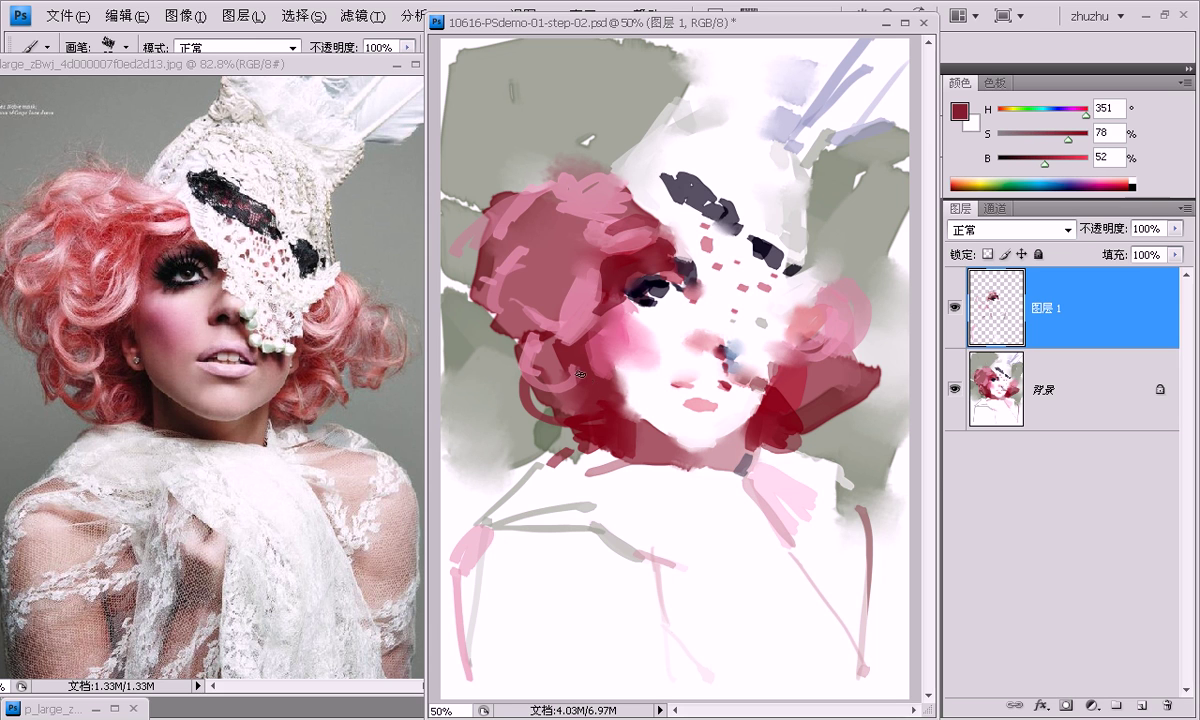
left_click(582, 348, "alt")
Sample further reds, white and dusty pinks, ending on the dusty pink near the chin.
left_click(598, 325, "alt")
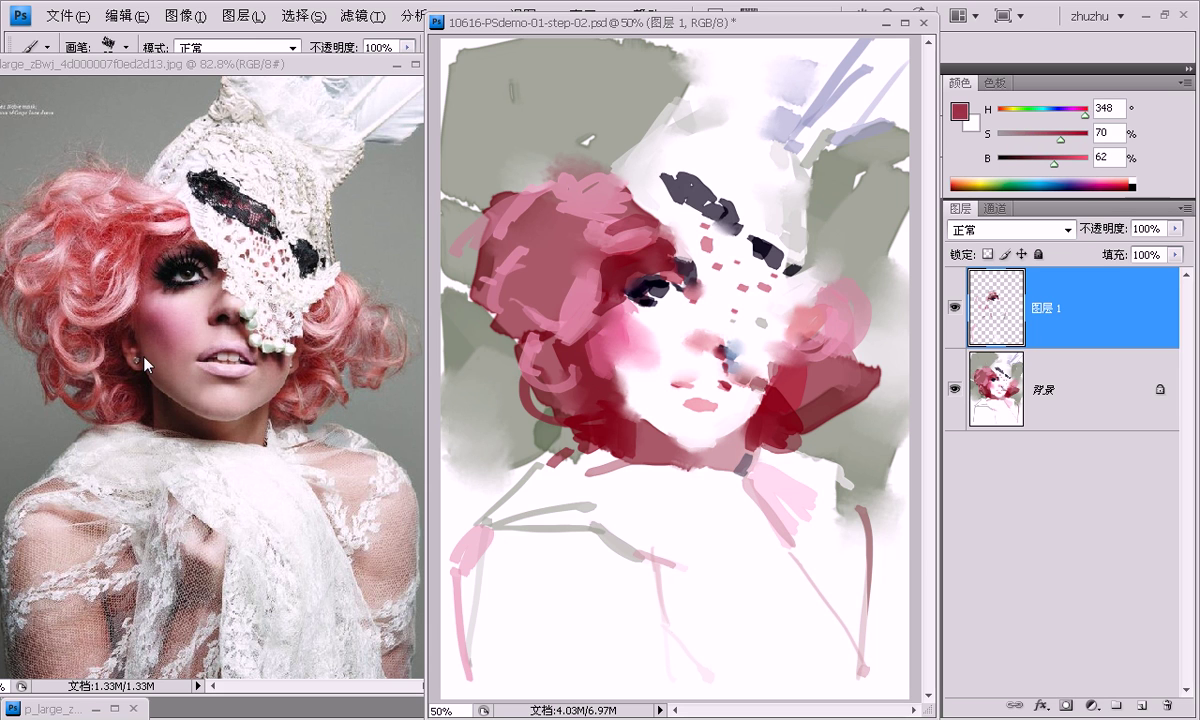
left_click(613, 271, "alt")
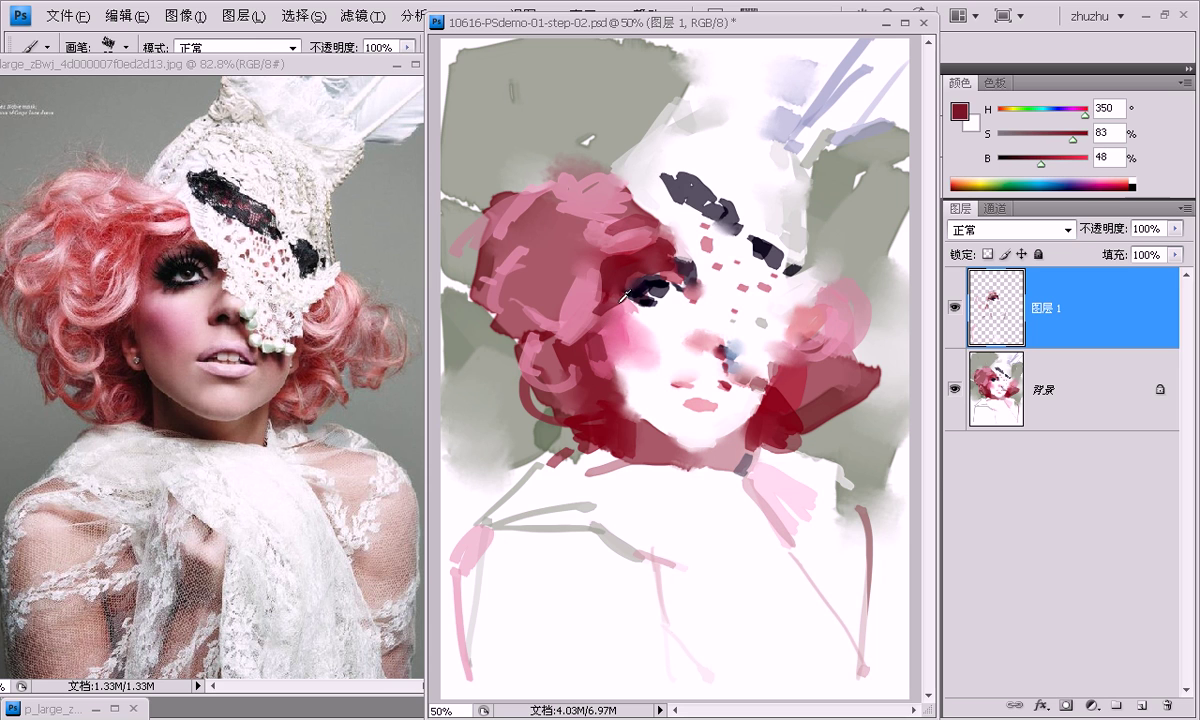
left_click(572, 282, "alt")
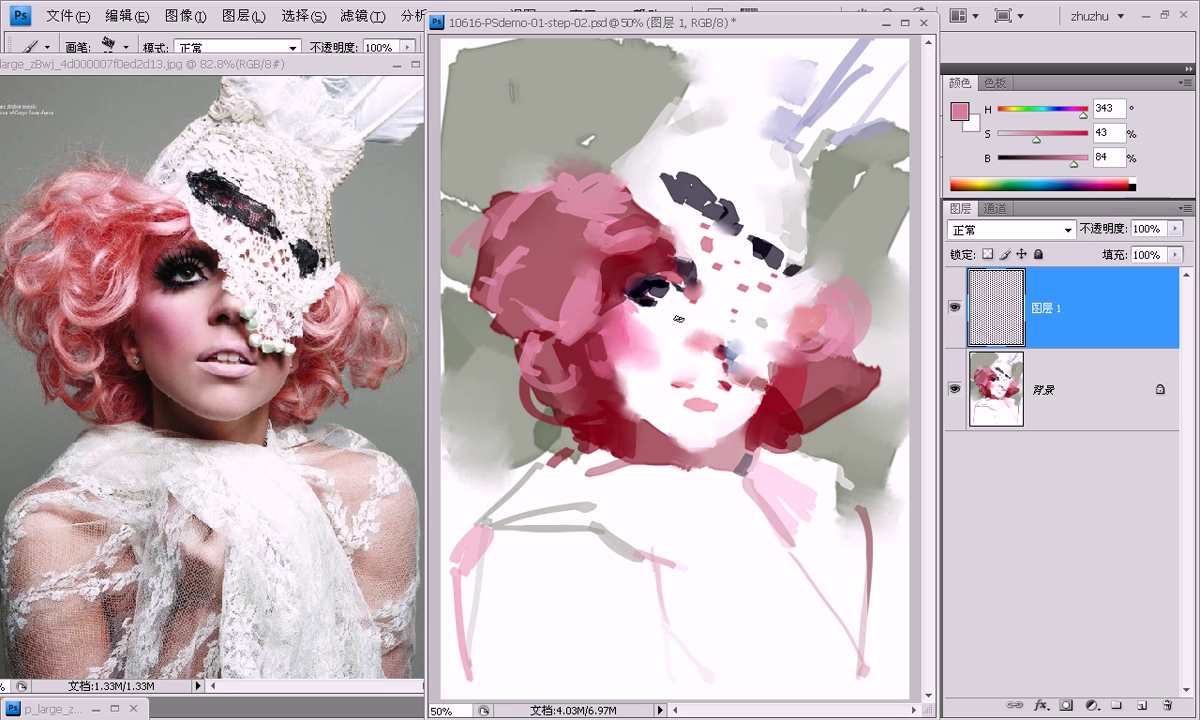
left_click(628, 298, "alt")
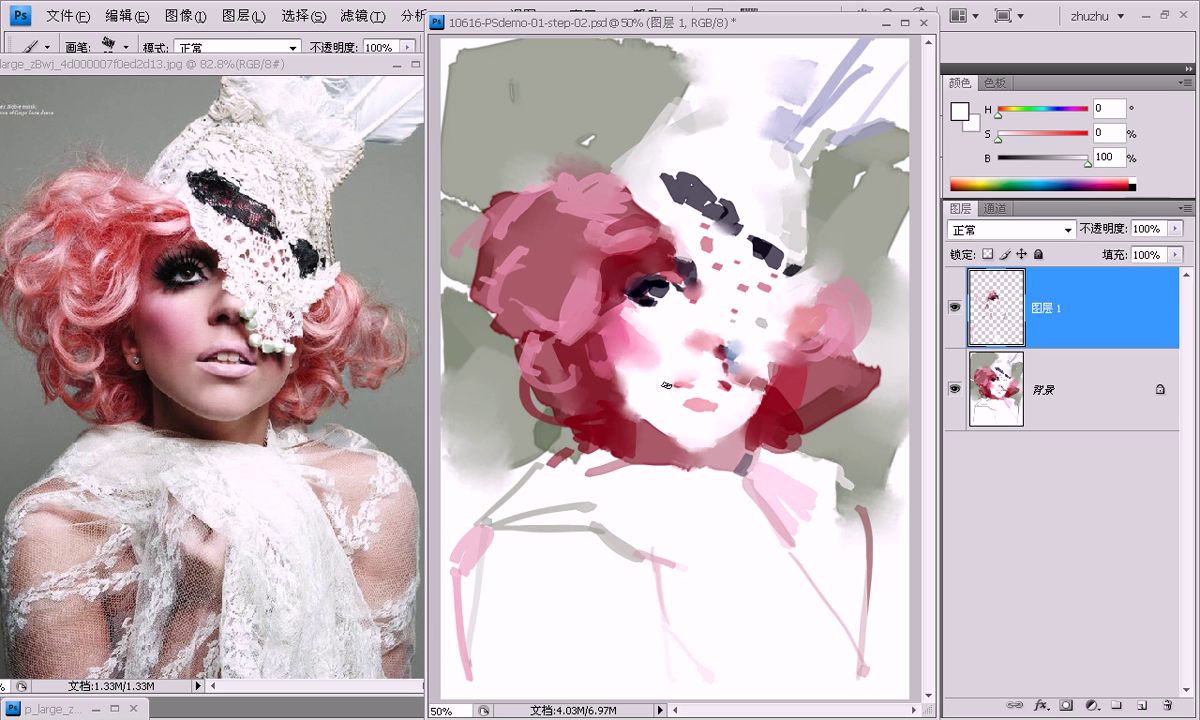
left_click(706, 458, "alt")
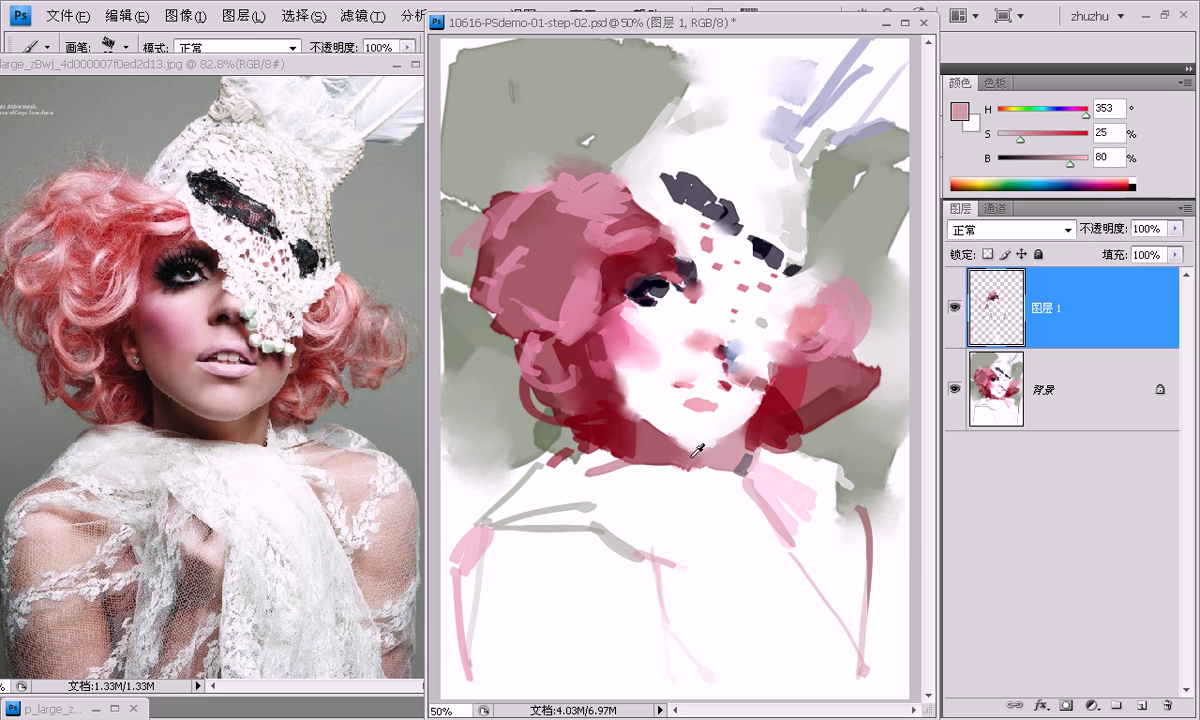
left_click(612, 412, "alt")
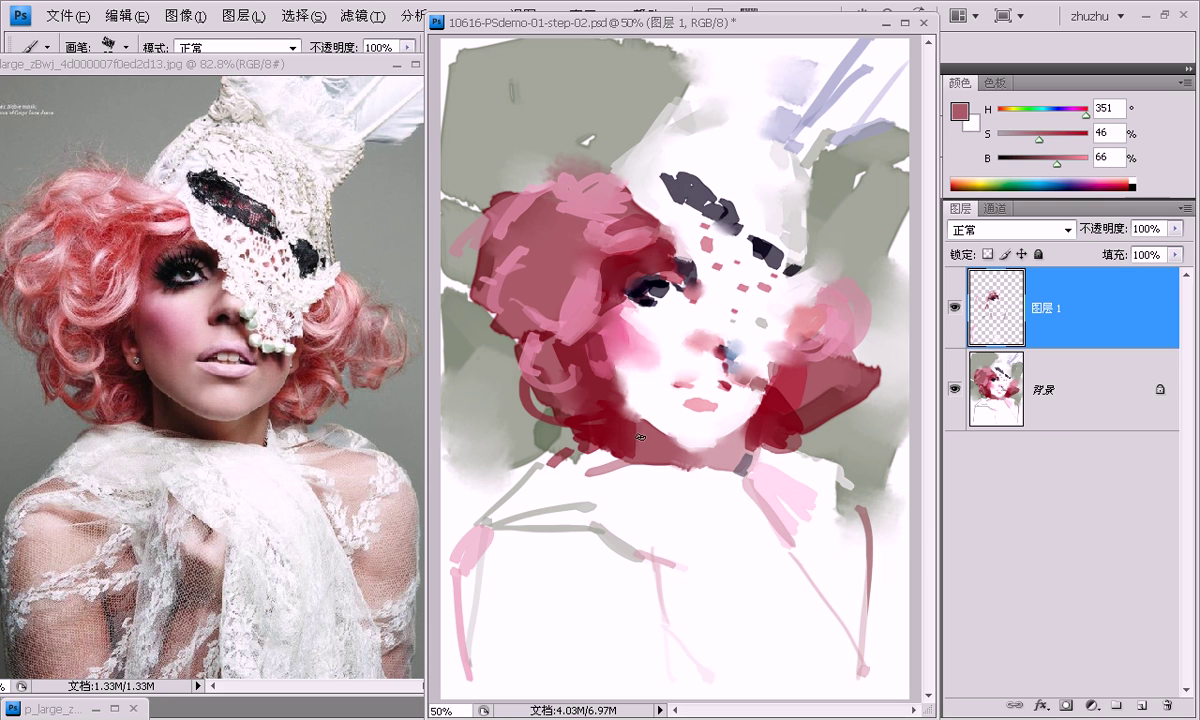
left_click(668, 423, "alt")
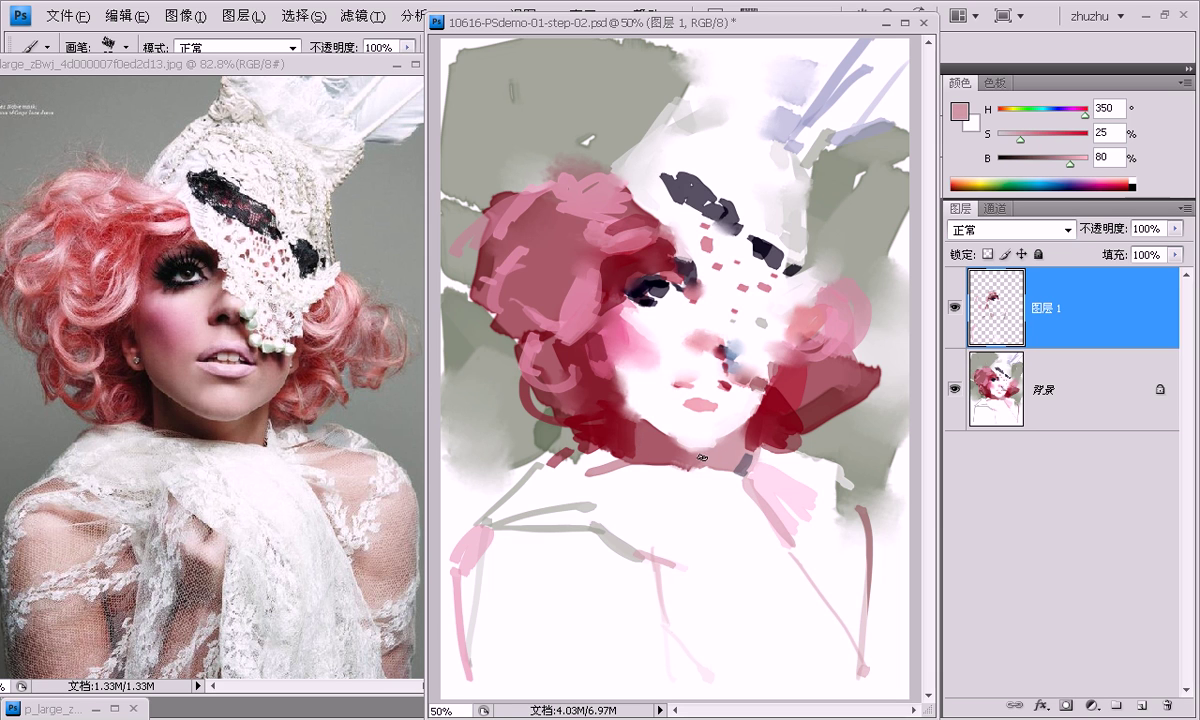
left_click(686, 454, "alt")
Smudge the red neck into the chin, blend the left cheek and hair edge, and compare 图层 1.
key("r")
left_click_drag(679, 457, 700, 436)
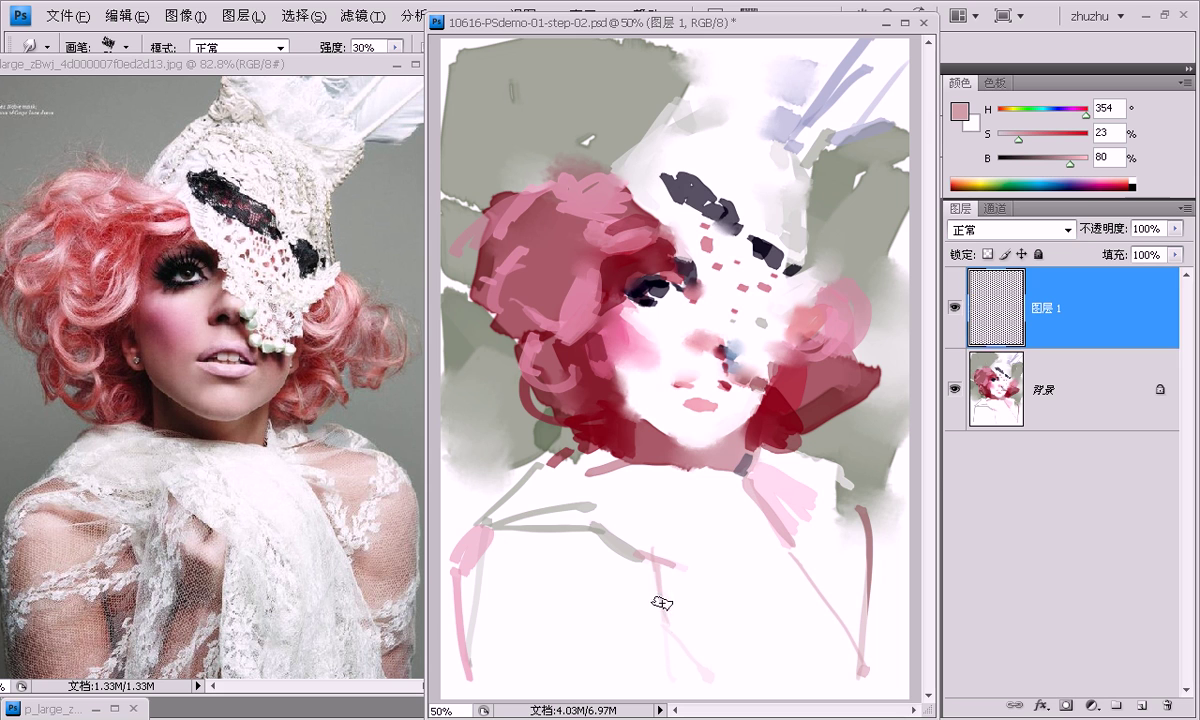
left_click_drag(648, 420, 663, 380)
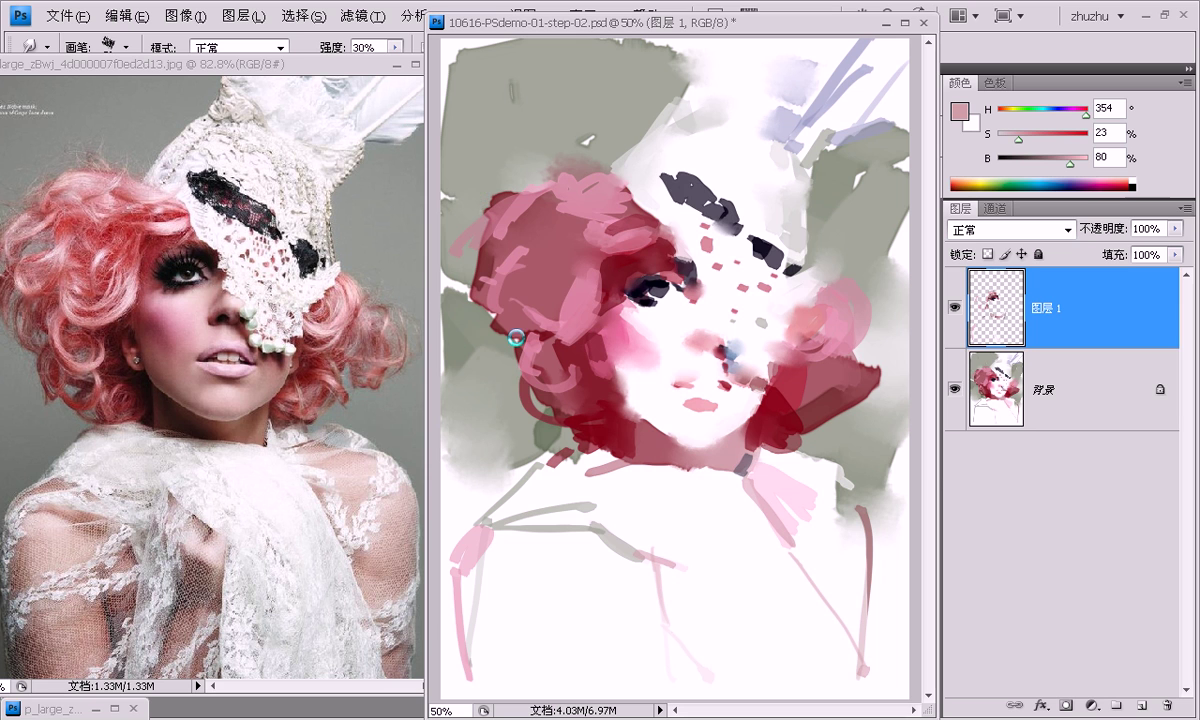
left_click(459, 299)
left_click(954, 307)
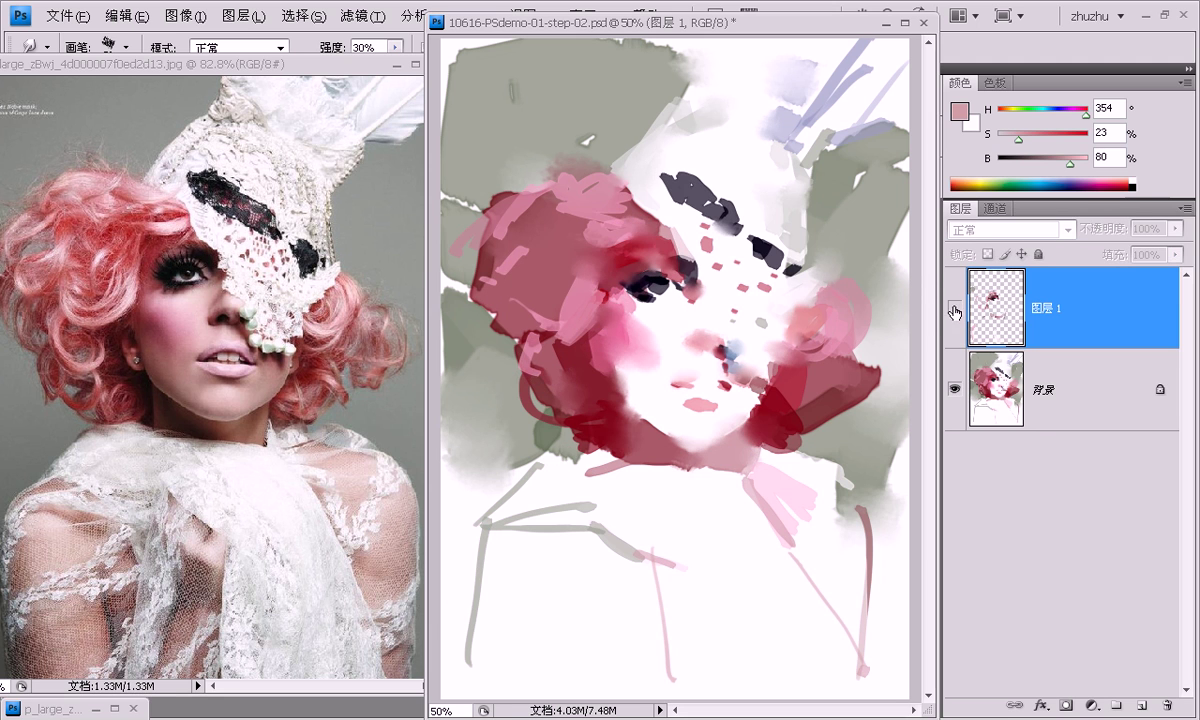
left_click(954, 307)
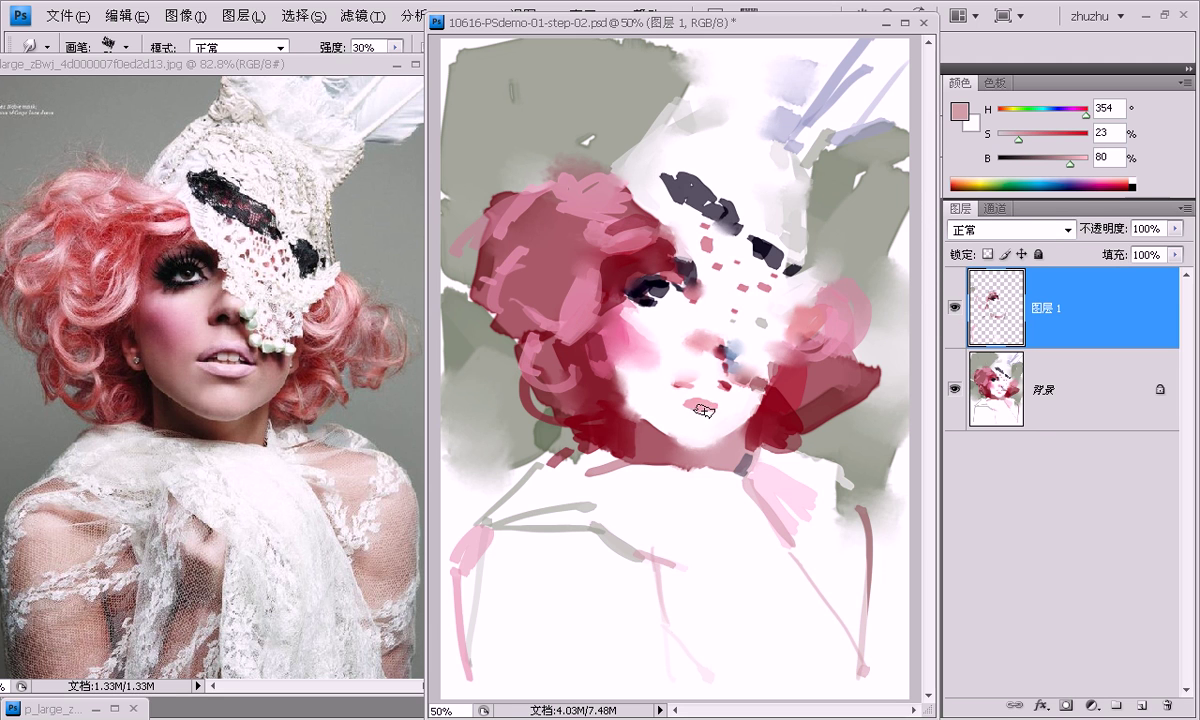
key("b")
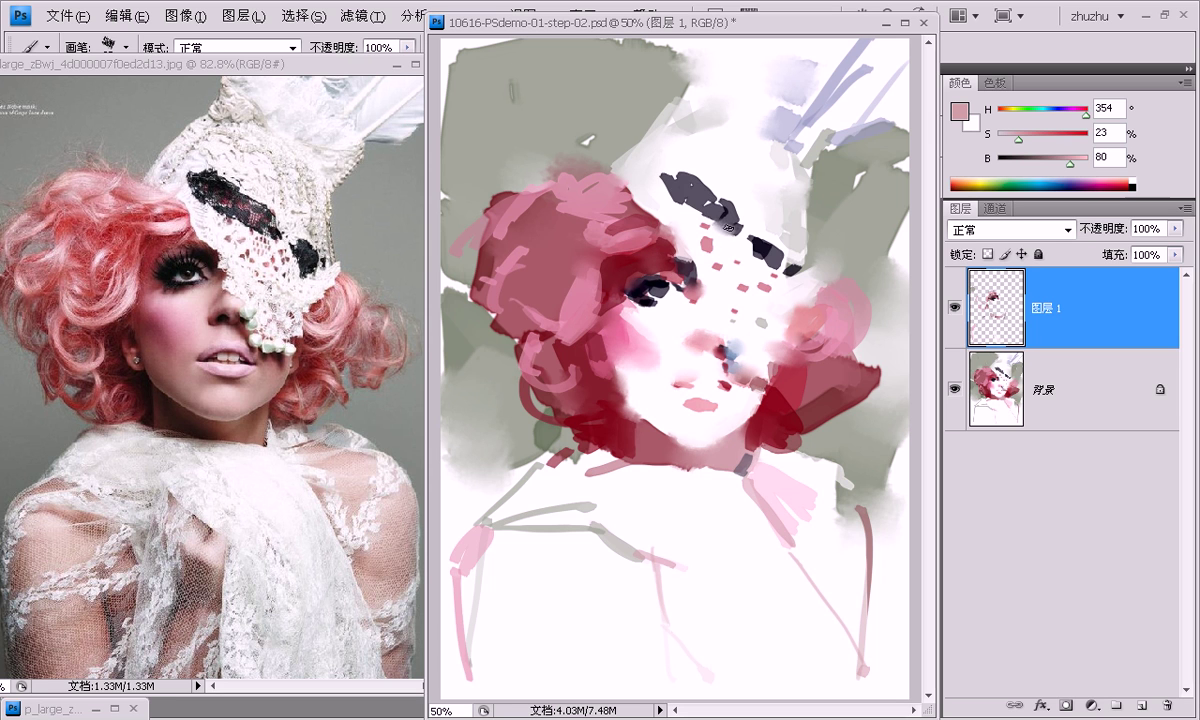
Dab dark red among the eye and lace strokes, then sample dark grey-purple.
left_click(517, 238, "alt")
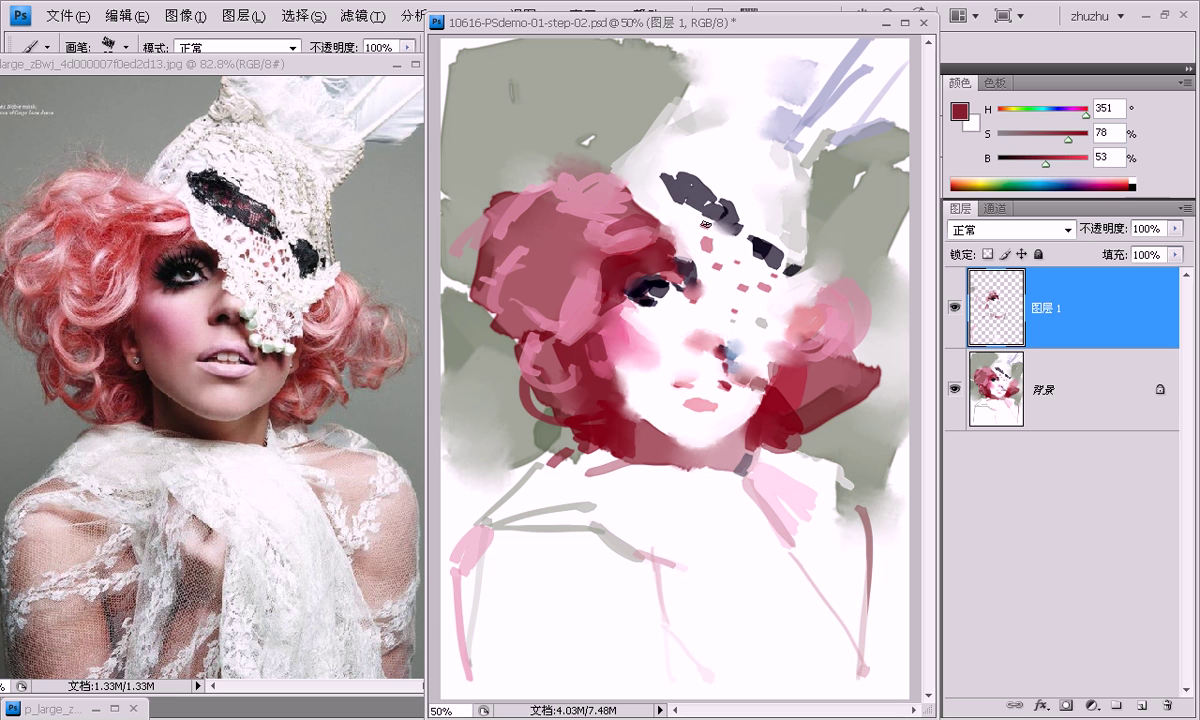
left_click_drag(713, 235, 730, 243)
left_click_drag(726, 243, 733, 242)
mouse_move(677, 254)
left_mouse_down()
mouse_move(734, 280)
mouse_move(687, 212)
left_mouse_up()
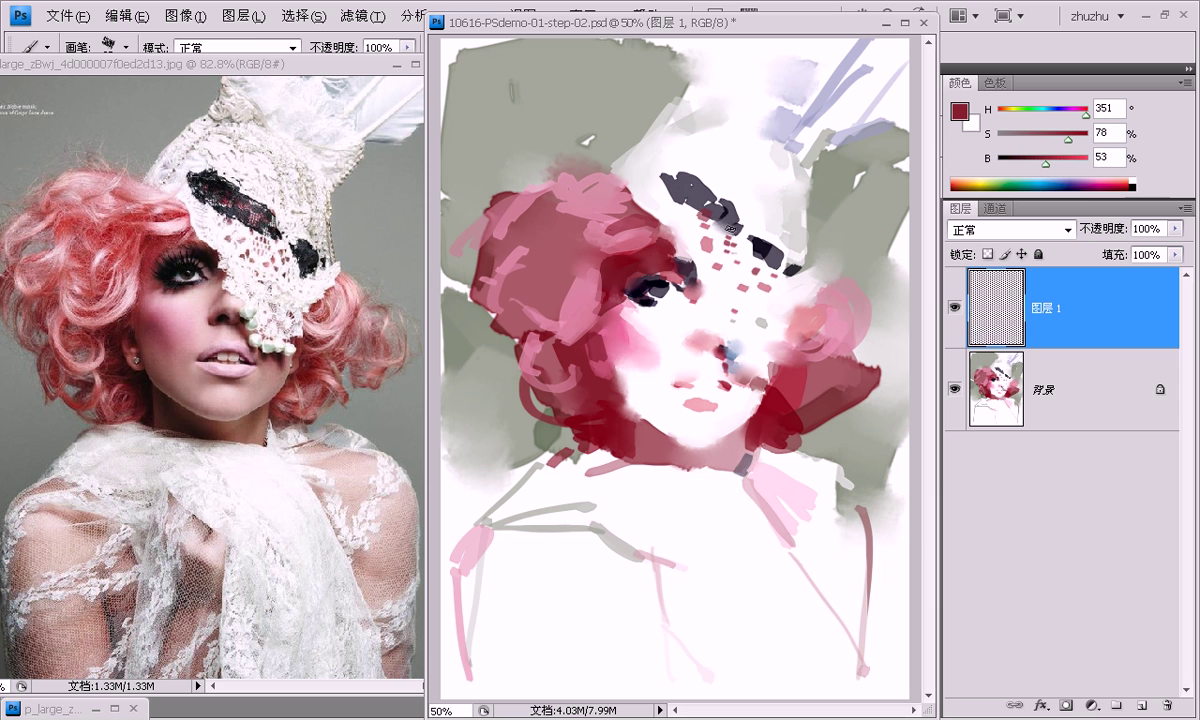
left_click(791, 276, "alt")
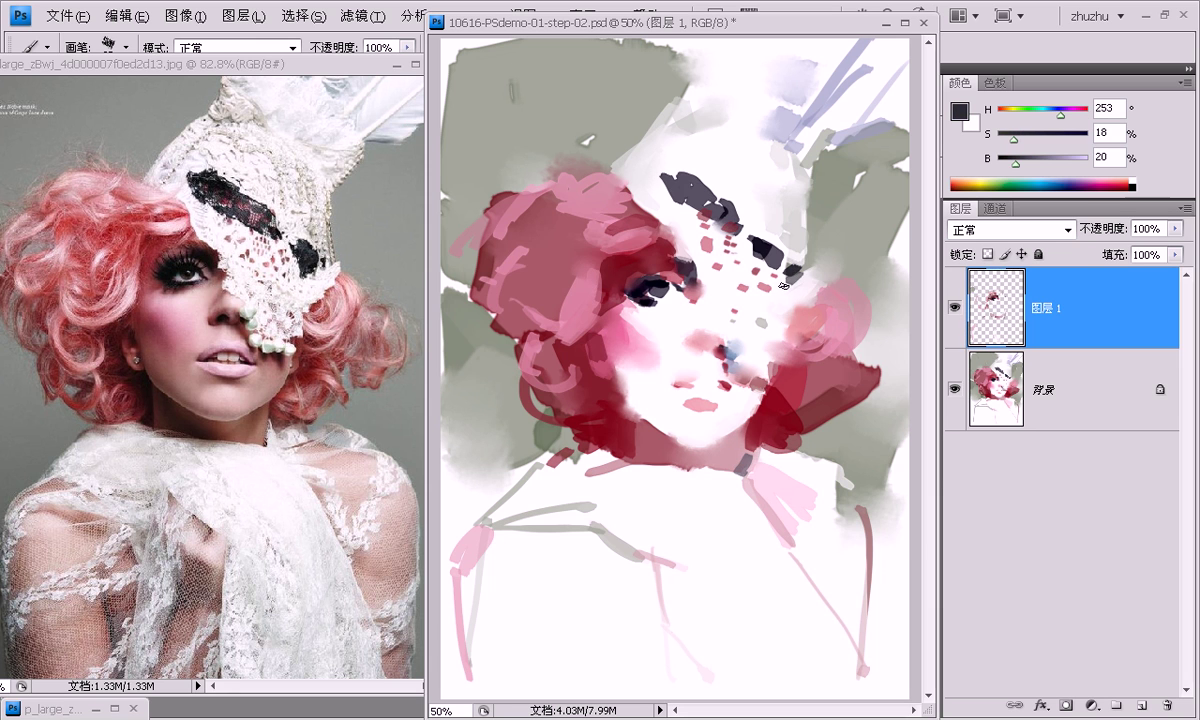
Dab dark near the eye and paint light grey strokes up along the headpiece.
left_click(790, 263)
left_click(780, 220, "alt")
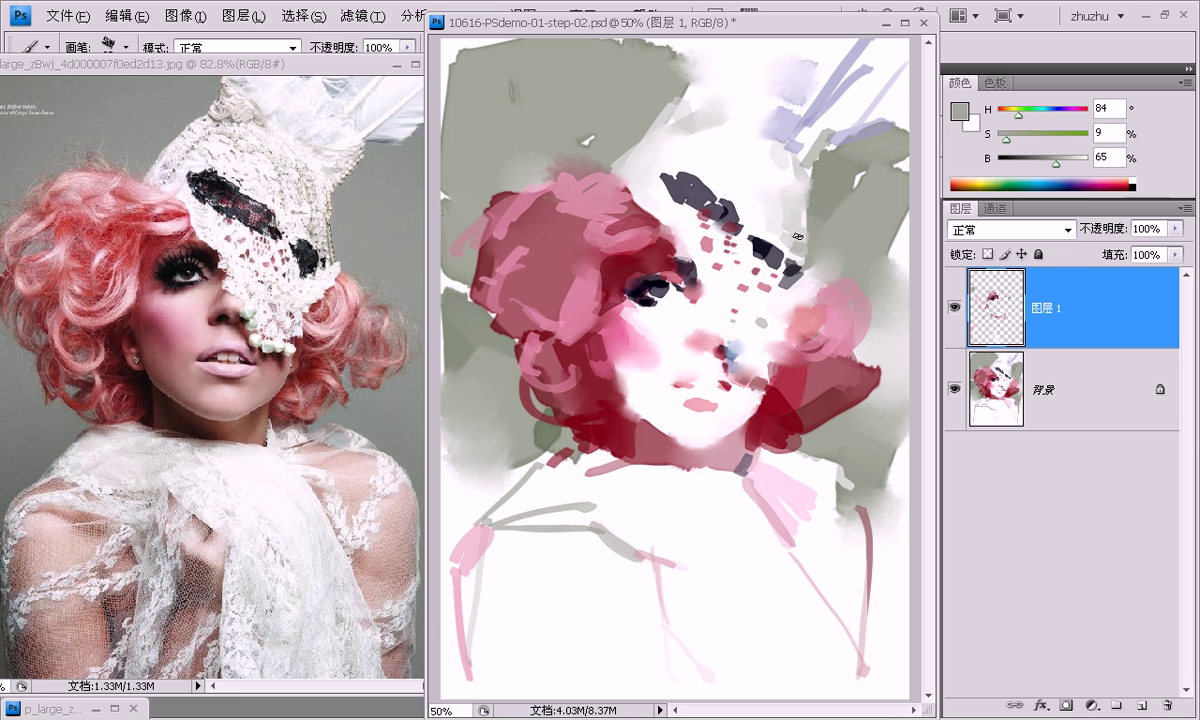
left_click_drag(796, 223, 803, 157)
left_click_drag(701, 84, 715, 114)
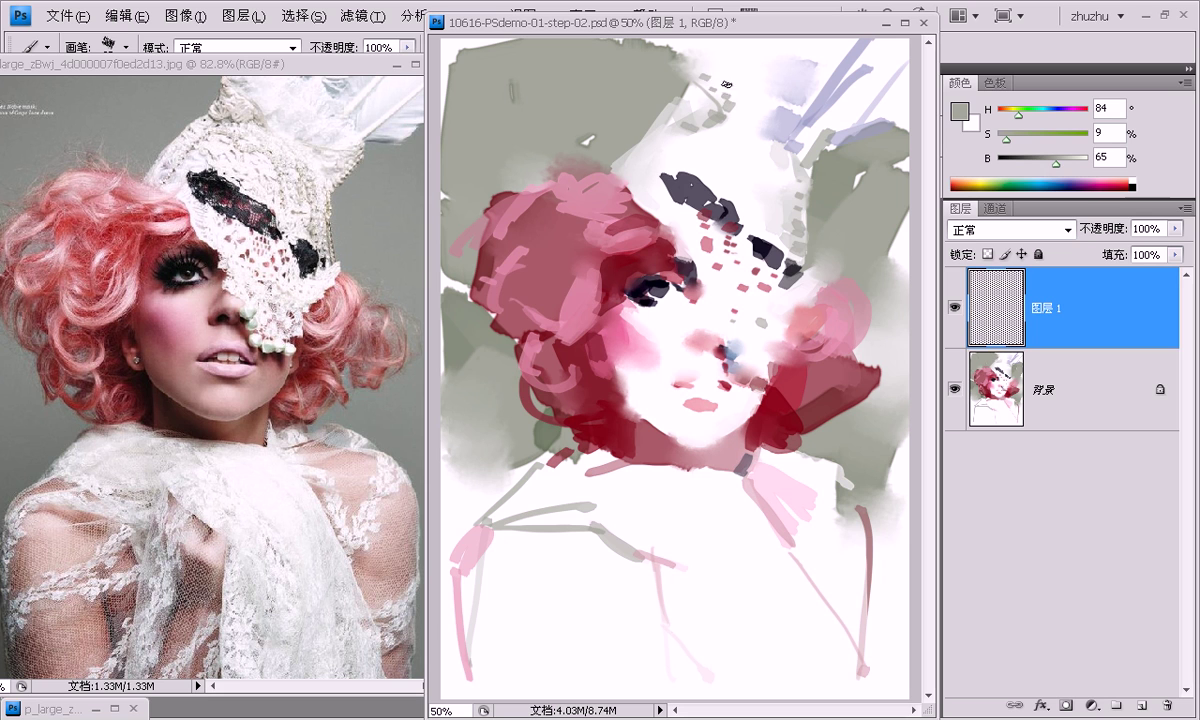
Add dark grey dabs along the headpiece, ending with light grey (H 84, S 5%, B 77) set.
left_click(708, 80, "alt")
left_click(706, 78, "alt")
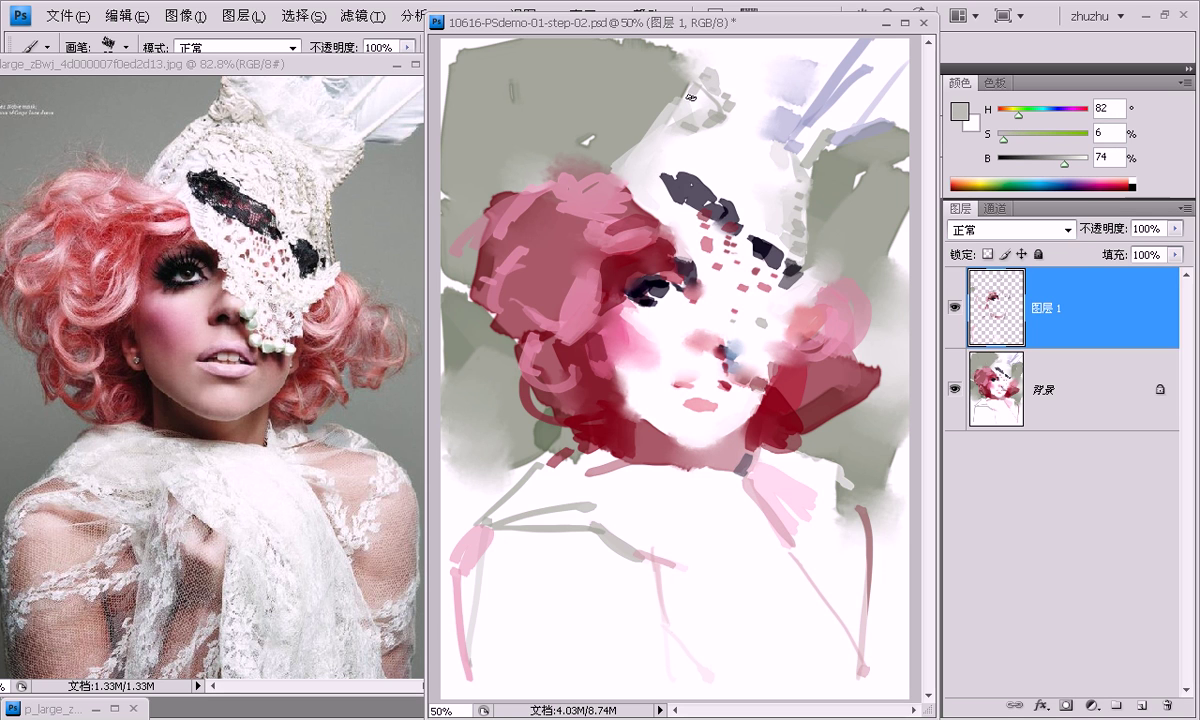
left_click(676, 112, "alt")
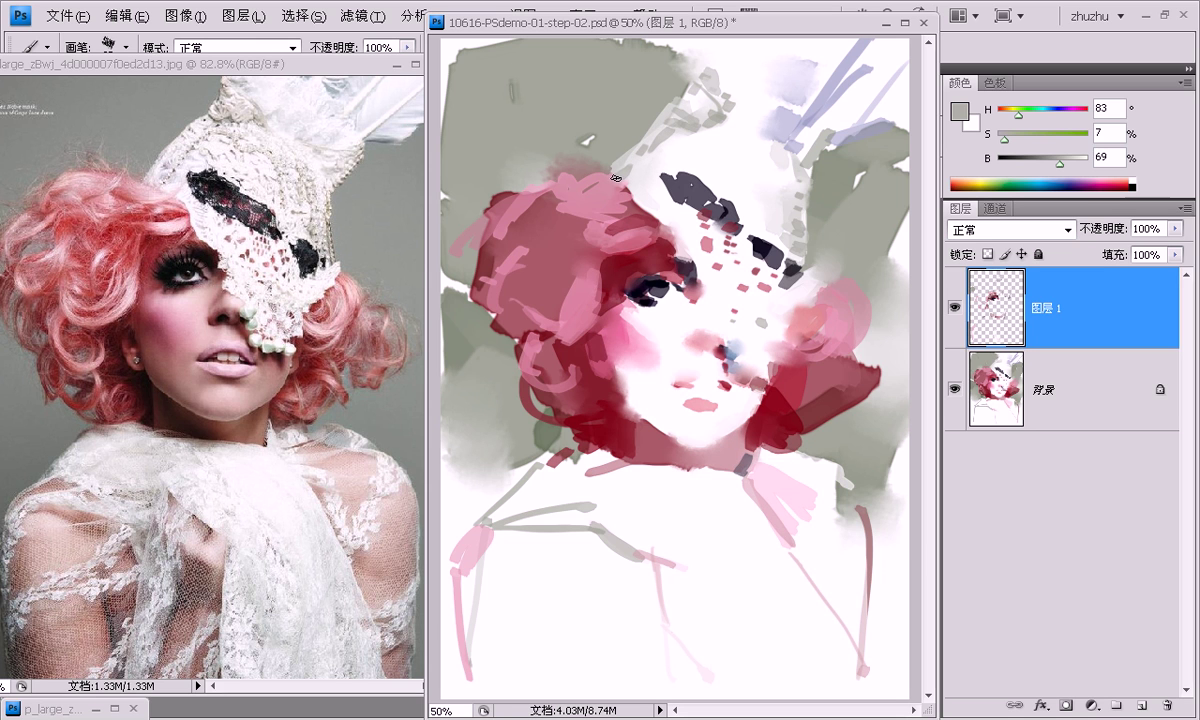
left_click(650, 175, "alt")
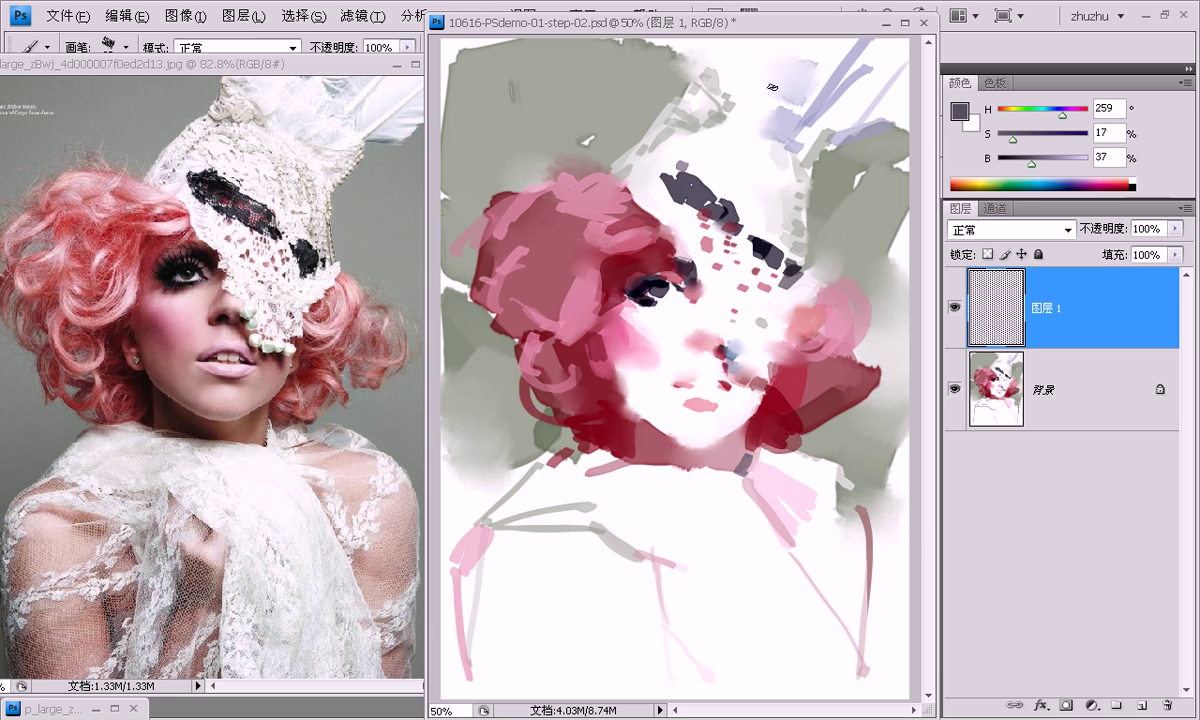
left_click(750, 128, "alt")
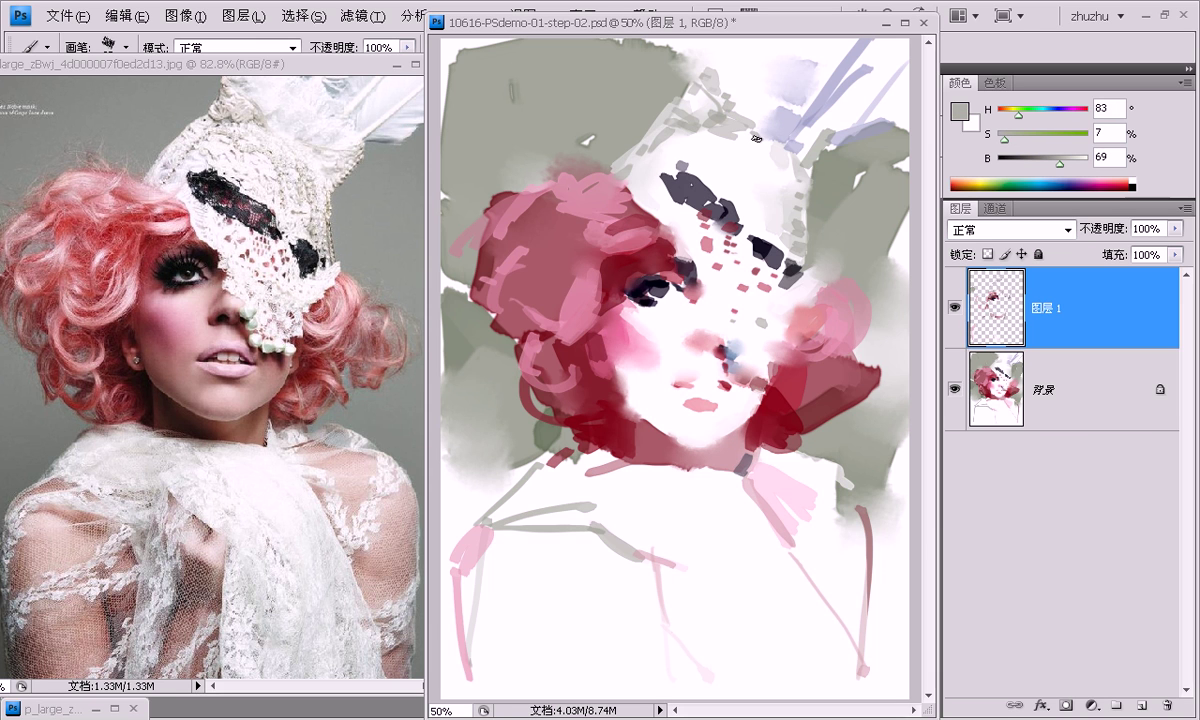
left_click(743, 101, "alt")
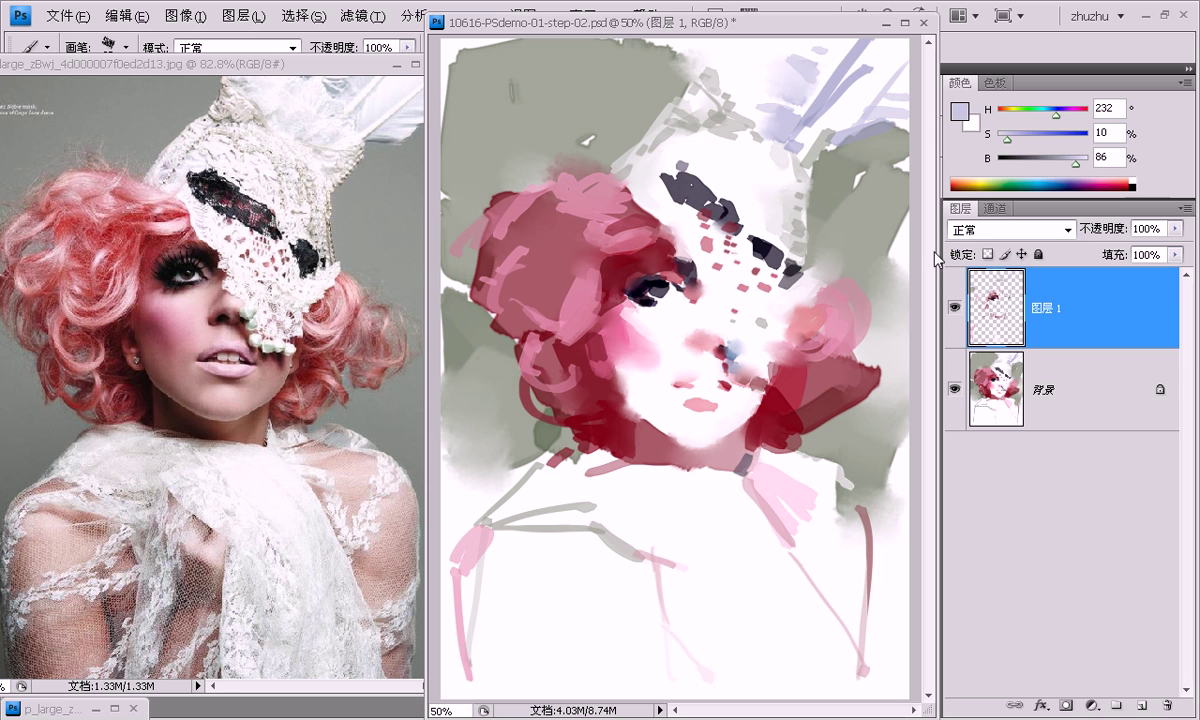
left_click(750, 245, "alt")
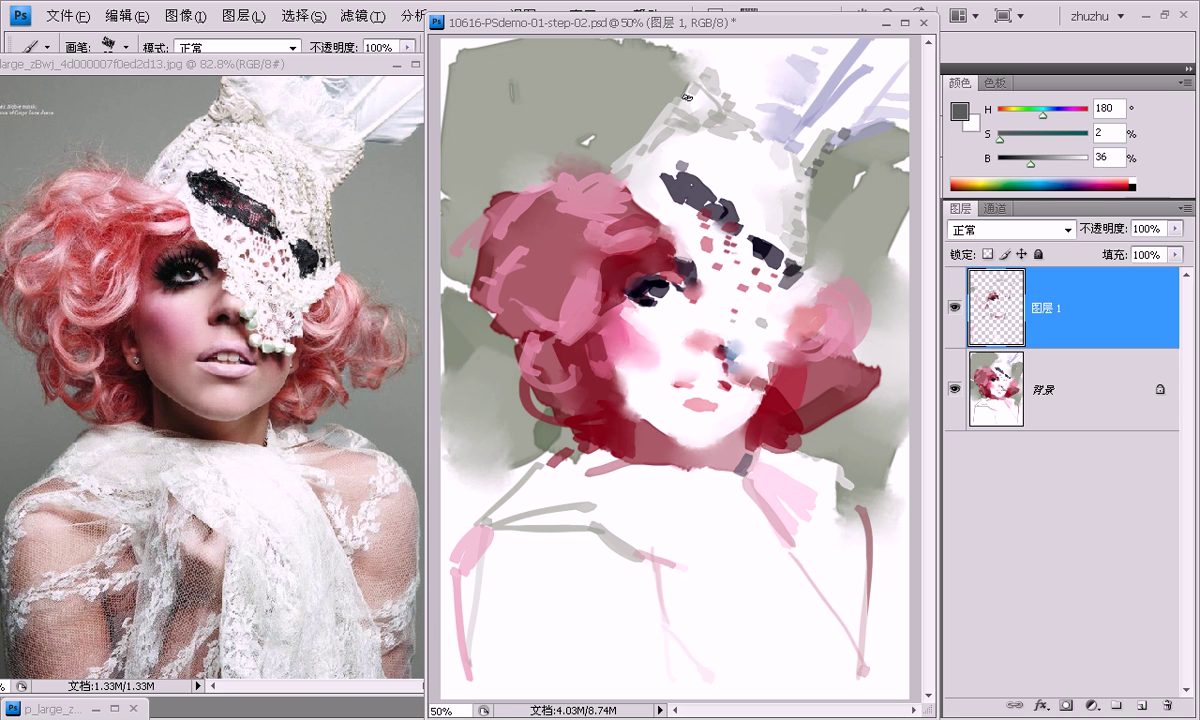
left_click_drag(681, 107, 650, 105)
left_click(624, 124, "alt")
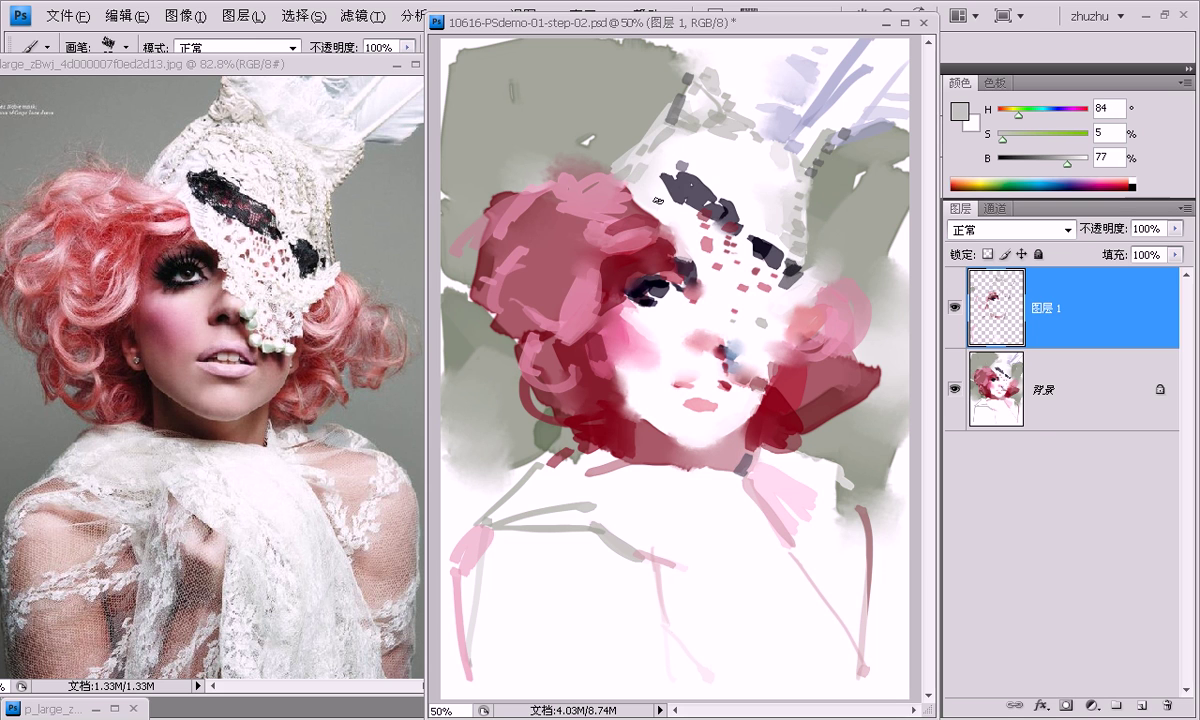
Paint pink along the left hair edge and dark red strokes over the left hair.
left_click(581, 186, "alt")
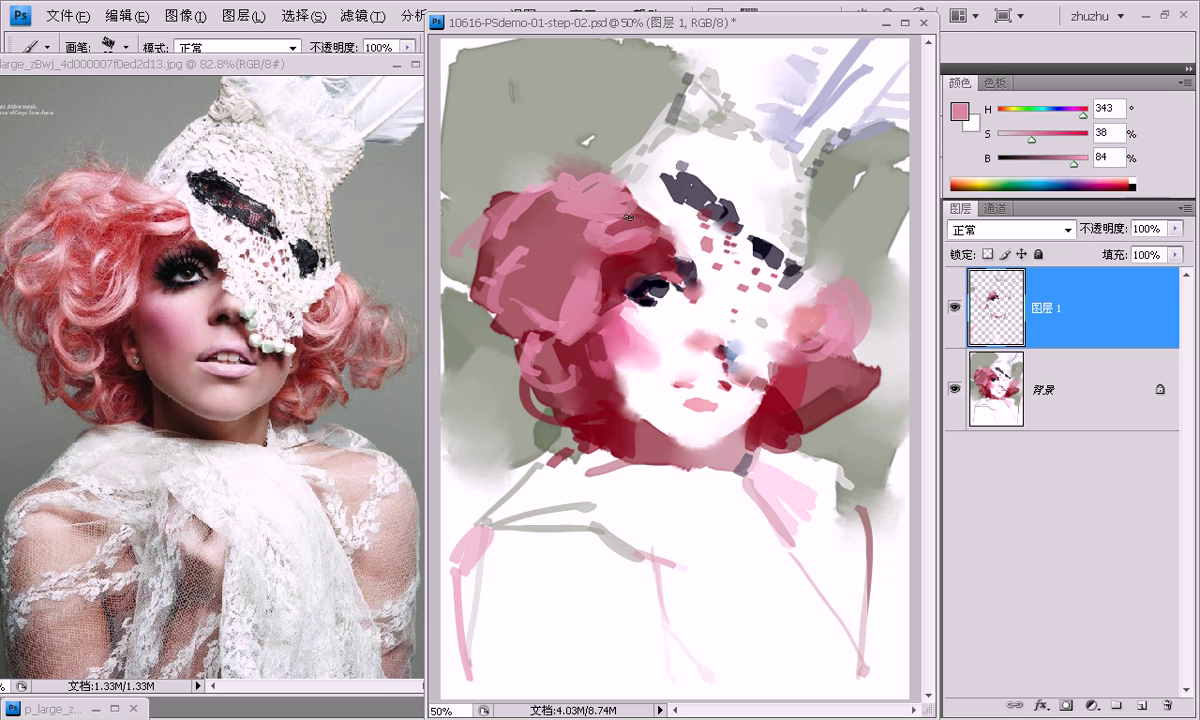
left_click(469, 225, "alt")
mouse_move(469, 225)
left_mouse_down()
mouse_move(478, 215)
mouse_move(436, 262)
left_mouse_up()
left_click(489, 258, "alt")
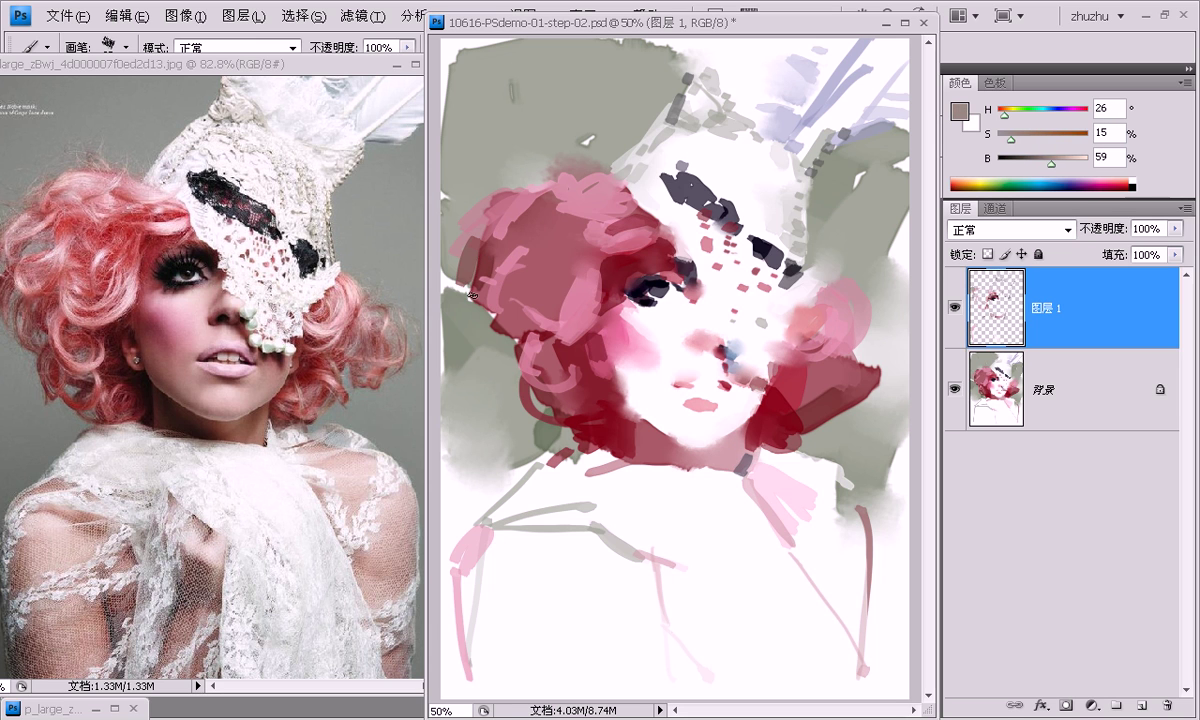
left_click(462, 277, "alt")
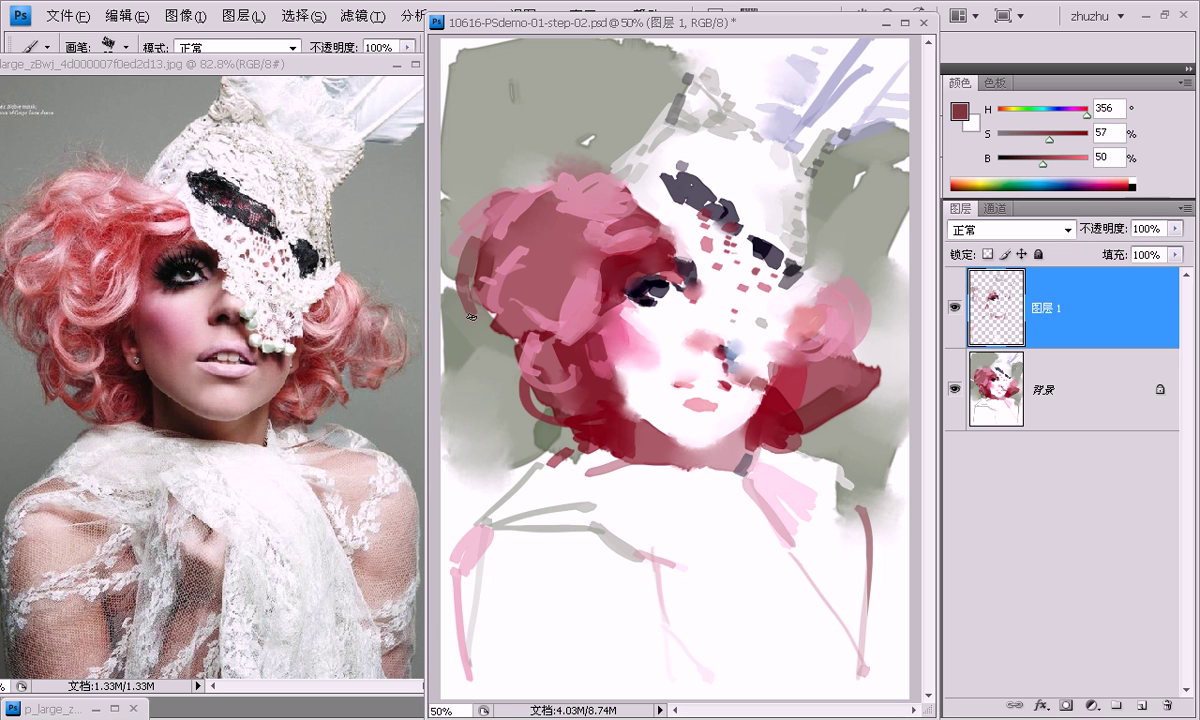
left_click(562, 347, "alt")
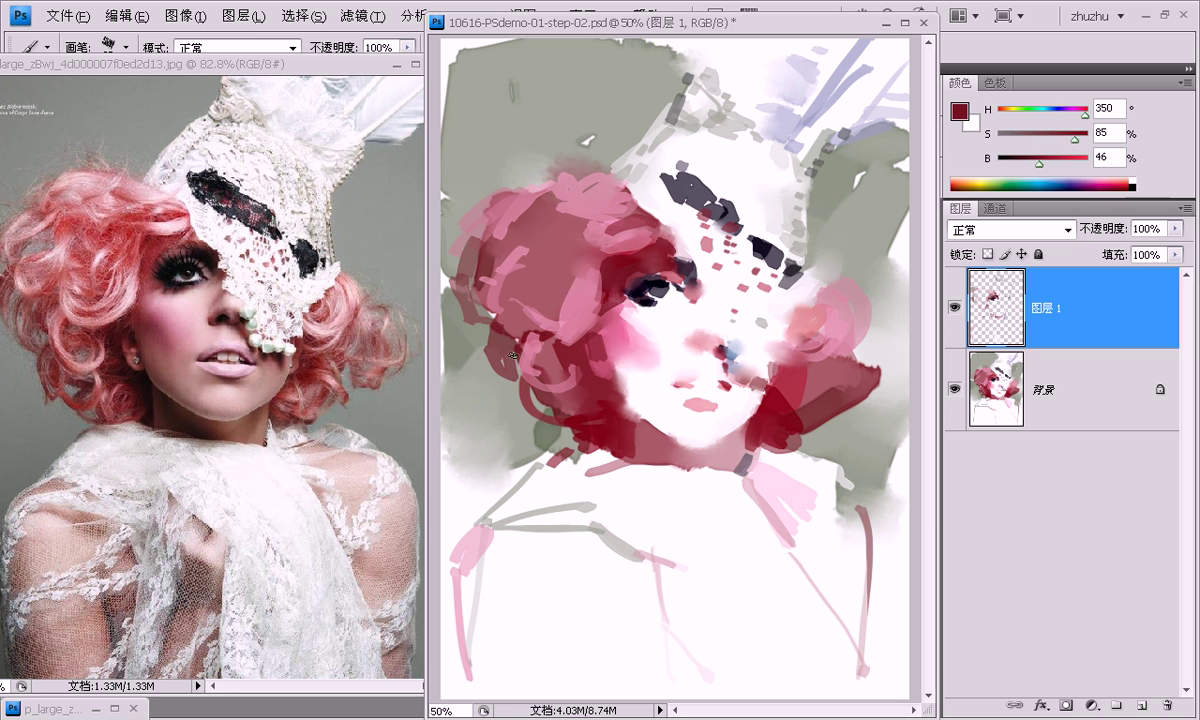
left_click_drag(494, 343, 518, 384)
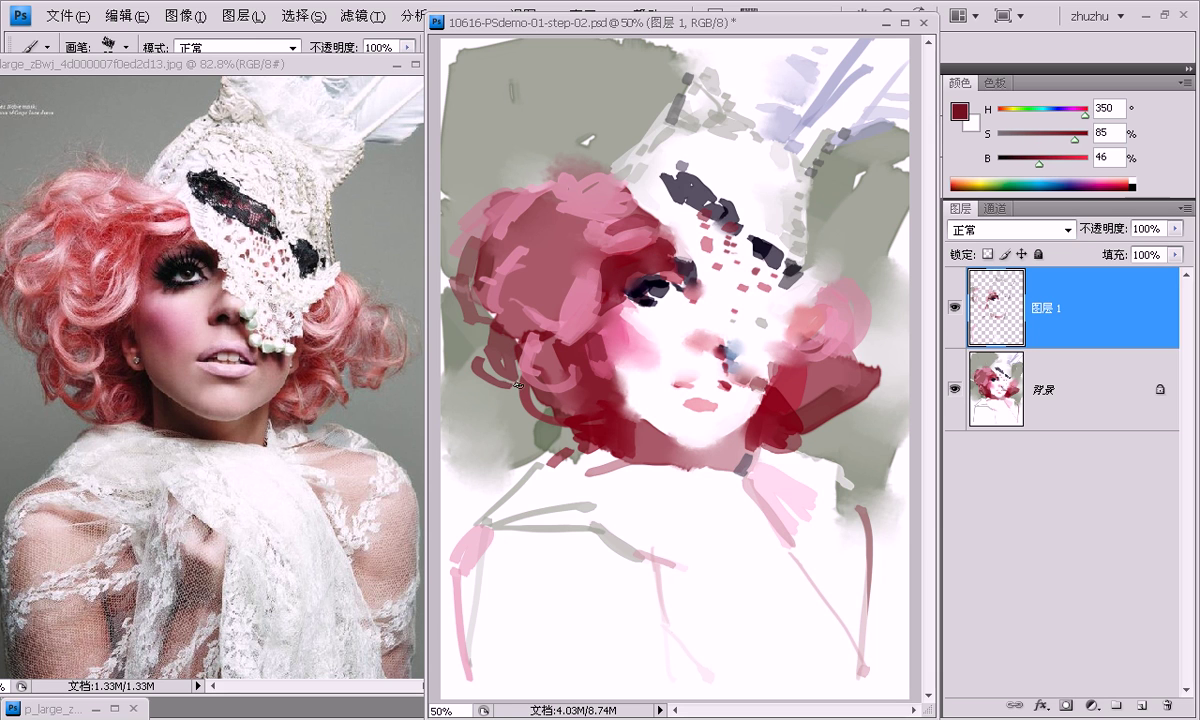
Brush light and lighter grey strokes beside the right hair.
left_click(822, 422, "alt")
left_click_drag(775, 402, 798, 362)
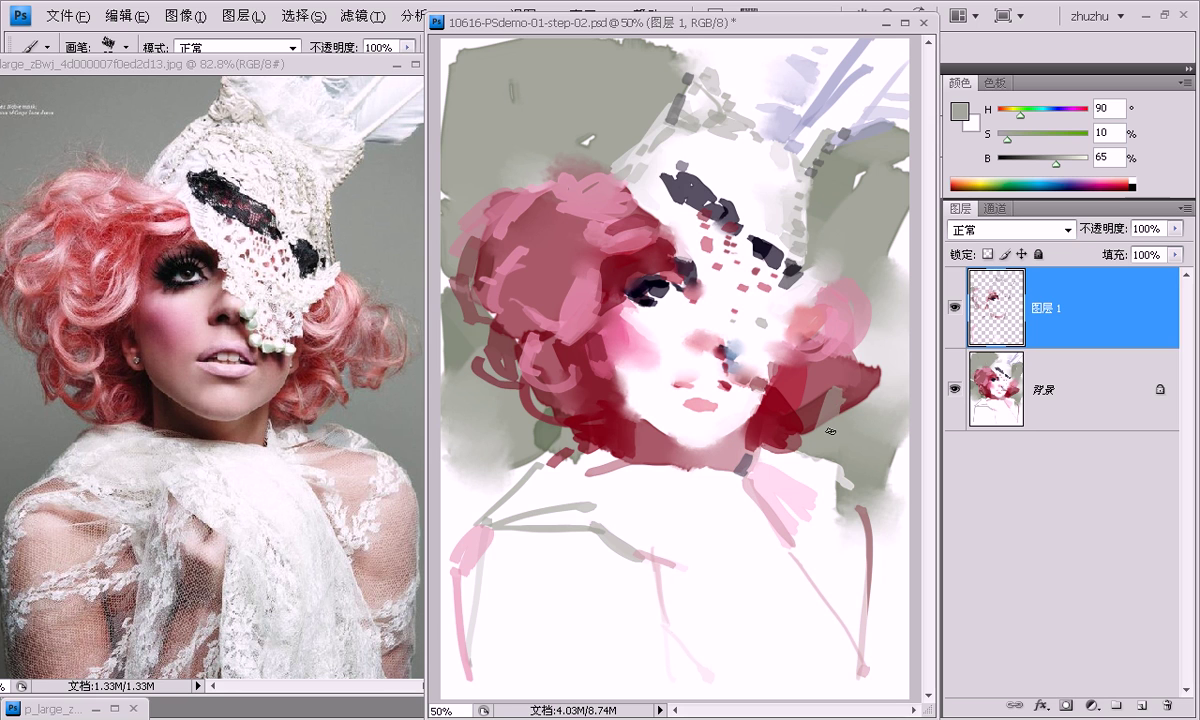
left_click(855, 343, "alt")
left_click_drag(800, 306, 812, 372)
left_click(873, 369, "alt")
left_click(895, 385, "alt")
left_click_drag(830, 345, 810, 390)
Sample the hair's dark red and paint it beside the right hair.
left_click(900, 104, "alt")
left_click(758, 264, "alt")
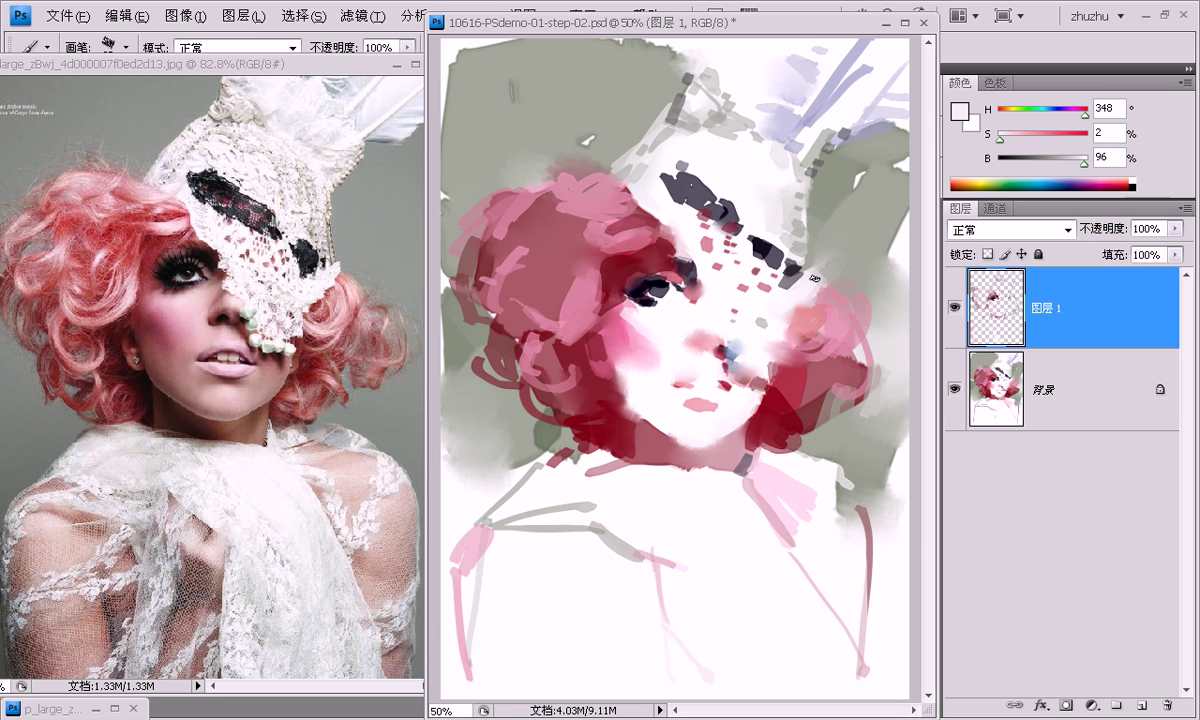
left_click(758, 267, "alt")
left_click(777, 394, "alt")
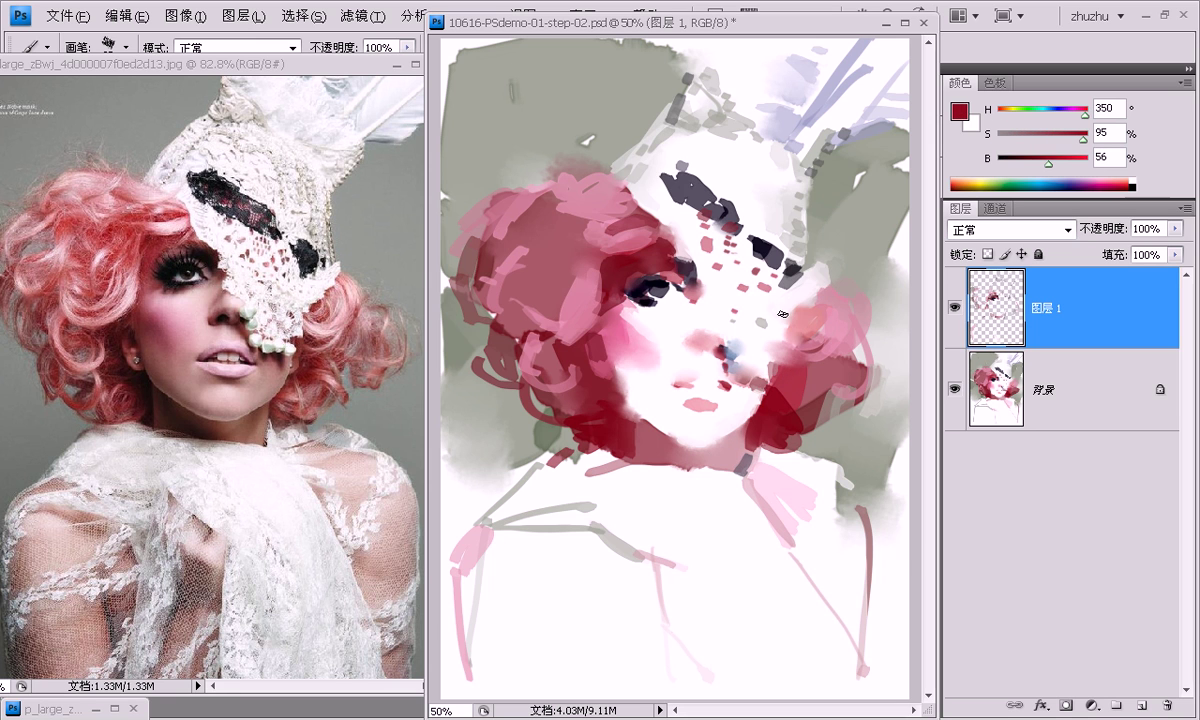
left_click_drag(807, 313, 815, 316)
Darken the marks over the right eyebrow with near-black from the headpiece.
left_click(815, 298, "alt")
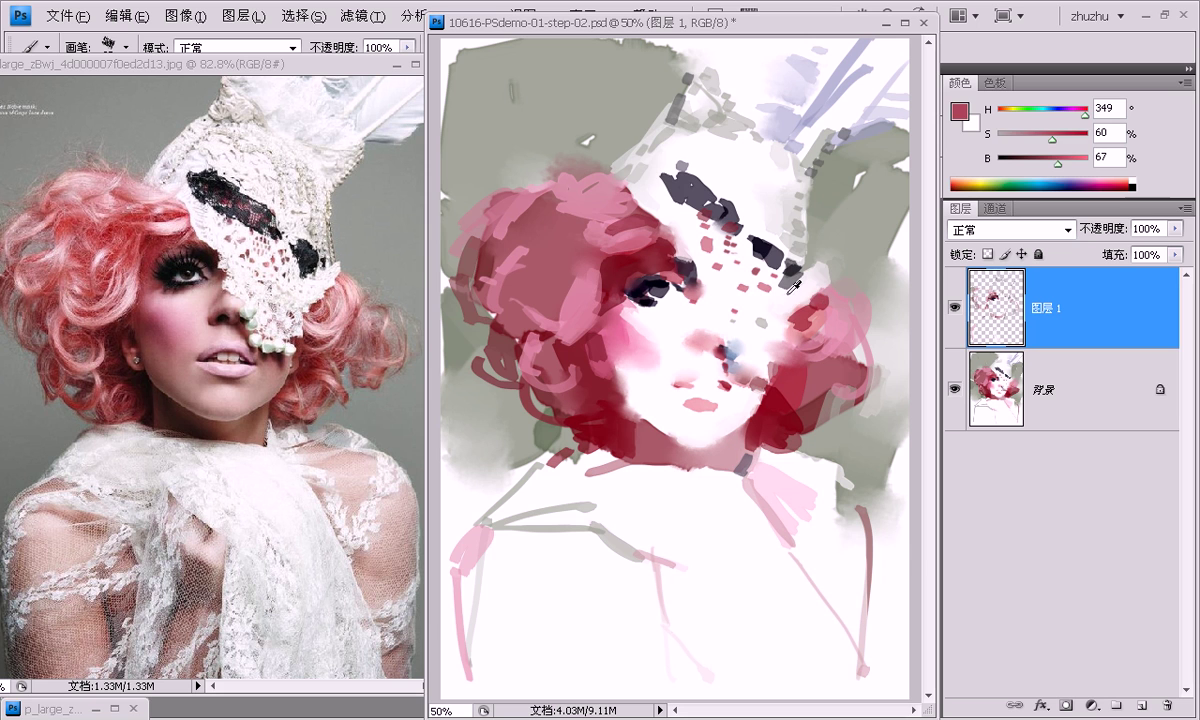
left_click(790, 295, "alt")
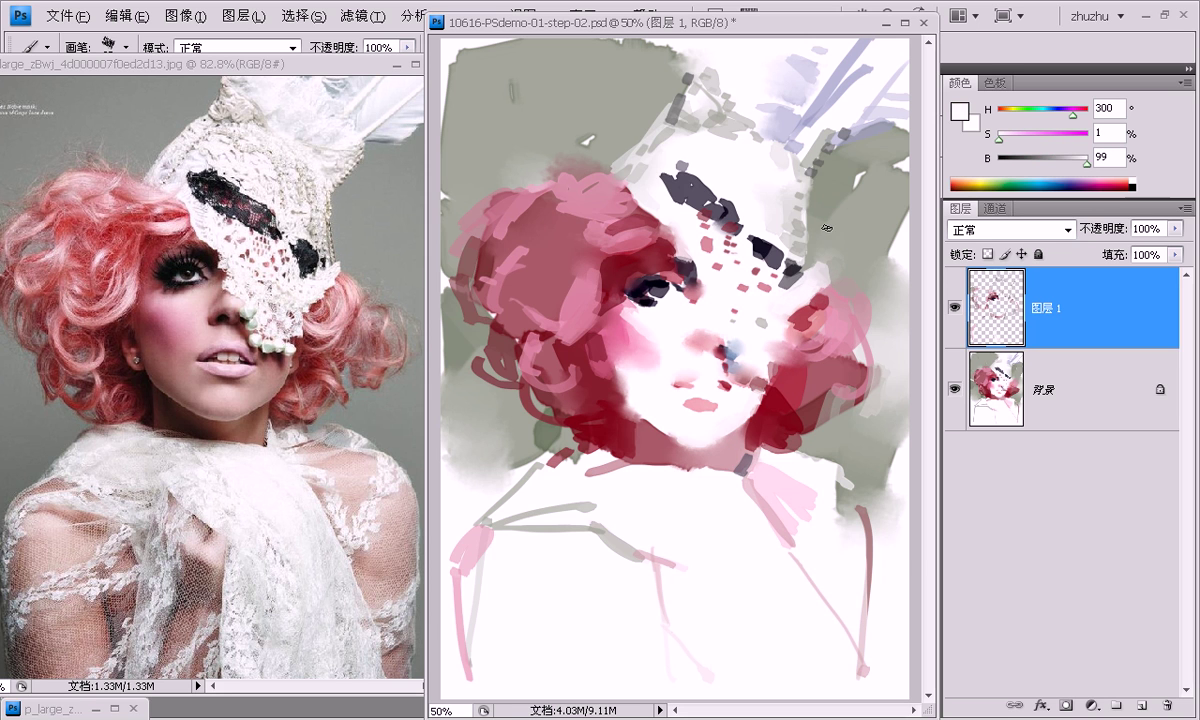
left_click(745, 248, "alt")
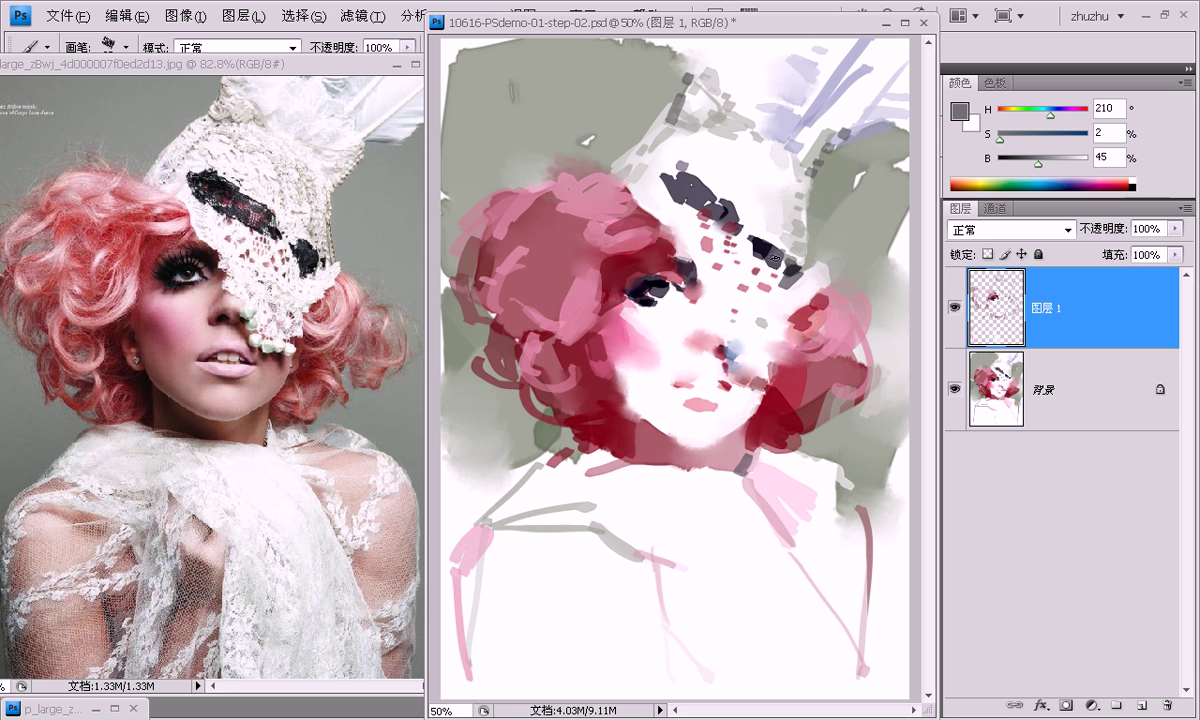
left_click(748, 246, "alt")
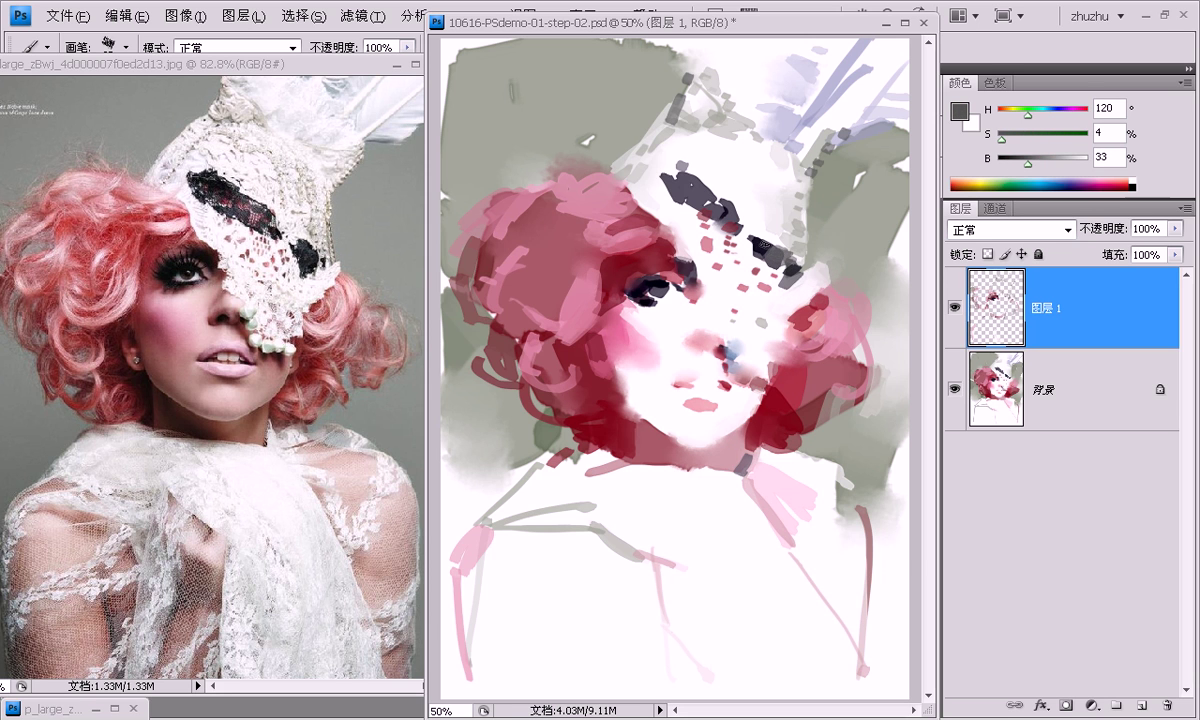
left_click(772, 248, "alt")
left_click_drag(765, 246, 791, 258)
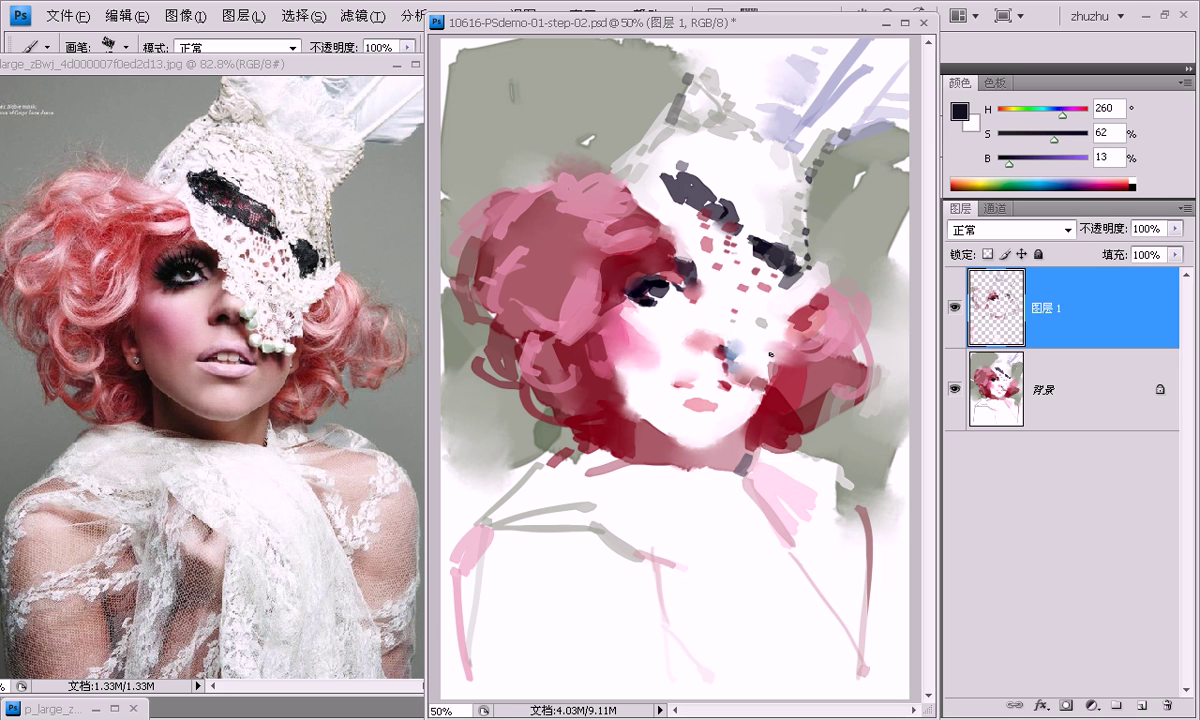
Sample white, light skin pink and several dark hair reds from the face and hair.
left_click(757, 360, "alt")
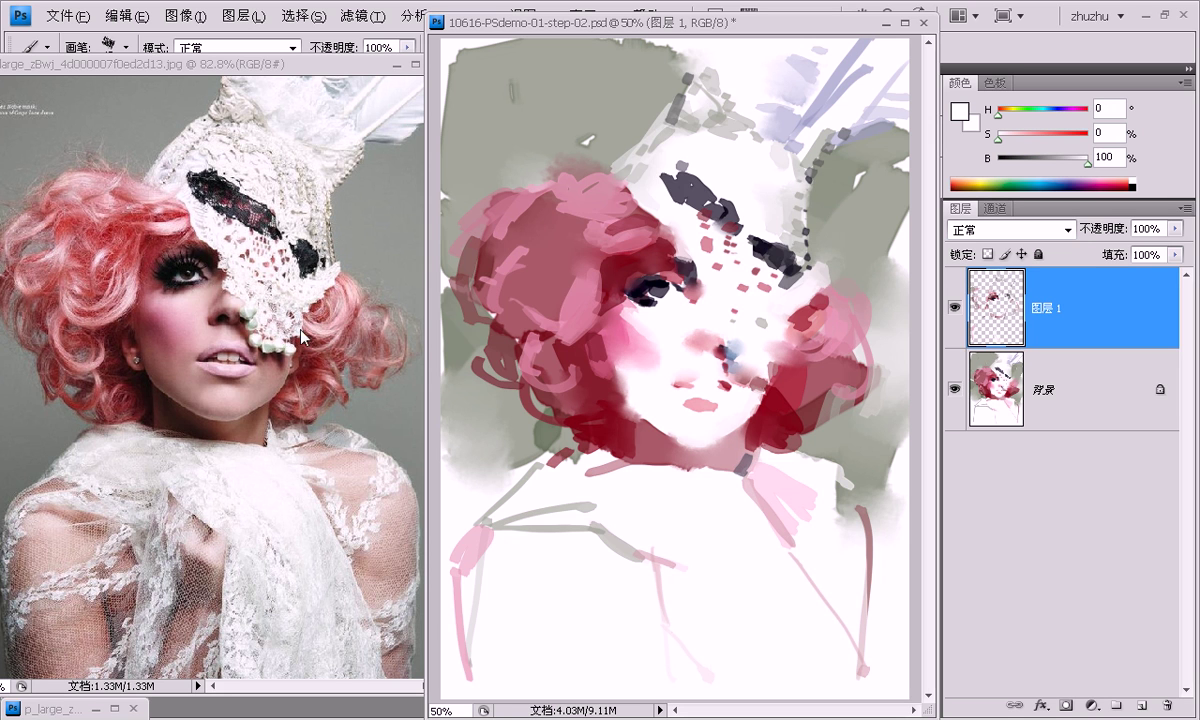
left_click(762, 358, "alt")
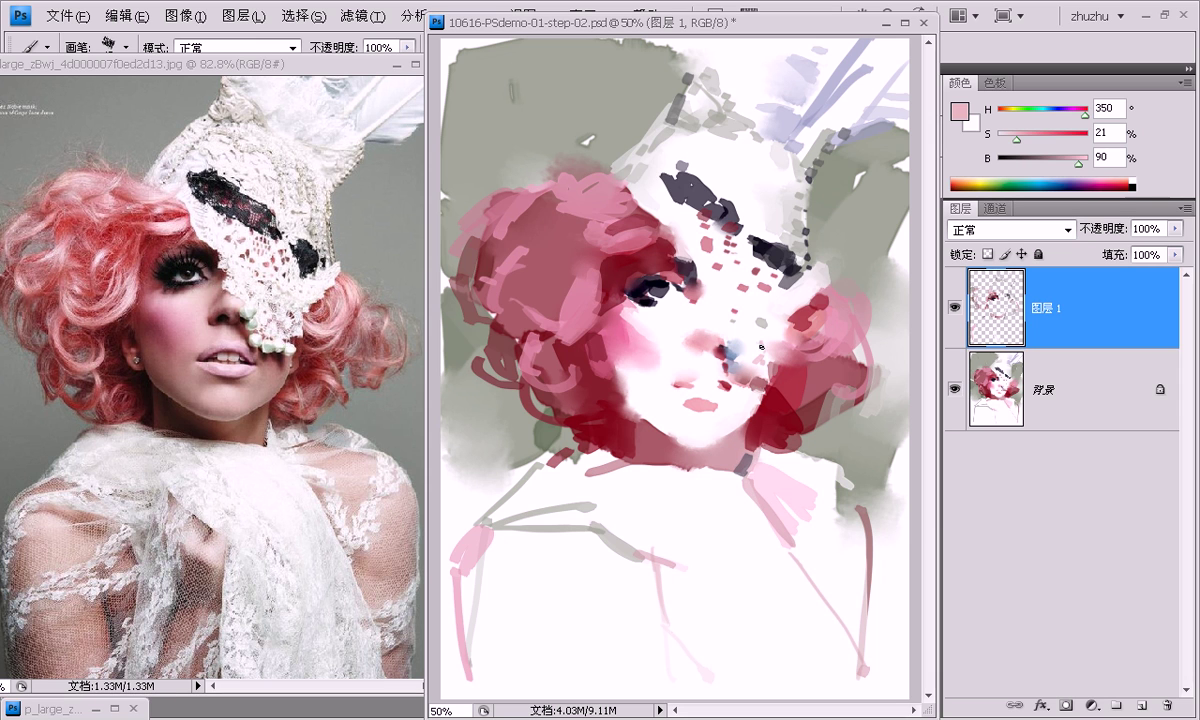
left_click(730, 320, "alt")
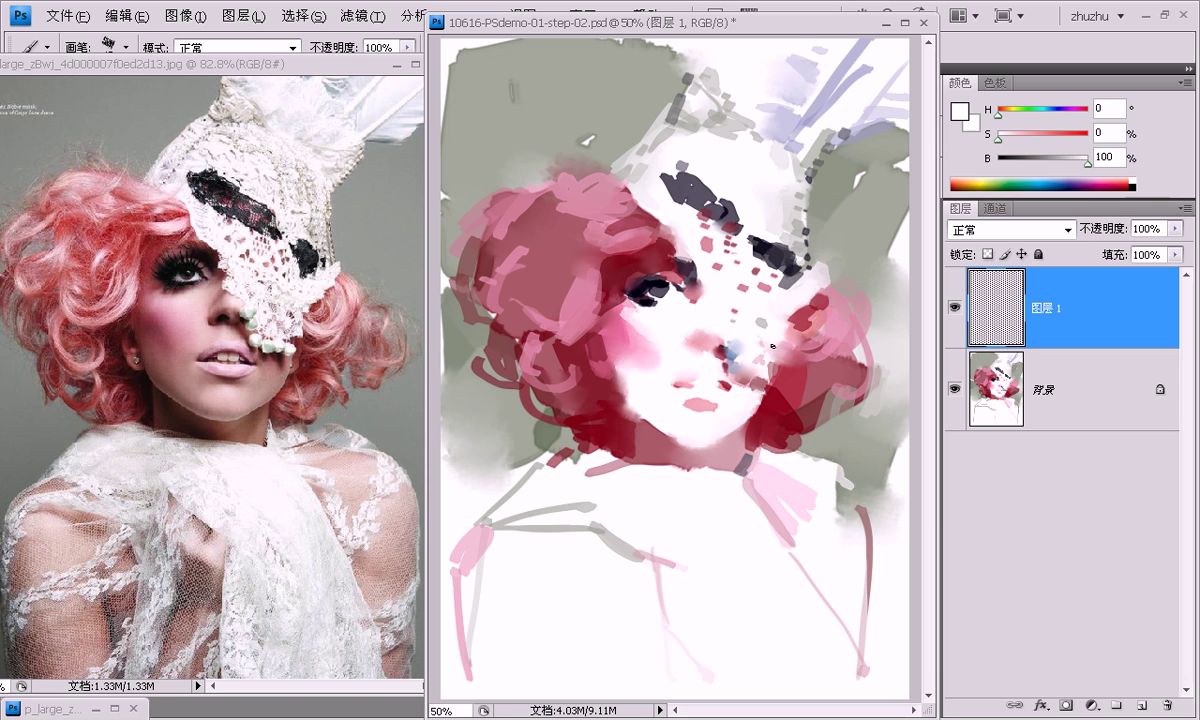
left_click(788, 327, "alt")
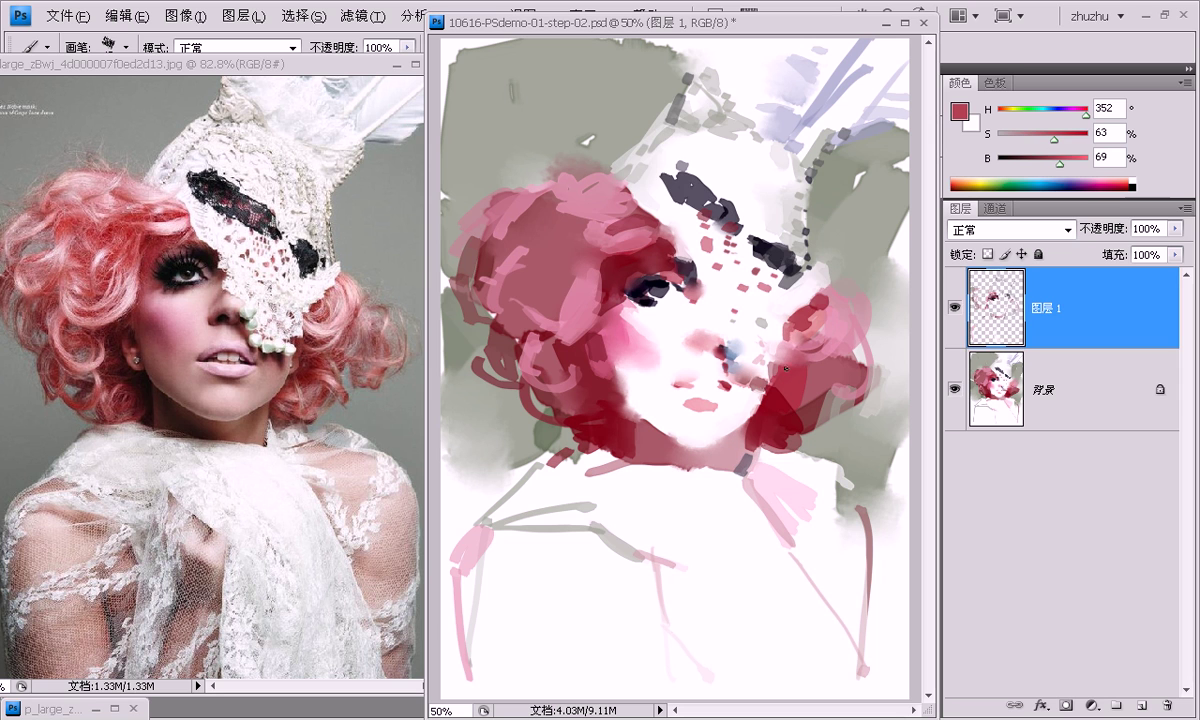
left_click(781, 396, "alt")
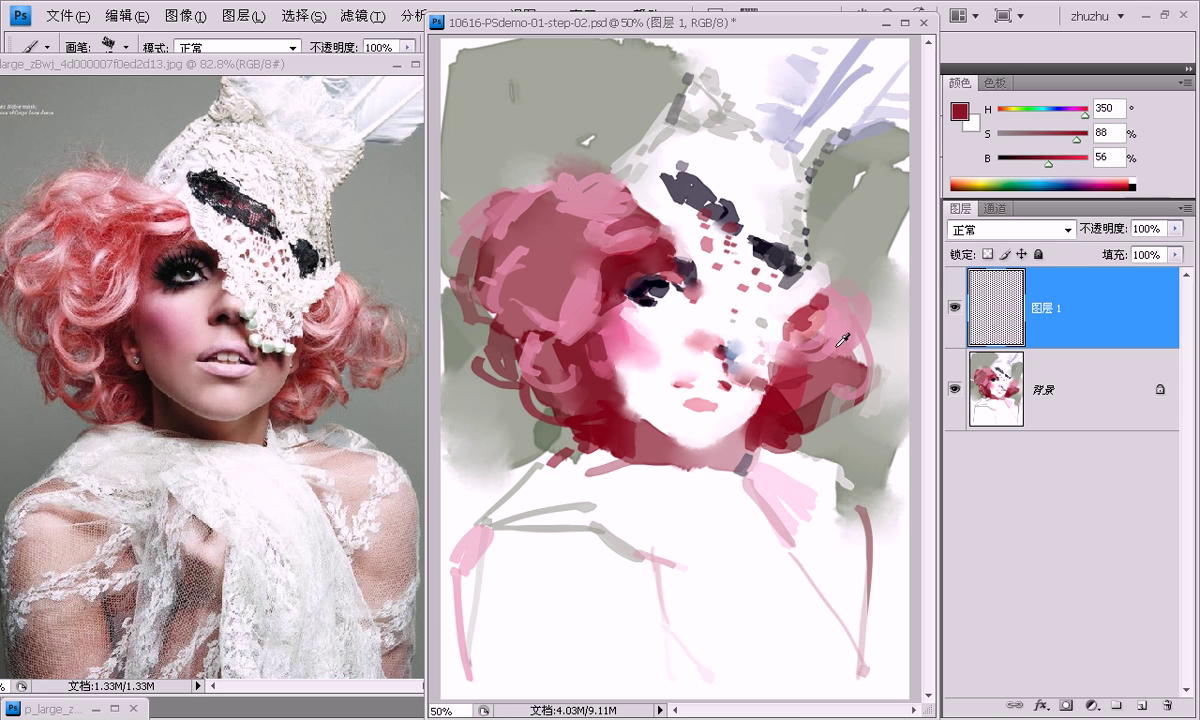
left_click(745, 352, "alt")
left_click(792, 370, "alt")
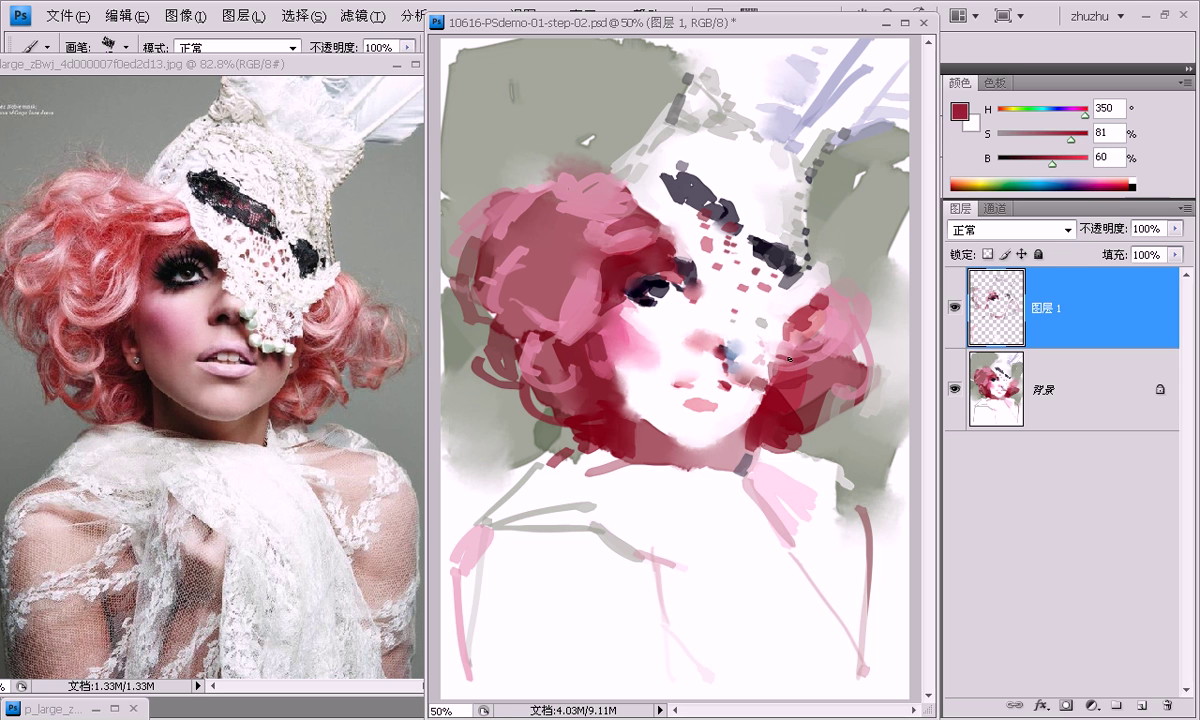
left_click(780, 320, "alt")
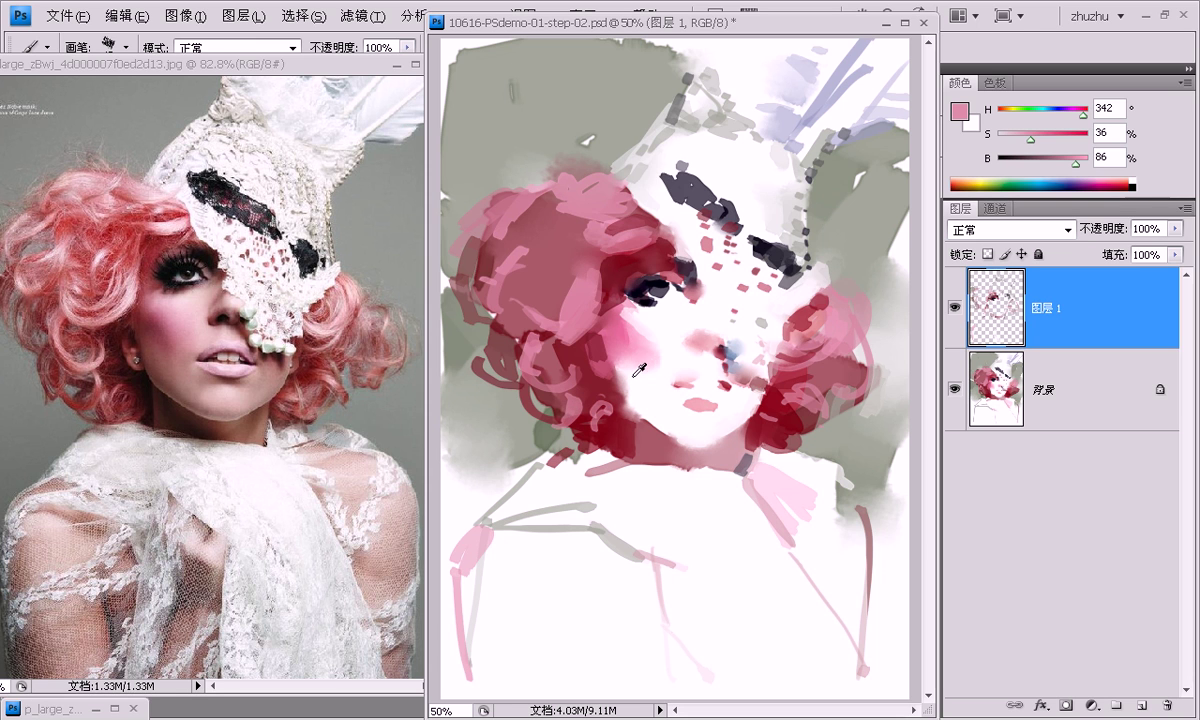
Sample blue-grey and dab it on the face, then pick purple-grey and dark red.
left_click(900, 105, "alt")
left_click(599, 370)
left_click(609, 361, "alt")
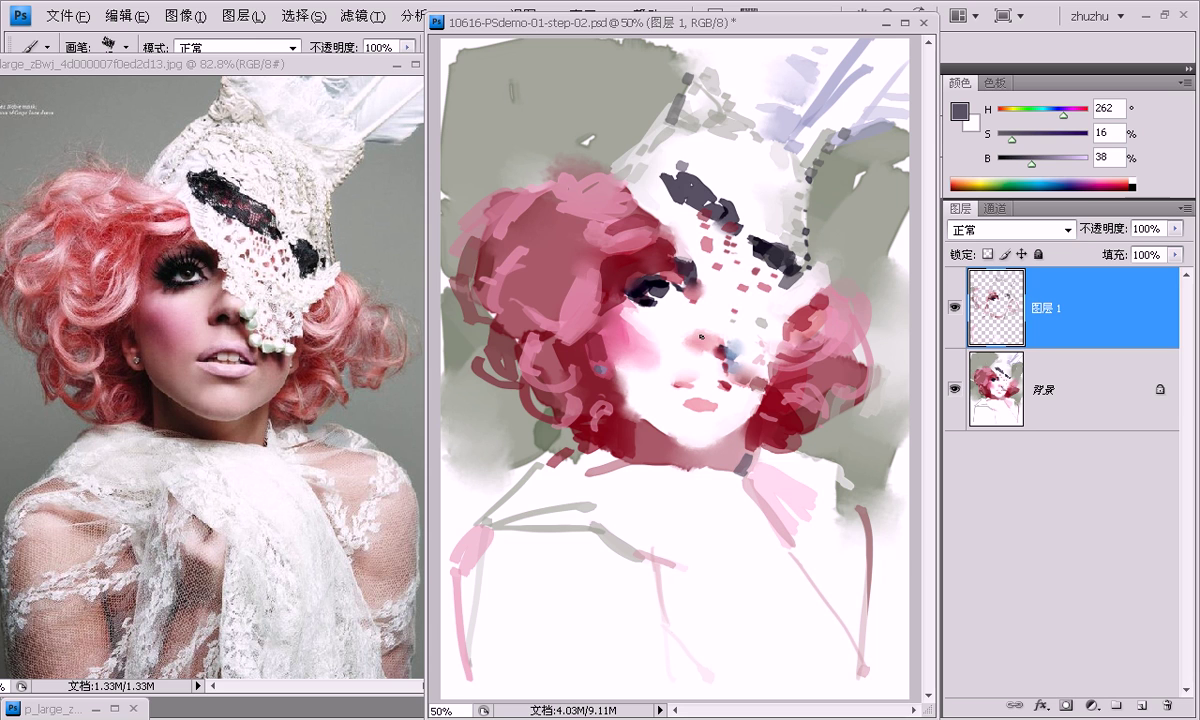
left_click(746, 376, "alt")
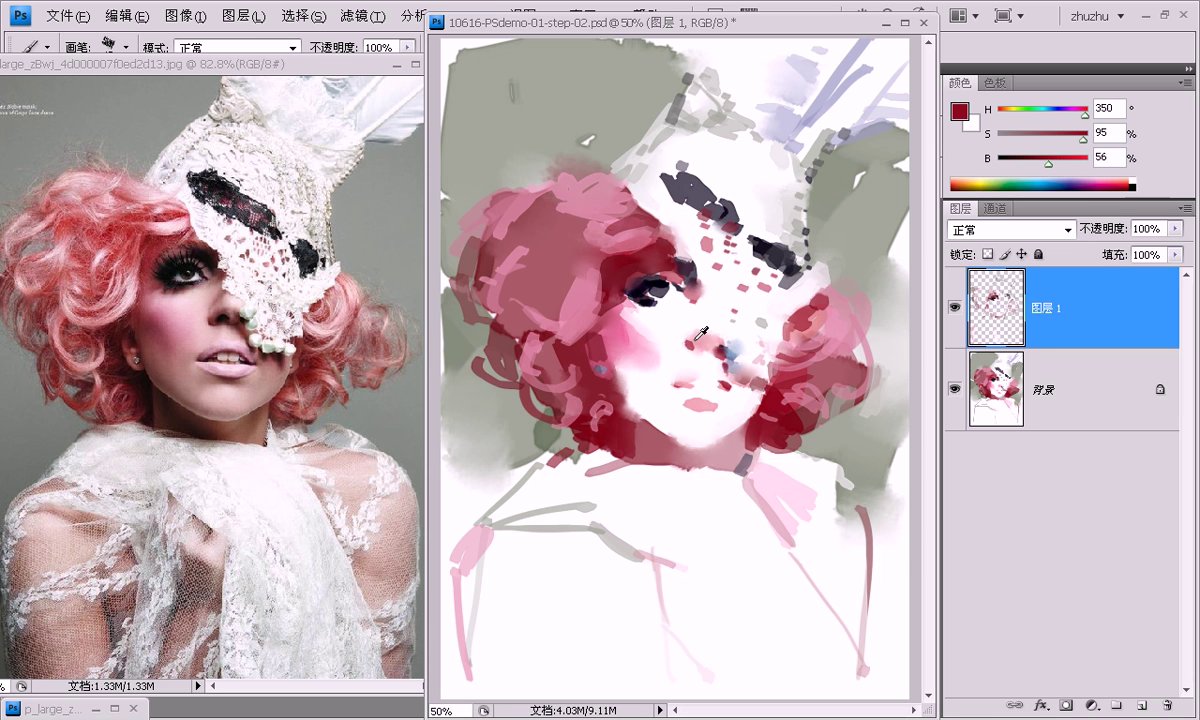
Sample a range of light pinks, near-white and dark reds around the nose and lips.
left_click(700, 344, "alt")
left_click(691, 345, "alt")
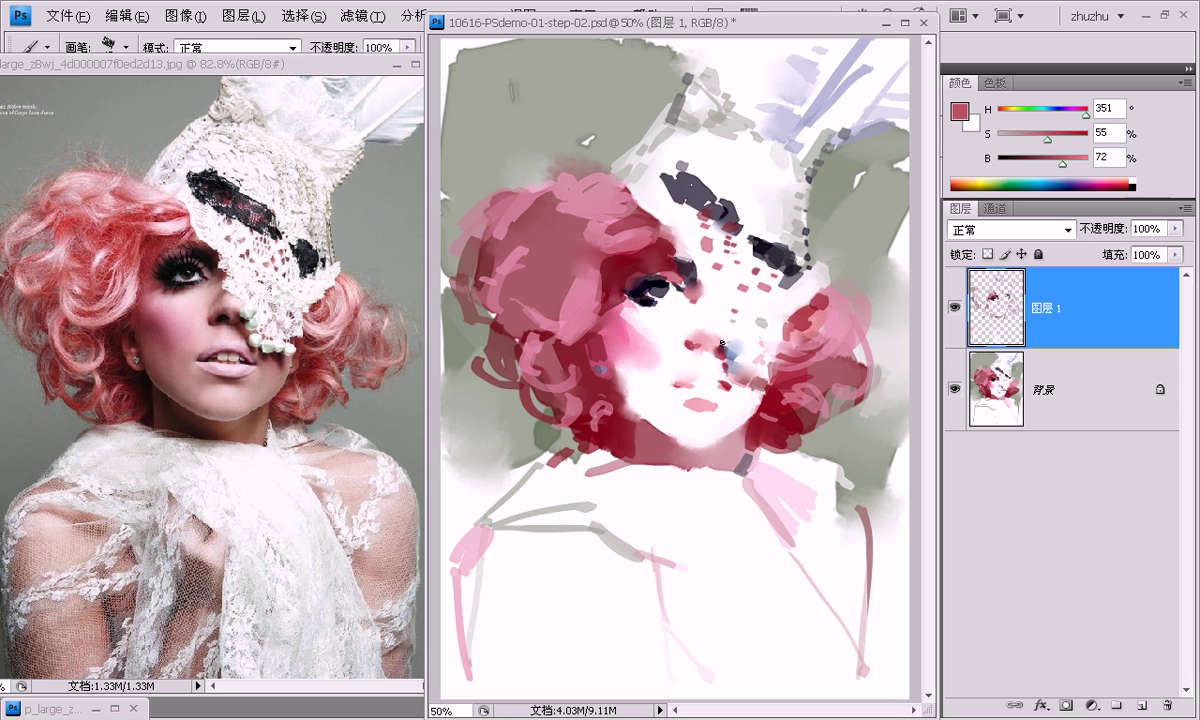
left_click(693, 344, "alt")
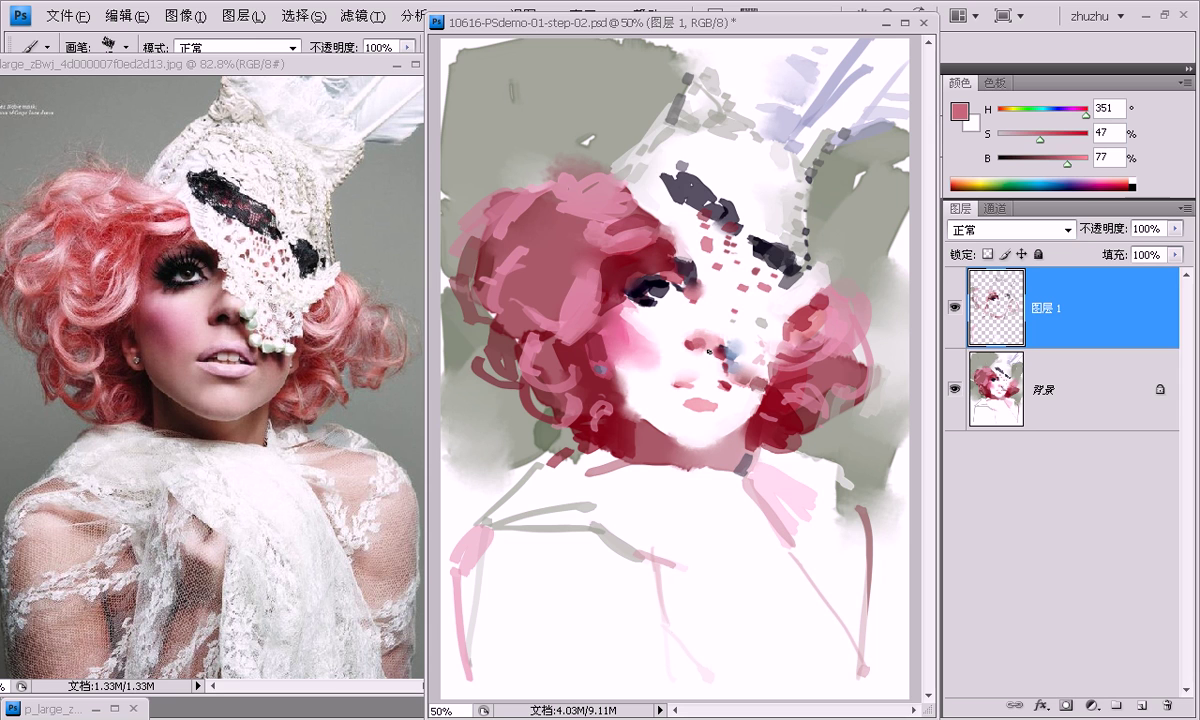
left_click(707, 352, "alt")
left_click(723, 350, "alt")
left_click(688, 380, "alt")
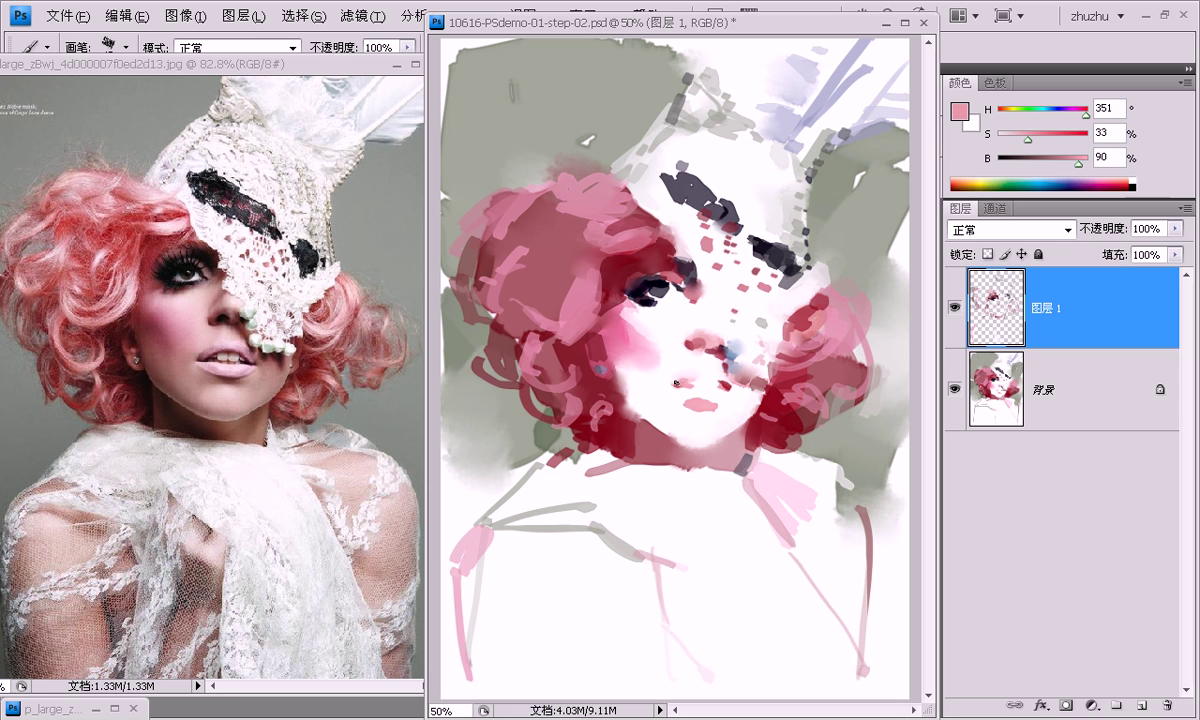
left_click(690, 376, "alt")
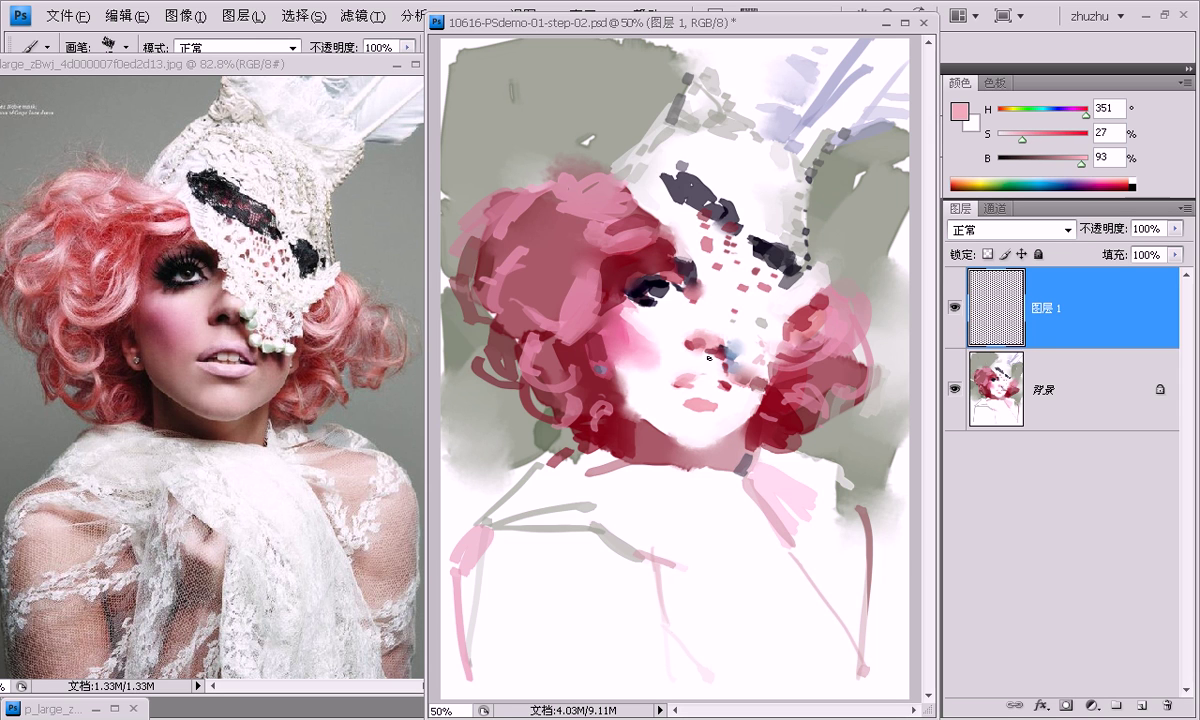
left_click(704, 356, "alt")
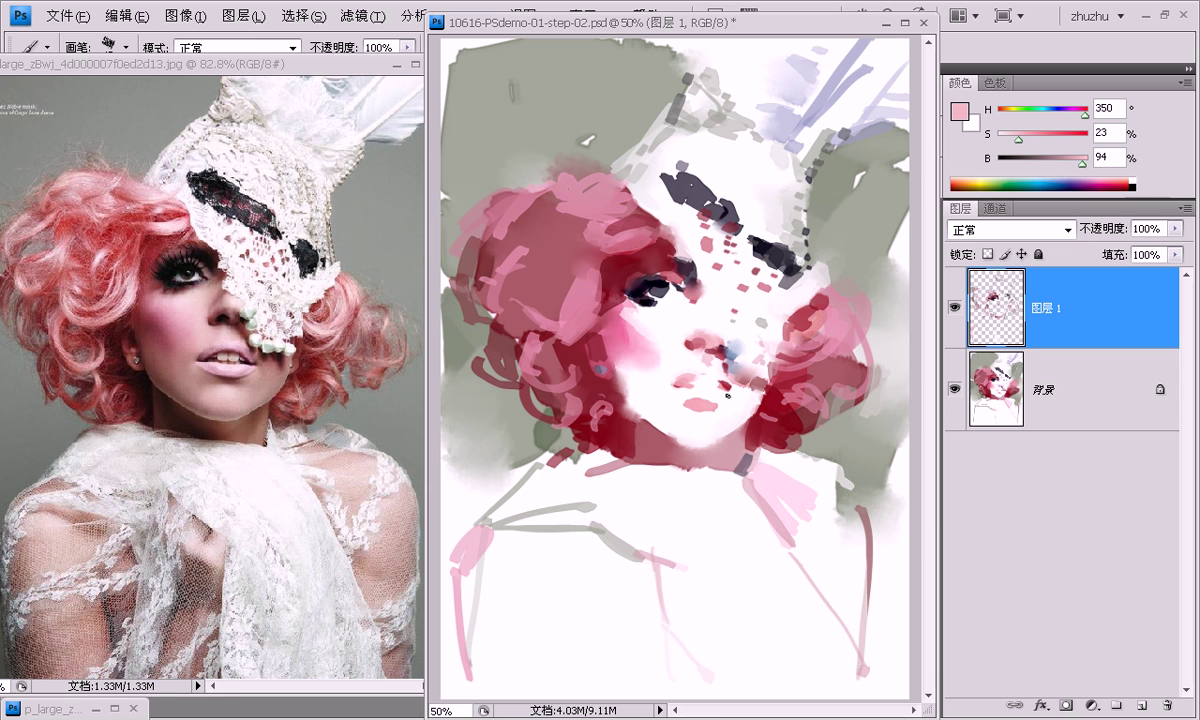
left_click(686, 360, "alt")
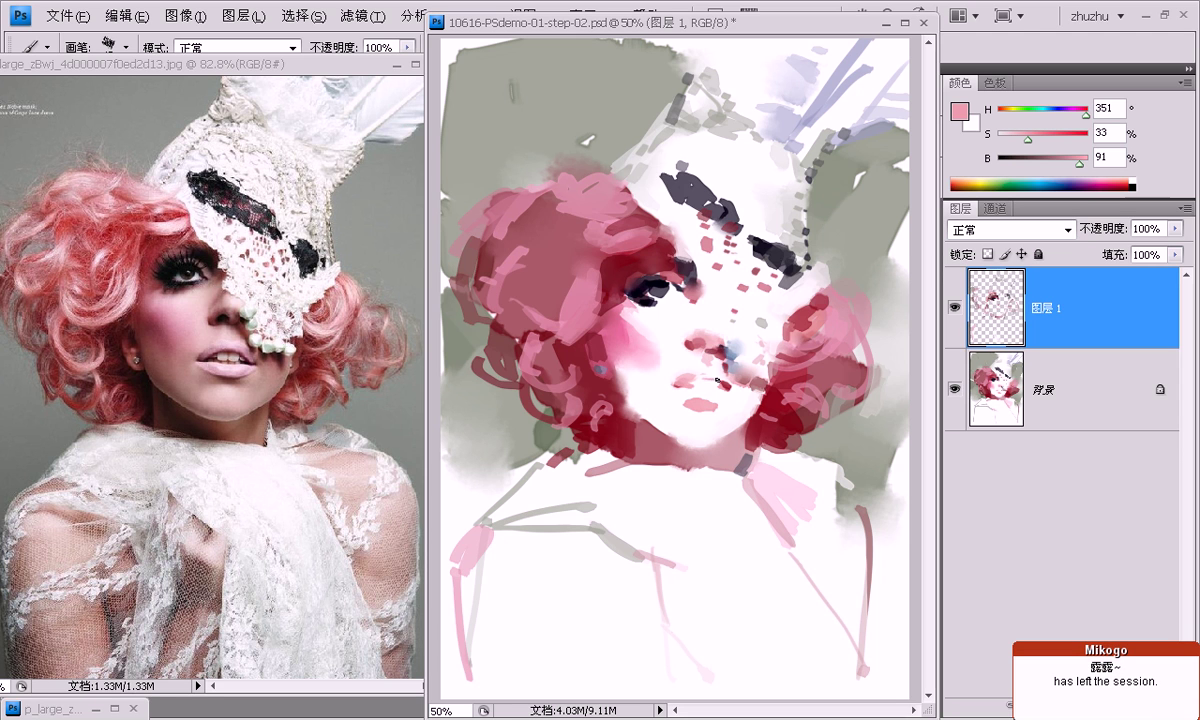
left_click(683, 370, "alt")
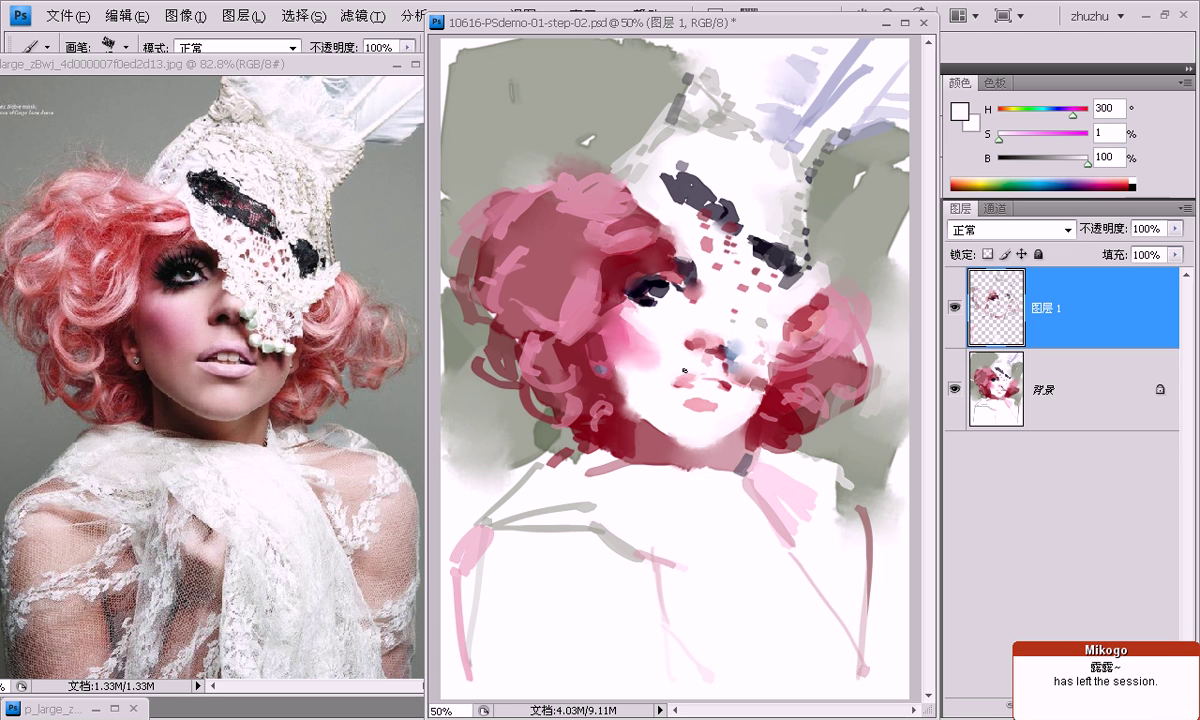
left_click(699, 382, "alt")
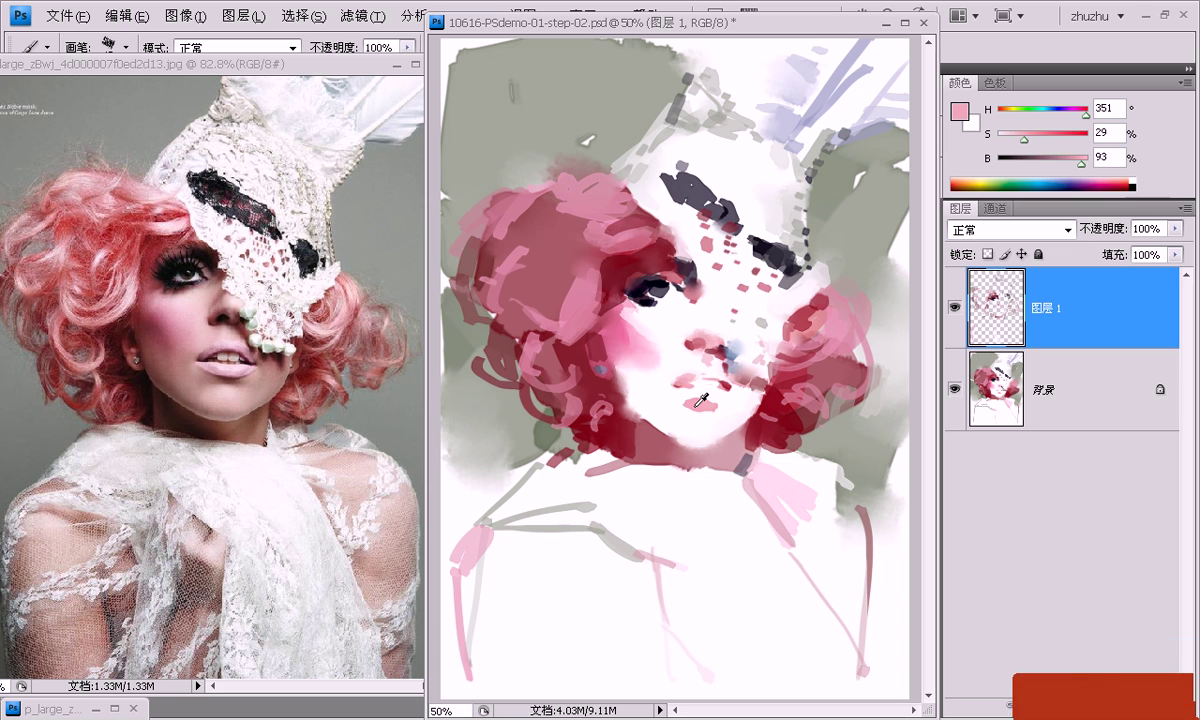
left_click(716, 362, "alt")
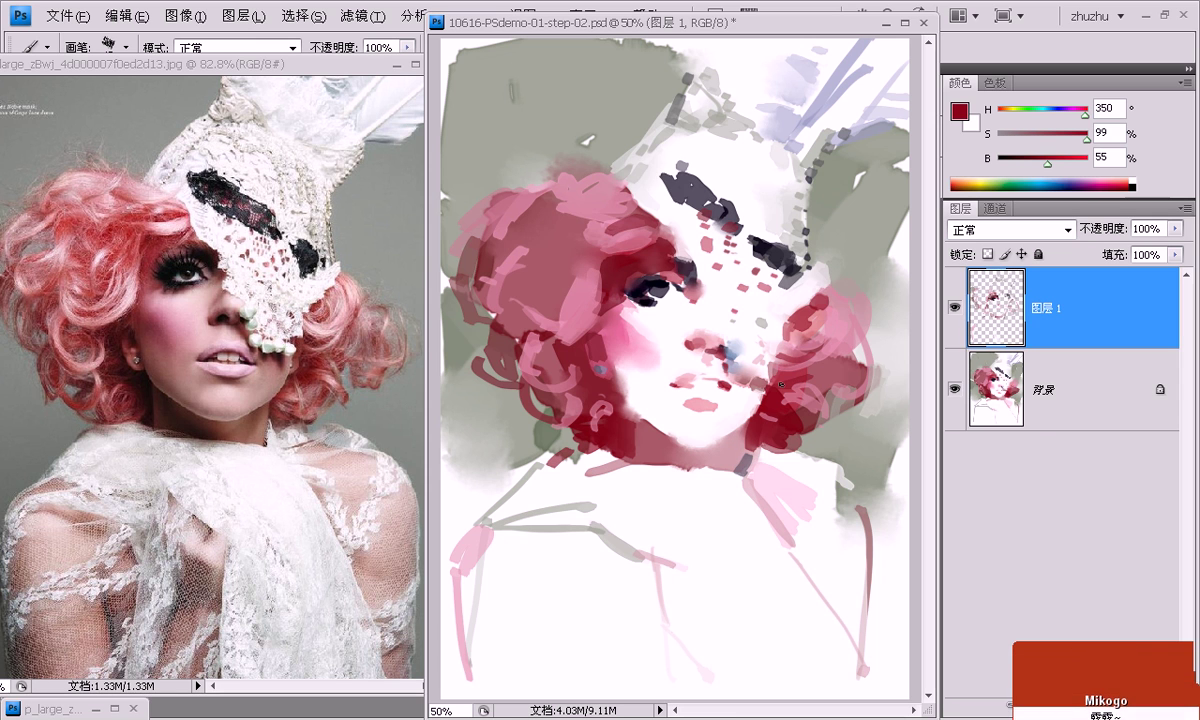
Sample crimson and darken it, then settle on light pink from the painted lips.
left_click(697, 268, "alt")
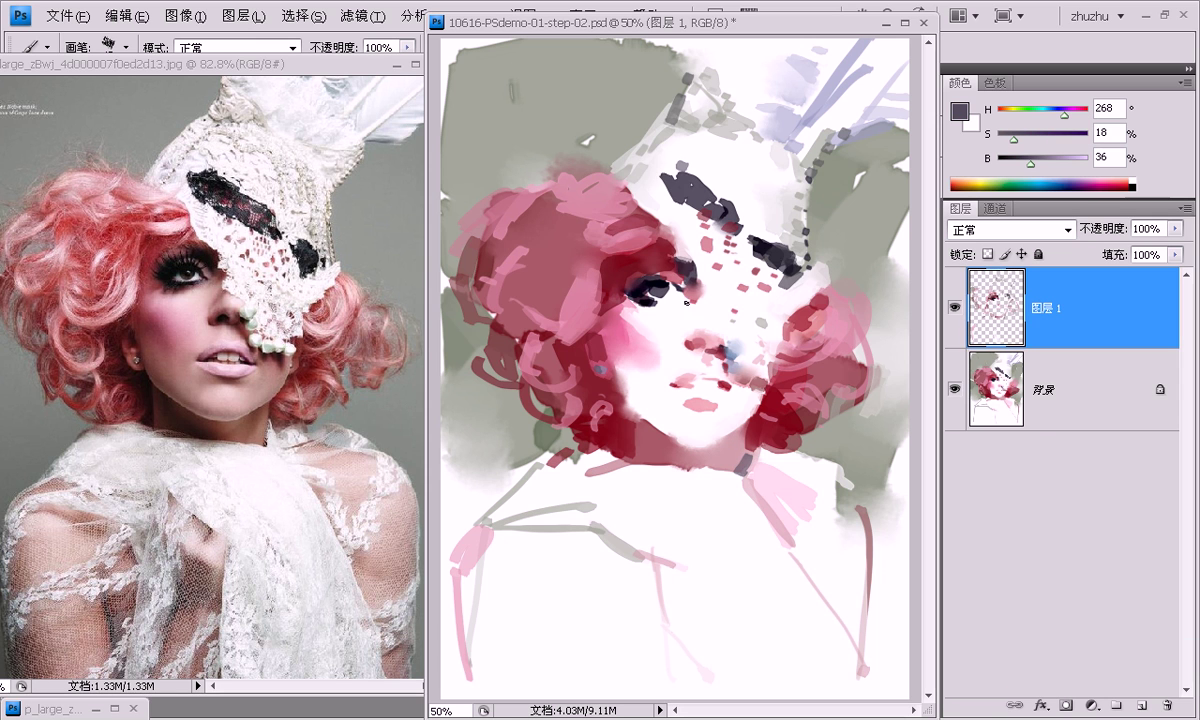
left_click(735, 376, "alt")
left_click_drag(1041, 164, 1032, 164)
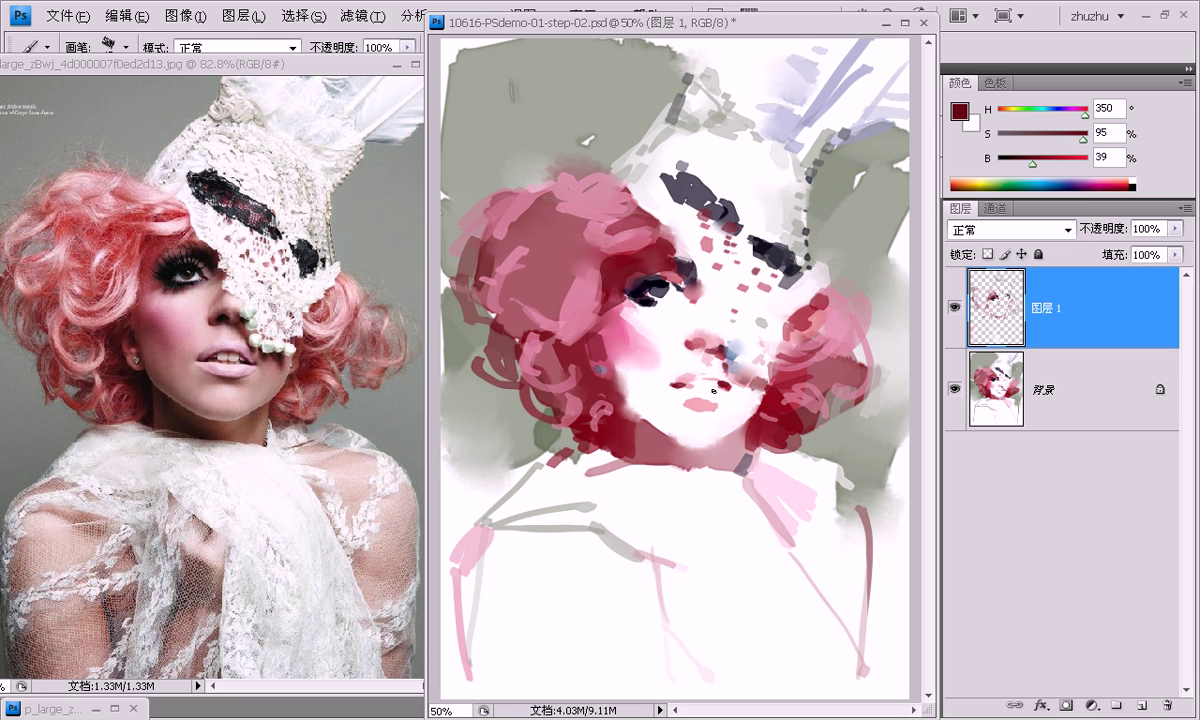
left_click(702, 404, "alt")
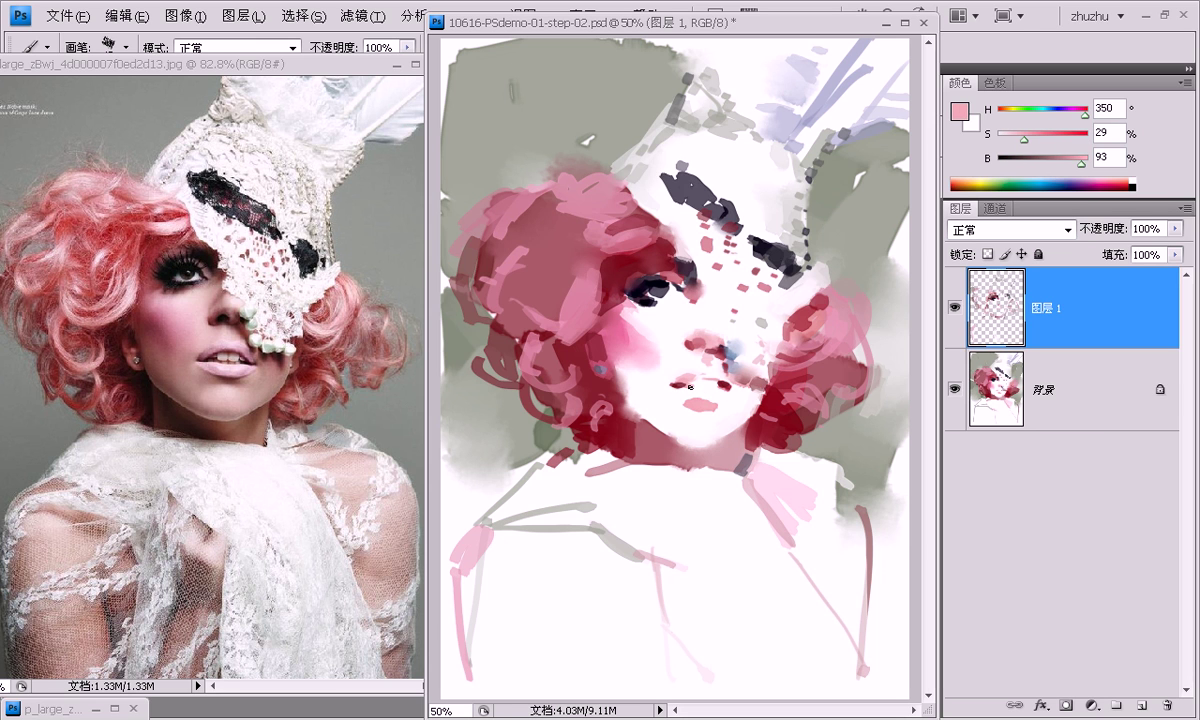
left_click(689, 358, "alt")
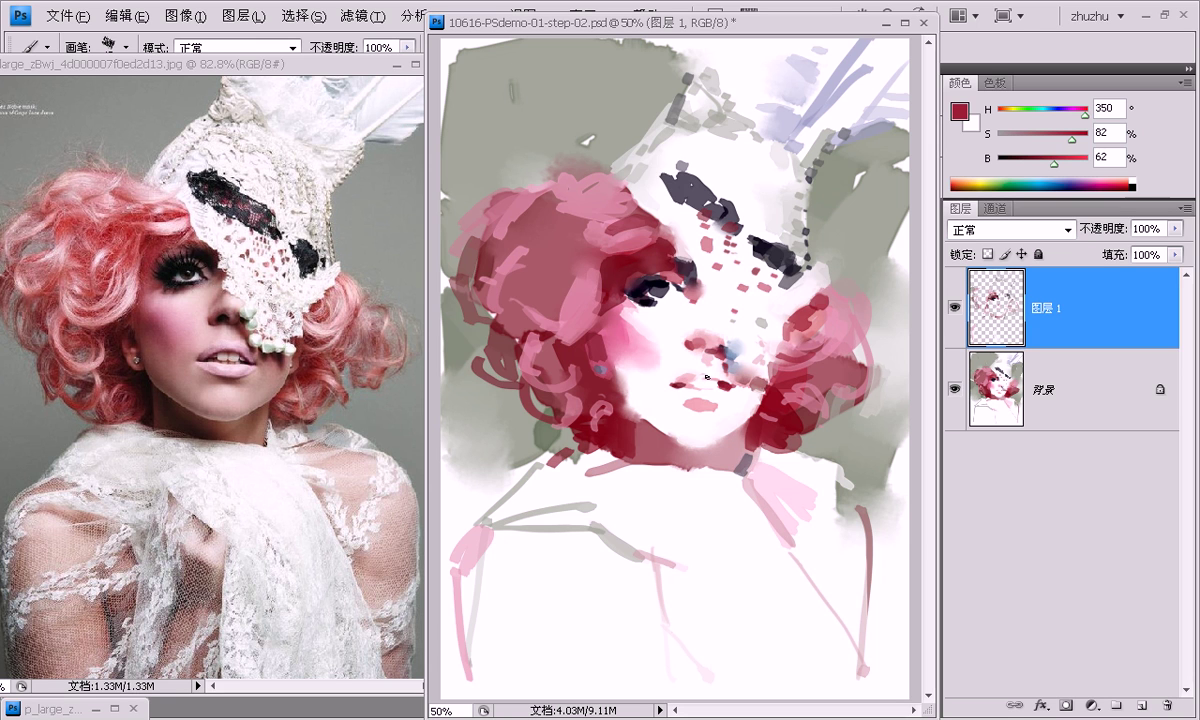
left_click(703, 399, "alt")
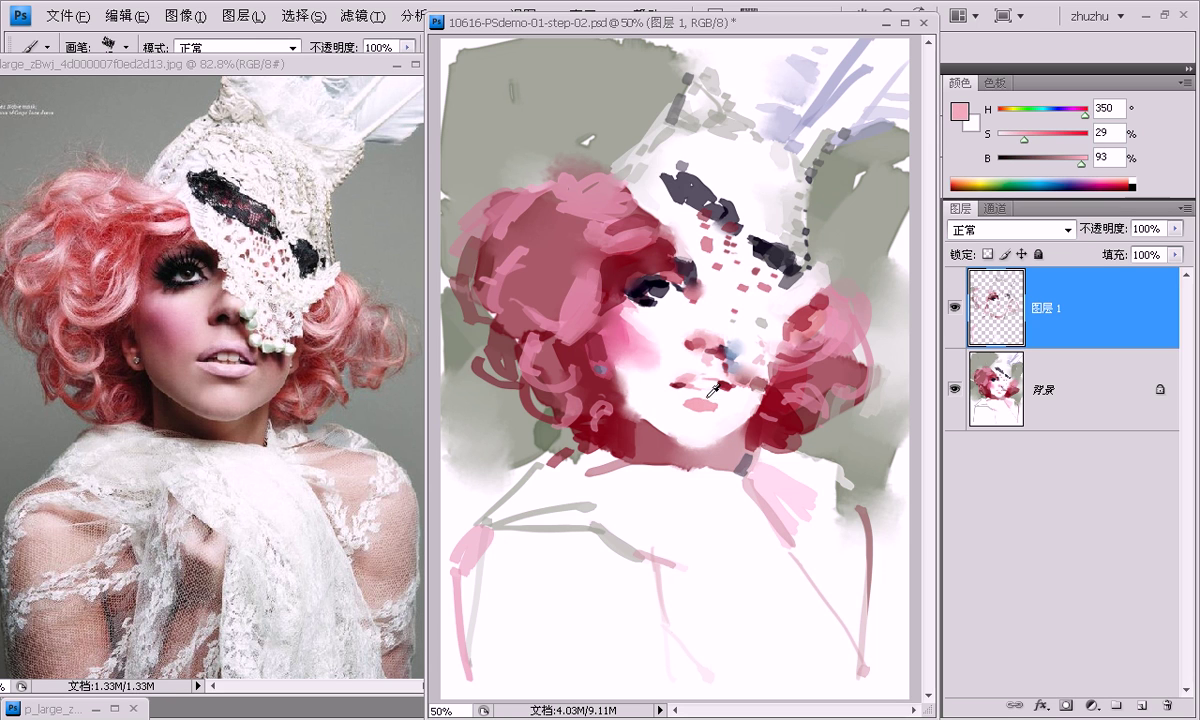
Sample the grey-green background and enrich it slightly, then try pinks and dark purple.
left_click(460, 412, "alt")
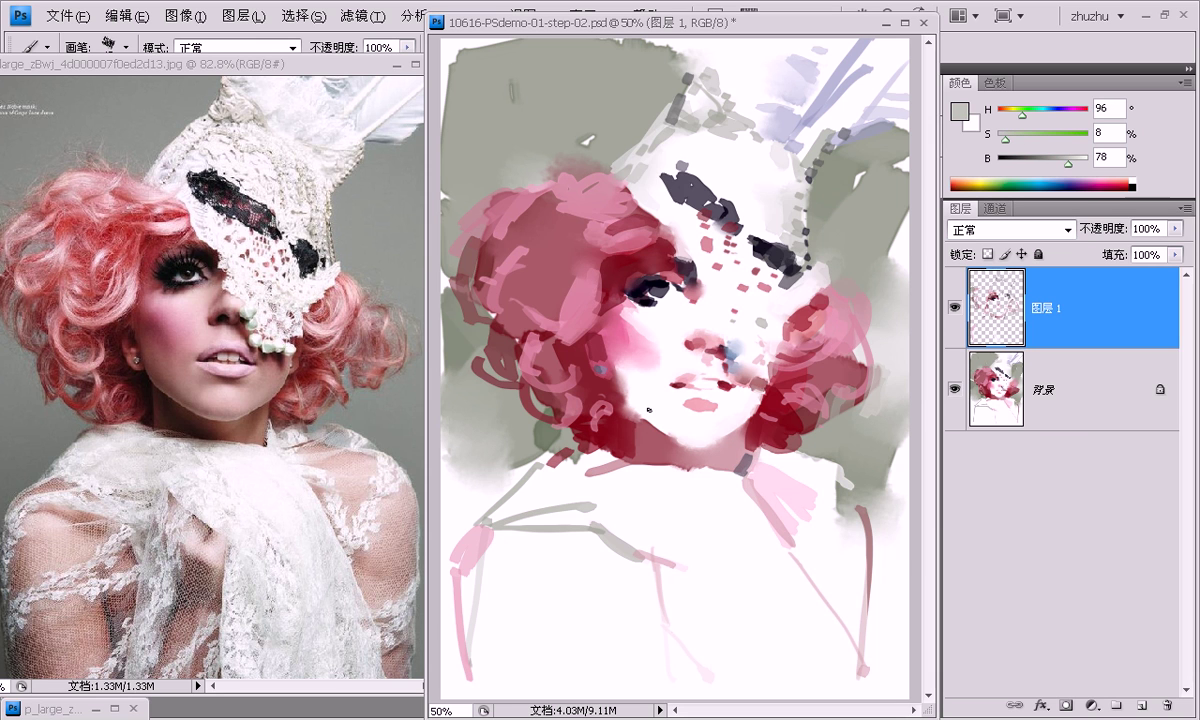
left_click_drag(1005, 138, 1010, 138)
left_click(655, 310, "alt")
left_click(655, 274, "alt")
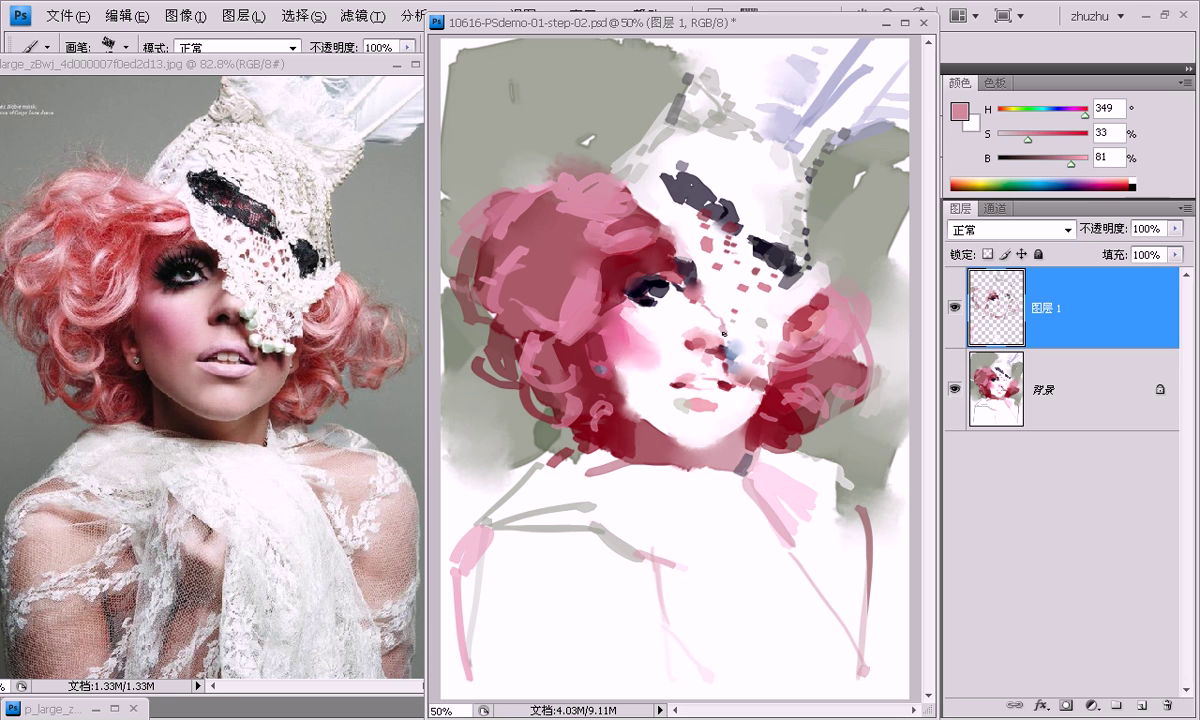
left_click(726, 242, "alt")
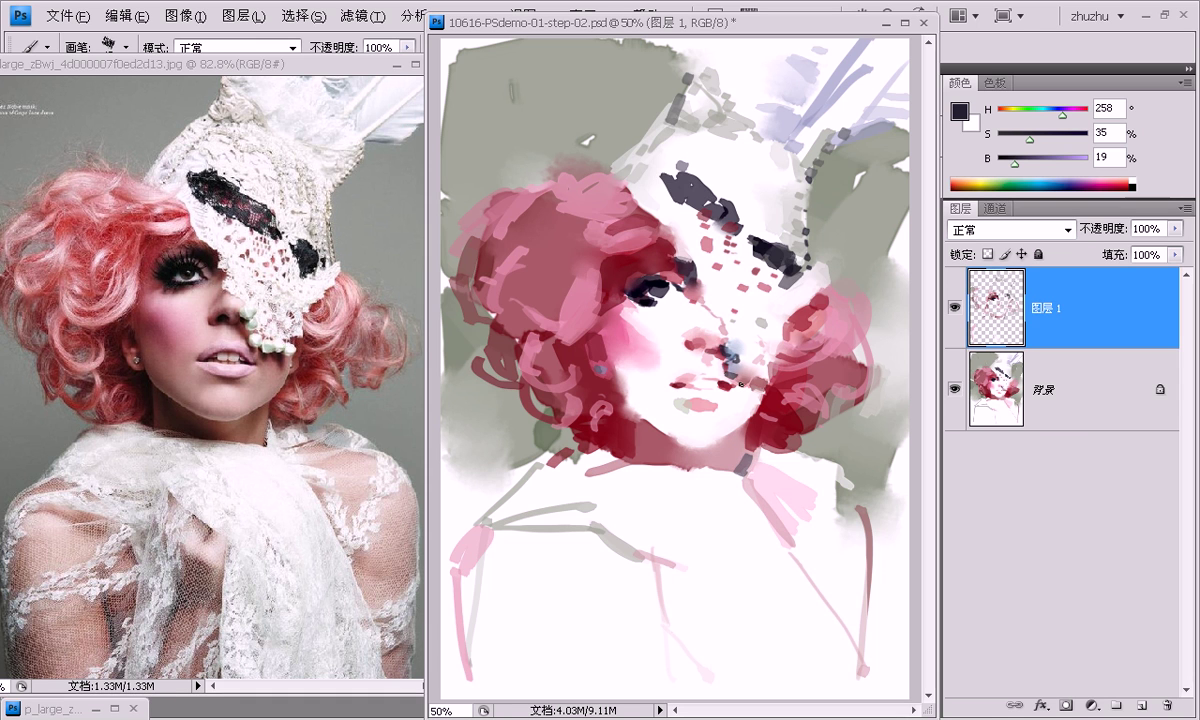
Sample deep red, mauve, red-pink, near-white and grey tones from the painting.
left_click(748, 387, "alt")
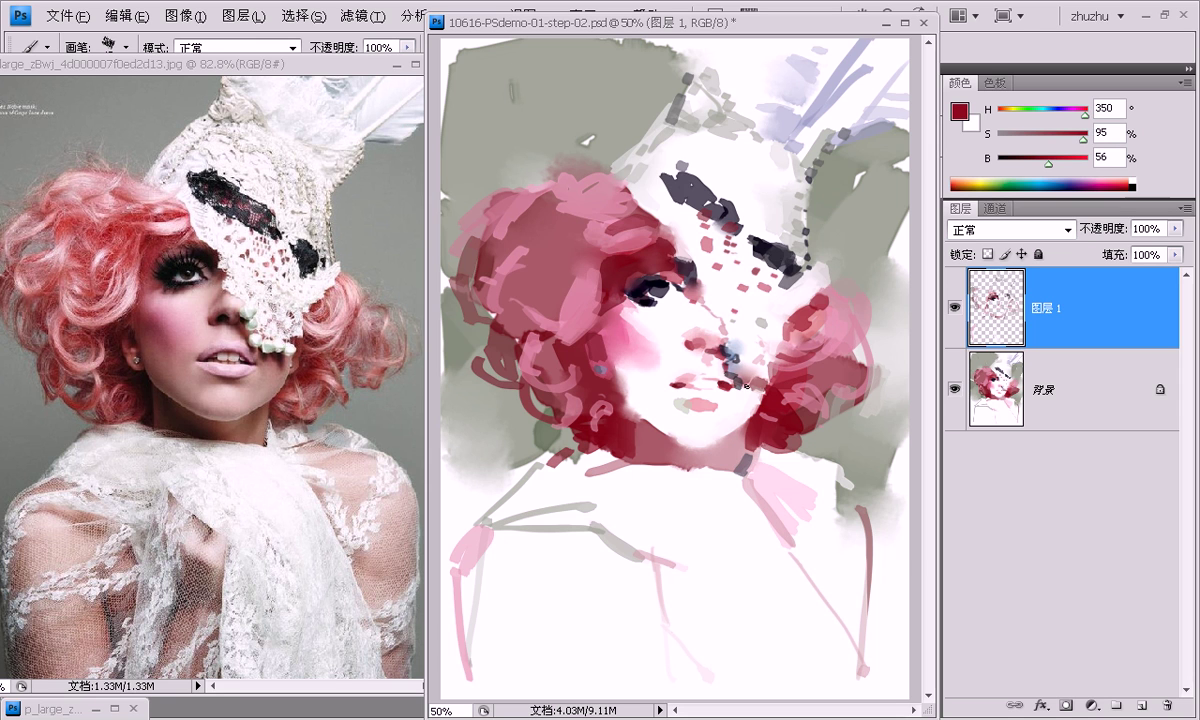
left_click(700, 352, "alt")
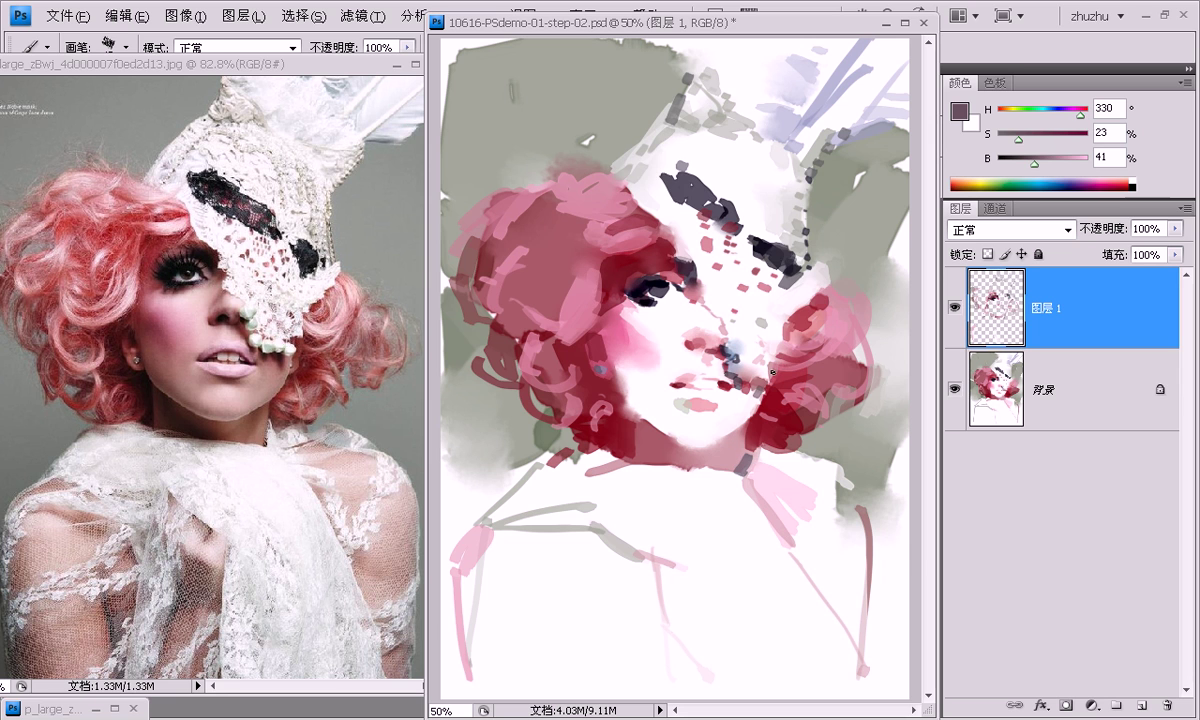
left_click(777, 376, "alt")
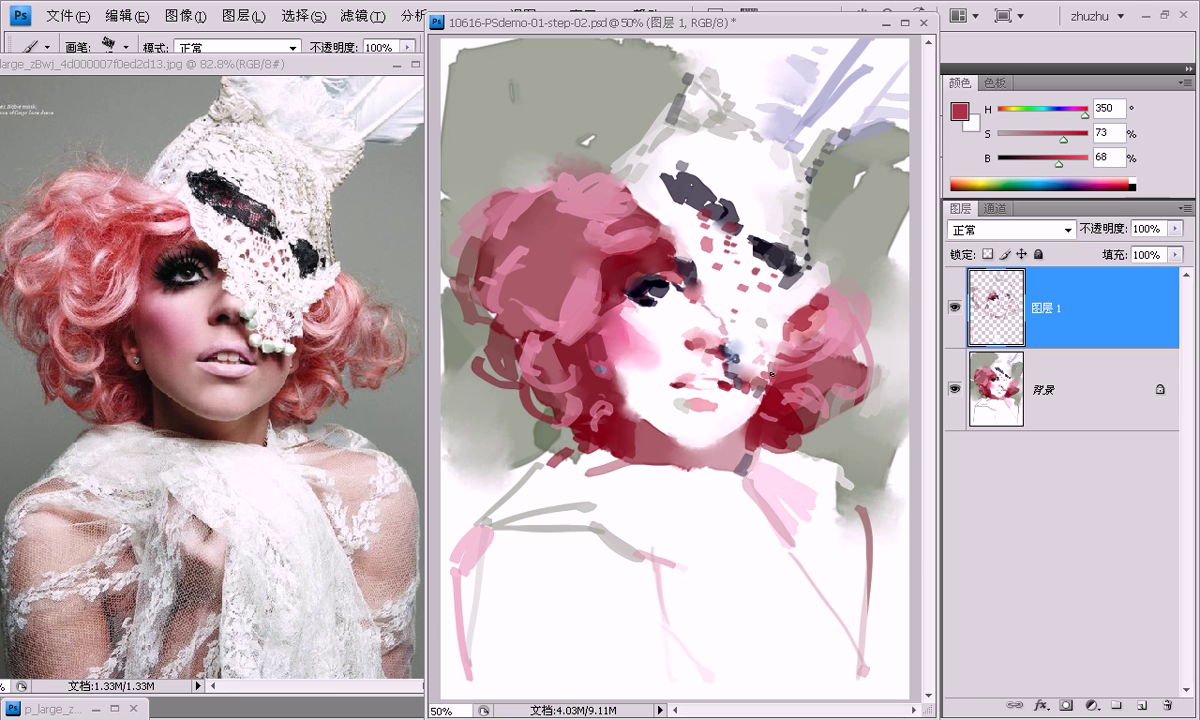
left_click(735, 278, "alt")
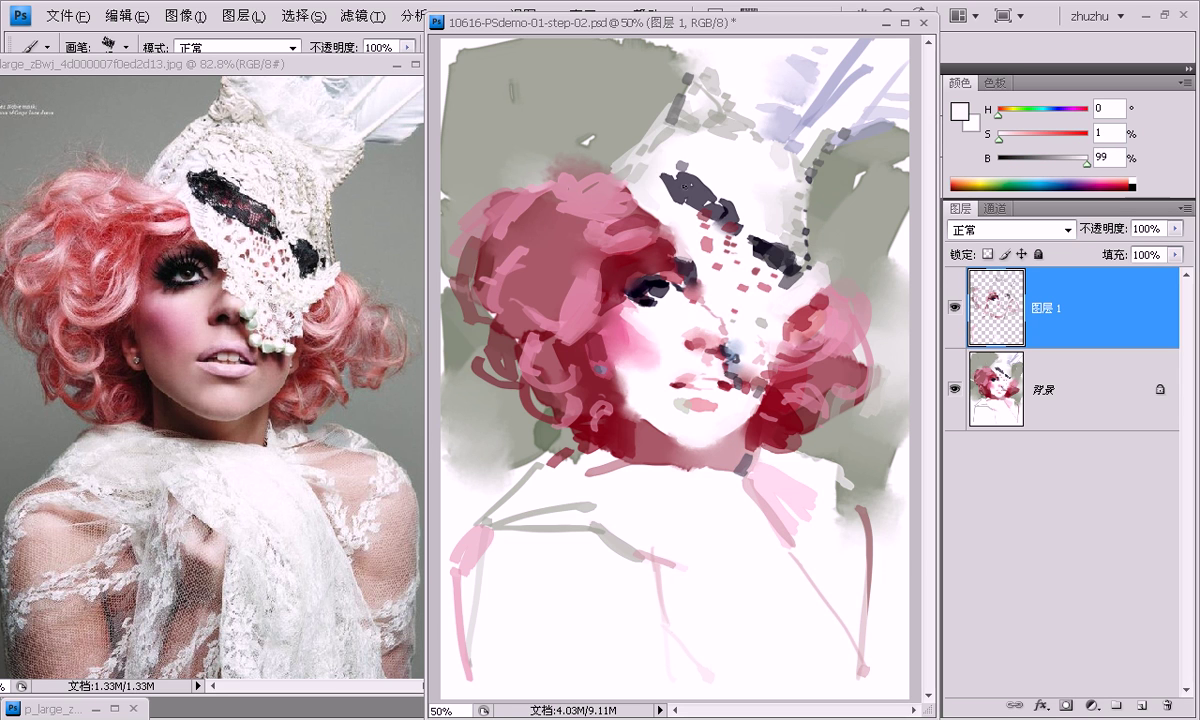
left_click(814, 181, "alt")
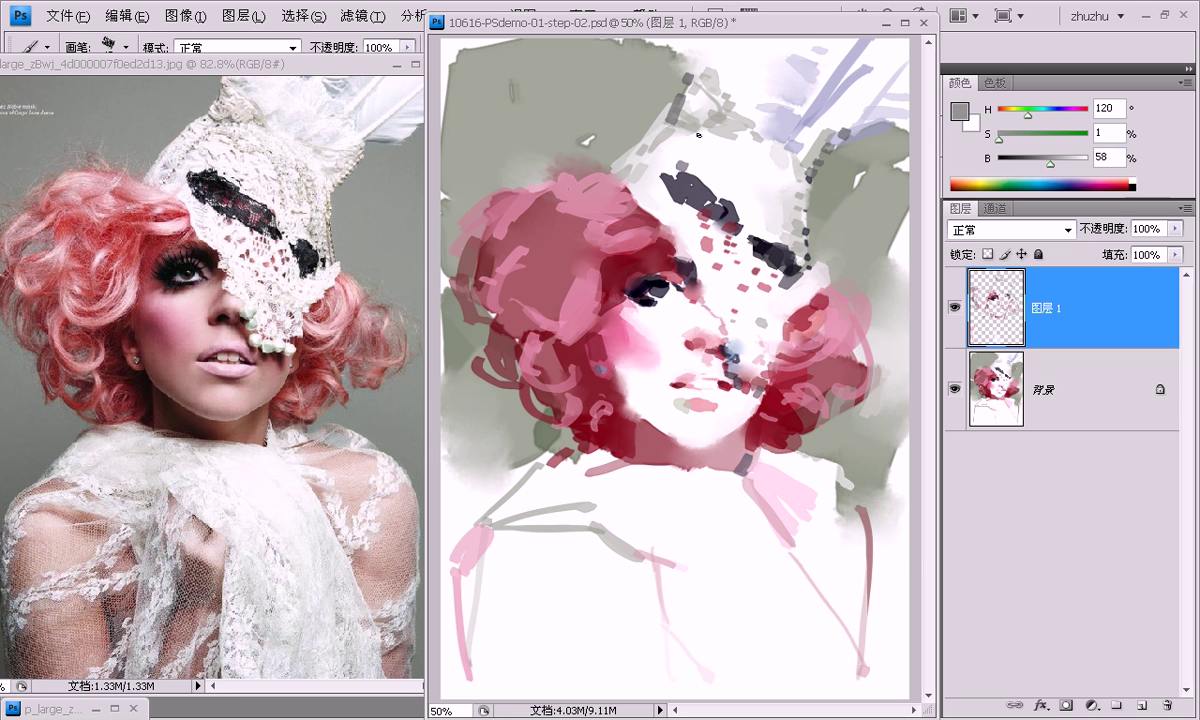
left_click(665, 190, "alt")
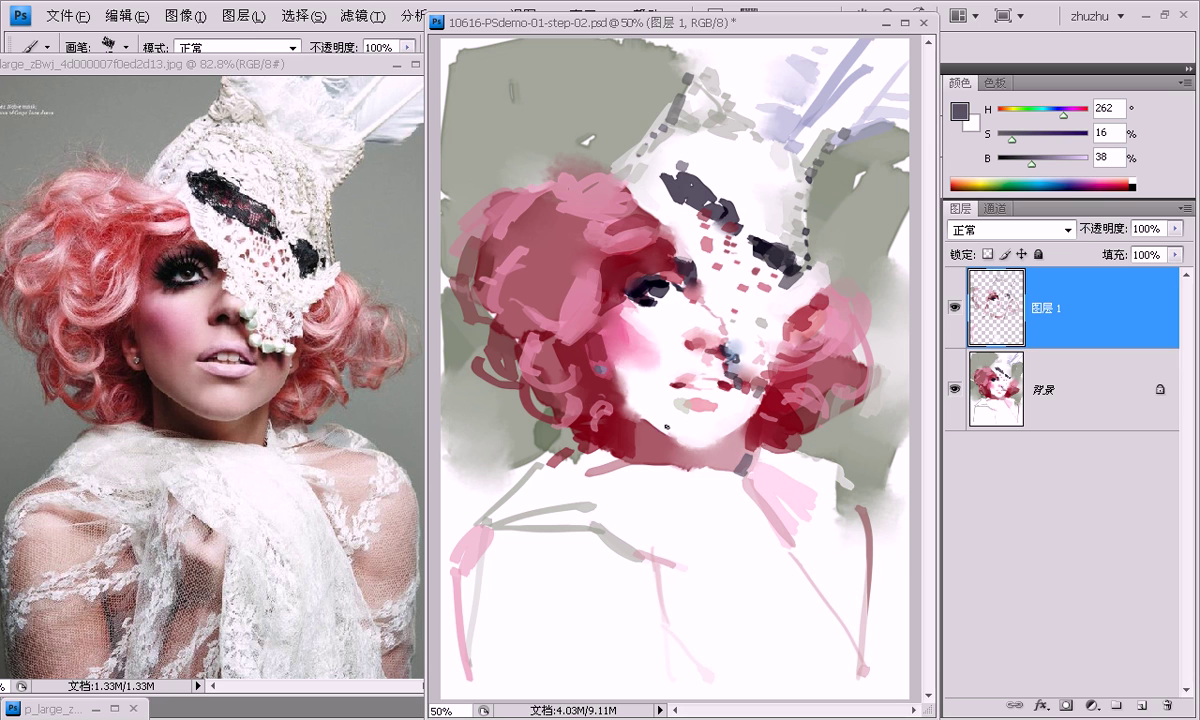
Settle on a neutral grey (H 180, S 1%, B 62%) after trying dark red and light greys.
left_click(782, 432, "alt")
left_click(785, 263, "alt")
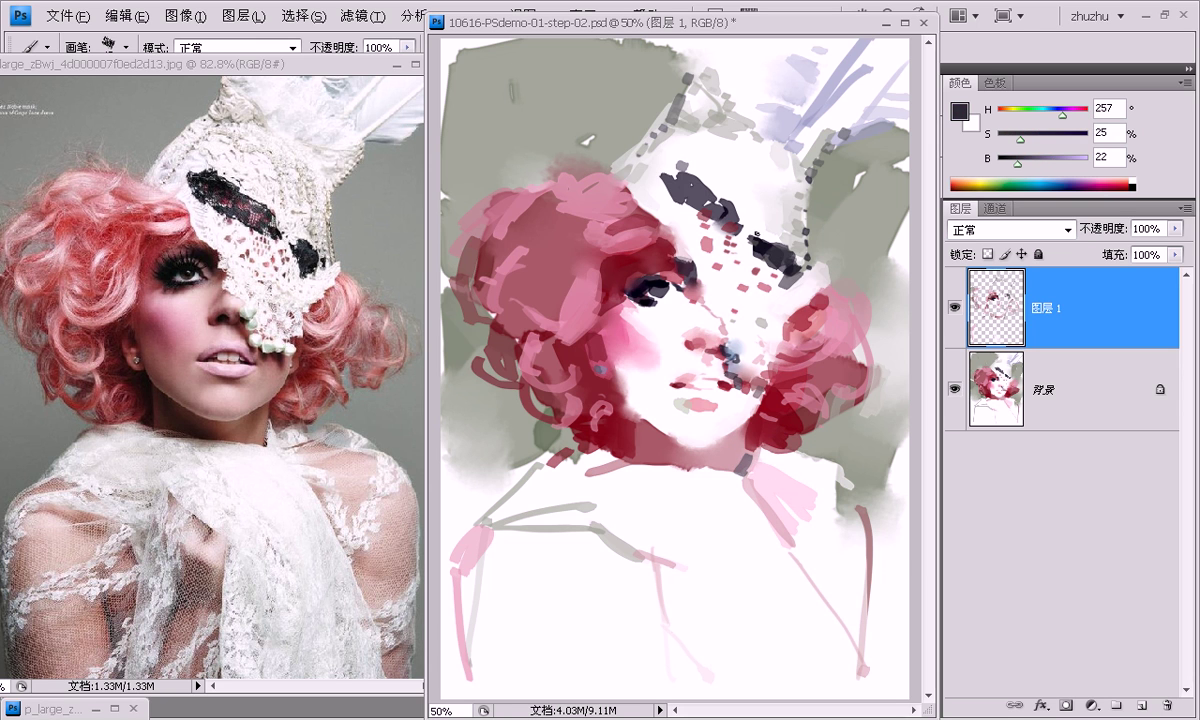
left_click(750, 208, "alt")
left_click(815, 183, "alt")
left_click(765, 162, "alt")
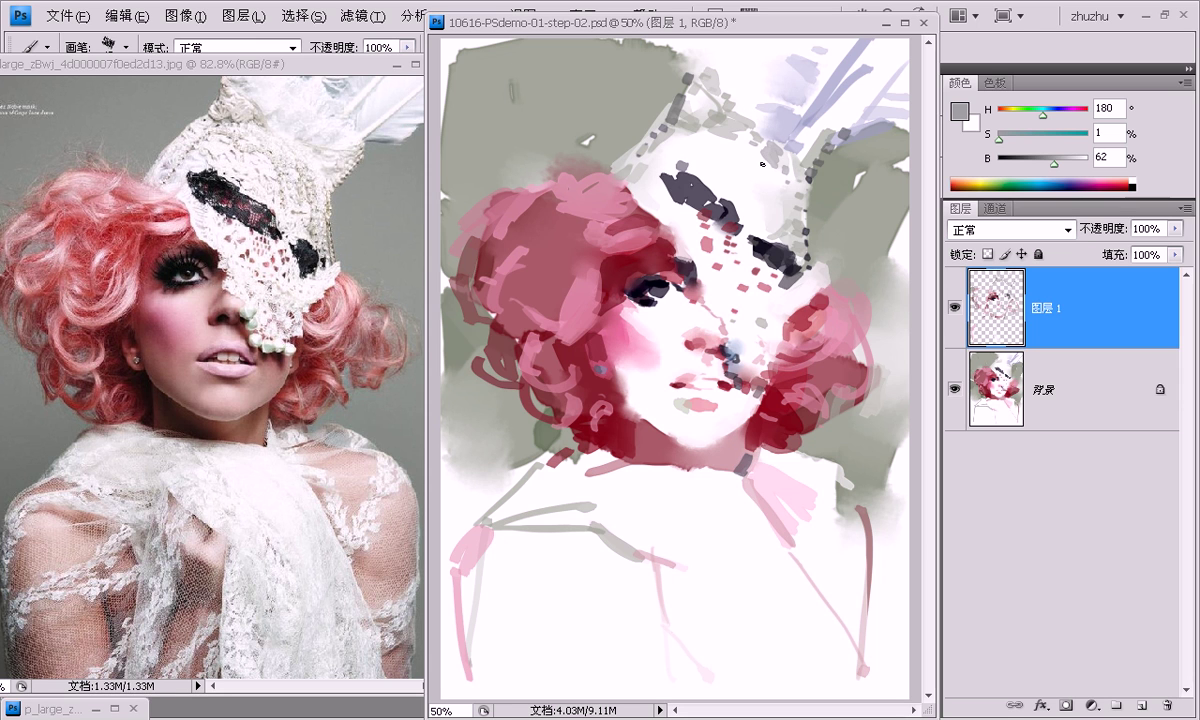
Smudge at 30% strength across the neck, left shoulder and hair-edge pink strokes, then return to the Brush.
key("r")
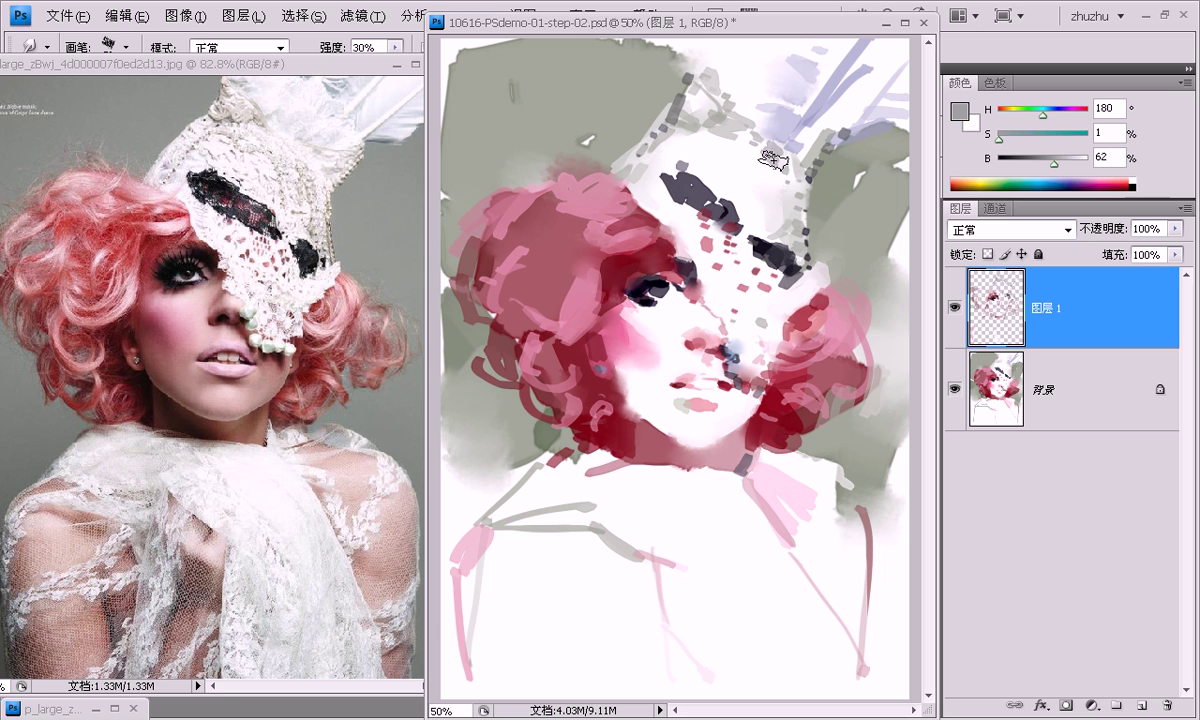
left_click_drag(770, 160, 715, 150)
left_click_drag(562, 471, 585, 435)
left_click_drag(488, 560, 480, 595)
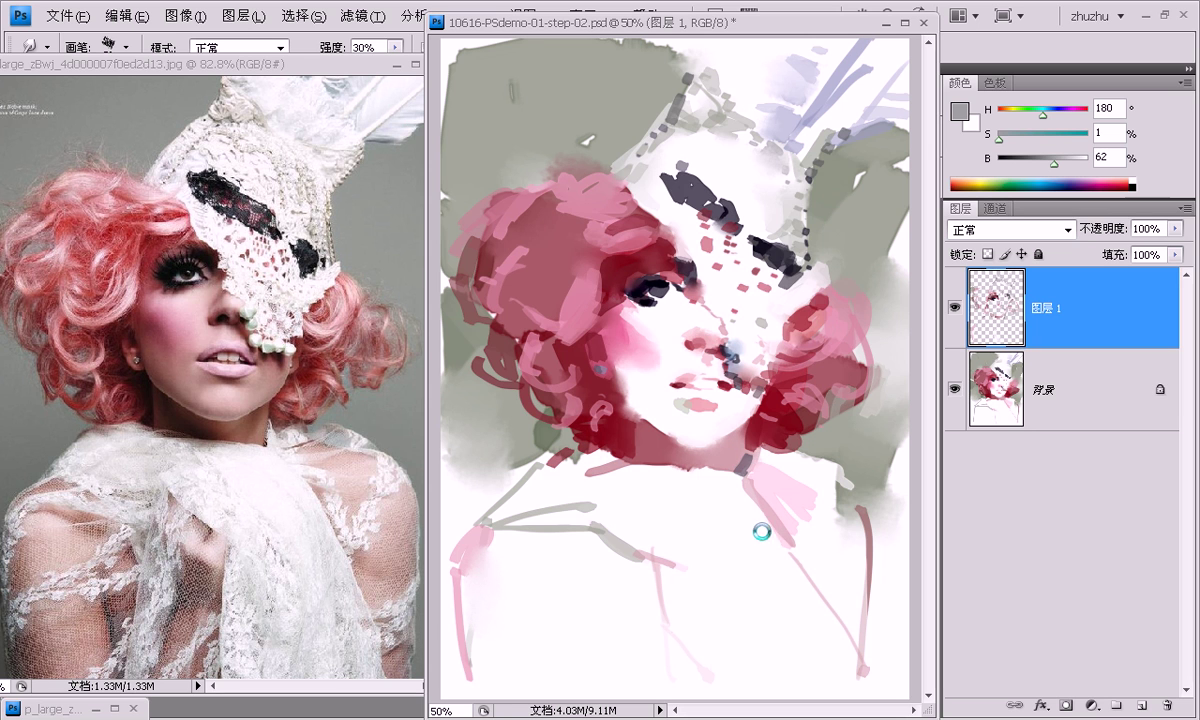
left_click_drag(762, 565, 672, 443)
left_click_drag(605, 468, 615, 465)
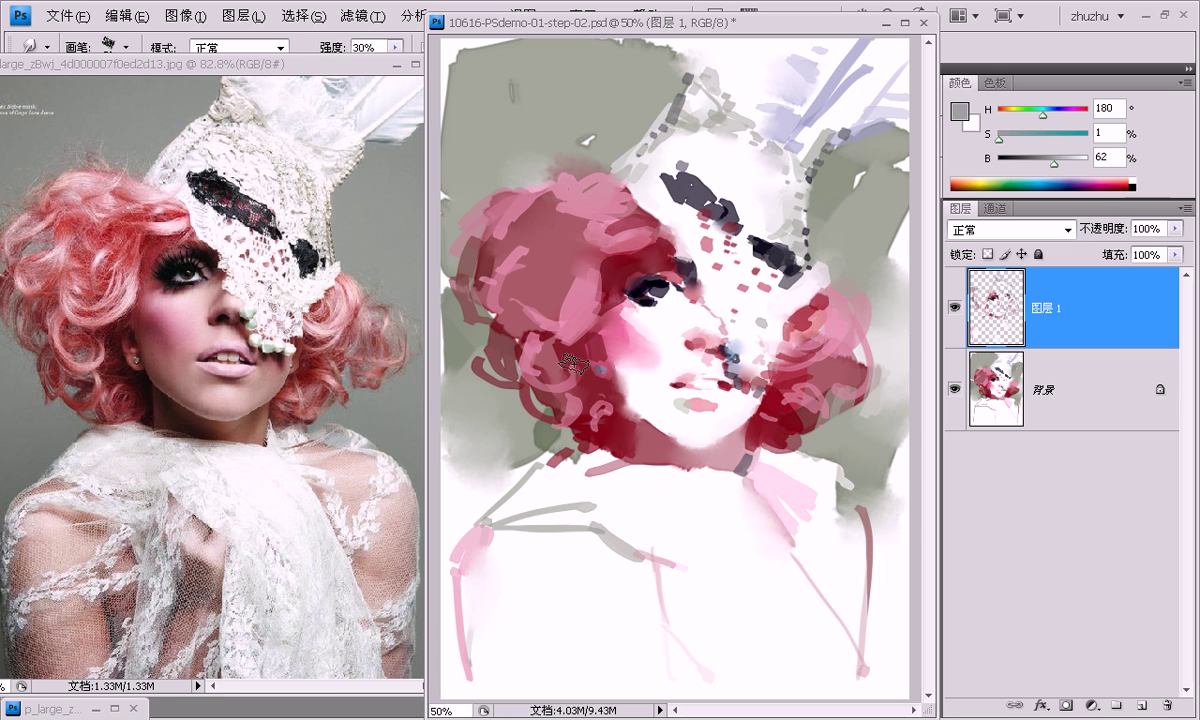
key("b")
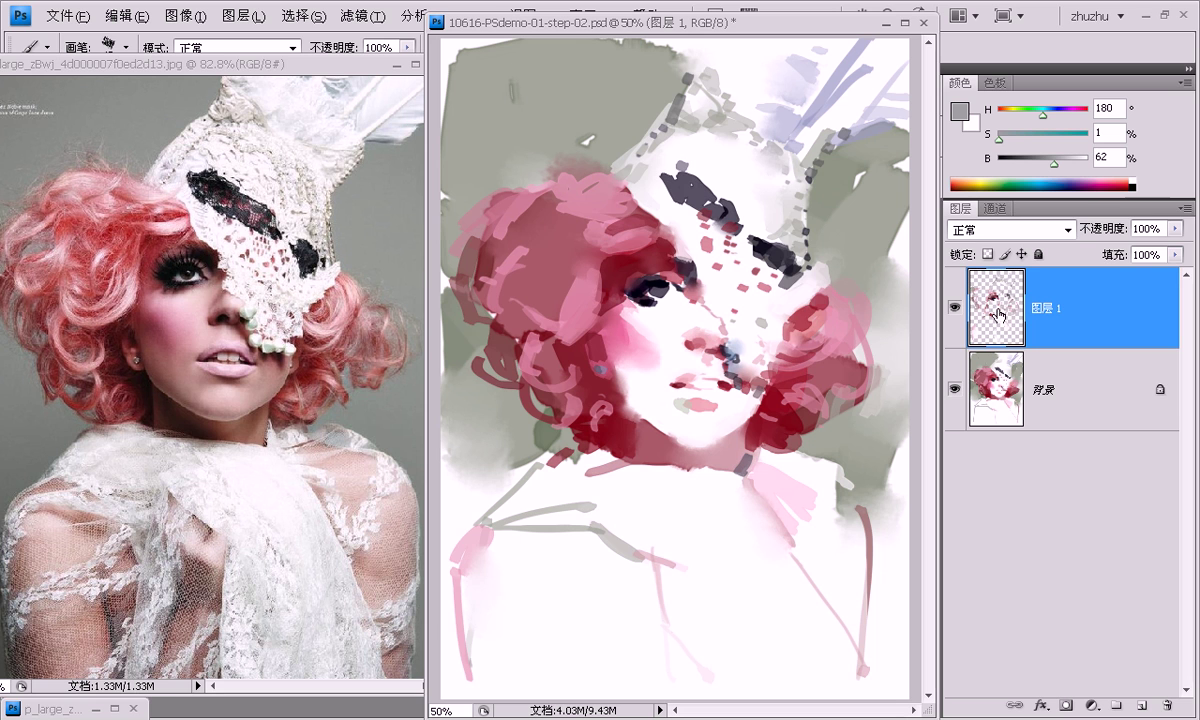
Add a new layer 图层 2 and pick a large Z-湿画笔 70 水彩 watercolour brush.
left_click(955, 308)
left_click(955, 308)
left_click(1141, 705)
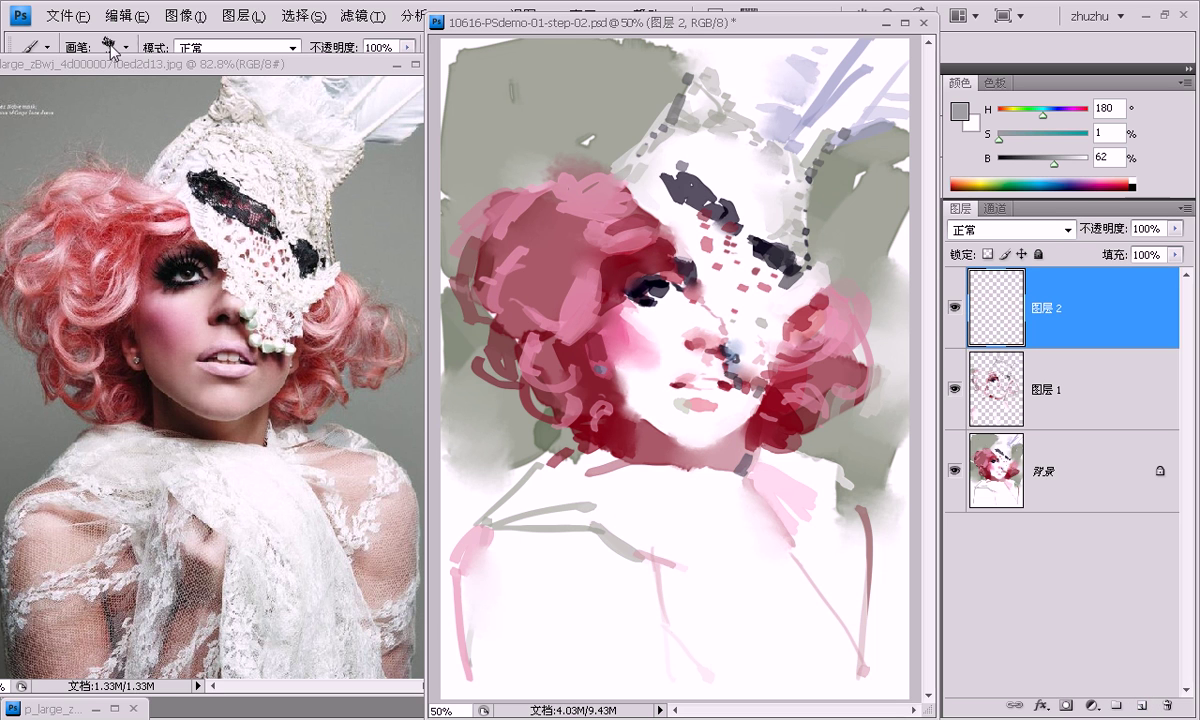
left_click(47, 46)
scroll(300, 200, "down", 1)
scroll(300, 233, "down", 4)
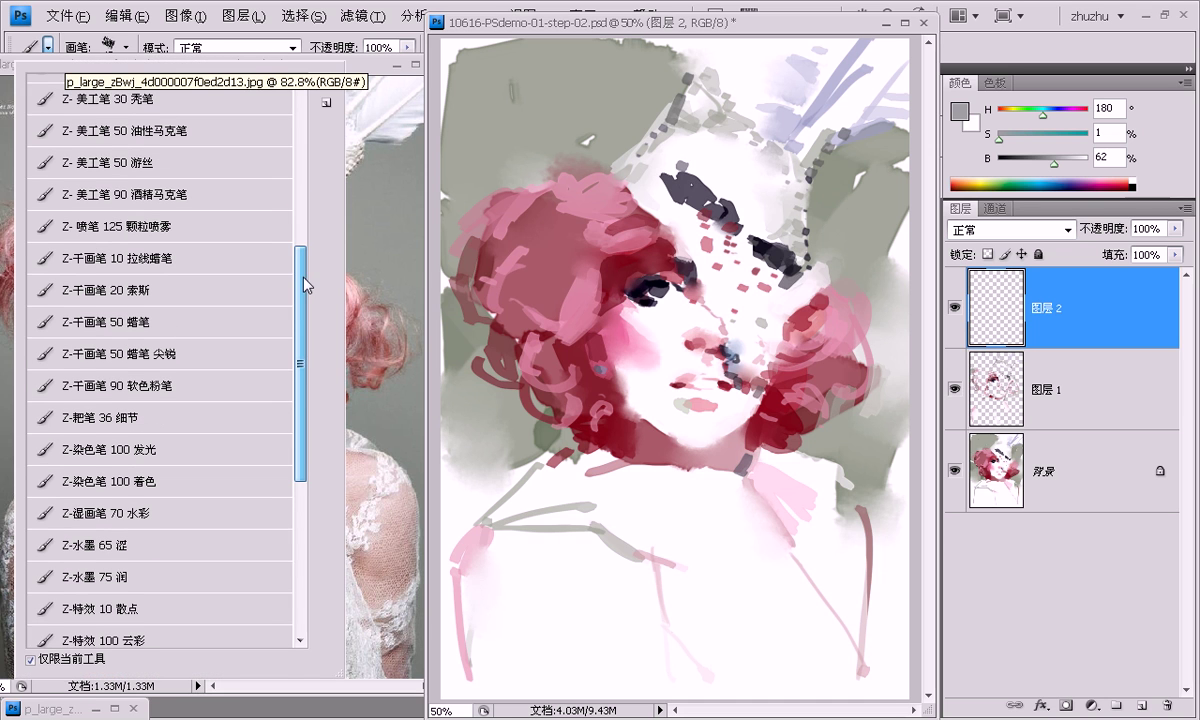
left_click(140, 498)
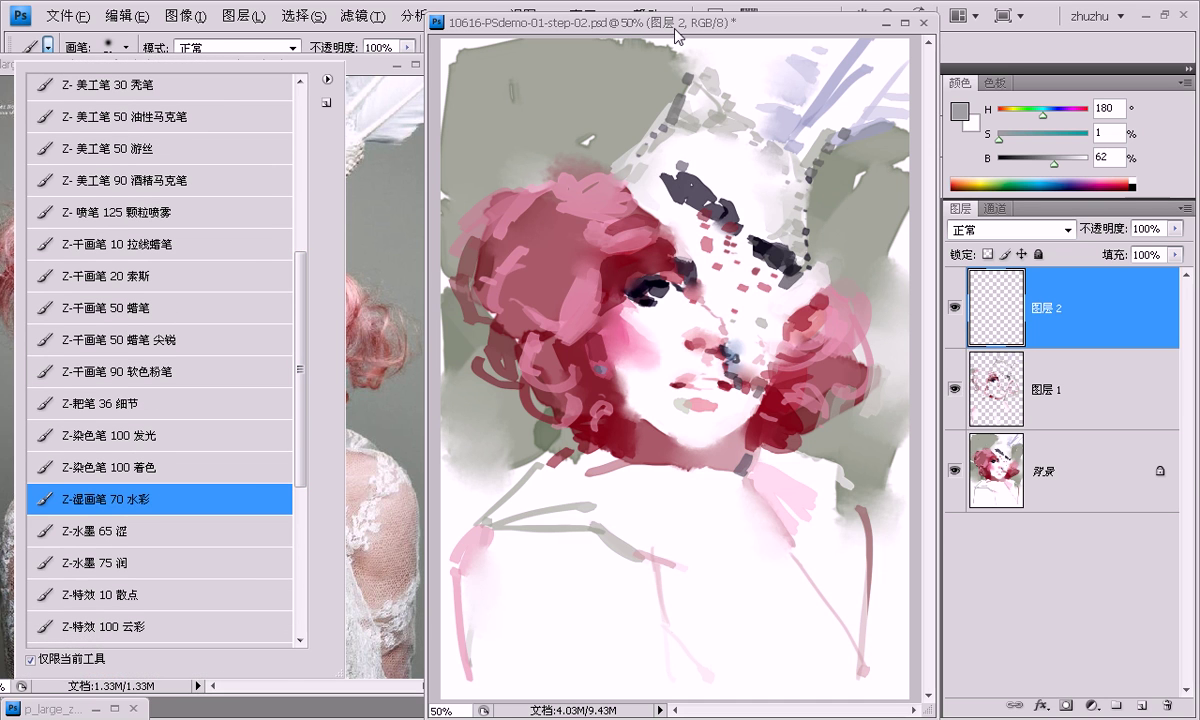
left_click(632, 27)
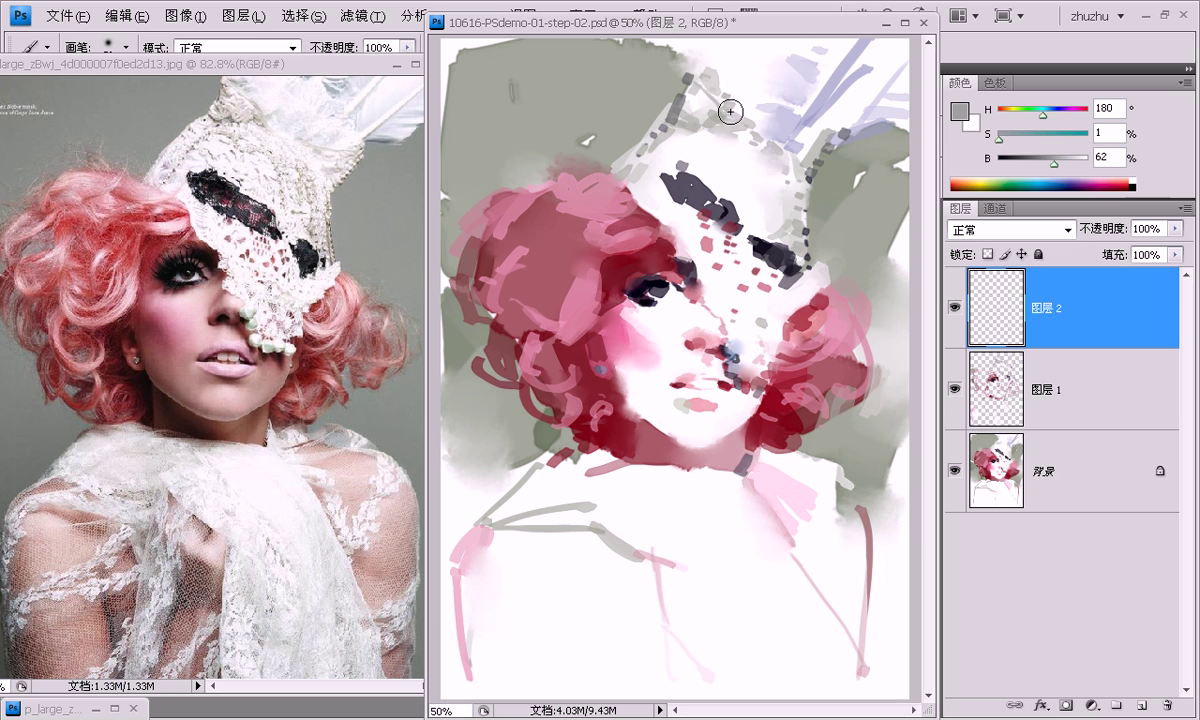
key("bracketright")
key("bracketright")
key("bracketright")
Brush grey and faint near-white washes over the top of the headpiece.
left_click_drag(681, 96, 670, 122)
left_click(736, 101, "alt")
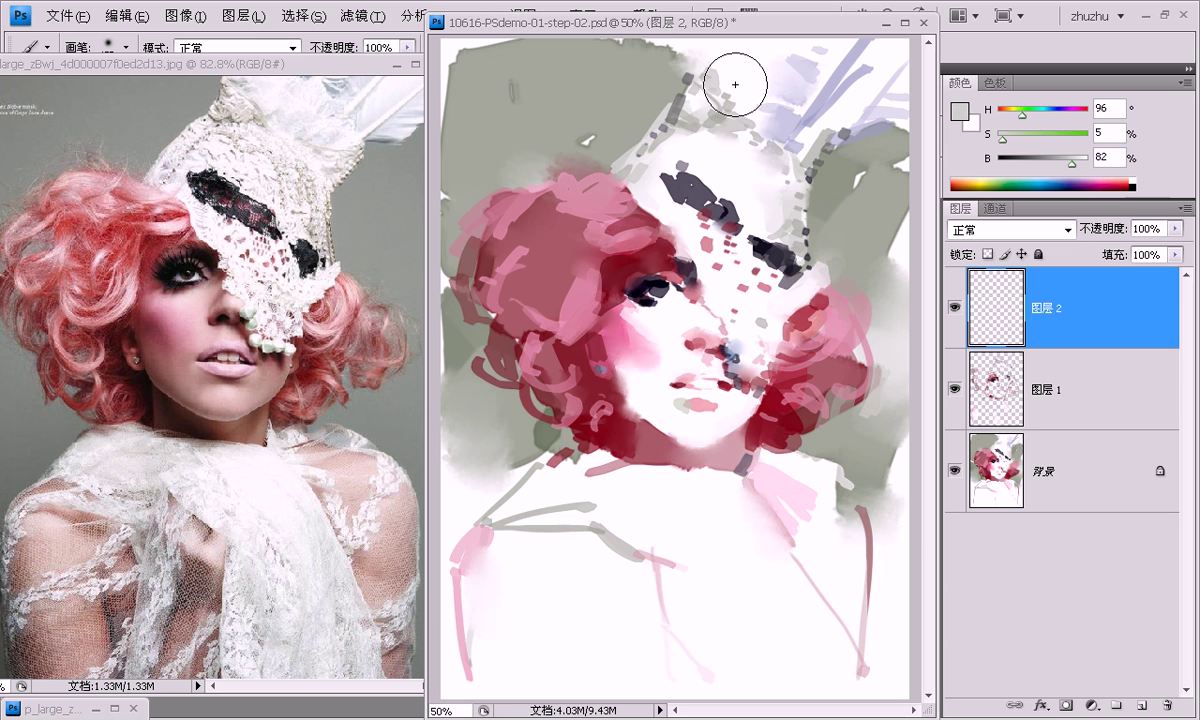
left_click(777, 54, "alt")
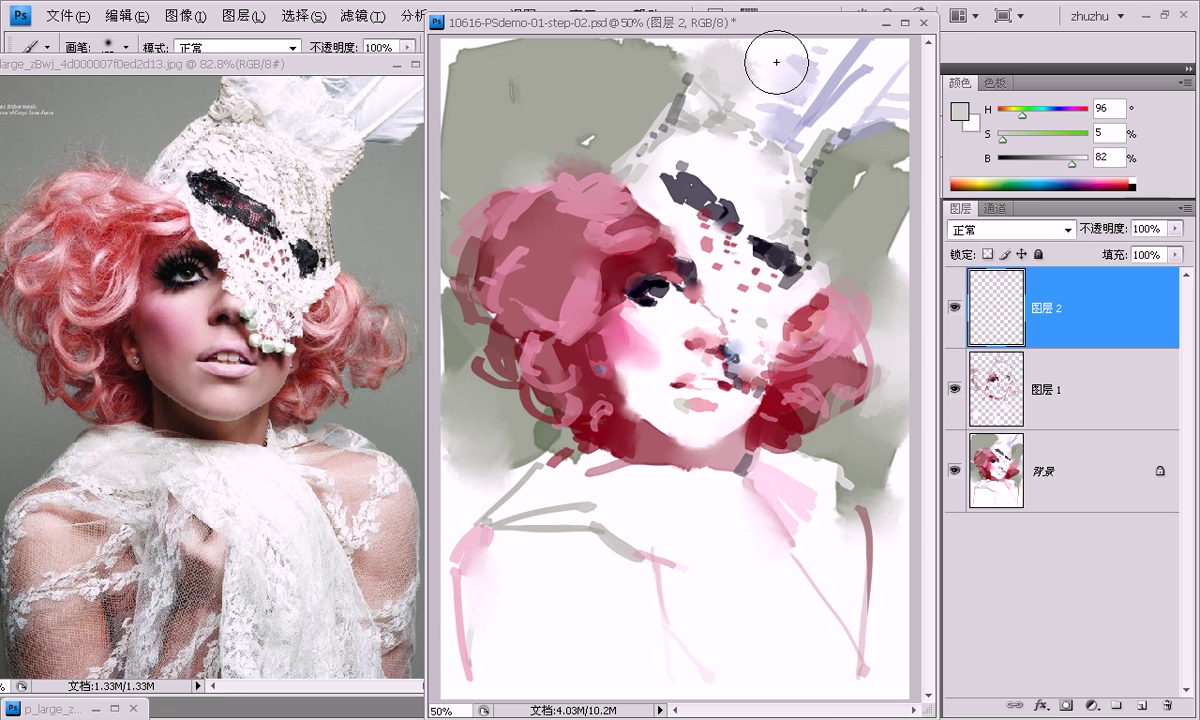
mouse_move(745, 59)
left_mouse_down()
mouse_move(718, 86)
mouse_move(726, 99)
left_mouse_up()
left_click_drag(698, 53, 715, 115)
left_click(715, 115, "alt")
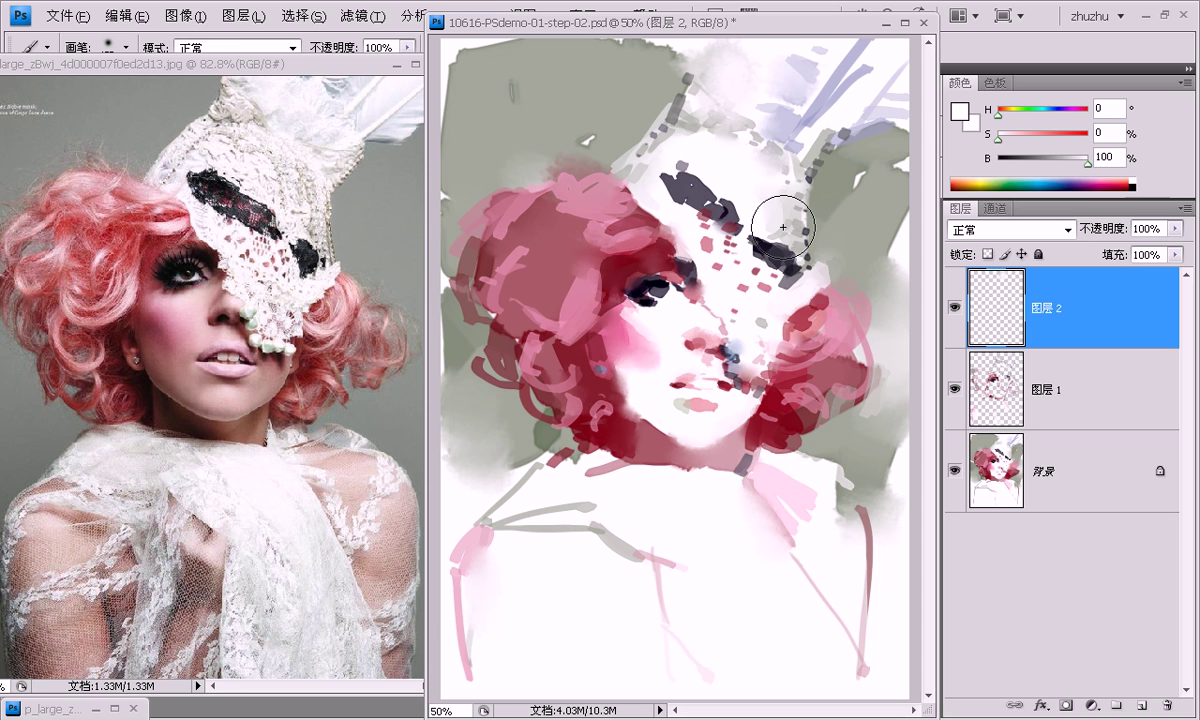
Paint soft pink above the hair, then cover part of it with background grey.
left_click(576, 197, "alt")
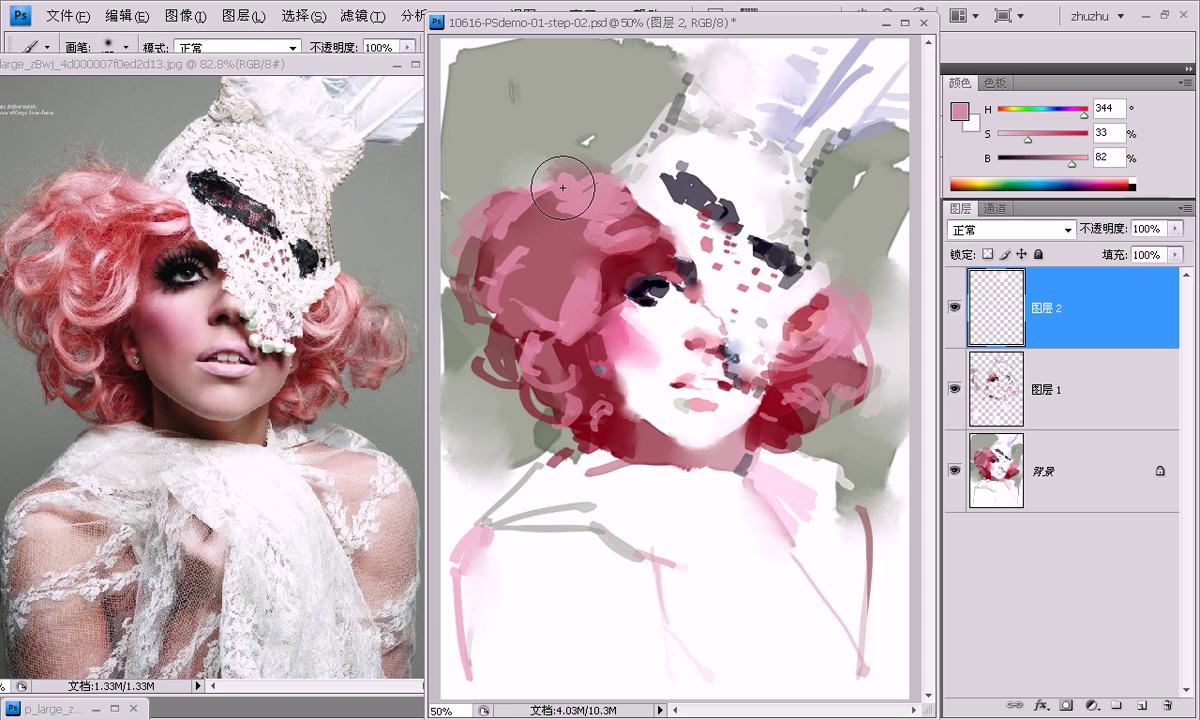
left_click_drag(536, 182, 526, 147)
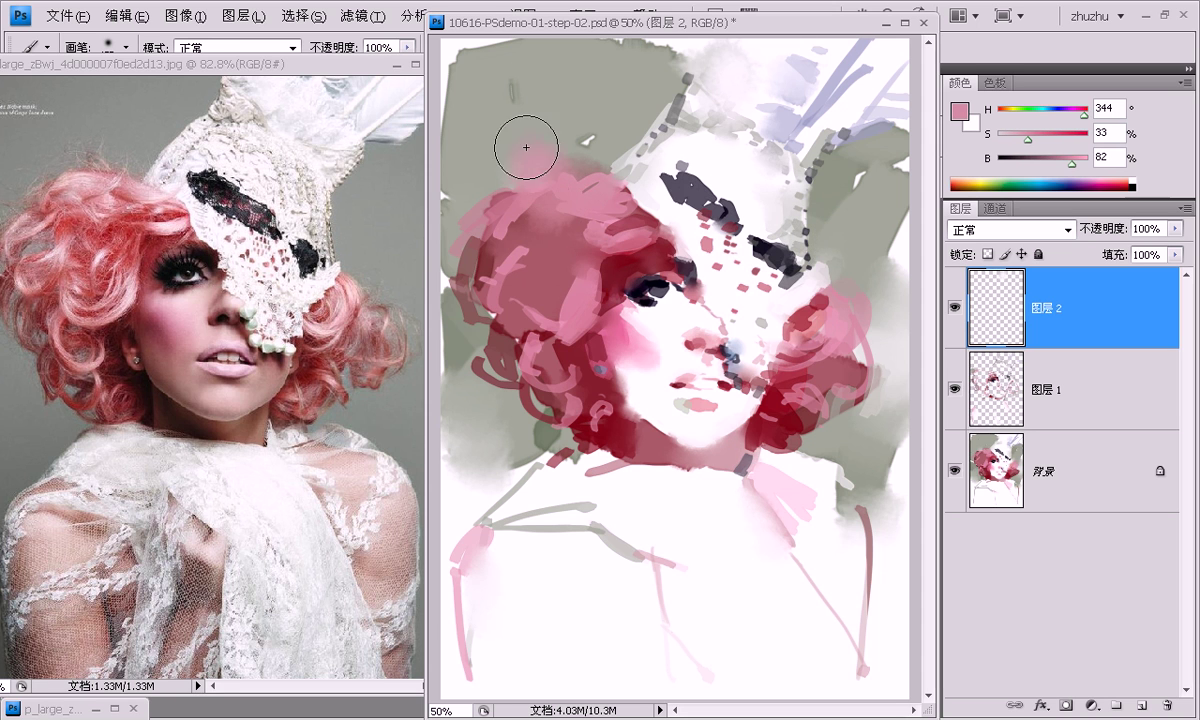
left_click(508, 92, "alt")
left_click_drag(490, 158, 490, 130)
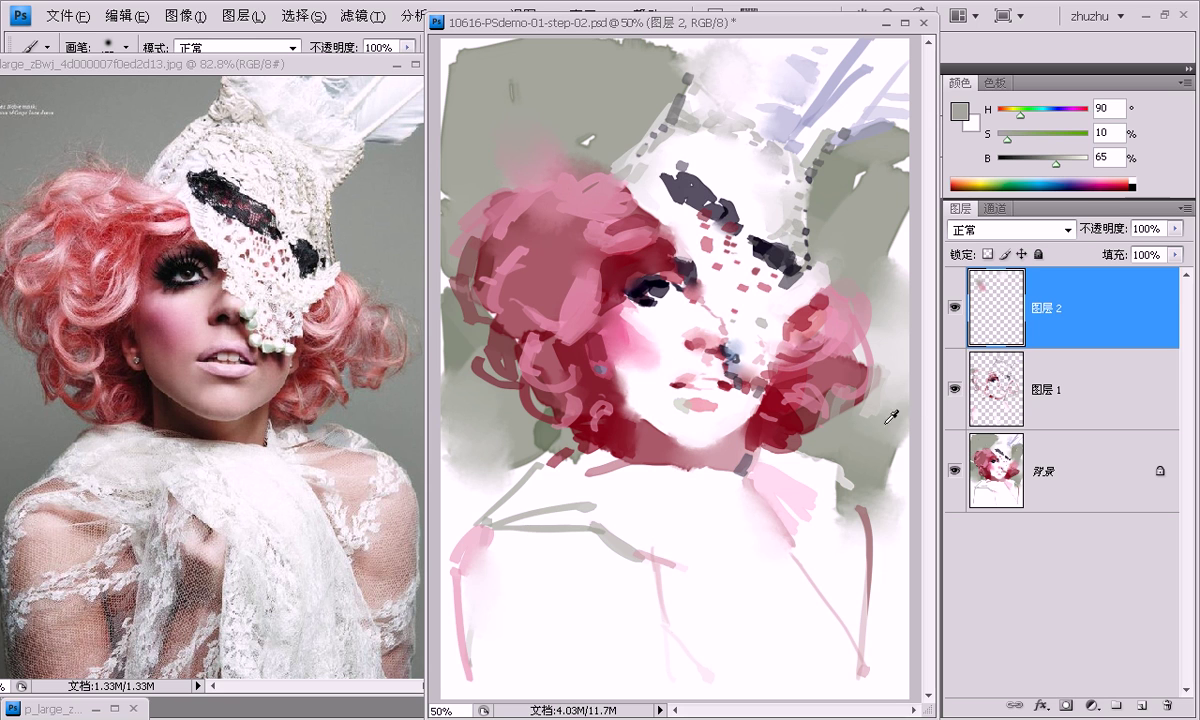
Brush near-white paint near the right edge beside the neck, then sample pale greys.
left_click(840, 488, "alt")
left_click(835, 482, "alt")
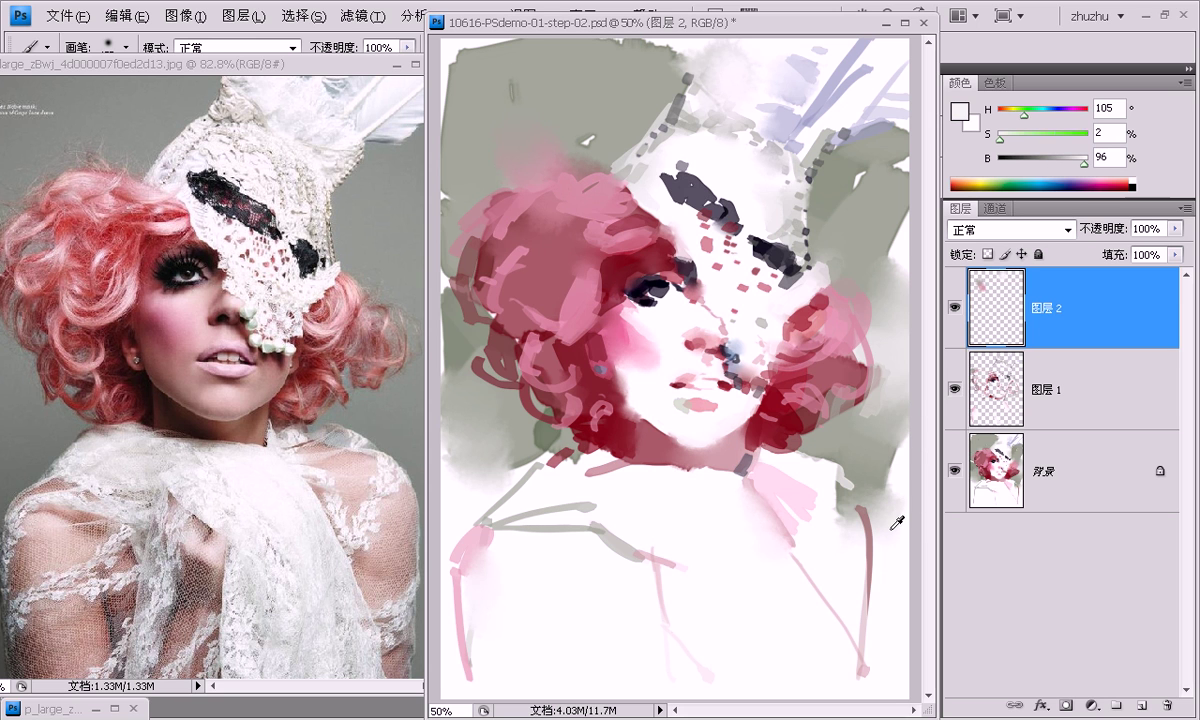
left_click_drag(892, 477, 879, 423)
left_click(883, 459, "alt")
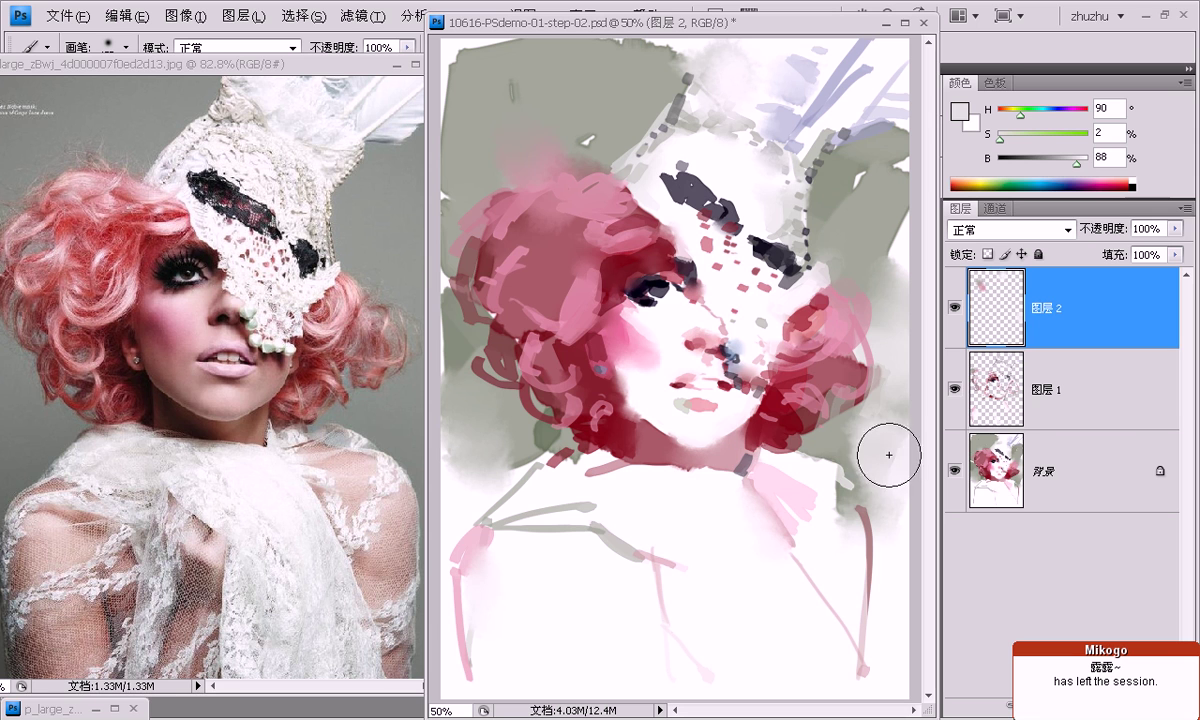
left_click(870, 440, "alt")
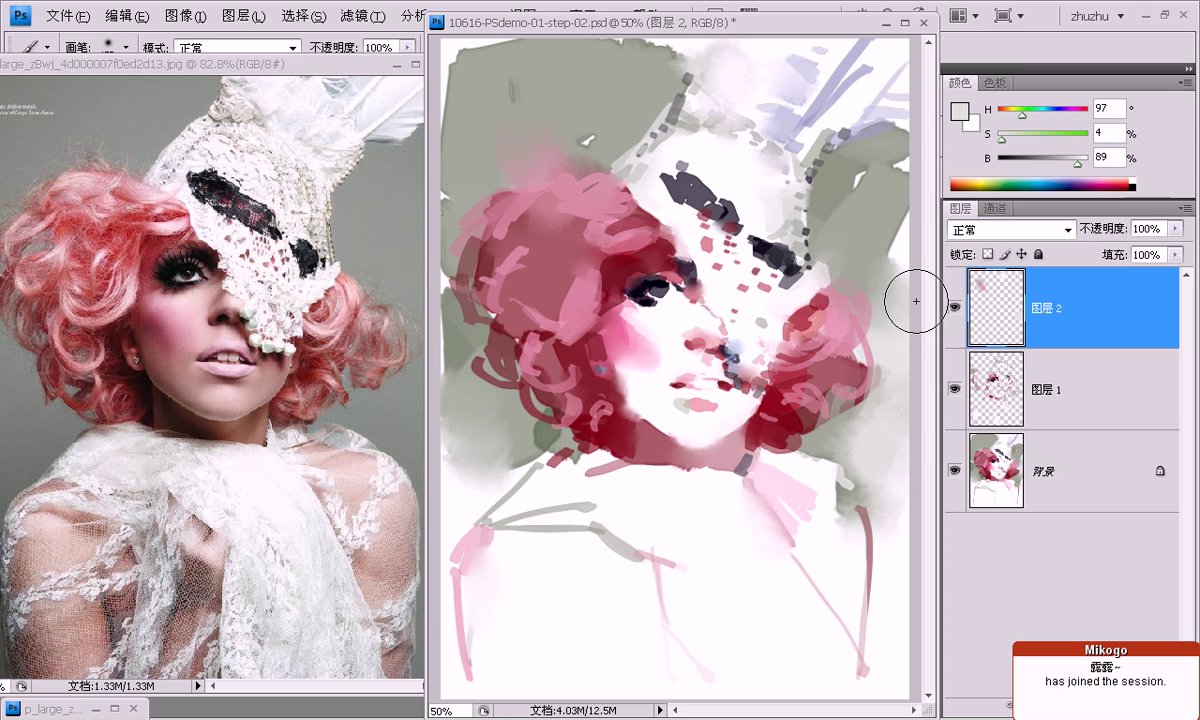
Soften the top-right lavender strokes with white and cover the grey-green patch with pale lavender.
left_click(855, 72, "alt")
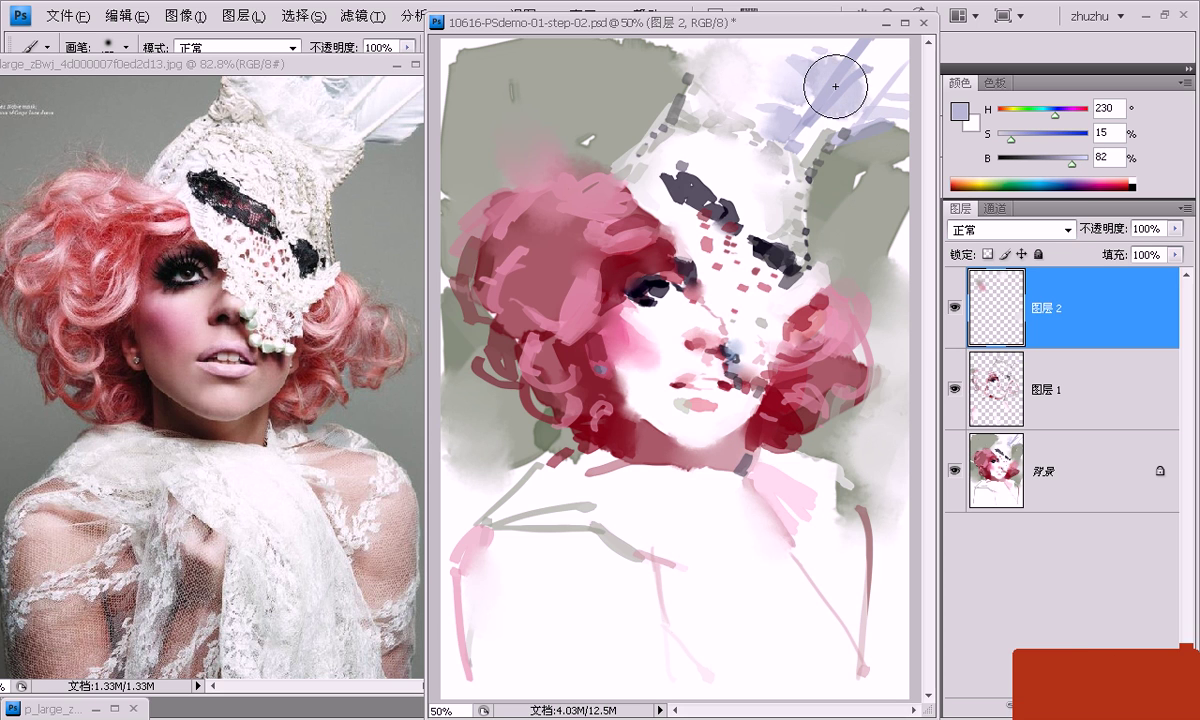
left_click(854, 81, "alt")
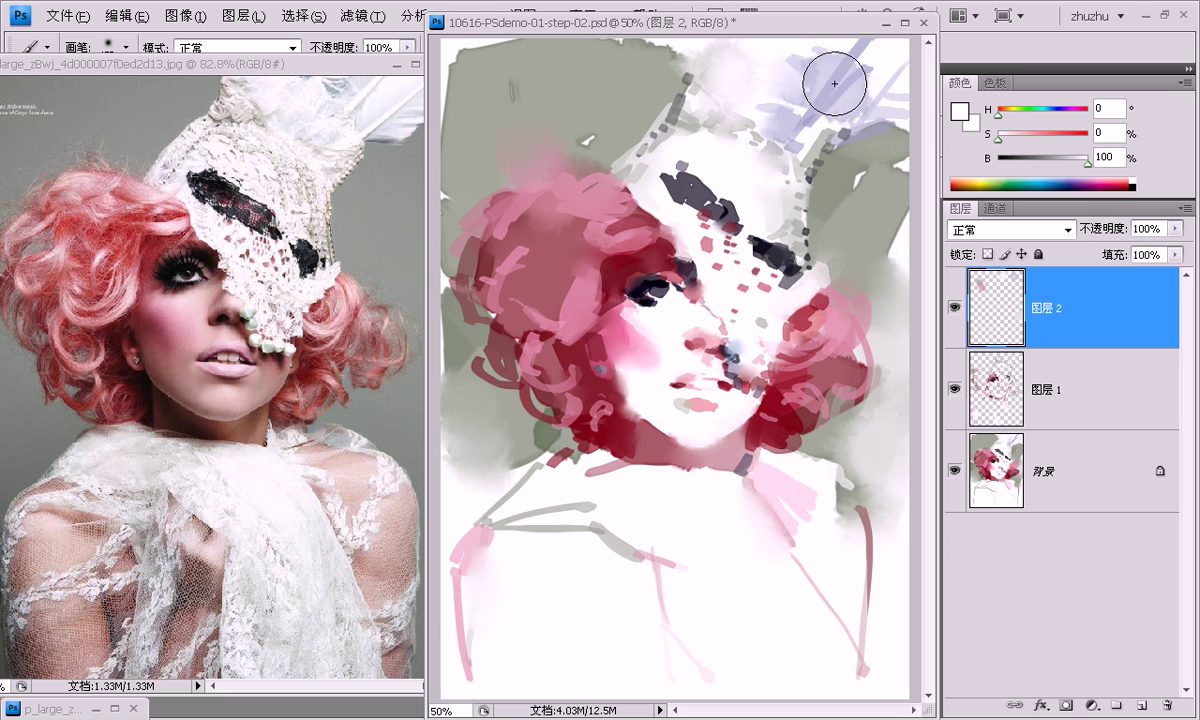
left_click_drag(846, 77, 874, 67)
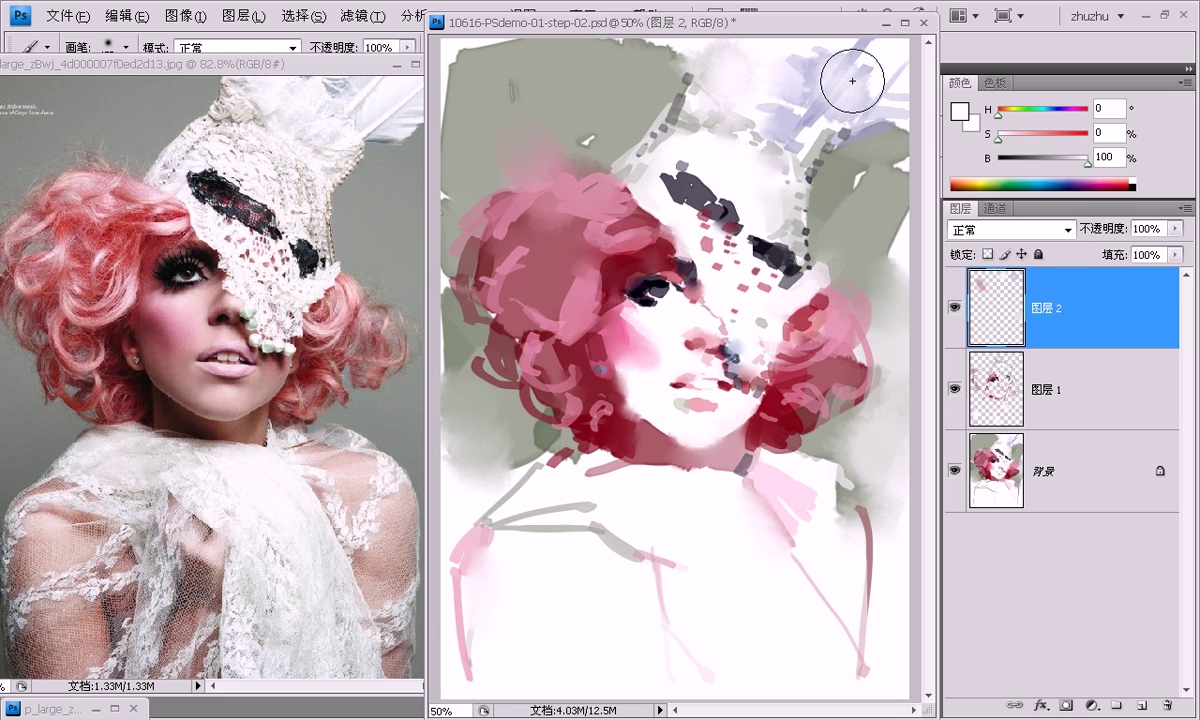
left_click(820, 104, "alt")
mouse_move(883, 143)
left_mouse_down()
mouse_move(884, 80)
mouse_move(857, 129)
left_mouse_up()
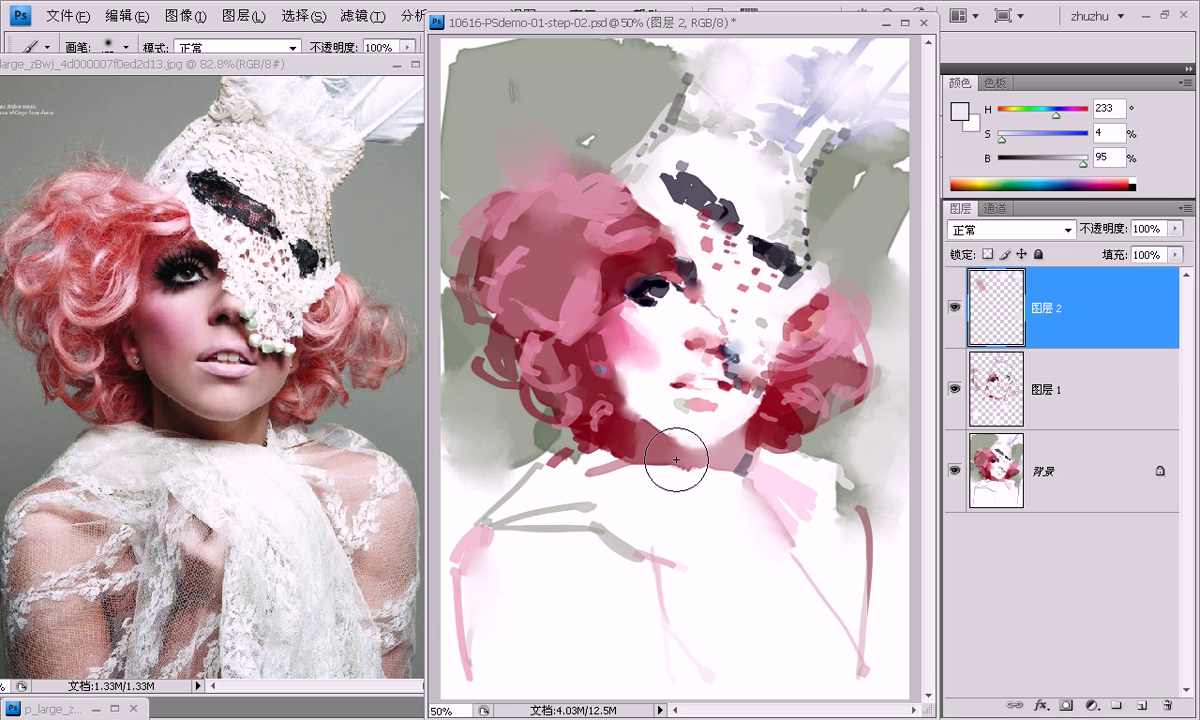
Lighten the upper-left of the face and wash light grey over the hair beside the eye.
left_click(655, 152, "alt")
left_click_drag(628, 159, 618, 167)
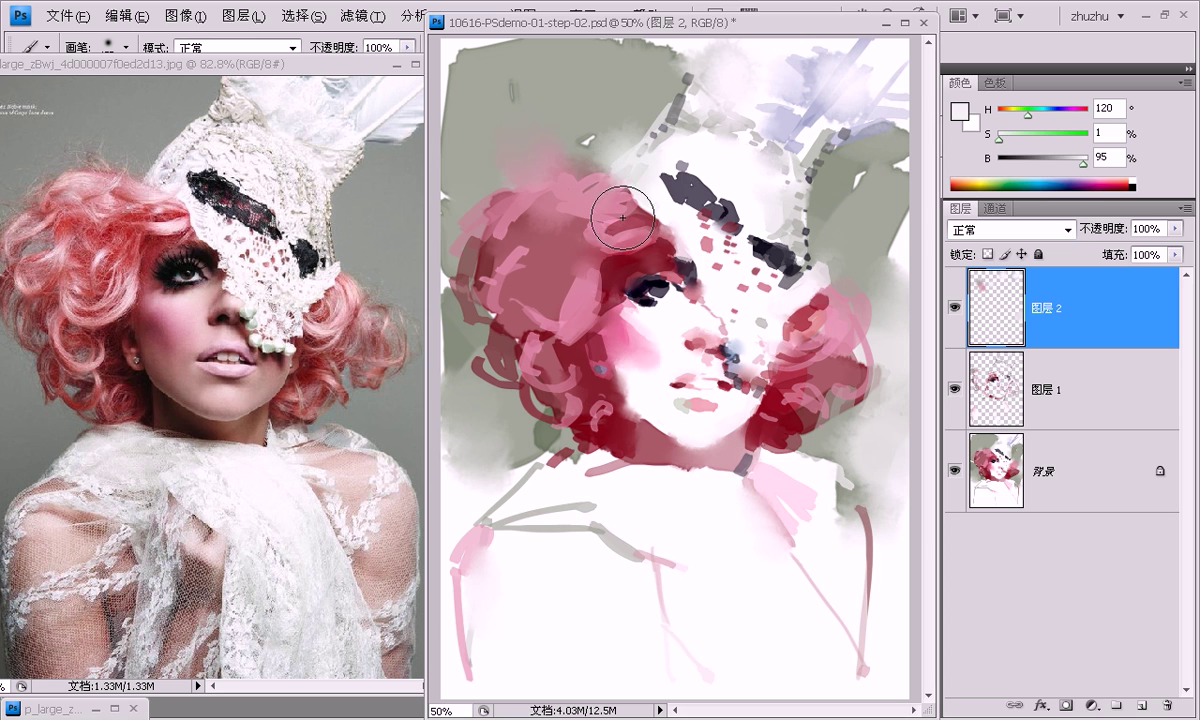
left_click(618, 149, "alt")
left_click_drag(793, 329, 794, 300)
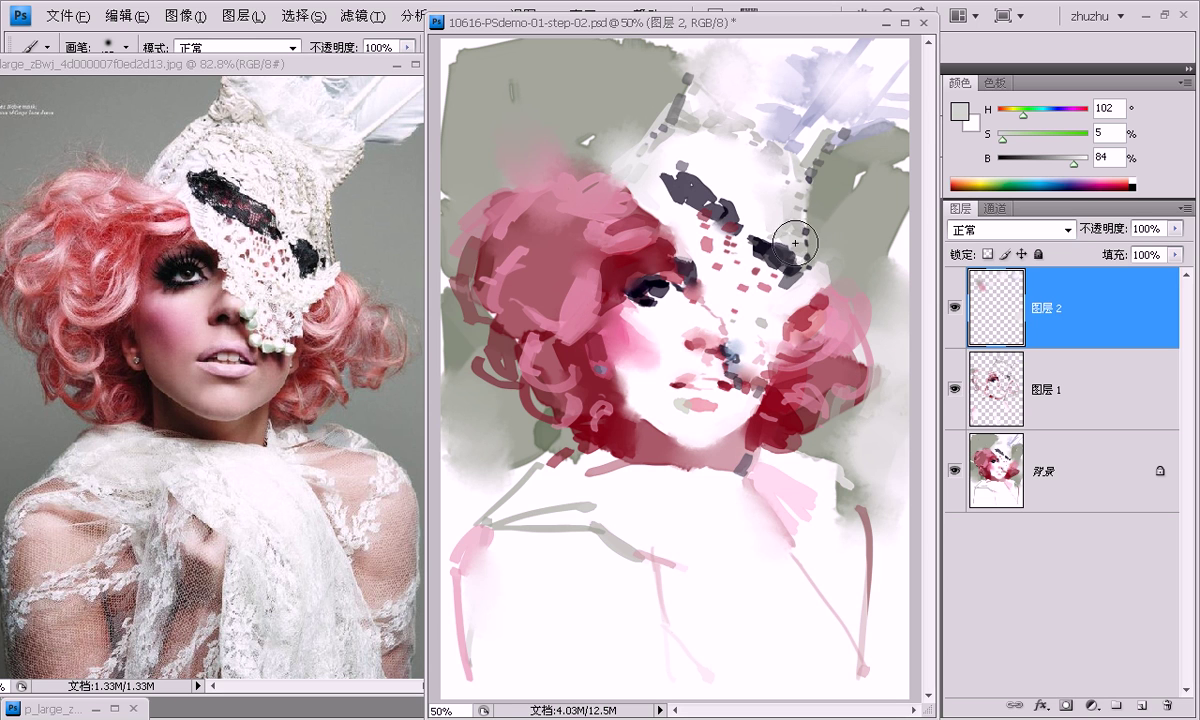
Sample several canvas tones, ending on the deep red of the hair.
left_click(789, 272, "alt")
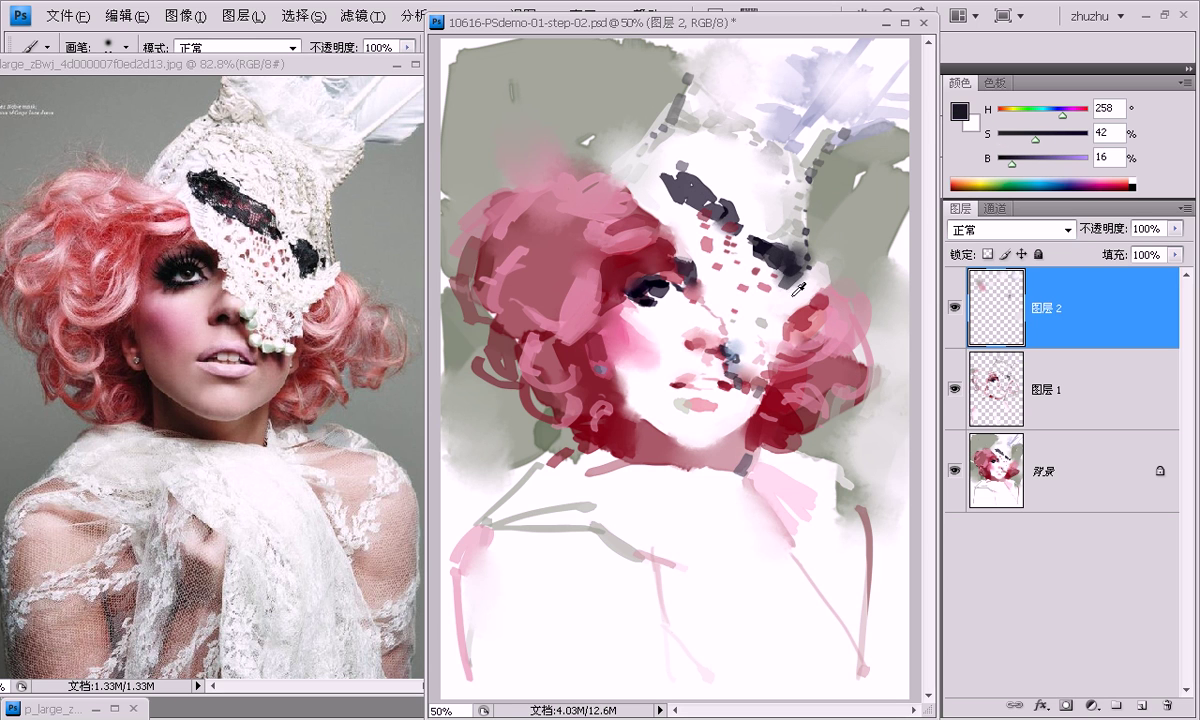
left_click(792, 296, "alt")
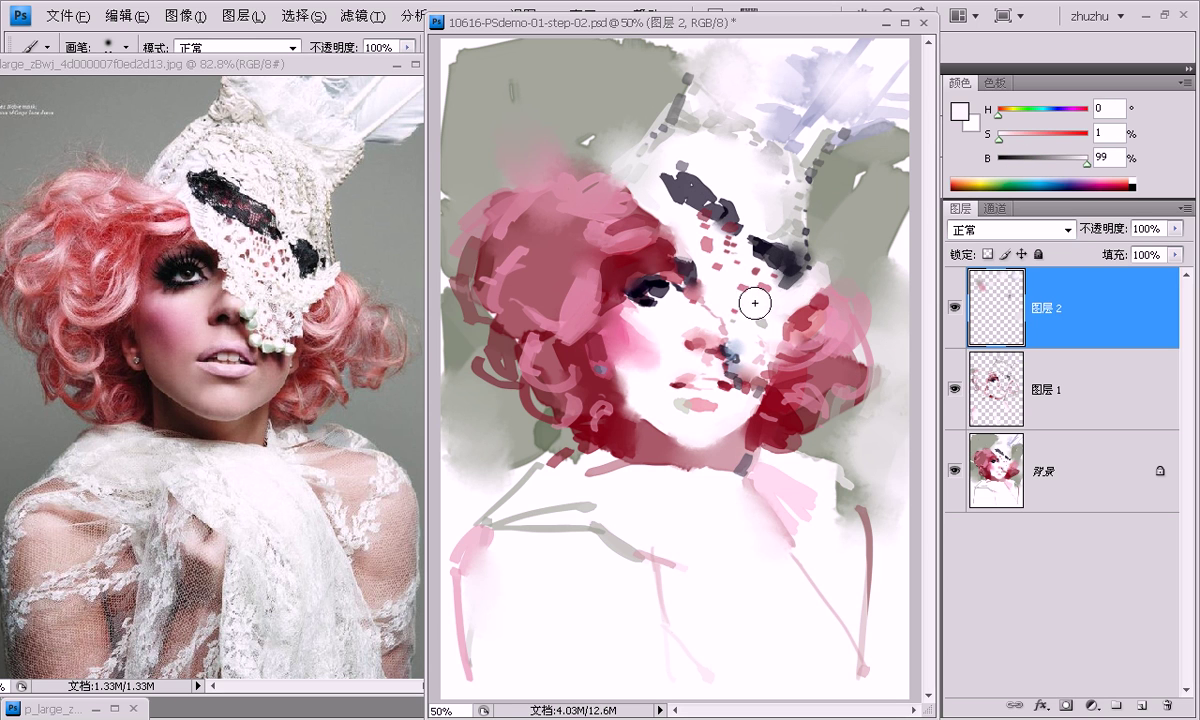
left_click(636, 242, "alt")
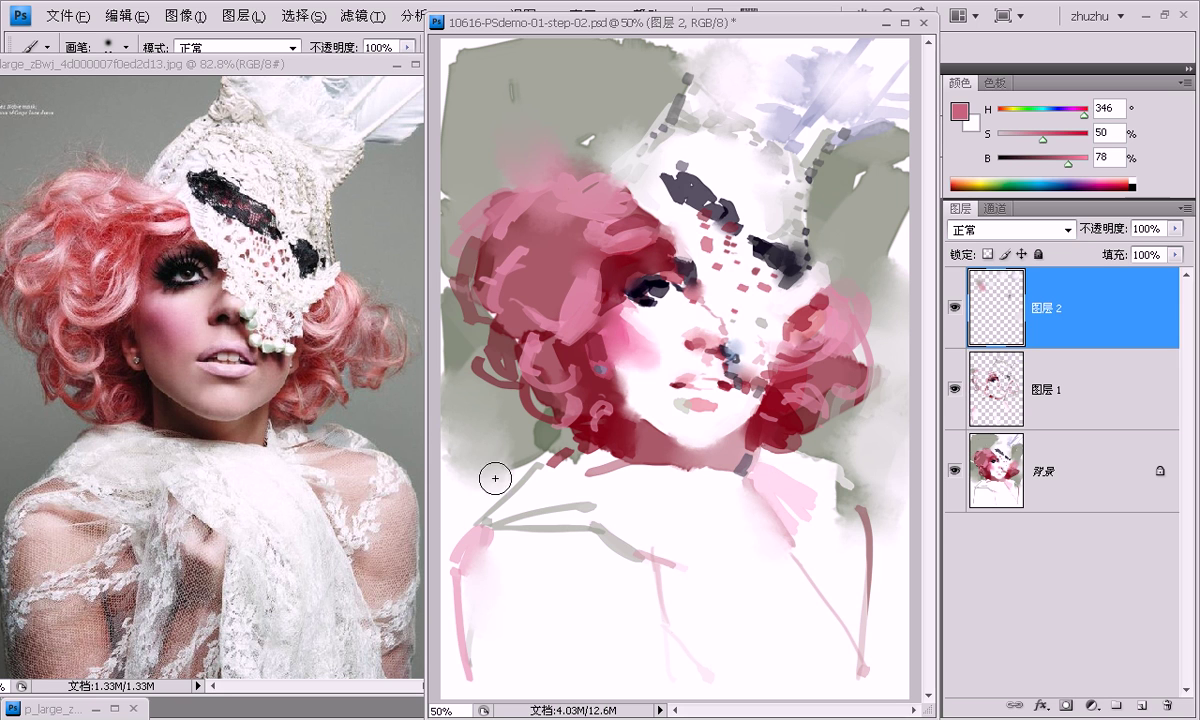
left_click(546, 467, "alt")
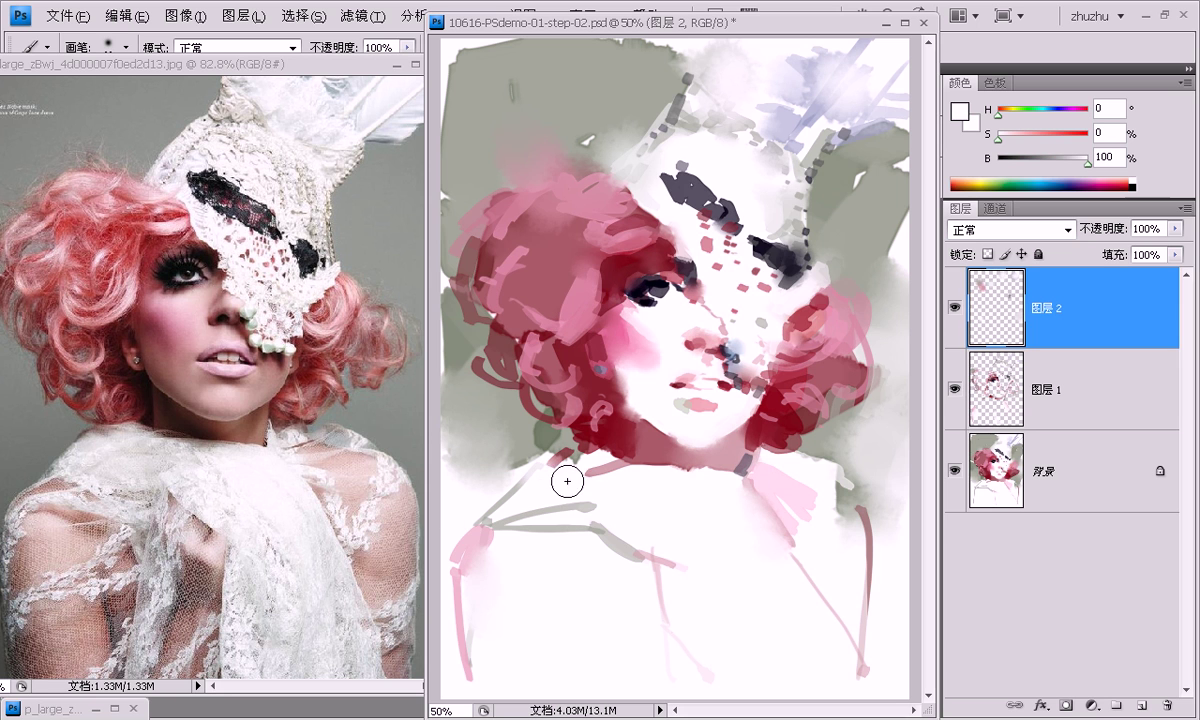
left_click(588, 425, "alt")
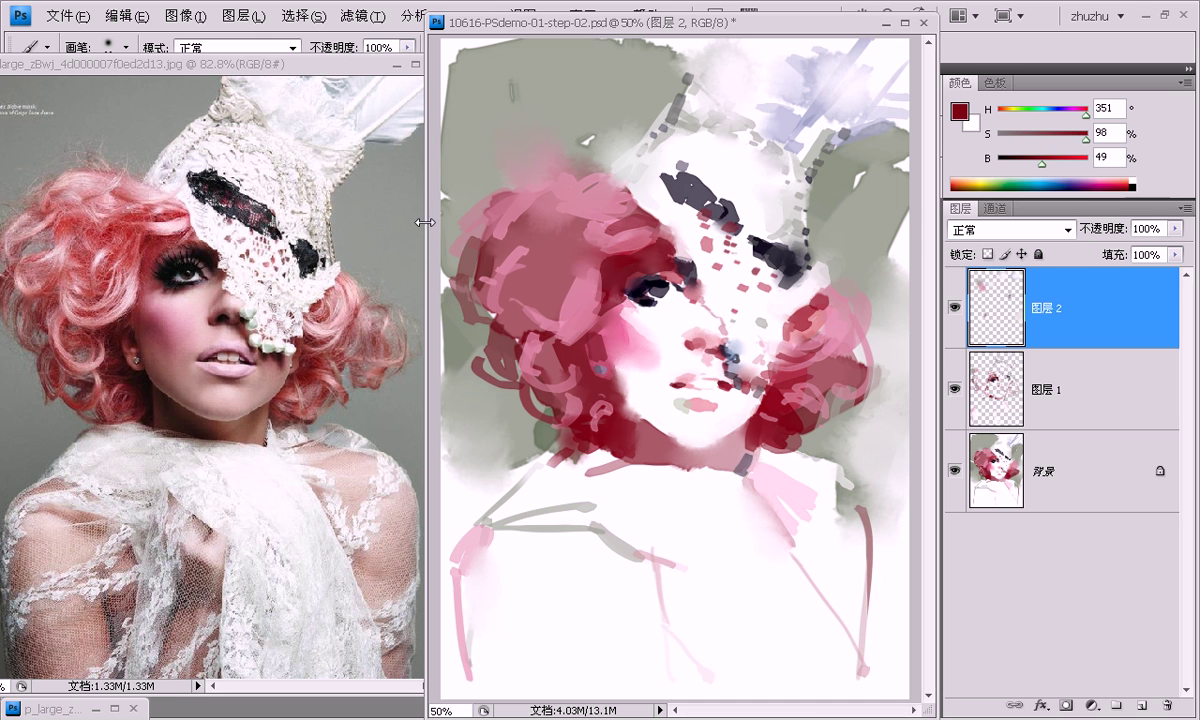
Switch to the Z-油画笔 150 软毛刷 bristle brush preset.
left_click(47, 47)
left_click_drag(297, 222, 300, 470)
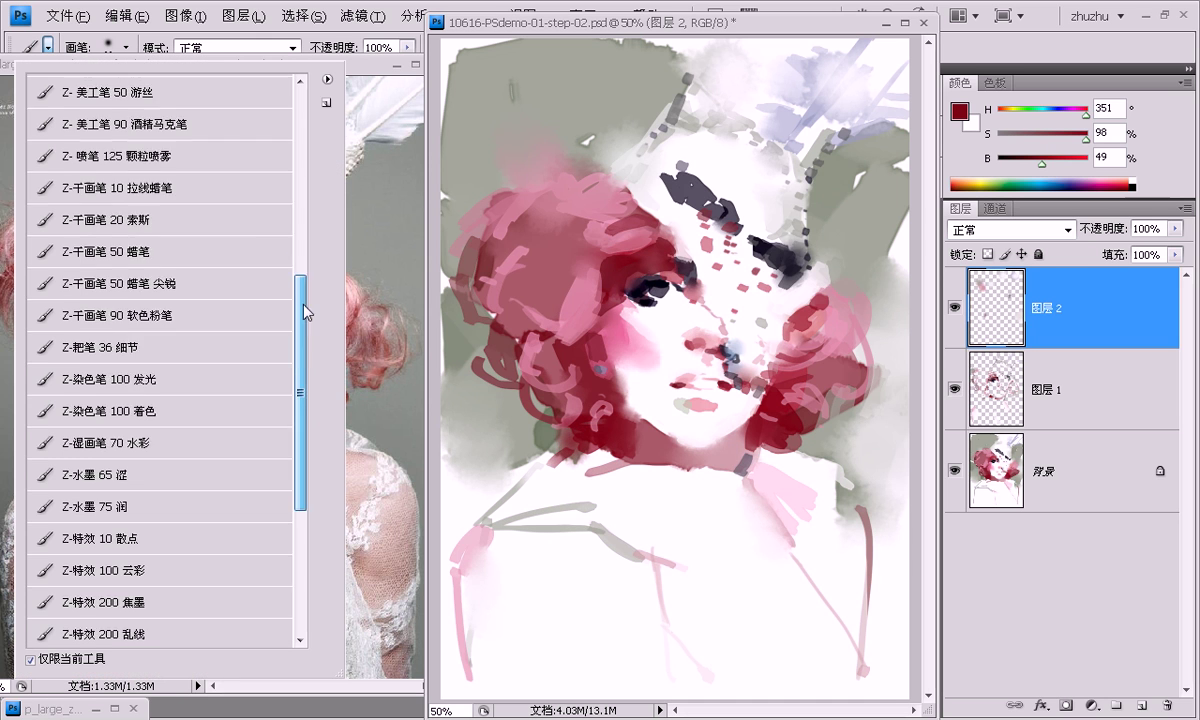
left_click(182, 598)
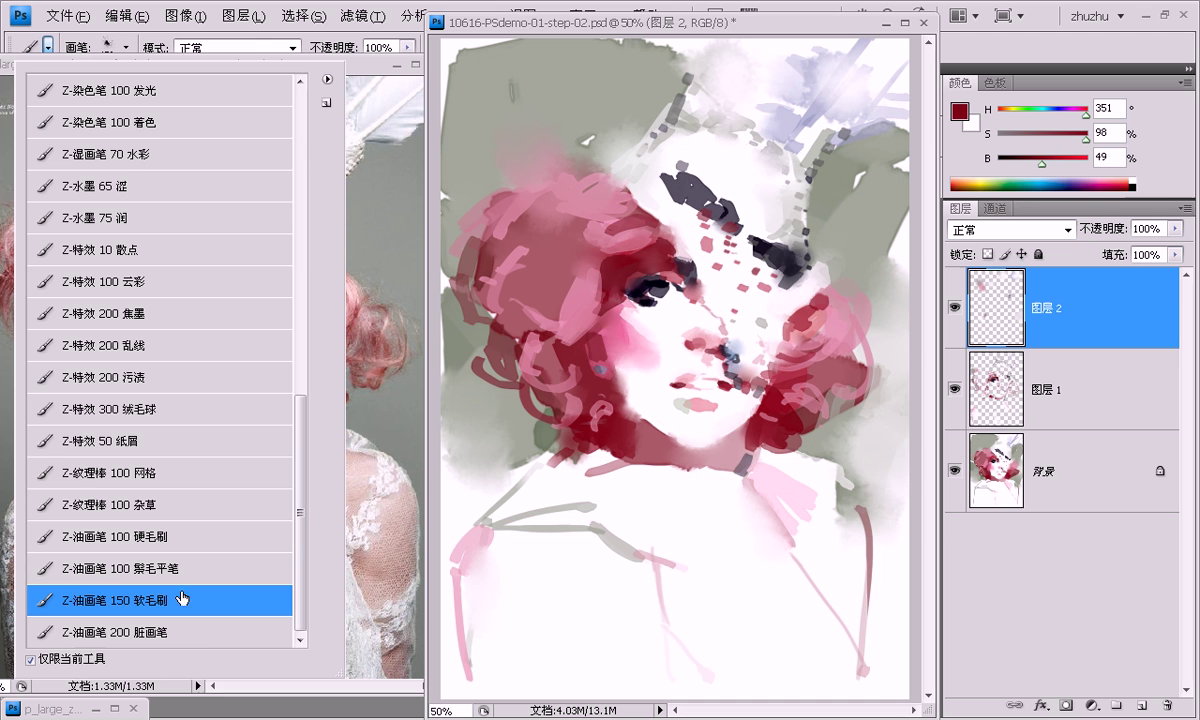
left_click(738, 40)
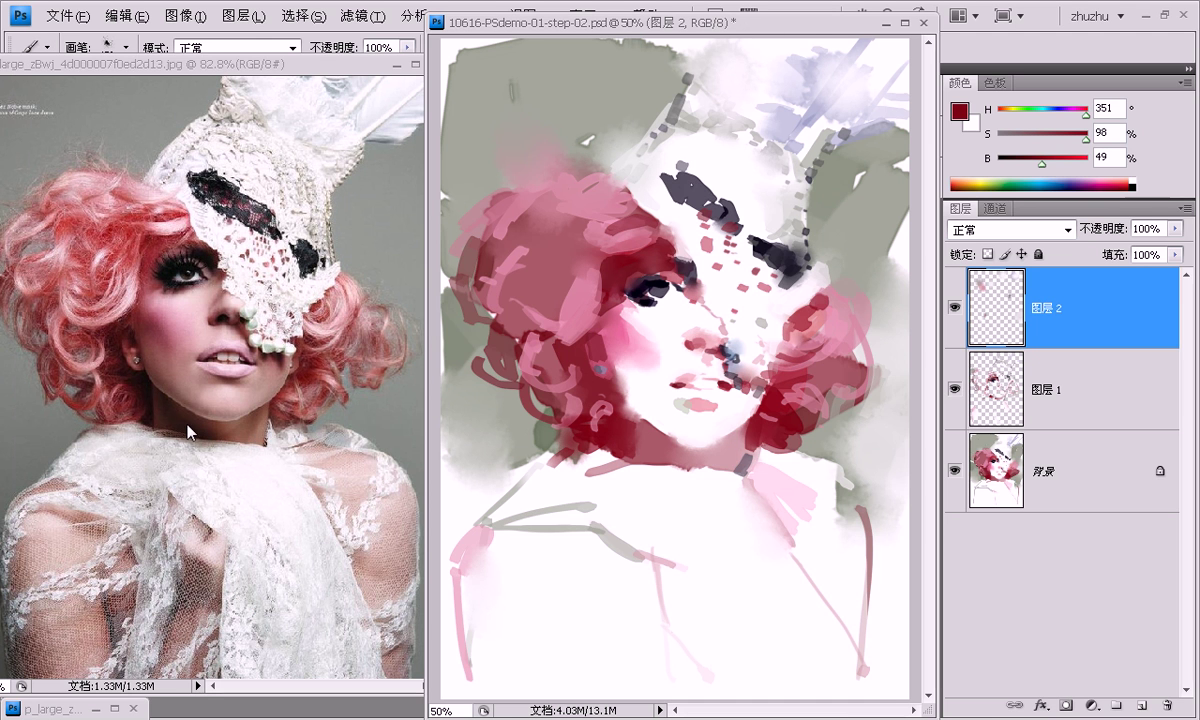
Paint vertical muted pink, lighter pink and dark red strokes down and beside the neck.
left_click(665, 441, "alt")
left_click_drag(612, 420, 615, 500)
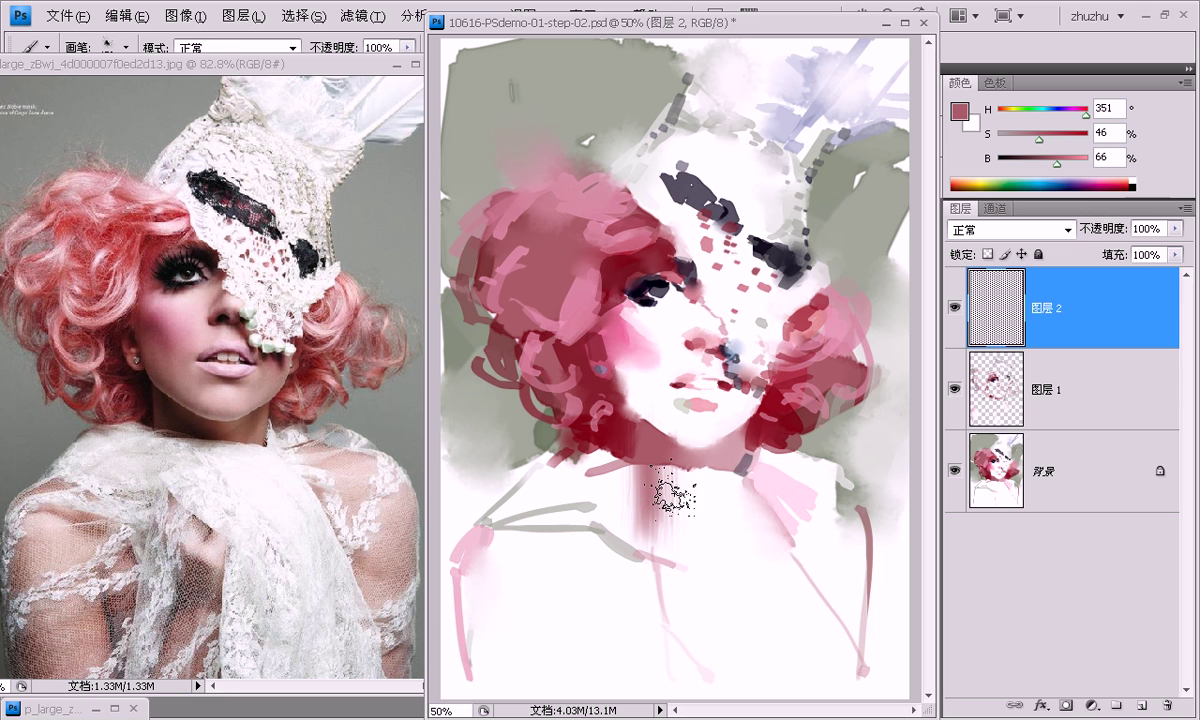
left_click(677, 447, "alt")
left_click_drag(667, 420, 667, 505)
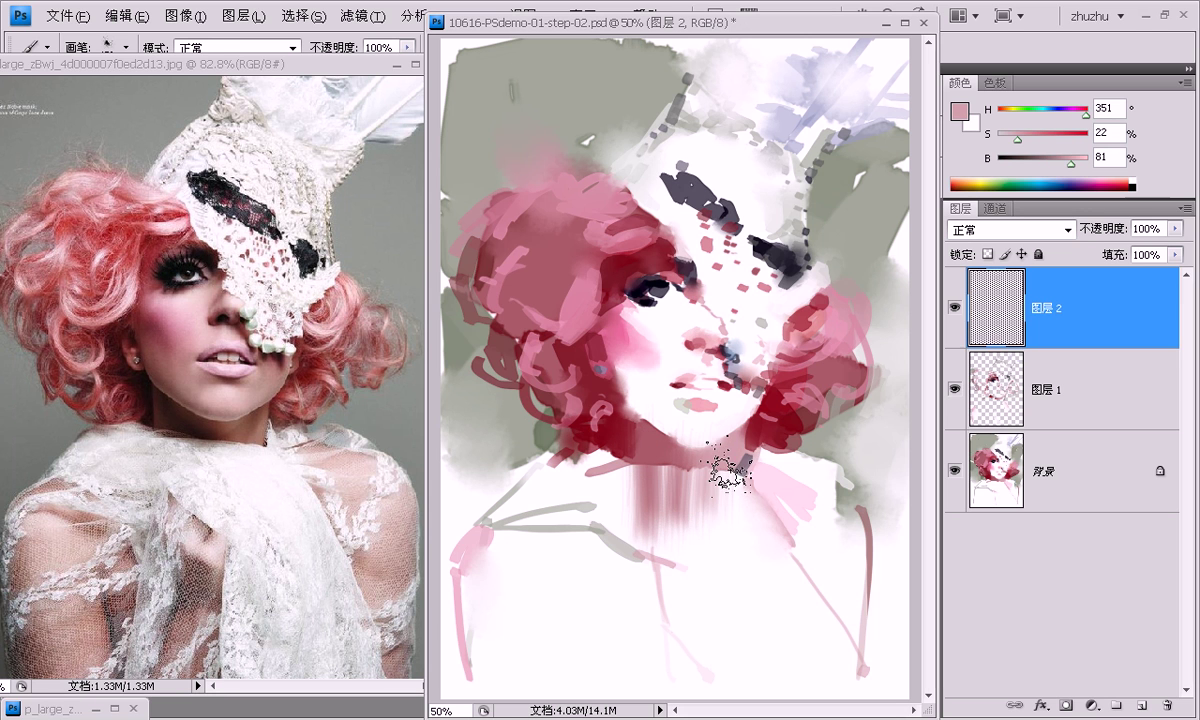
left_click(578, 410, "alt")
left_click_drag(568, 400, 565, 470)
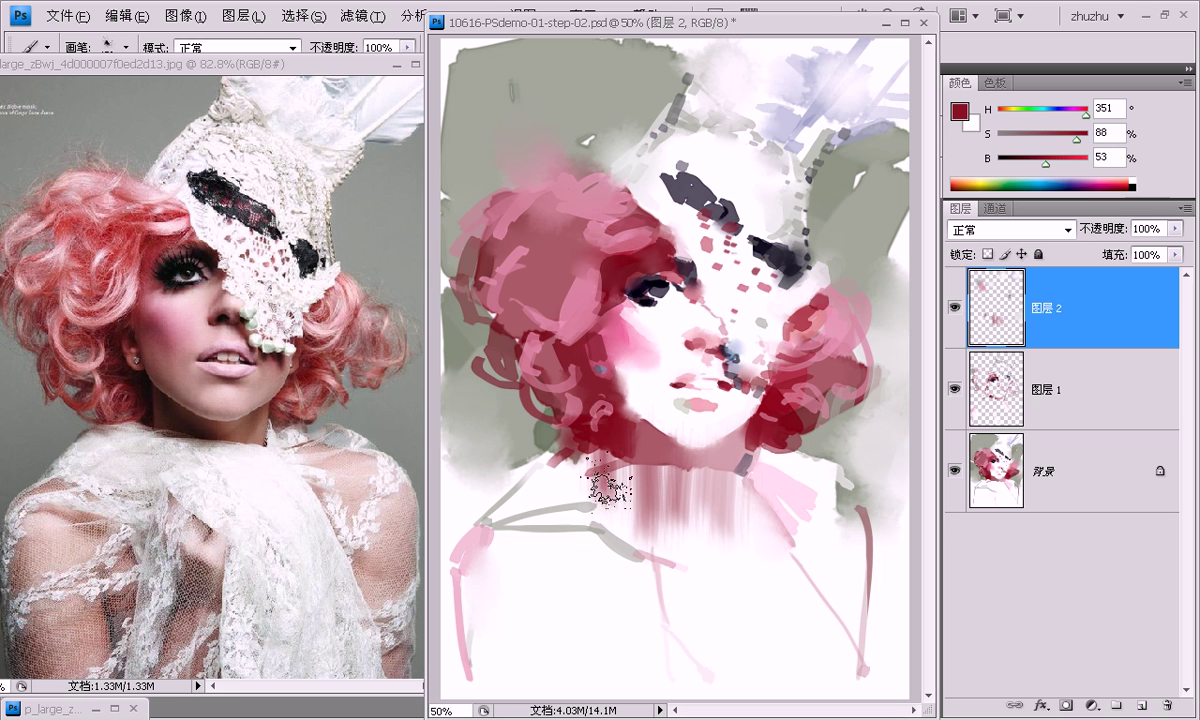
Add grey-green vertical strokes left of the neck and speckled dark red on the cheek.
left_click(481, 412, "alt")
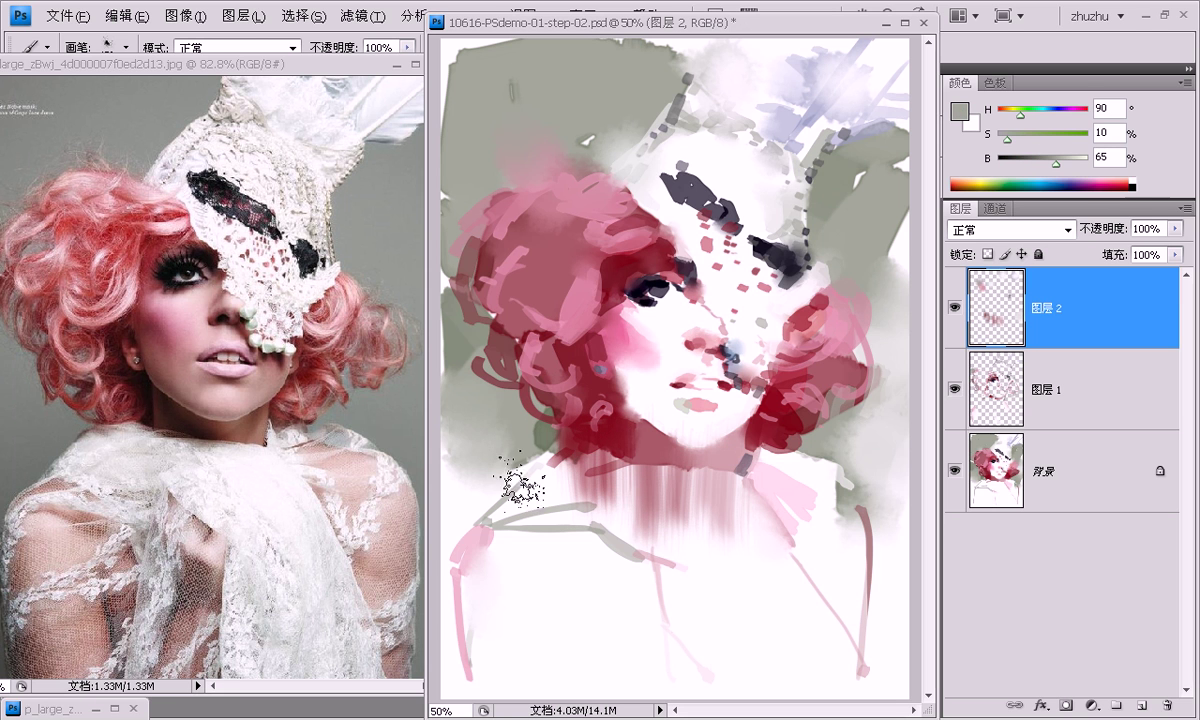
mouse_move(512, 480)
left_mouse_down()
mouse_move(515, 590)
mouse_move(478, 600)
left_mouse_up()
mouse_move(510, 430)
left_mouse_down()
mouse_move(515, 585)
mouse_move(530, 560)
left_mouse_up()
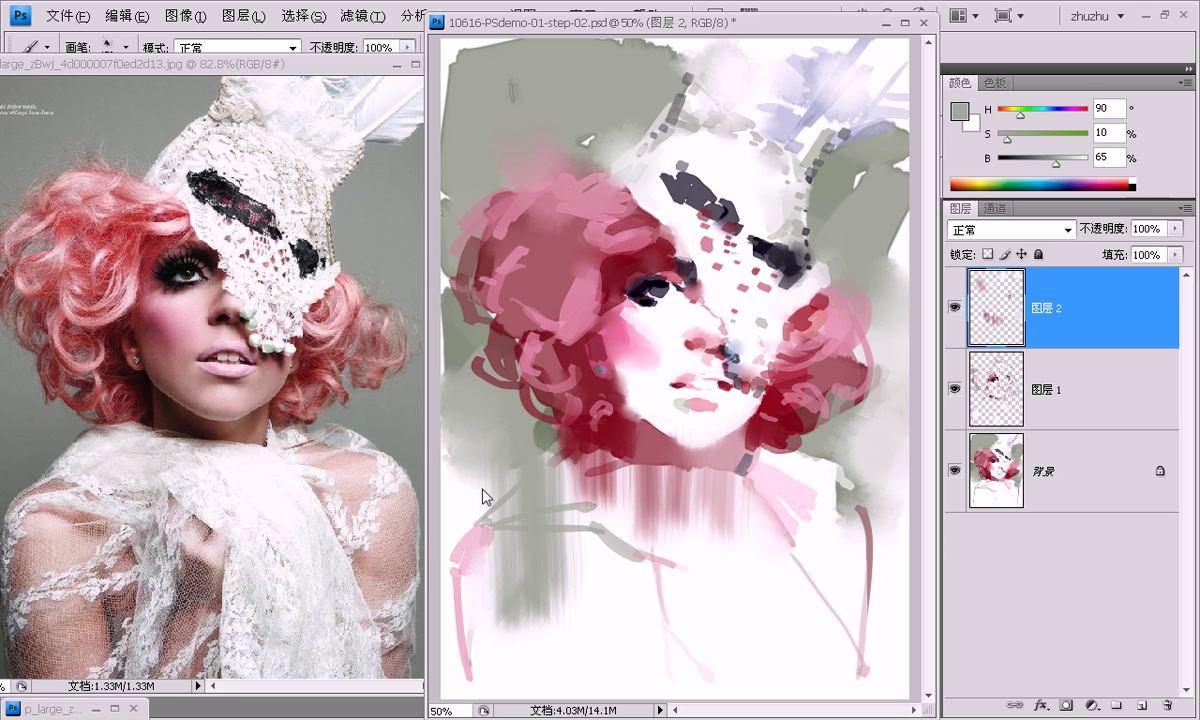
left_click_drag(445, 425, 455, 610)
left_click(765, 405, "alt")
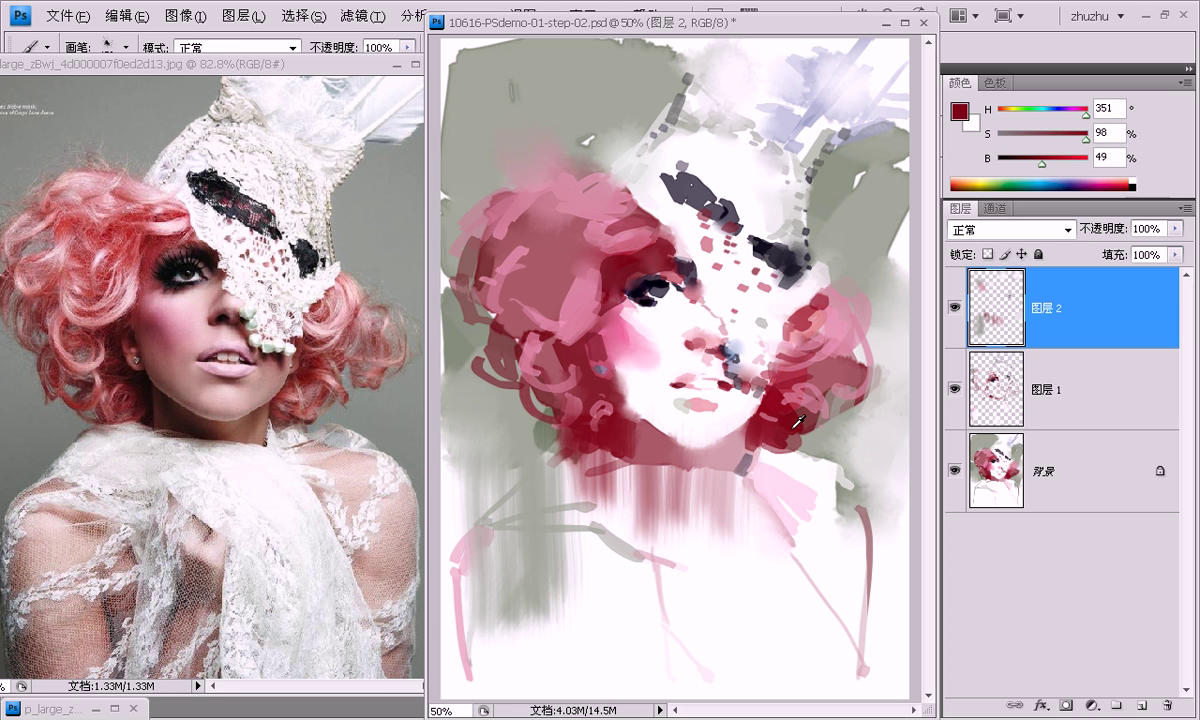
left_click_drag(760, 400, 795, 435)
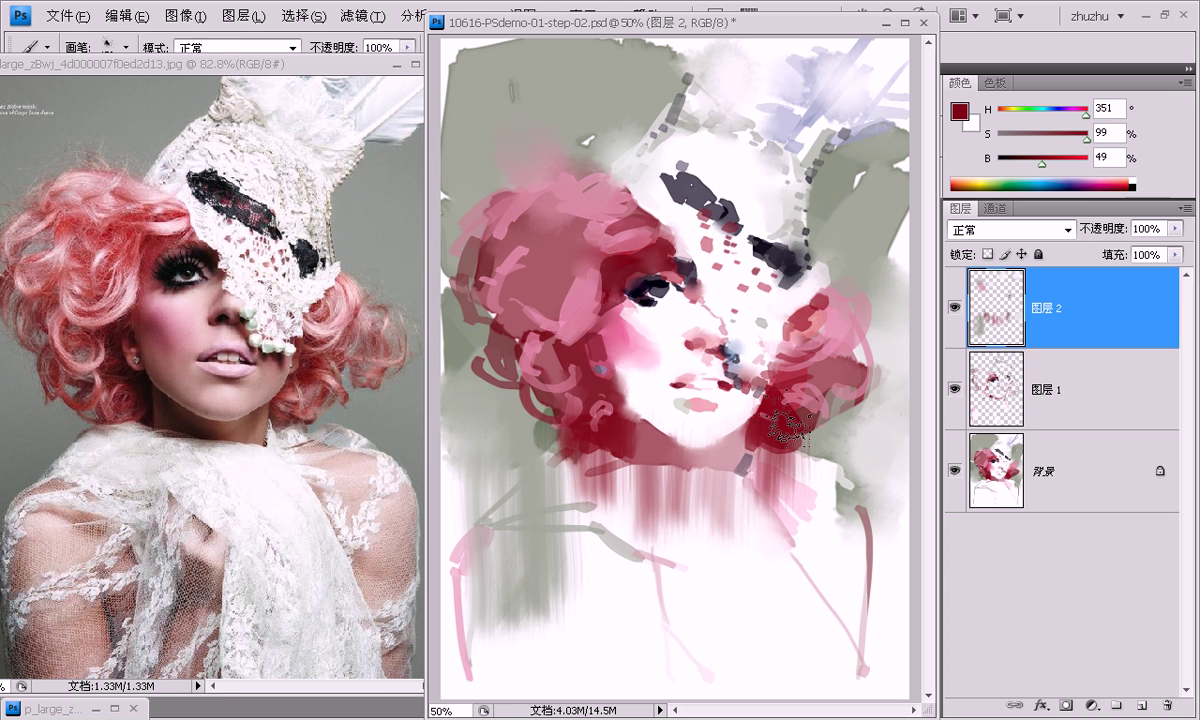
Sample pale greys, pinks and white, then paint white streaks below the chin.
left_click(652, 188, "alt")
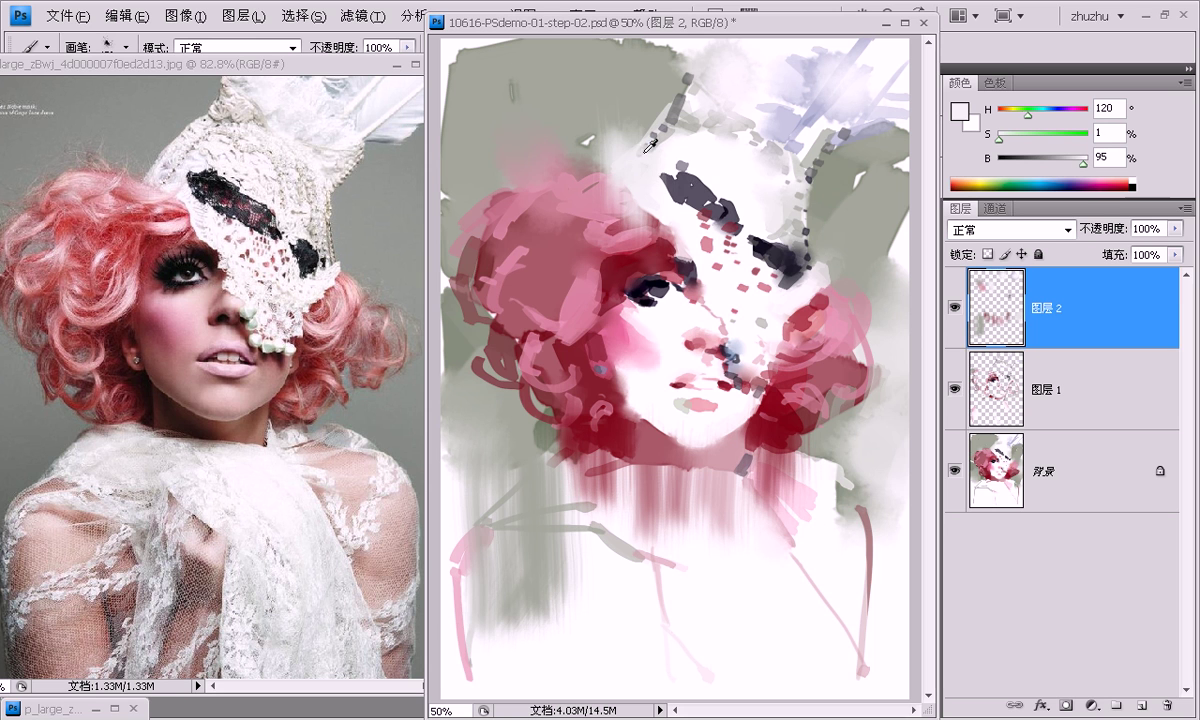
left_click(630, 140, "alt")
left_click(601, 141, "alt")
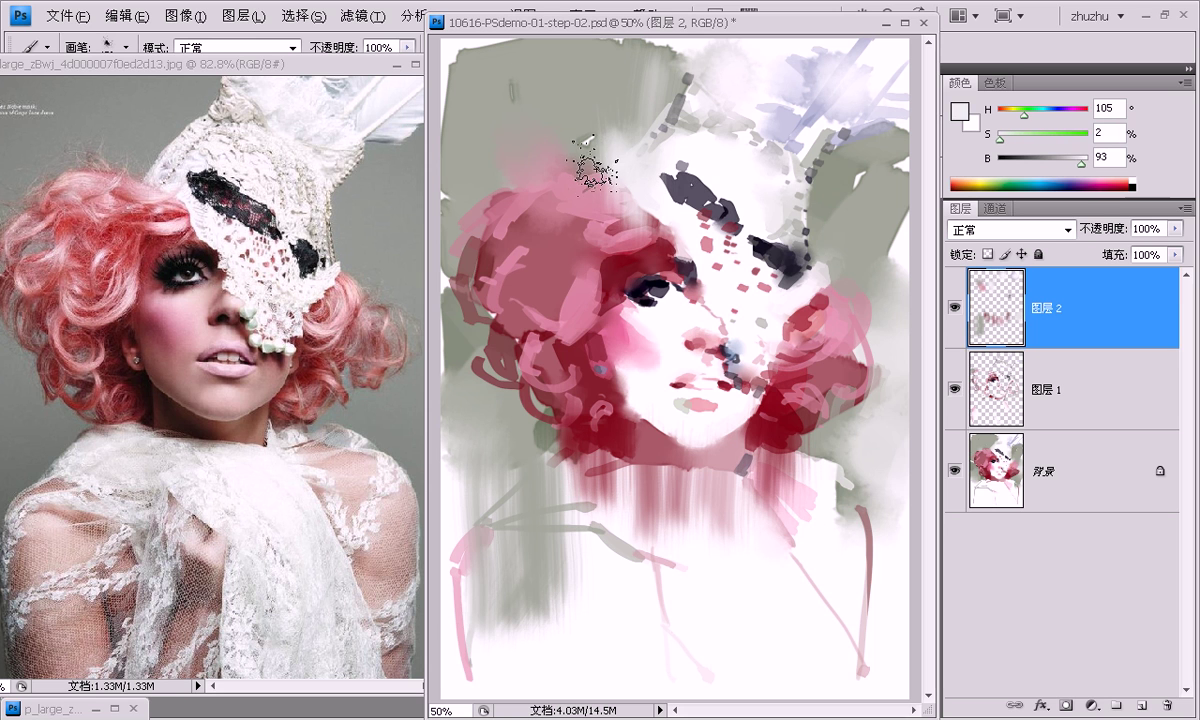
left_click(592, 199, "alt")
left_click(828, 235, "alt")
left_click(756, 142, "alt")
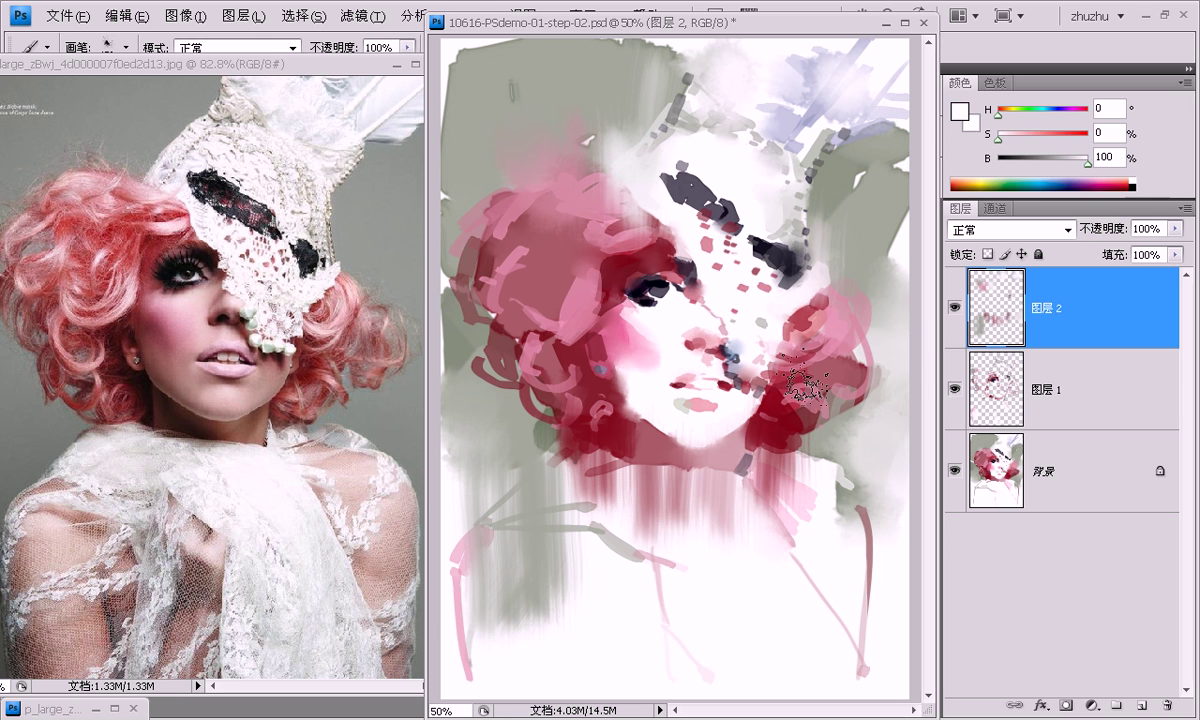
left_click(837, 331, "alt")
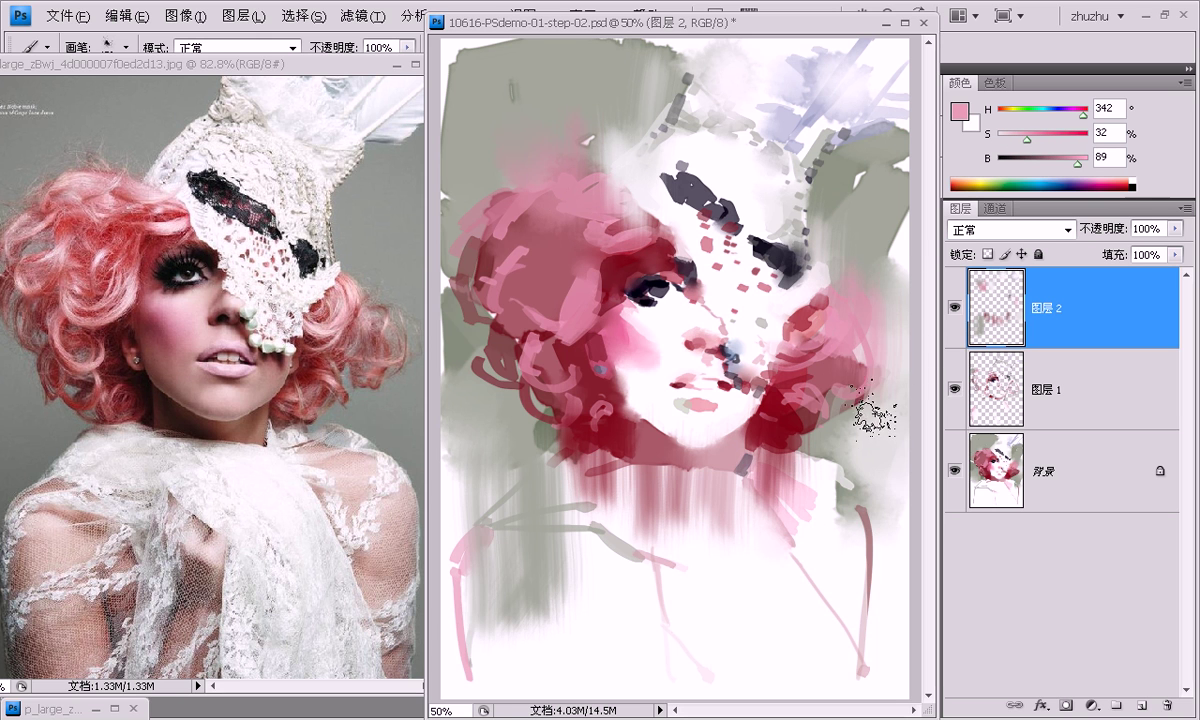
left_click(793, 478, "alt")
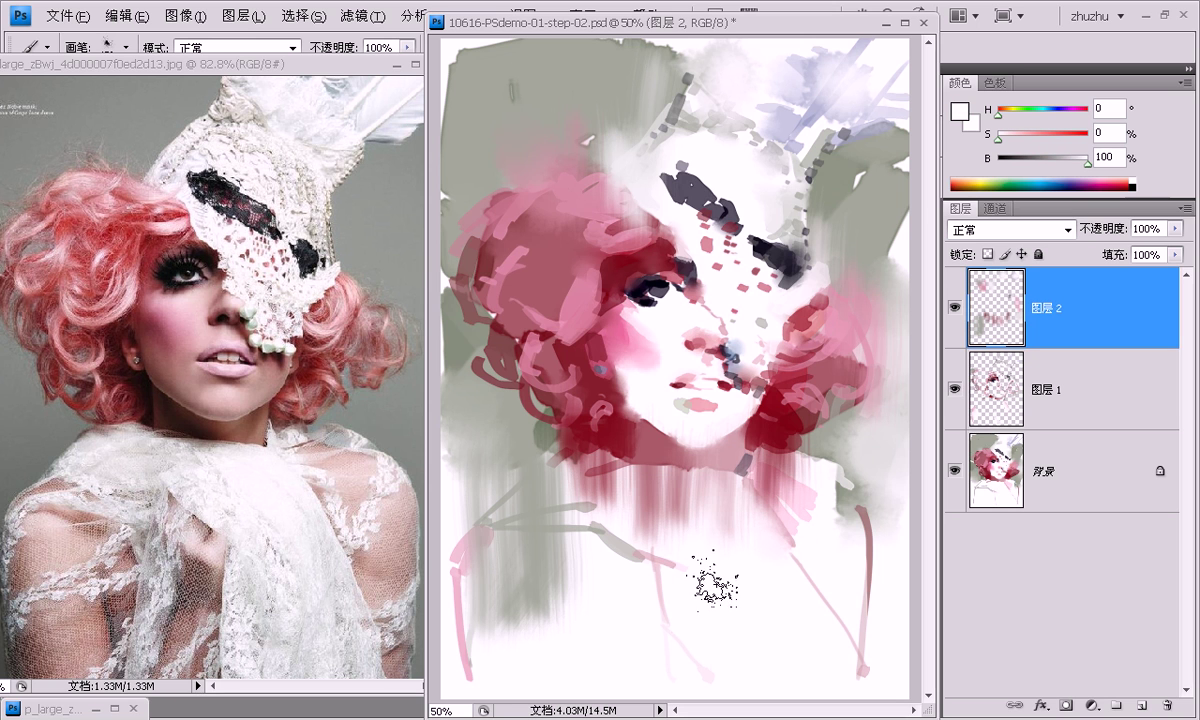
left_click_drag(718, 583, 686, 495)
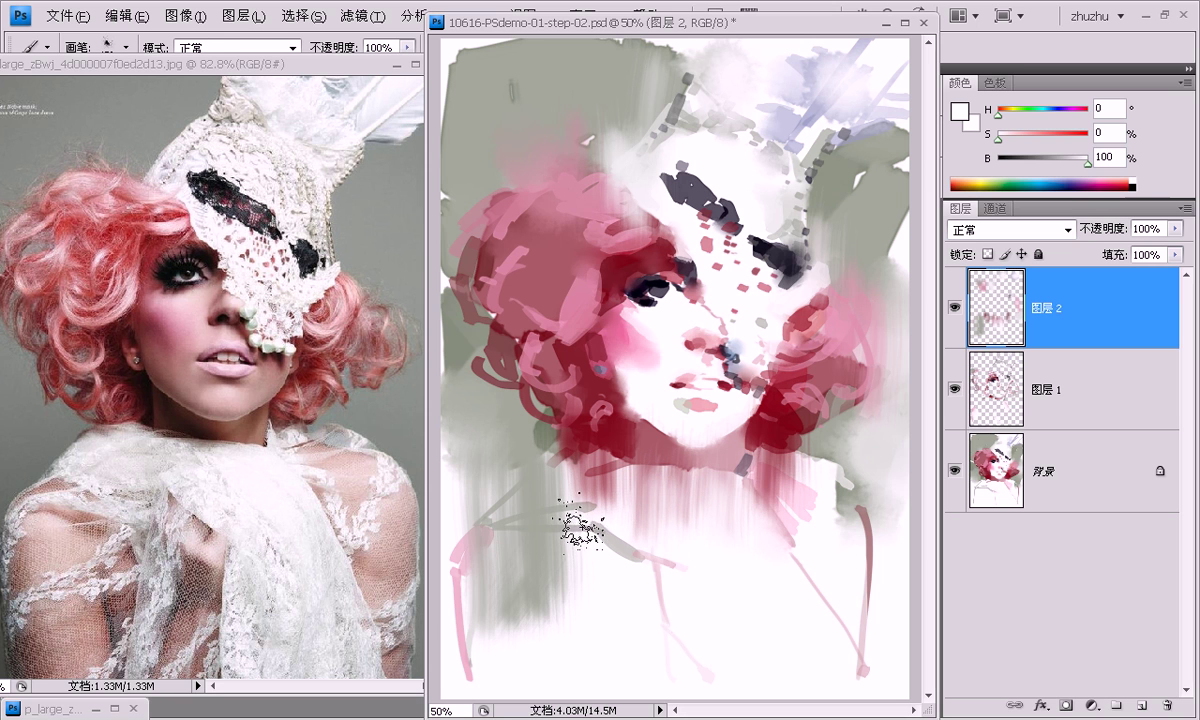
Erase at 30% opacity over the neck, upper-left background, eye area and both shoulders.
key("e")
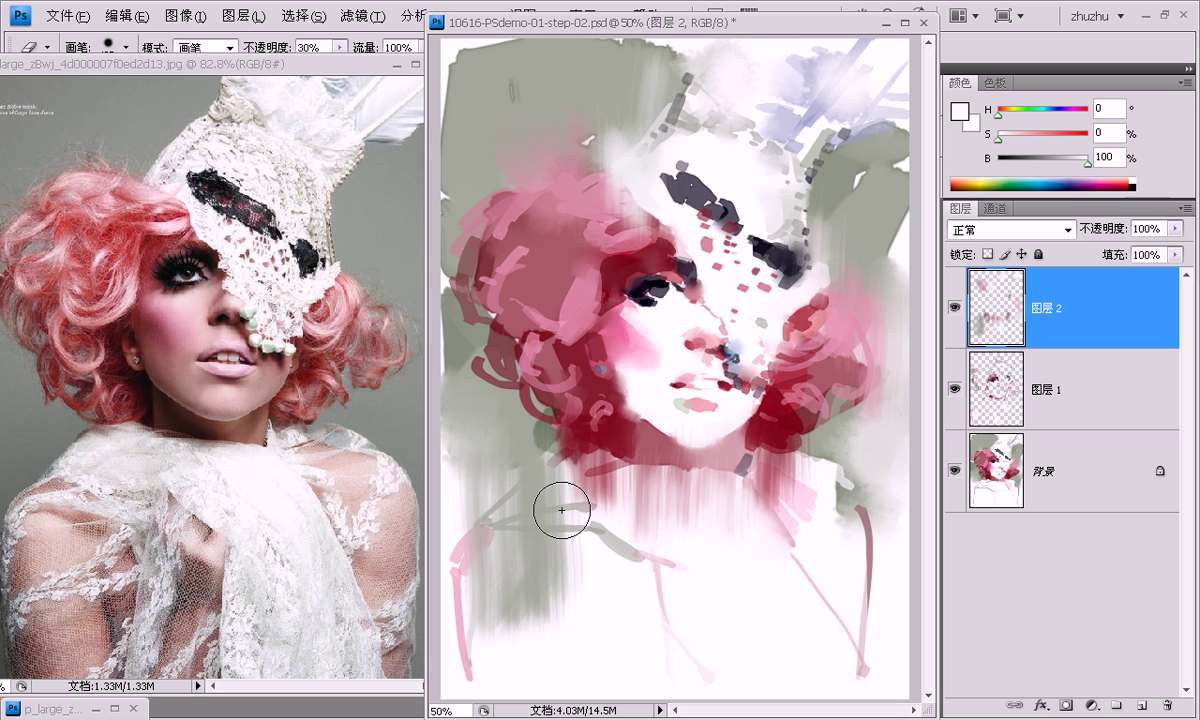
mouse_move(549, 527)
left_mouse_down()
mouse_move(544, 624)
mouse_move(557, 539)
mouse_move(504, 571)
mouse_move(487, 562)
mouse_move(585, 529)
mouse_move(643, 571)
mouse_move(670, 514)
mouse_move(689, 536)
mouse_move(689, 571)
mouse_move(729, 529)
mouse_move(798, 547)
mouse_move(782, 565)
mouse_move(790, 517)
mouse_move(784, 545)
left_mouse_up()
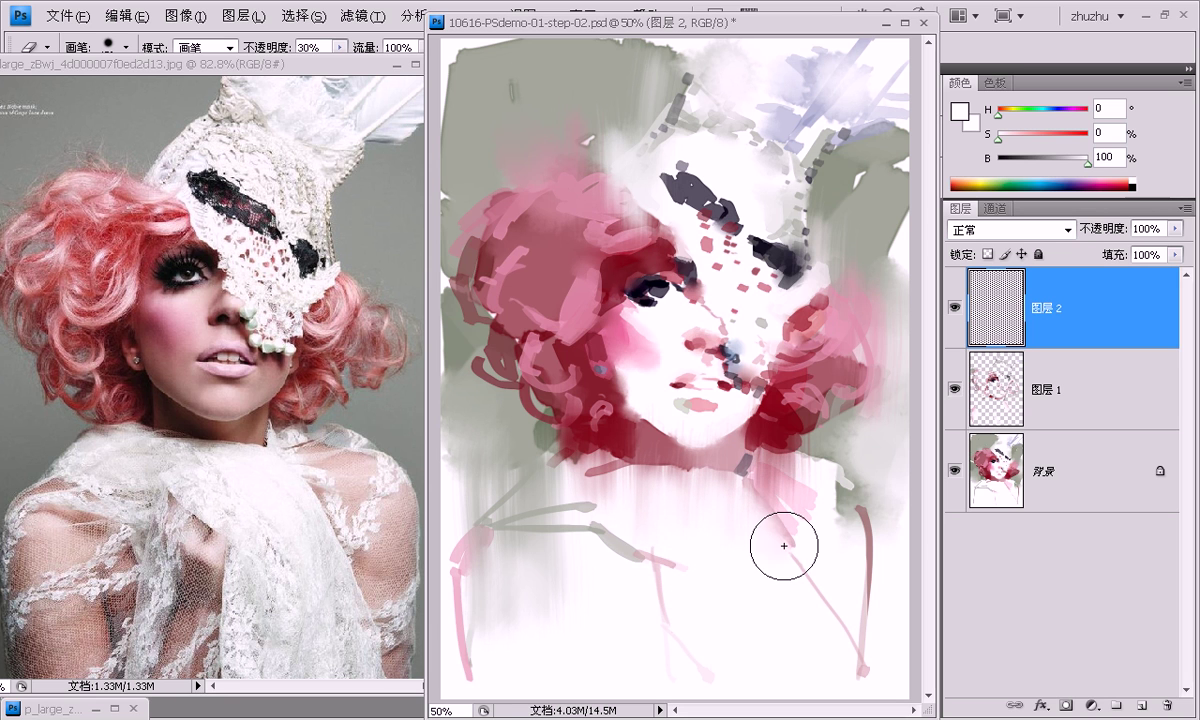
mouse_move(651, 134)
left_mouse_down()
mouse_move(611, 153)
mouse_move(595, 142)
left_mouse_up()
mouse_move(626, 68)
left_mouse_down()
mouse_move(632, 59)
mouse_move(803, 128)
mouse_move(825, 241)
mouse_move(844, 251)
mouse_move(897, 383)
mouse_move(866, 269)
left_mouse_up()
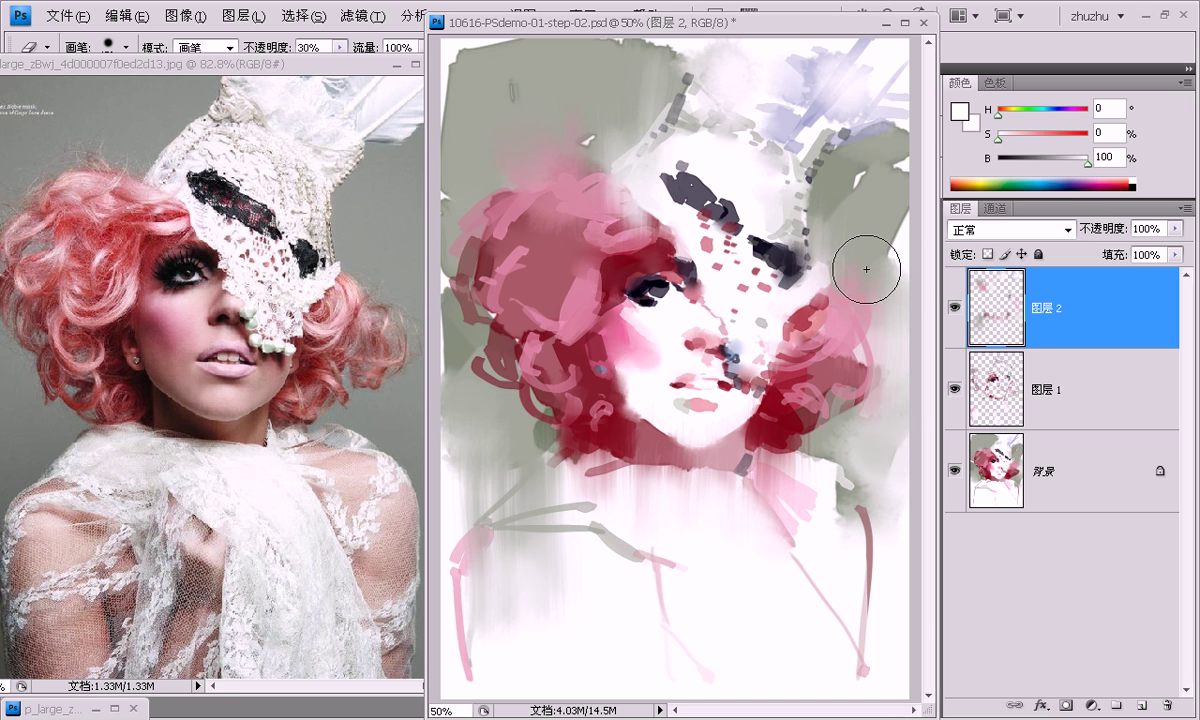
mouse_move(605, 182)
left_mouse_down()
mouse_move(613, 230)
mouse_move(617, 141)
mouse_move(562, 200)
left_mouse_up()
mouse_move(477, 490)
left_mouse_down()
mouse_move(464, 488)
mouse_move(549, 477)
mouse_move(528, 525)
mouse_move(528, 587)
mouse_move(605, 480)
mouse_move(525, 522)
mouse_move(504, 605)
mouse_move(552, 643)
mouse_move(757, 549)
mouse_move(694, 490)
mouse_move(734, 509)
mouse_move(767, 552)
mouse_move(798, 527)
mouse_move(803, 562)
left_mouse_up()
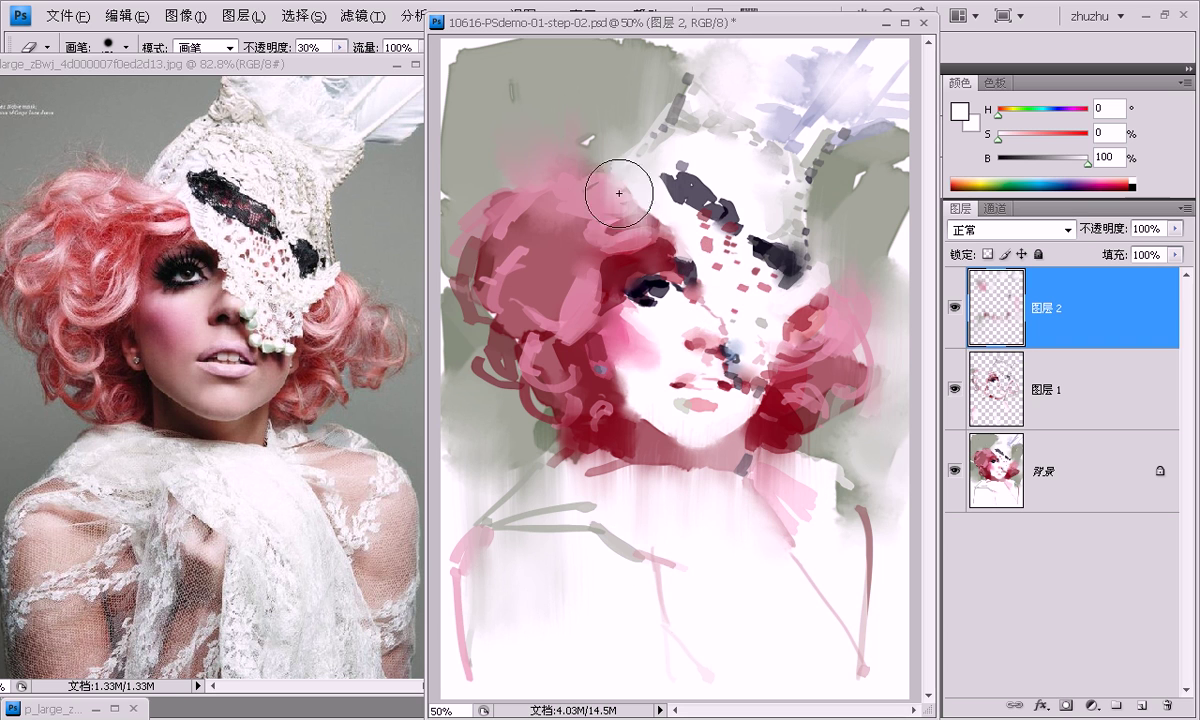
mouse_move(794, 500)
left_mouse_down()
mouse_move(789, 552)
mouse_move(809, 544)
mouse_move(822, 485)
left_mouse_up()
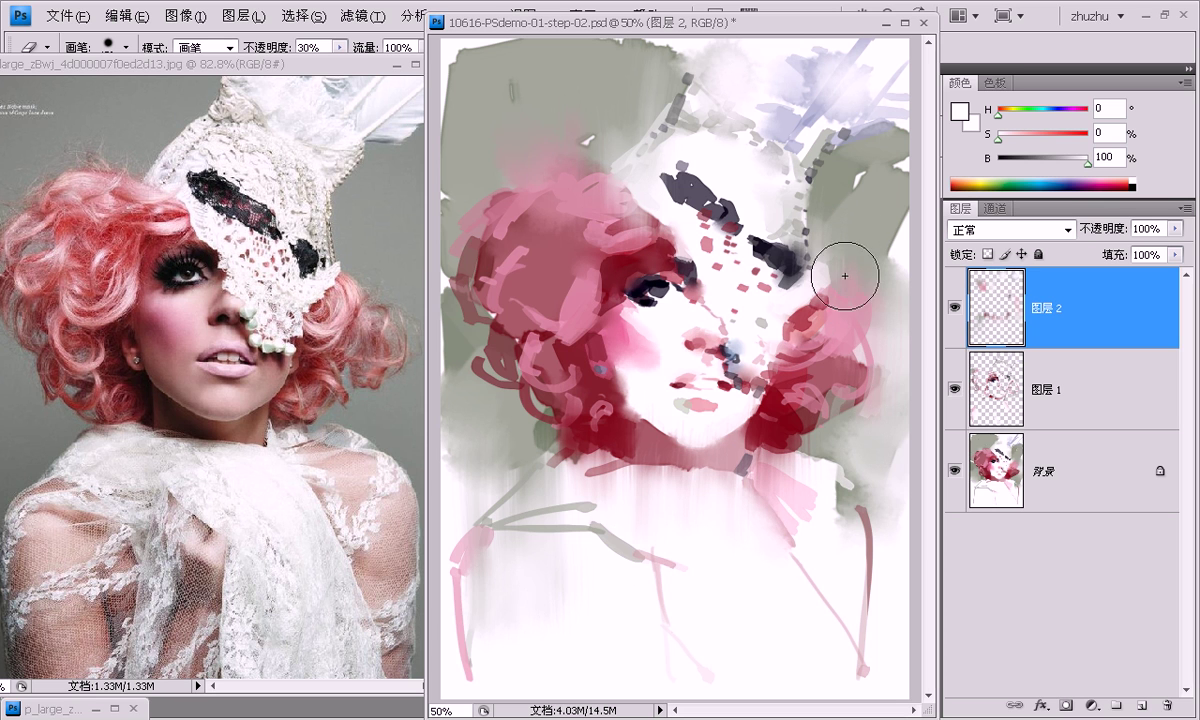
left_click_drag(804, 568, 791, 480)
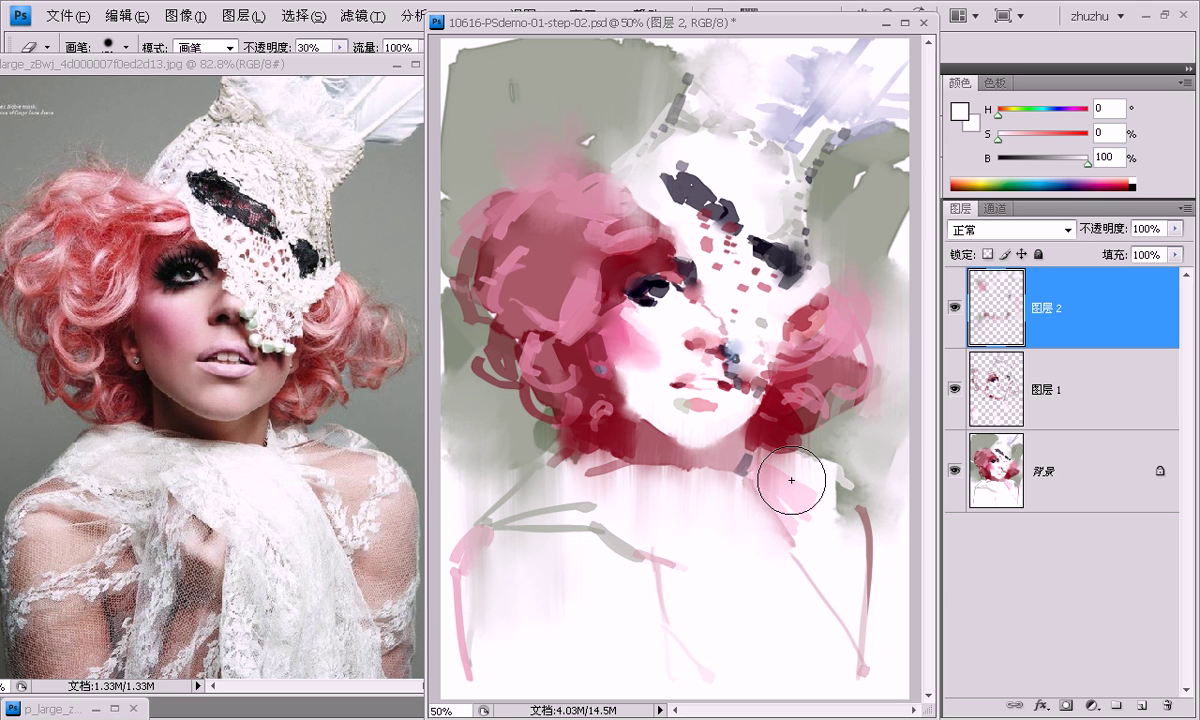
Compare with 图层 2 toggled off, then lightly erase above the left hair and across the neck.
left_click(954, 307)
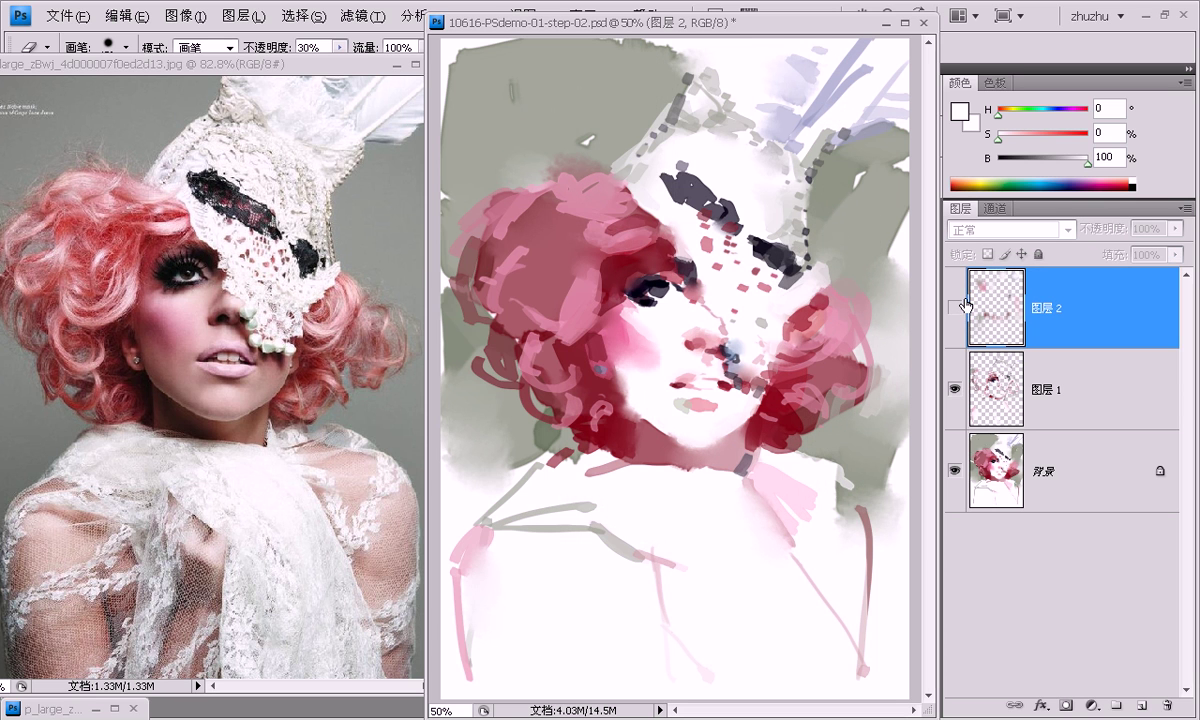
left_click(954, 307)
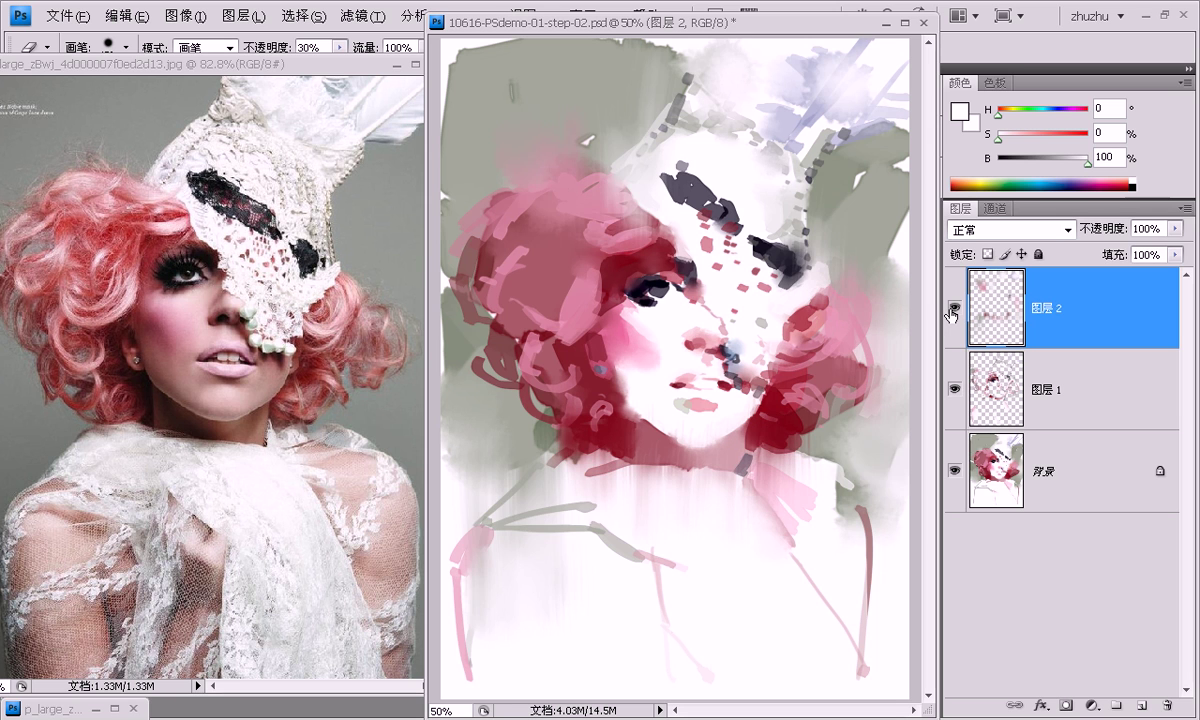
left_click(954, 309)
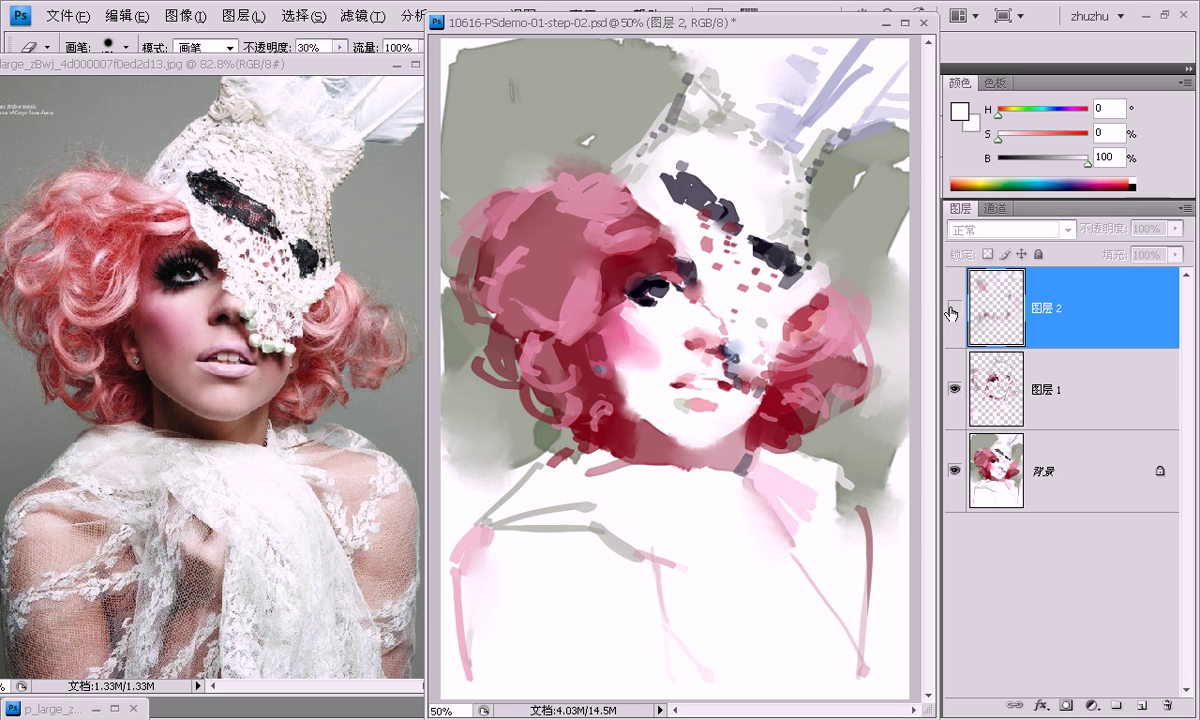
left_click(953, 312)
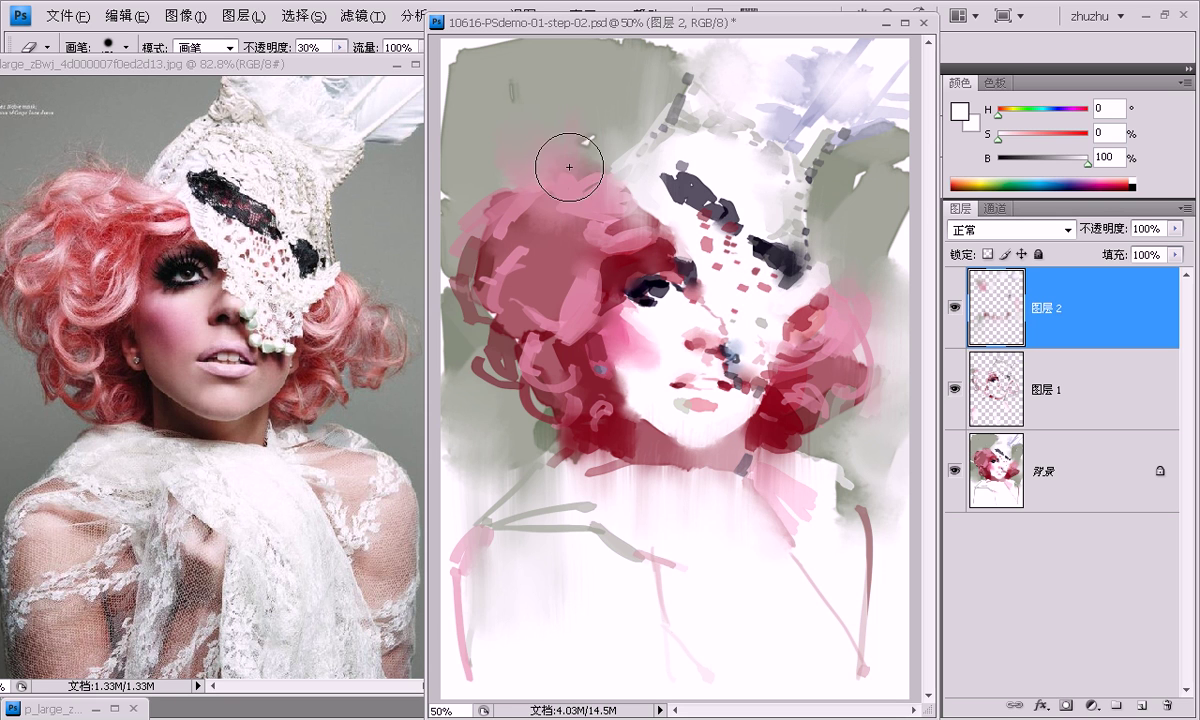
left_click_drag(529, 118, 509, 115)
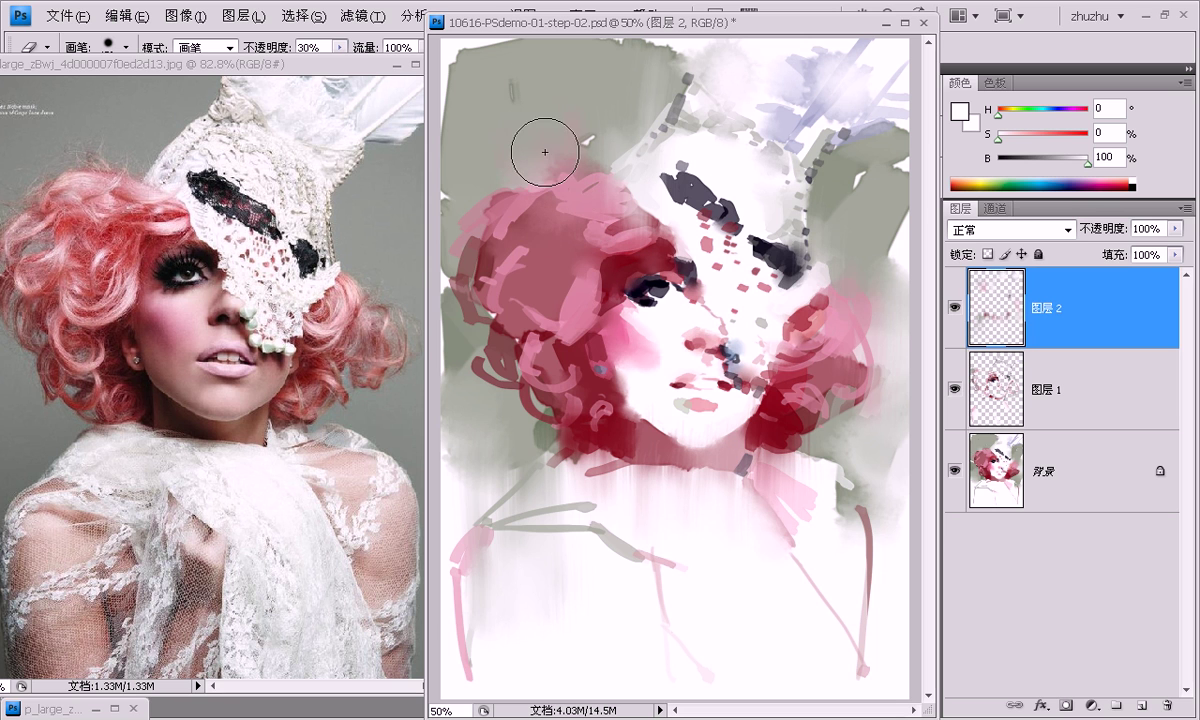
left_click_drag(551, 481, 681, 485)
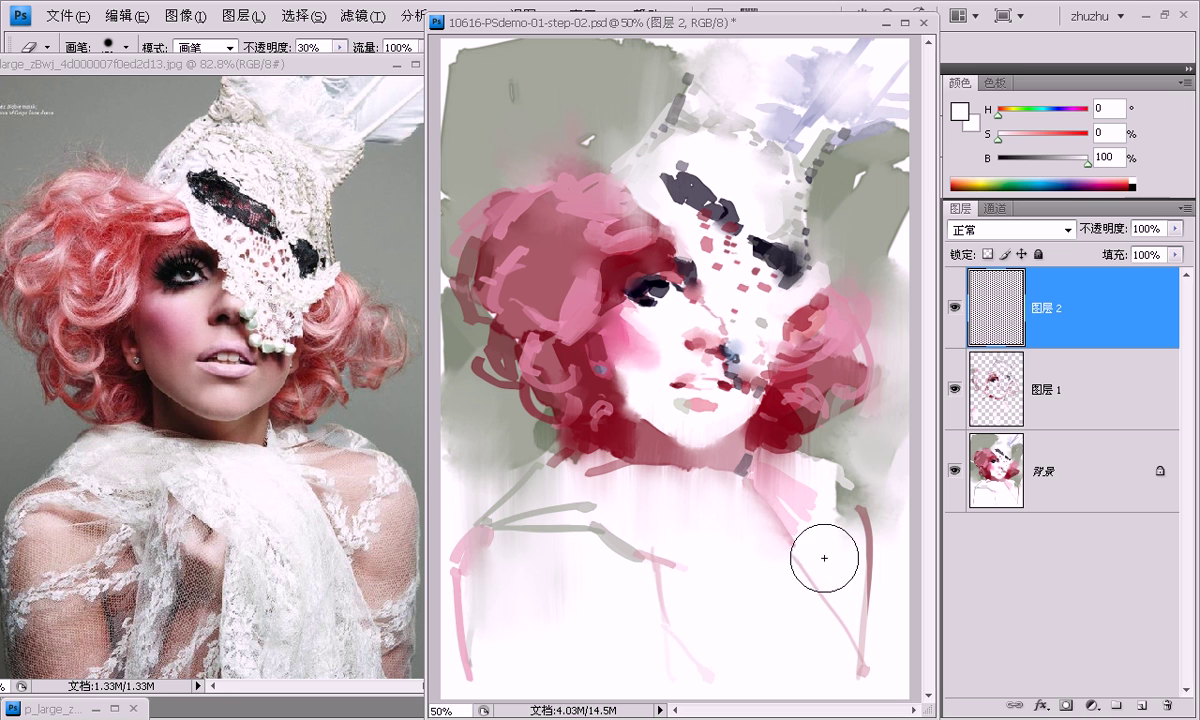
Lighten the grey-green paint right of the neck, toggling 图层 2's visibility to compare.
left_click(957, 310)
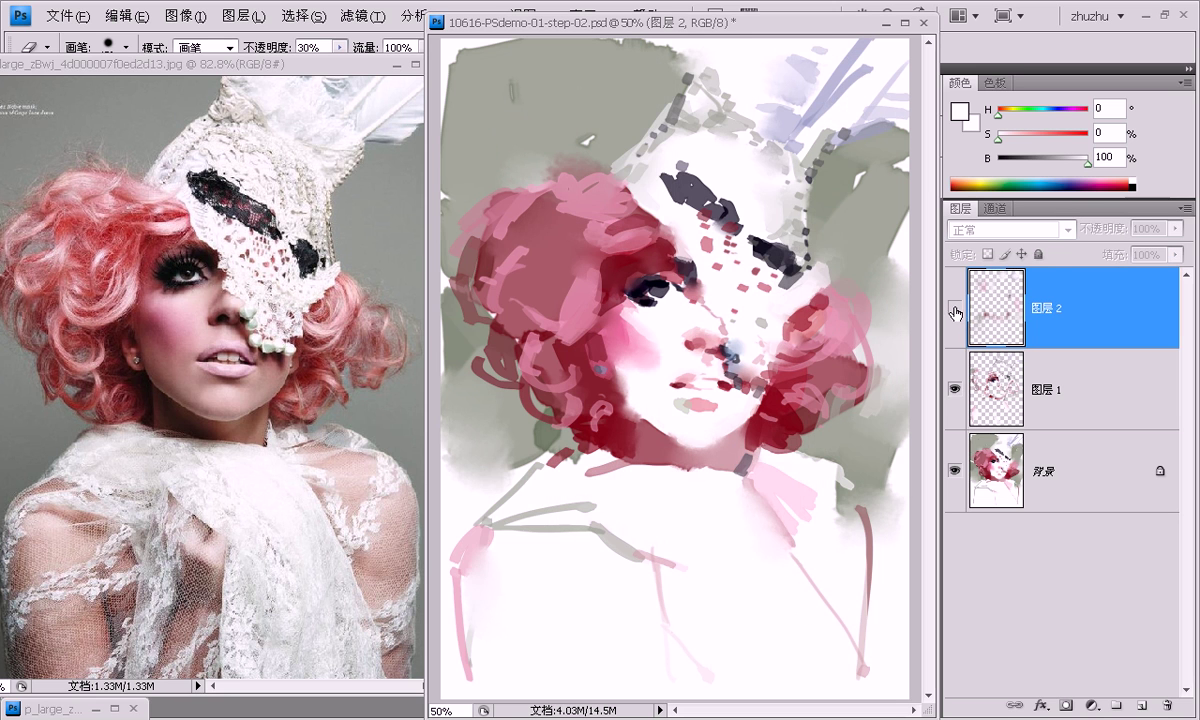
left_click(957, 310)
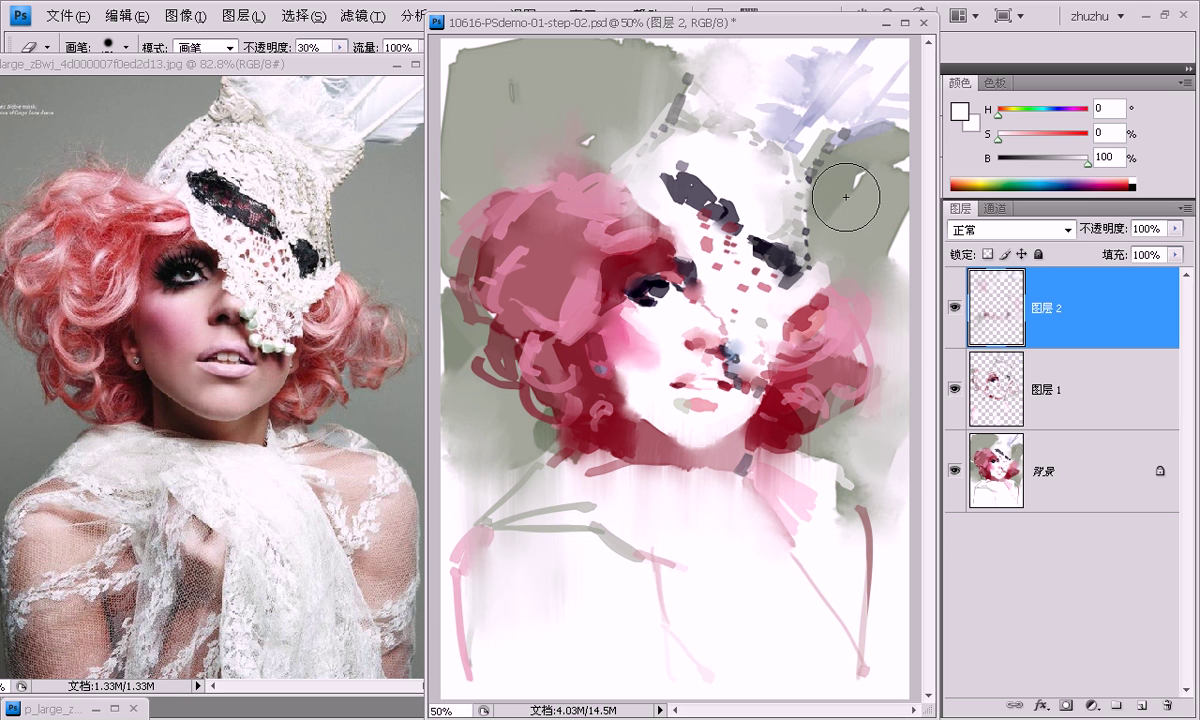
left_click(955, 309)
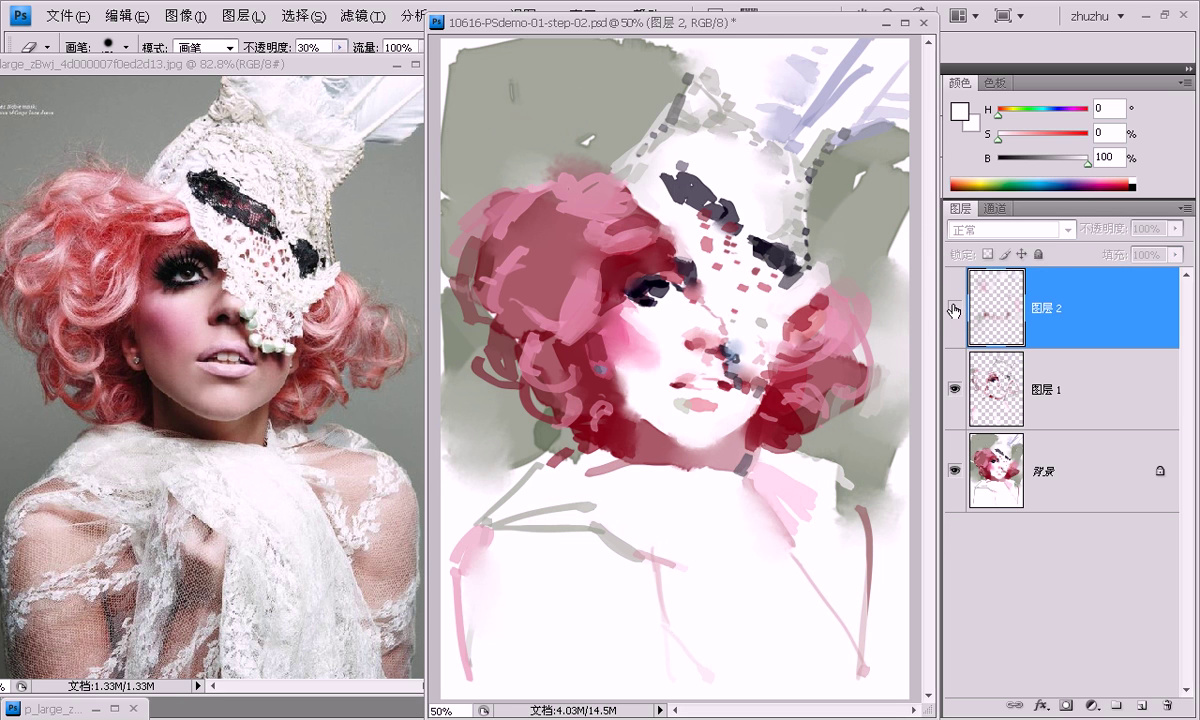
left_click(955, 309)
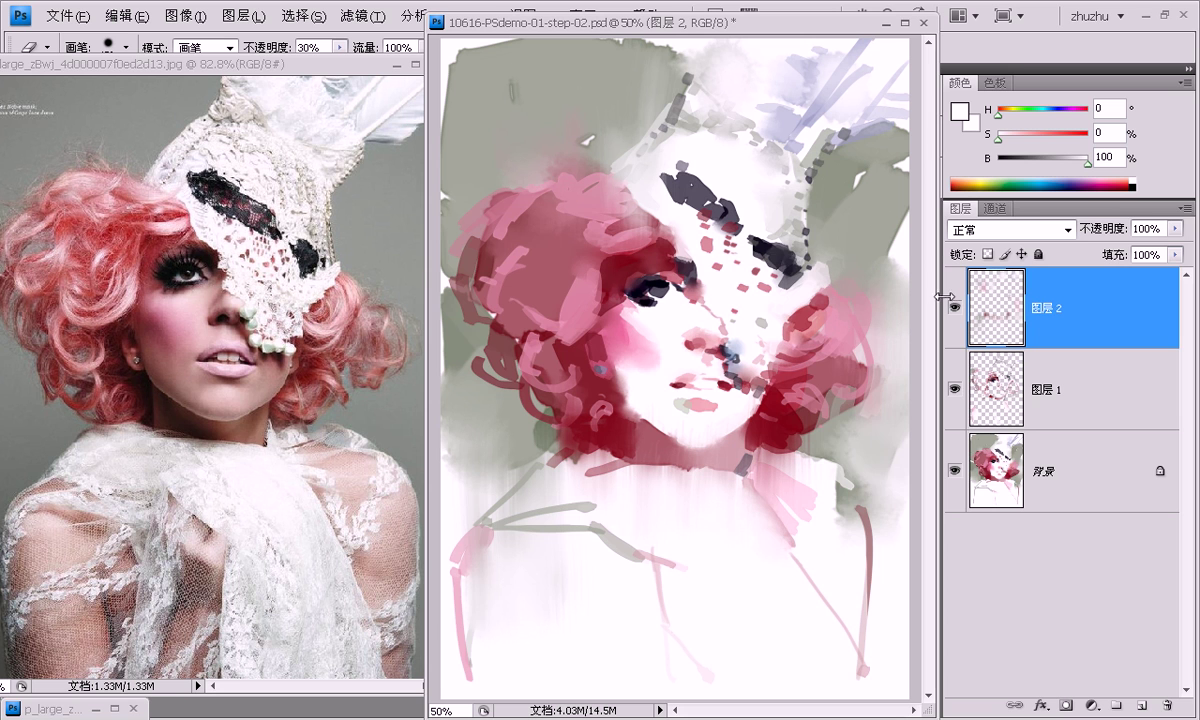
left_click_drag(851, 445, 866, 458)
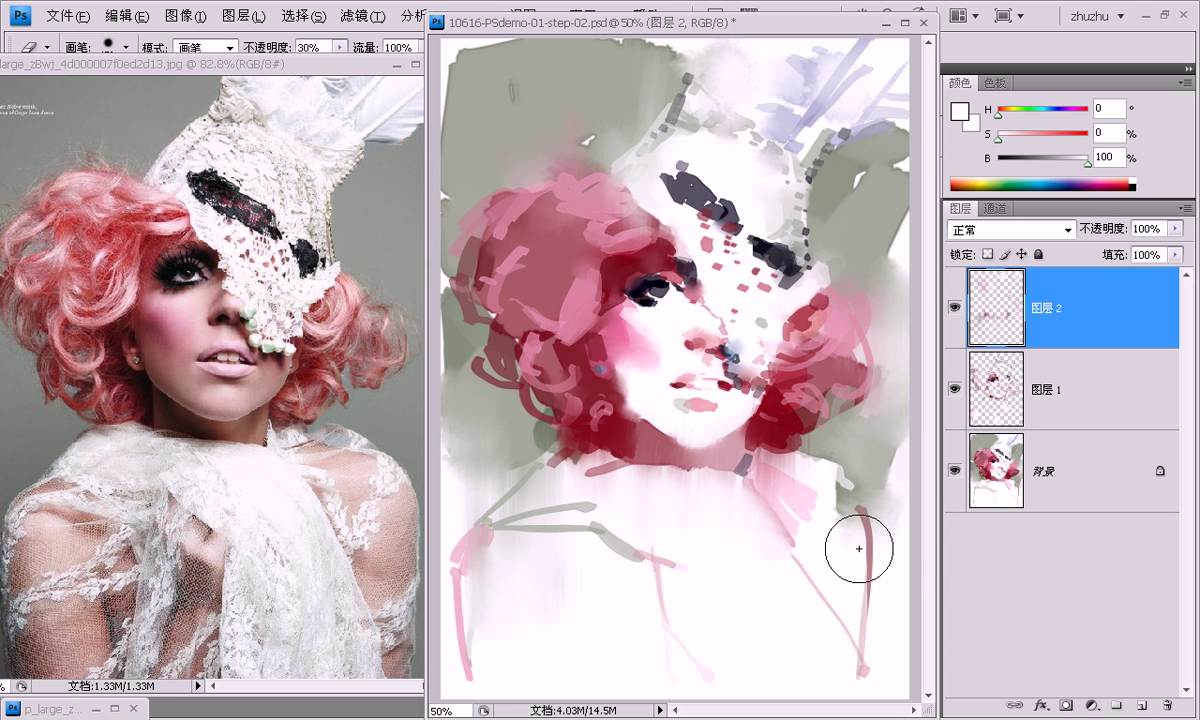
left_click(954, 309)
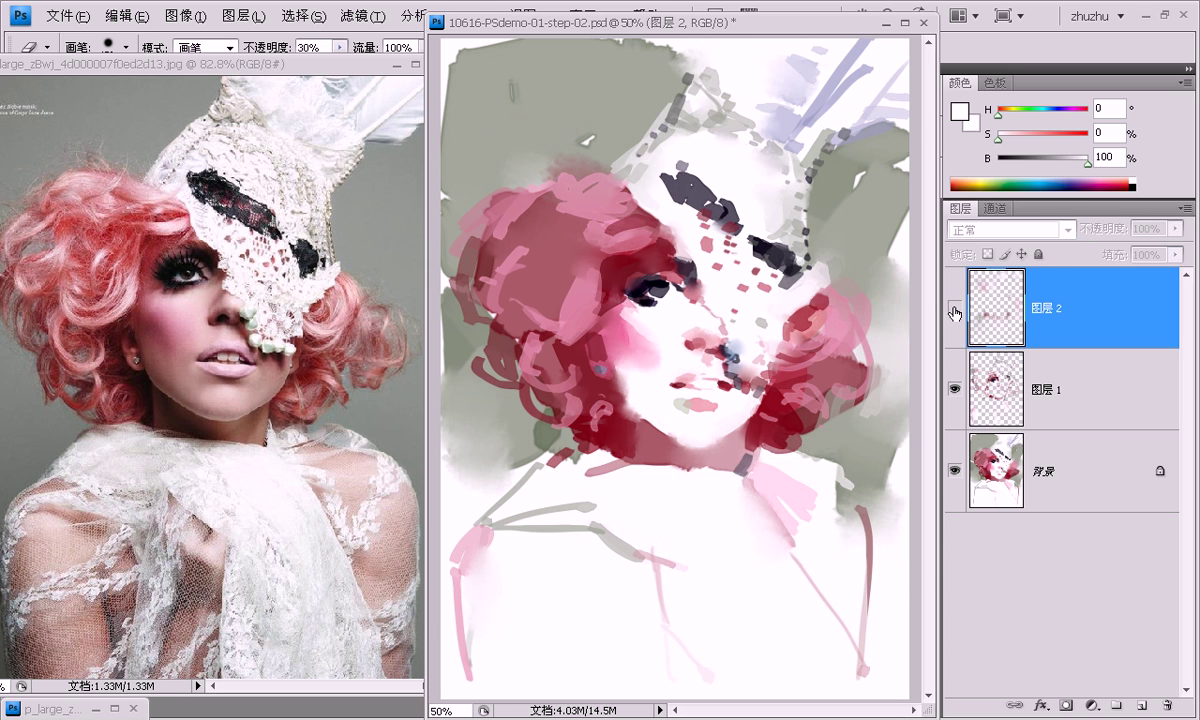
left_click(954, 310)
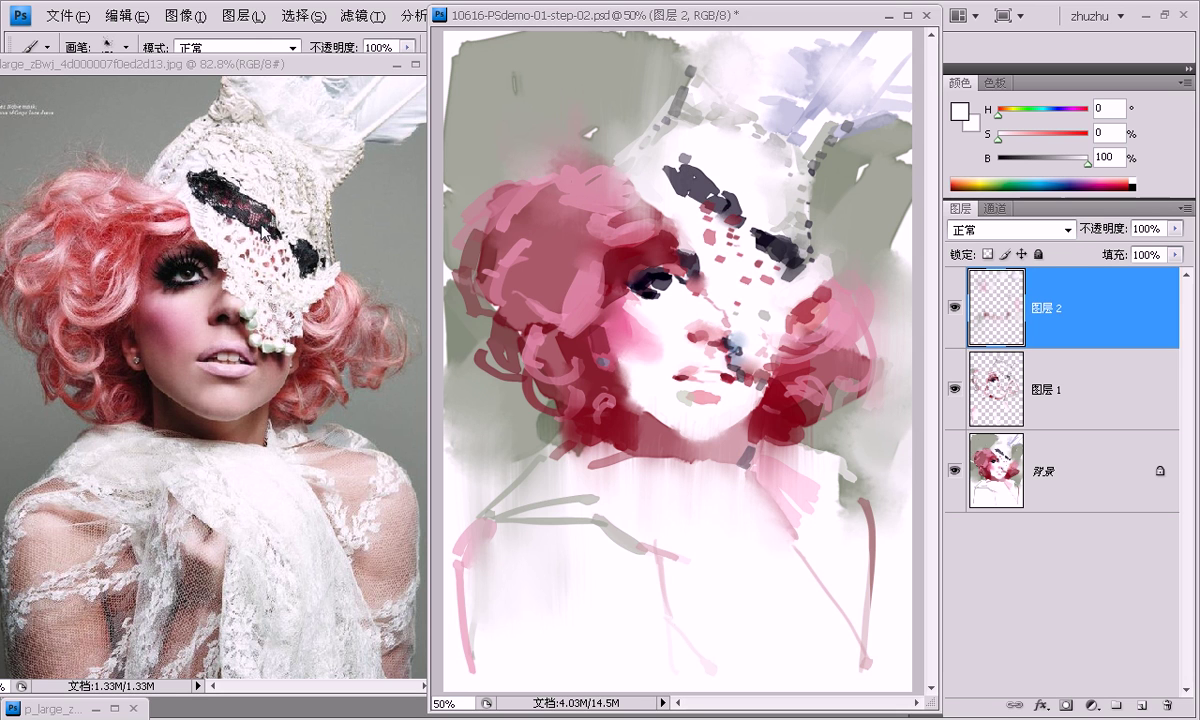
Select the Z-◆纹理棒 100 海绵 sponge texture preset and dab dark grey on the headpiece.
left_click(48, 47)
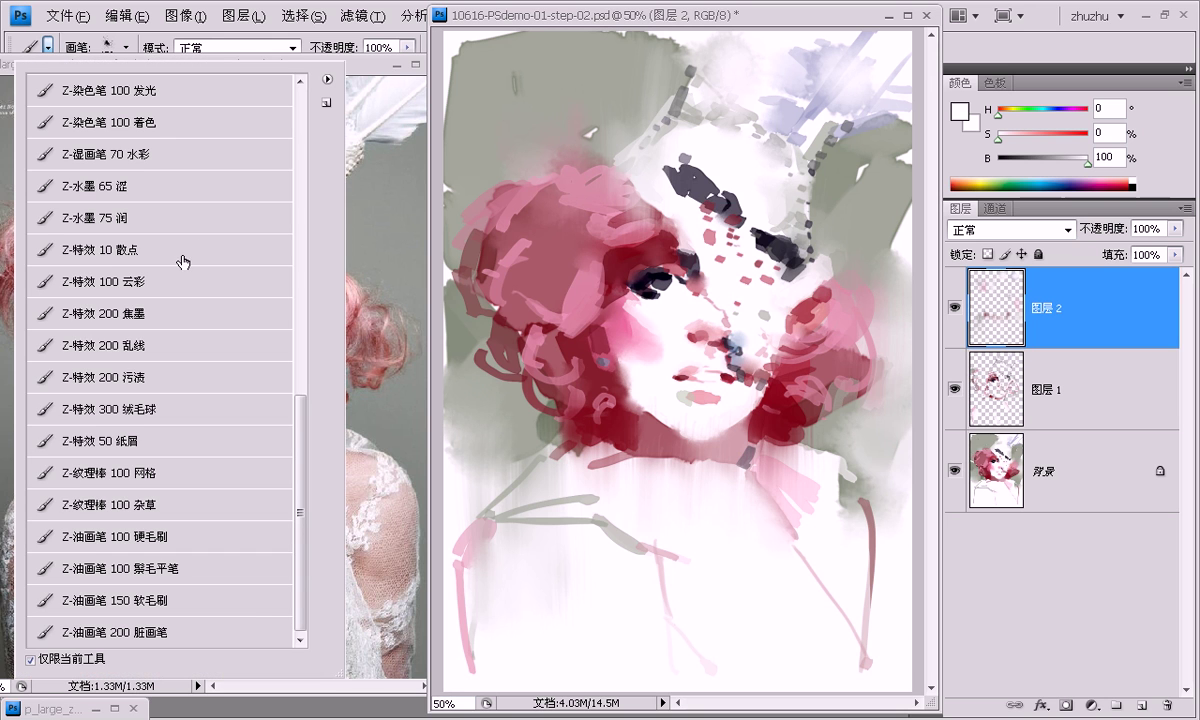
left_click_drag(300, 430, 300, 147)
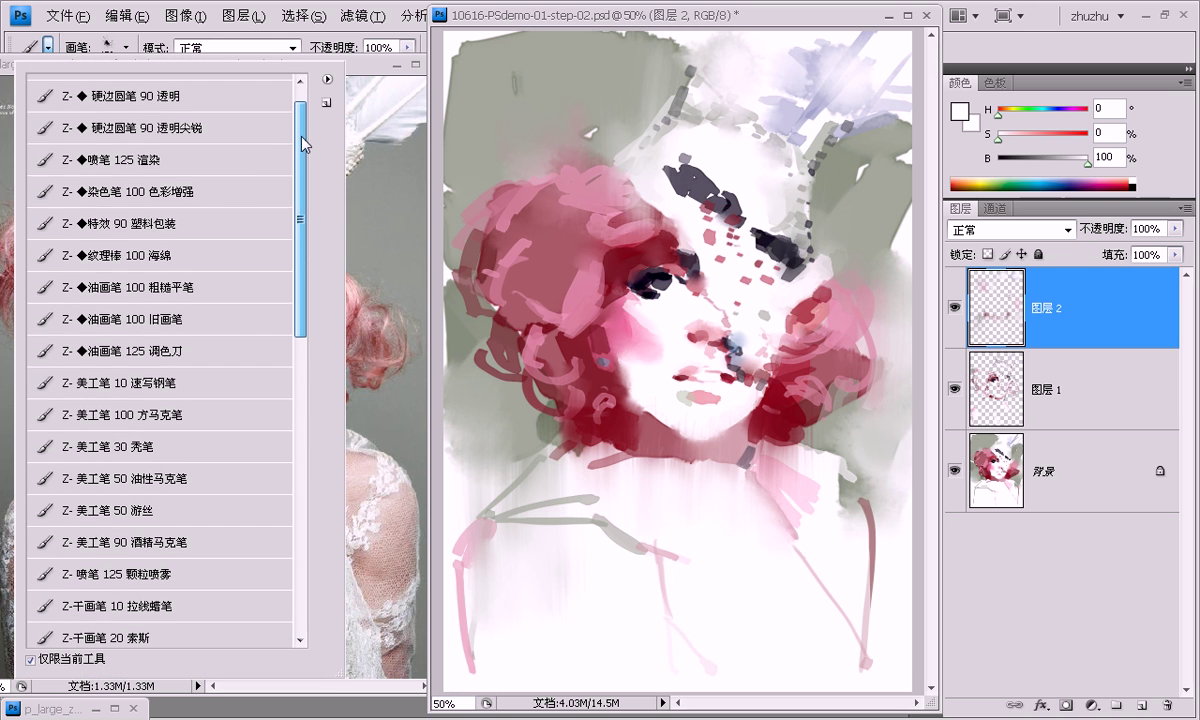
left_click(183, 268)
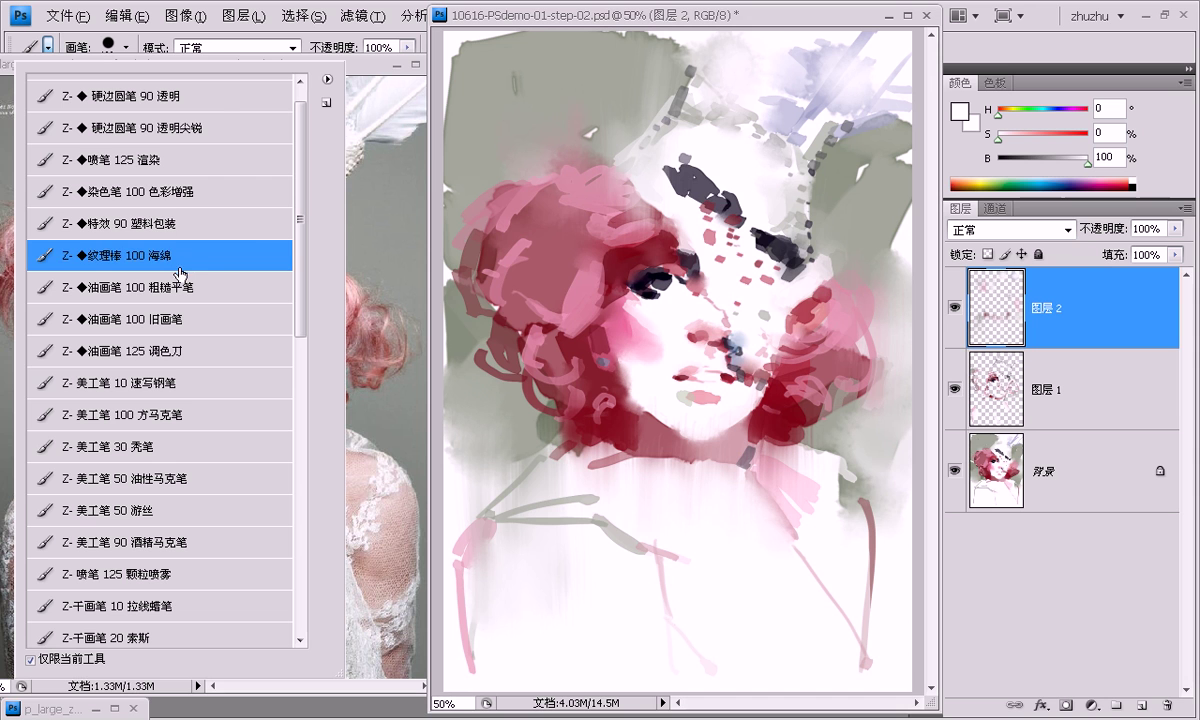
left_click(748, 20)
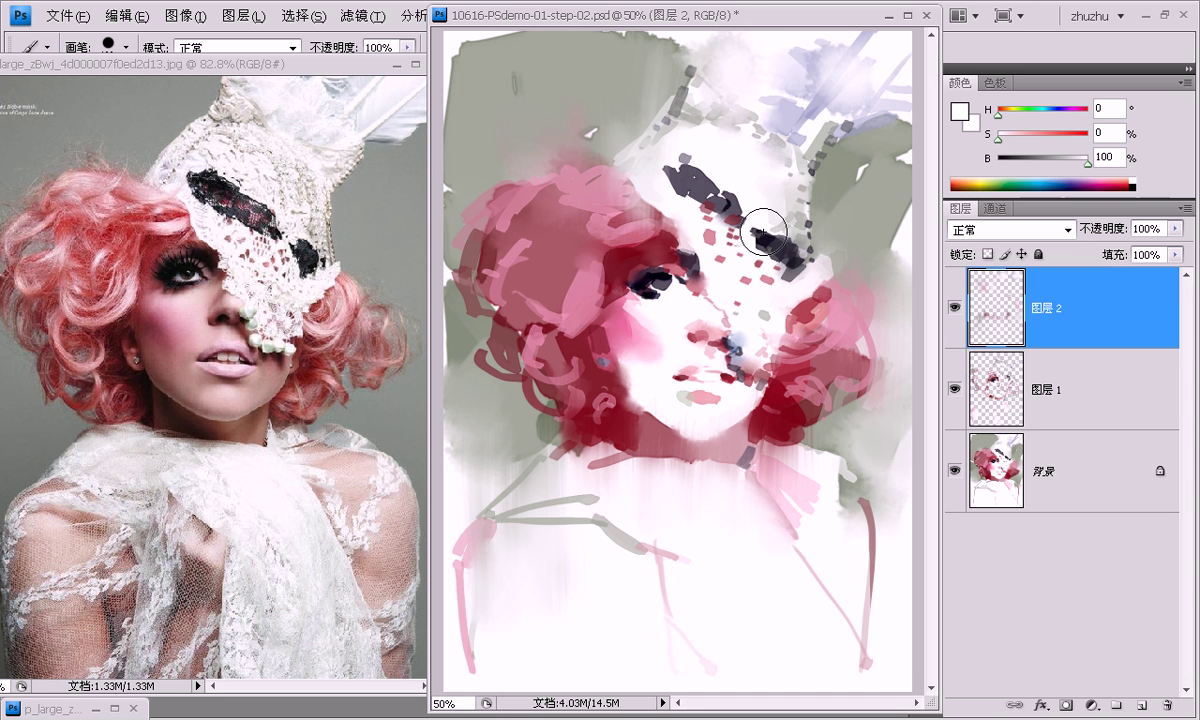
left_click_drag(754, 212, 758, 208)
On a new Layer 3, paint sampled grey-green lace texture over the headpiece and beside the nose.
left_click(1142, 706)
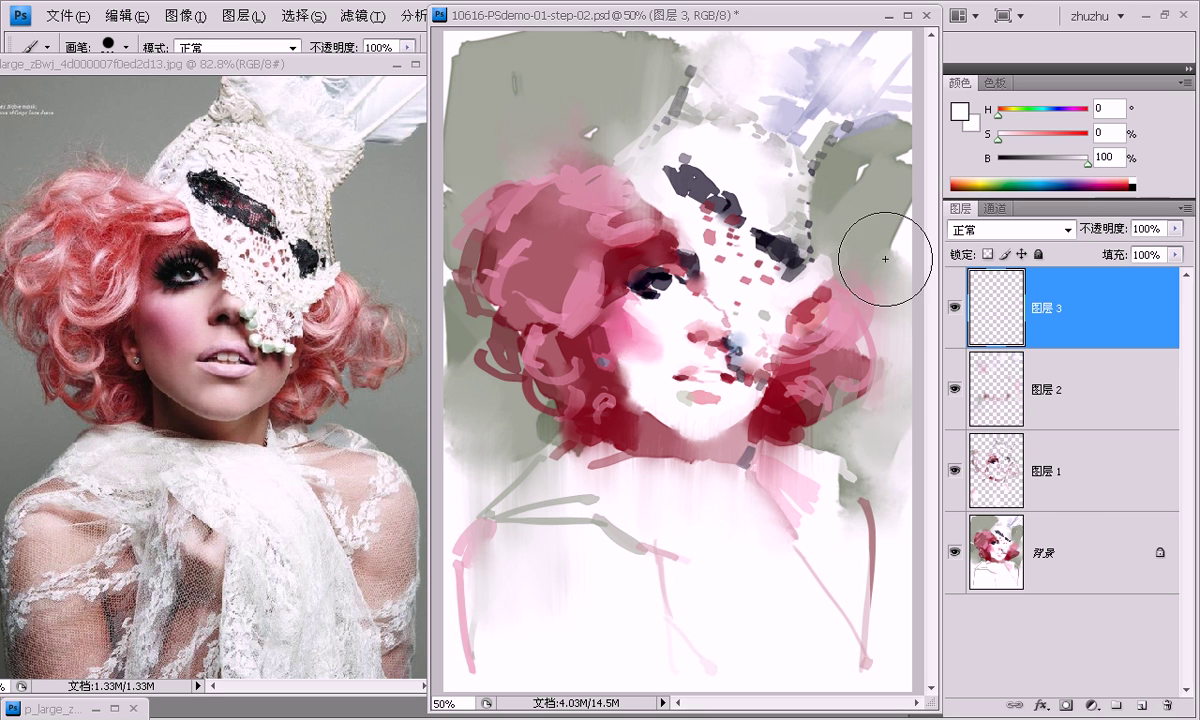
left_click(830, 186, "alt")
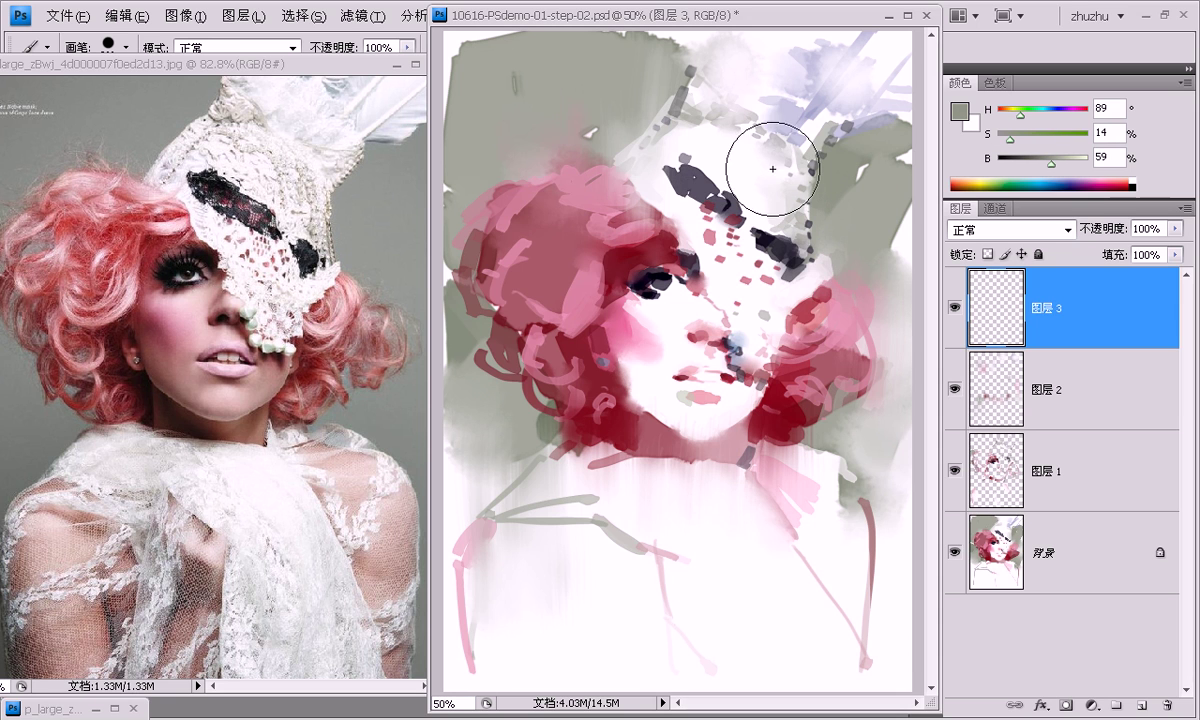
left_click_drag(713, 134, 798, 222)
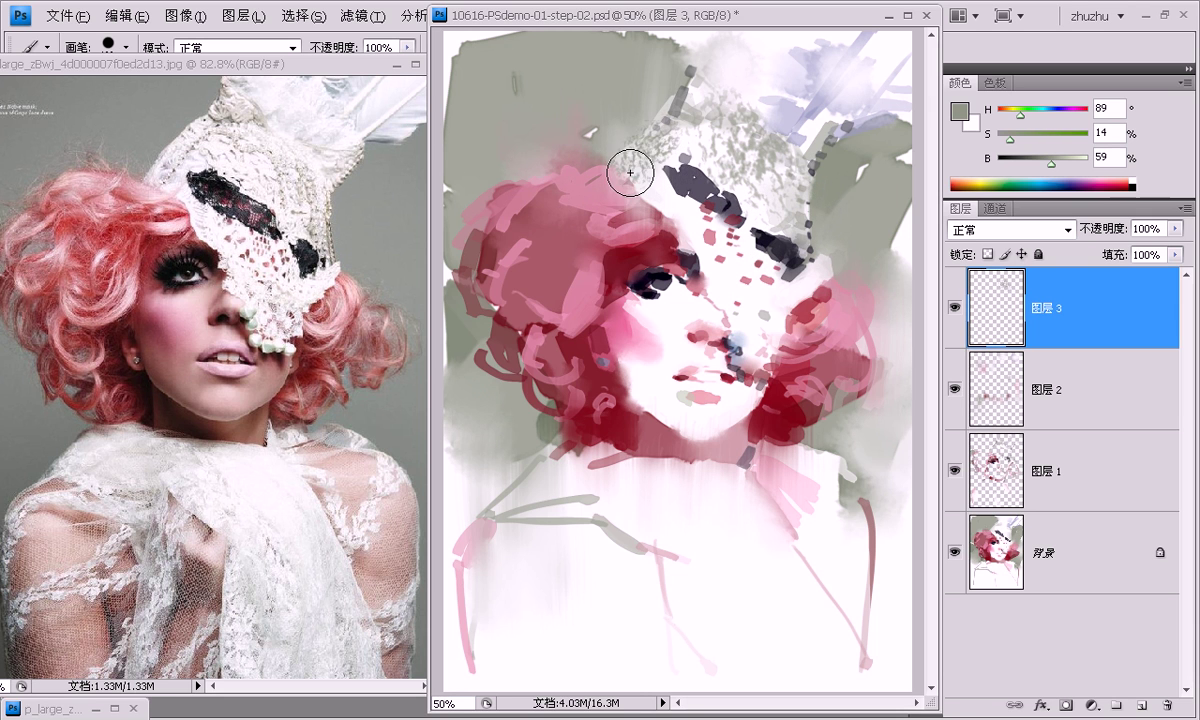
left_click_drag(680, 362, 714, 342)
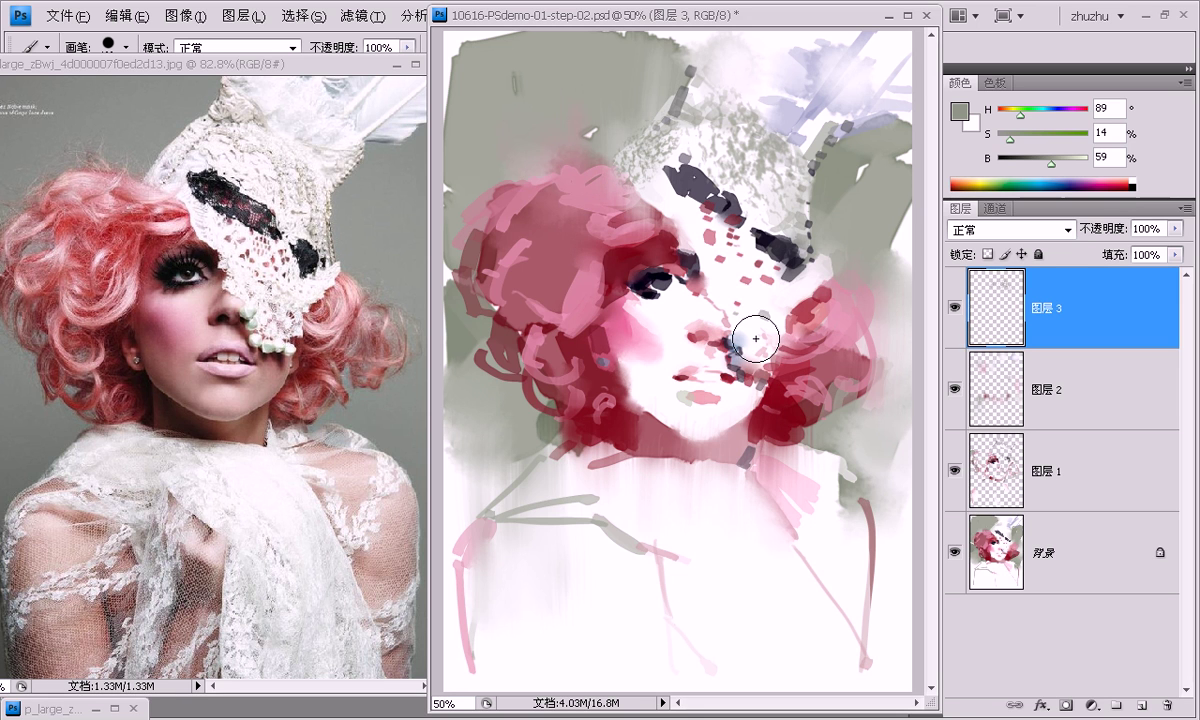
mouse_move(742, 316)
left_mouse_down()
mouse_move(763, 350)
mouse_move(740, 340)
left_mouse_up()
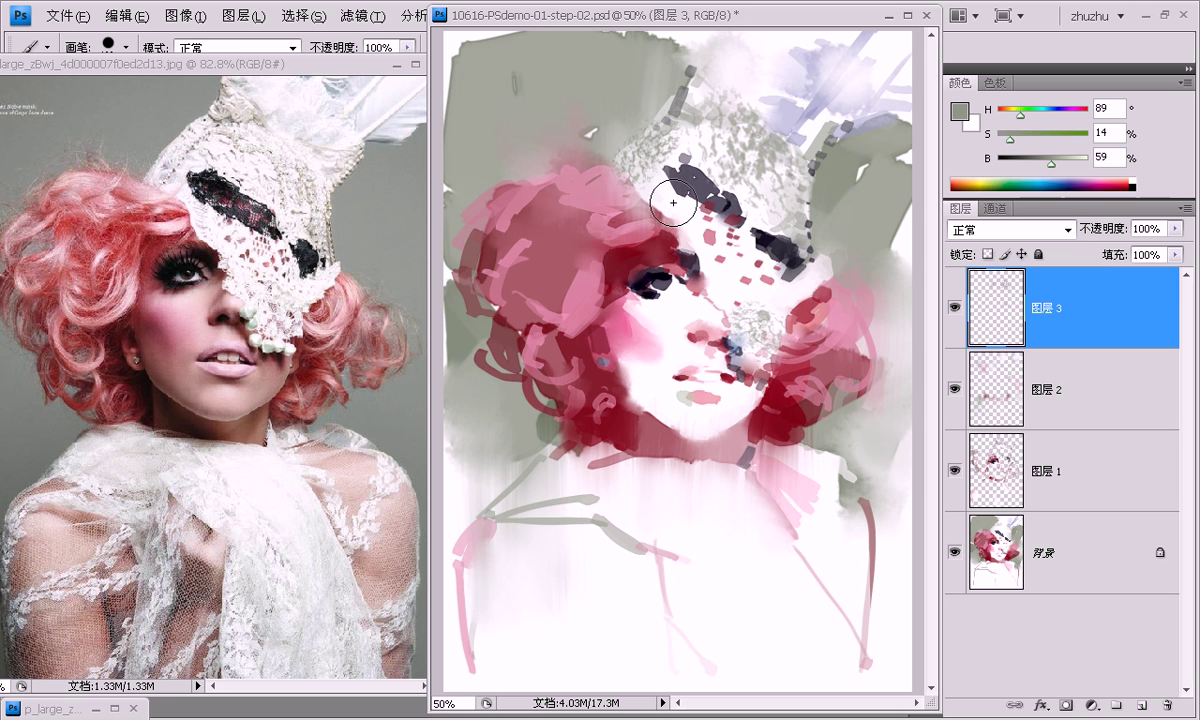
With a smaller 30% eraser, fade the Layer 3 lace texture on the headpiece and beside the nose.
key("e")
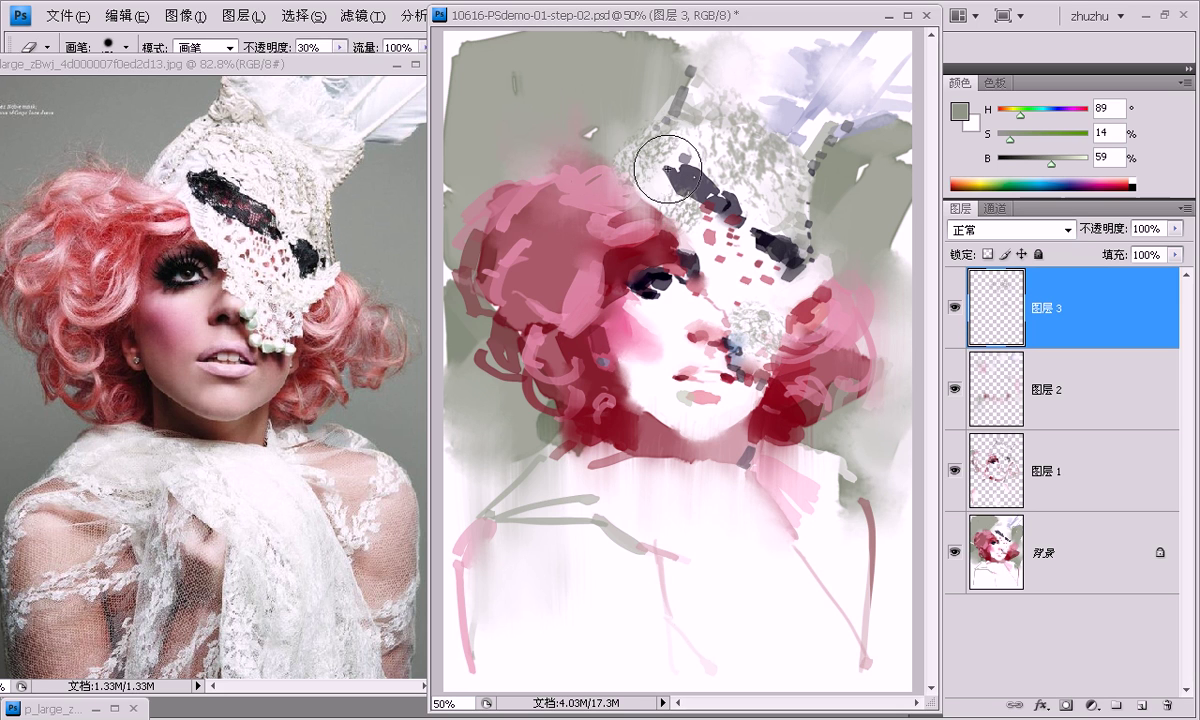
key("bracketleft")
key("bracketleft")
key("bracketleft")
mouse_move(670, 148)
left_mouse_down()
mouse_move(631, 177)
mouse_move(672, 190)
mouse_move(755, 313)
mouse_move(749, 326)
mouse_move(763, 327)
left_mouse_up()
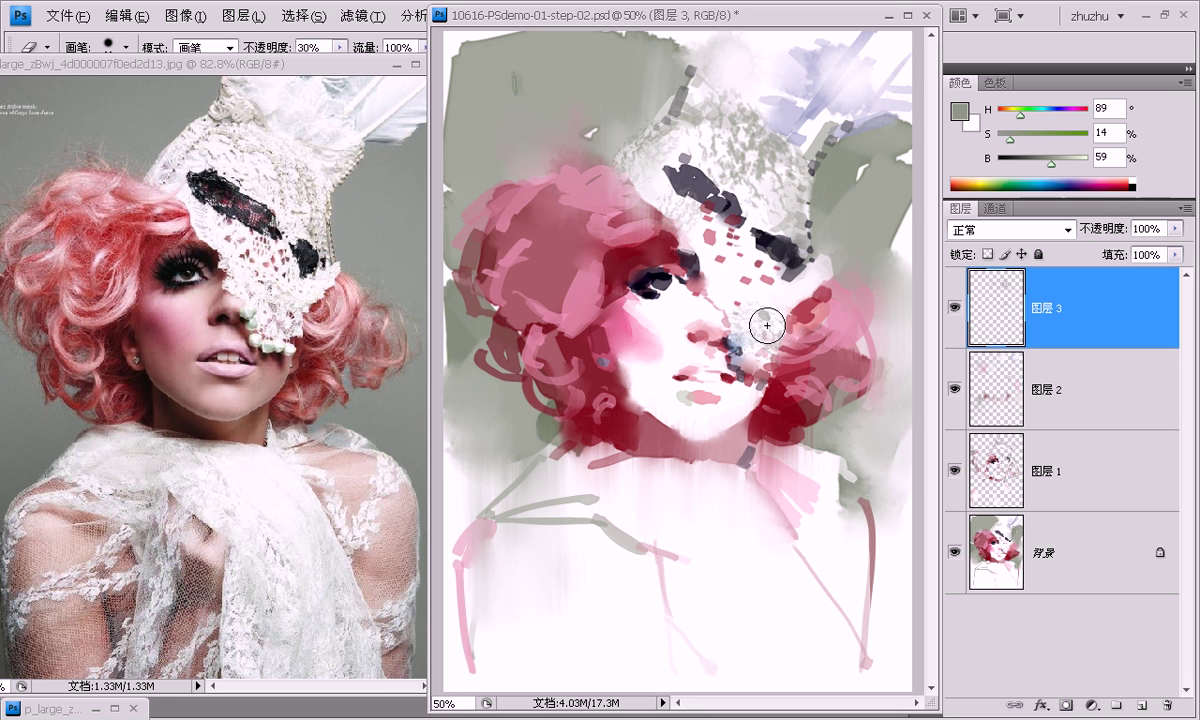
left_click_drag(702, 182, 733, 205)
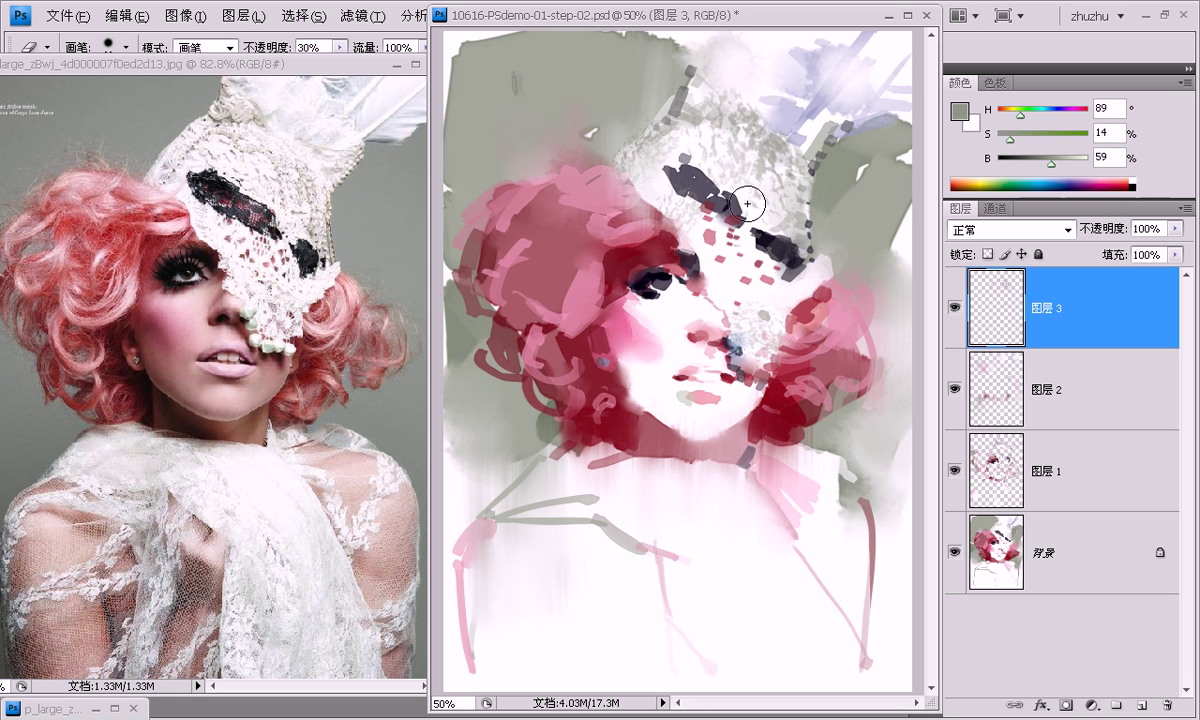
left_click_drag(741, 127, 745, 126)
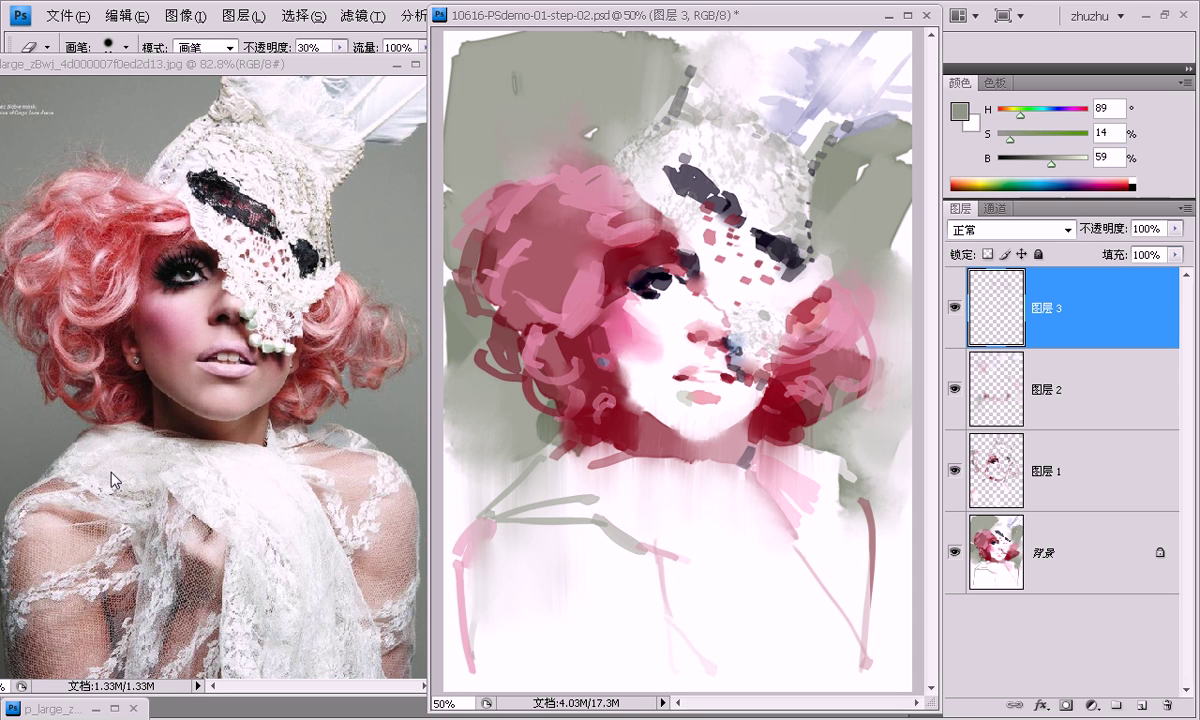
Switch to the brush with the Z-◆特效 90 塑料包装 plastic-wrap texture preset.
key("b")
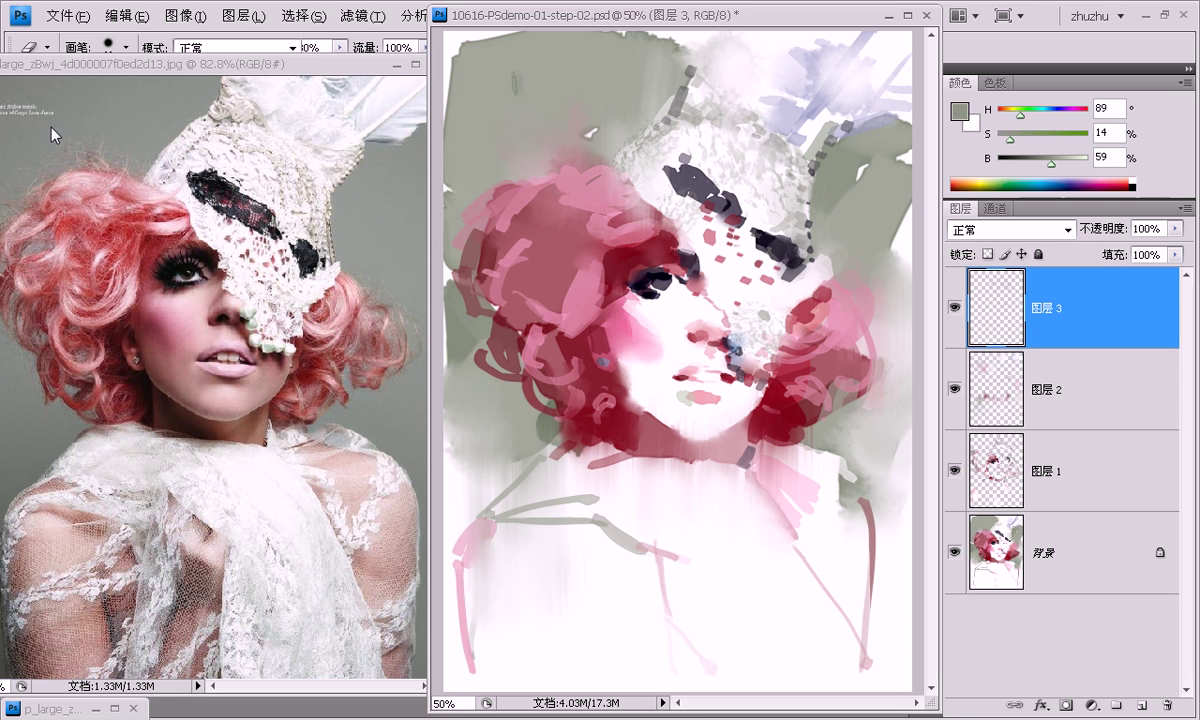
left_click(46, 46)
scroll(285, 225, "down", 1)
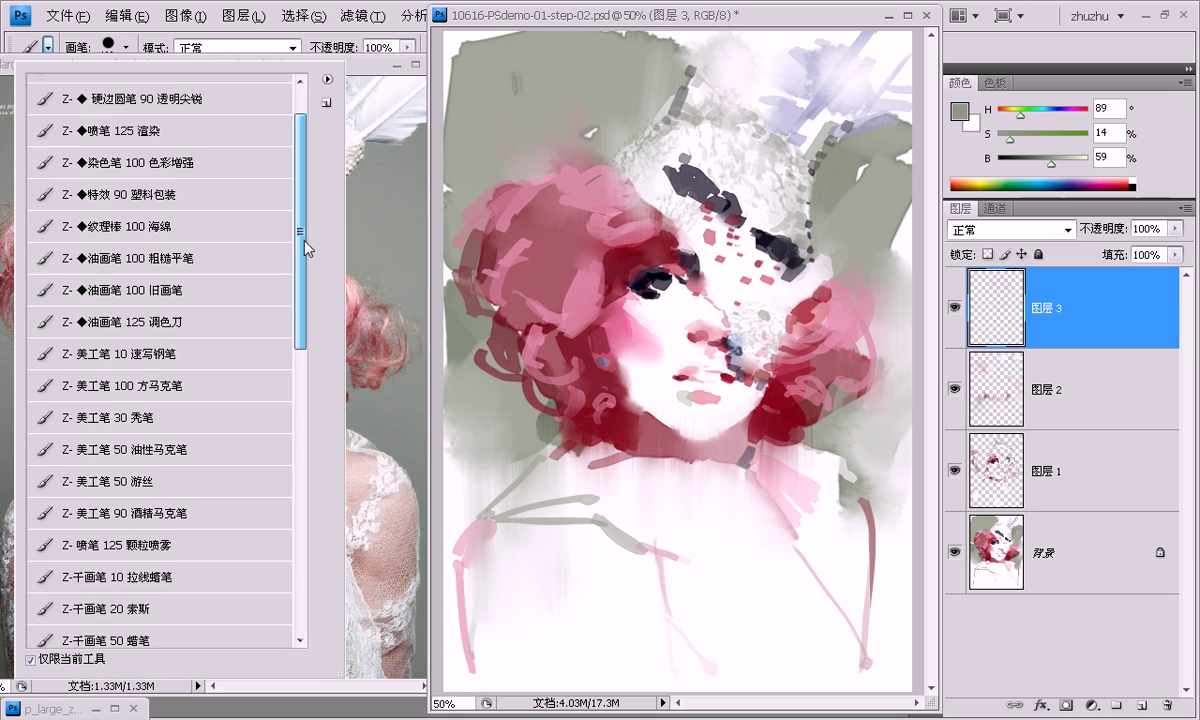
scroll(285, 226, "up", 1)
left_click(156, 226)
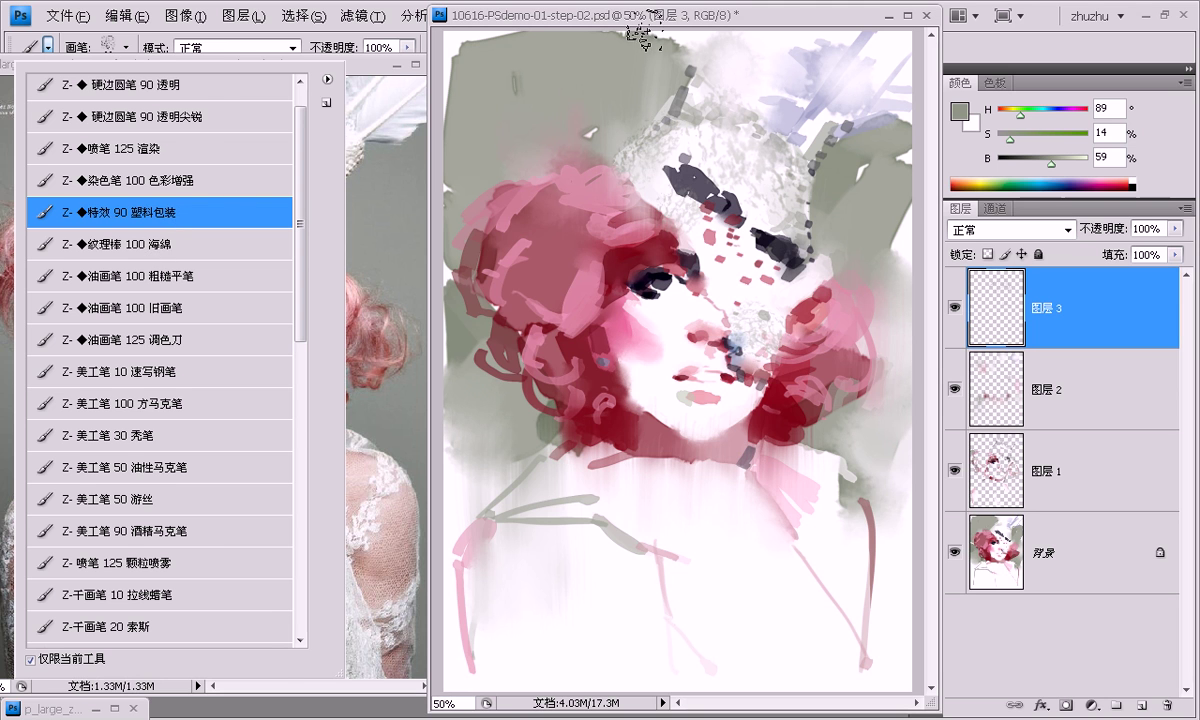
left_click(500, 110)
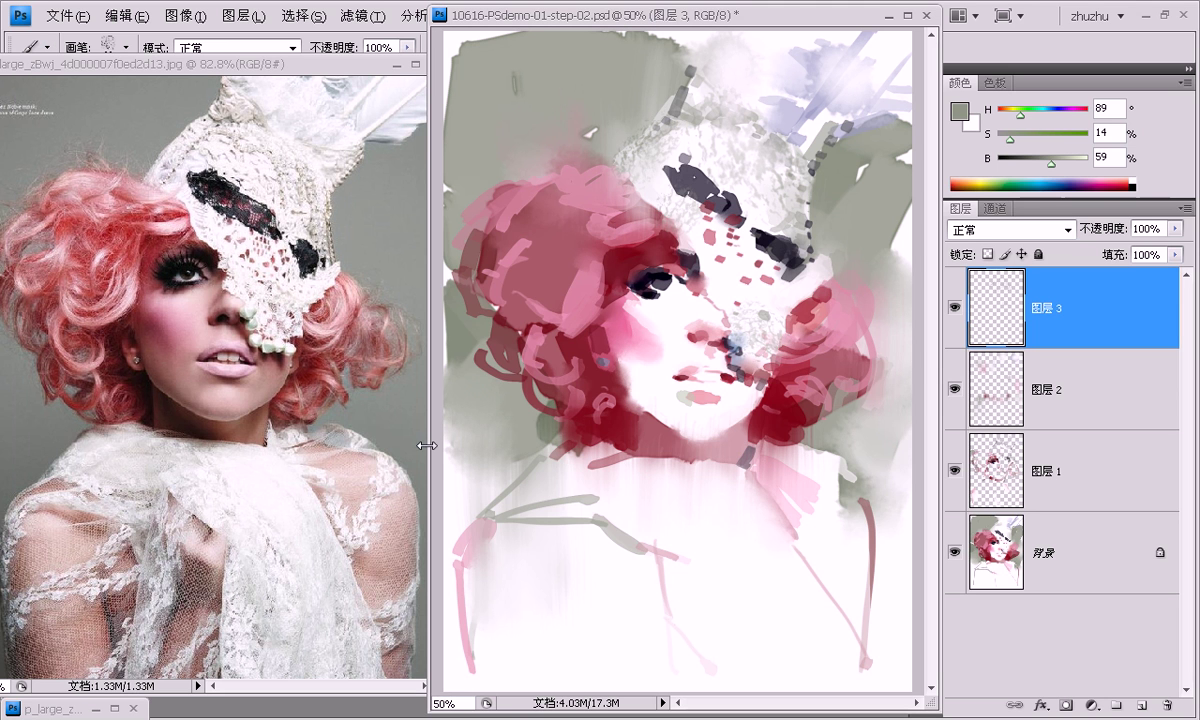
Paint sampled pink and light pink textured strokes along the left and right collar.
left_click(610, 456, "alt")
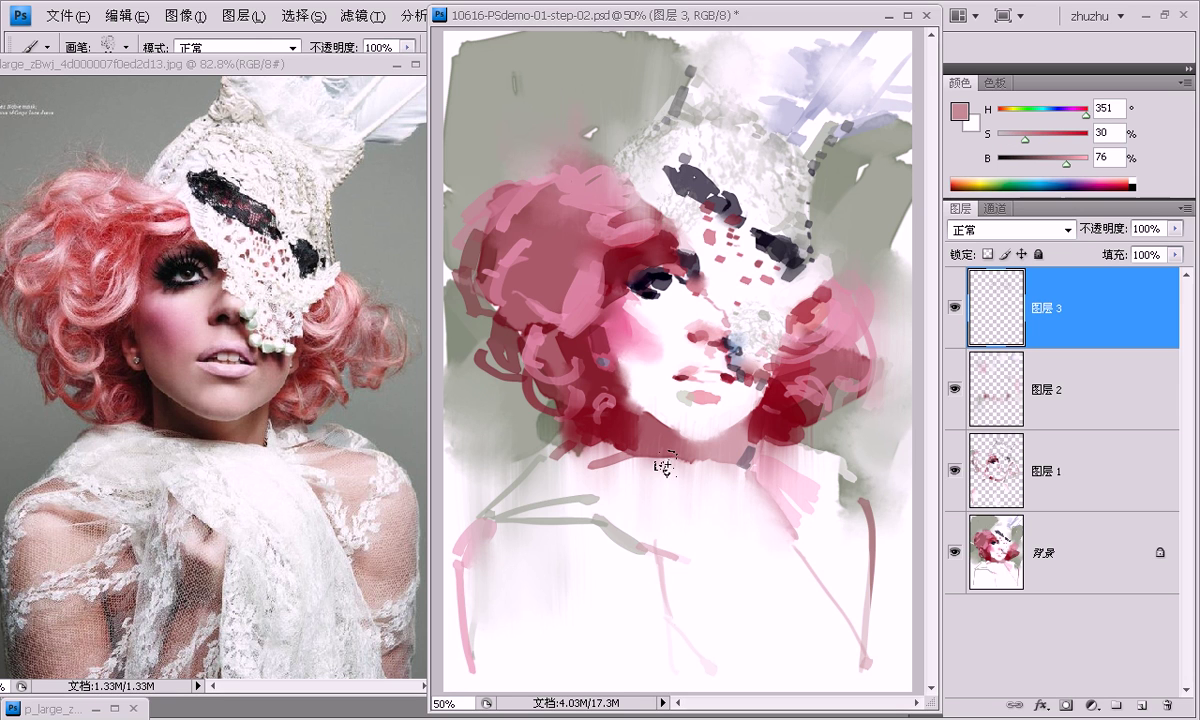
left_click_drag(495, 521, 657, 471)
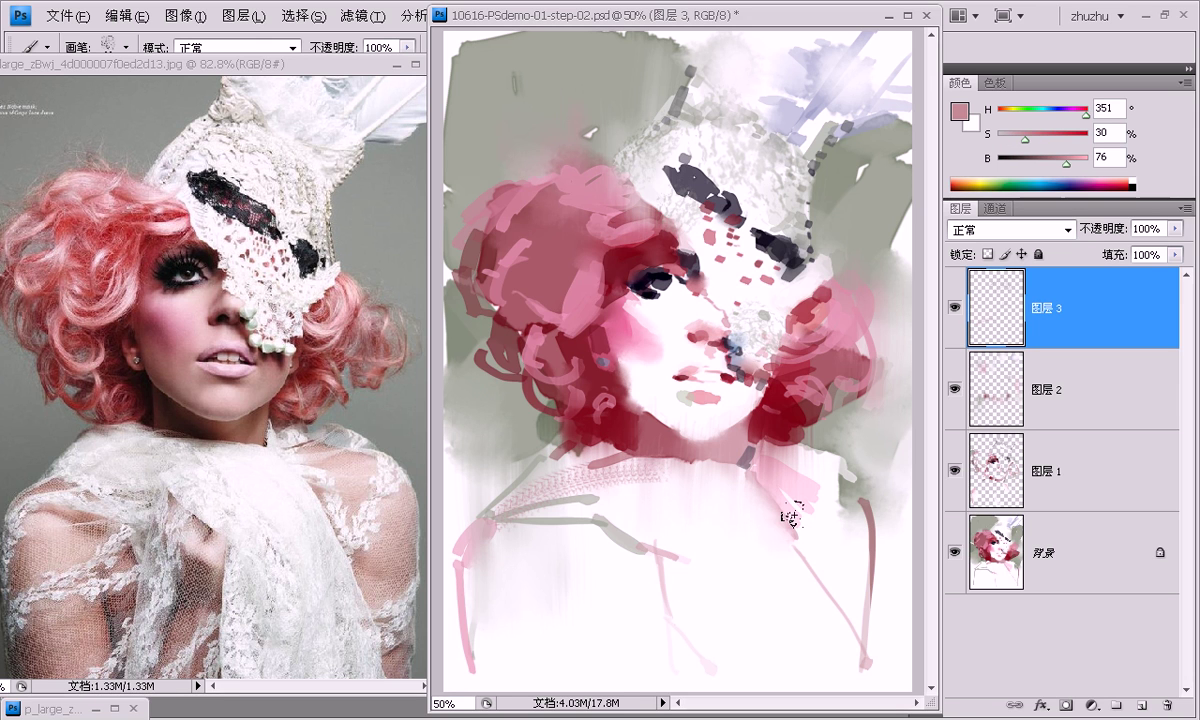
left_click(662, 543, "alt")
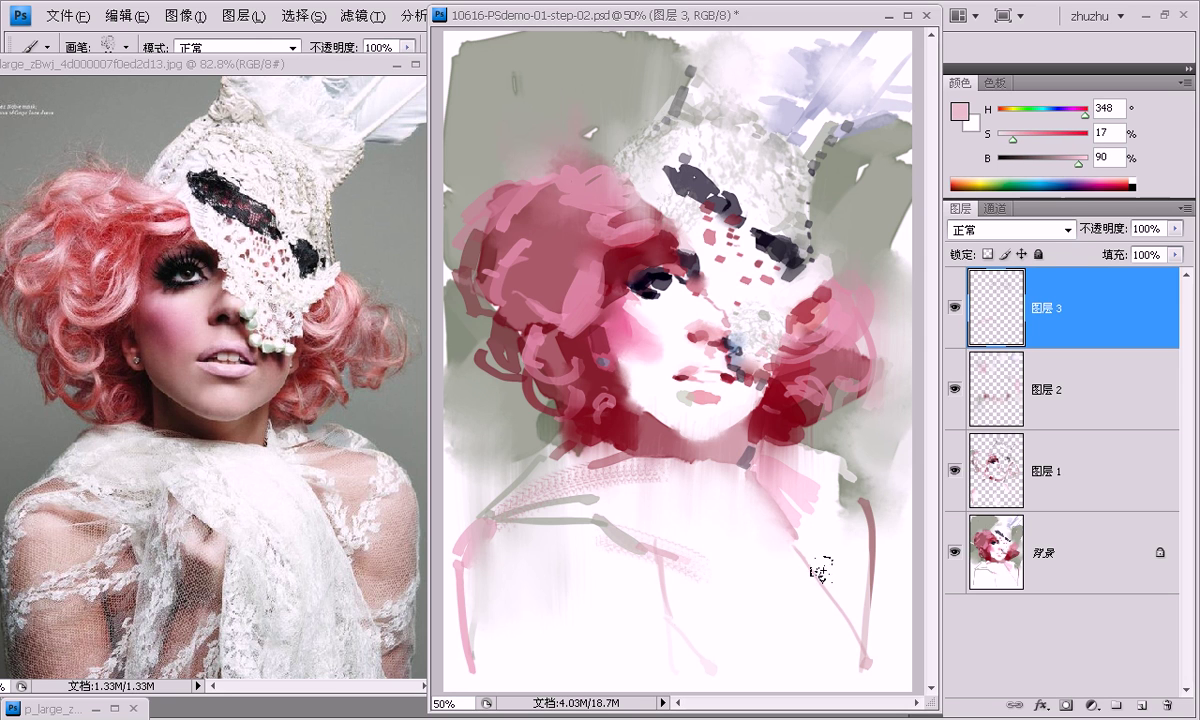
left_click_drag(790, 535, 858, 622)
left_click(800, 510, "alt")
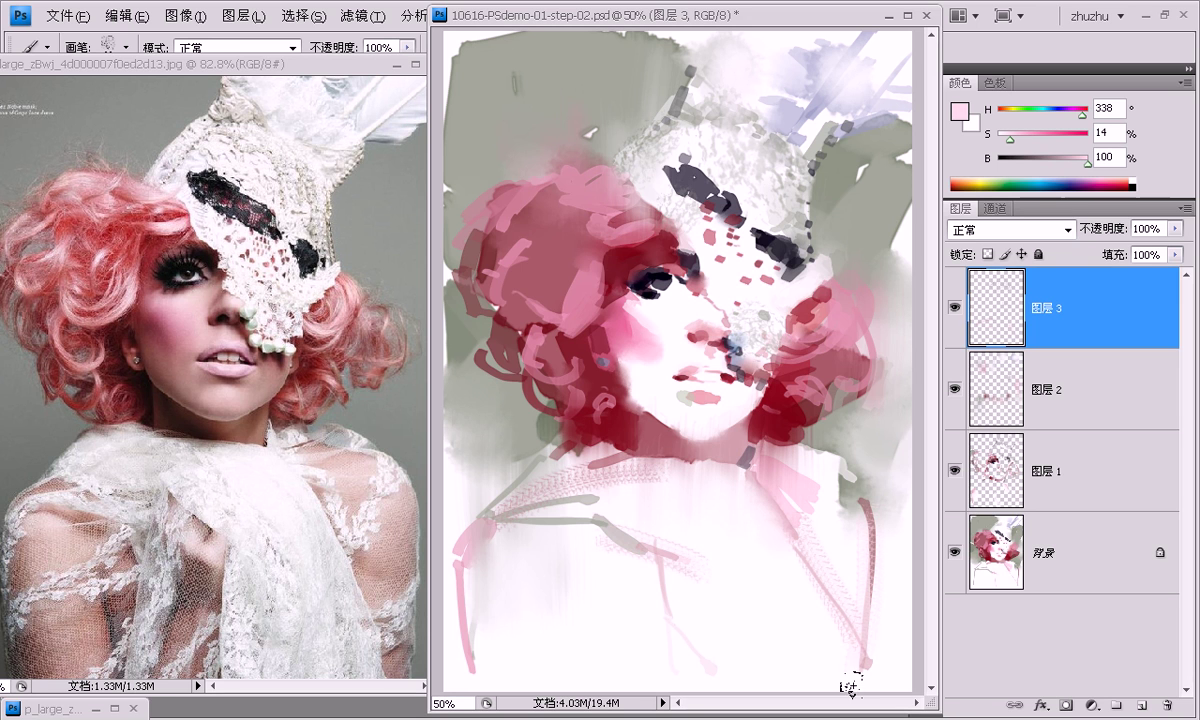
left_click(476, 541, "alt")
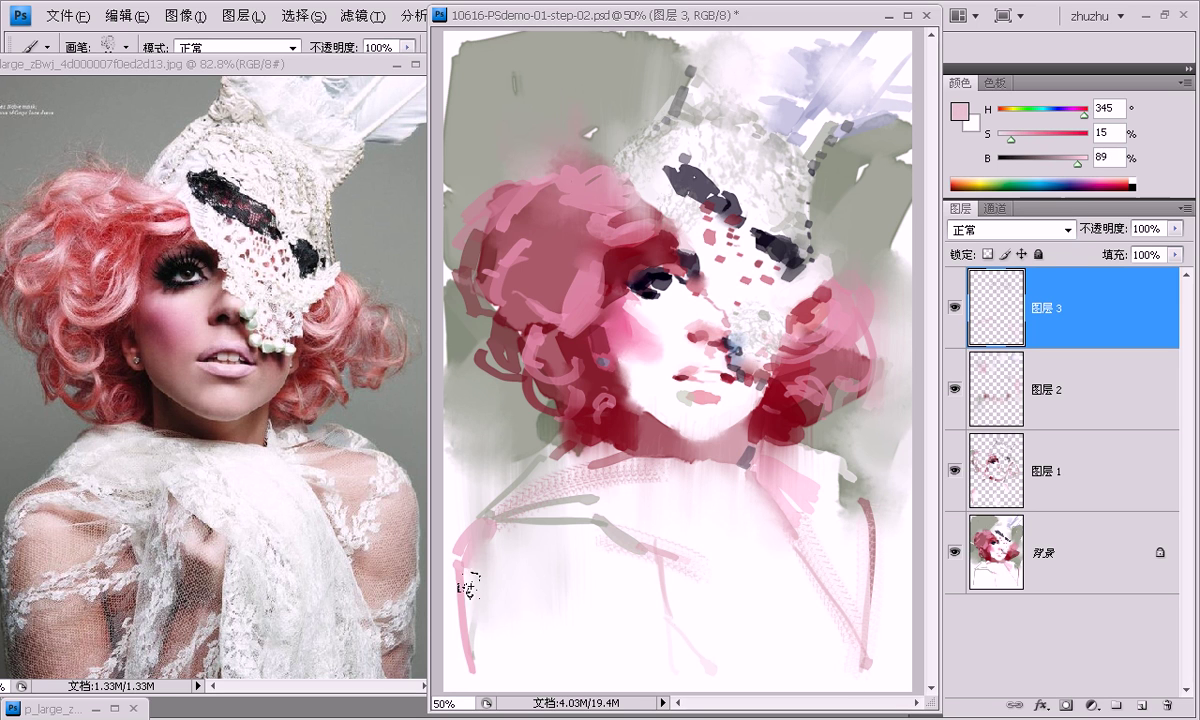
left_click_drag(528, 548, 605, 512)
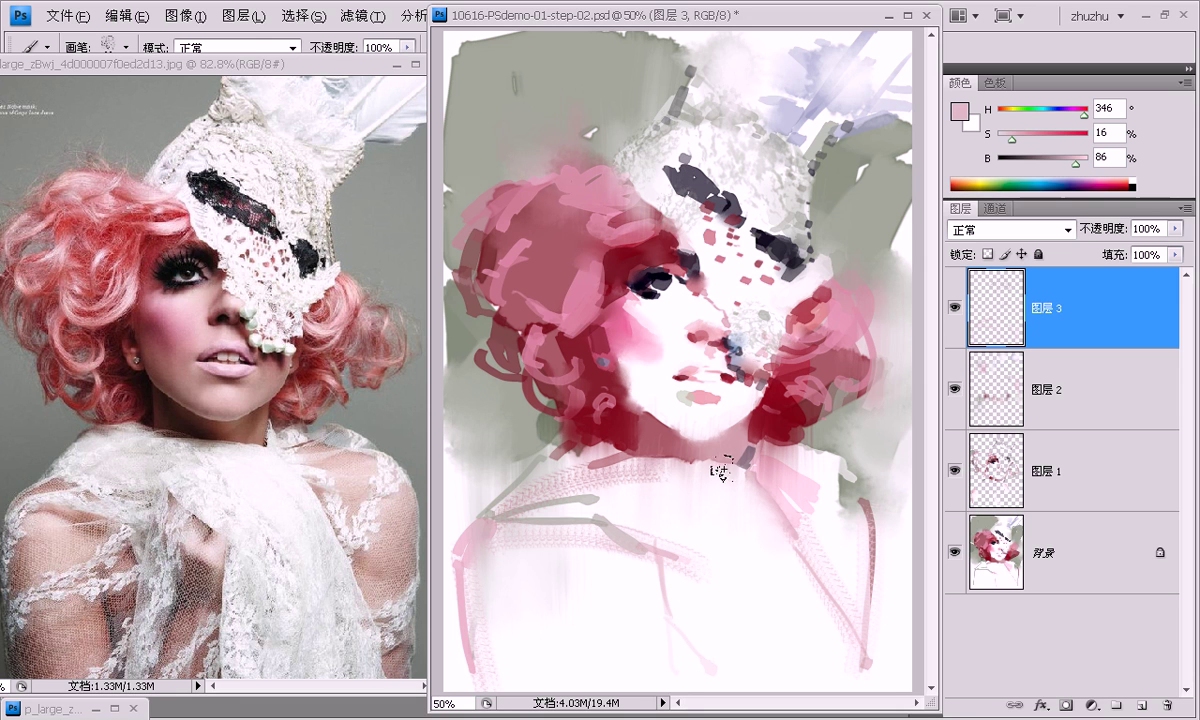
Sample the dark grey-purple and extend the dark lace patch beside the eye.
left_click(700, 464, "alt")
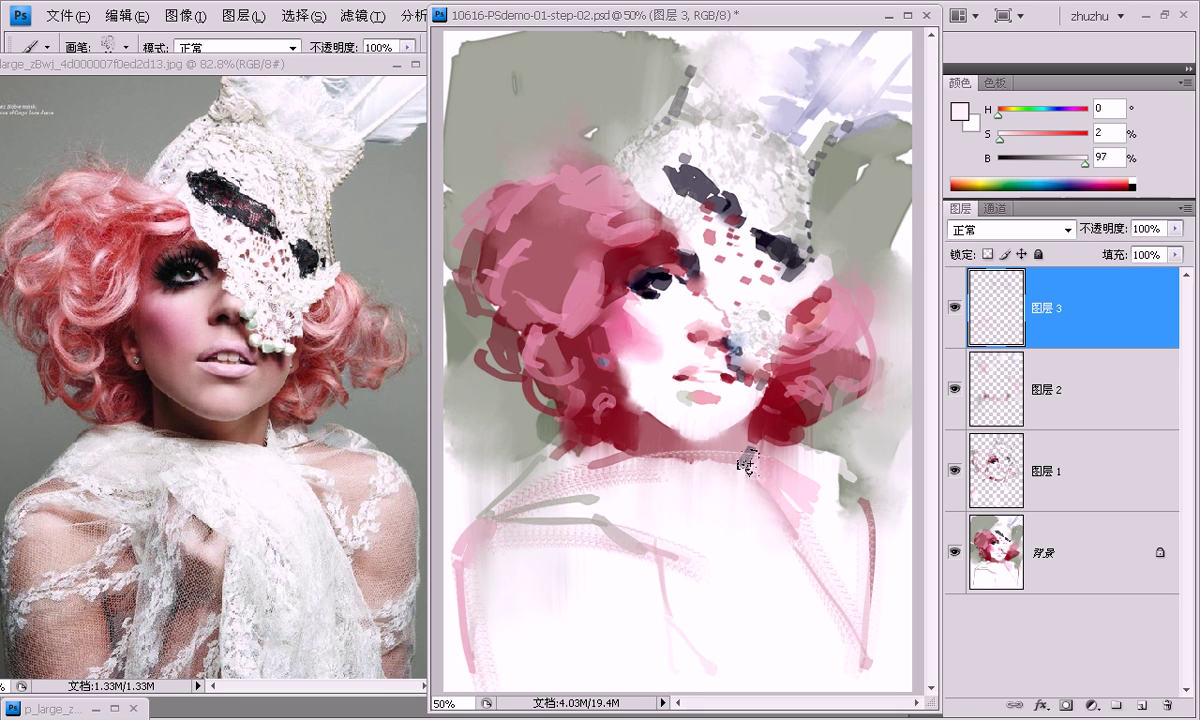
left_click(722, 513, "alt")
left_click(526, 480, "alt")
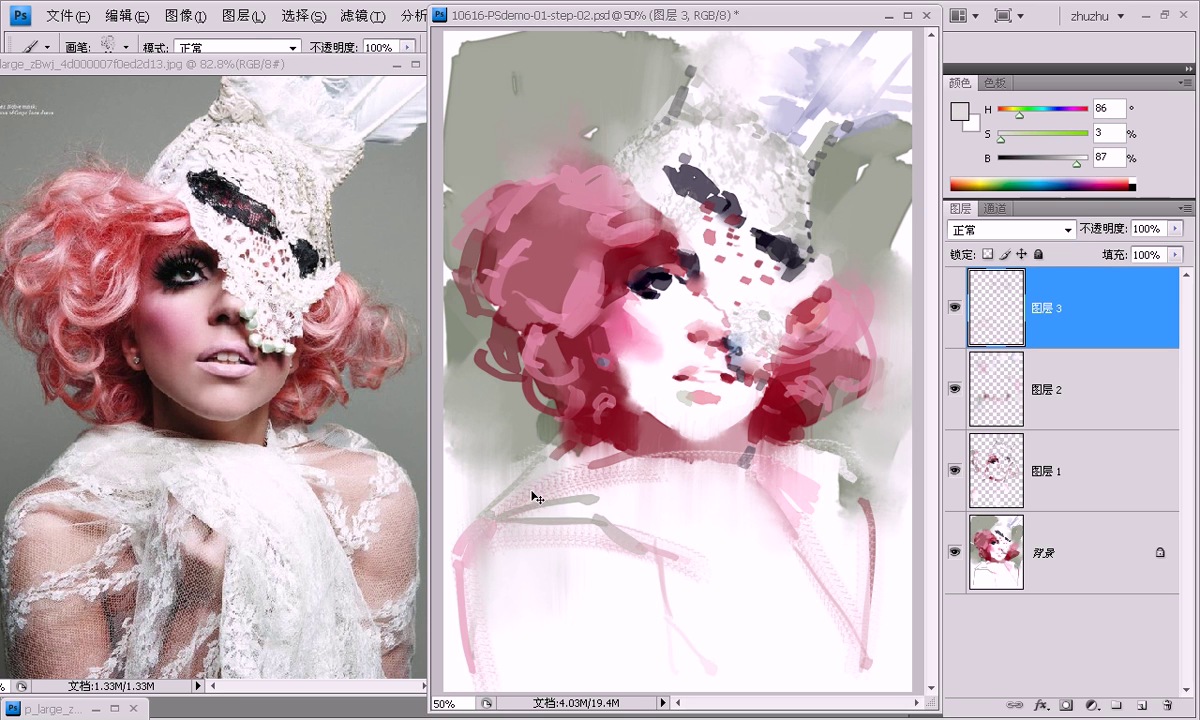
left_click(890, 100, "alt")
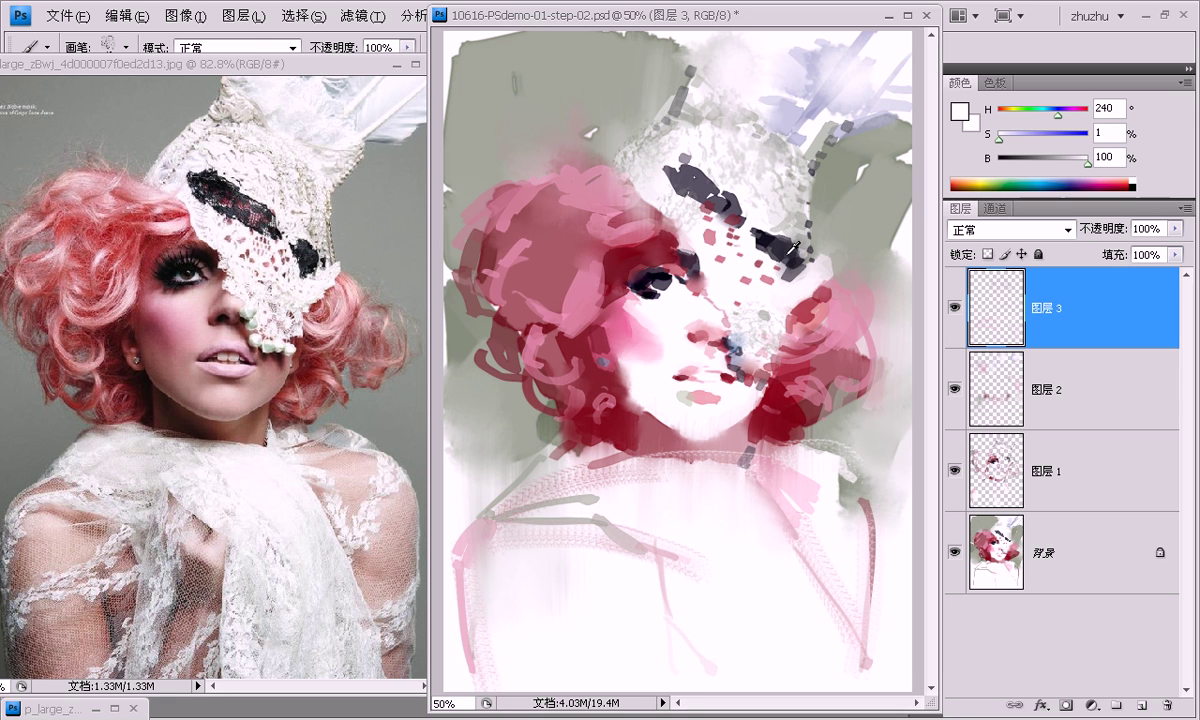
left_click(795, 245, "alt")
left_click_drag(664, 172, 689, 207)
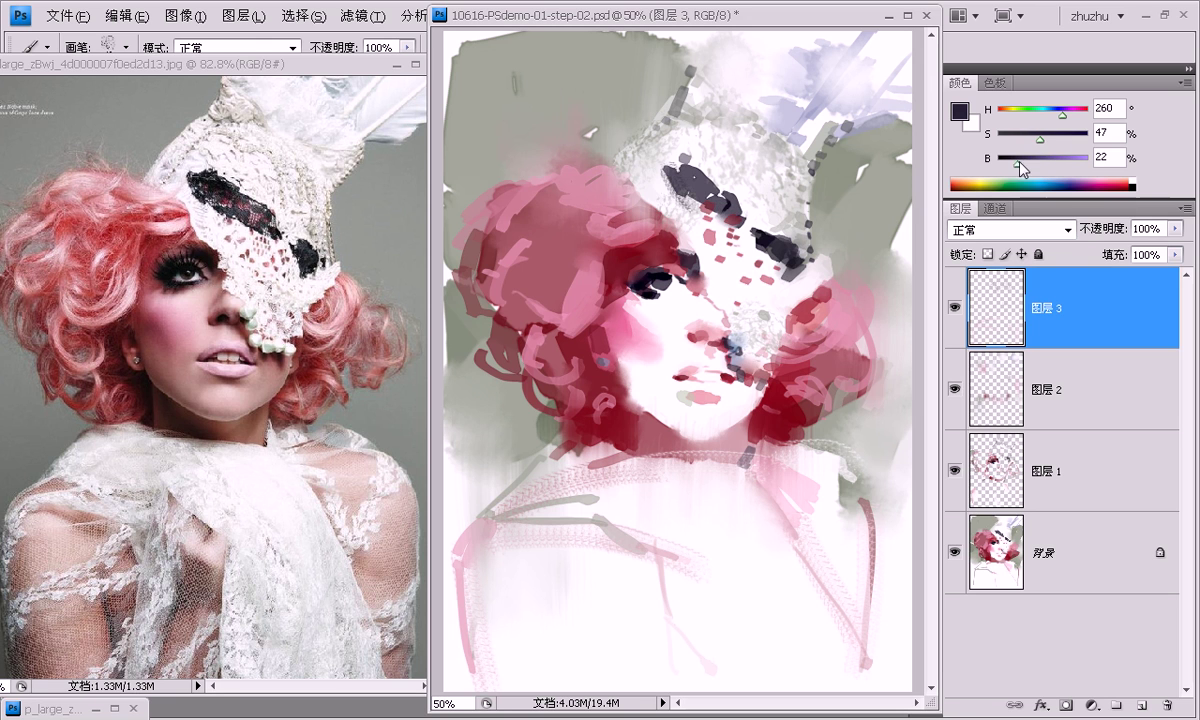
mouse_move(684, 157)
left_mouse_down()
mouse_move(660, 185)
mouse_move(640, 165)
mouse_move(670, 172)
mouse_move(640, 198)
mouse_move(712, 222)
left_mouse_up()
left_click_drag(791, 263, 781, 272)
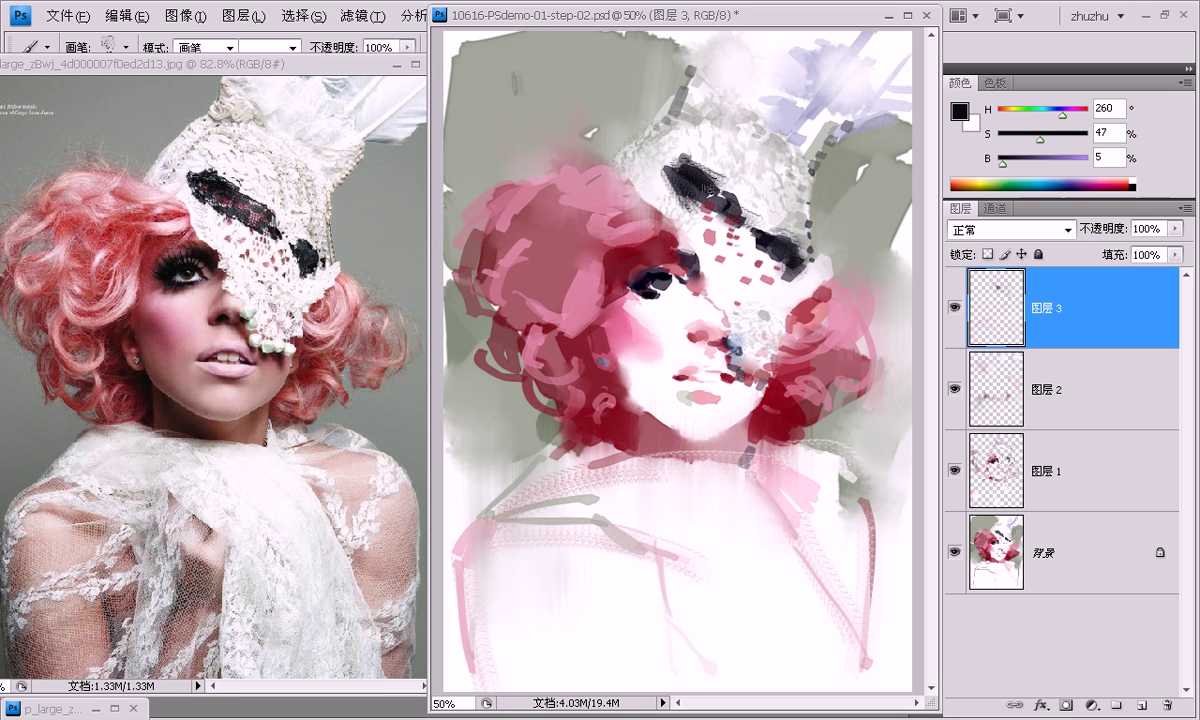
Erase at 30% opacity to lighten strokes below the hair and at the lower-left edge.
key("e")
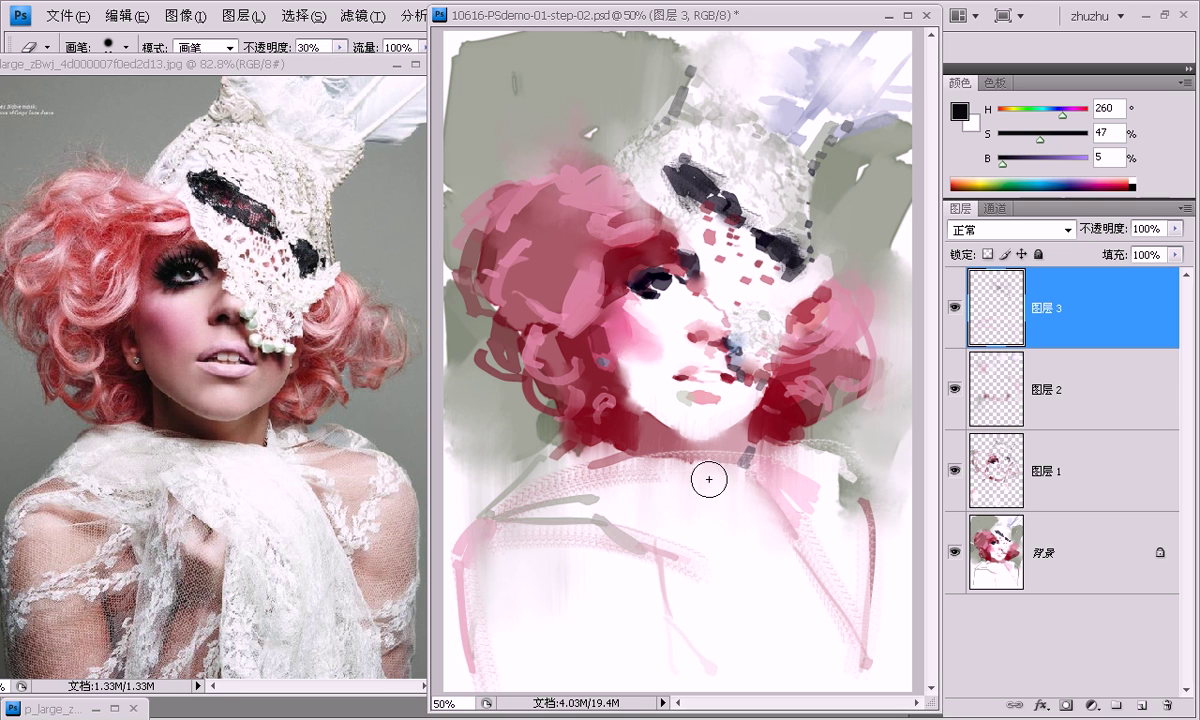
mouse_move(745, 456)
left_mouse_down()
mouse_move(839, 454)
mouse_move(796, 487)
left_mouse_up()
mouse_move(486, 617)
left_mouse_down()
mouse_move(477, 664)
mouse_move(495, 664)
left_mouse_up()
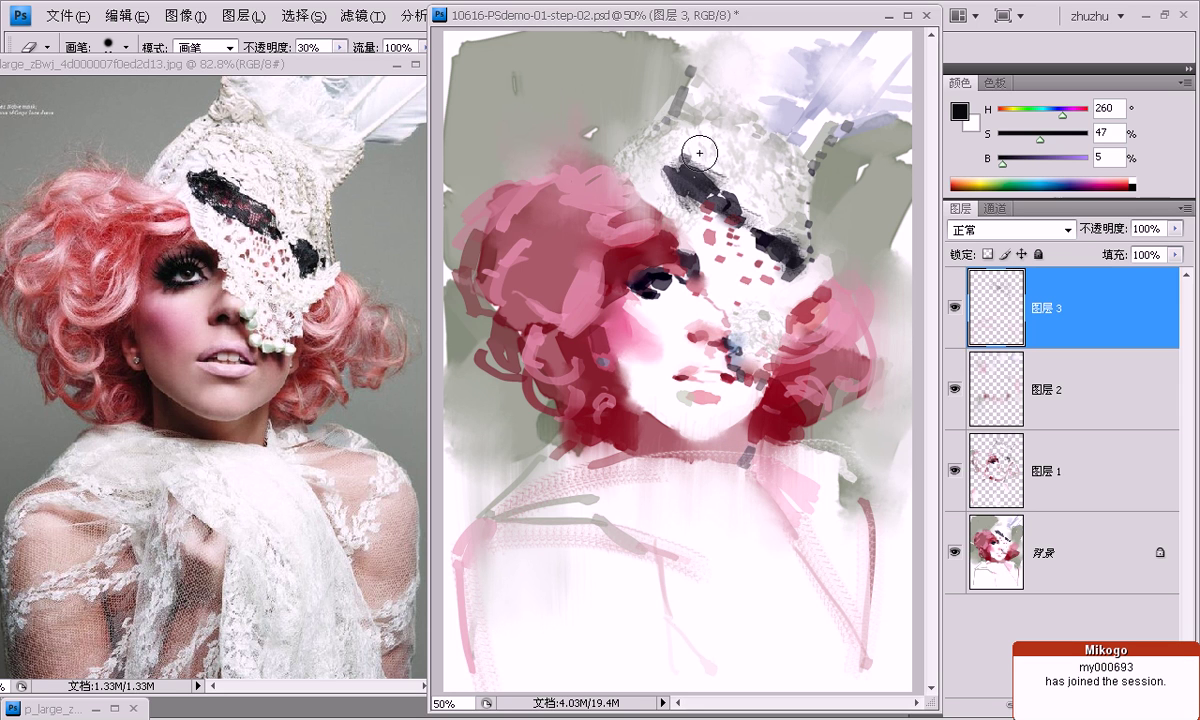
Switch to the brush with the Z-油画笔 200 脏画笔 dirty oil-paint preset.
key("b")
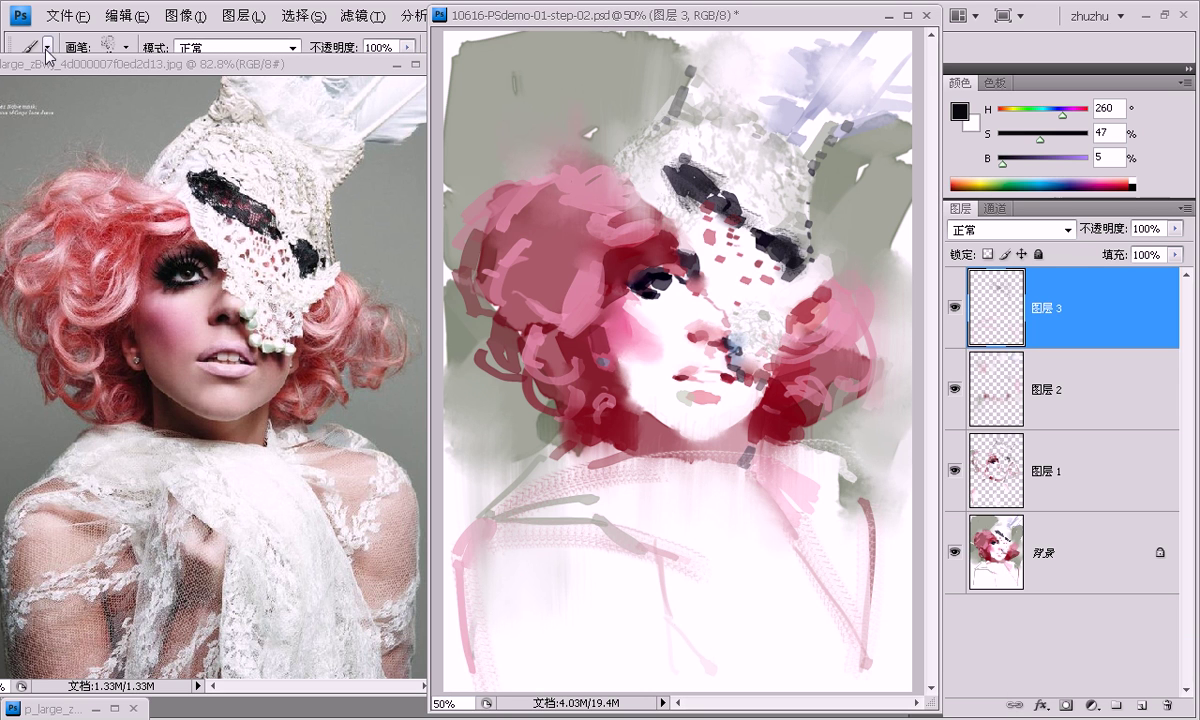
left_click(47, 47)
left_click_drag(300, 300, 300, 590)
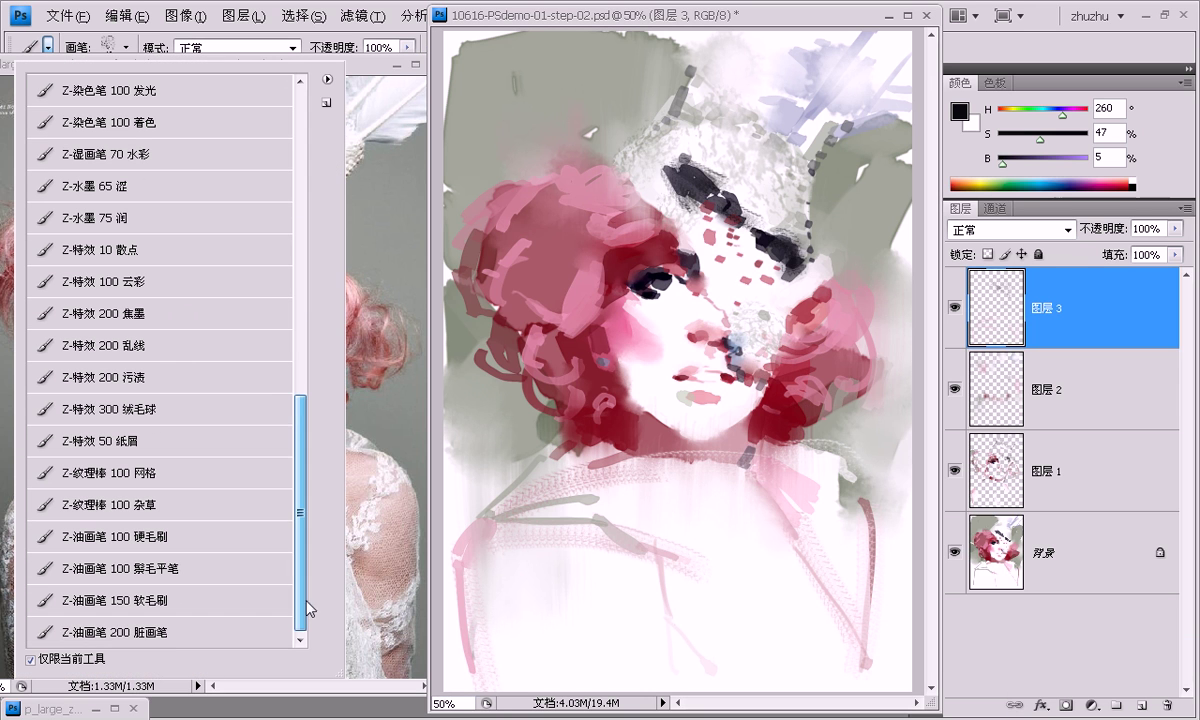
left_click(165, 632)
left_click(643, 22)
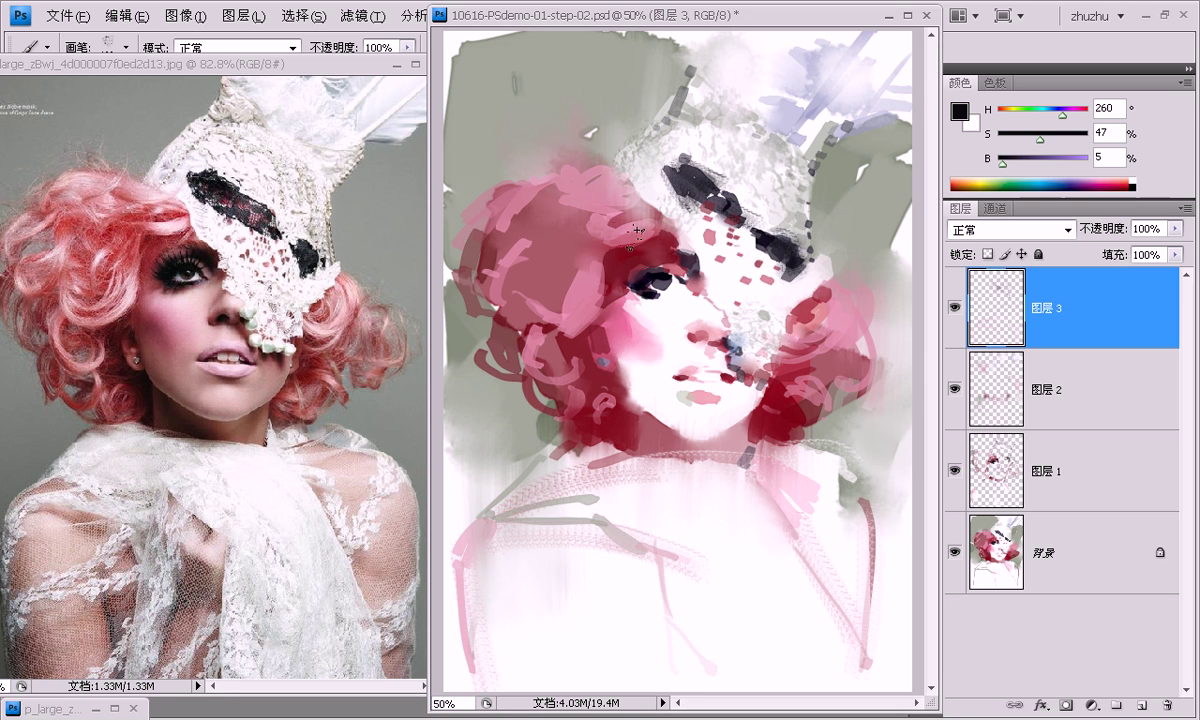
Paint sampled dark red and light pink curls across the upper hair, undoing one stray dab.
left_click(598, 285, "alt")
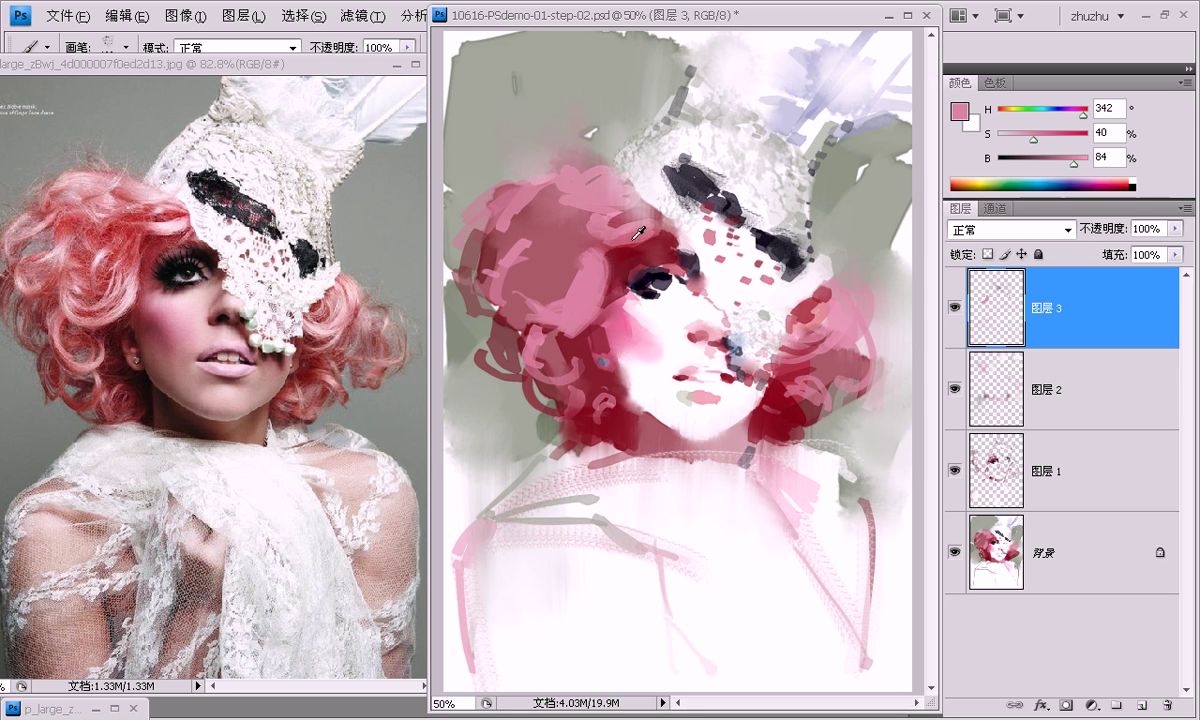
left_click(633, 250, "alt")
left_click_drag(594, 220, 634, 218)
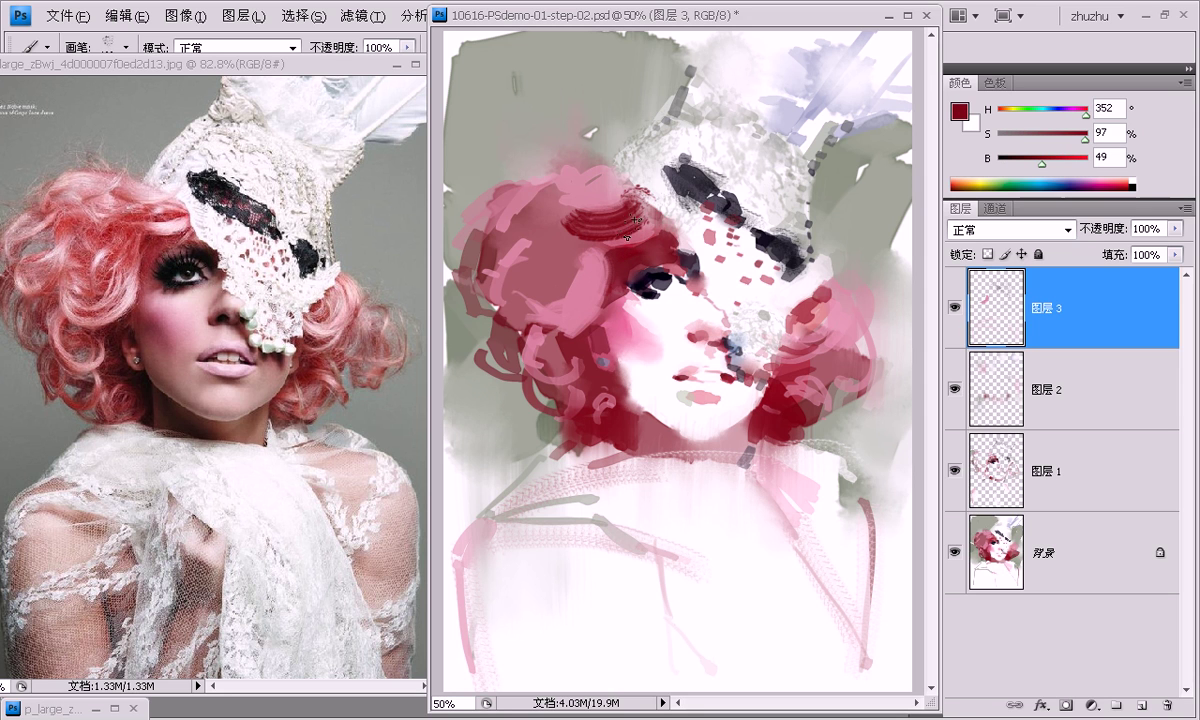
left_click(540, 175, "alt")
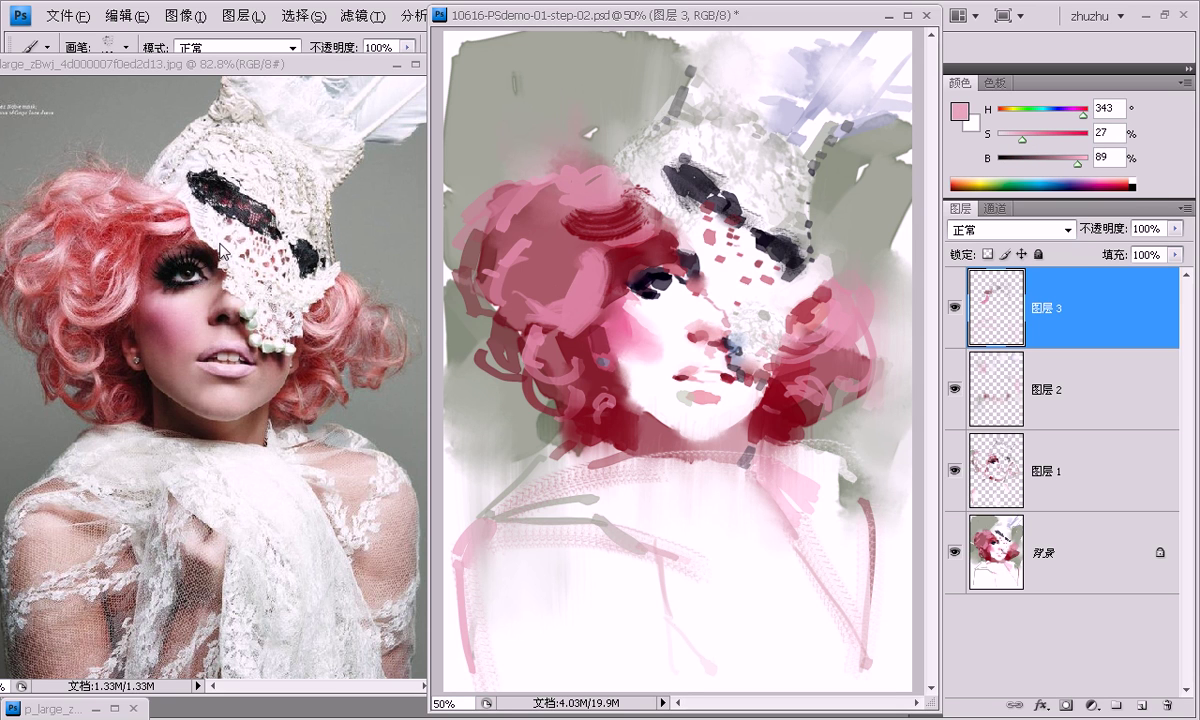
left_click_drag(513, 181, 563, 195)
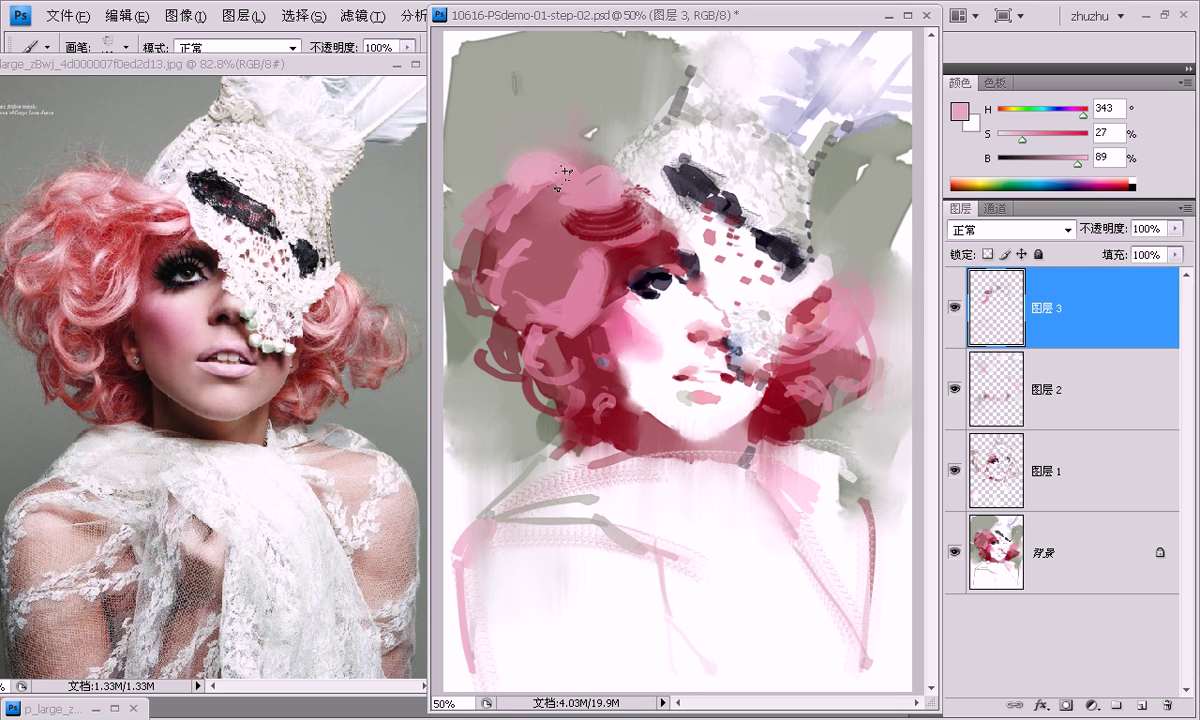
left_click(595, 232, "alt")
left_click_drag(505, 245, 516, 272)
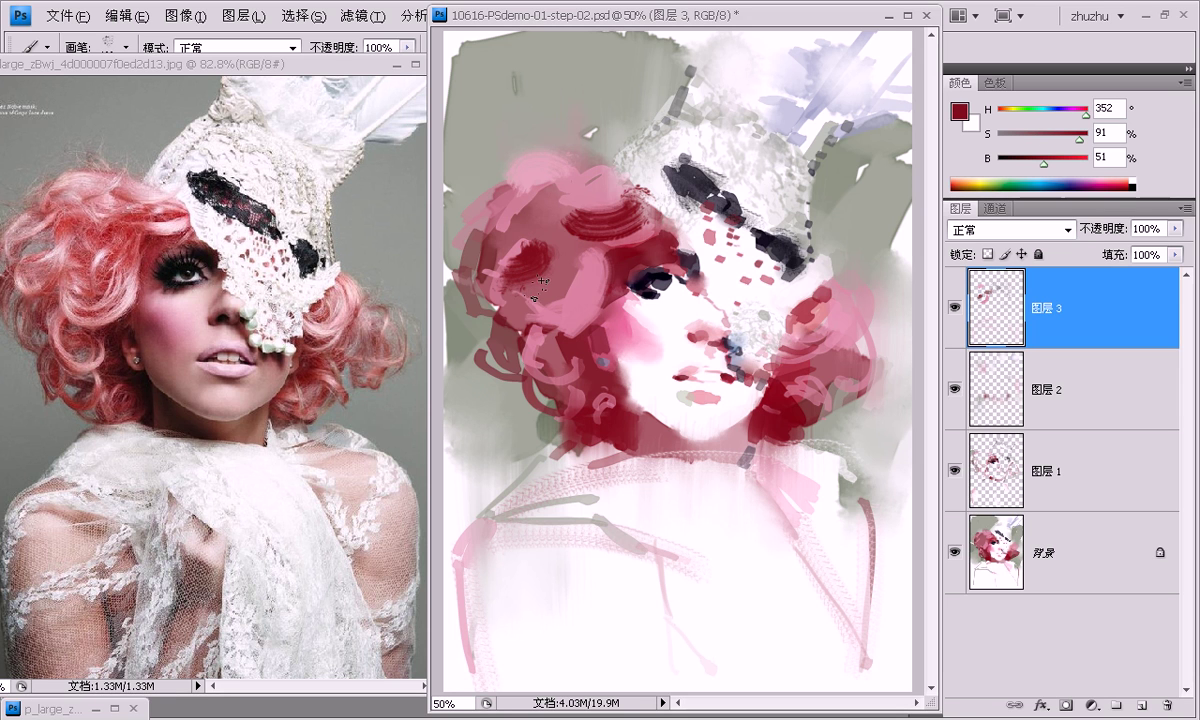
key("ctrl+z")
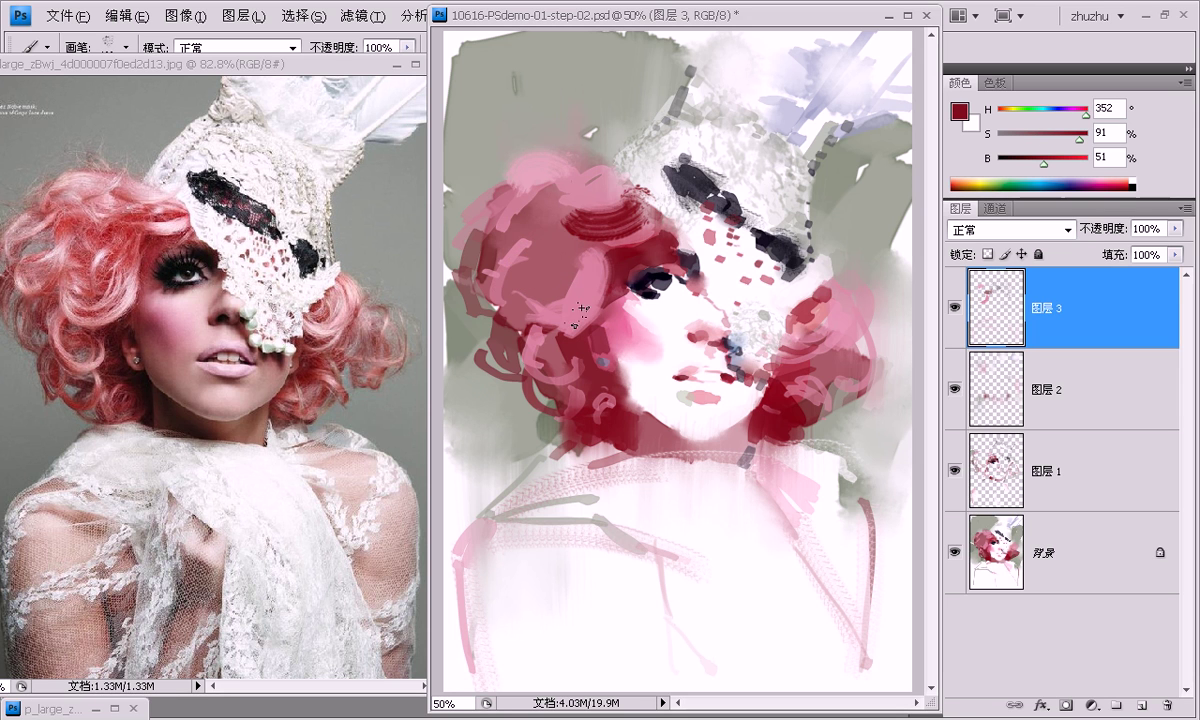
Paint dark red and light pink curl strokes on the right side of the hair.
left_click(534, 343, "alt")
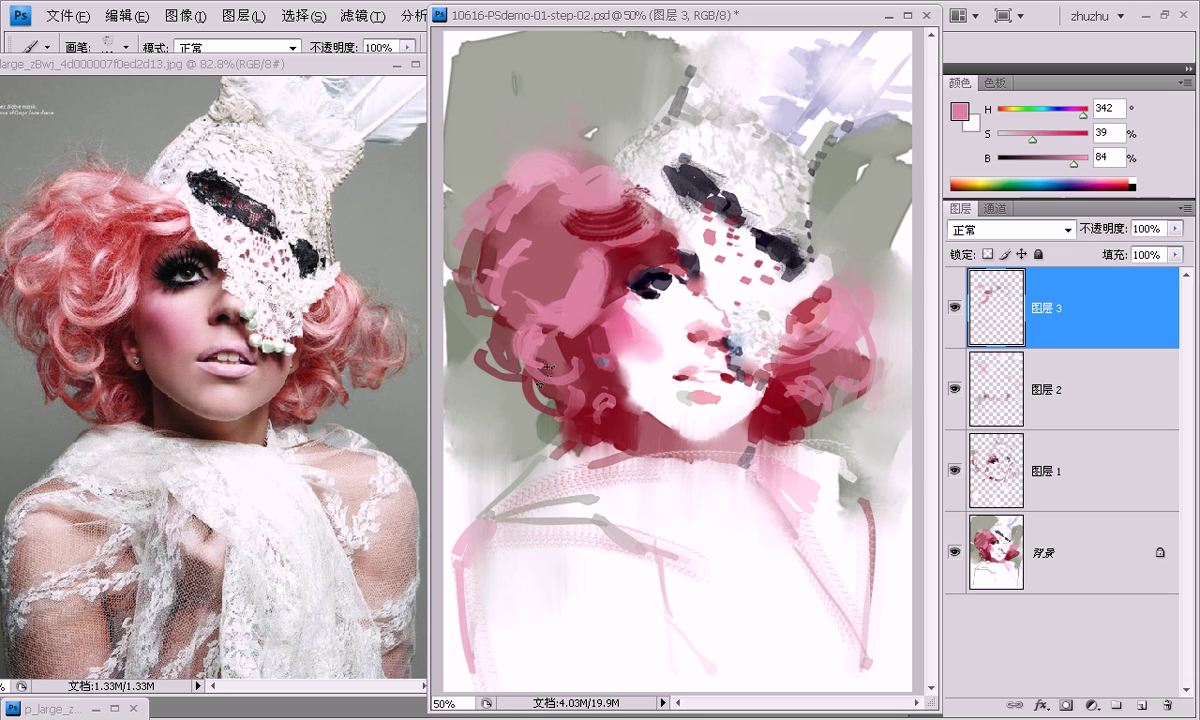
left_click(566, 344, "alt")
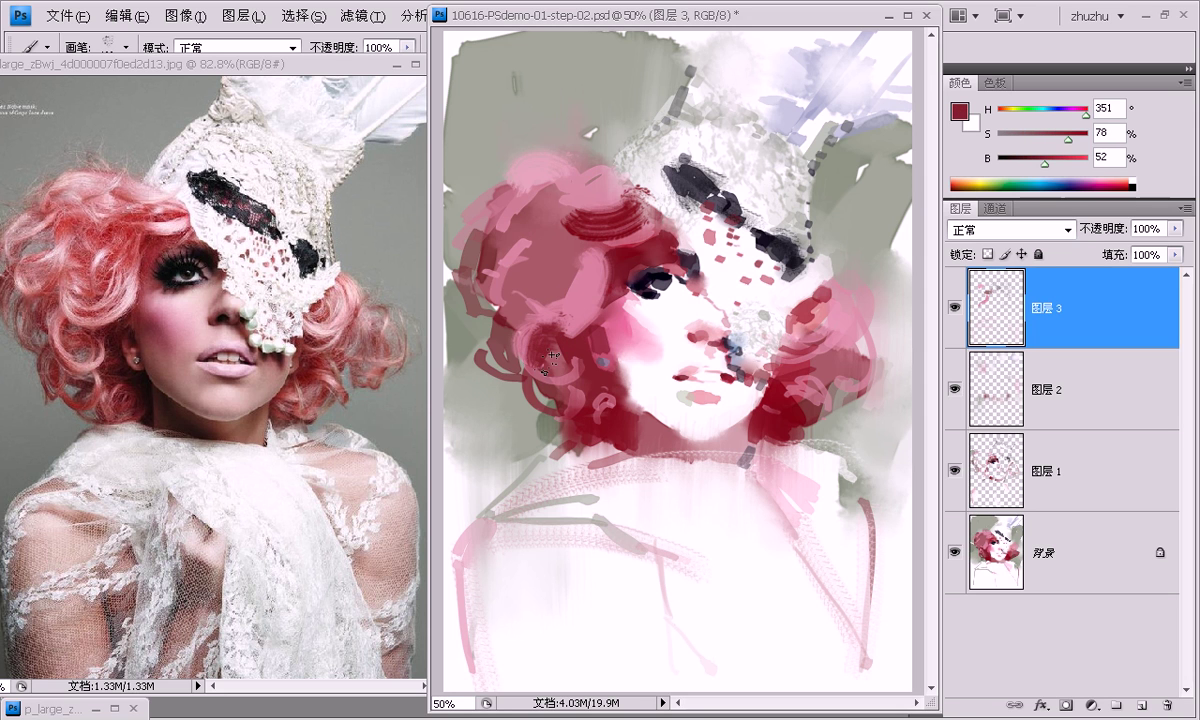
left_click(808, 308, "alt")
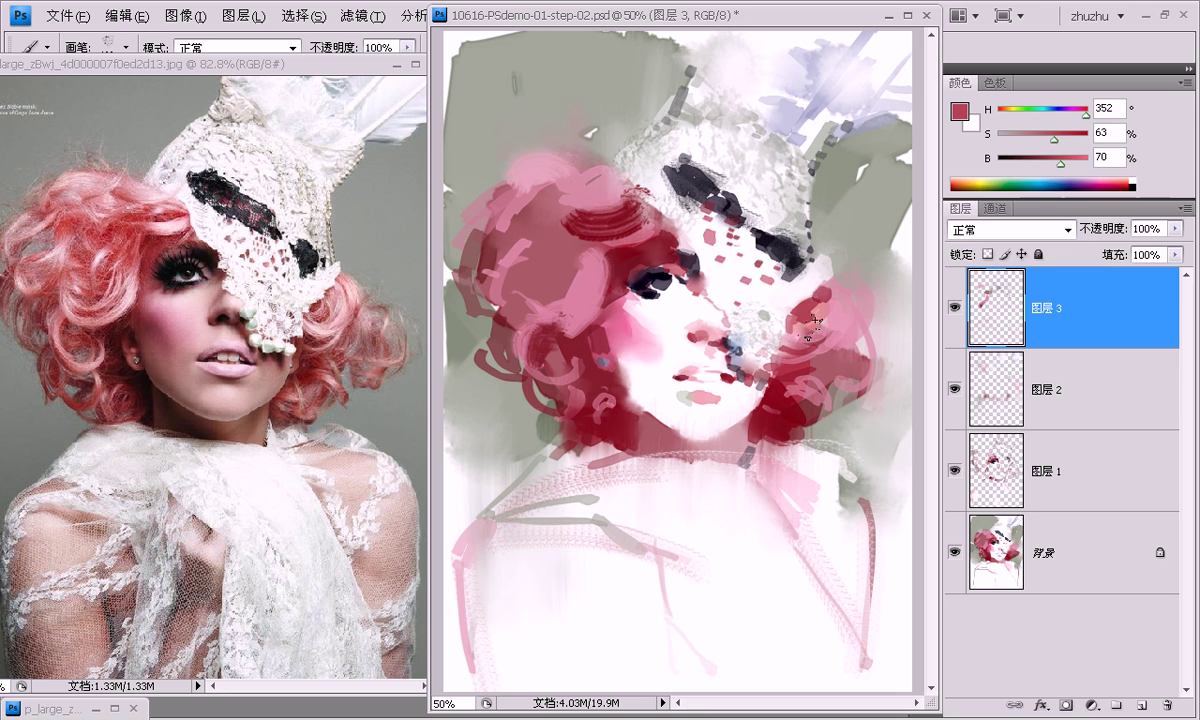
left_click(817, 321, "alt")
left_click(809, 309, "alt")
left_click(797, 395, "alt")
left_click_drag(815, 437, 795, 370)
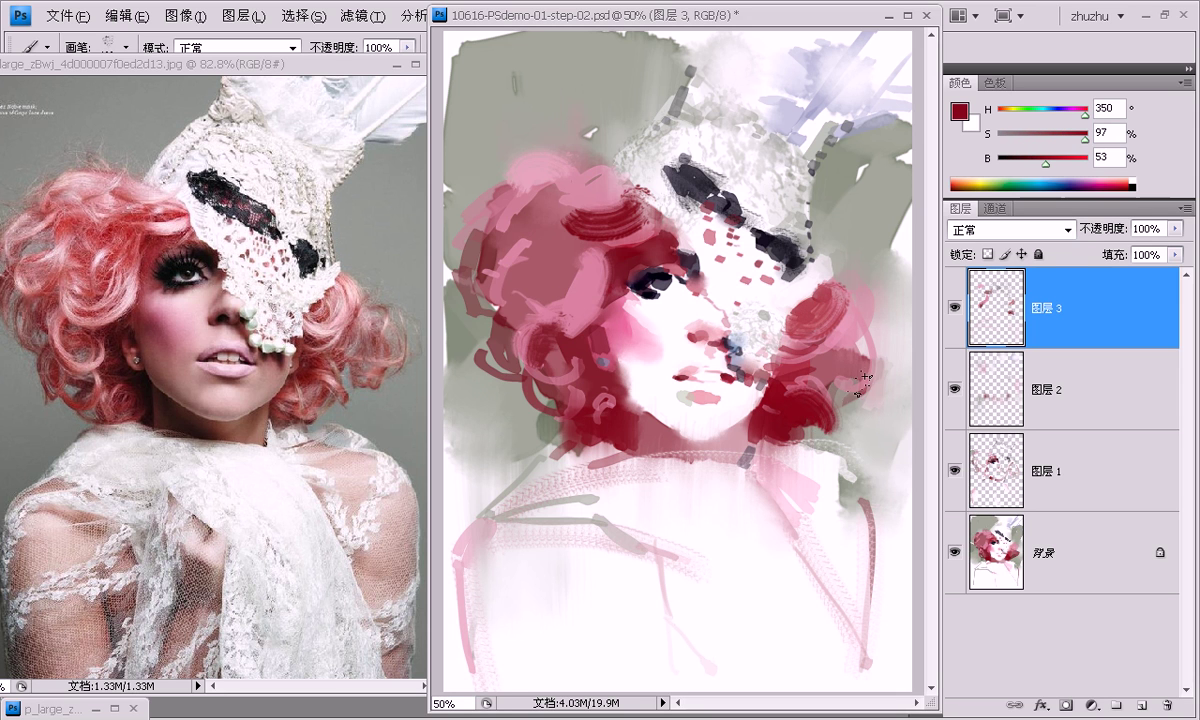
left_click(850, 345, "alt")
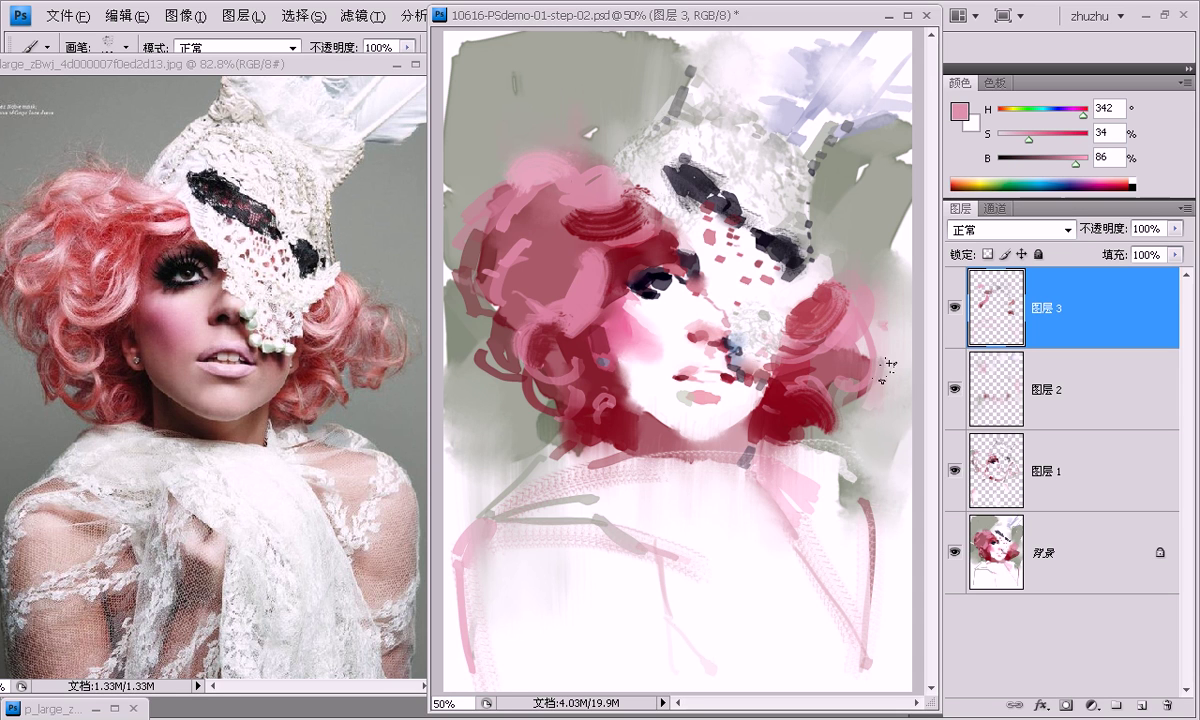
left_click_drag(886, 366, 857, 381)
Paint dark red and pink curls through the left hair, redoing one undone stroke.
left_click(570, 350, "alt")
left_click_drag(512, 327, 514, 380)
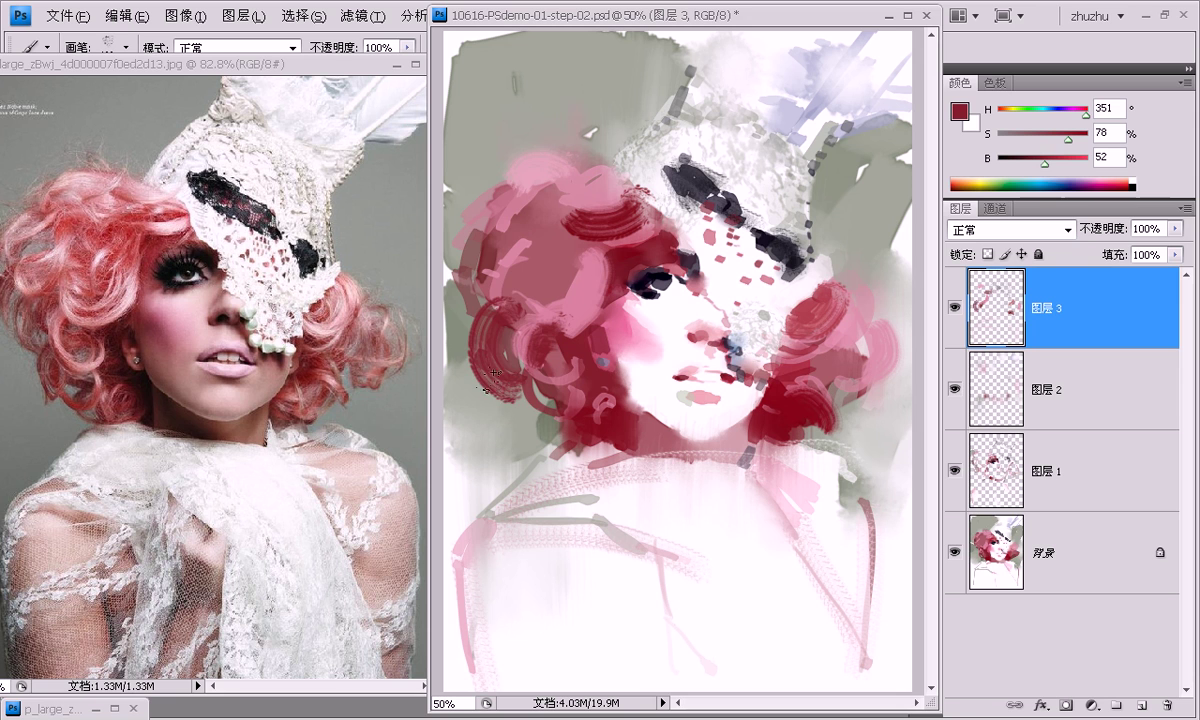
key("ctrl+z")
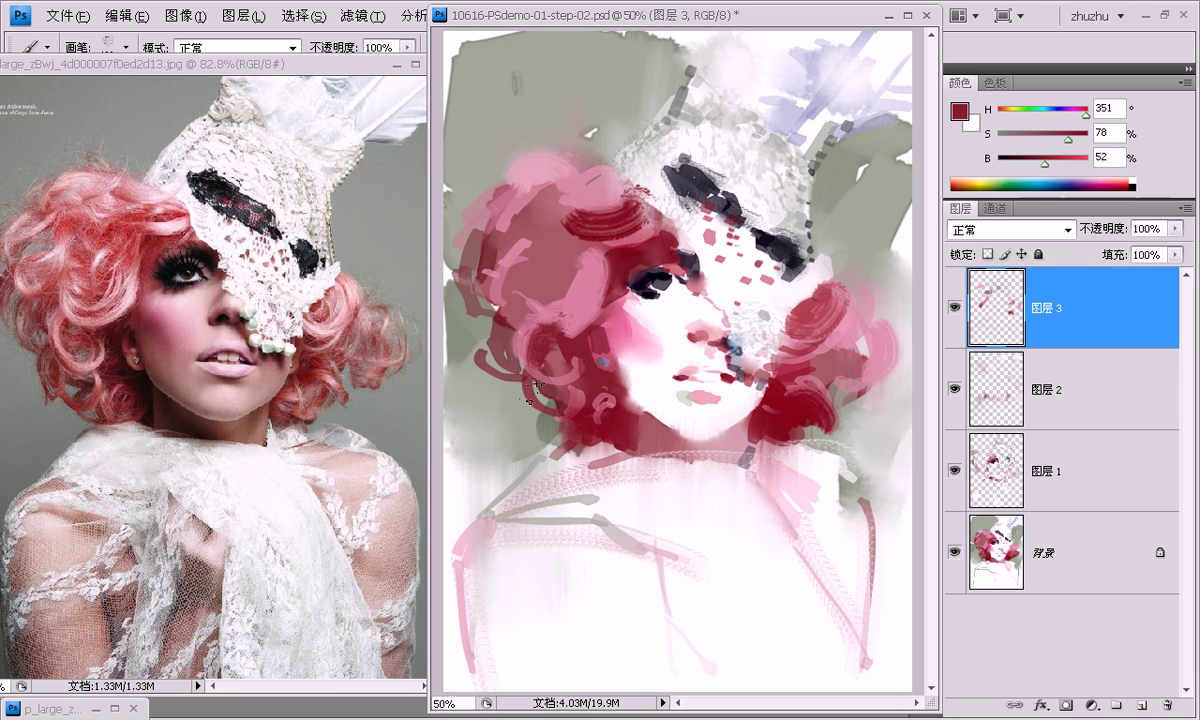
left_click_drag(520, 378, 510, 400)
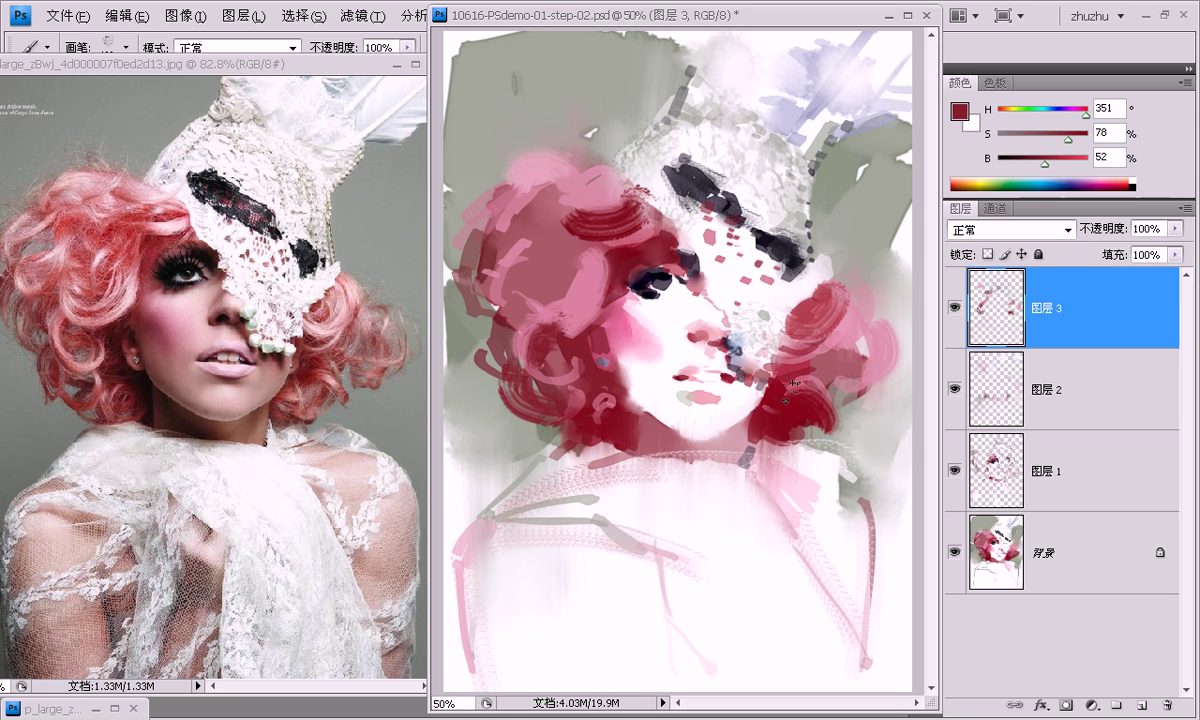
left_click(575, 212, "alt")
left_click(545, 245, "alt")
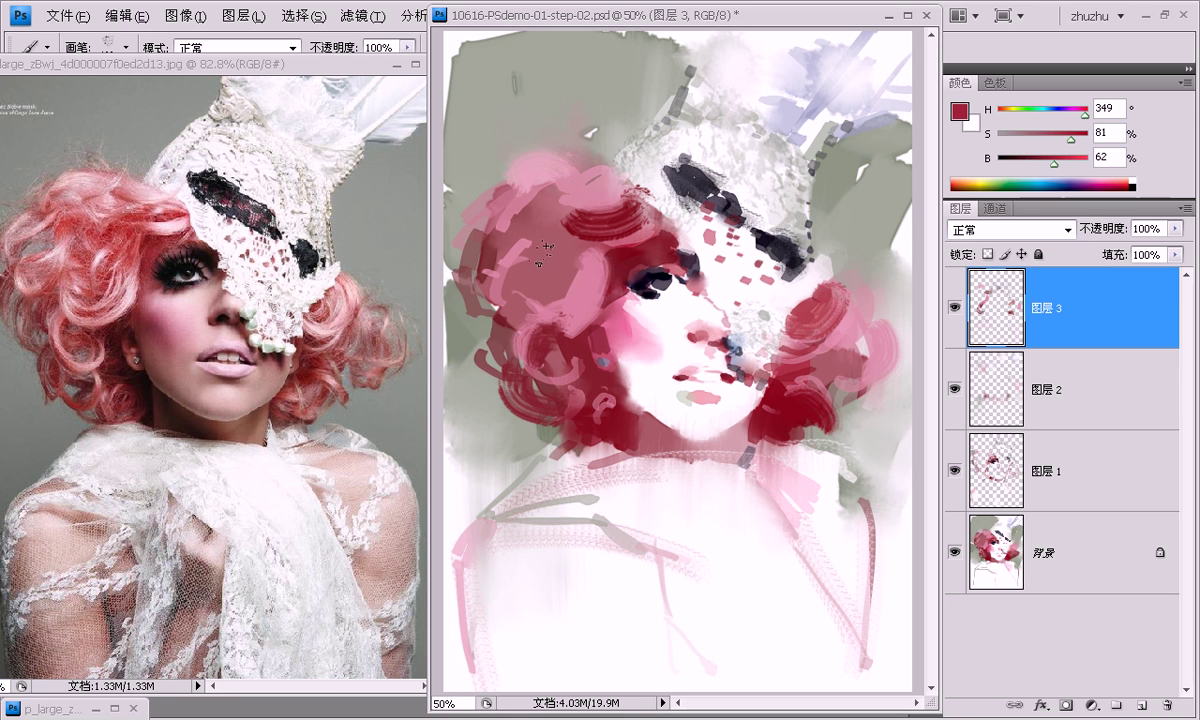
mouse_move(548, 222)
left_mouse_down()
mouse_move(515, 278)
mouse_move(593, 291)
left_mouse_up()
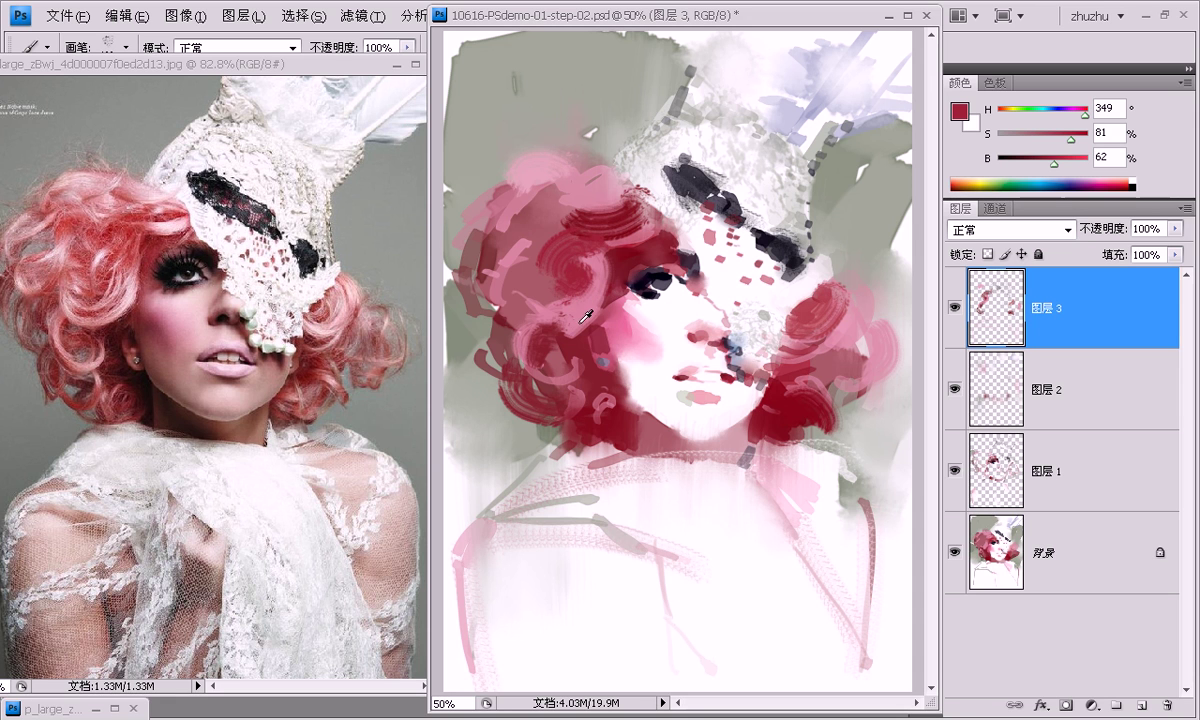
left_click(577, 313, "alt")
mouse_move(475, 255)
left_mouse_down()
mouse_move(515, 300)
mouse_move(540, 300)
left_mouse_up()
left_click(569, 258, "alt")
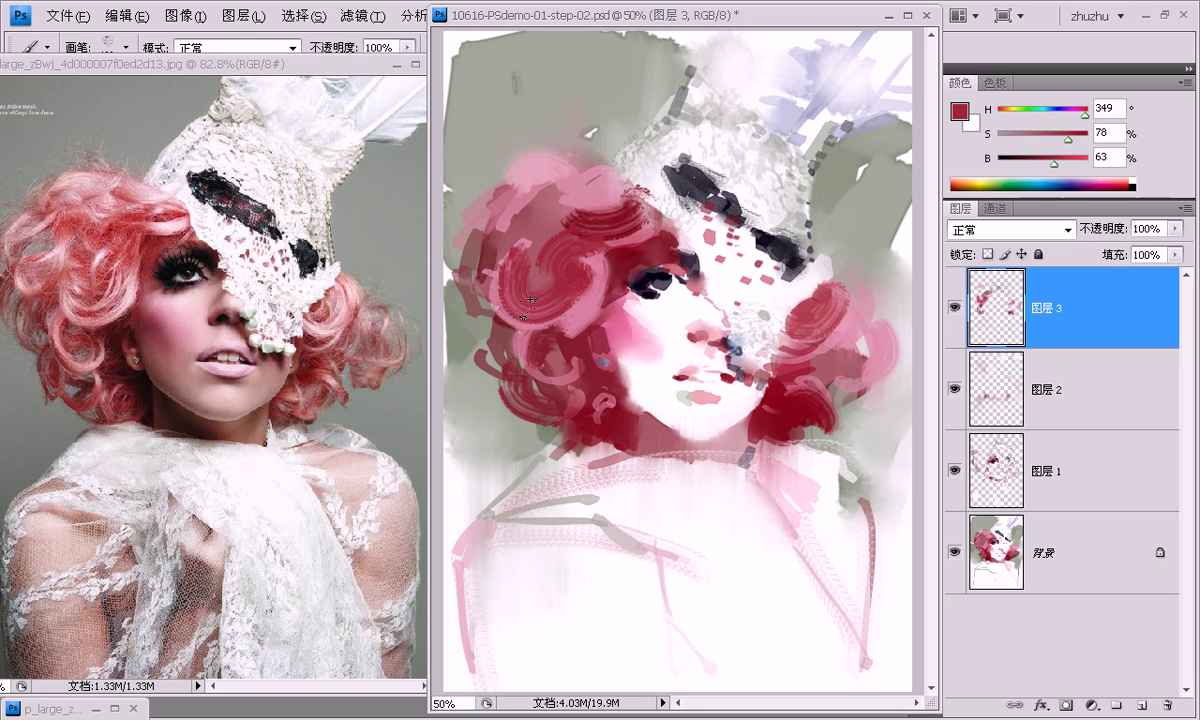
Lightly erase at low opacity over the left hair, nose, right hair and cheek.
key("e")
mouse_move(500, 230)
left_mouse_down()
mouse_move(548, 268)
mouse_move(539, 290)
mouse_move(574, 312)
left_mouse_up()
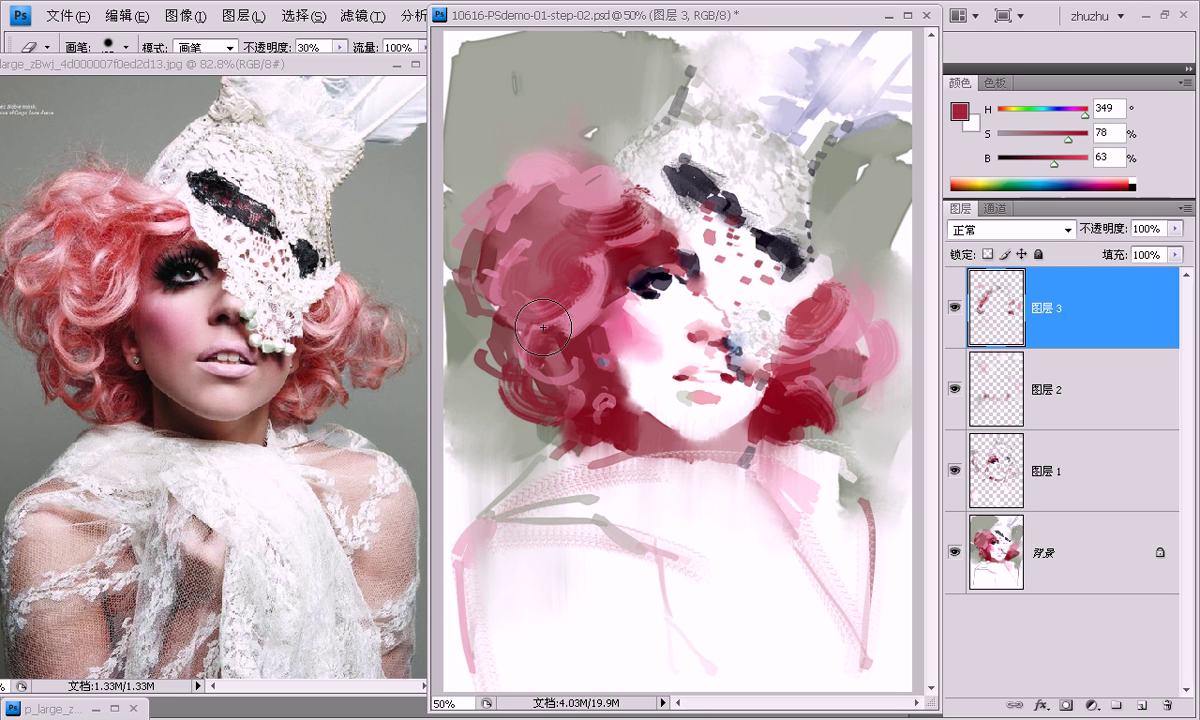
left_click_drag(591, 308, 475, 300)
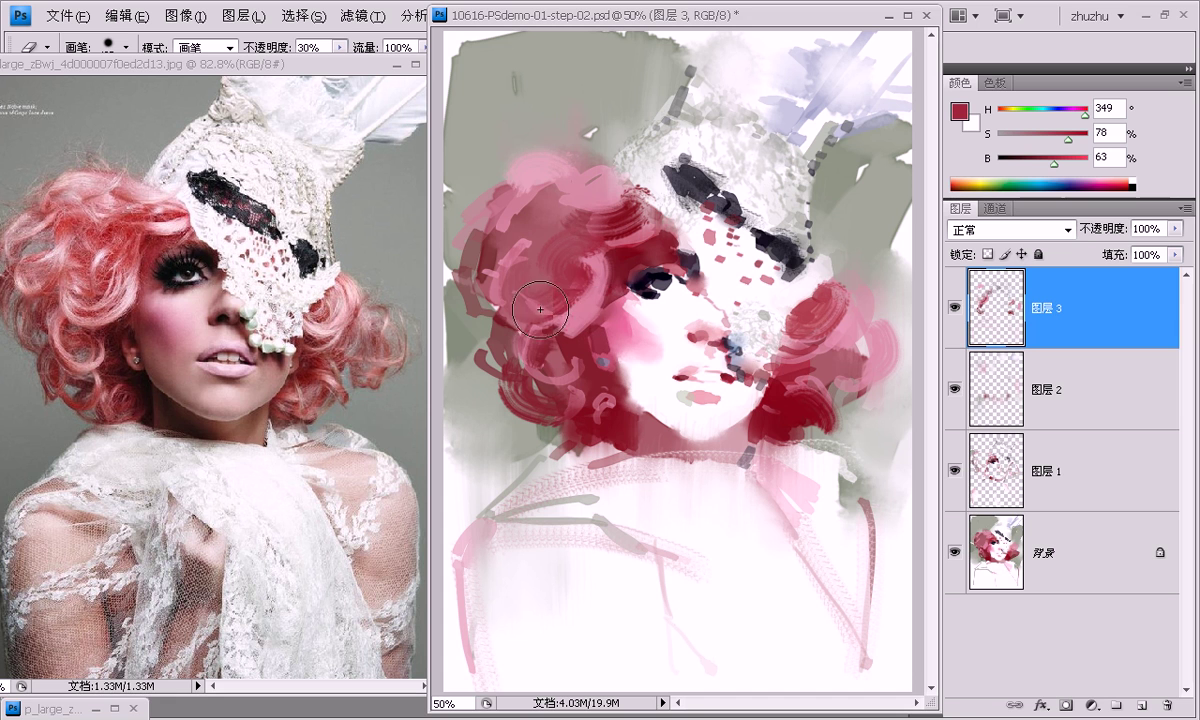
mouse_move(718, 343)
left_mouse_down()
mouse_move(848, 290)
mouse_move(811, 341)
mouse_move(770, 325)
left_mouse_up()
left_click_drag(465, 340, 515, 439)
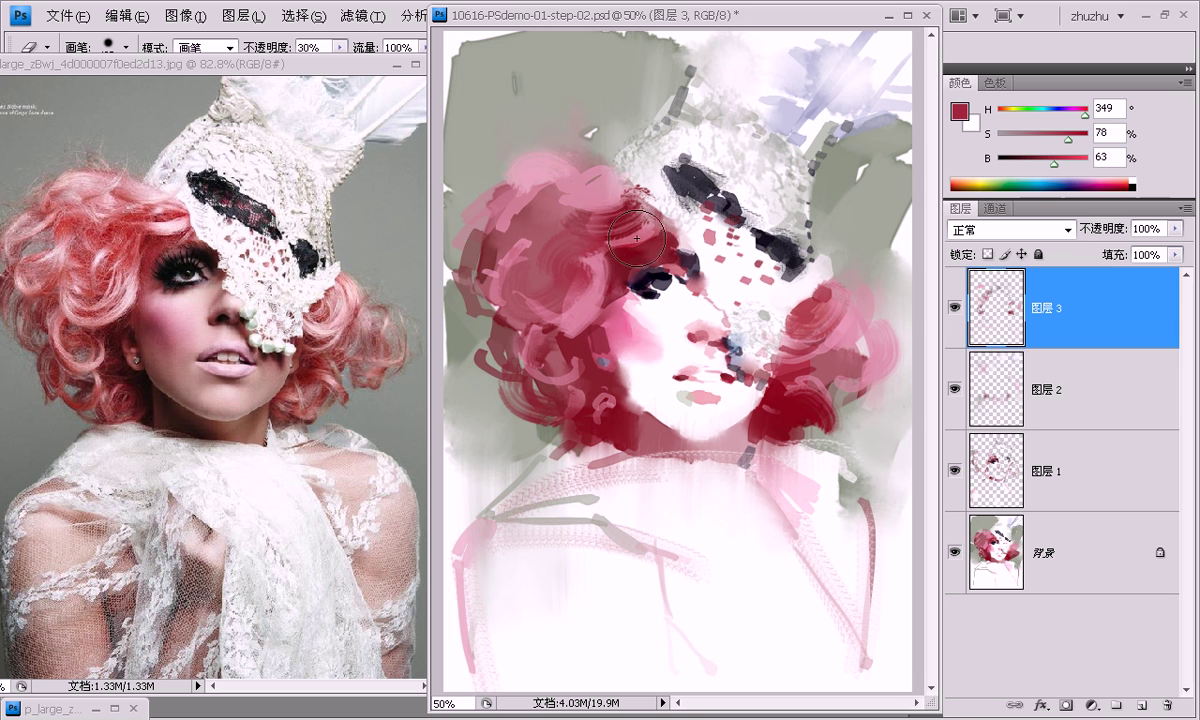
left_click(807, 483)
Paint sampled light pink strokes near the neck and across the left shoulder, undoing one stroke.
key("b")
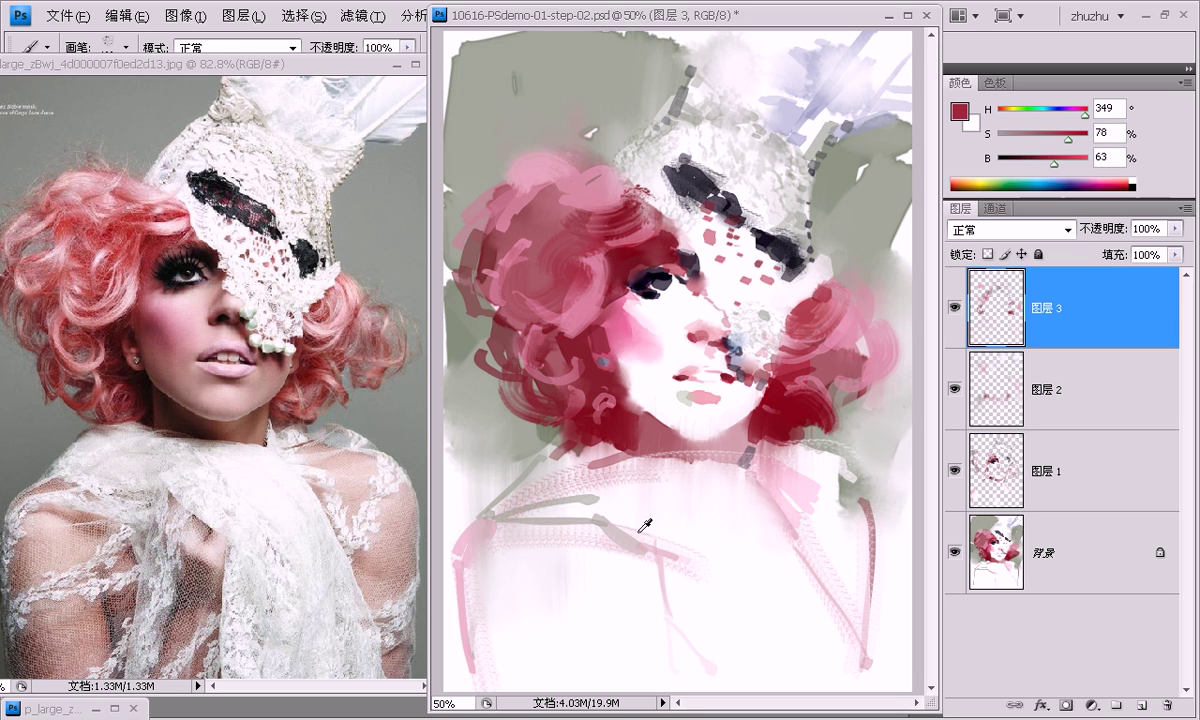
left_click(643, 517, "alt")
left_click_drag(765, 445, 810, 490)
left_click(787, 515, "alt")
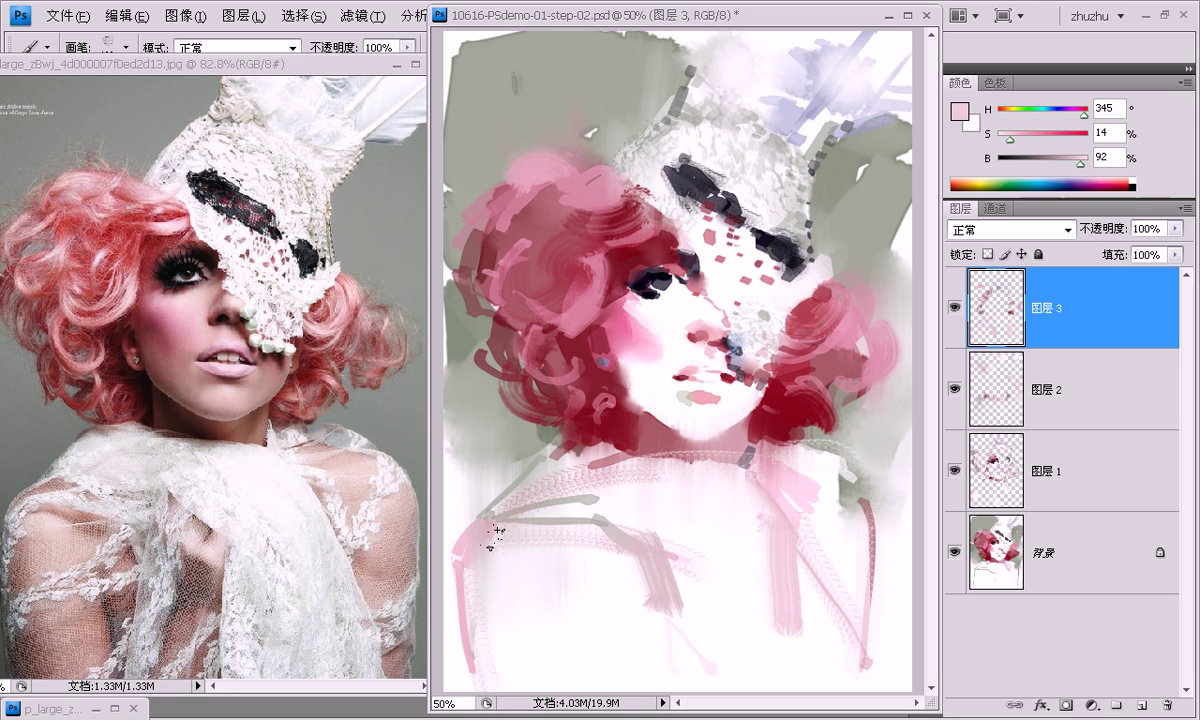
left_click_drag(466, 500, 570, 525)
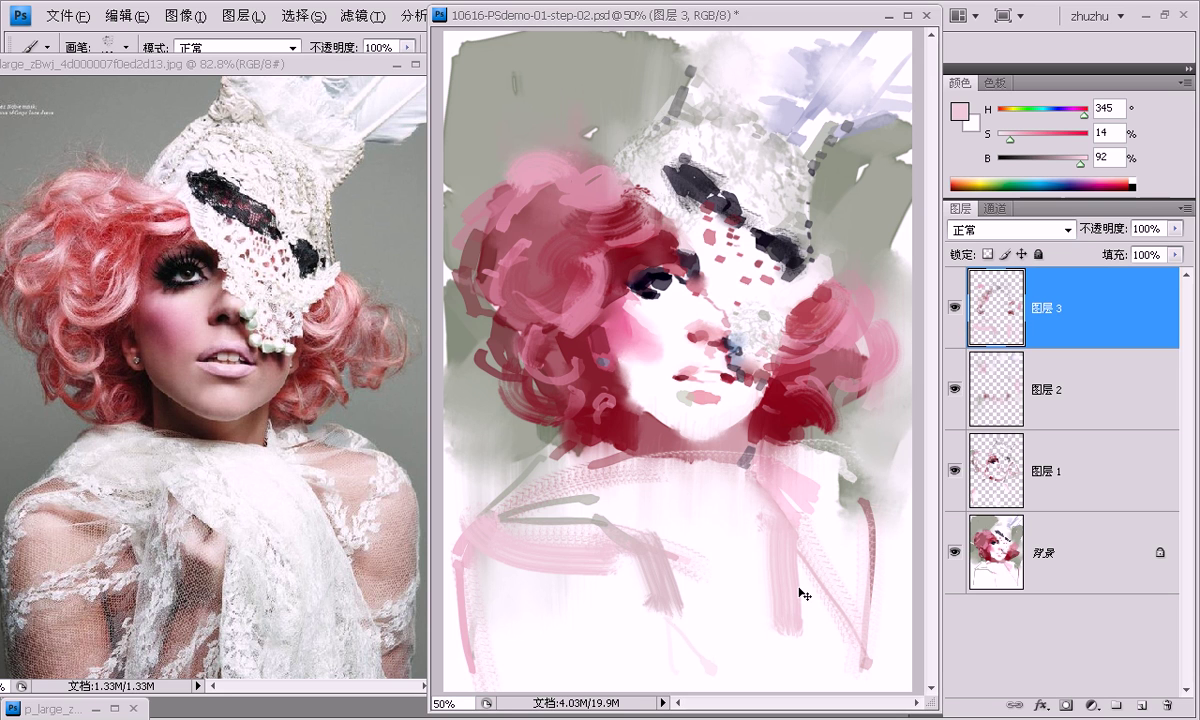
left_click_drag(450, 530, 600, 520)
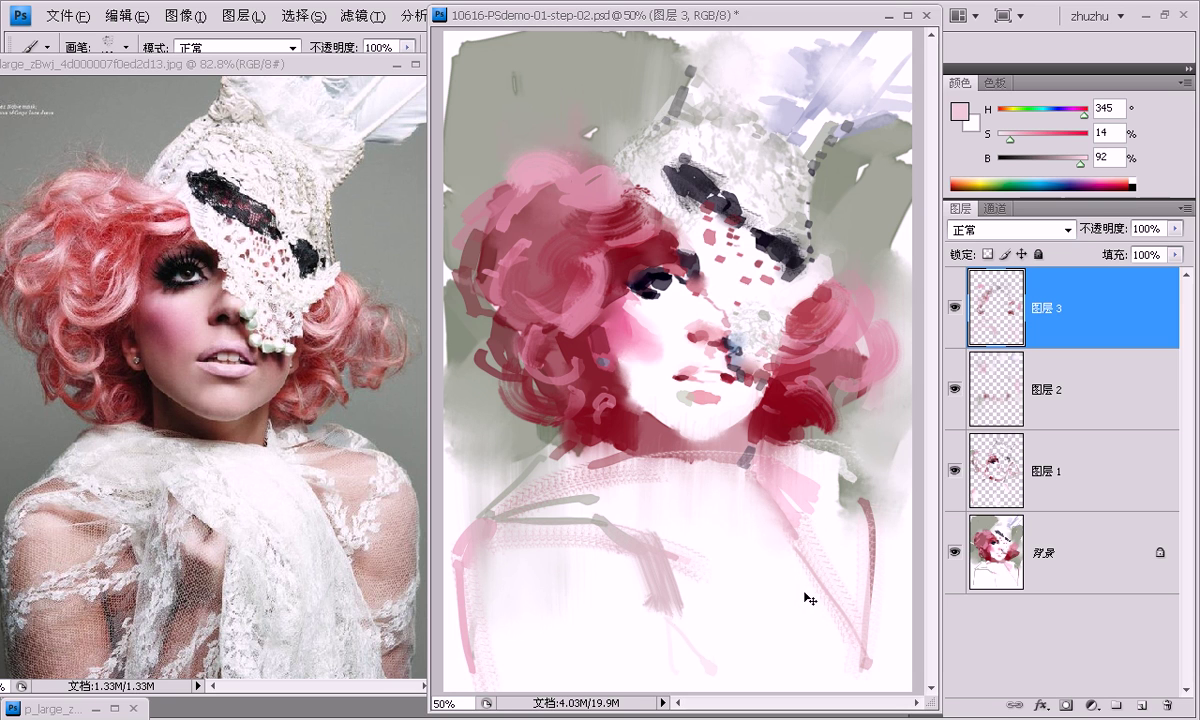
key("ctrl+alt+z")
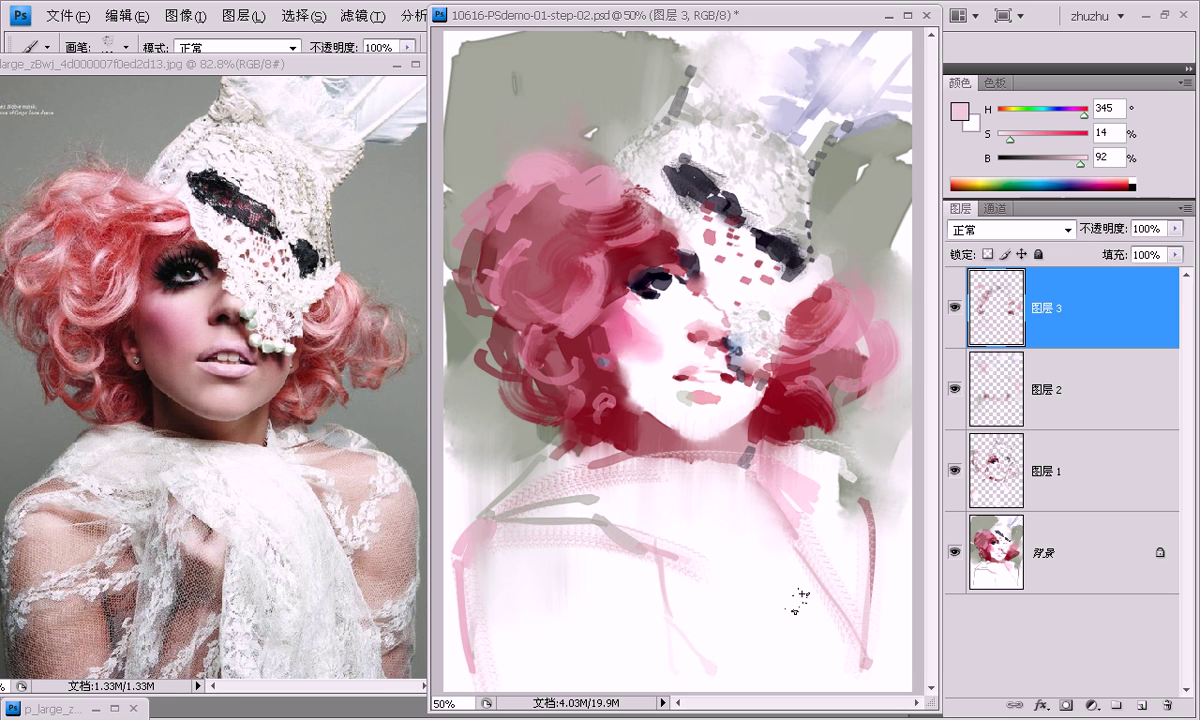
Lay pale pink, light grey and soft pink strokes across the chest.
left_click(660, 570, "alt")
mouse_move(635, 570)
left_mouse_down()
mouse_move(685, 633)
mouse_move(725, 628)
left_mouse_up()
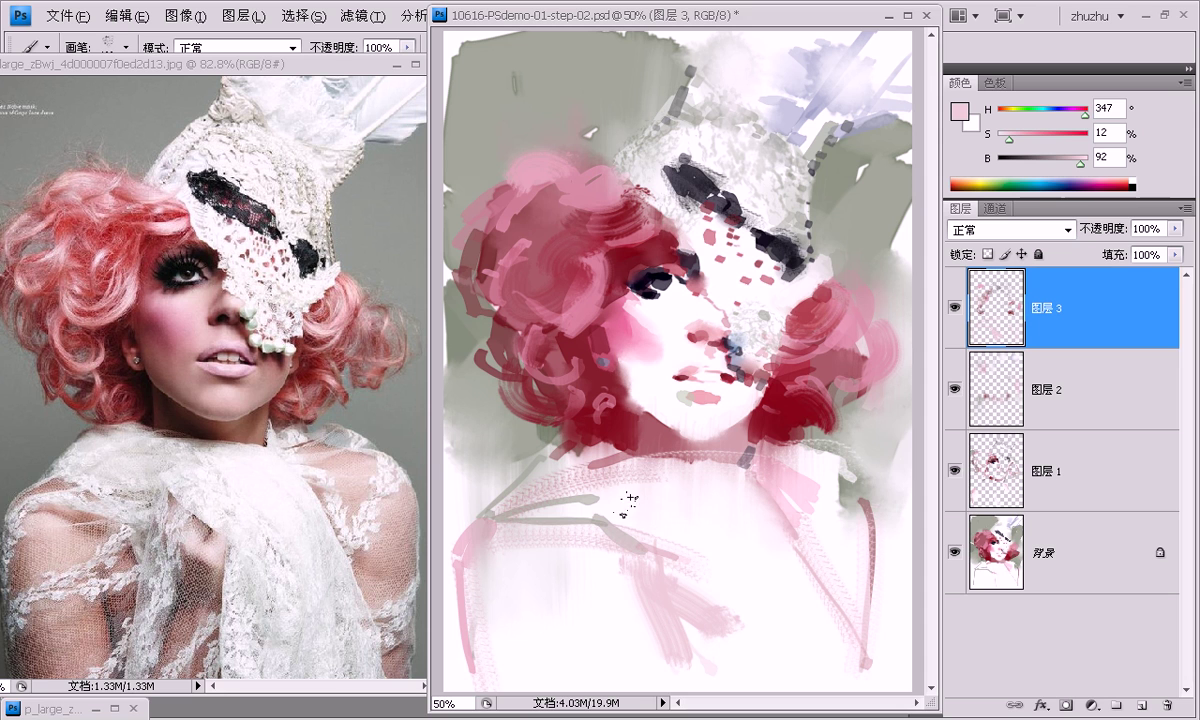
left_click(760, 429, "alt")
mouse_move(617, 499)
left_mouse_down()
mouse_move(656, 530)
mouse_move(611, 490)
mouse_move(695, 497)
left_mouse_up()
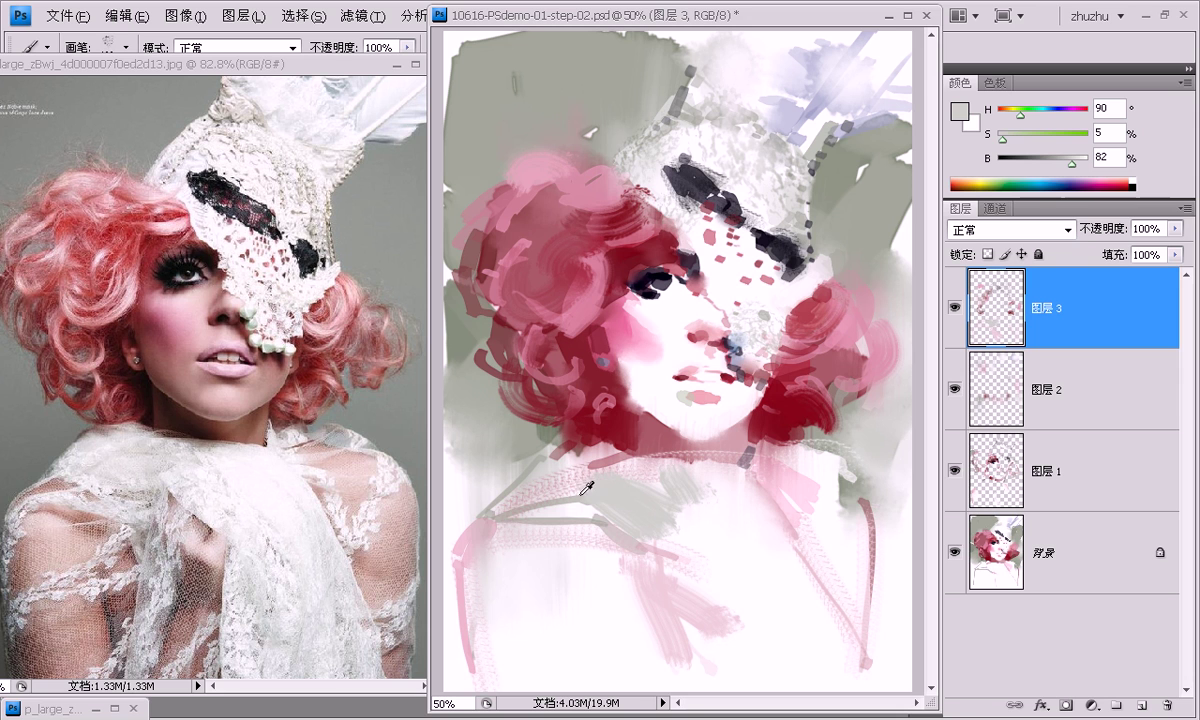
left_click(477, 533, "alt")
mouse_move(476, 508)
left_mouse_down()
mouse_move(600, 582)
mouse_move(612, 553)
left_mouse_up()
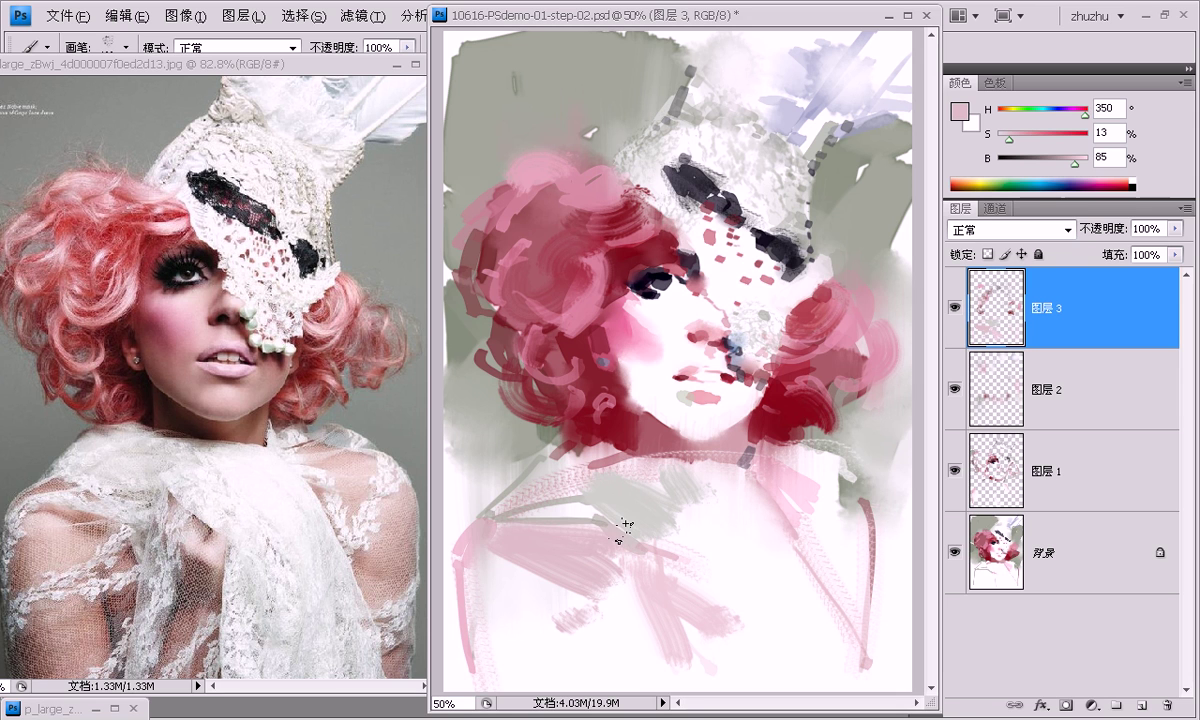
Paint near-white over the pink shoulder strokes and near the neck, undoing unwanted chest marks.
left_click(566, 558, "alt")
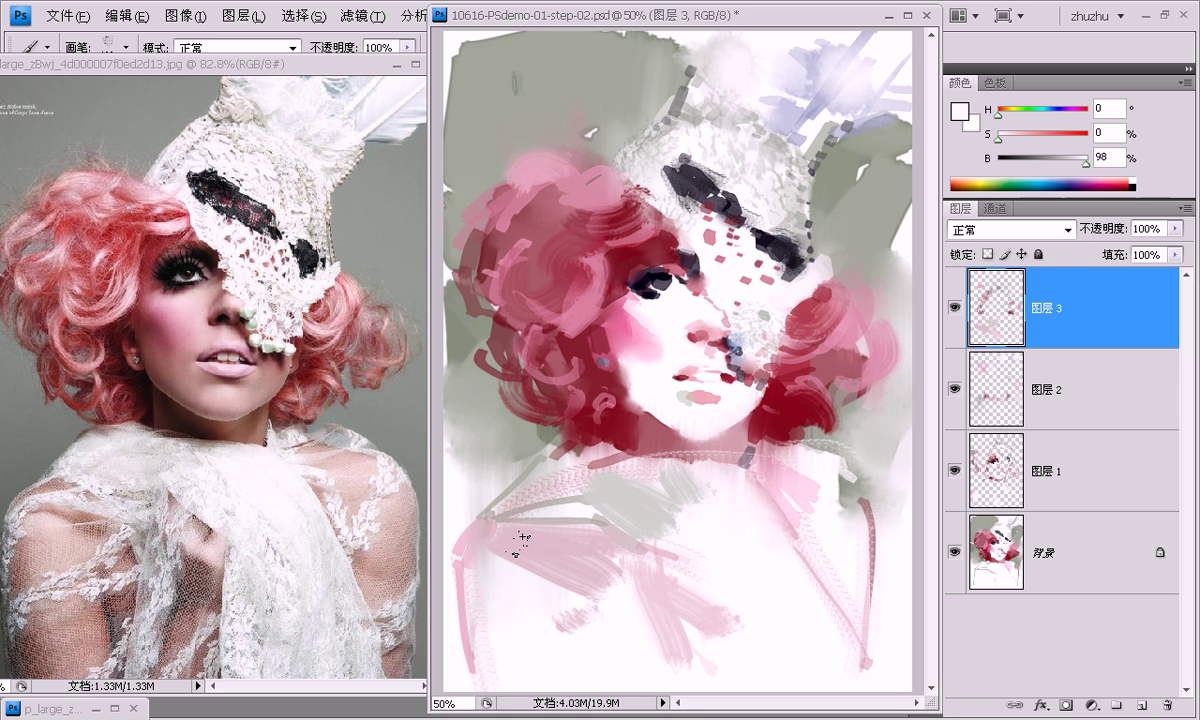
left_click_drag(474, 544, 536, 528)
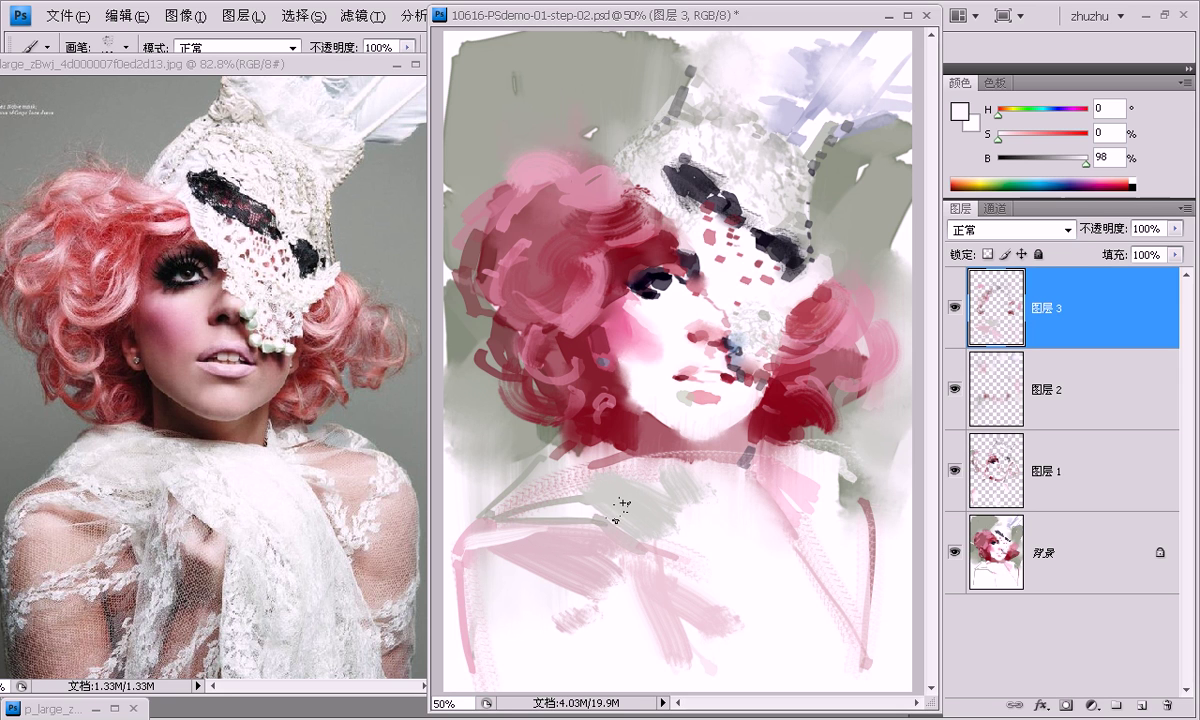
left_click_drag(602, 461, 661, 489)
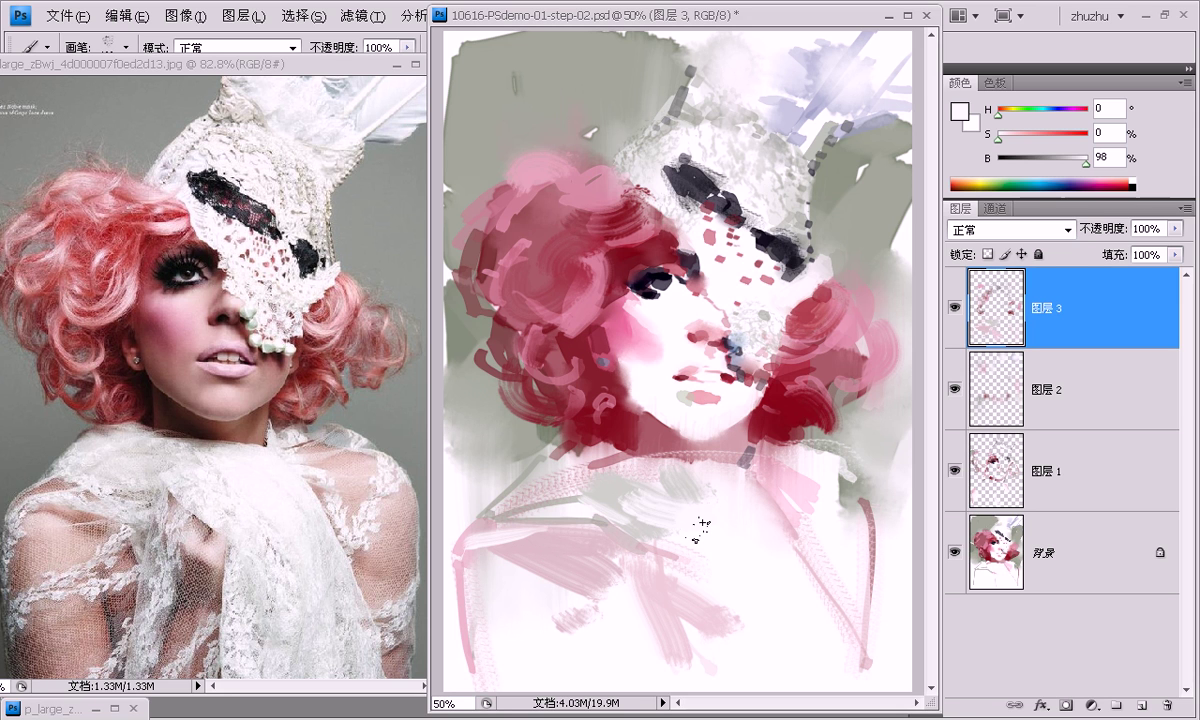
key("ctrl+z")
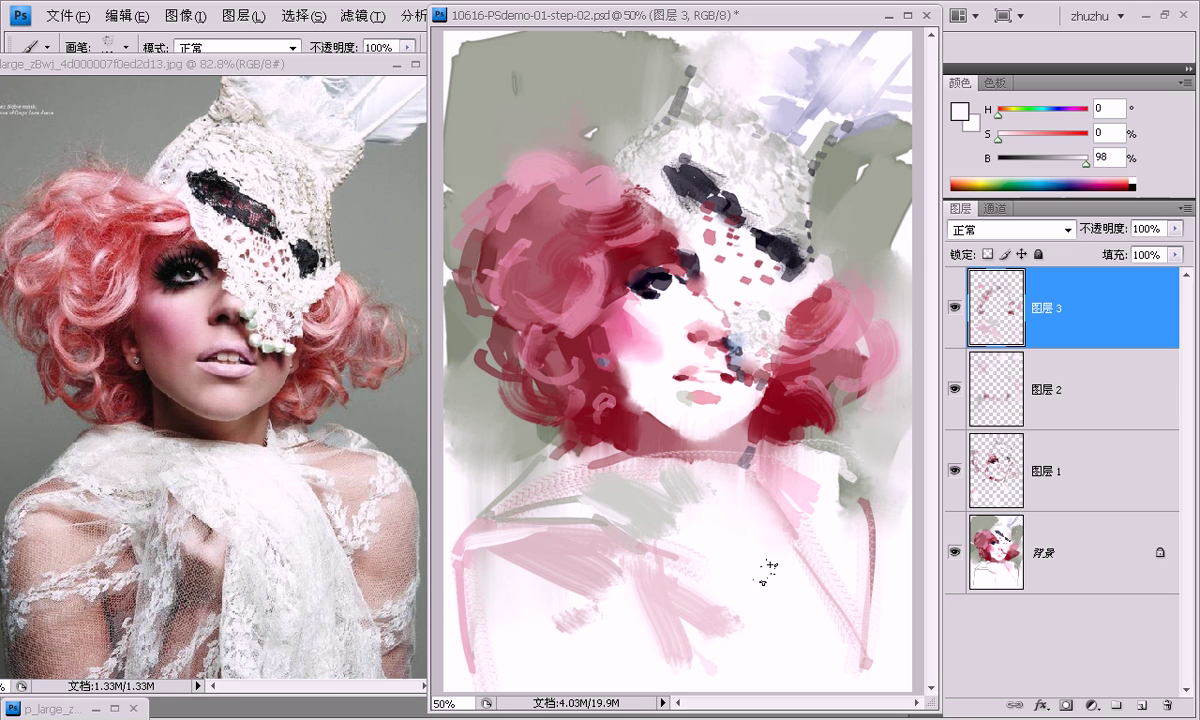
left_click(754, 501, "alt")
left_click_drag(745, 476, 766, 482)
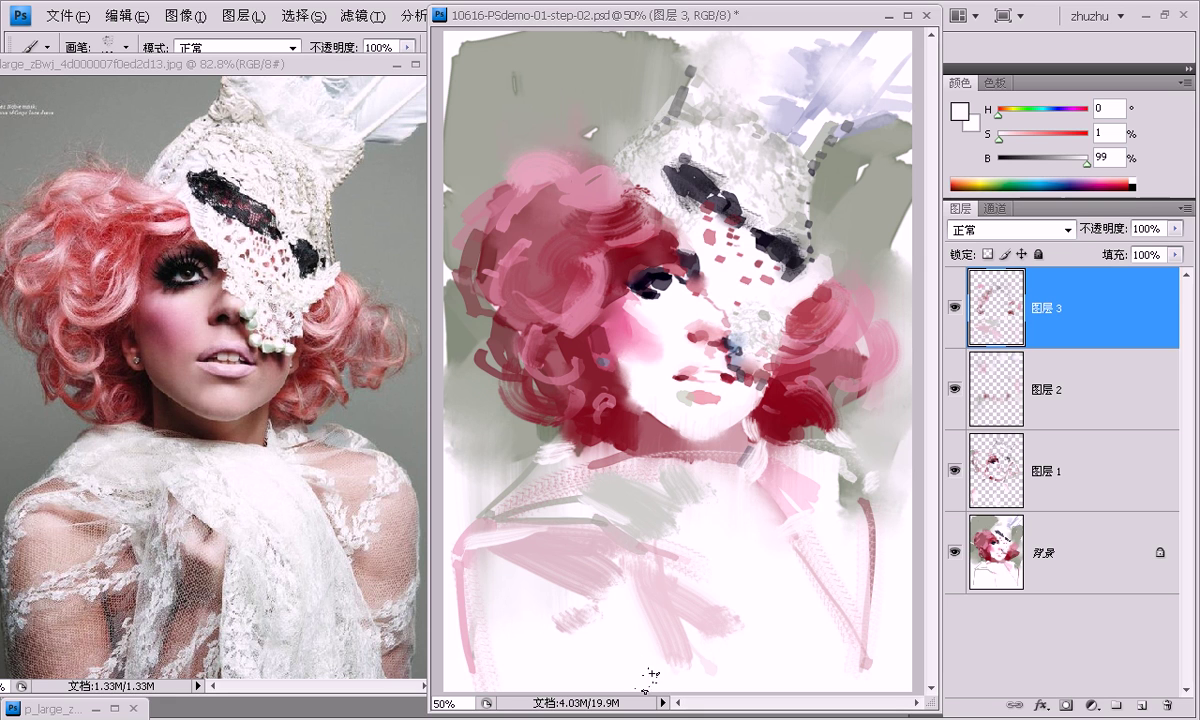
mouse_move(597, 573)
left_mouse_down()
mouse_move(622, 553)
mouse_move(558, 602)
left_mouse_up()
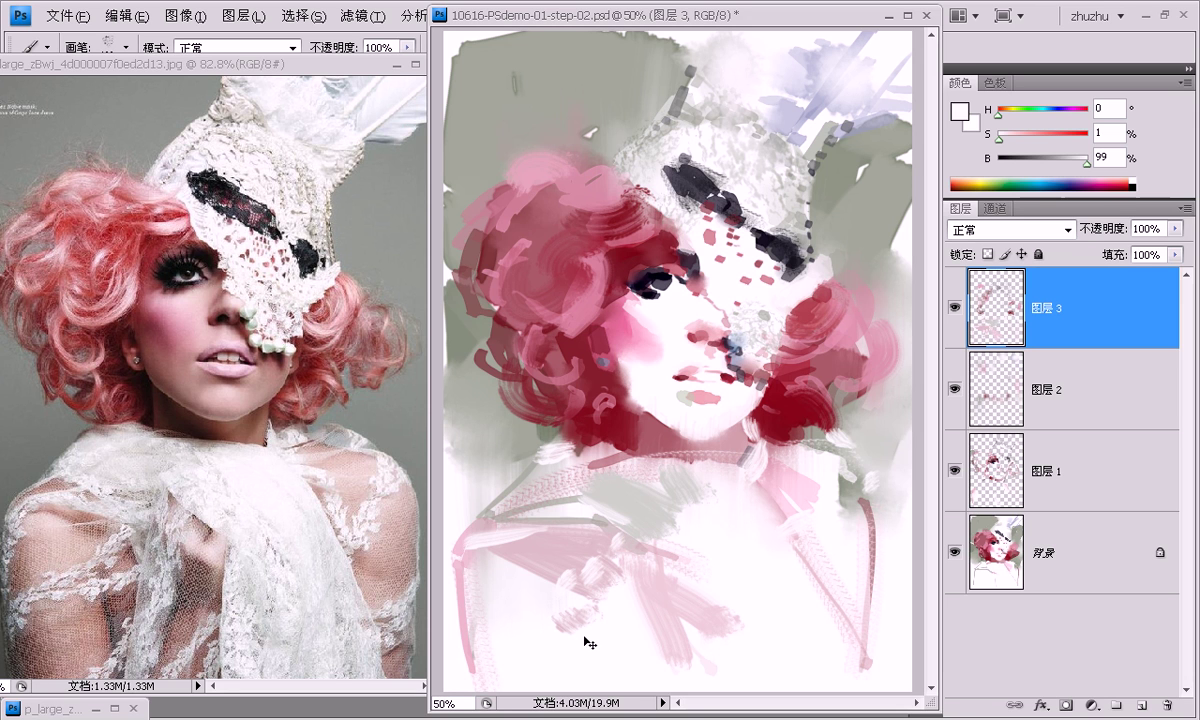
key("ctrl+alt+z")
key("ctrl+alt+z")
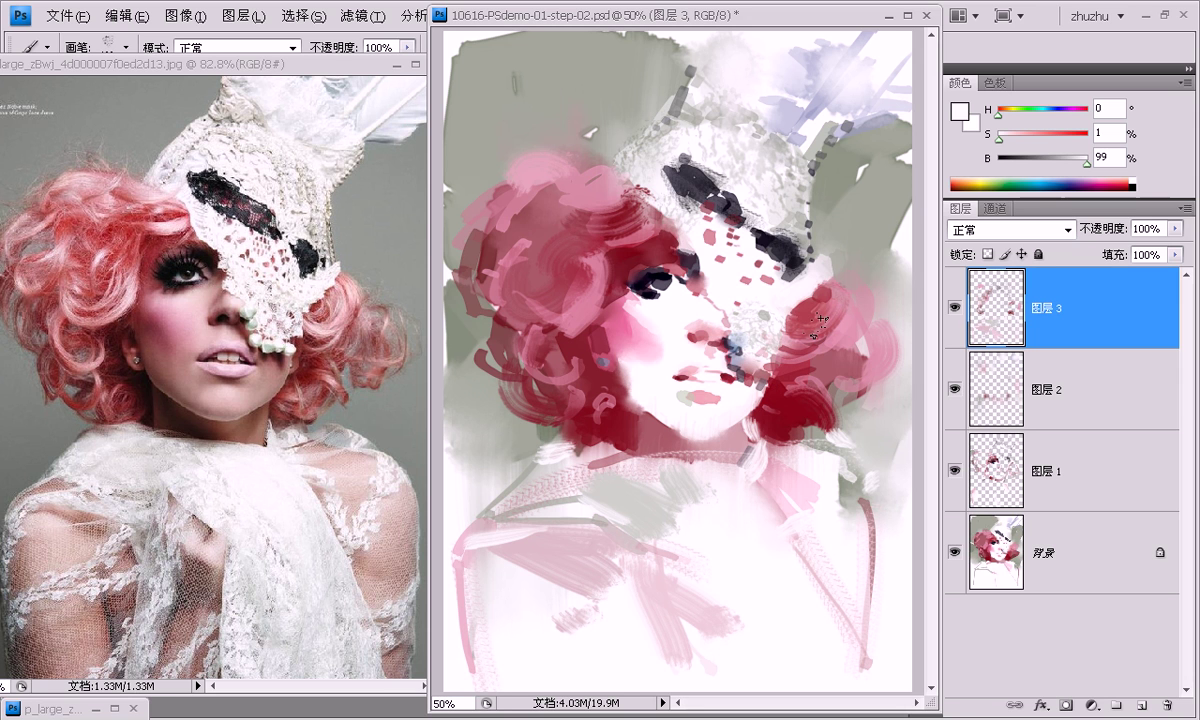
Add light strokes on the hair beside the face and along the headpiece's left edge.
left_click_drag(790, 298, 770, 352)
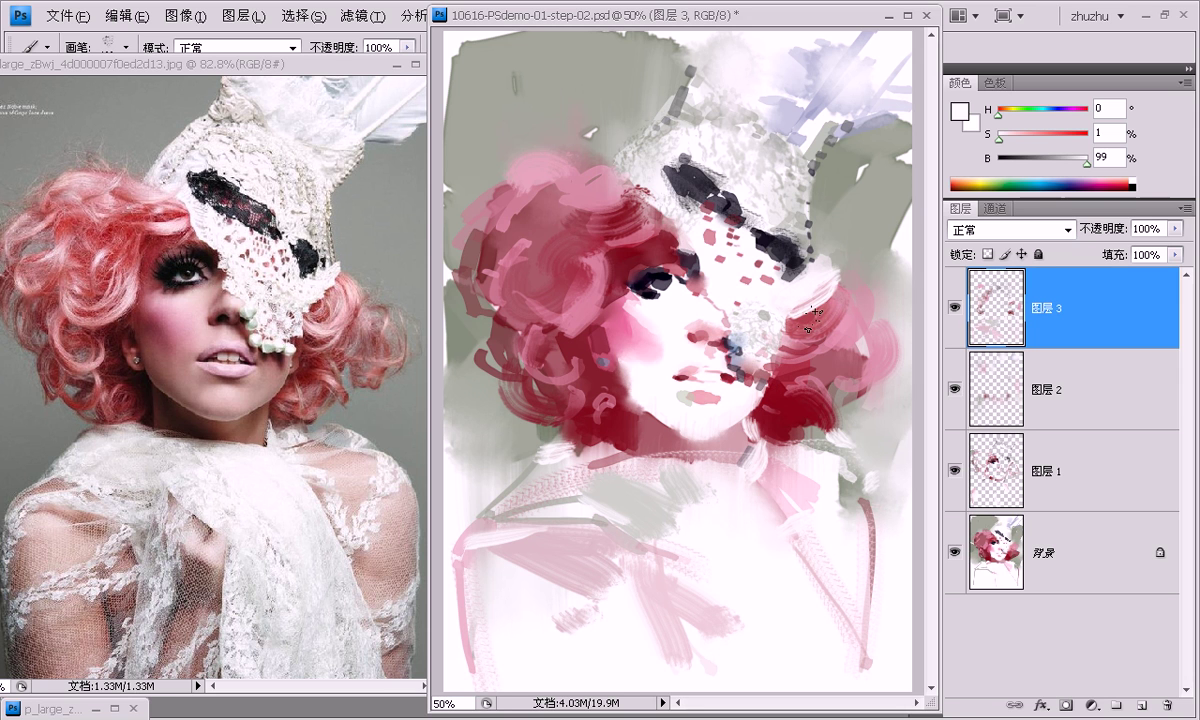
left_click_drag(790, 270, 750, 330)
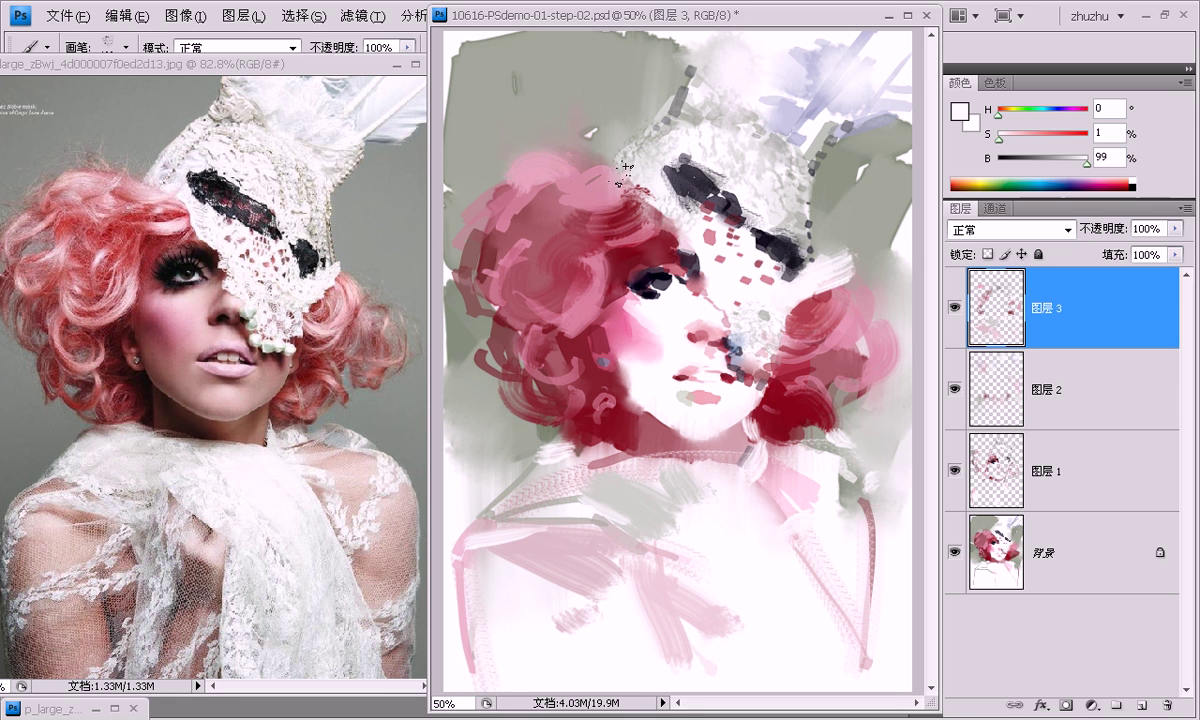
left_click_drag(626, 167, 592, 208)
left_click_drag(598, 130, 565, 178)
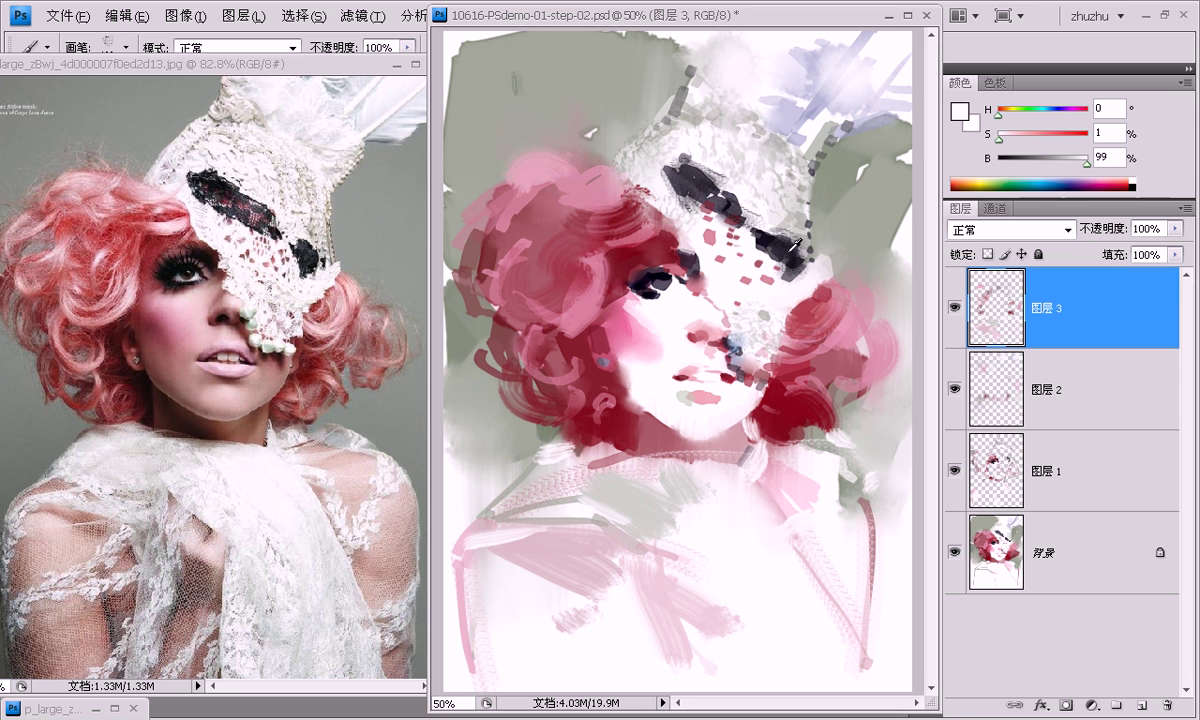
left_click(795, 241, "alt")
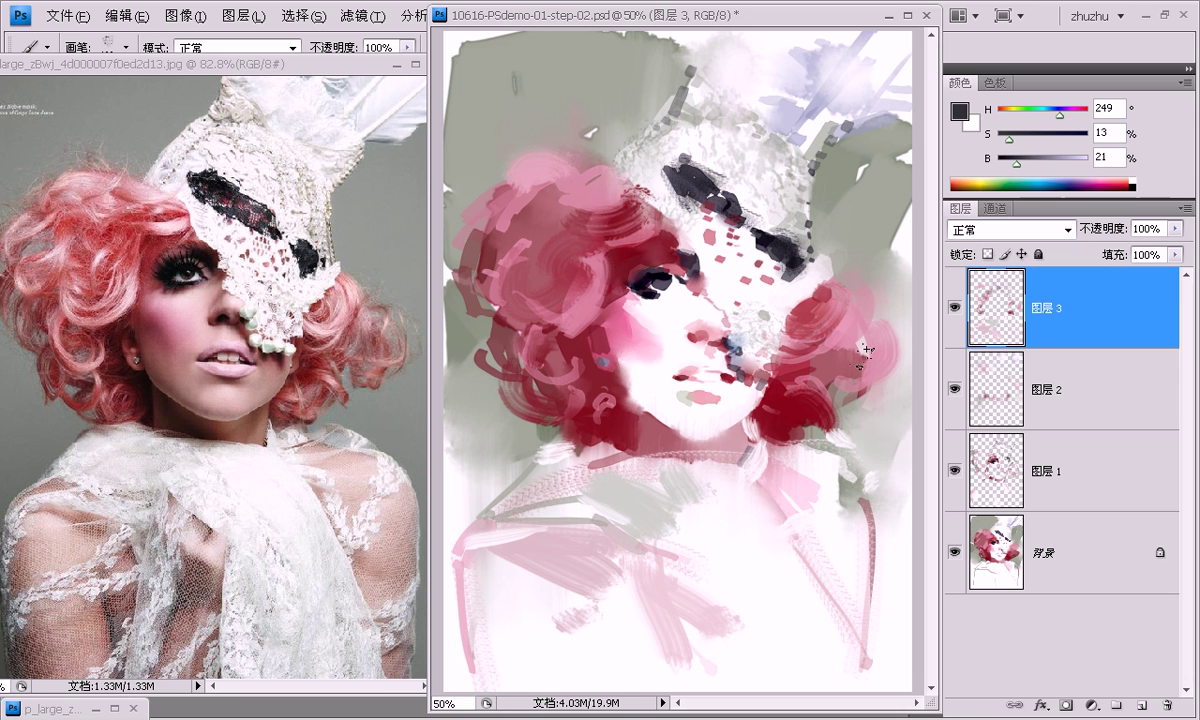
Sample the crimson of the red hair (H 350, S 77%, B 64%) as the paint colour.
left_click(806, 369, "alt")
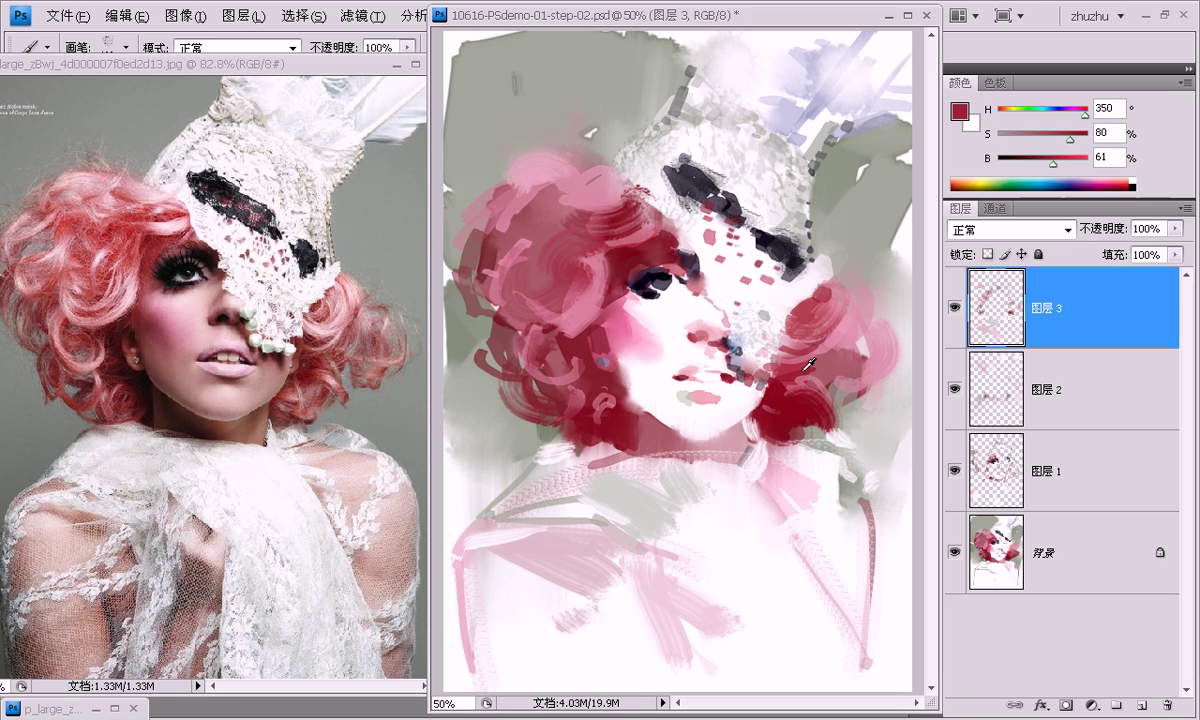
left_click(878, 276, "alt")
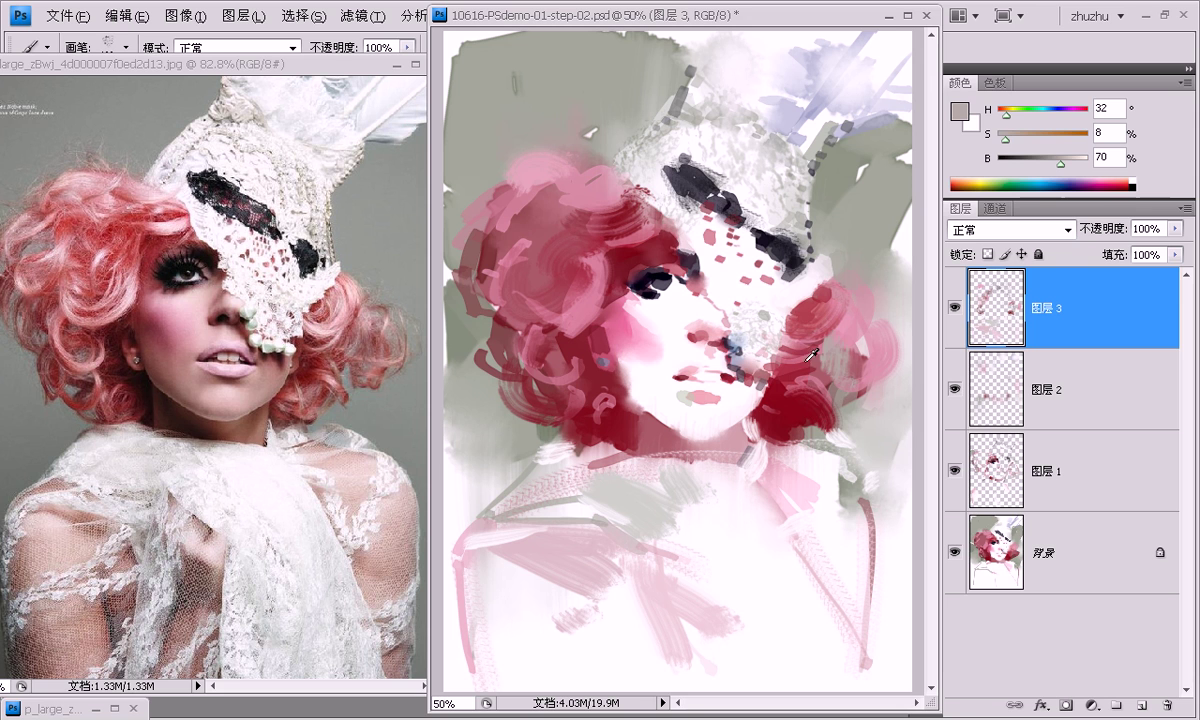
left_click(810, 355, "alt")
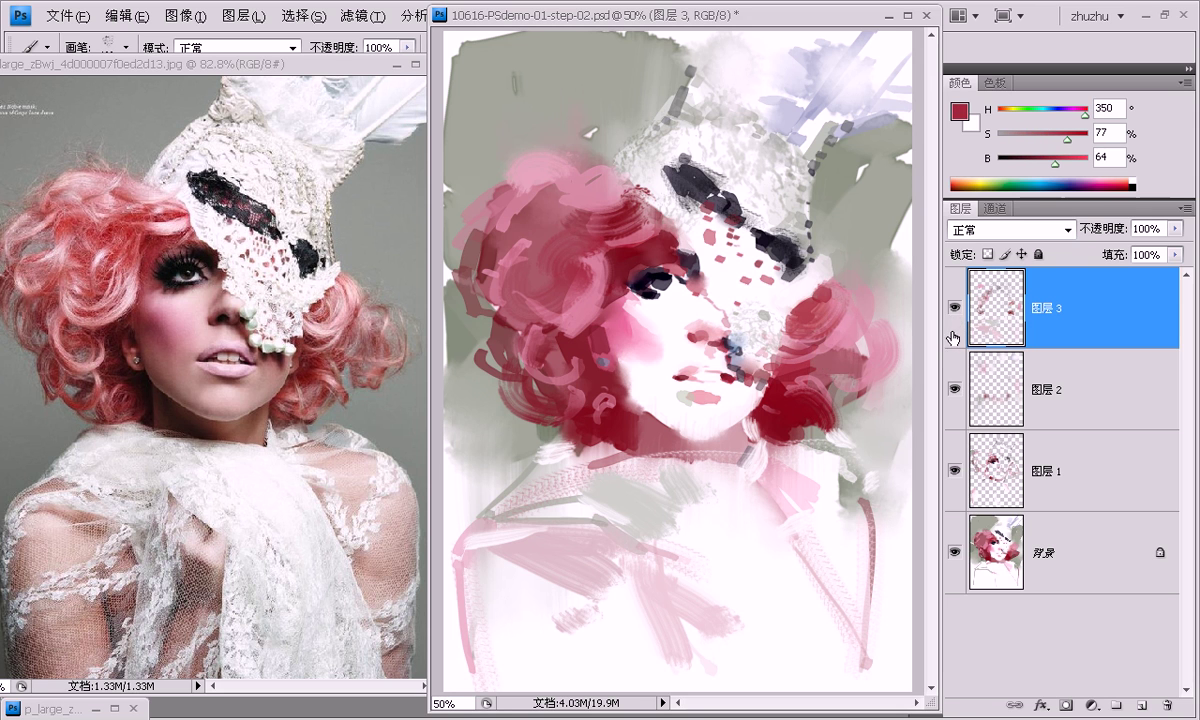
Toggle Layer 3's visibility off and on twice to compare the painting.
left_click(956, 310)
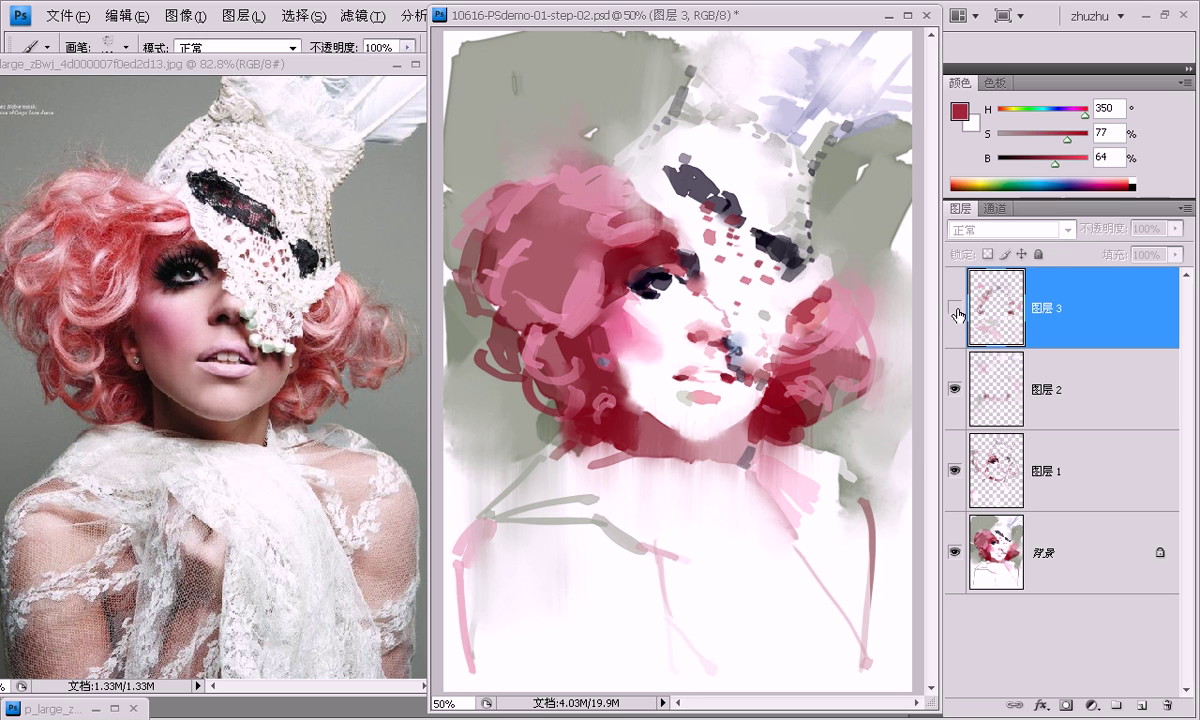
left_click(956, 310)
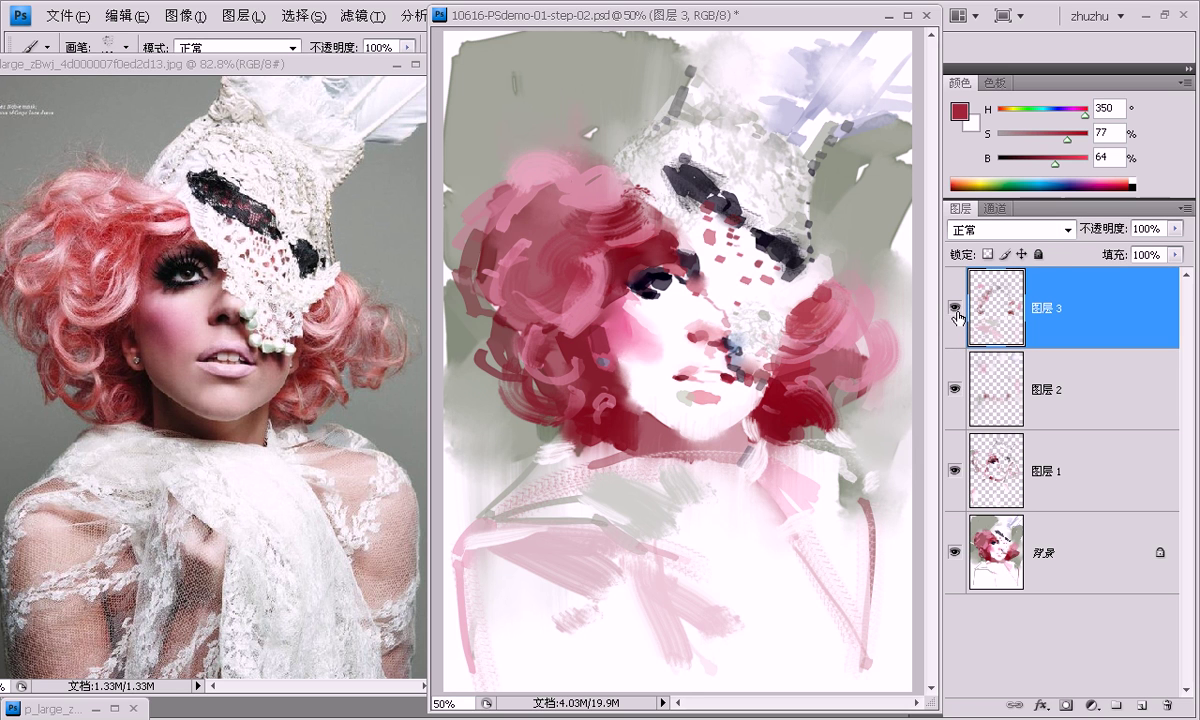
left_click(956, 310)
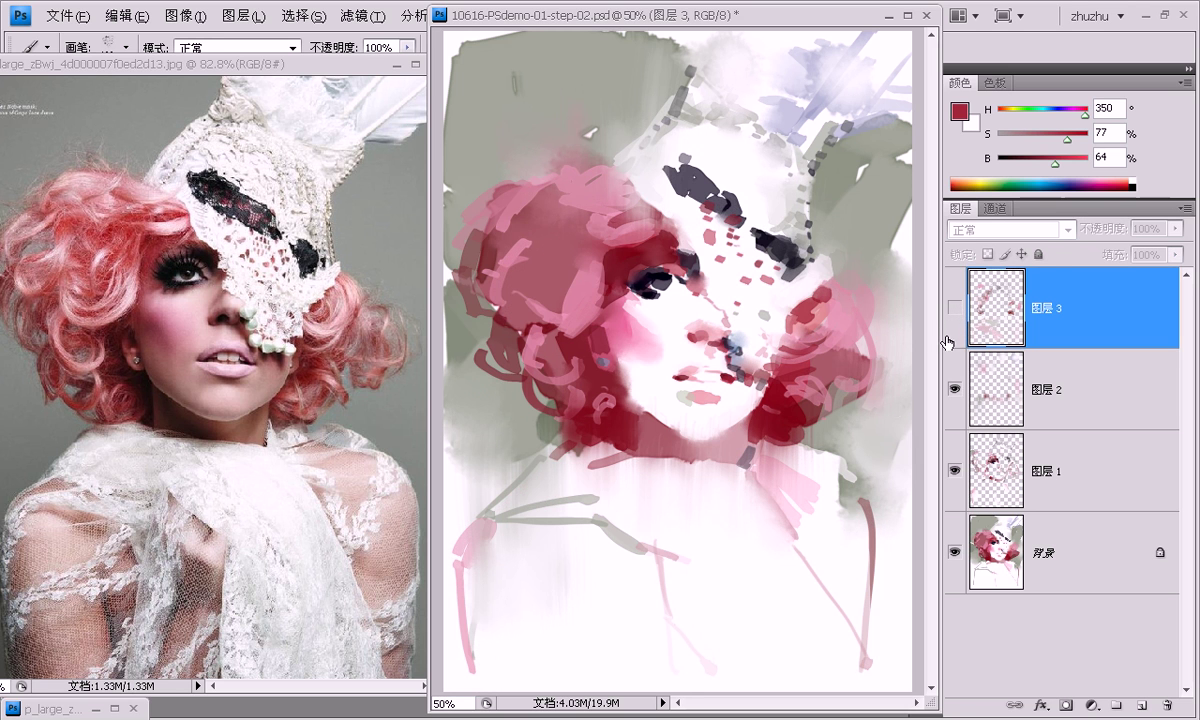
left_click(956, 310)
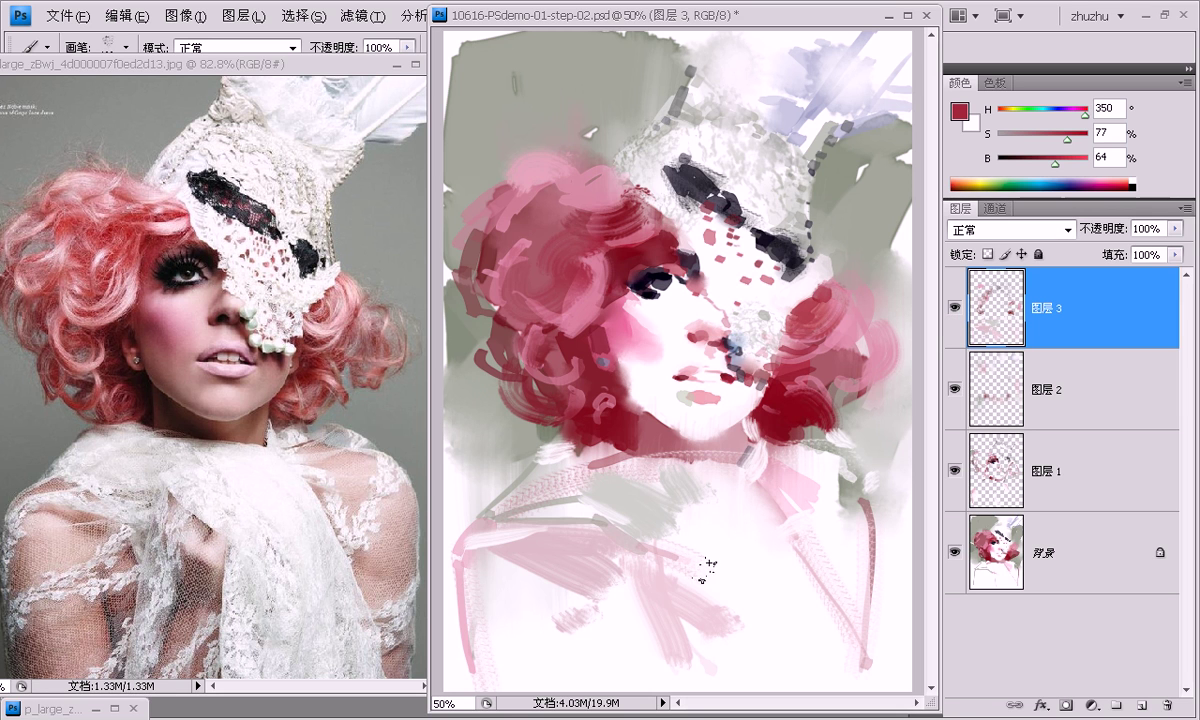
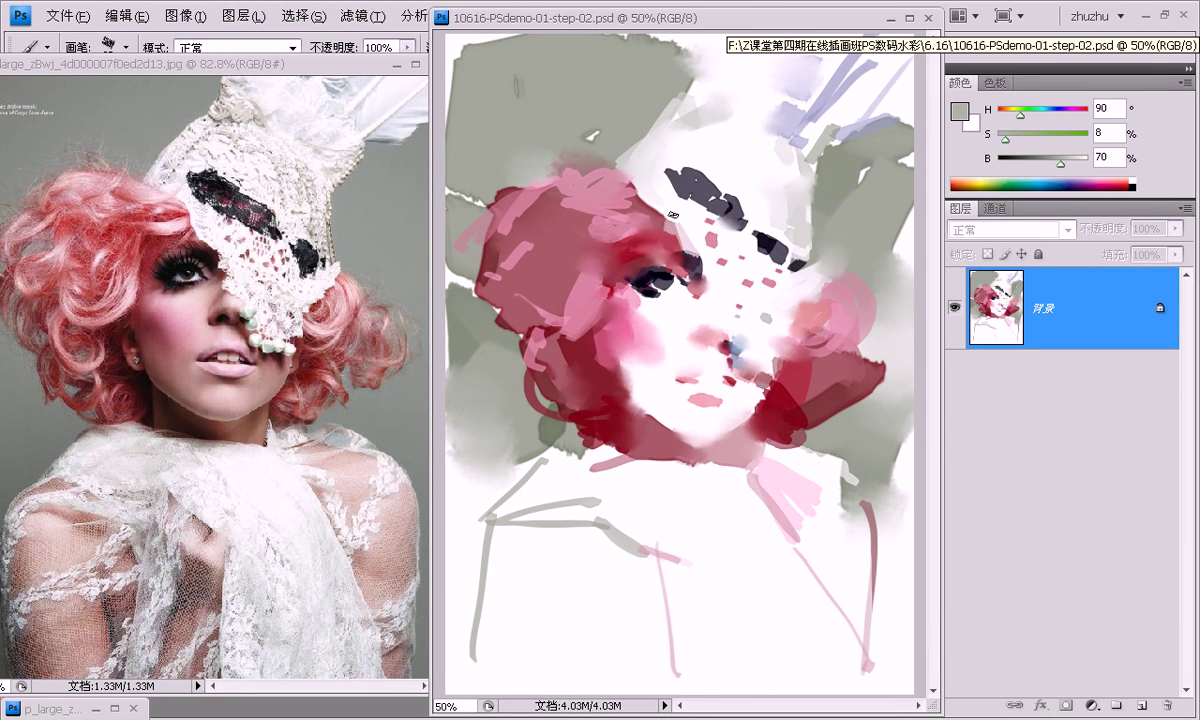
Lasso a loose freehand selection around the dark left eye of the painted face.
key("l")
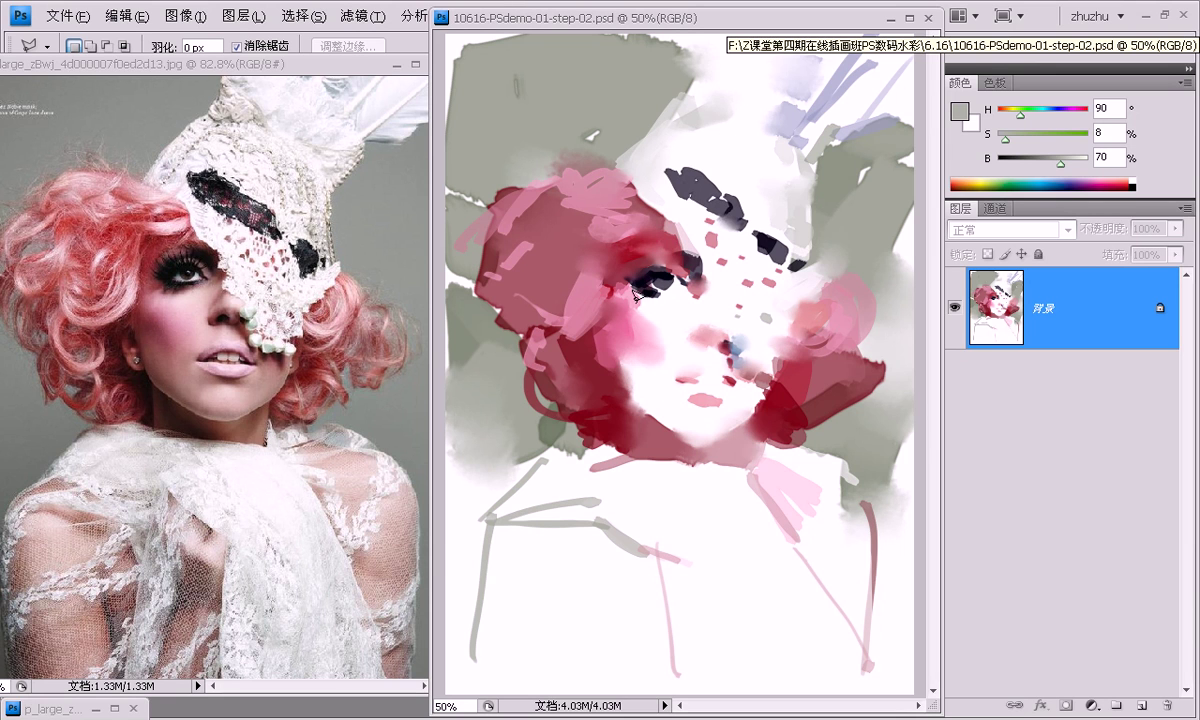
left_click_drag(628, 256, 671, 243)
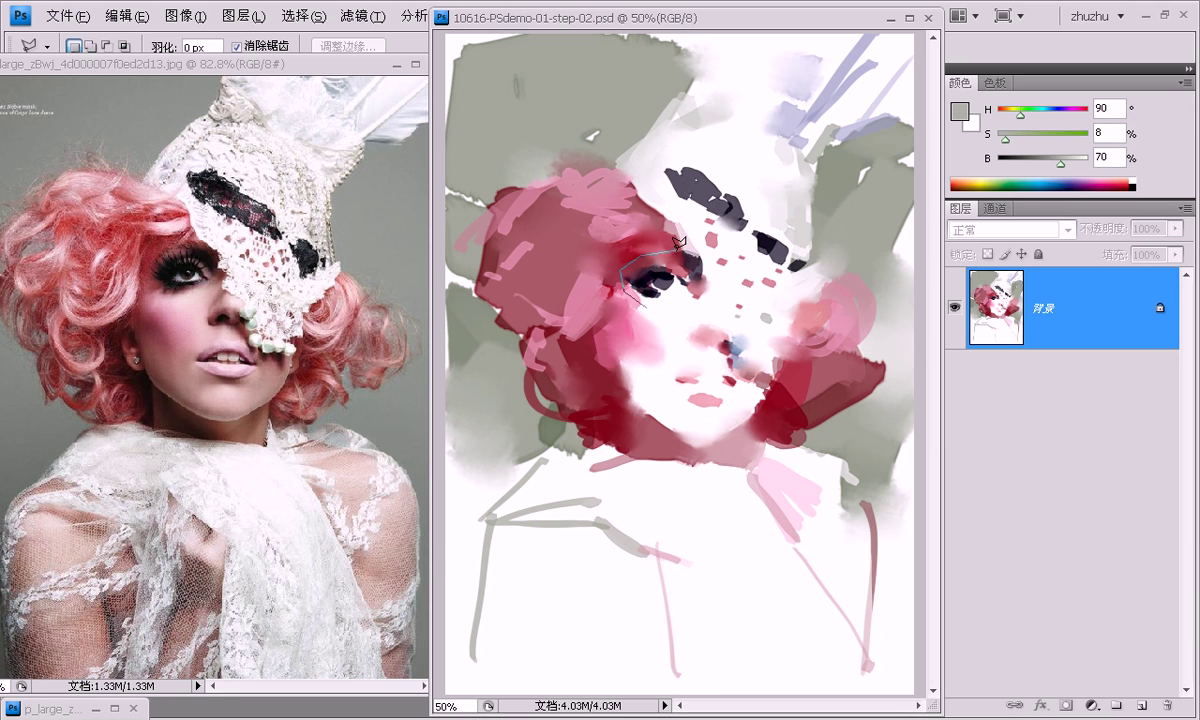
left_click_drag(677, 238, 692, 296)
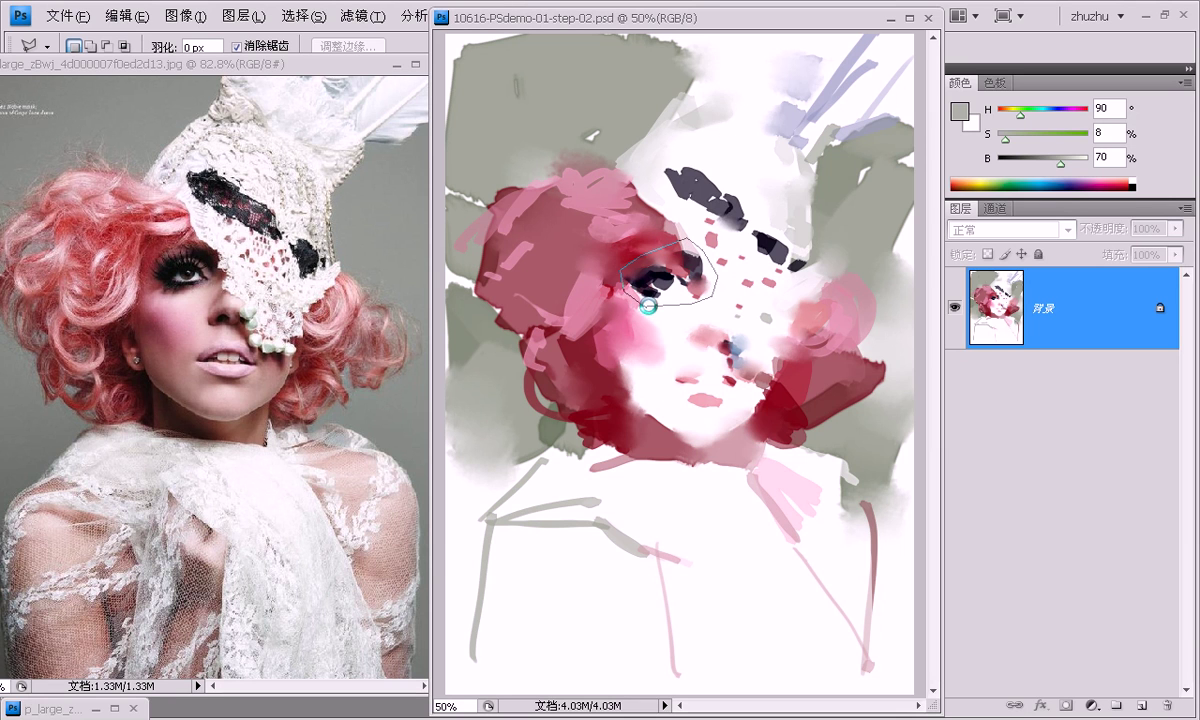
left_click_drag(692, 296, 605, 285)
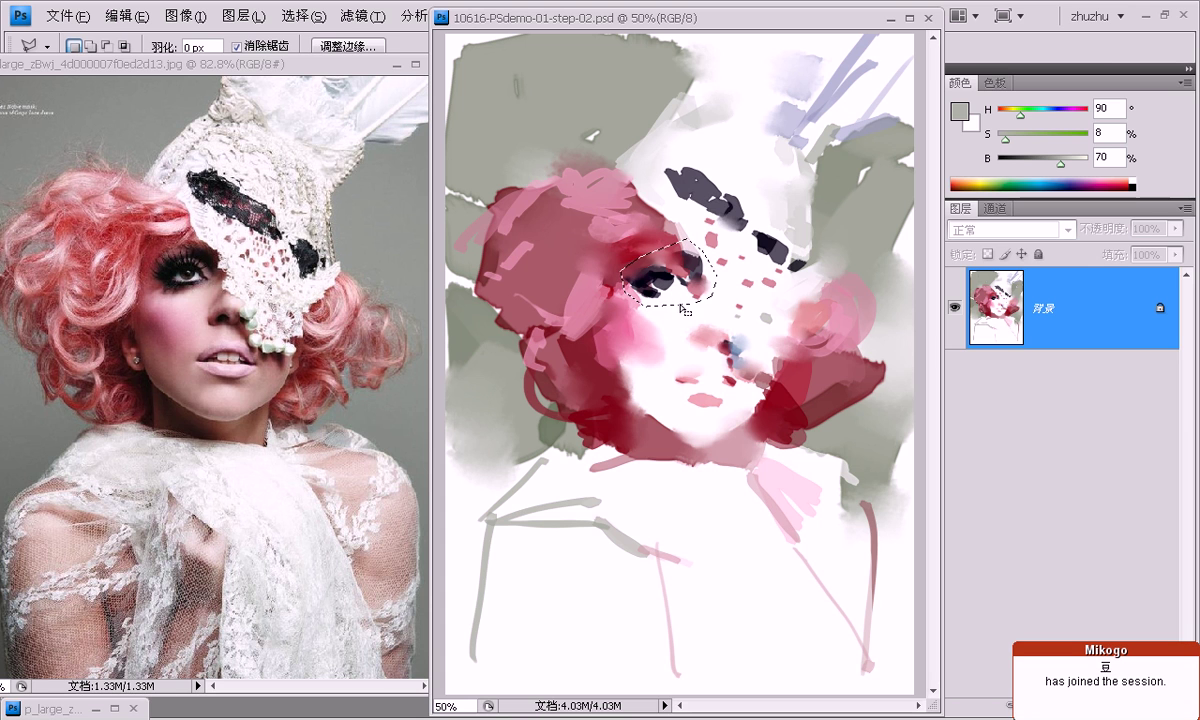
Duplicate the selected eye onto Layer 1 and toggle the background layer to check it.
key("v")
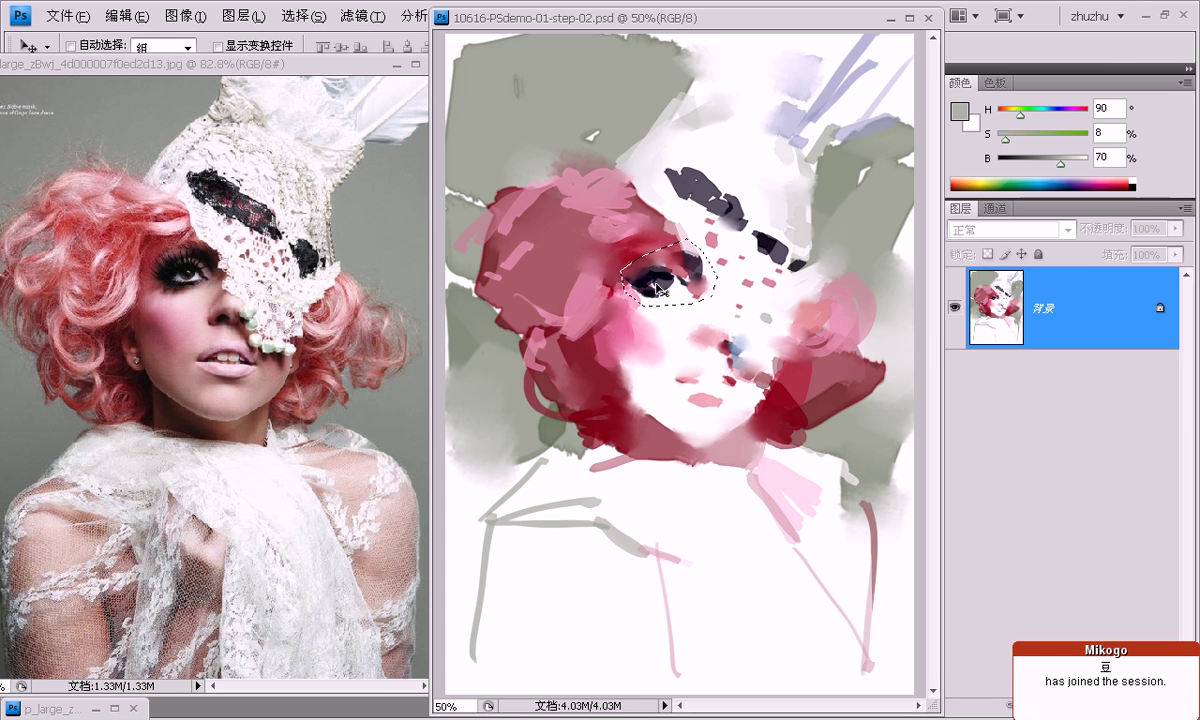
key("ctrl+j")
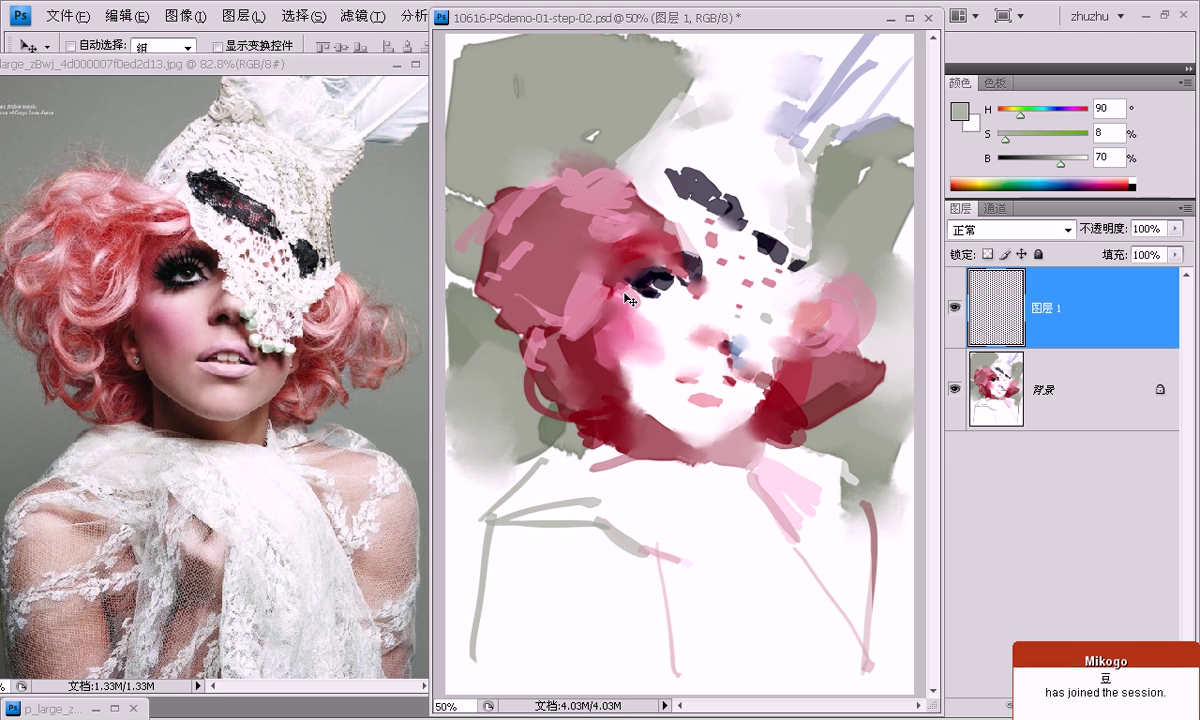
left_click(955, 389)
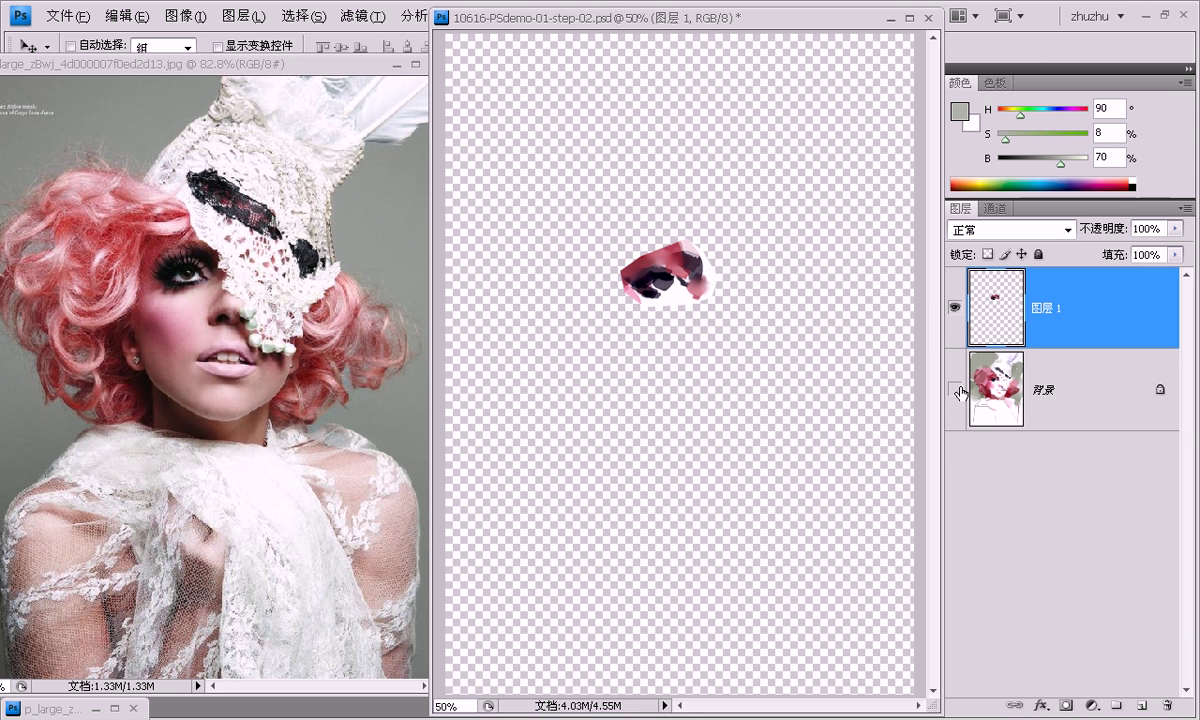
left_click(955, 389)
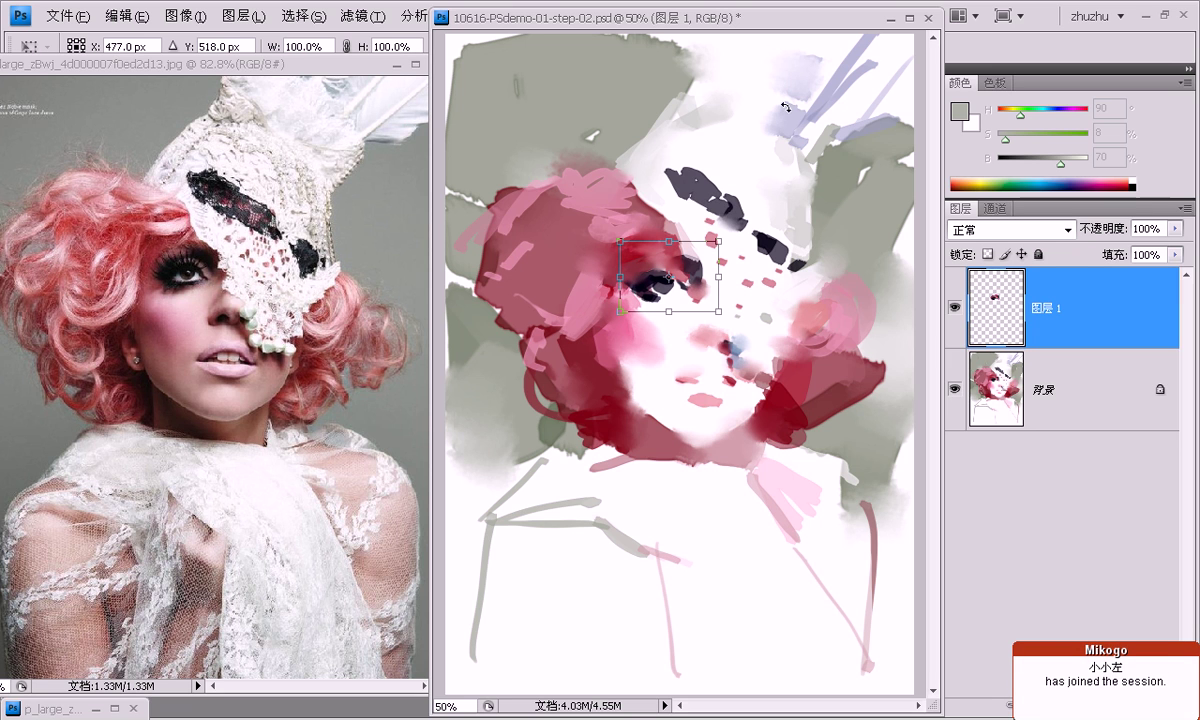
Rotate the copied eye slightly from its corner with Free Transform and commit.
left_click_drag(741, 234, 737, 232)
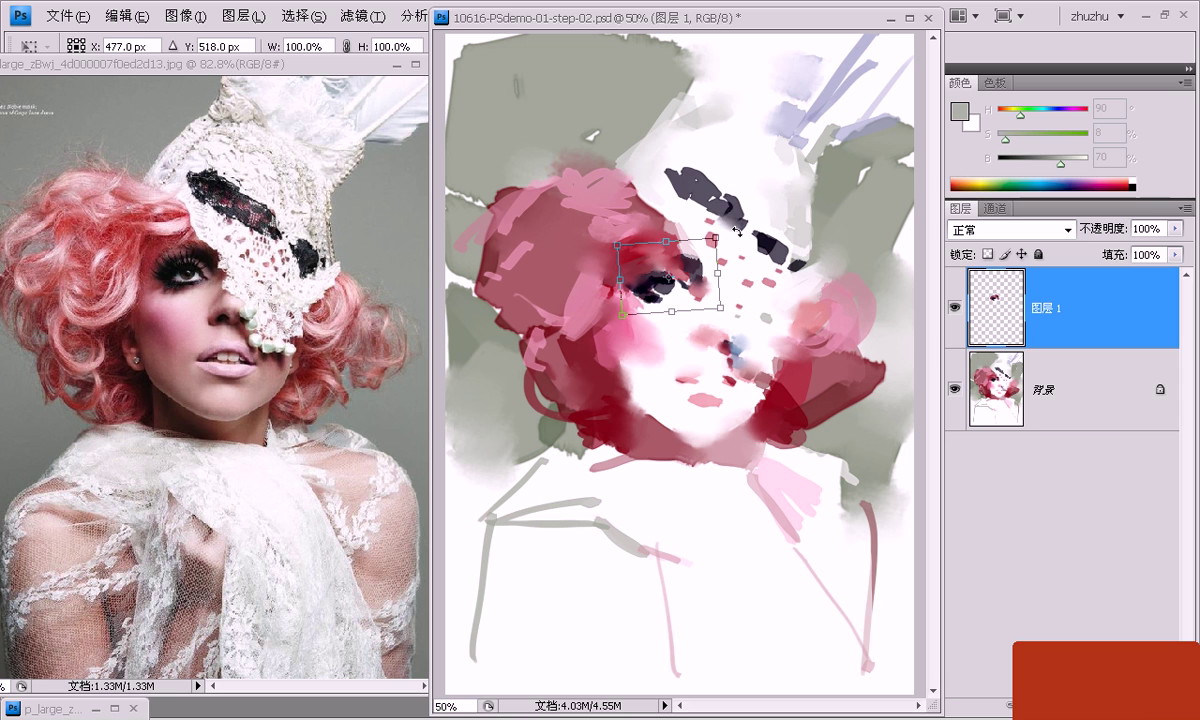
left_click_drag(737, 232, 736, 233)
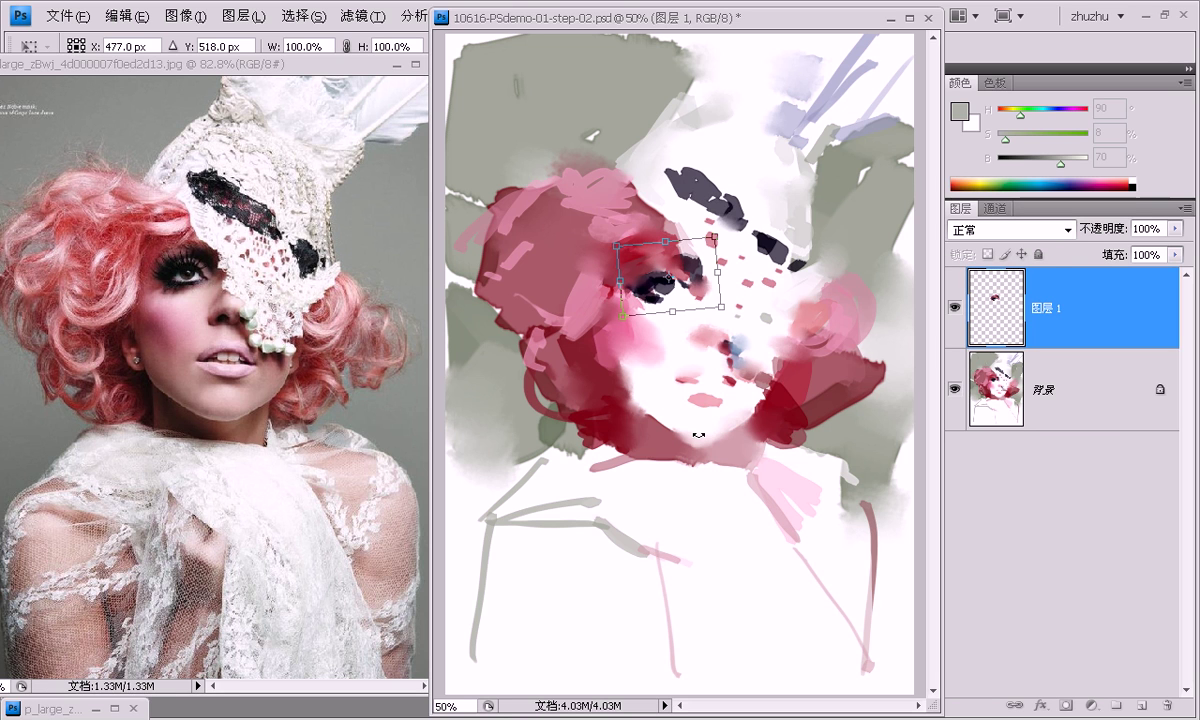
key("Return")
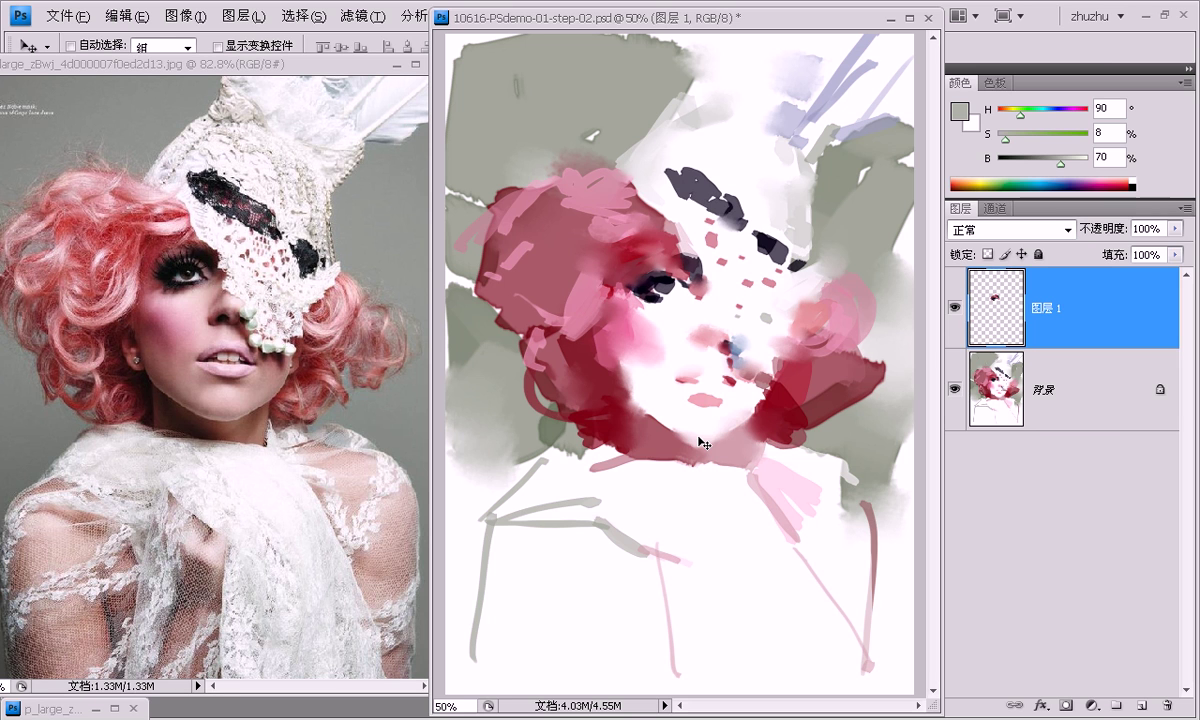
Toggle Layer 1 visibility to compare the tilted eye, then zoom in on the face.
left_click(955, 309)
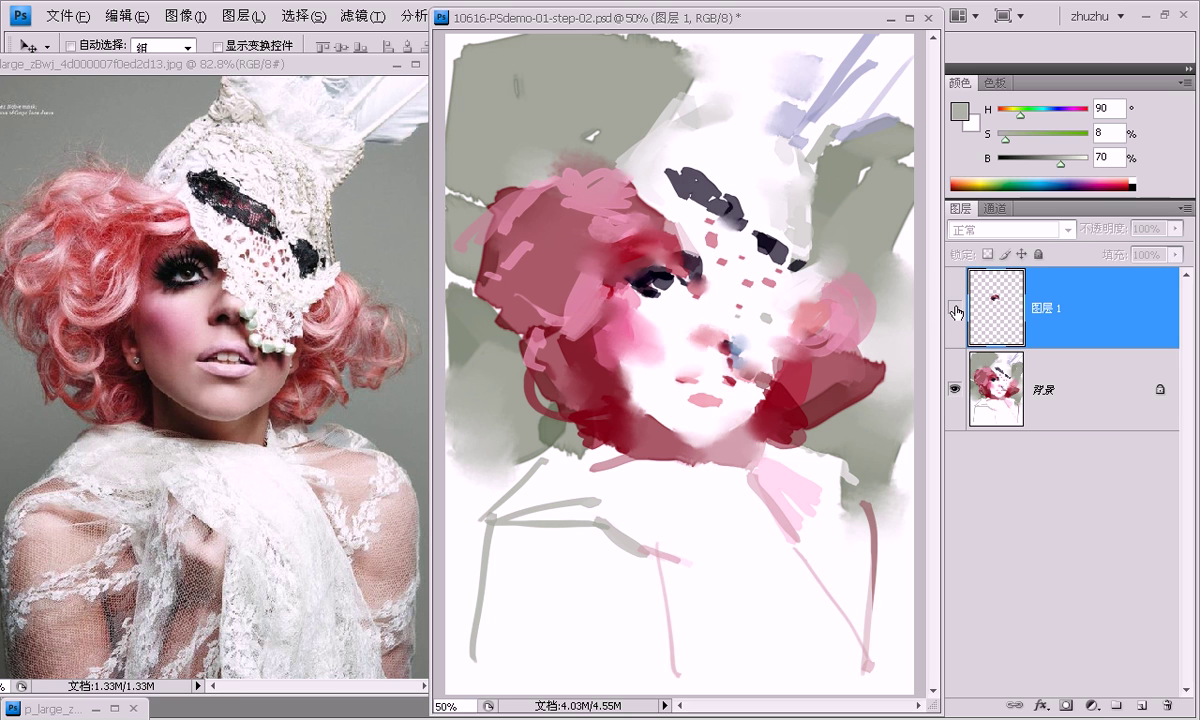
left_click(956, 311)
left_click(954, 312)
left_click(955, 309)
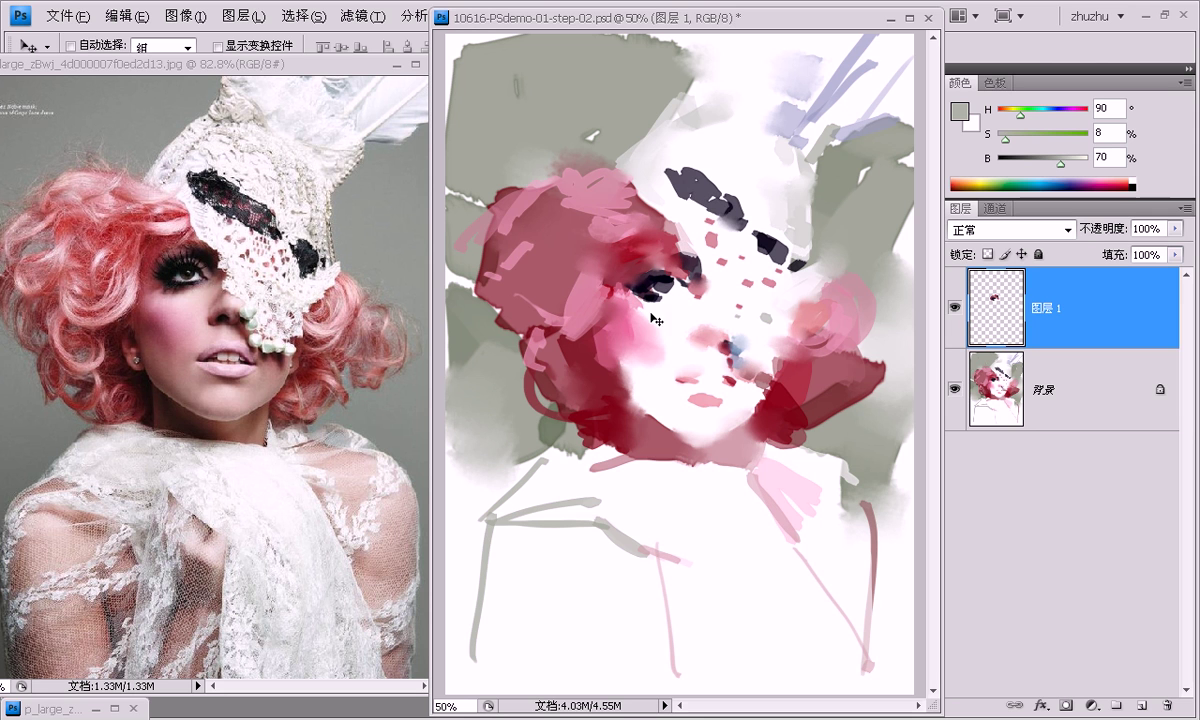
key("ctrl+plus")
key("ctrl+plus")
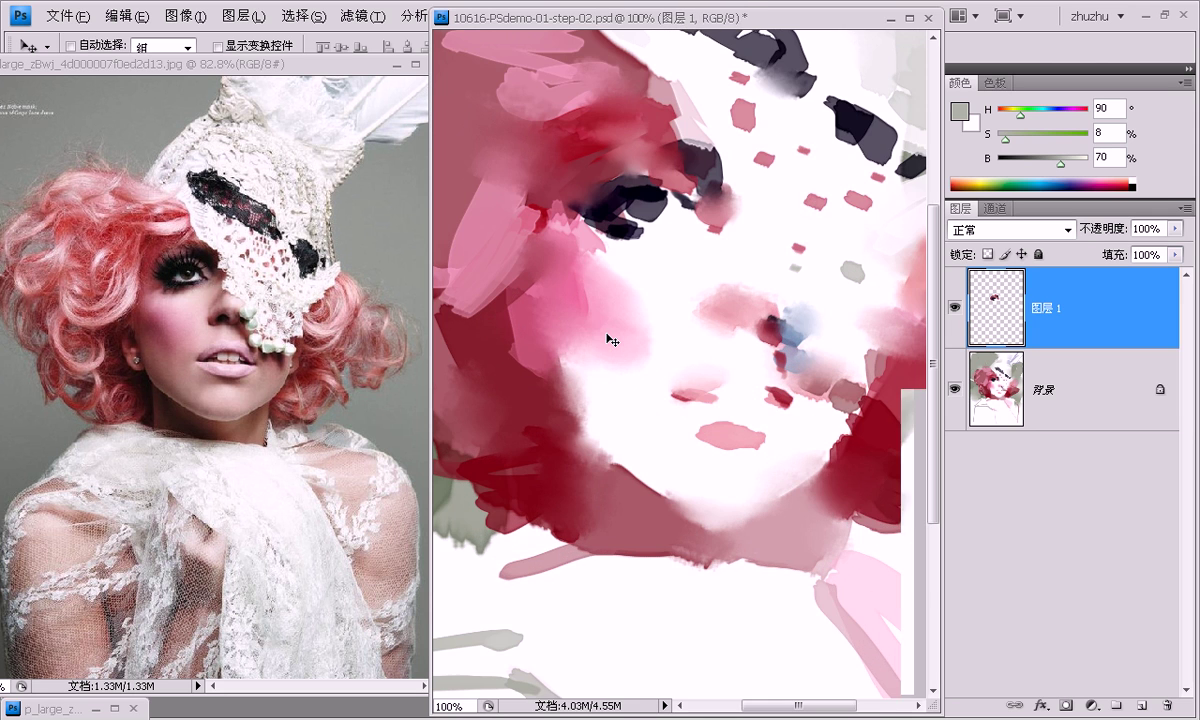
Erase the deep red around and above the copied eye at 30% eraser opacity.
left_click_drag(723, 211, 721, 317)
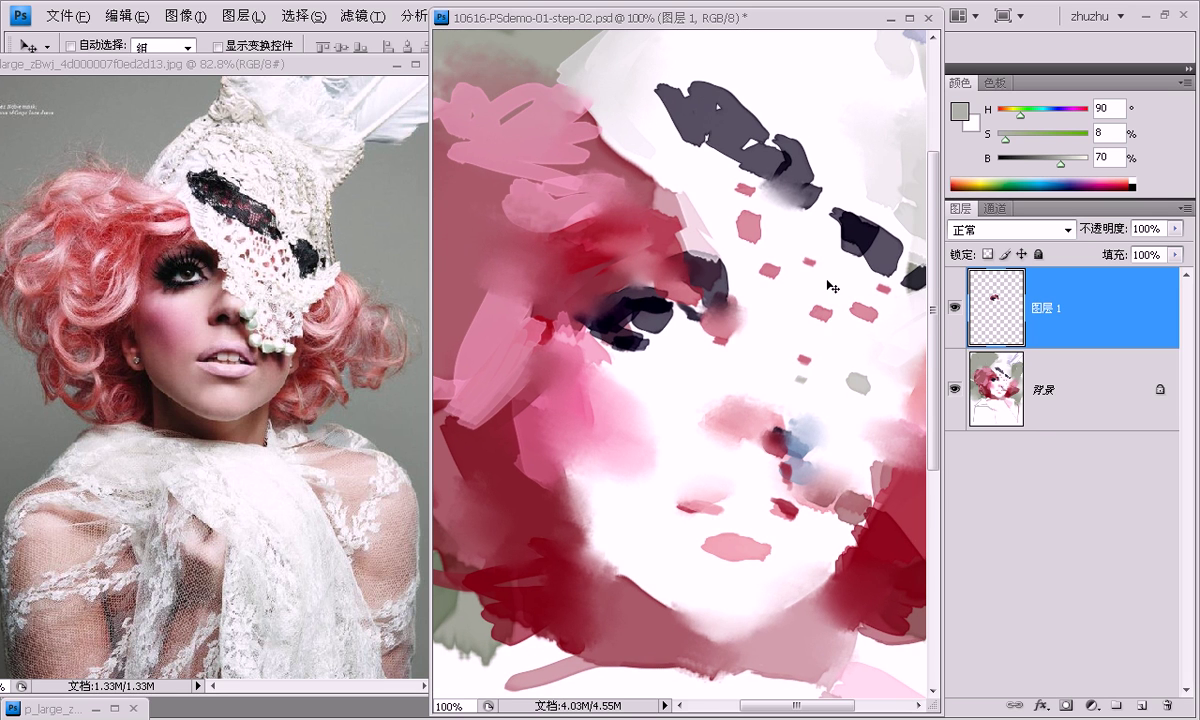
key("e")
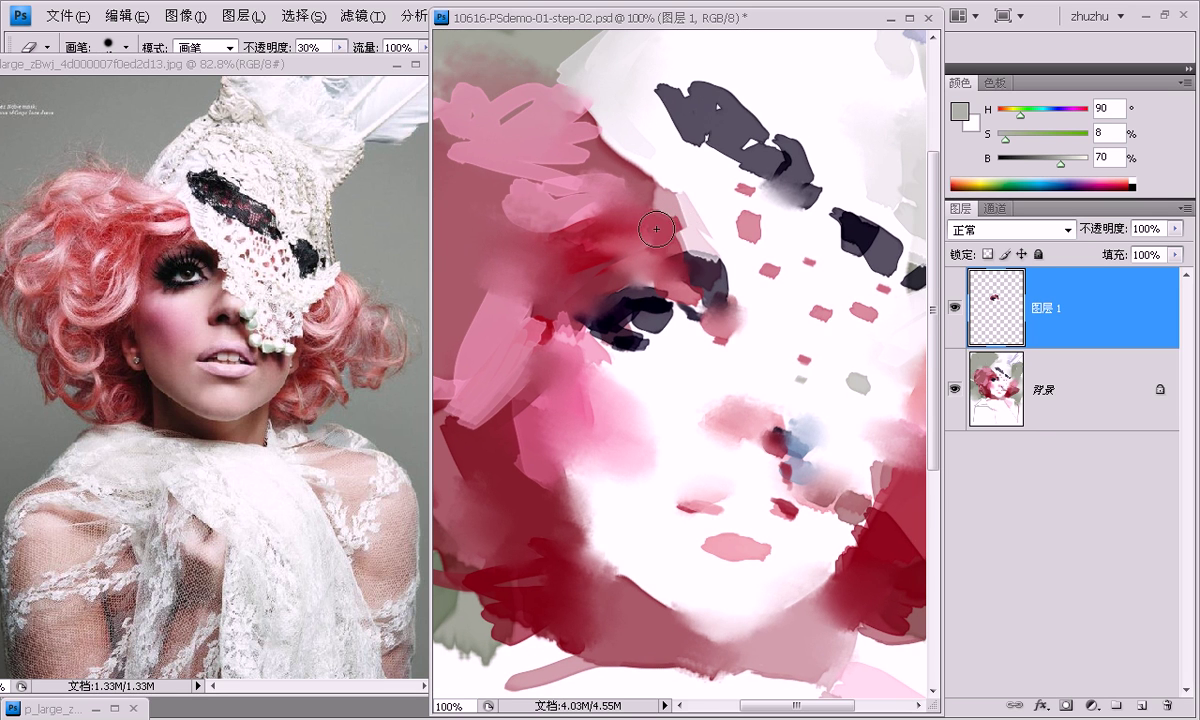
left_click_drag(658, 232, 612, 218)
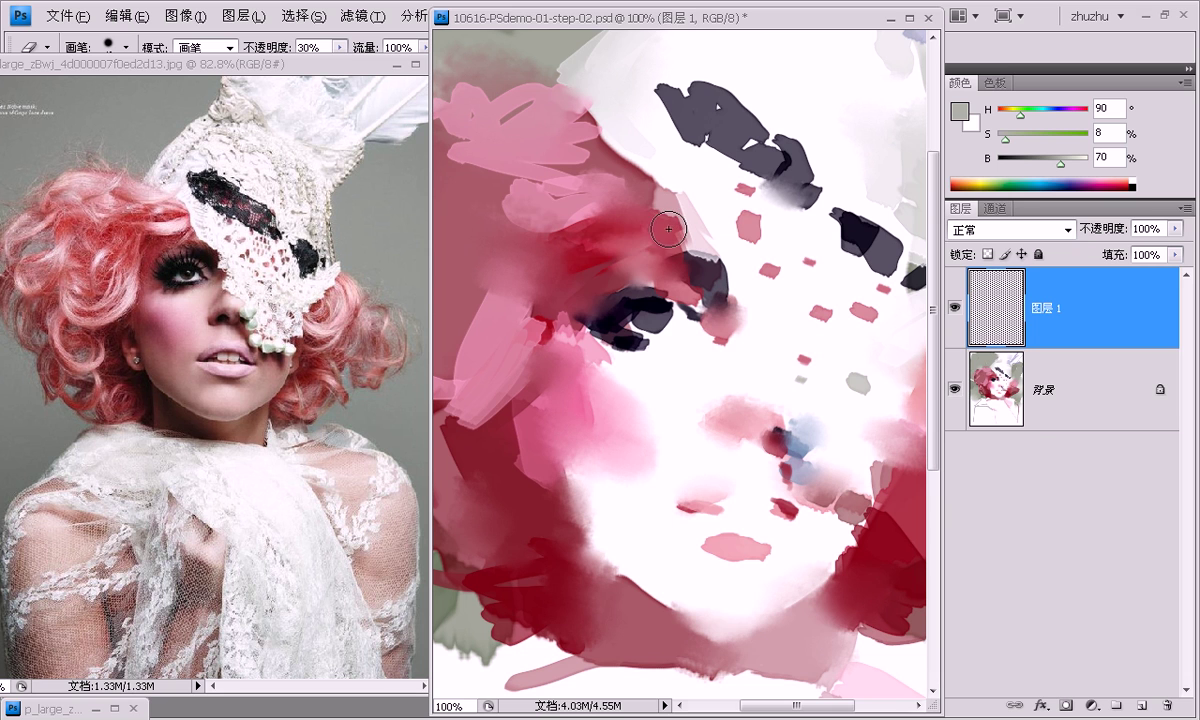
left_click_drag(598, 261, 525, 300)
left_click_drag(730, 242, 673, 221)
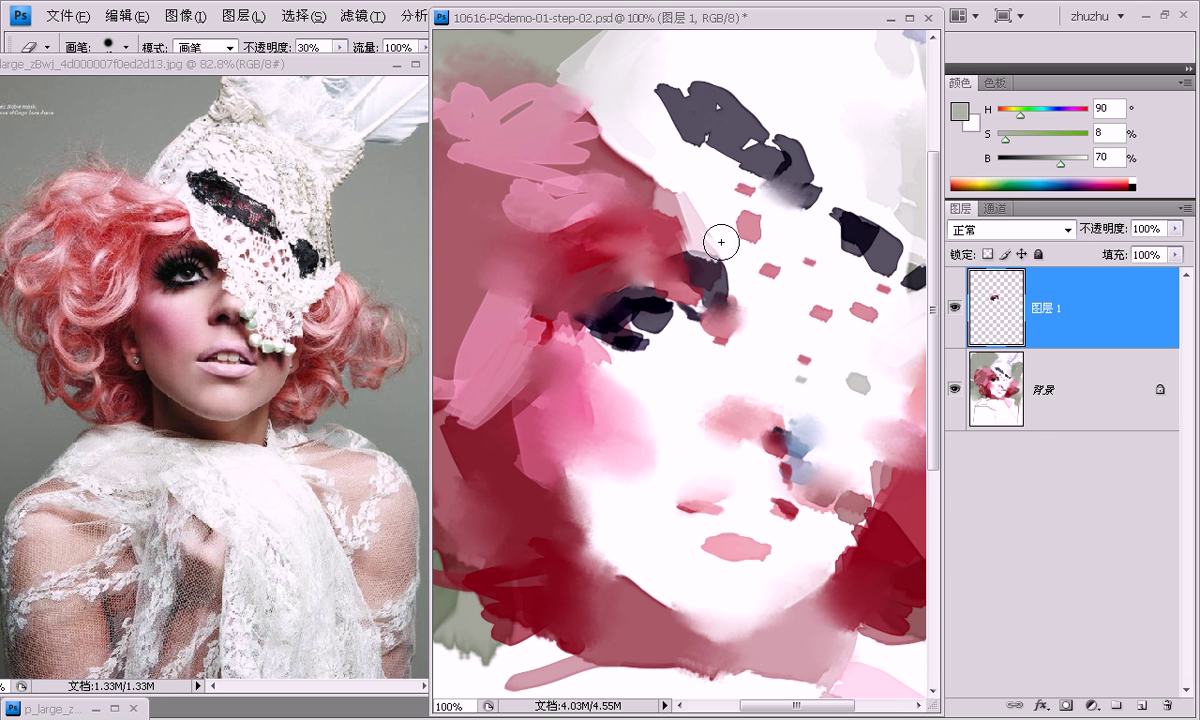
Smudge the paint around the eye at 30% strength, then zoom back out to 50%.
key("r")
left_click_drag(760, 20, 760, 129)
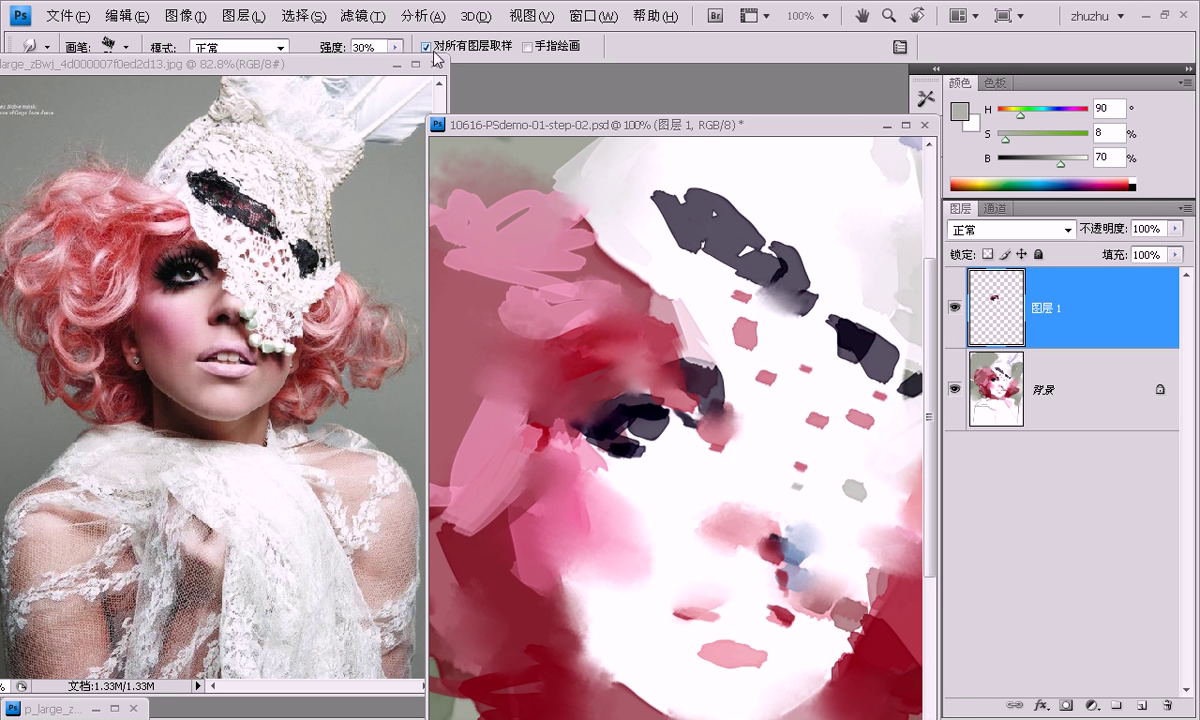
left_click_drag(597, 124, 596, 22)
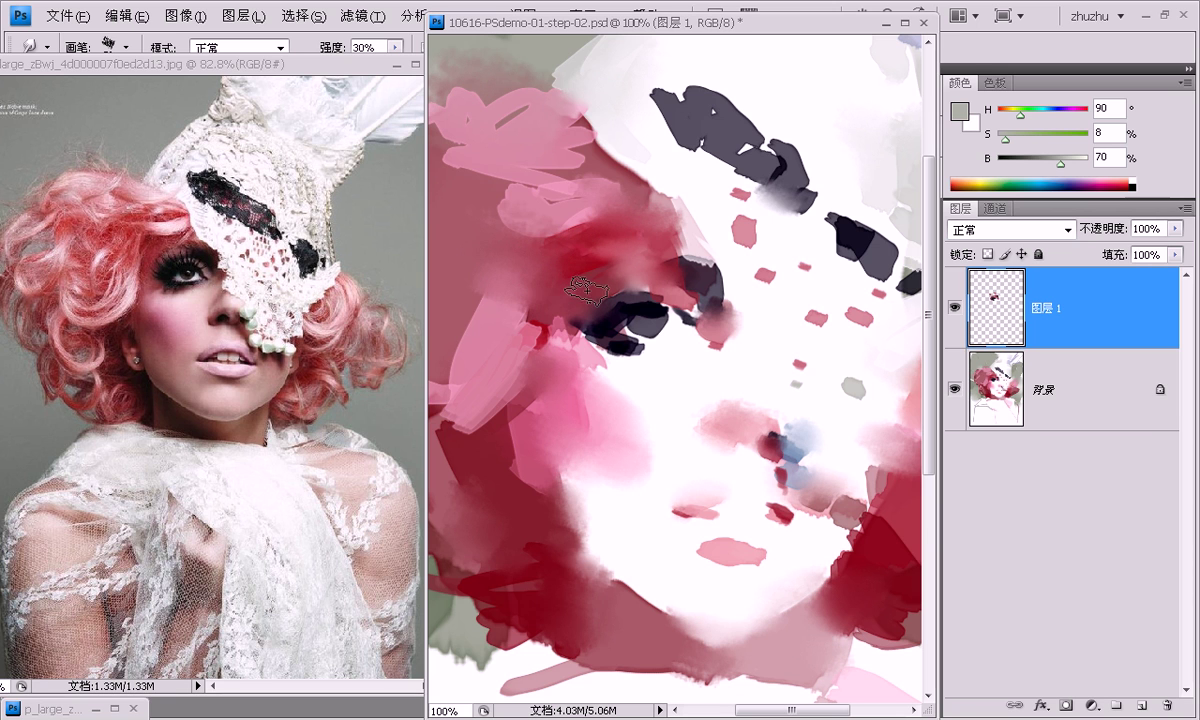
left_click_drag(640, 240, 693, 258)
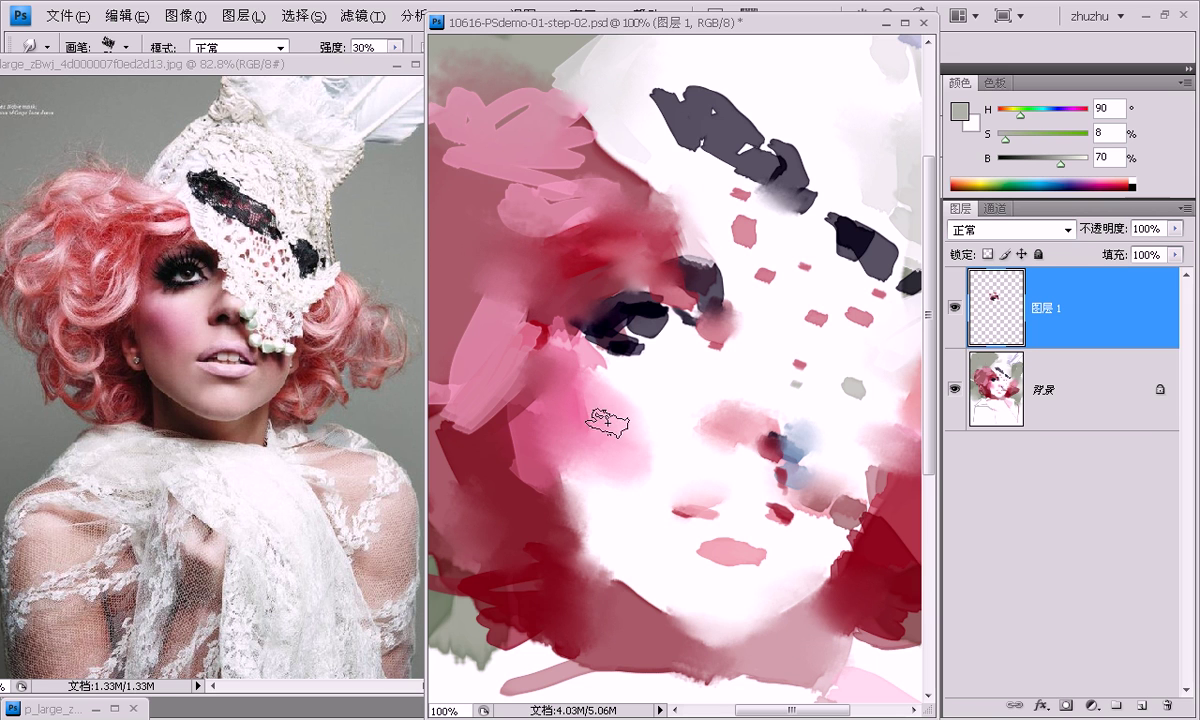
left_click_drag(637, 457, 654, 412)
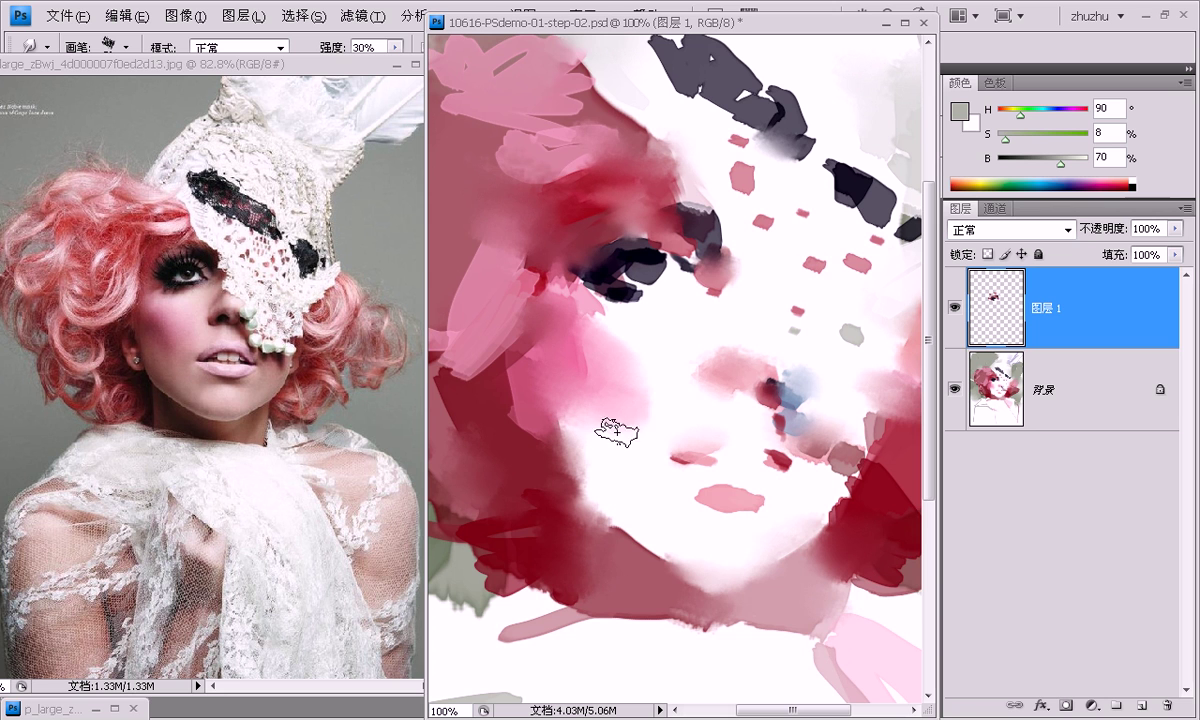
key("ctrl+minus")
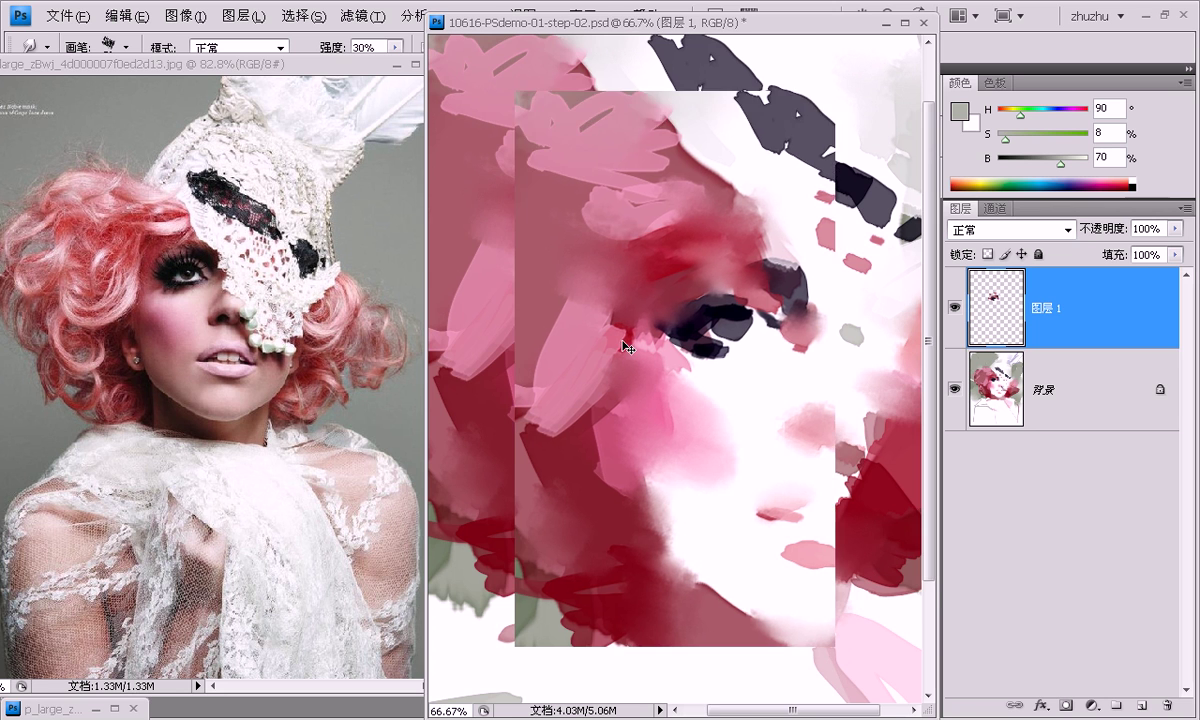
key("ctrl+minus")
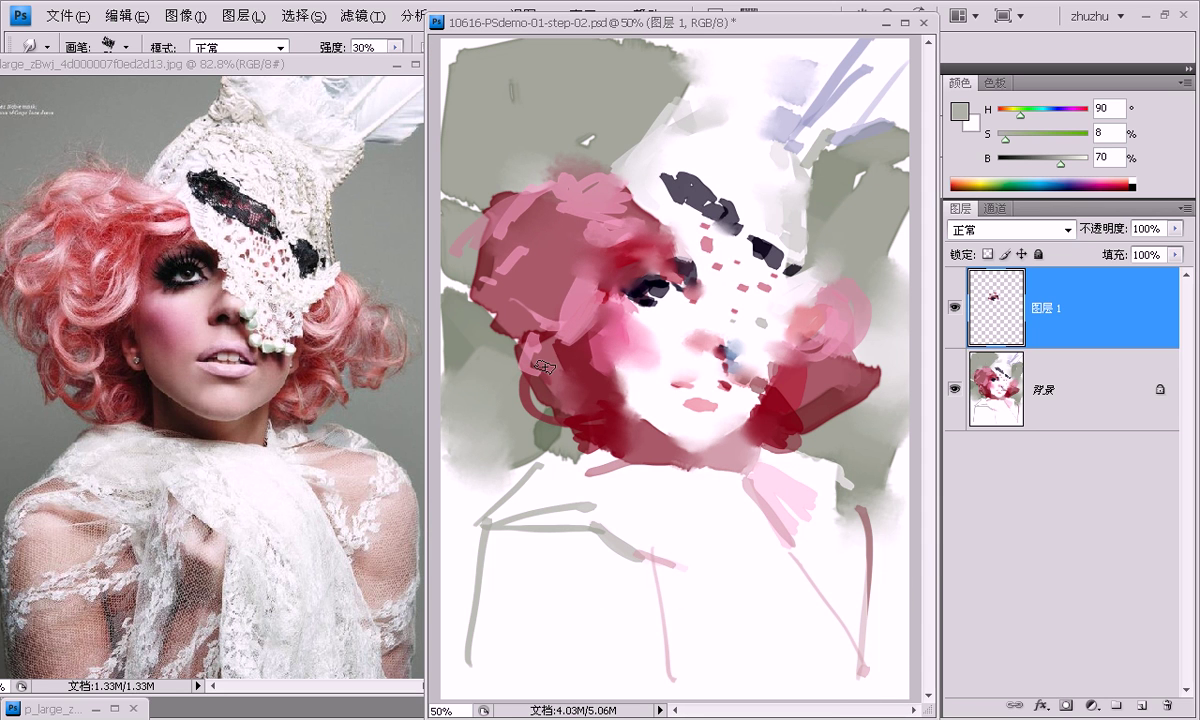
Sample pink and white from the painting and brush a white stroke near the chin.
key("b")
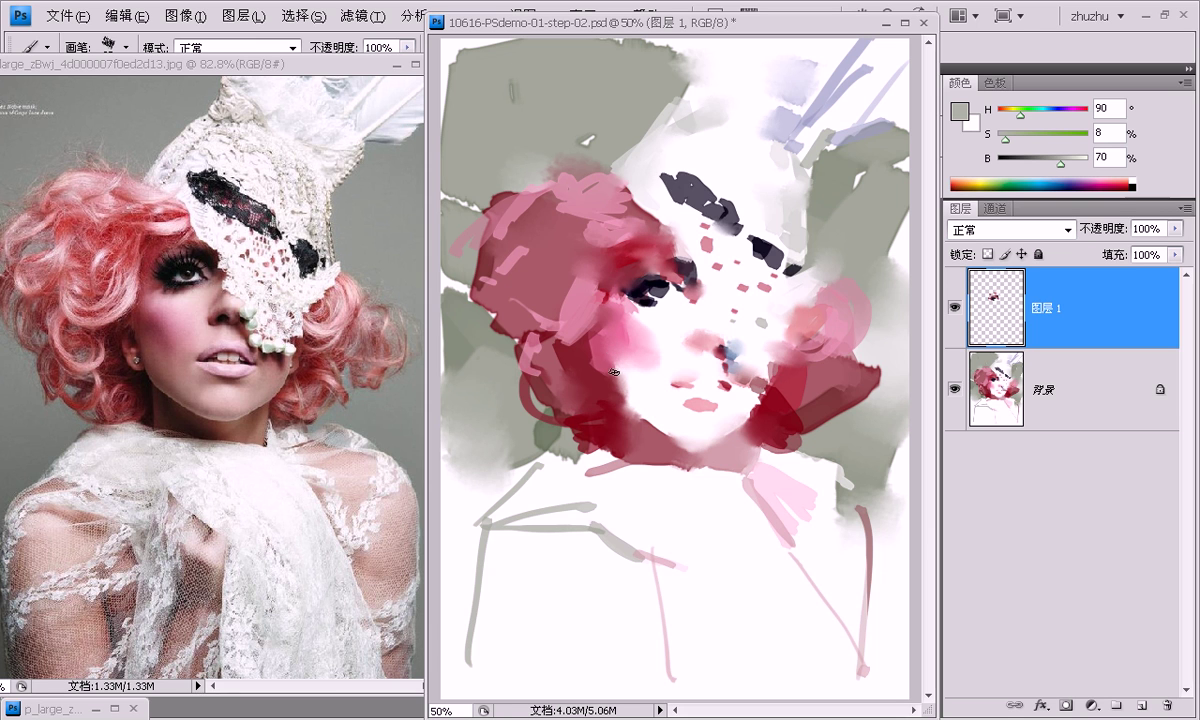
left_click(596, 354, "alt")
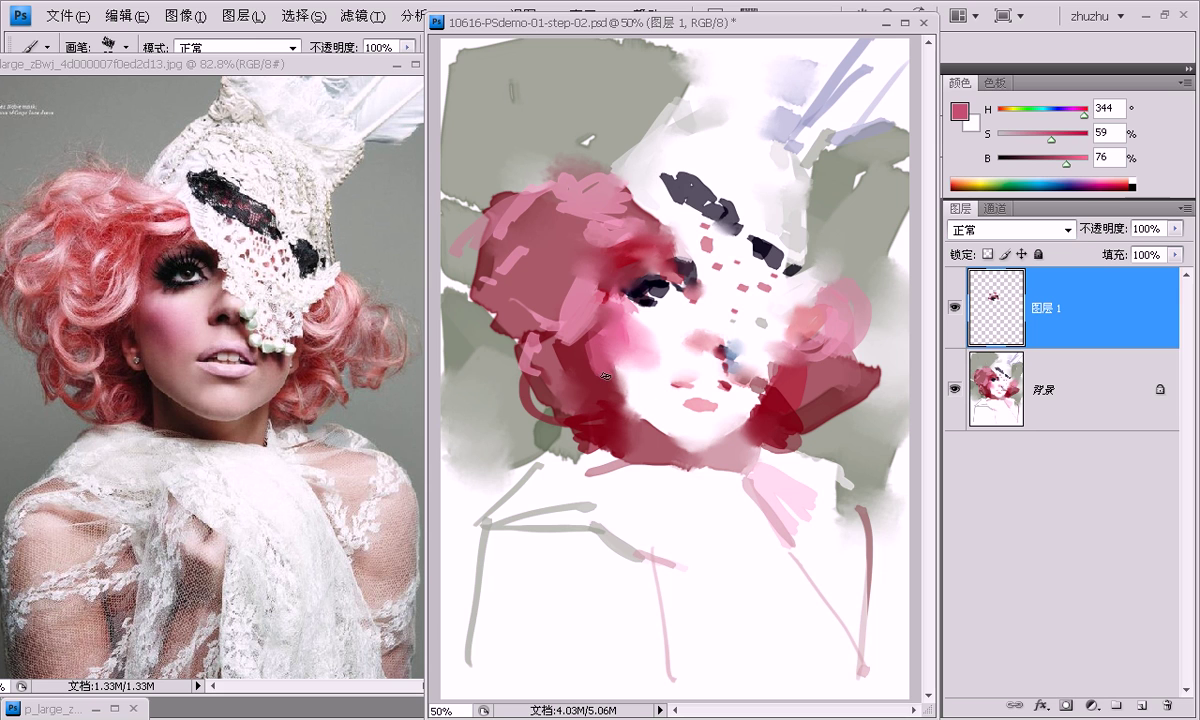
left_click(660, 408, "alt")
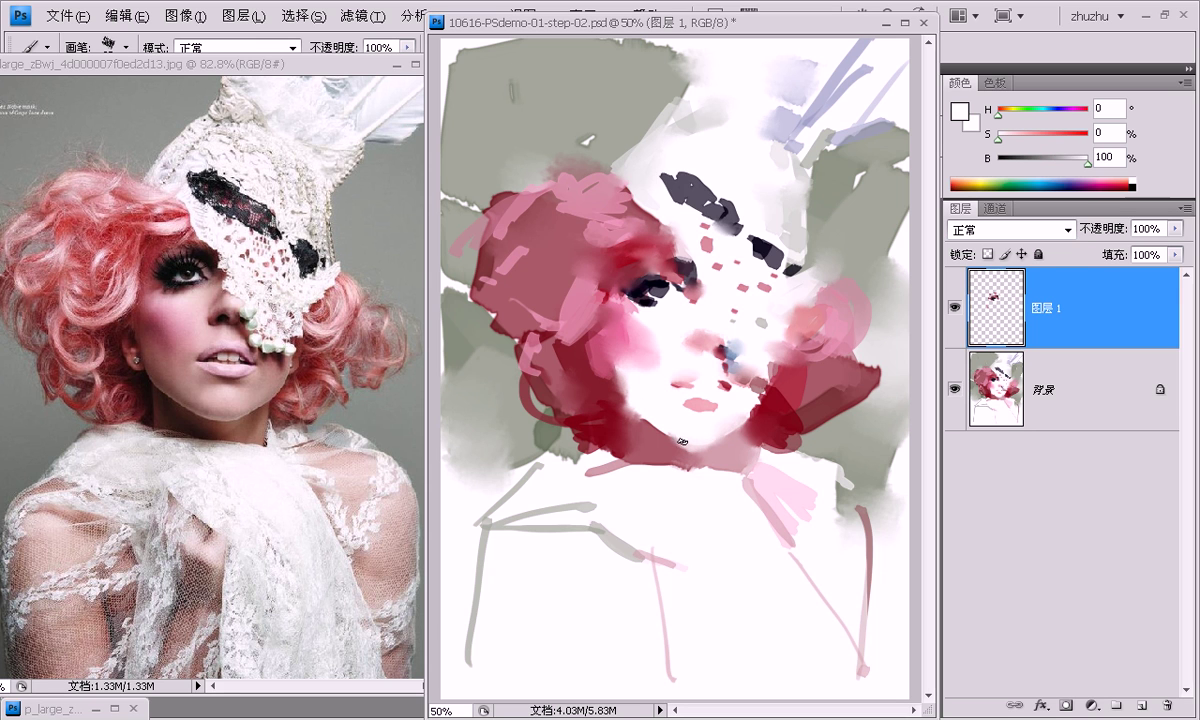
left_click_drag(645, 414, 676, 396)
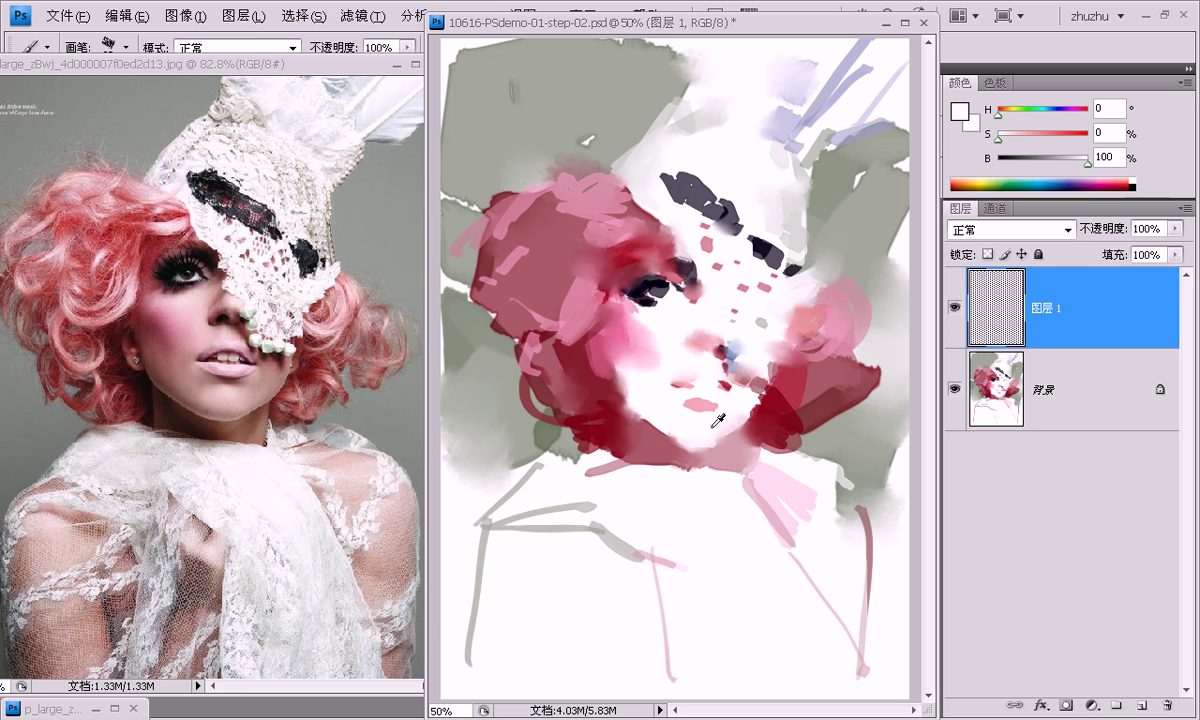
Pick up the dark grey-purple eye colour and paint a short stroke below the red collar.
left_click(742, 412, "alt")
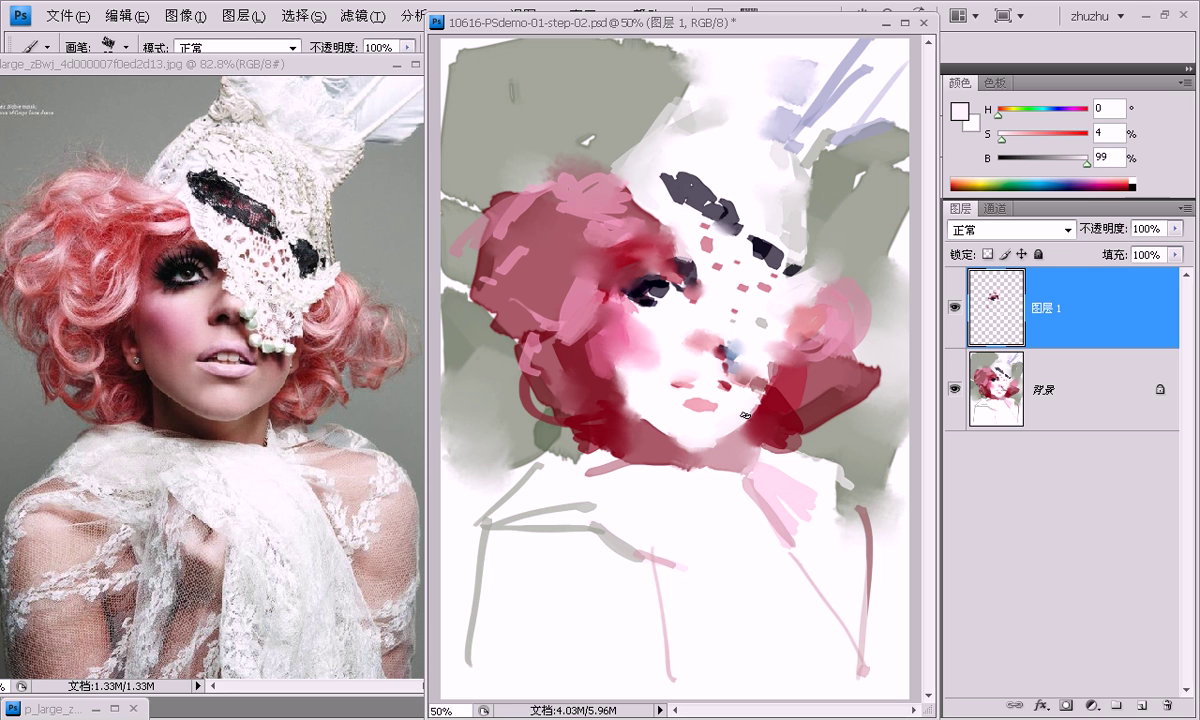
left_click(673, 418, "alt")
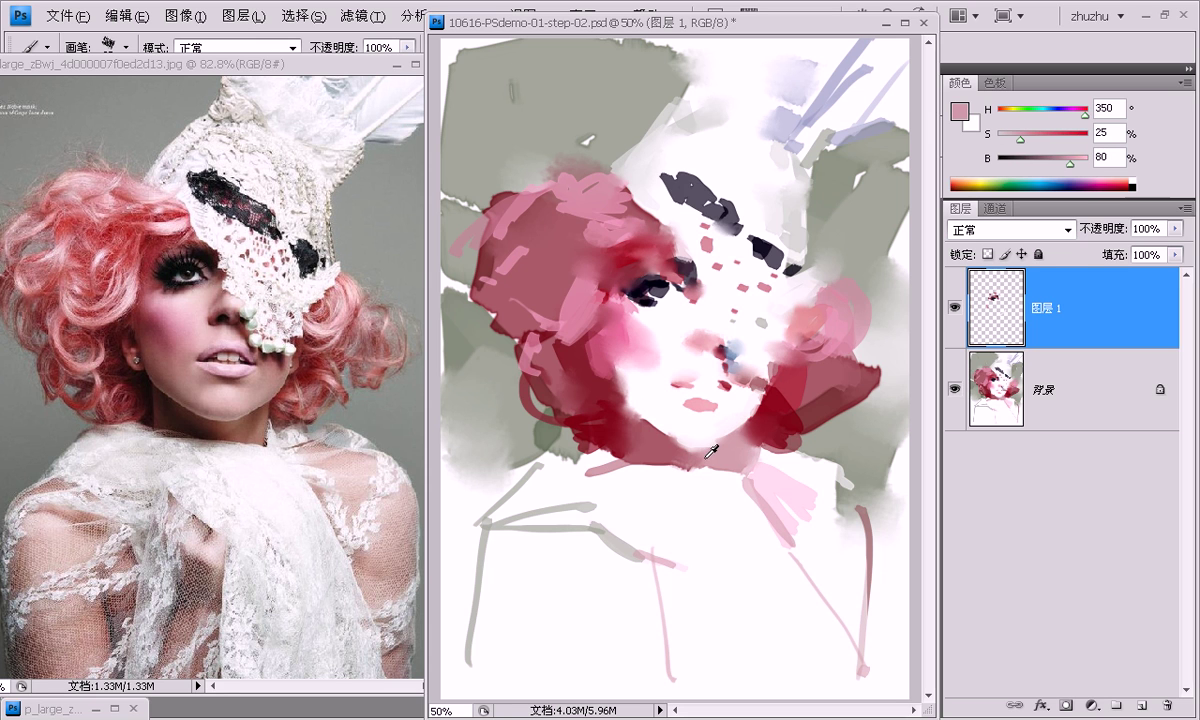
left_click(617, 426, "alt")
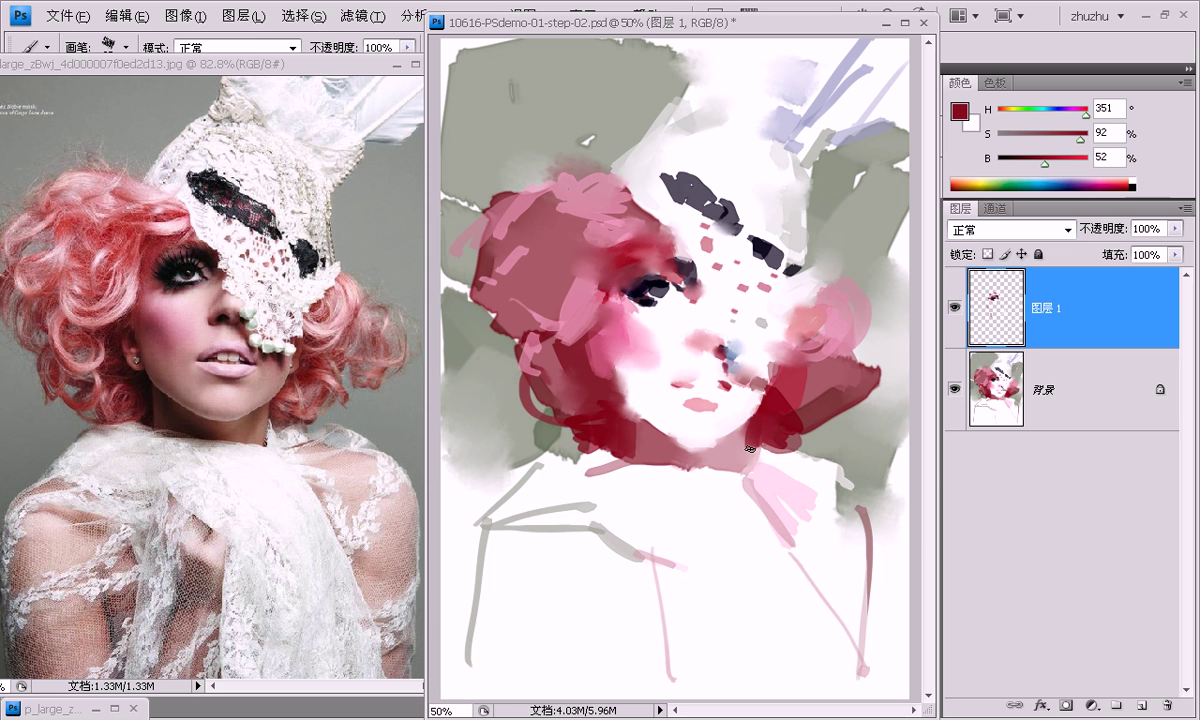
left_click(691, 268, "alt")
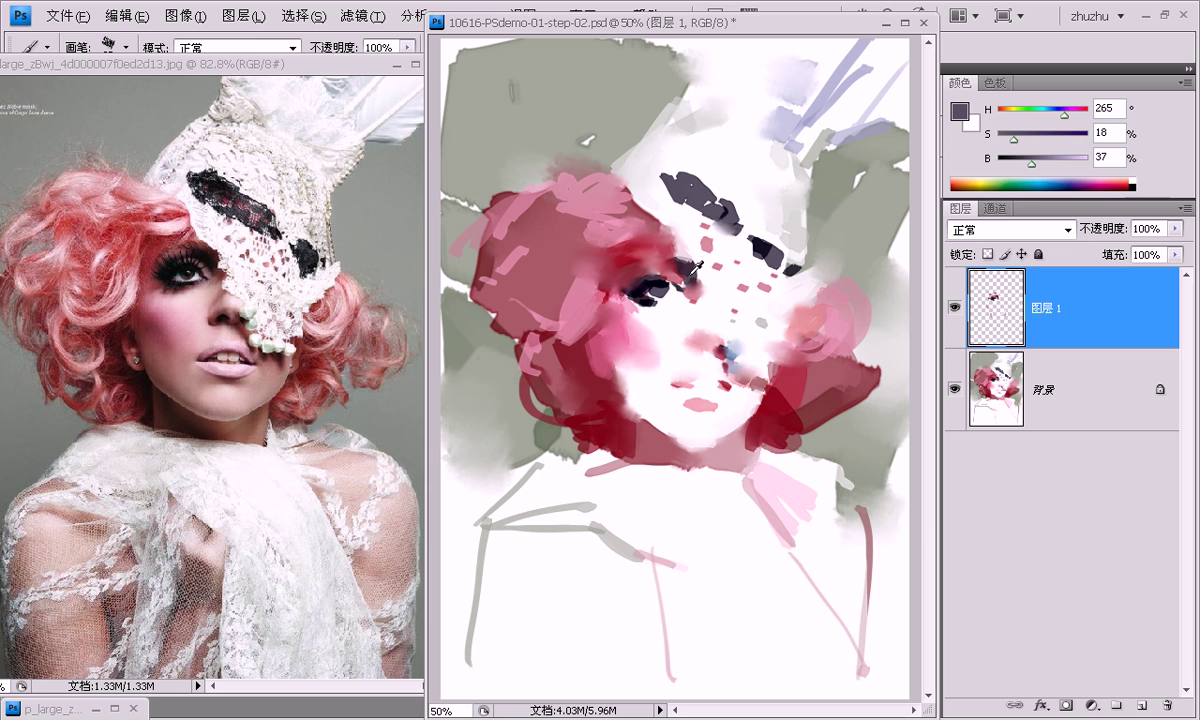
left_click_drag(742, 454, 738, 470)
Paint pink strokes over the lower-left shoulder and down the left arm.
left_click(466, 522, "alt")
left_click(528, 419, "alt")
left_click(795, 304, "alt")
left_click_drag(488, 528, 455, 558)
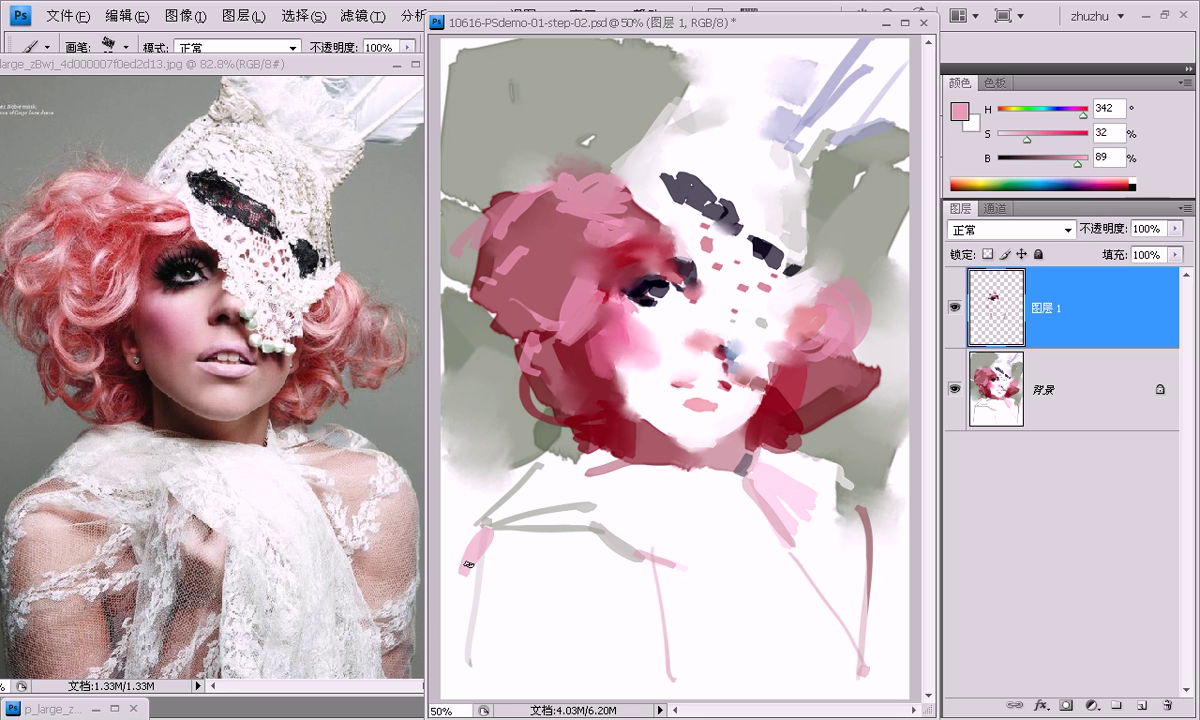
left_click_drag(462, 668, 466, 541)
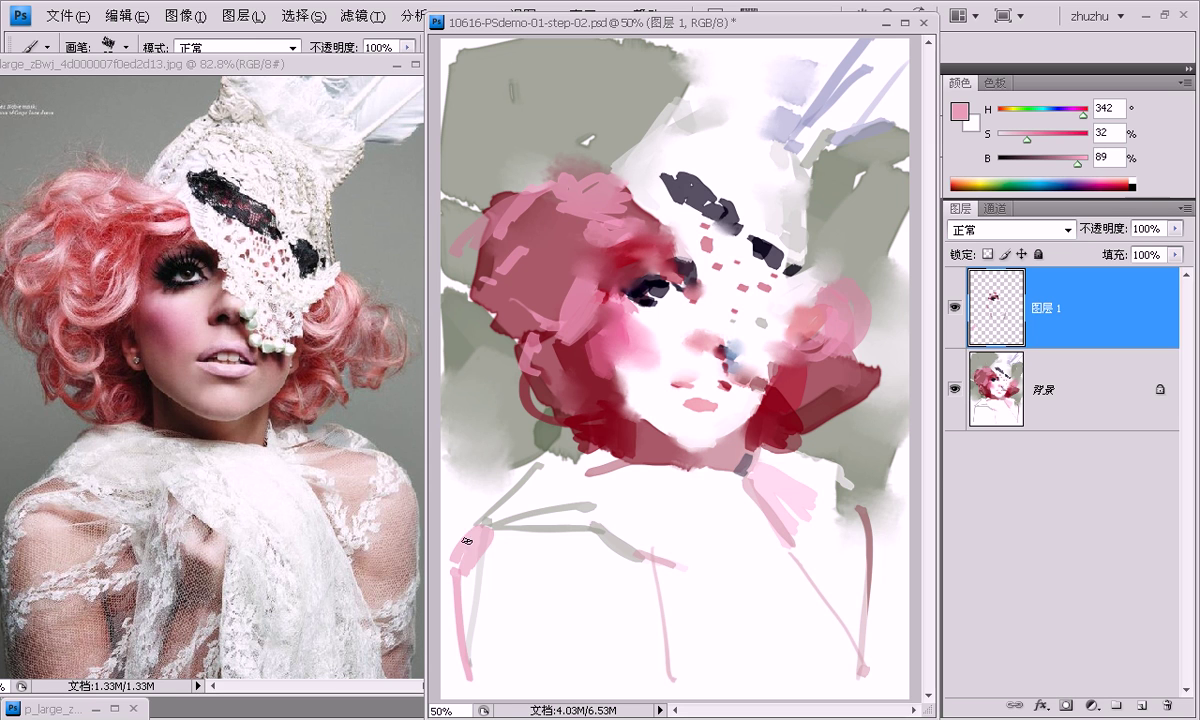
left_click(656, 610, "alt")
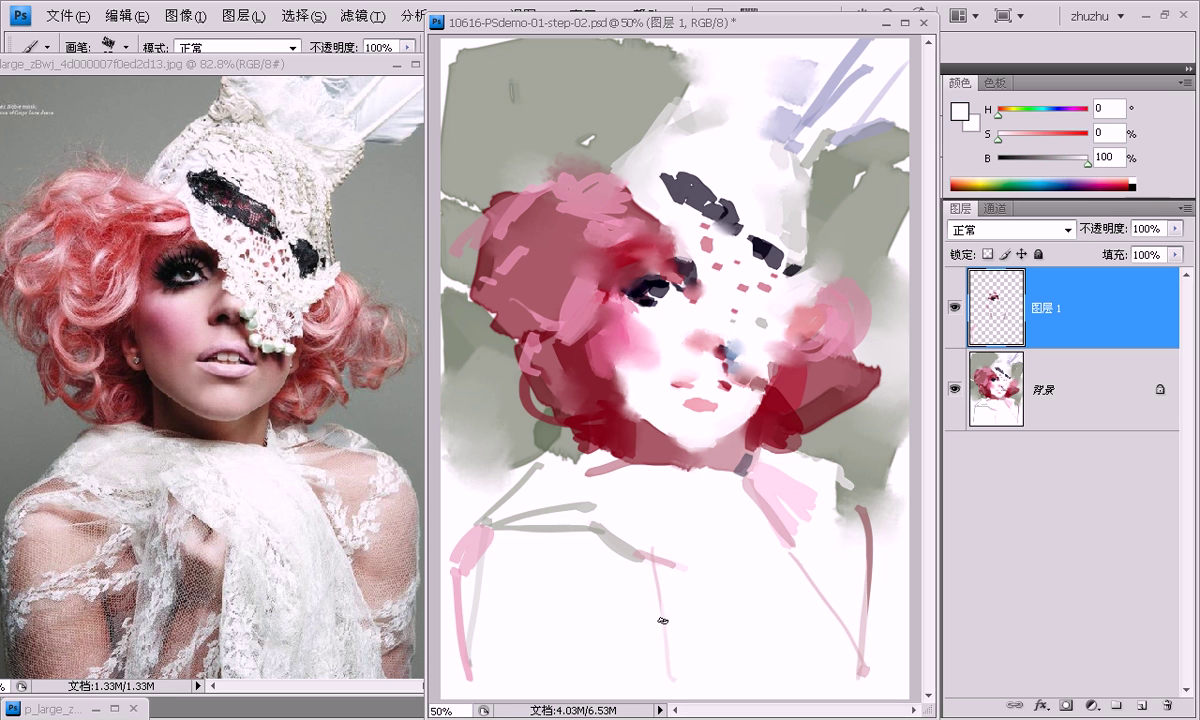
Paint a thin light-pink line down the chest and soften its lower part with white.
left_click(679, 576, "alt")
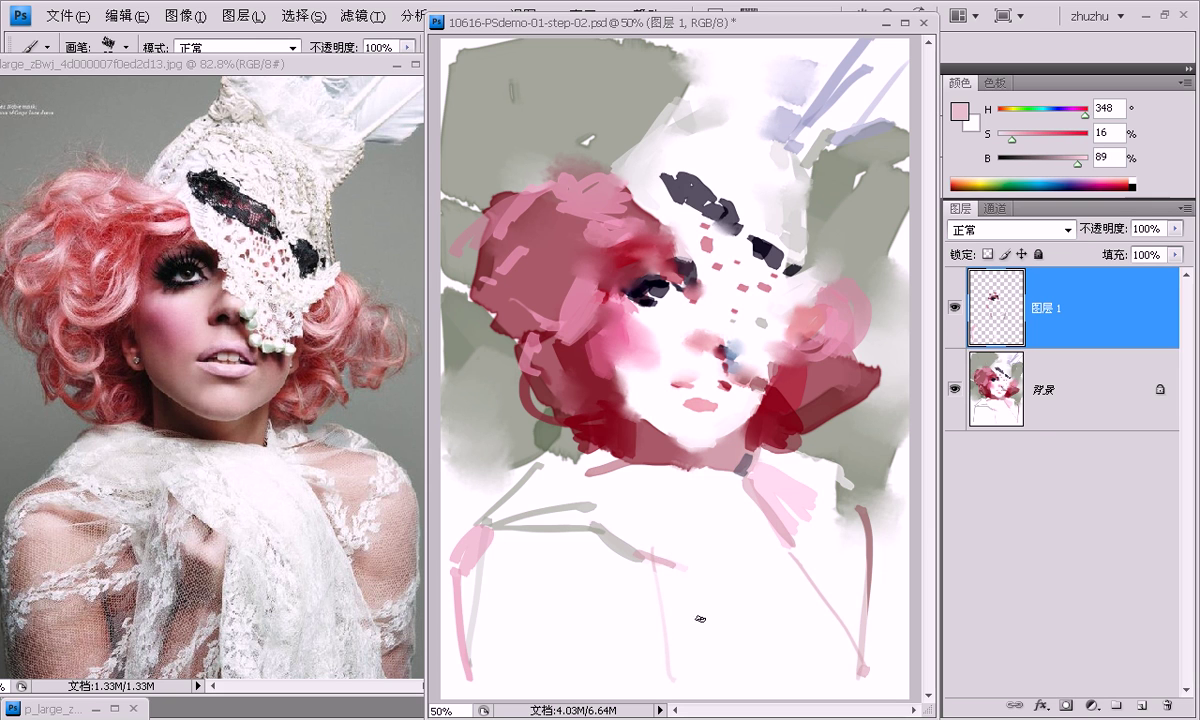
left_click_drag(655, 555, 700, 668)
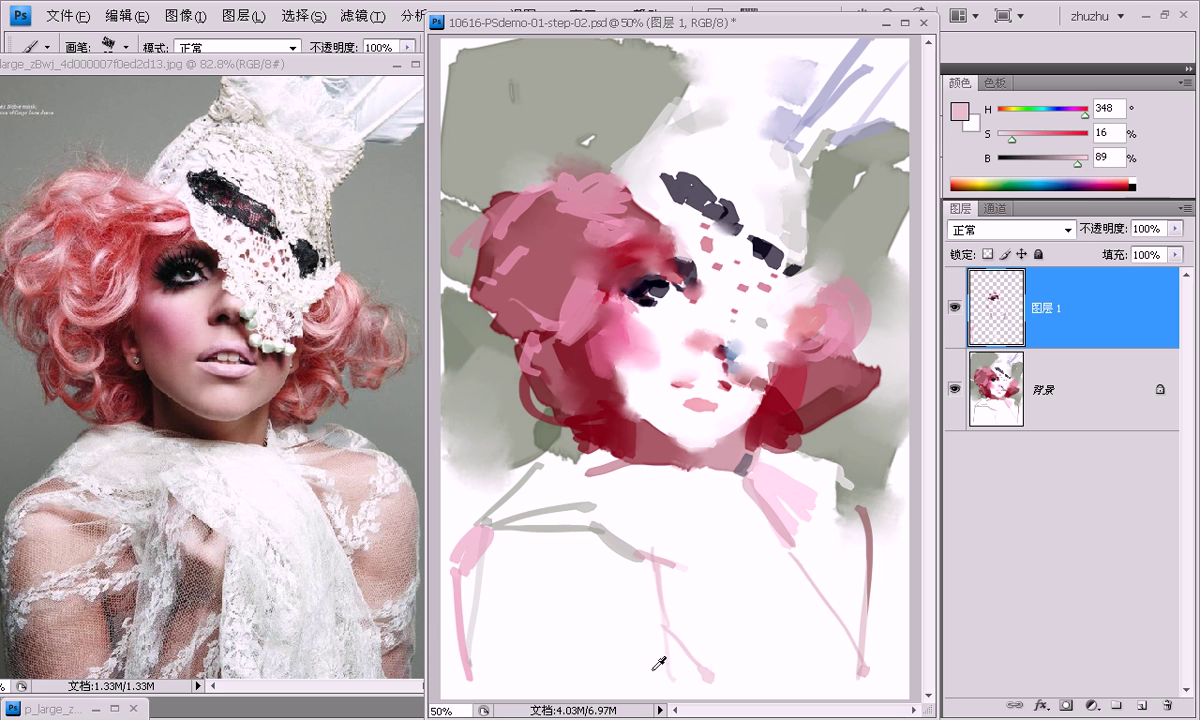
left_click(659, 635, "alt")
mouse_move(632, 597)
left_mouse_down()
mouse_move(710, 683)
mouse_move(673, 669)
left_mouse_up()
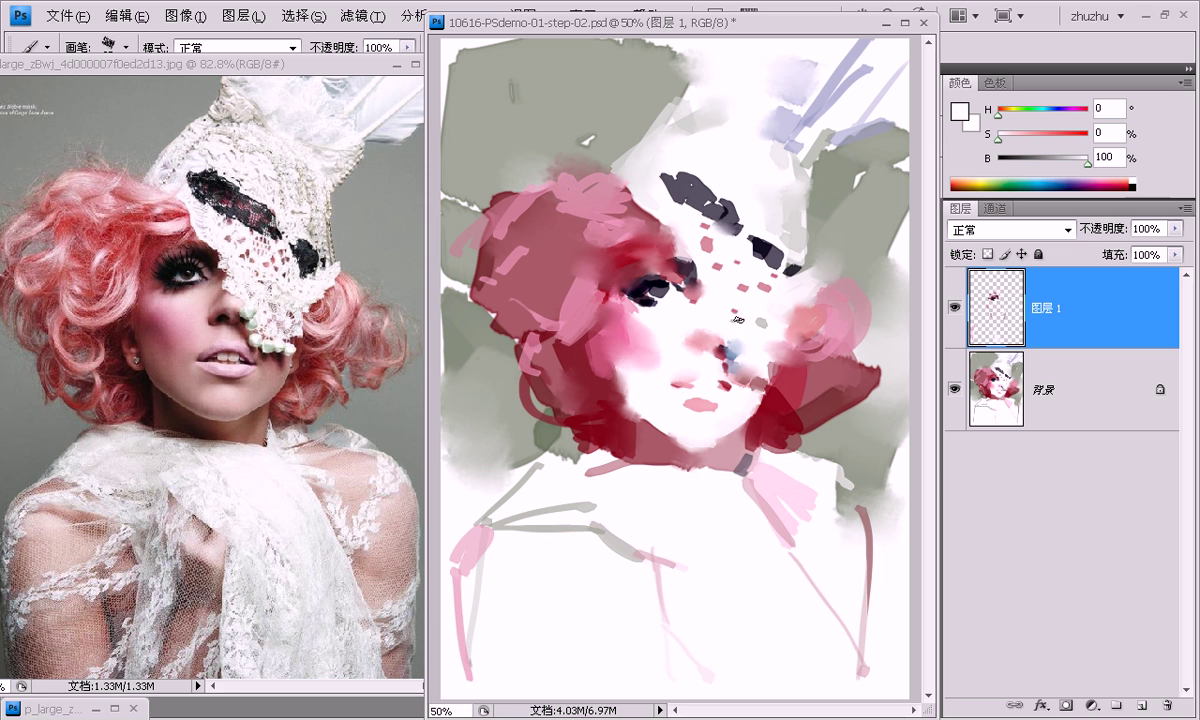
Deepen the sampled hair red with the S and B sliders and stroke it beside the left eye.
left_click(565, 401, "alt")
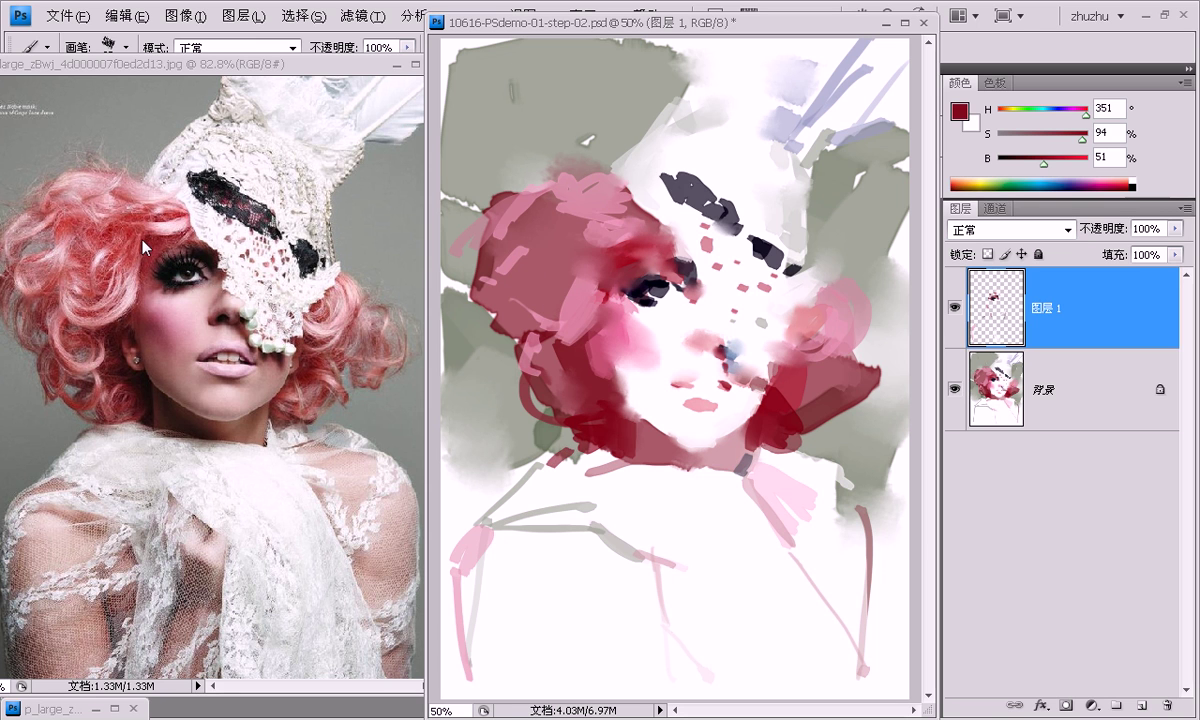
mouse_move(1080, 167)
left_mouse_down()
mouse_move(1029, 163)
mouse_move(1092, 140)
left_mouse_up()
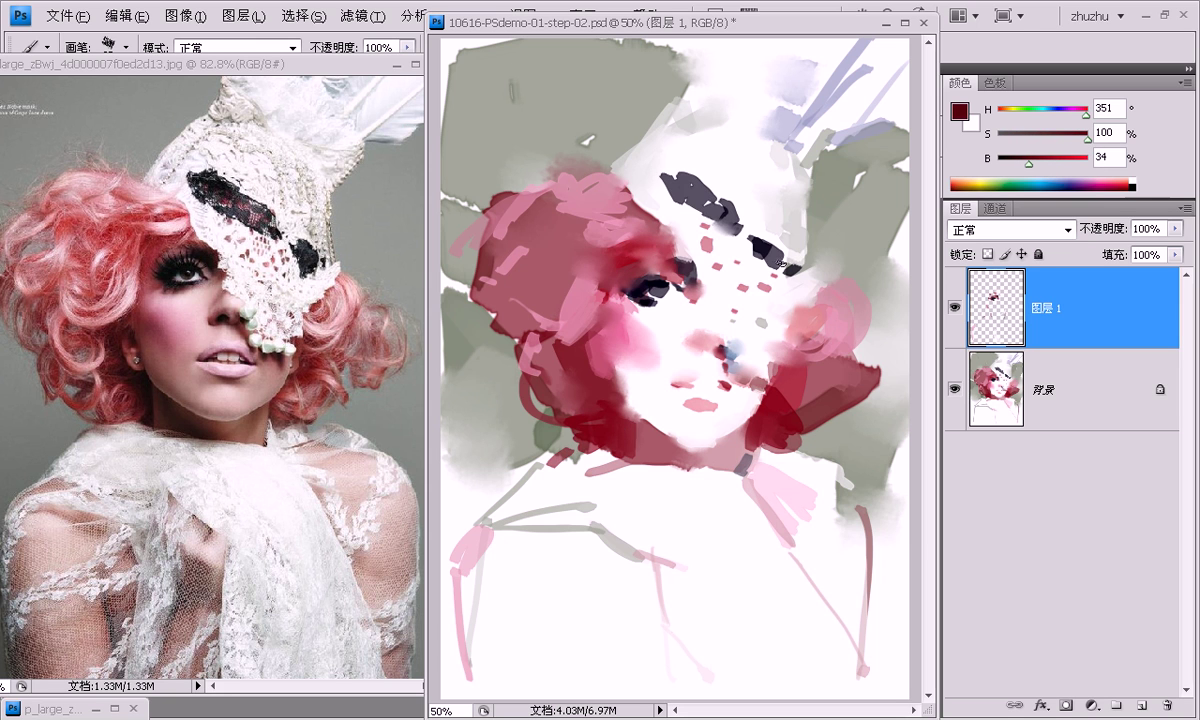
left_click_drag(1029, 163, 1034, 163)
mouse_move(608, 267)
left_mouse_down()
mouse_move(611, 299)
mouse_move(618, 261)
mouse_move(666, 266)
left_mouse_up()
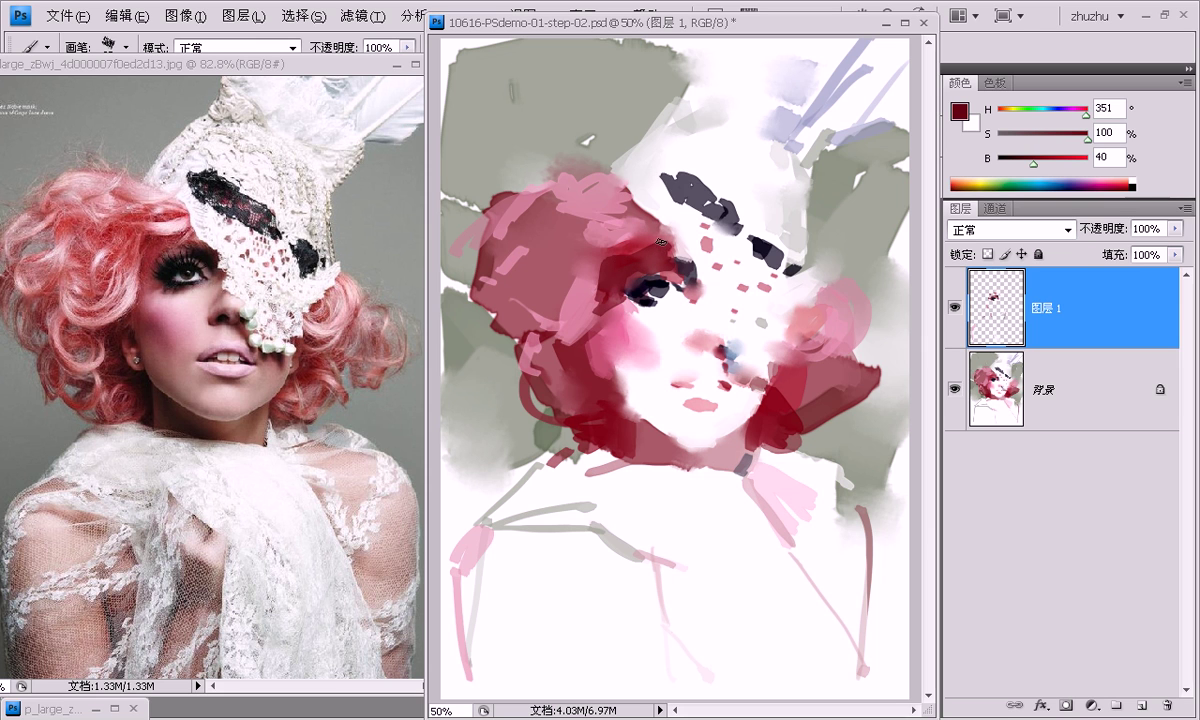
Sample hair pinks and paint lighter pink curls into the red hair.
left_click(646, 240, "alt")
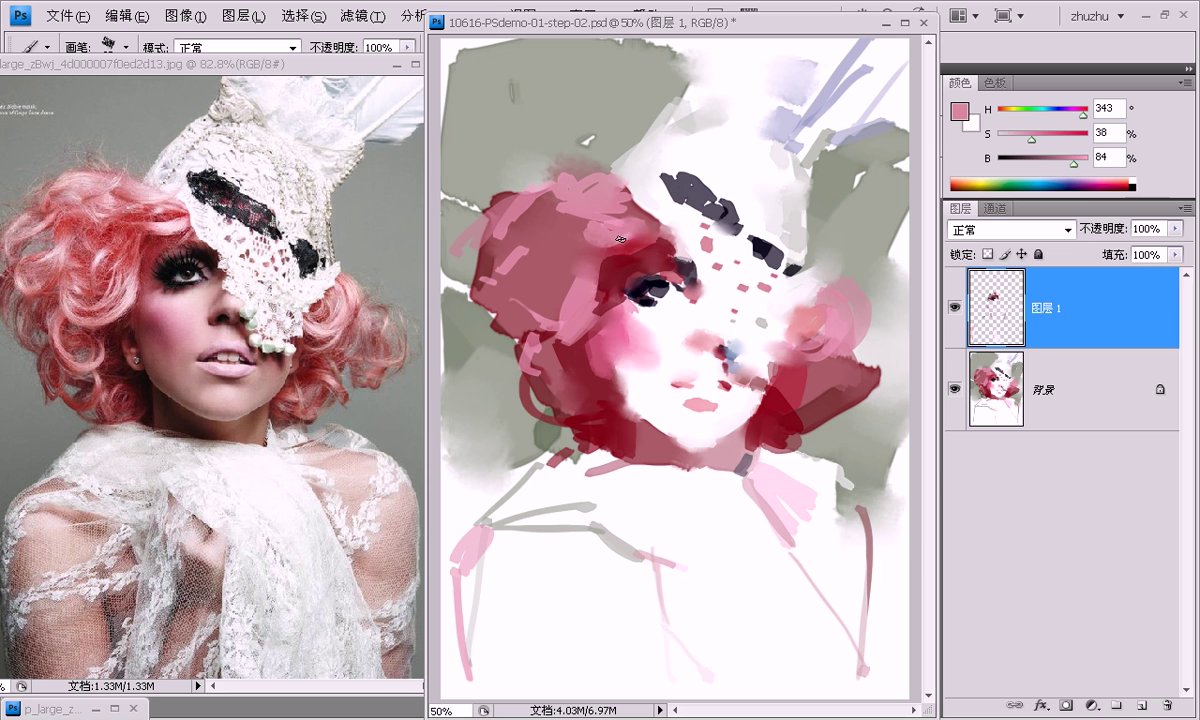
left_click(605, 224, "alt")
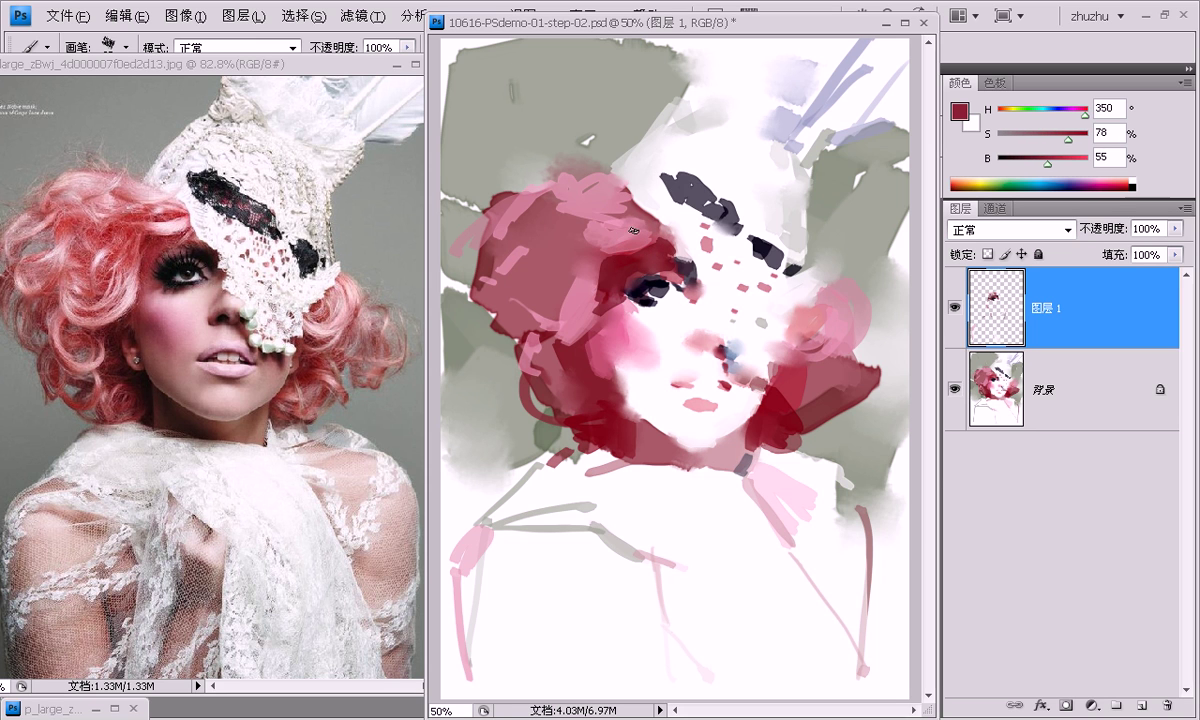
left_click(642, 233, "alt")
left_click(552, 268, "alt")
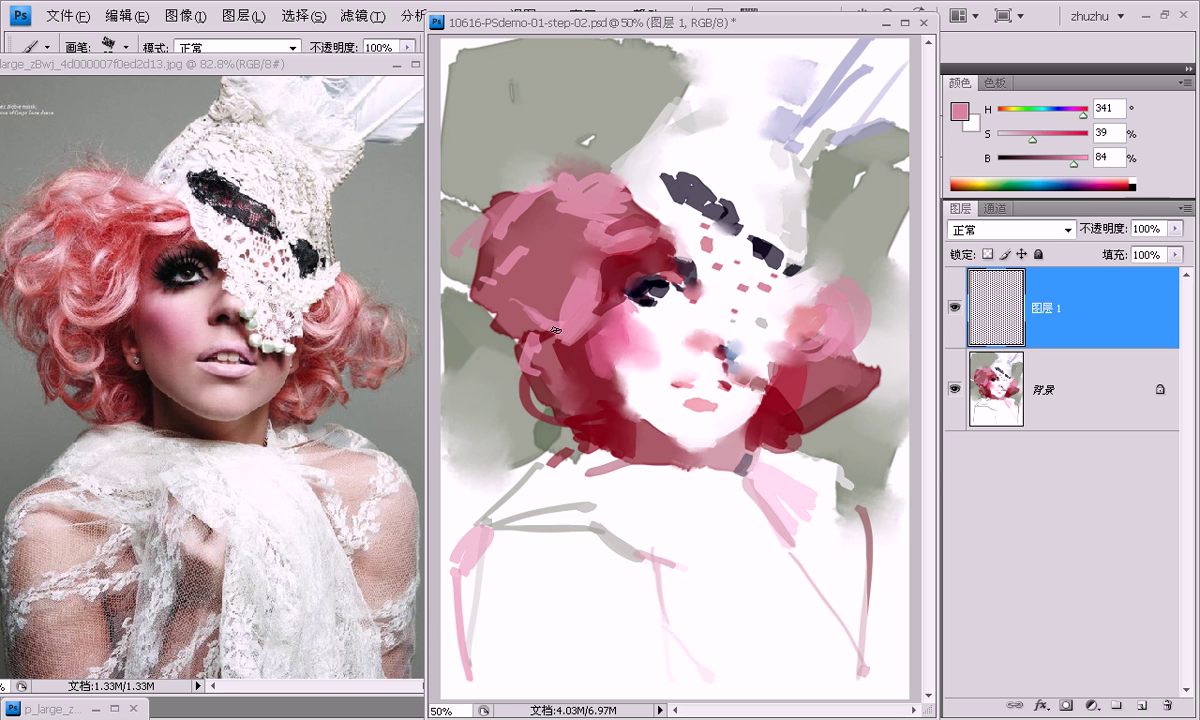
left_click(585, 318, "alt")
left_click_drag(526, 374, 570, 383)
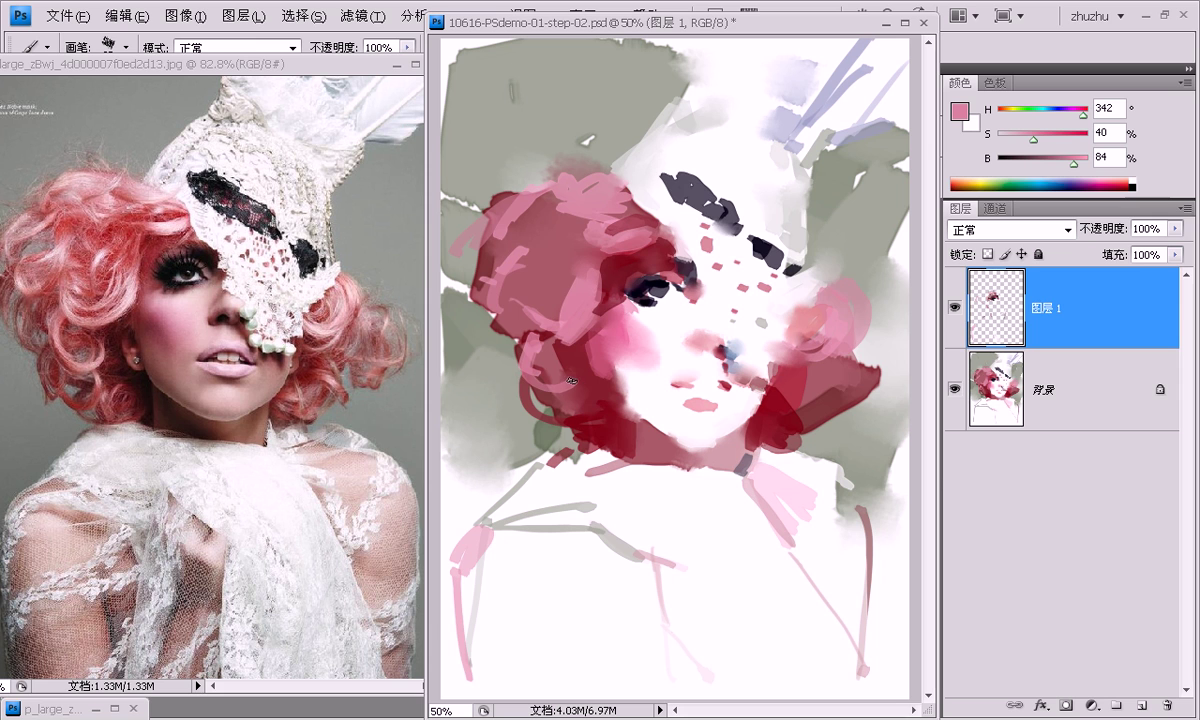
Resample deeper reds along the hair edge, then pink from the hair and white from the face.
left_click(580, 378, "alt")
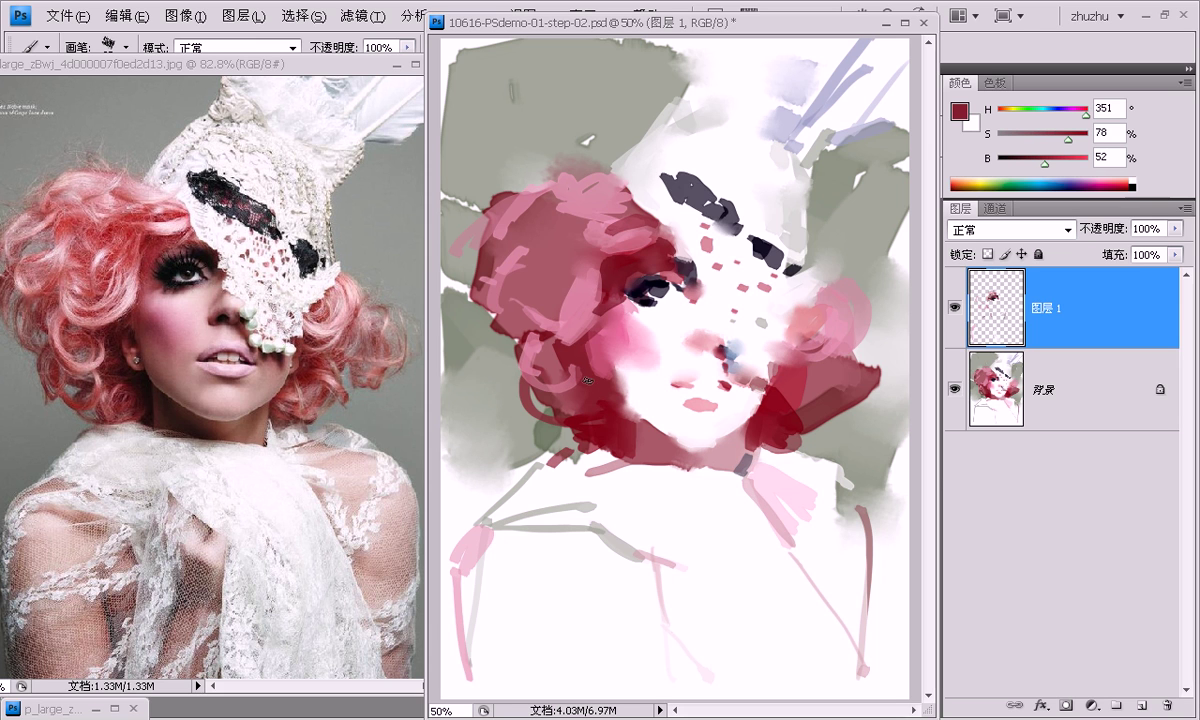
left_click(617, 275, "alt")
left_click(560, 310, "alt")
left_click(618, 266, "alt")
left_click(582, 248, "alt")
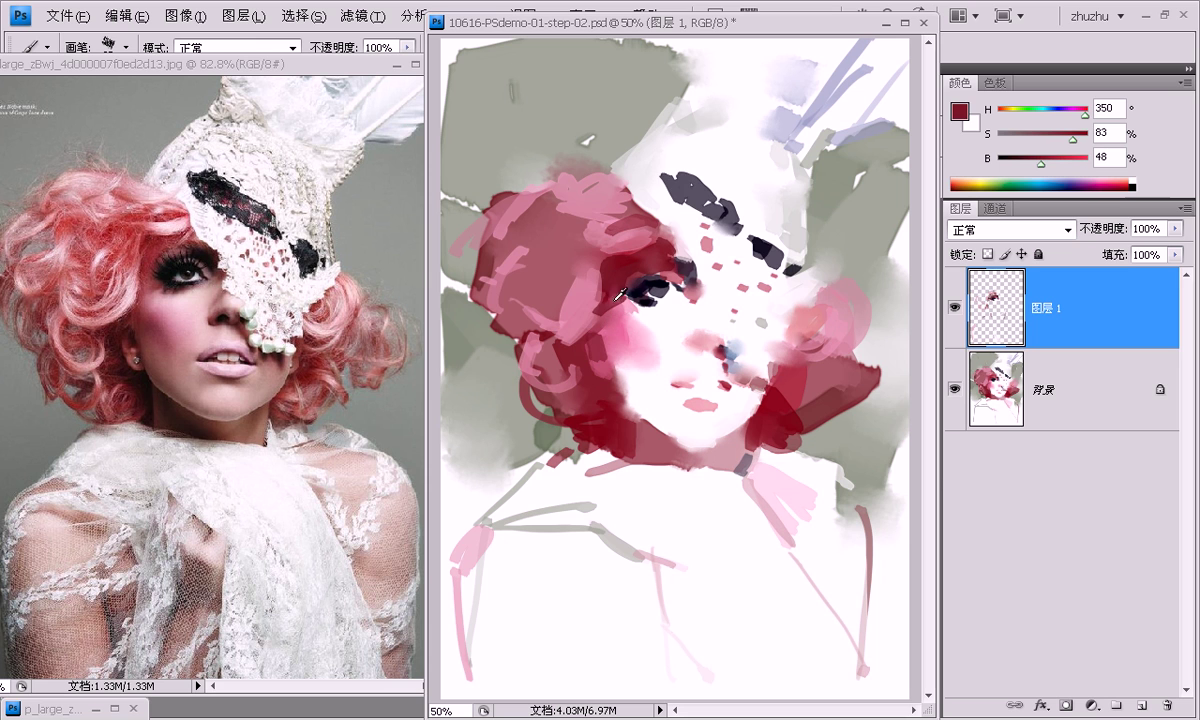
left_click(590, 305, "alt")
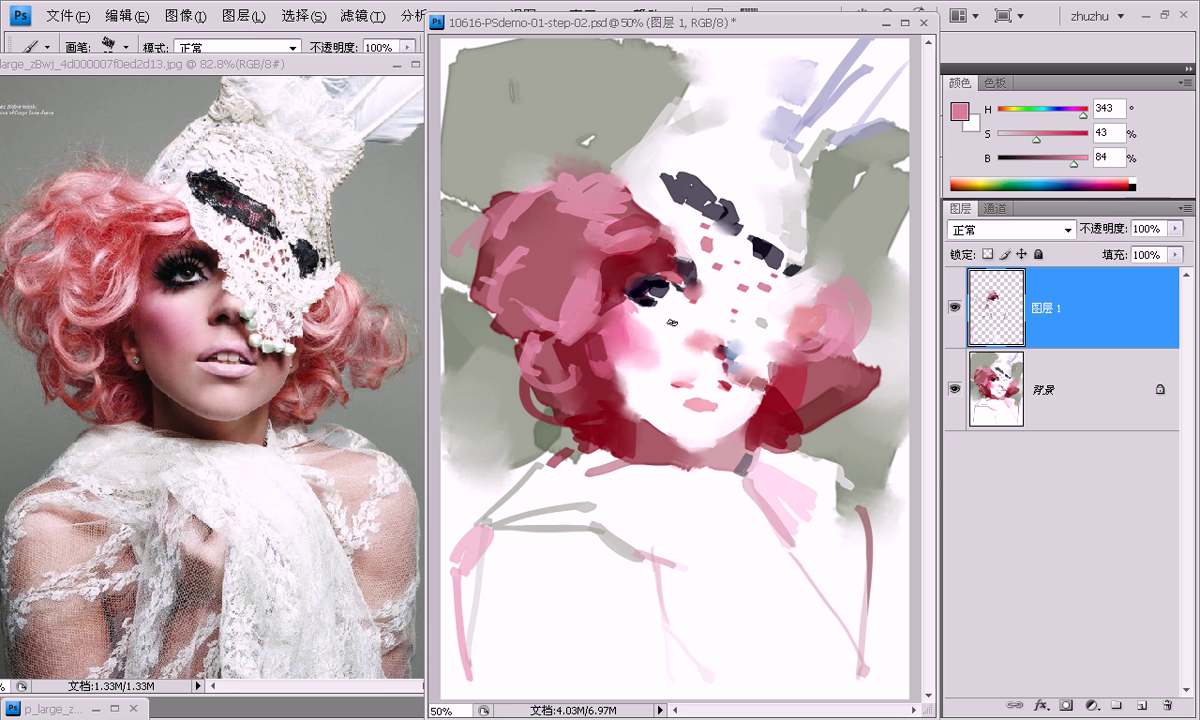
left_click(625, 300, "alt")
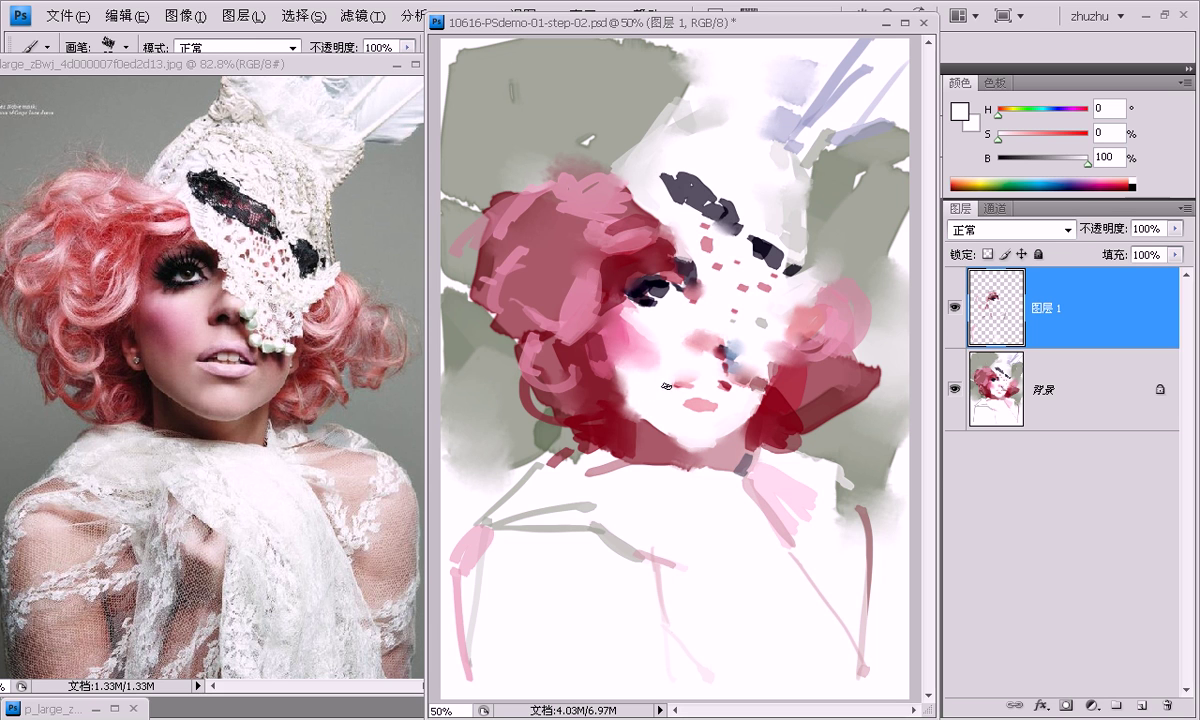
Sample light pinks and a darker red near the chin and collar.
left_click(680, 455, "alt")
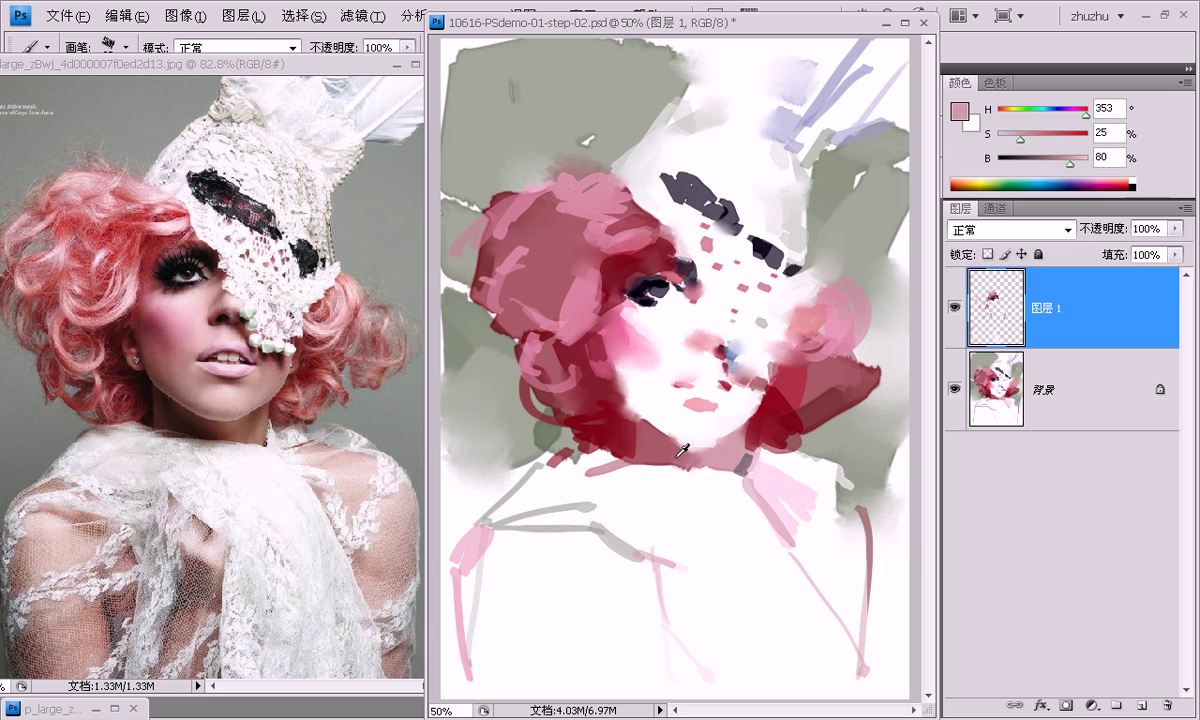
left_click(635, 443, "alt")
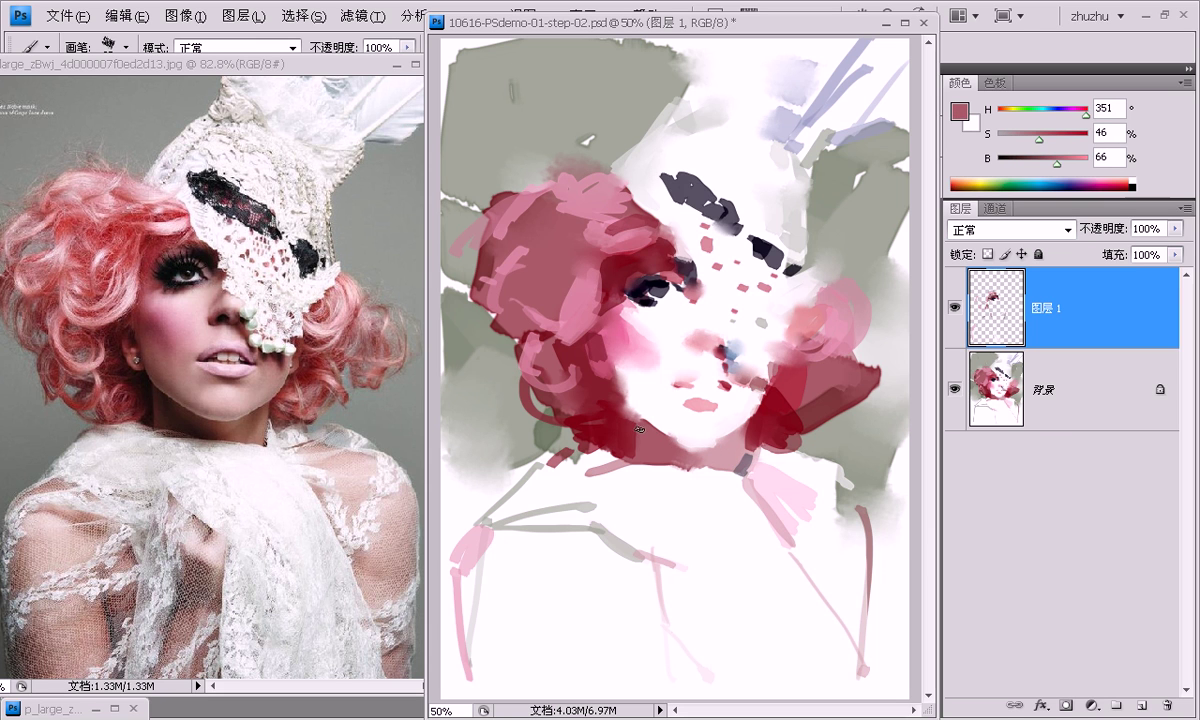
left_click(668, 445, "alt")
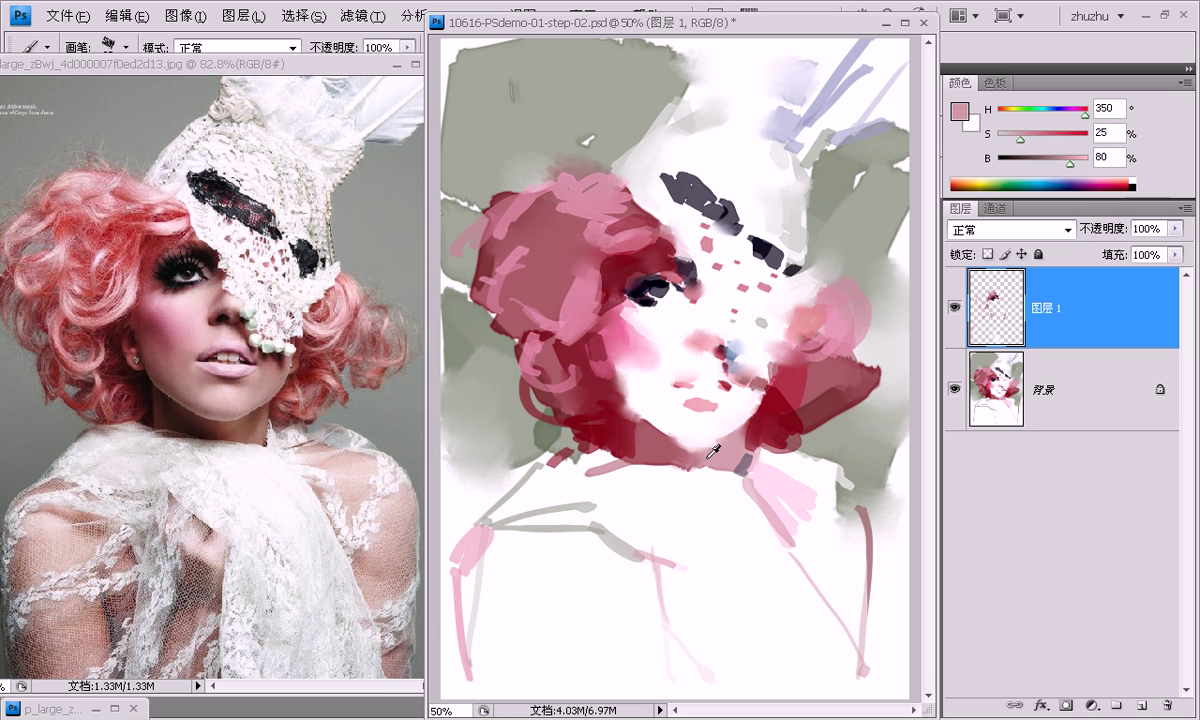
left_click(709, 454, "alt")
Smudge the paint near the chin and toggle Layer 1 off and on to compare.
key("r")
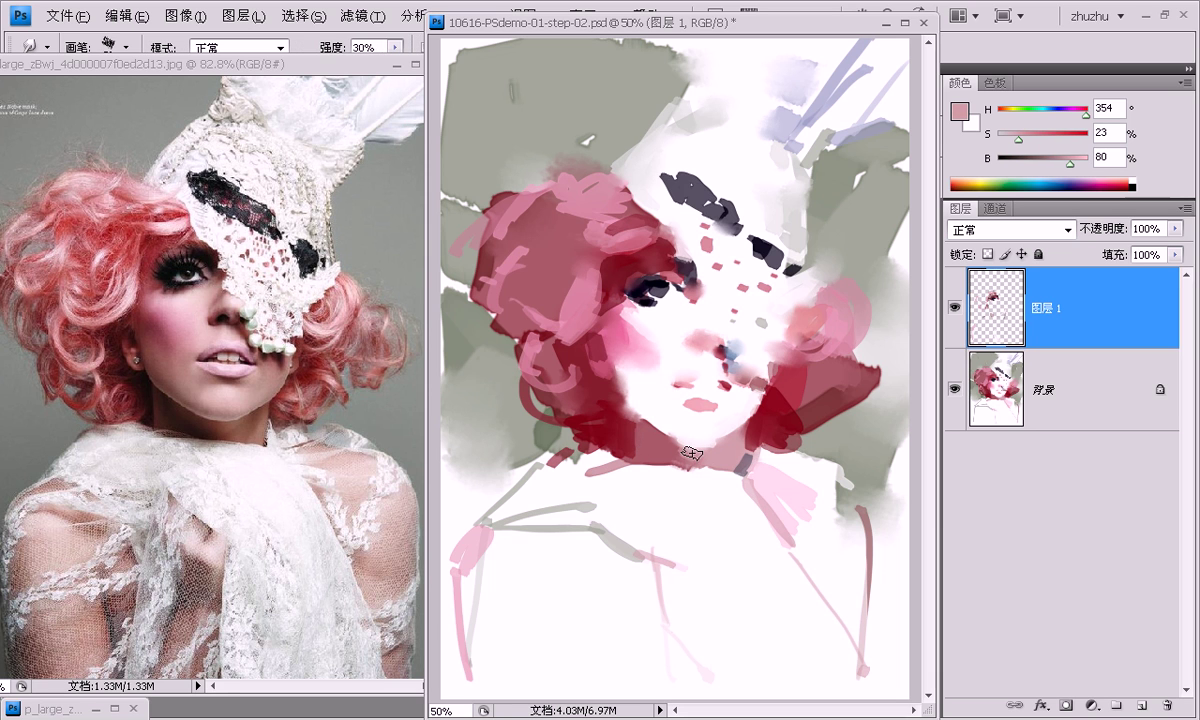
mouse_move(675, 425)
left_mouse_down()
mouse_move(670, 405)
mouse_move(630, 438)
left_mouse_up()
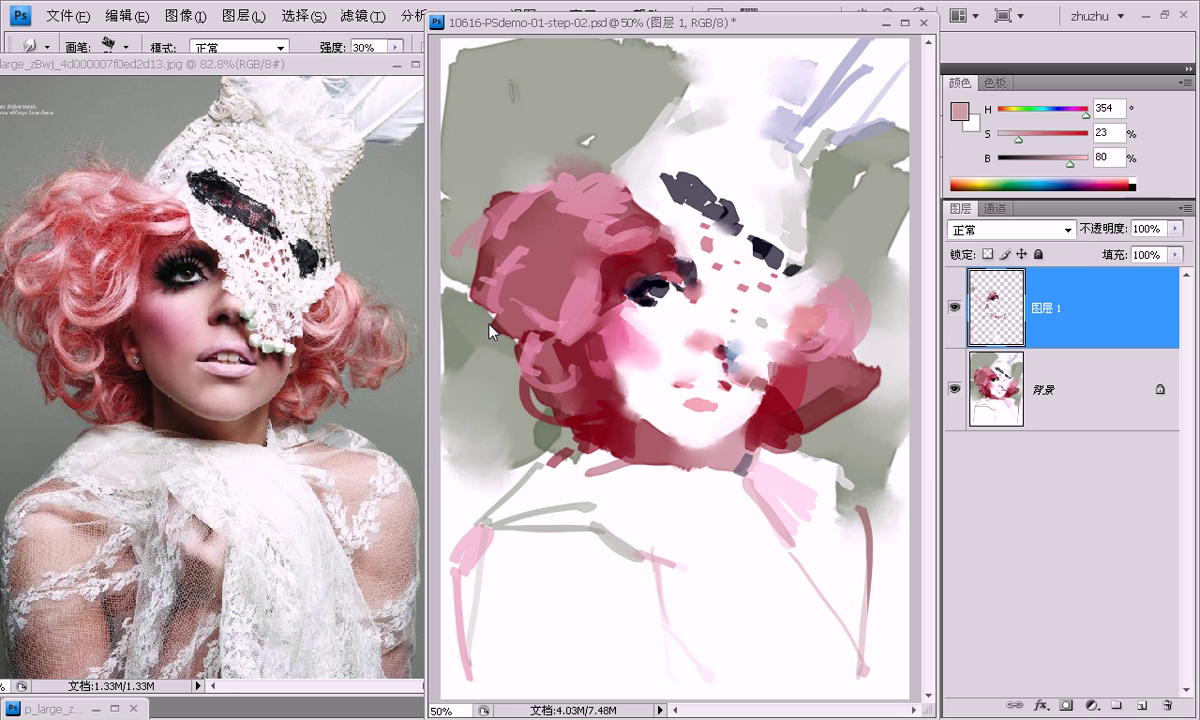
left_click(955, 307)
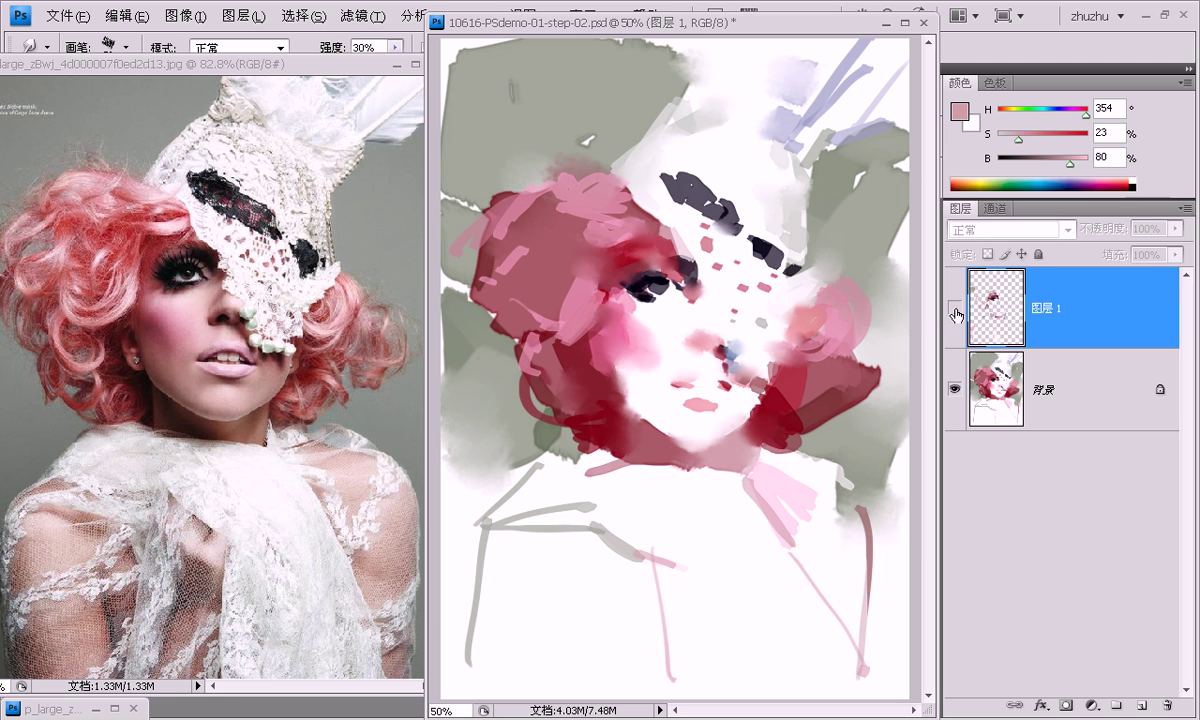
left_click(955, 307)
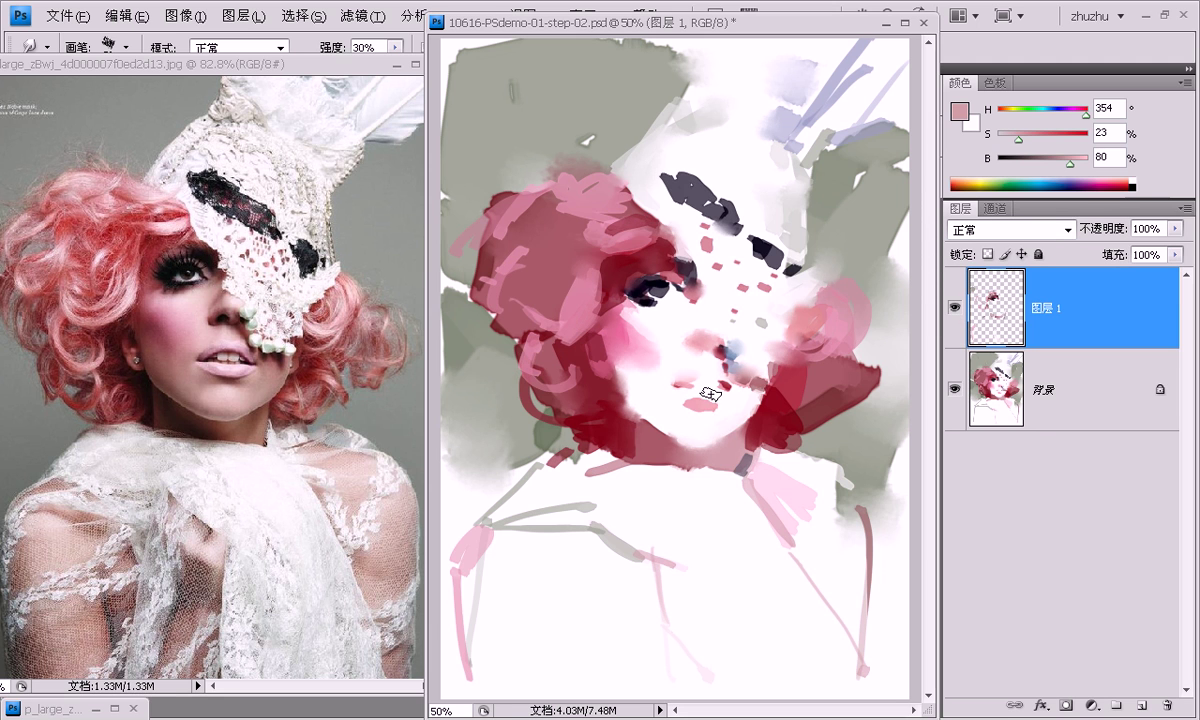
key("b")
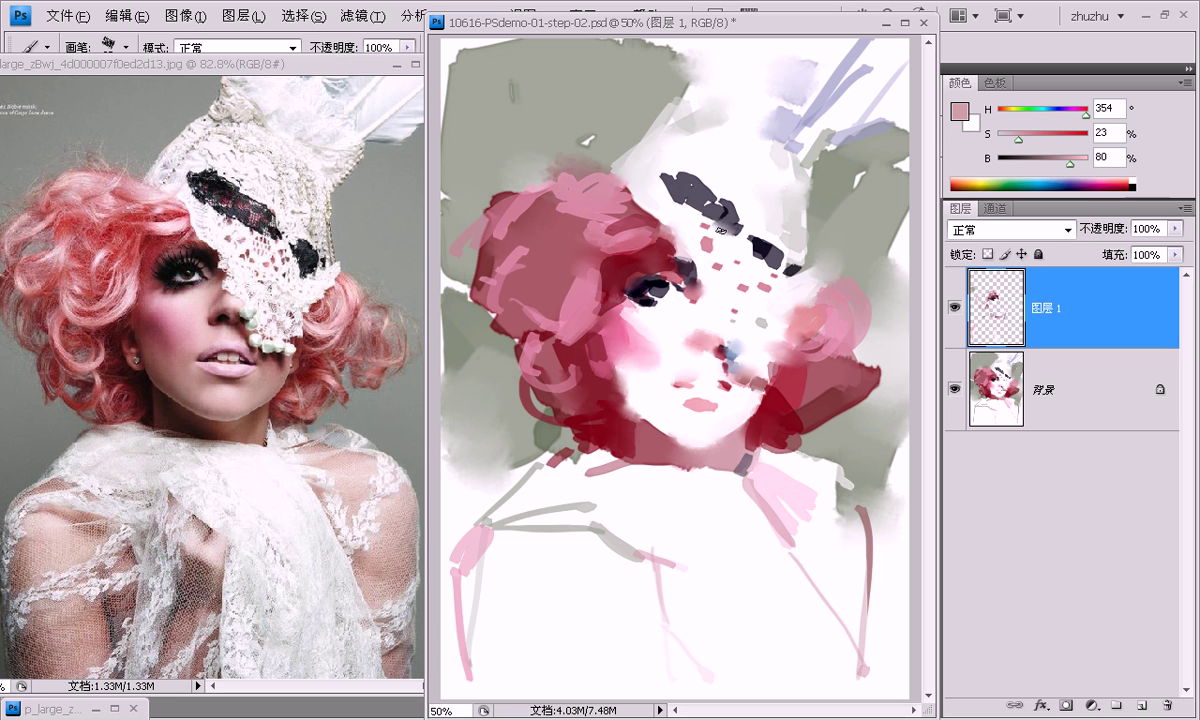
Add a small dark crimson stroke, then dab grey-green marks into the upper-right headpiece.
left_click(615, 247, "alt")
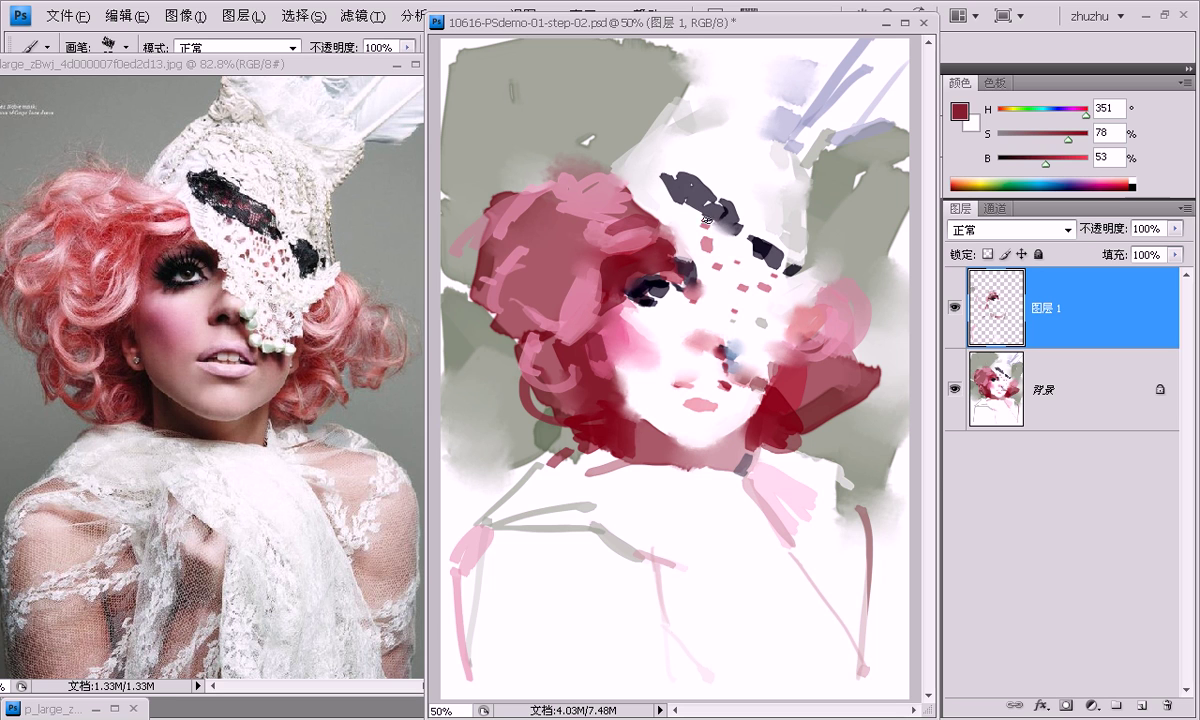
left_click_drag(703, 213, 727, 246)
left_click(791, 266, "alt")
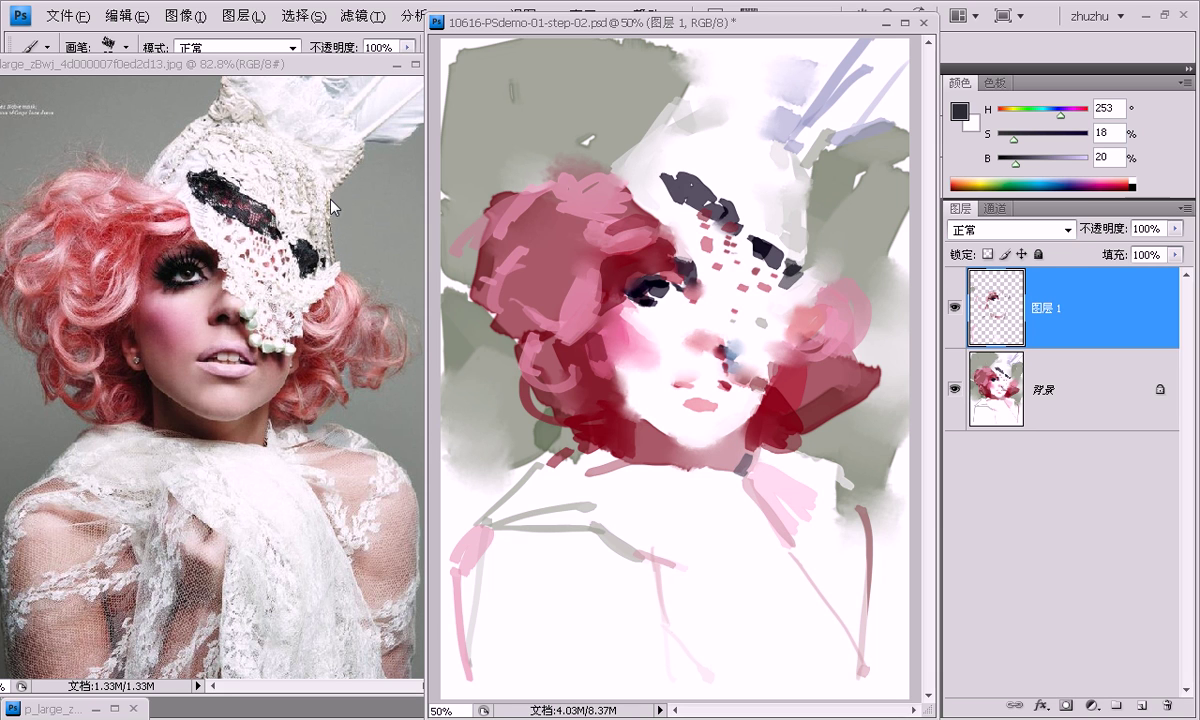
left_click(752, 228, "alt")
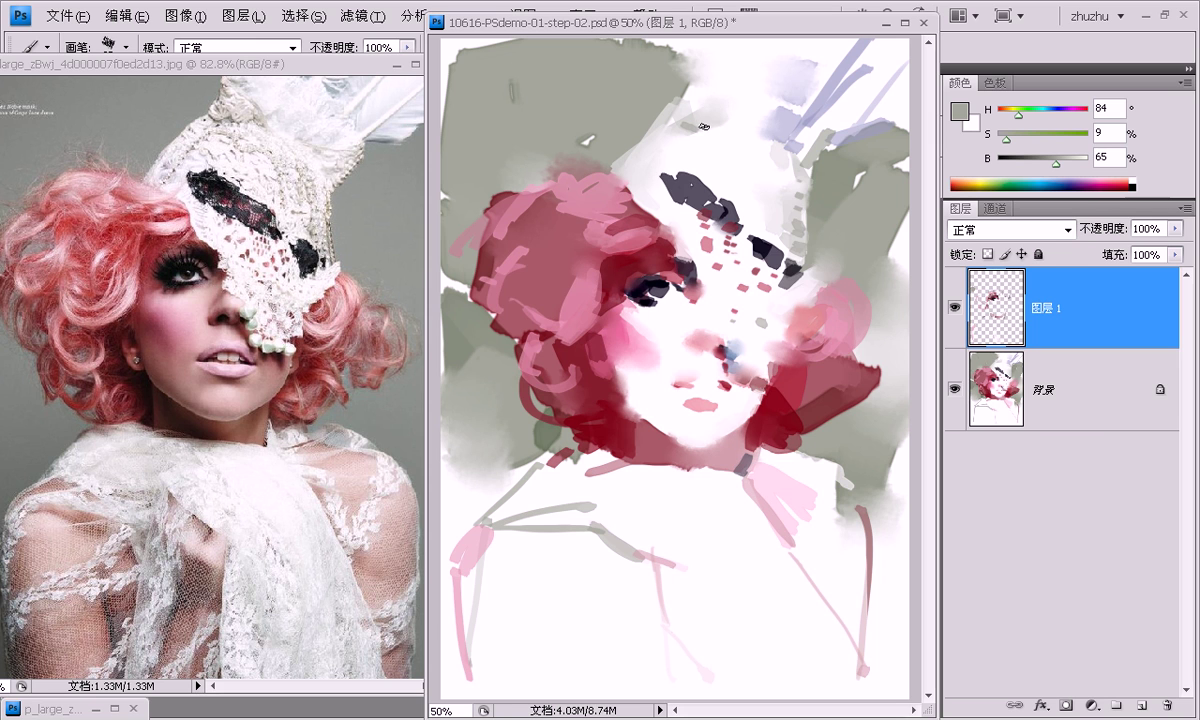
left_click_drag(712, 112, 708, 76)
Sample light greys, lavender and dark grey, then dab light grey along the headpiece edge.
left_click(688, 75, "alt")
left_click(722, 92, "alt")
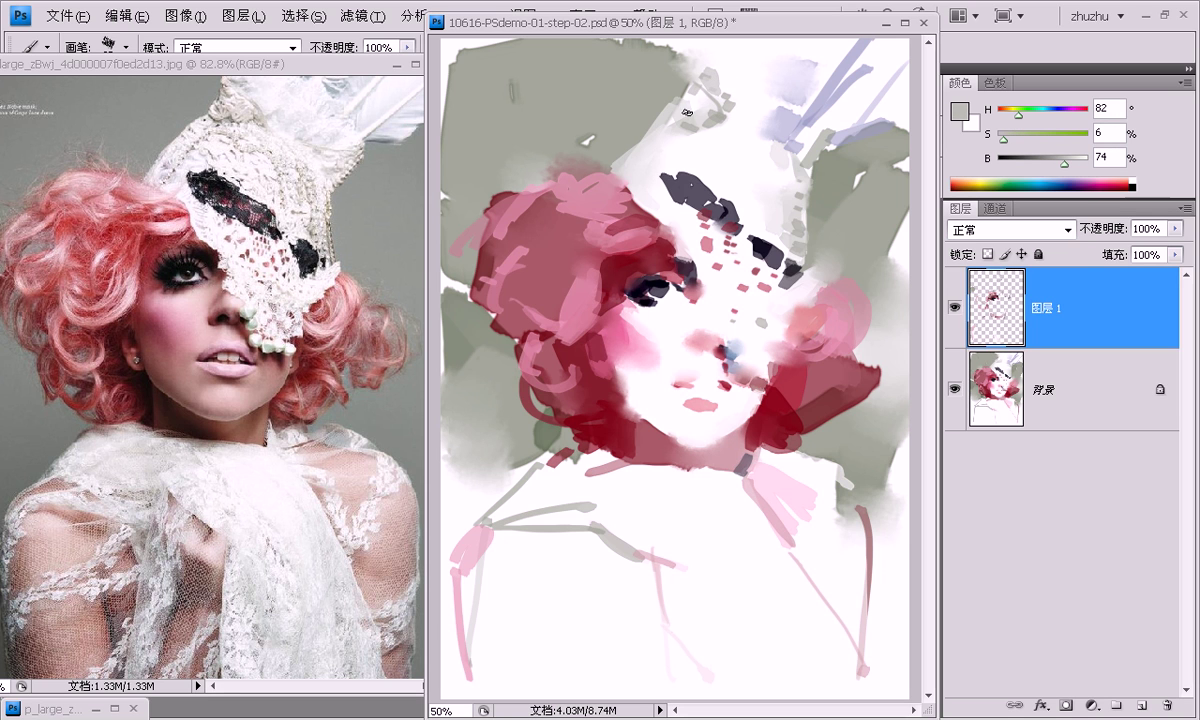
left_click(665, 112, "alt")
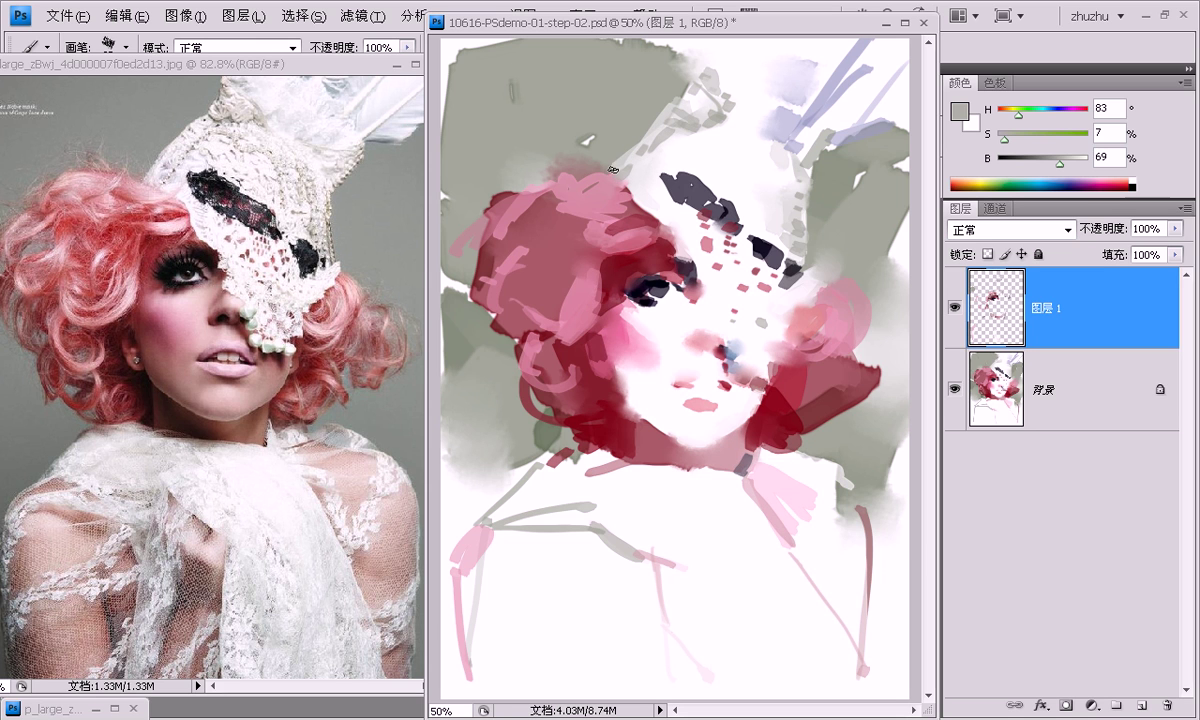
left_click(679, 173, "alt")
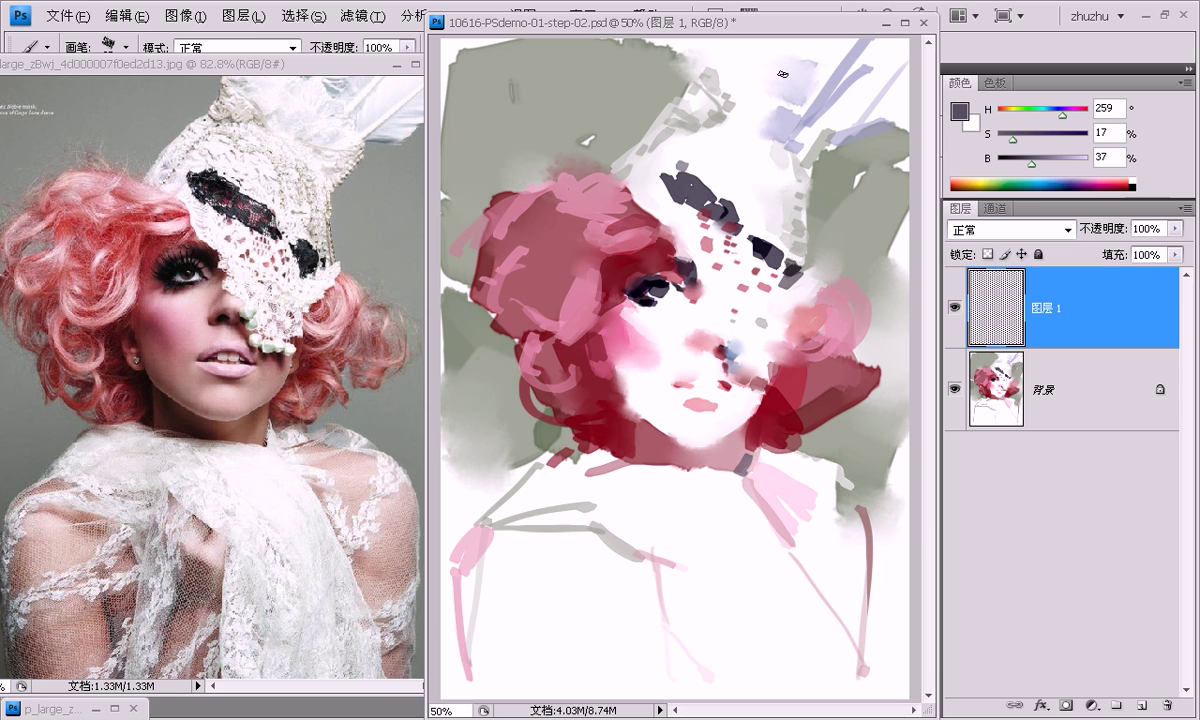
left_click(684, 110, "alt")
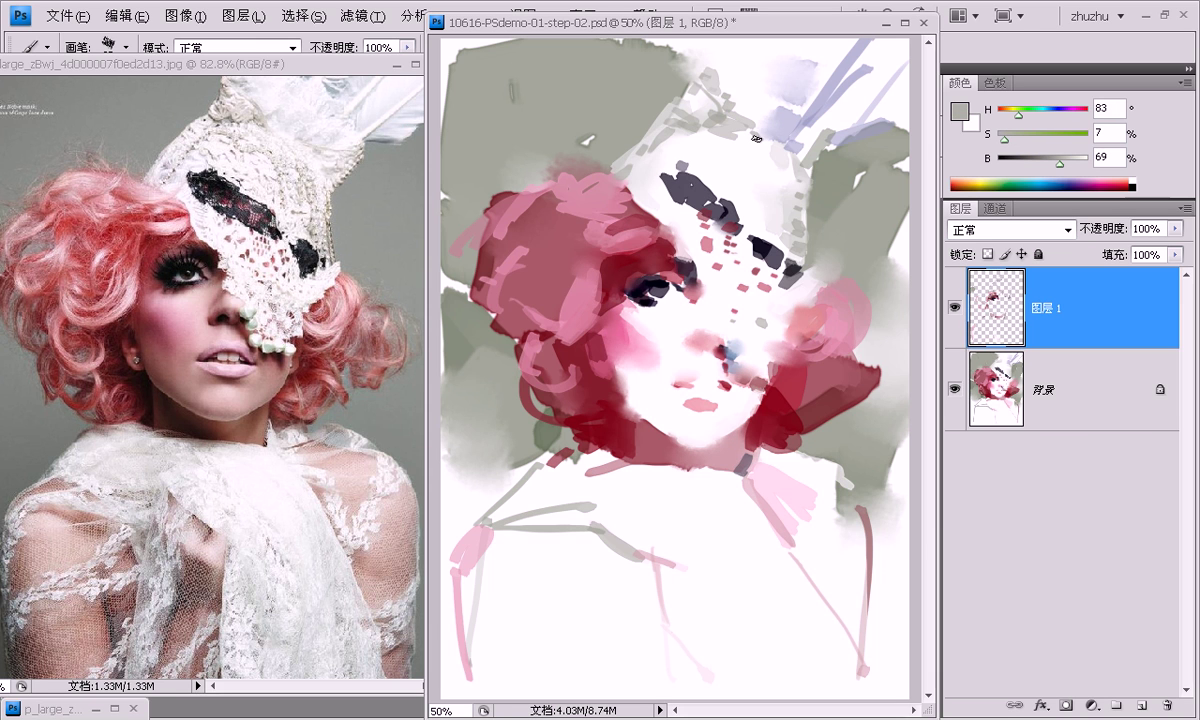
left_click(778, 107, "alt")
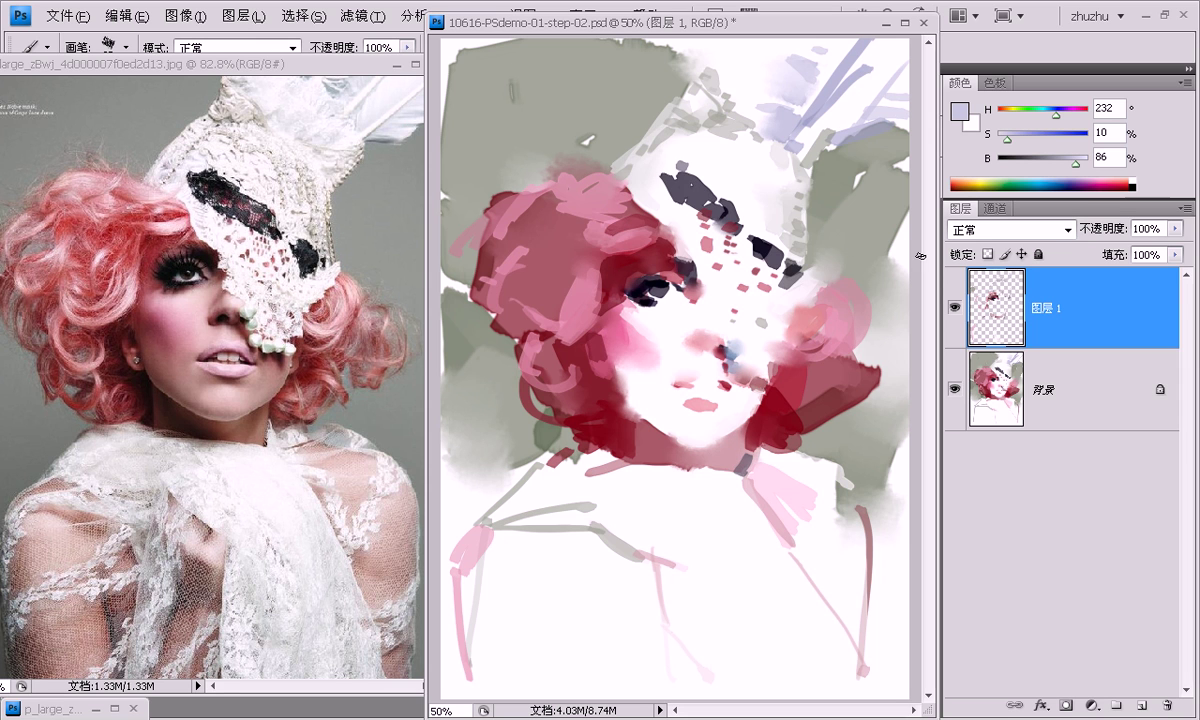
left_click(819, 171, "alt")
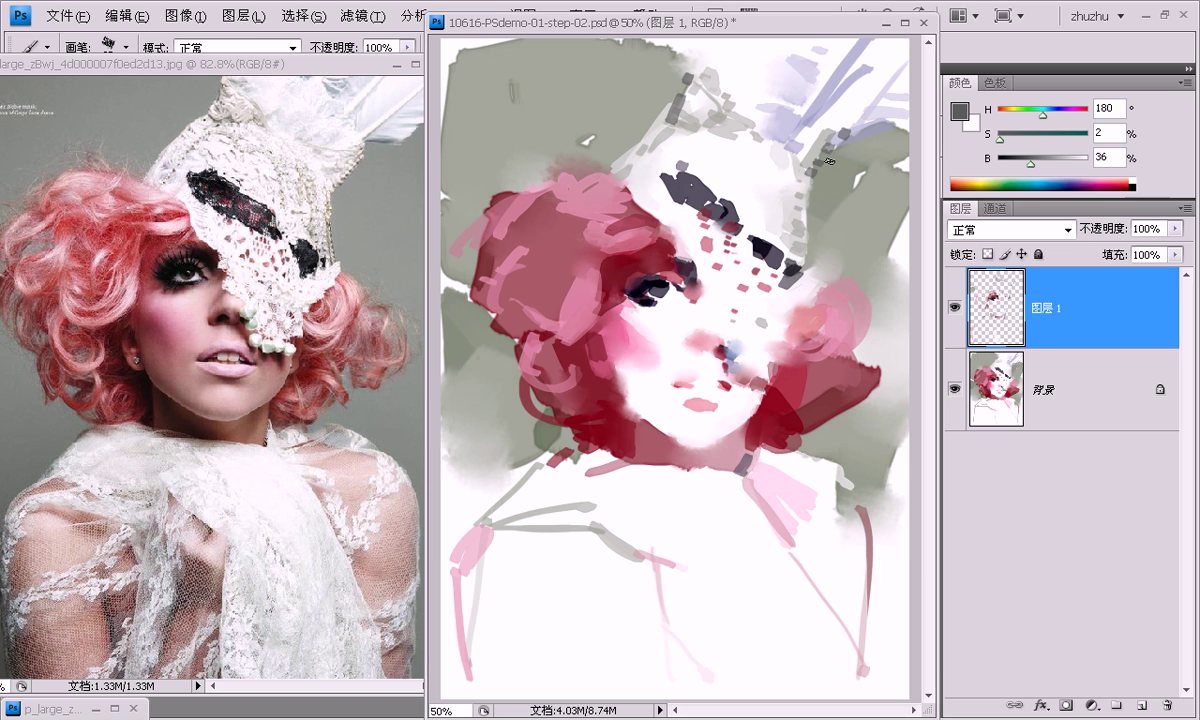
left_click(608, 159, "alt")
left_click_drag(640, 166, 630, 180)
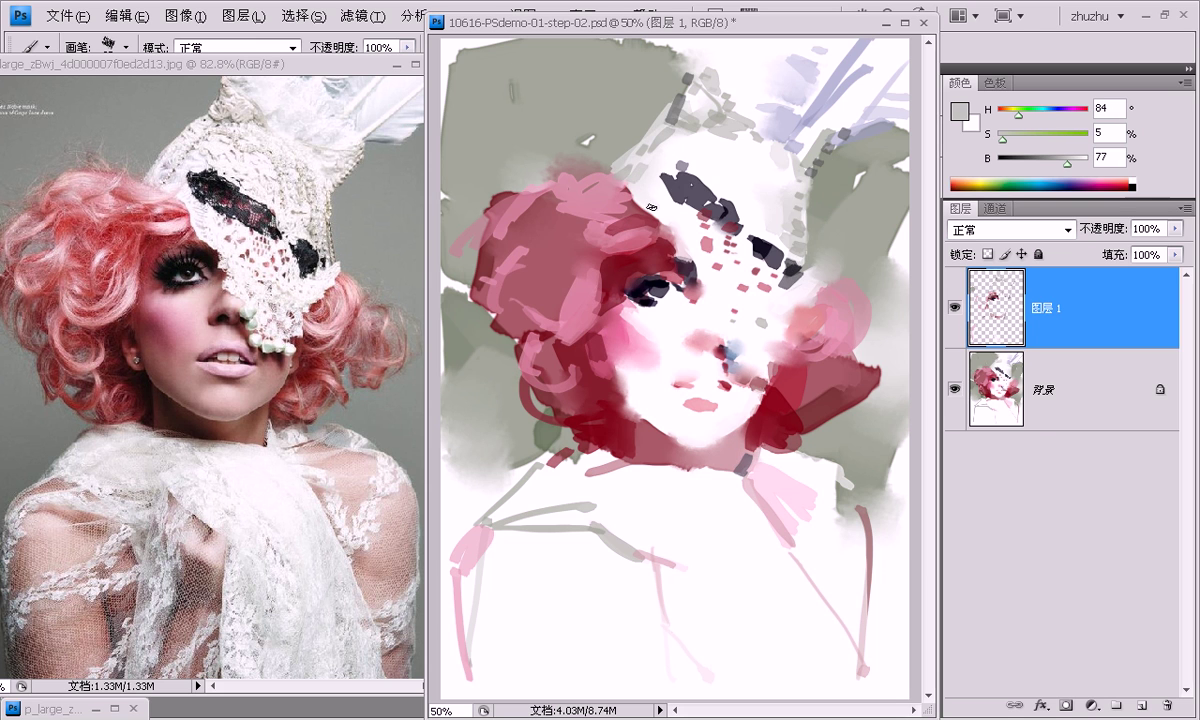
Sample hair reds and paint curved dark red strokes along the lower-left hair.
left_click(609, 206, "alt")
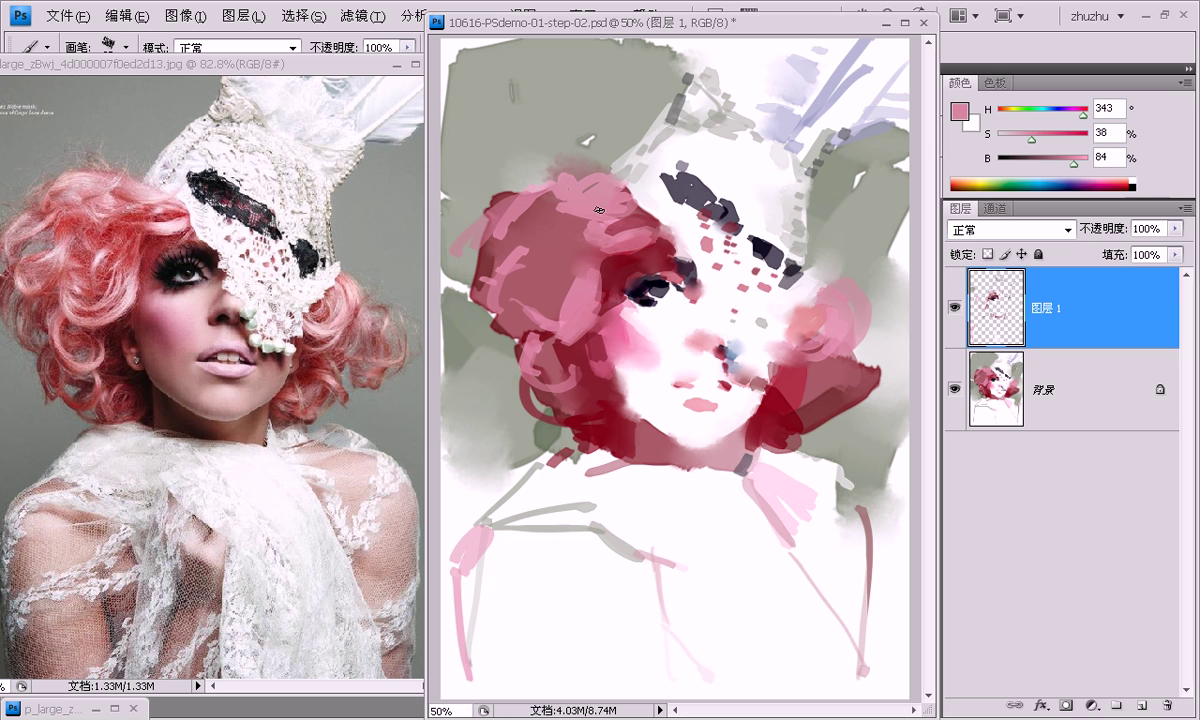
left_click(518, 198, "alt")
left_click(460, 243, "alt")
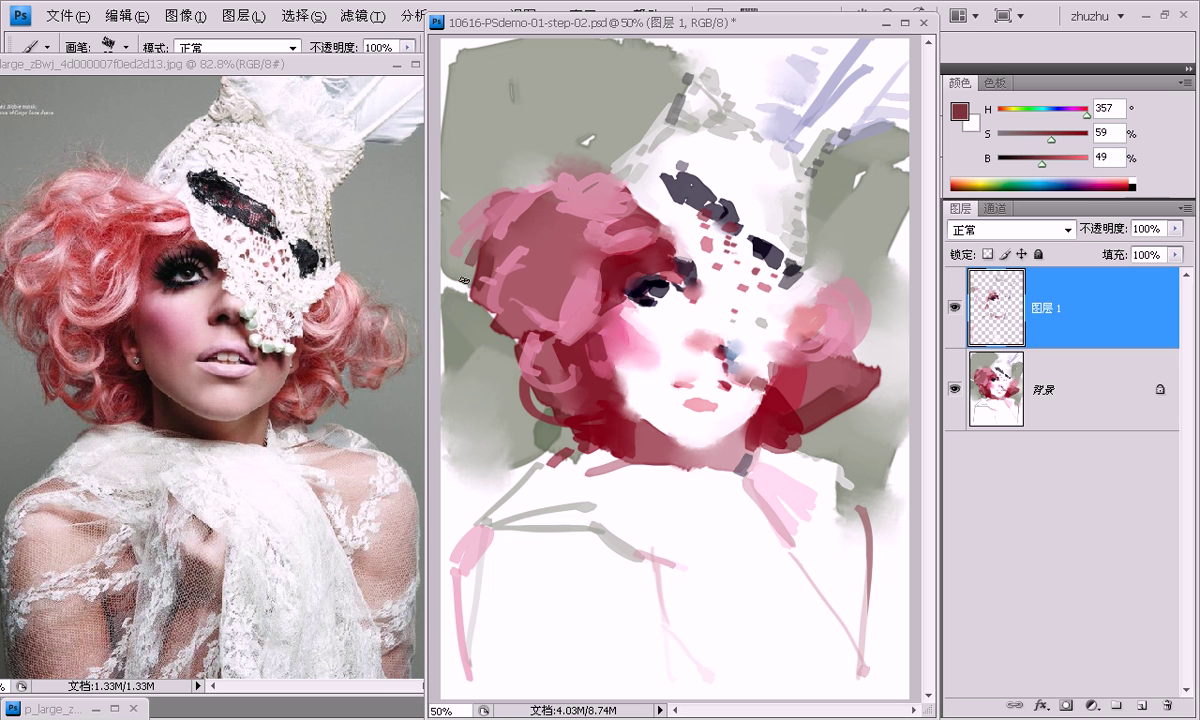
left_click(454, 245, "alt")
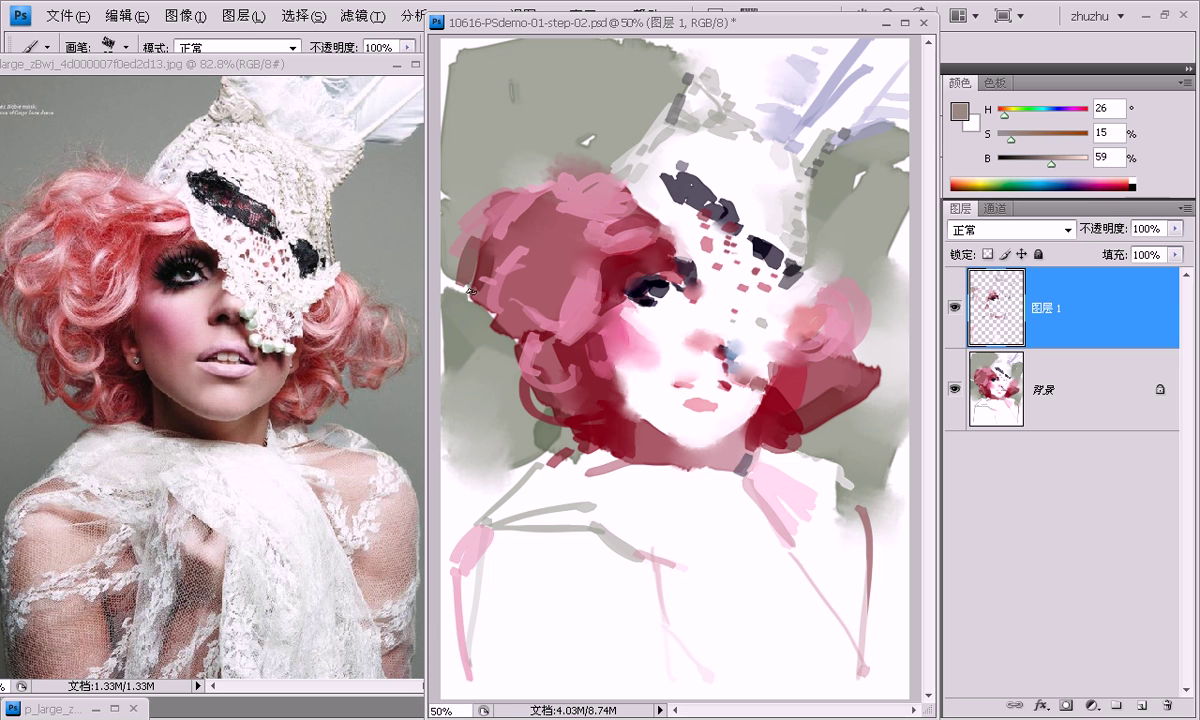
left_click(486, 257, "alt")
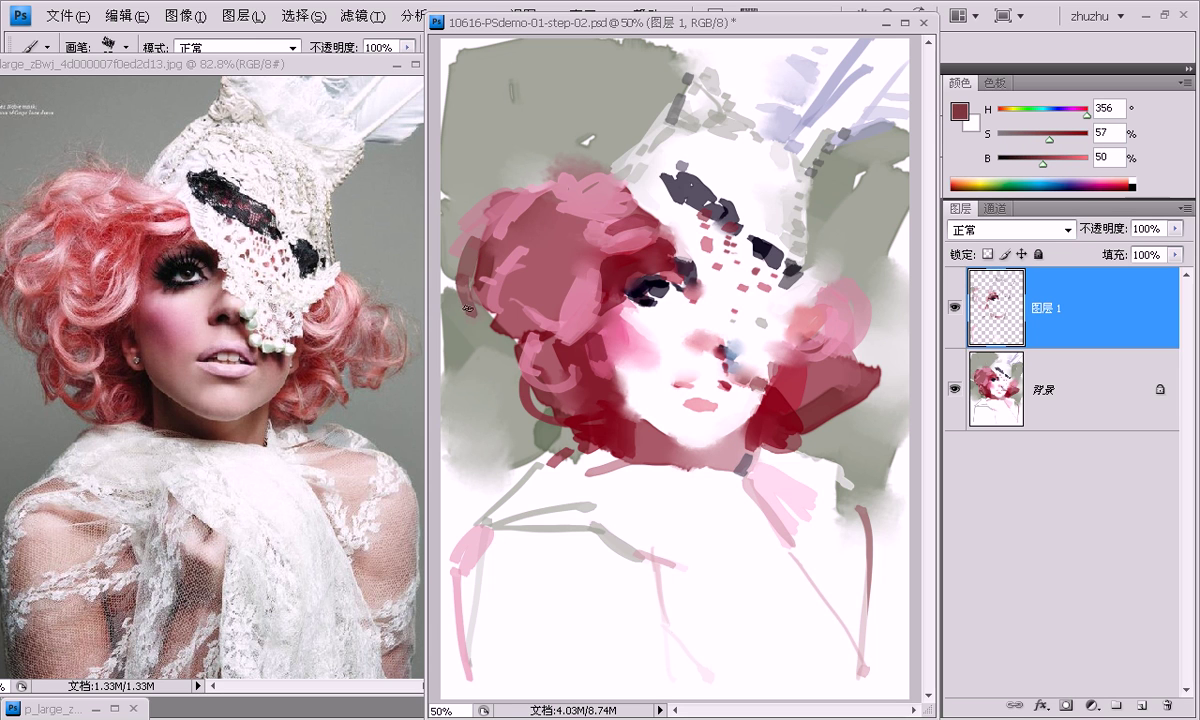
left_click(610, 272, "alt")
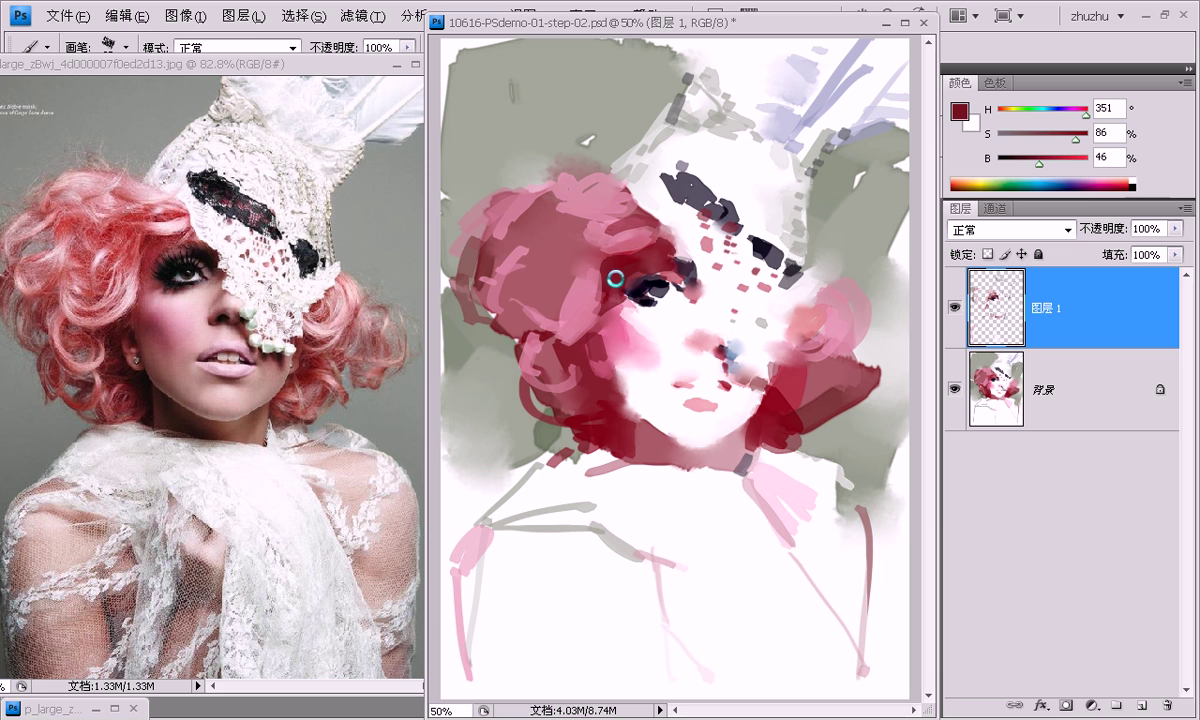
left_click_drag(466, 354, 484, 316)
left_click_drag(476, 364, 518, 383)
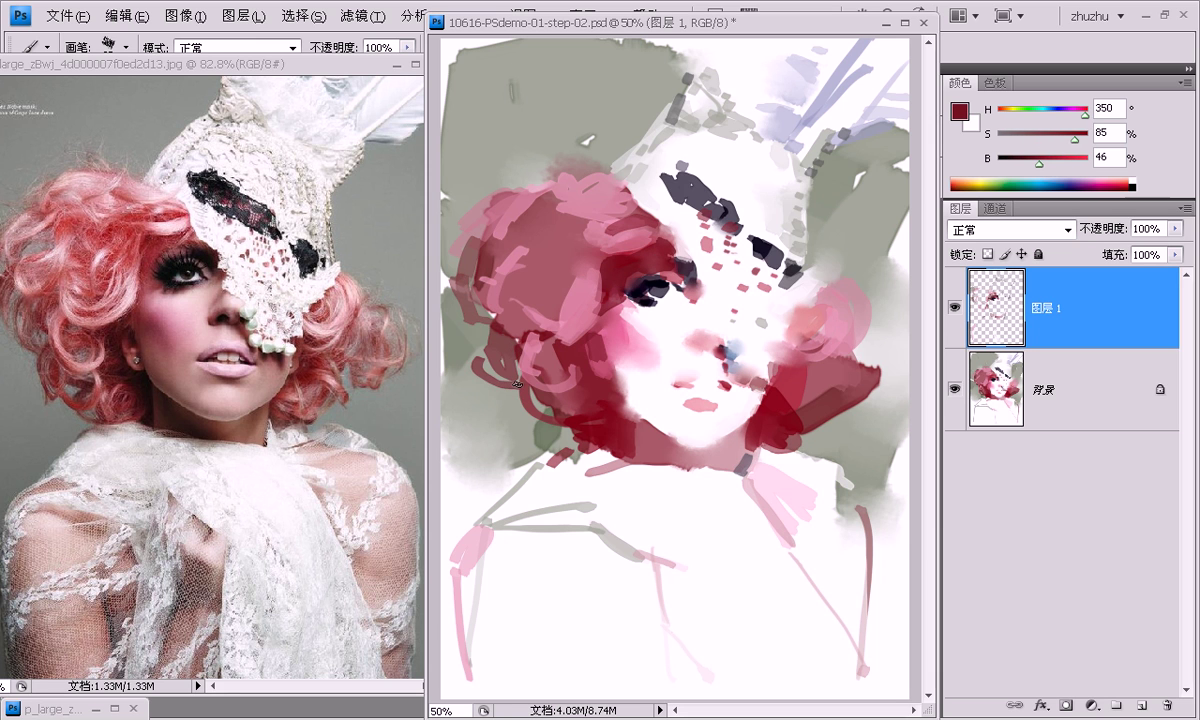
Sample grey-greens, greys, pinks, near-white and the near-black markings around the face.
left_click(835, 390, "alt")
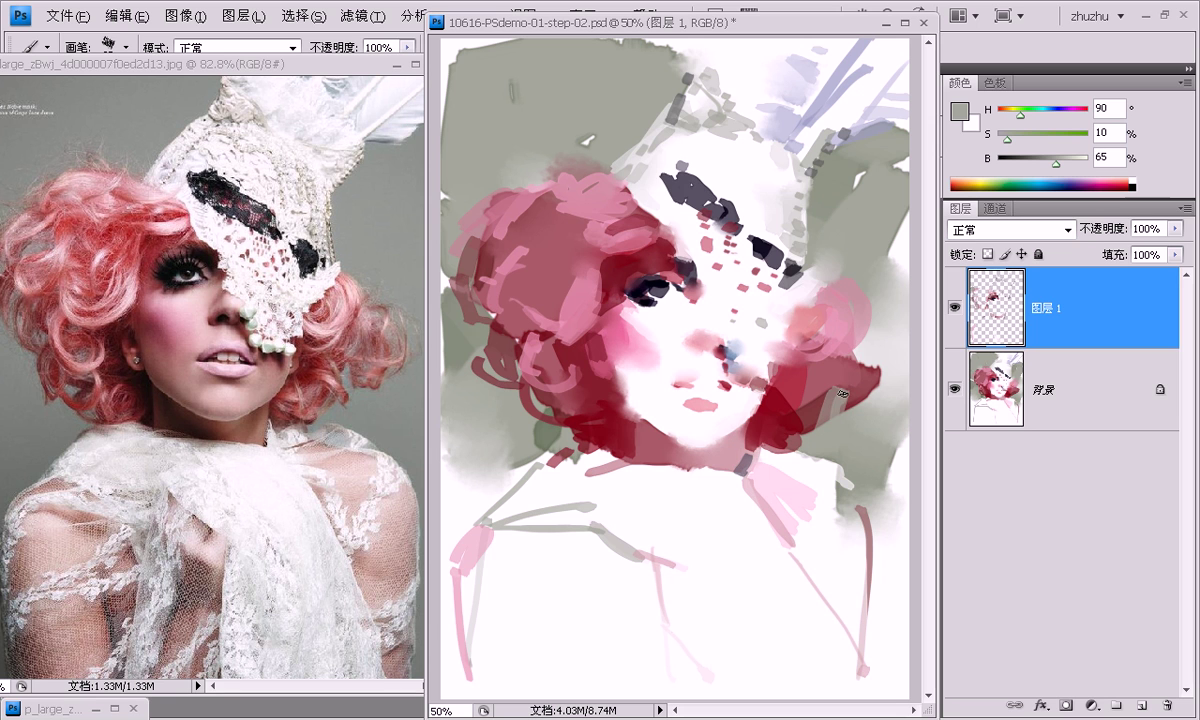
left_click(801, 315, "alt")
left_click(870, 395, "alt")
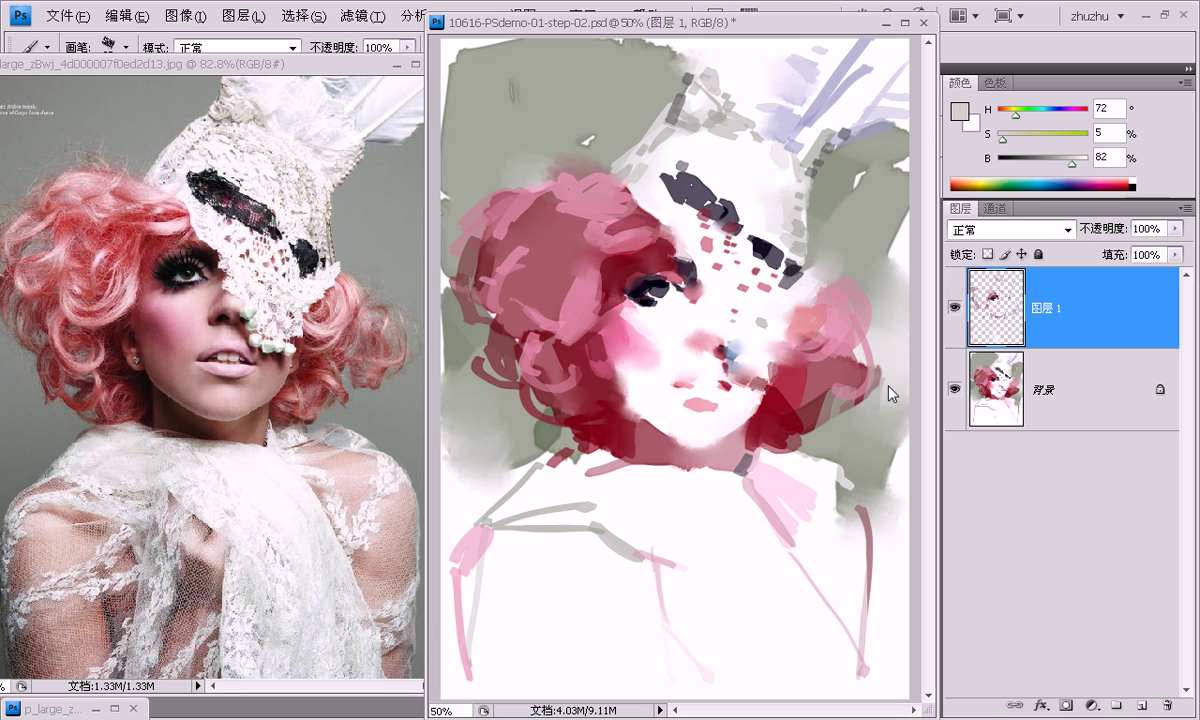
left_click(886, 251, "alt")
left_click(803, 247, "alt")
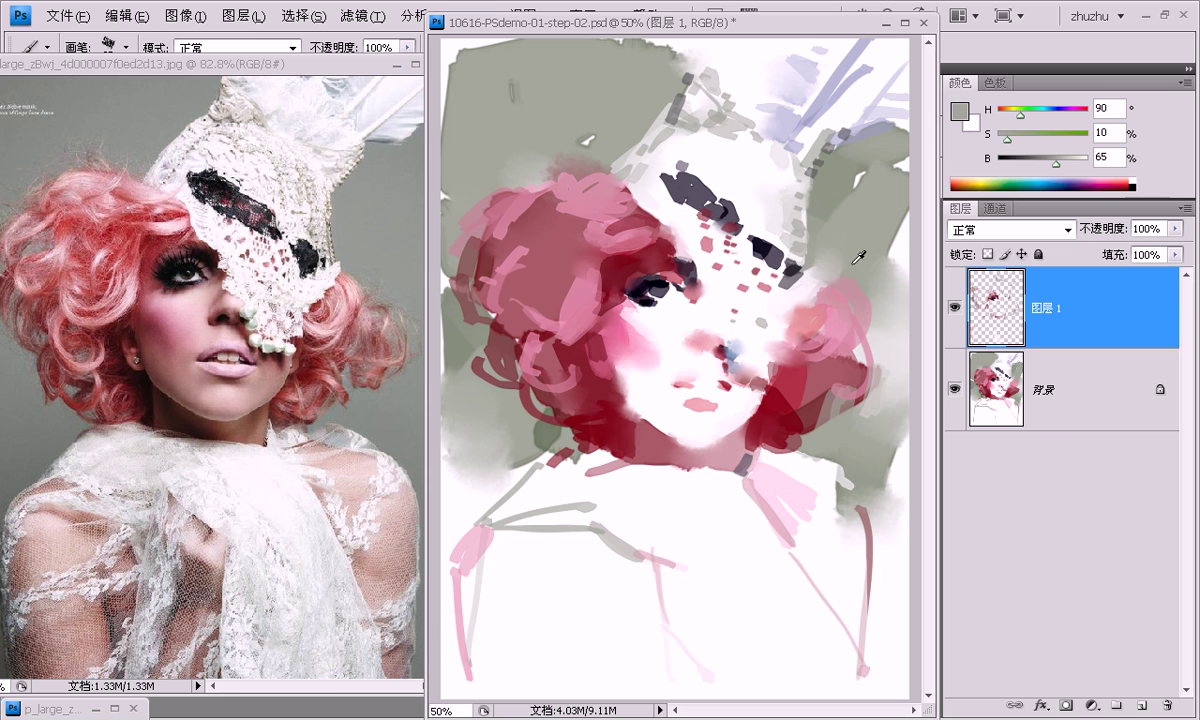
left_click(808, 277, "alt")
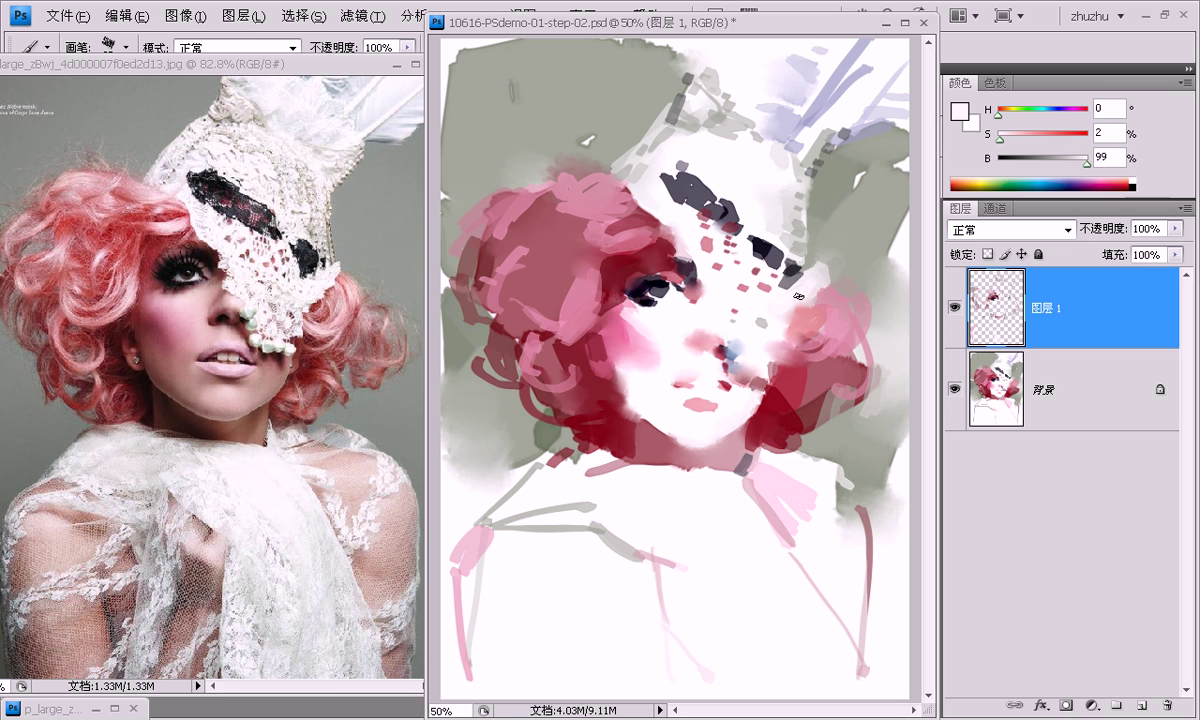
left_click(763, 396, "alt")
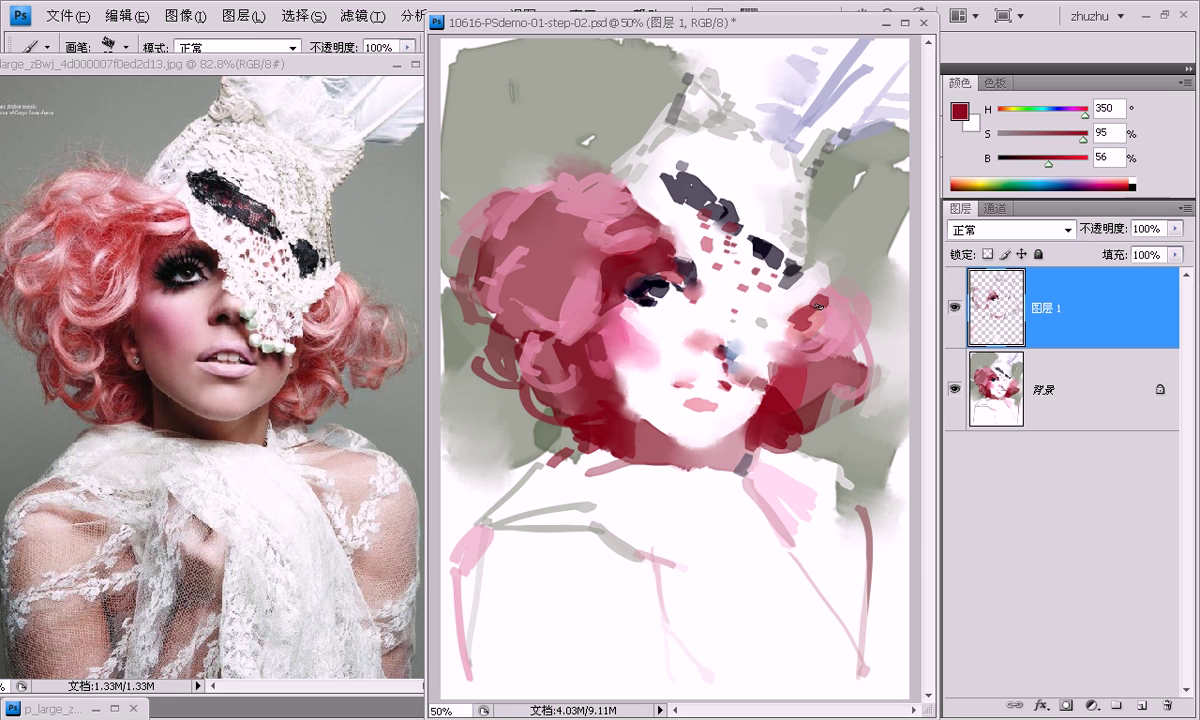
left_click(816, 298, "alt")
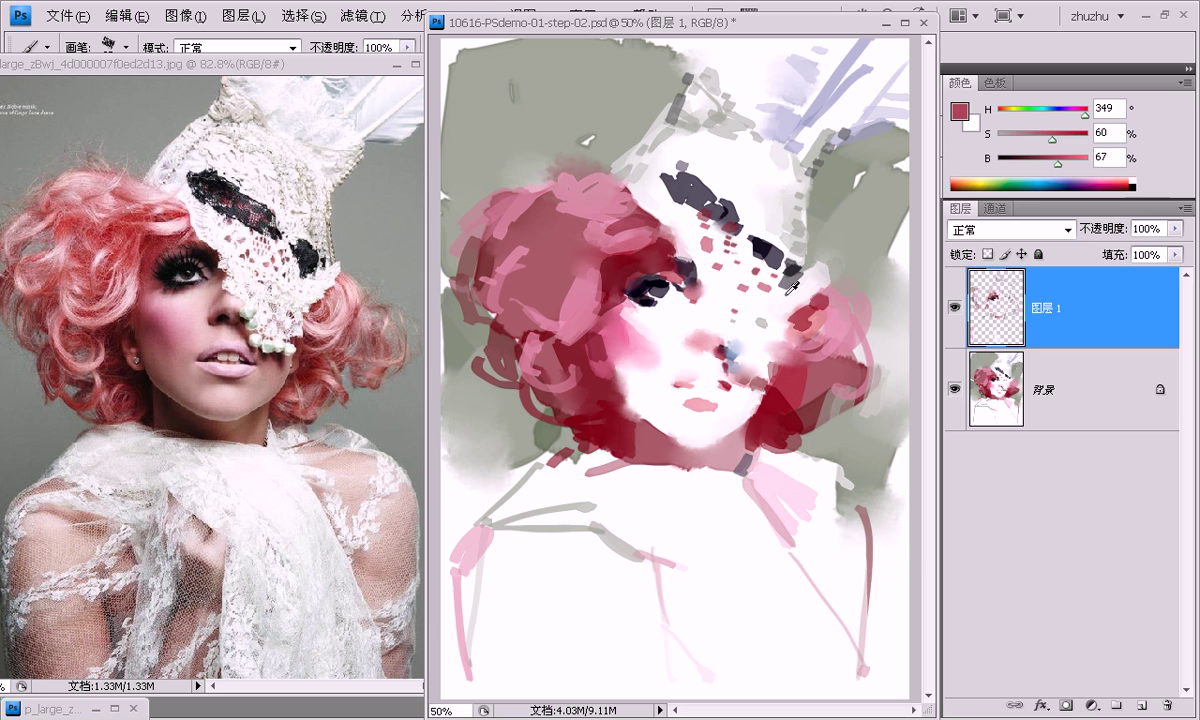
left_click(743, 271, "alt")
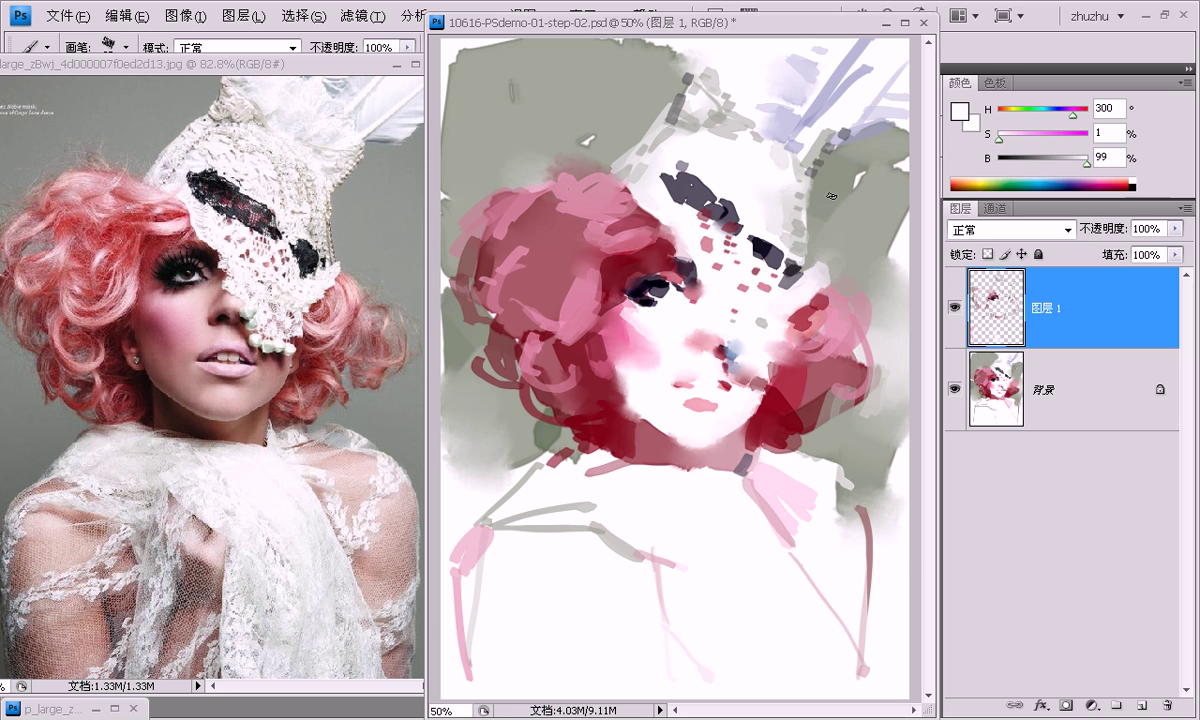
left_click(791, 262, "alt")
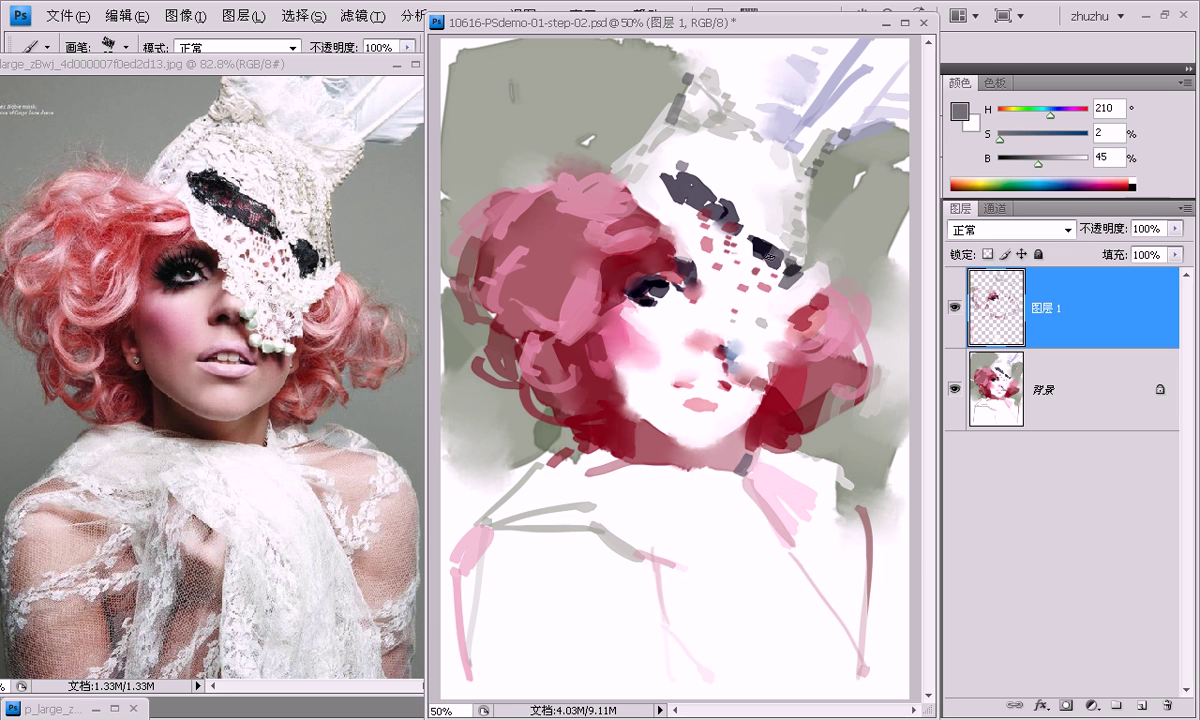
left_click(771, 258, "alt")
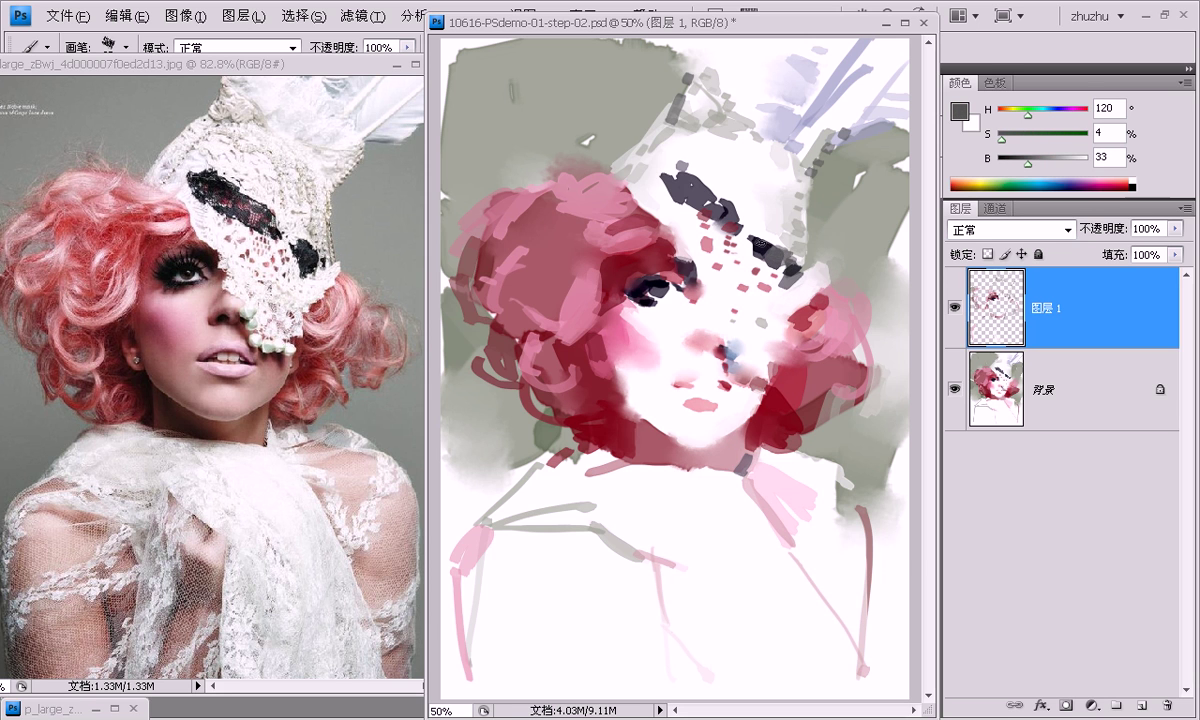
left_click(773, 250, "alt")
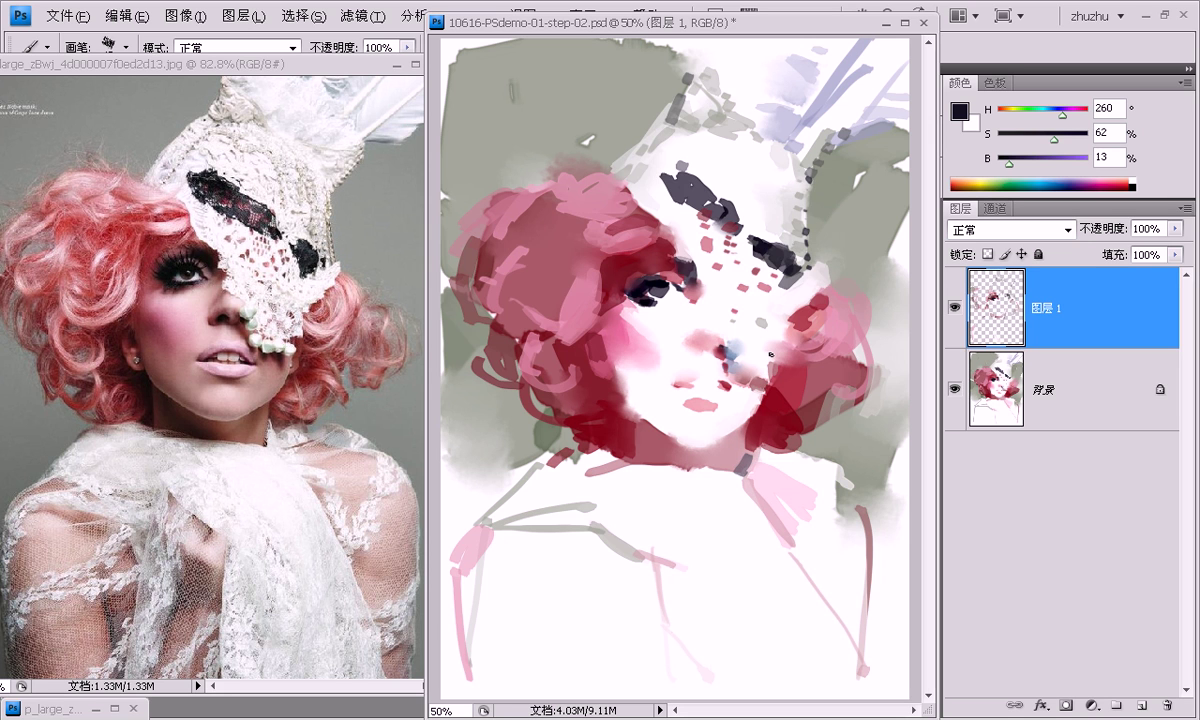
Brush light pink over the dark red hair at right and add a small pink curl below.
left_click(766, 364)
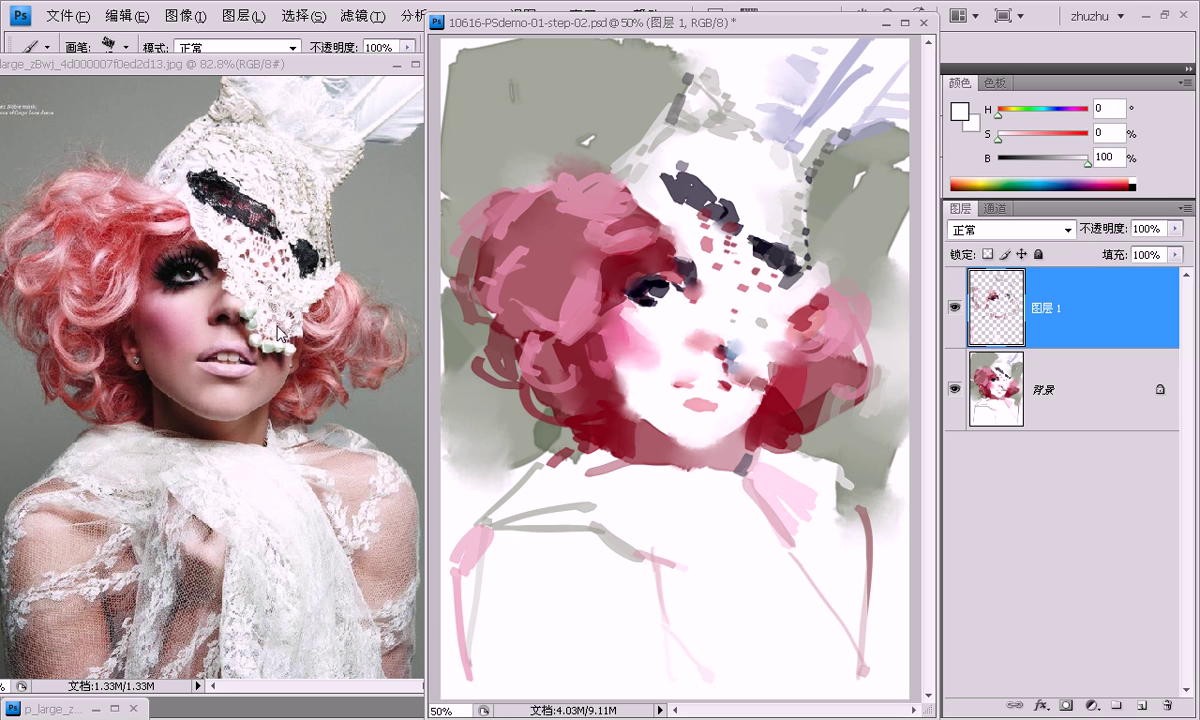
left_click(762, 355)
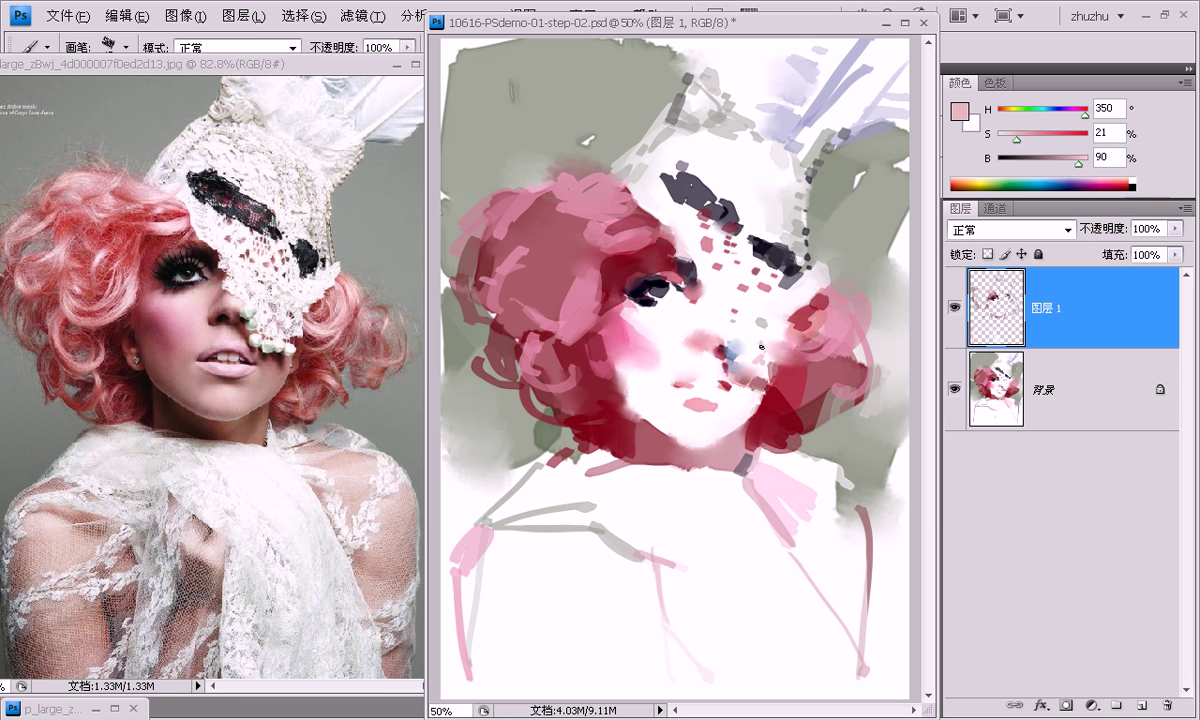
left_click(735, 310)
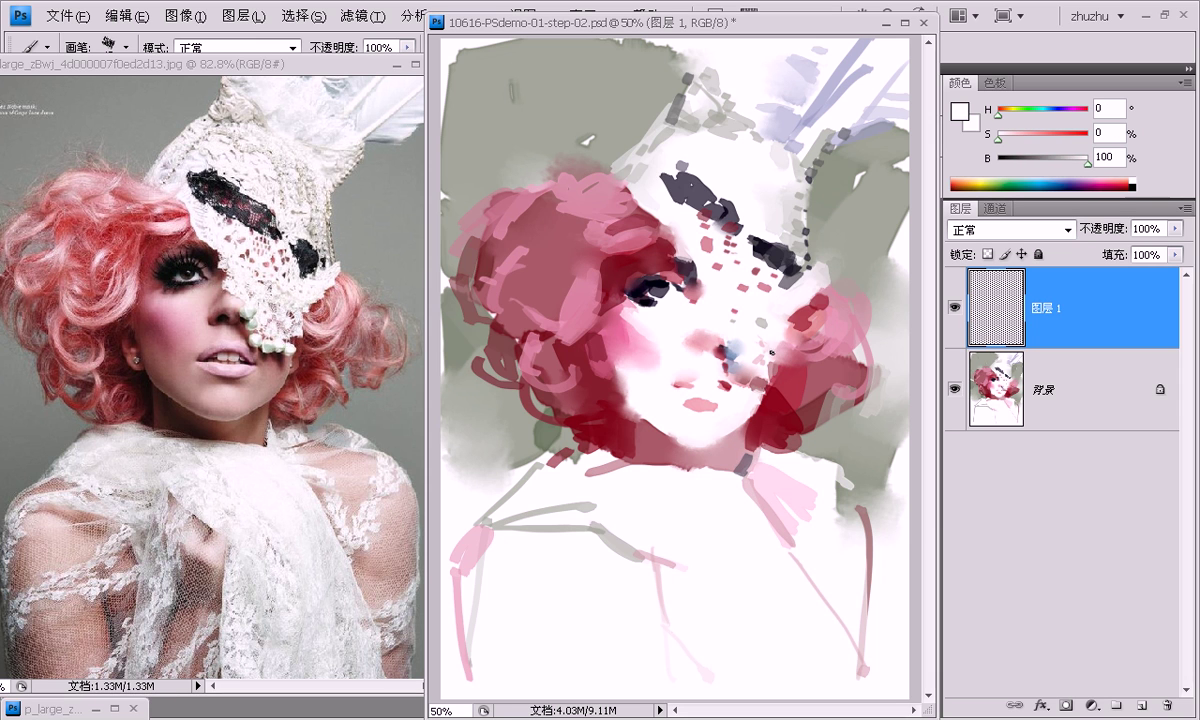
left_click(800, 318)
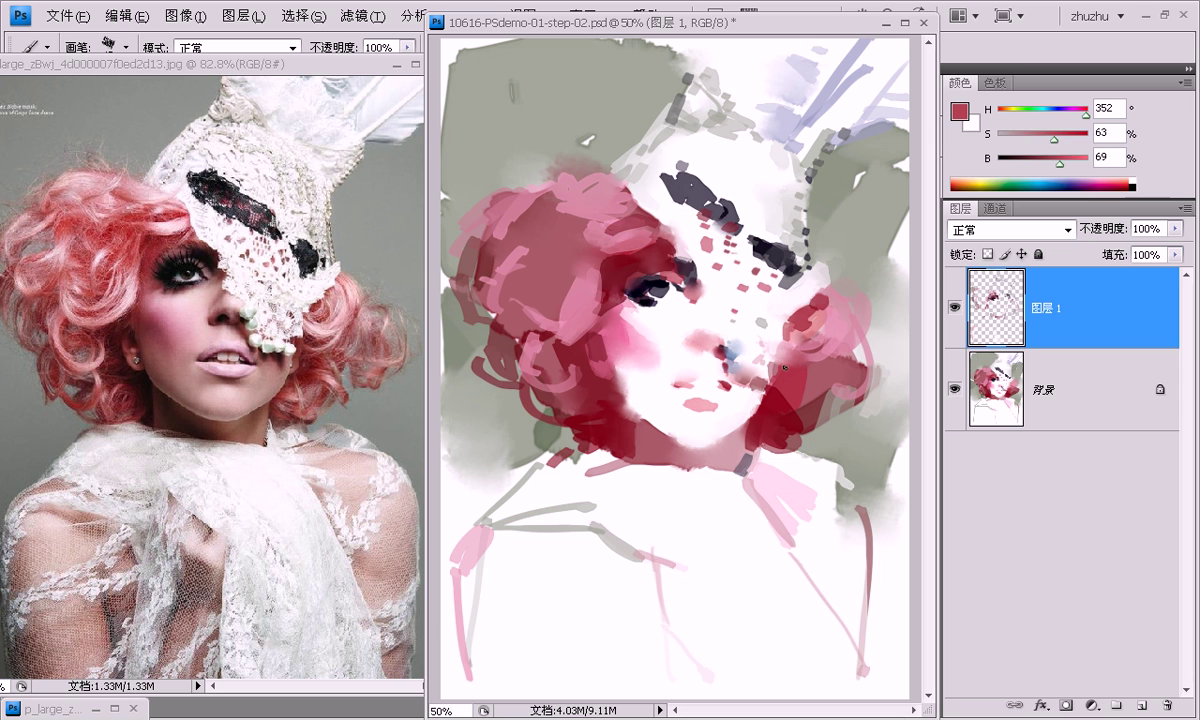
left_click(769, 421, "alt")
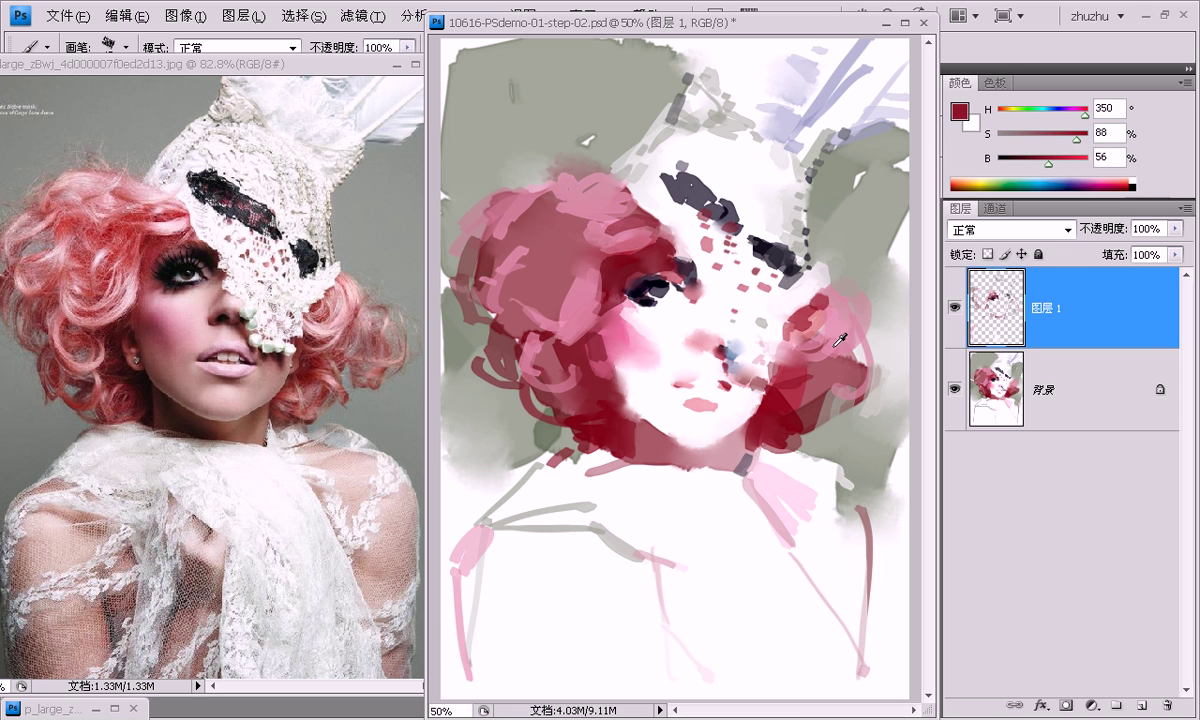
left_click(745, 345, "alt")
left_click(781, 359, "alt")
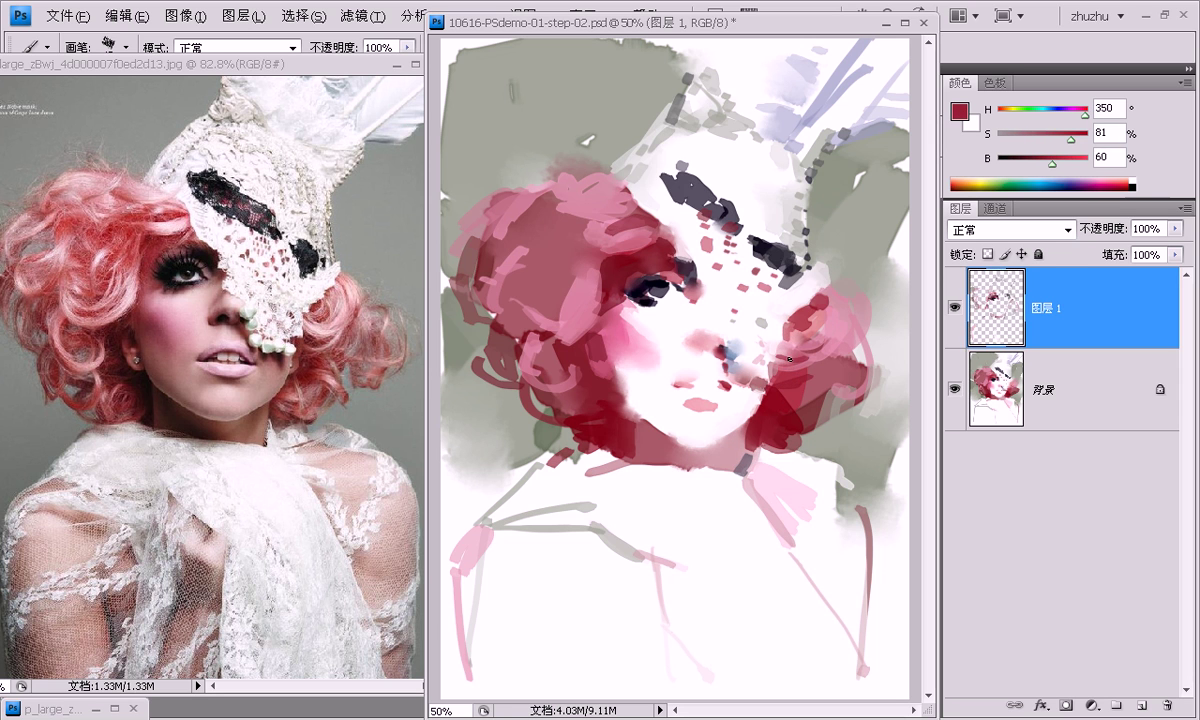
left_click(782, 315, "alt")
mouse_move(733, 378)
left_mouse_down()
mouse_move(765, 372)
mouse_move(775, 388)
left_mouse_up()
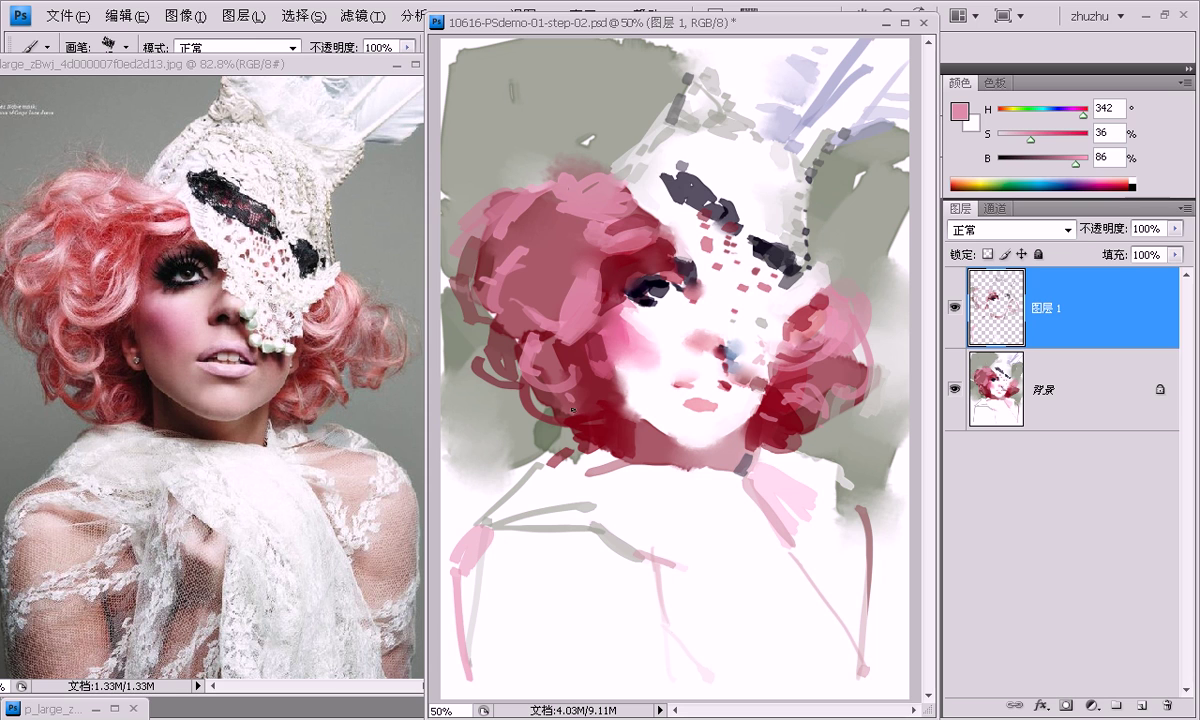
left_click_drag(597, 418, 605, 411)
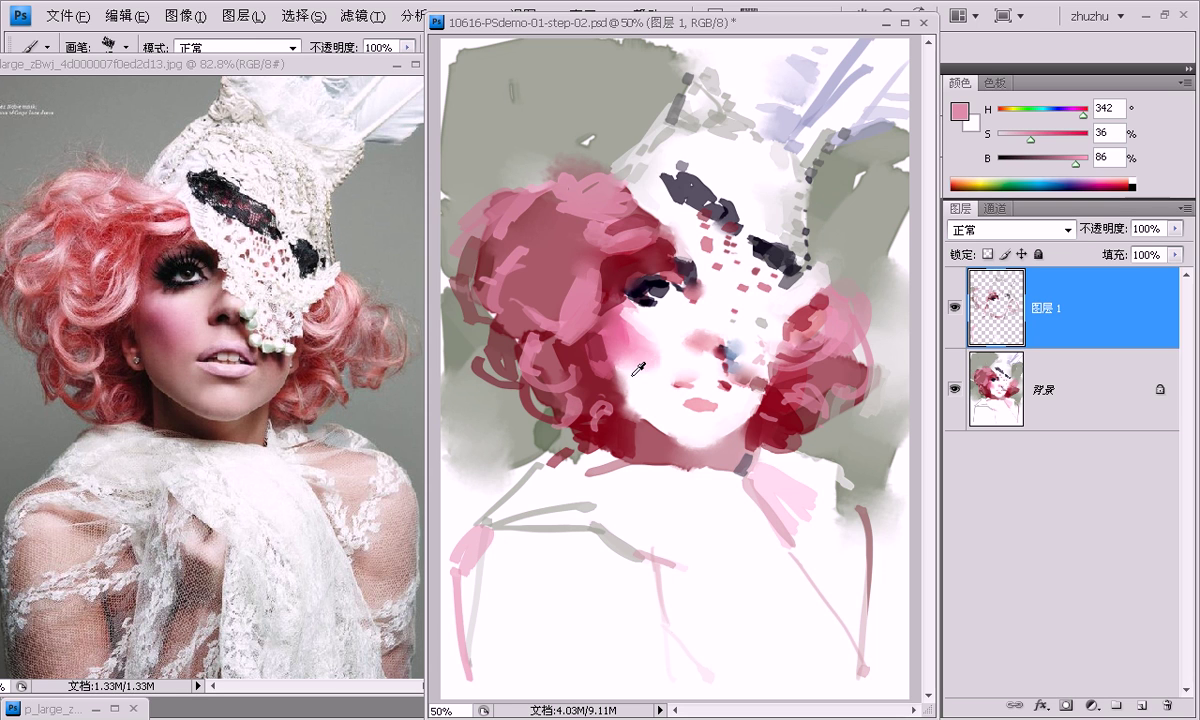
Sample greyish blue, dark purple, crimsons and lighter pinks around the cheeks and mouth.
left_click(733, 350, "alt")
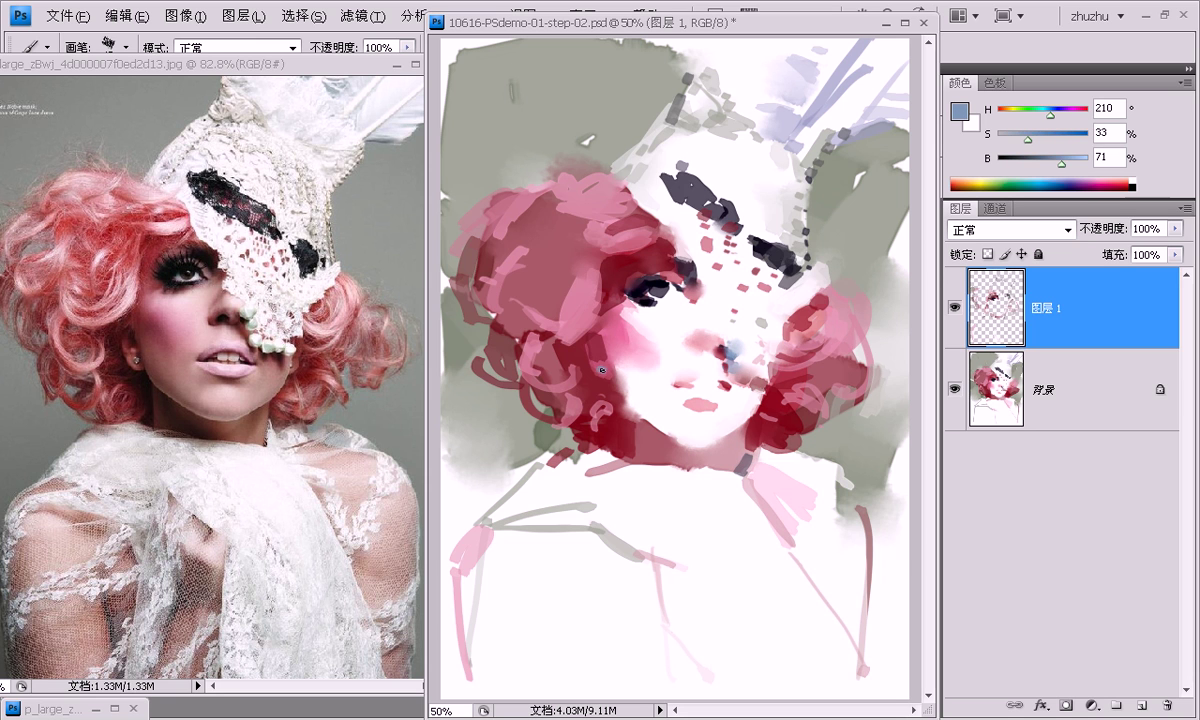
left_click(604, 358, "alt")
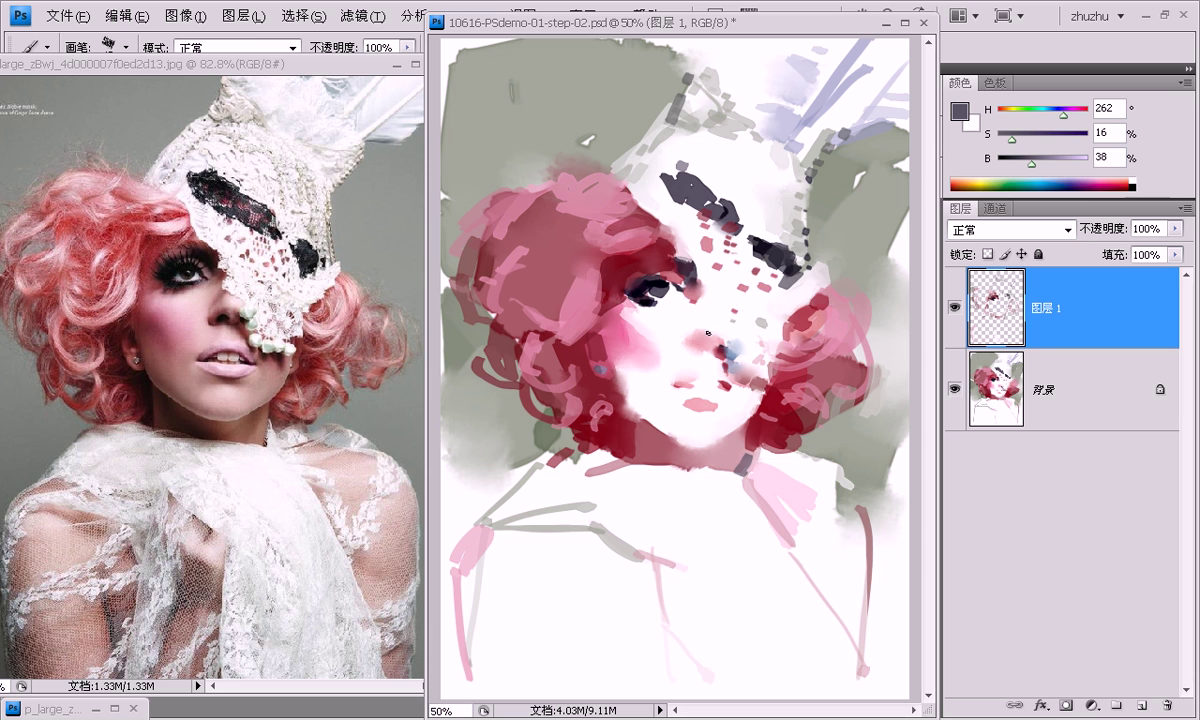
left_click(689, 354, "alt")
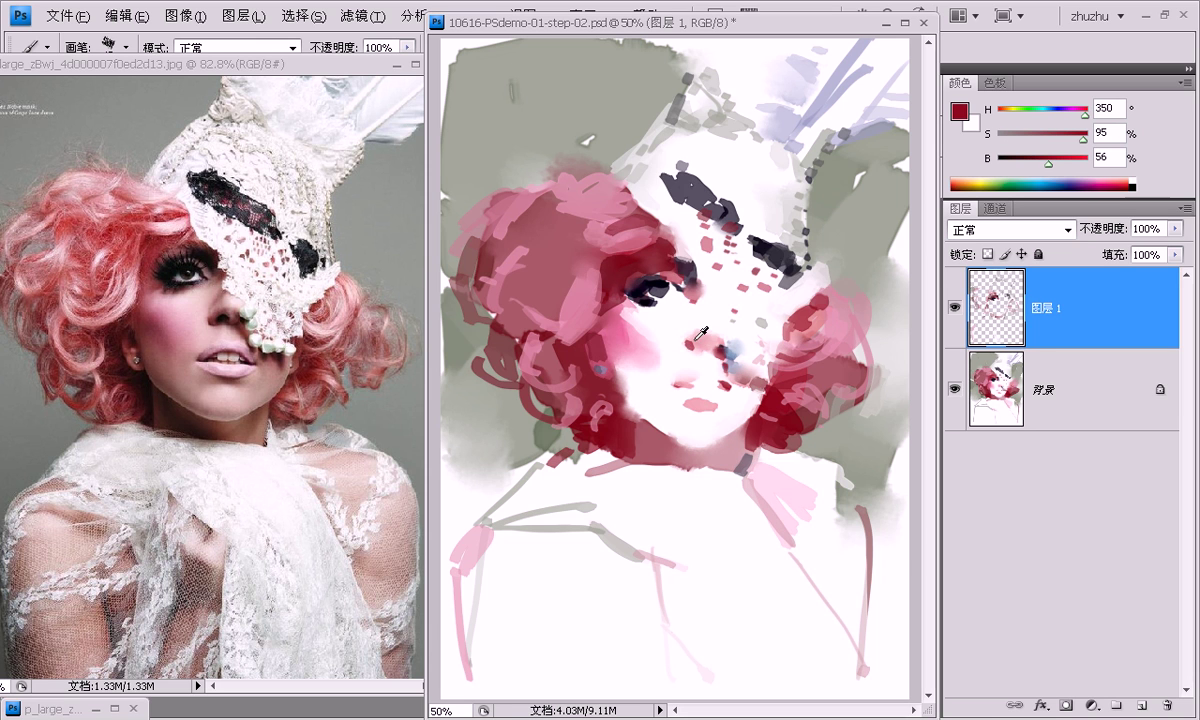
left_click(688, 345, "alt")
left_click(698, 346, "alt")
left_click(699, 344, "alt")
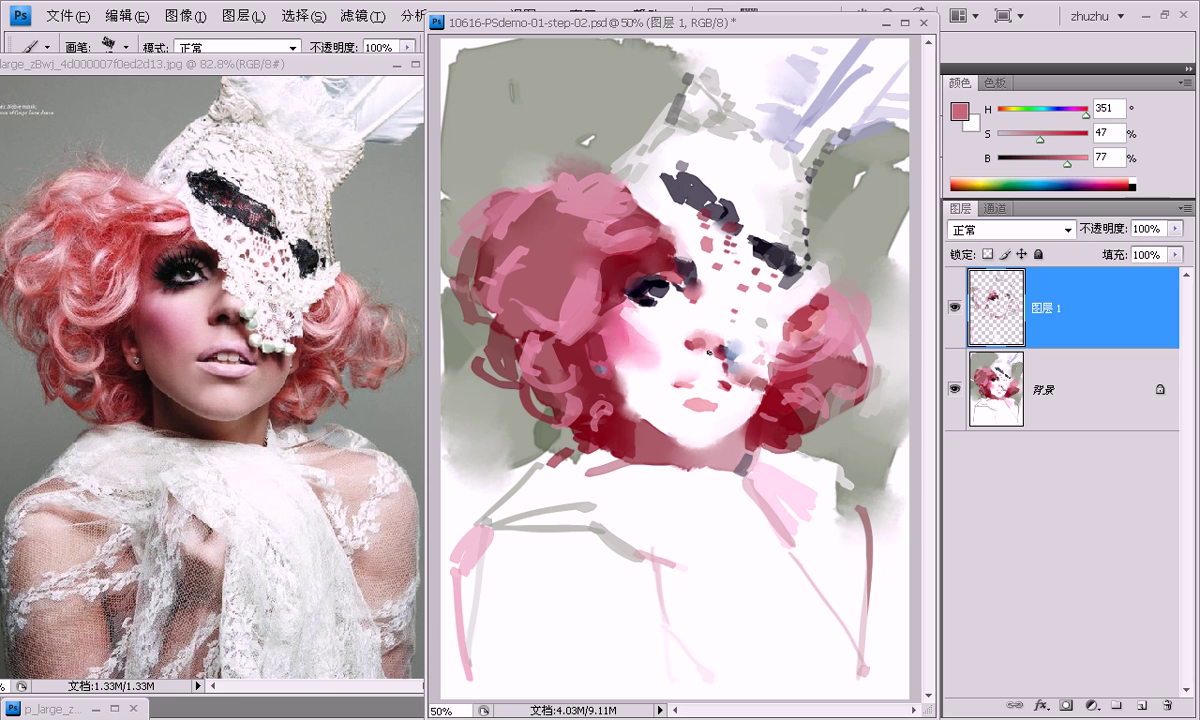
left_click(712, 352, "alt")
left_click(720, 350, "alt")
Settle on pale and soft pinks near the mouth, sampling deeper pink and near-white.
left_click(688, 381, "alt")
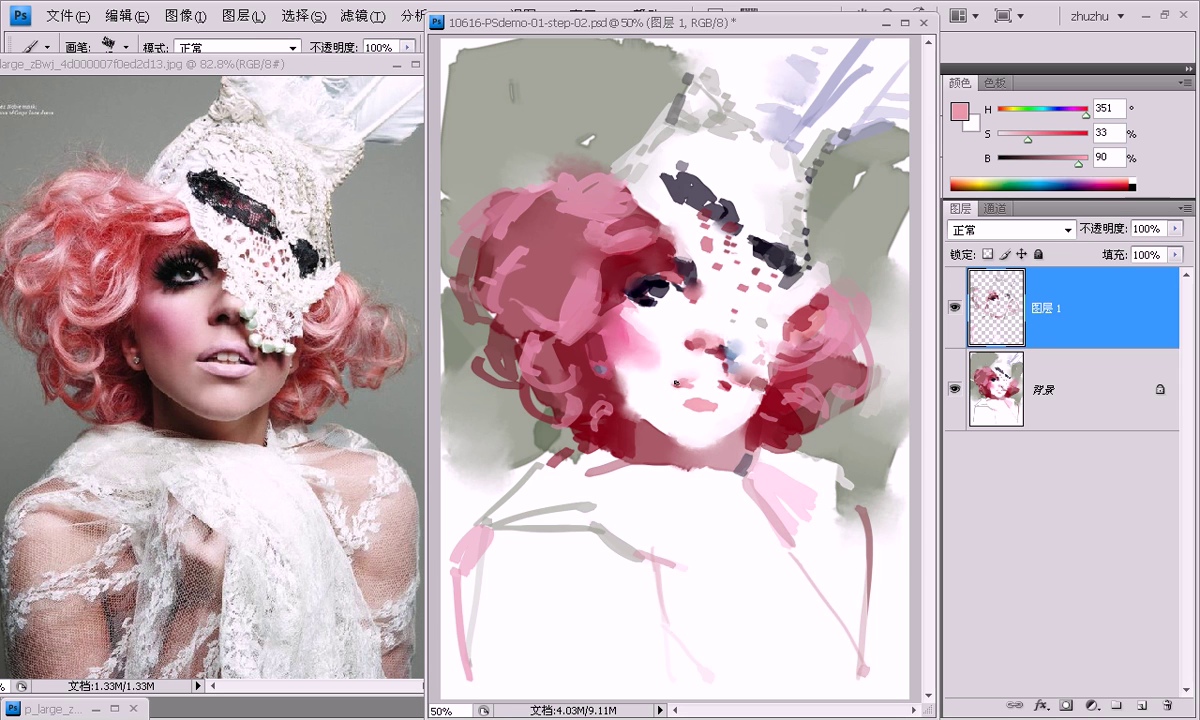
left_click(686, 377, "alt")
left_click(708, 354, "alt")
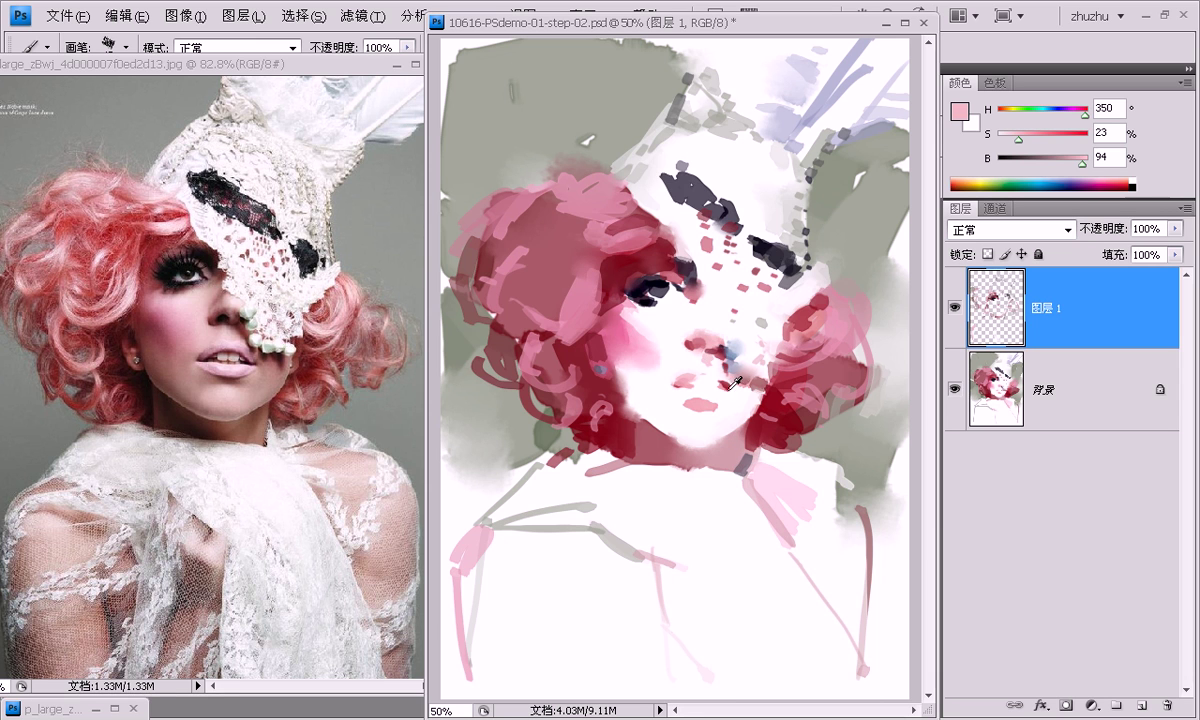
left_click(688, 360, "alt")
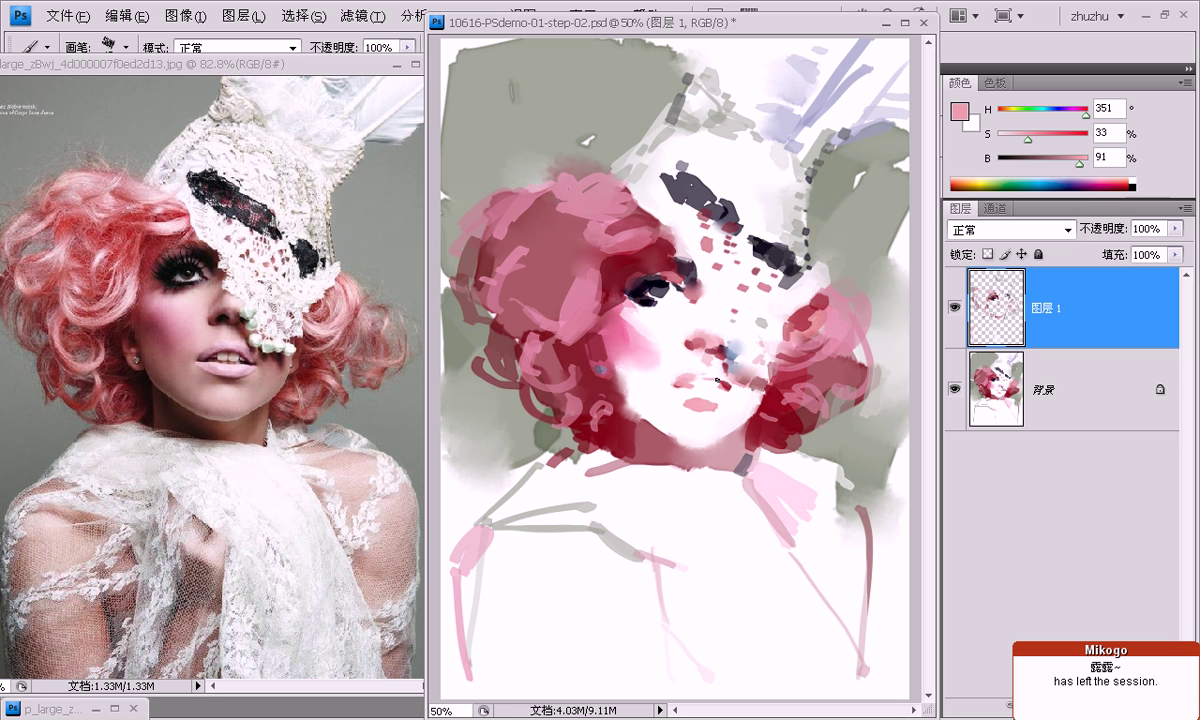
left_click(680, 373, "alt")
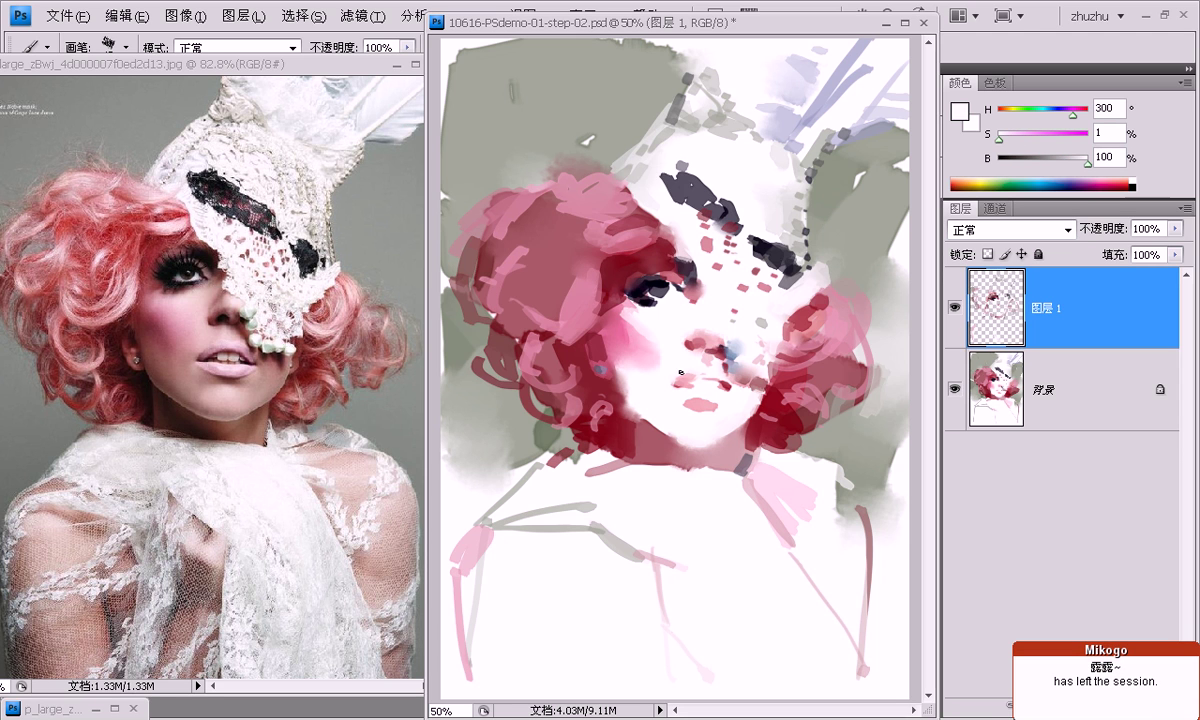
left_click(655, 372, "alt")
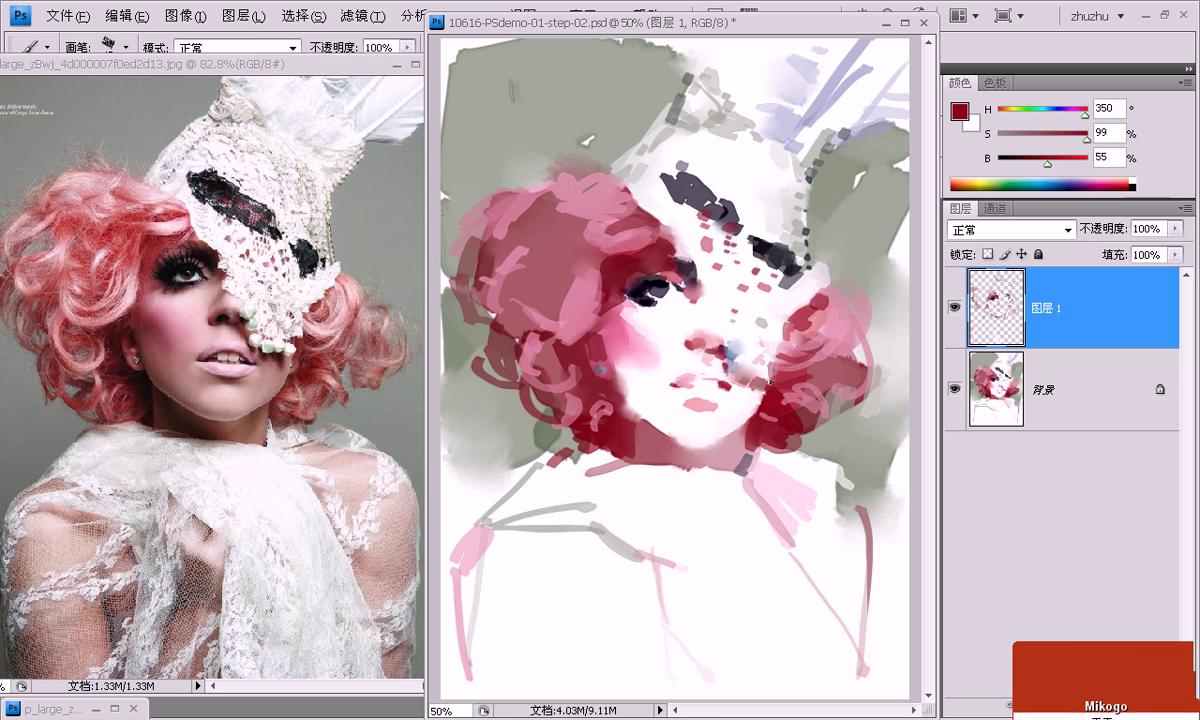
Sample the eye's dark purple-grey, deep reds from the hair and light pinks from the face.
left_click(692, 270, "alt")
left_click(686, 354, "alt")
left_click(777, 390, "alt")
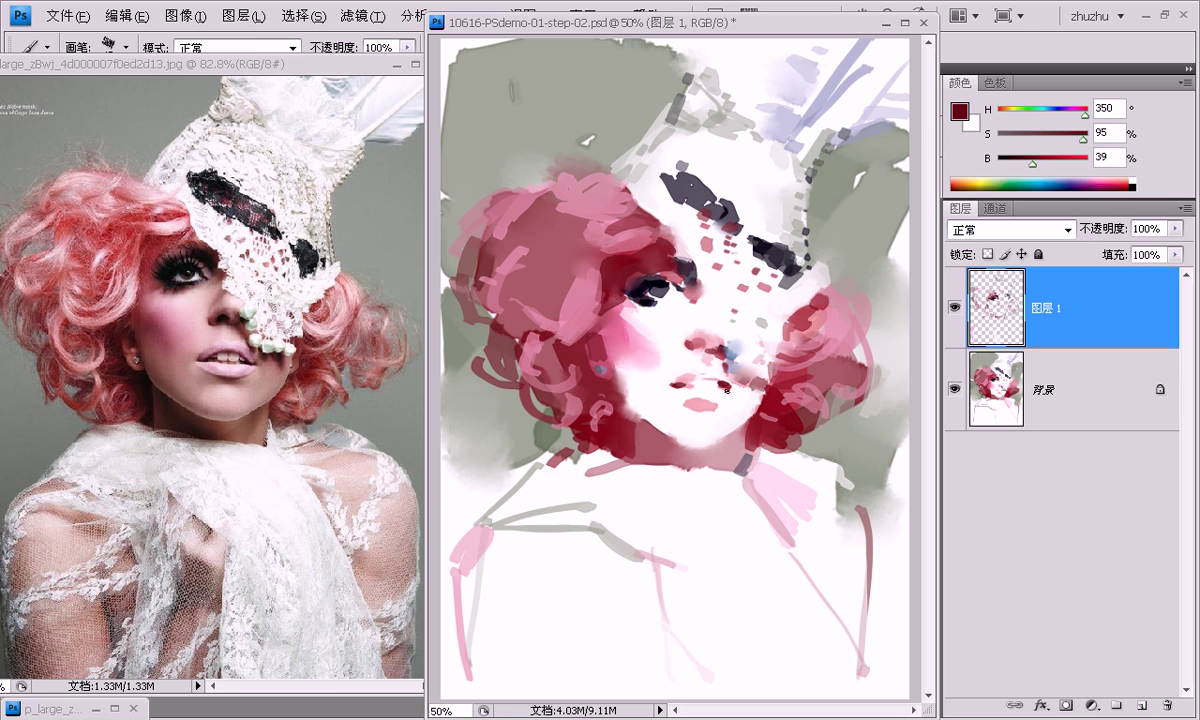
left_click(693, 391, "alt")
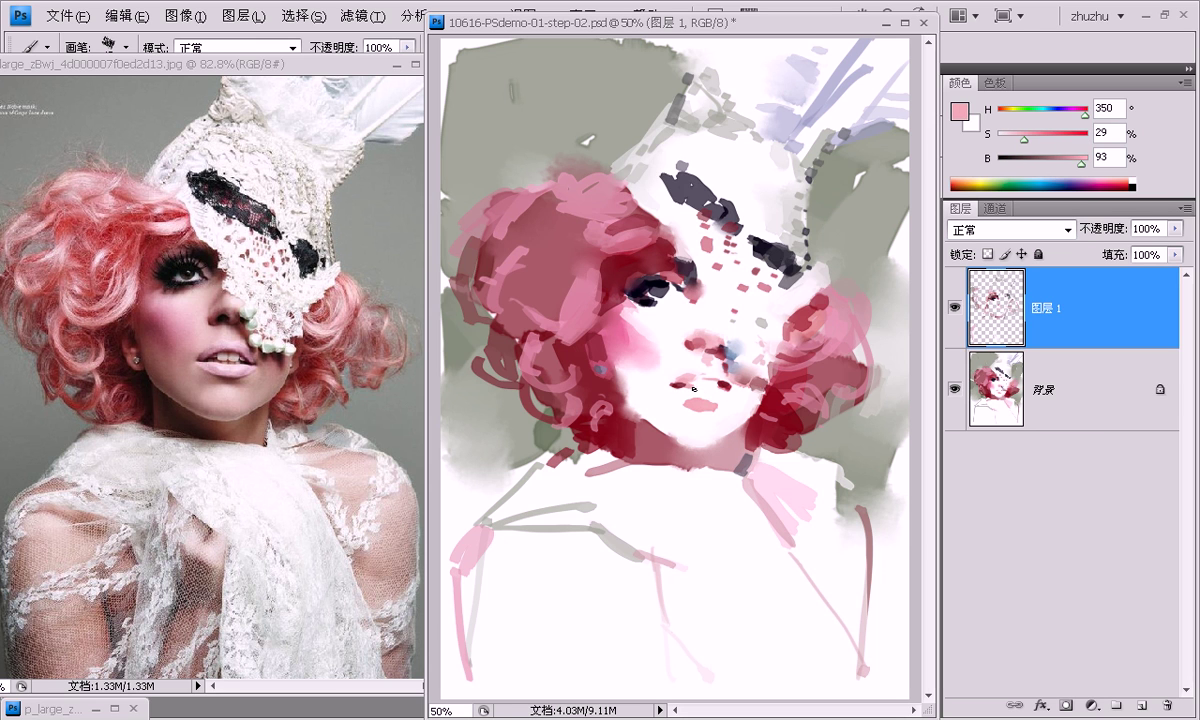
left_click(718, 382, "alt")
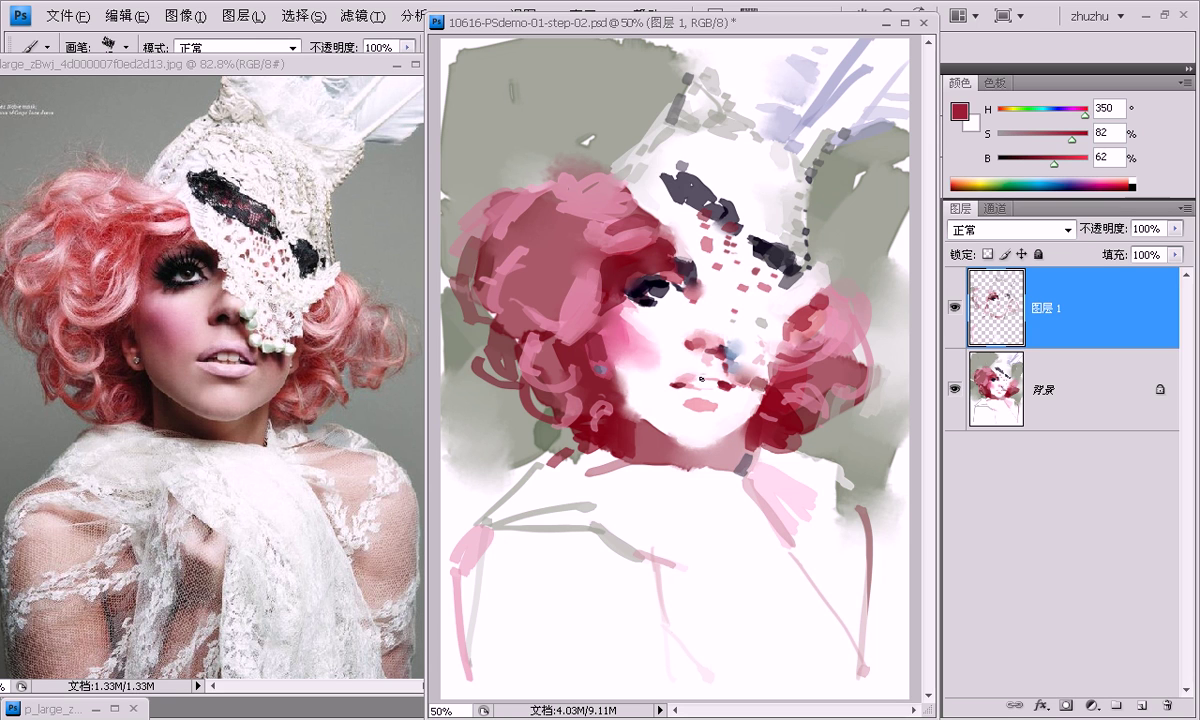
left_click(660, 377, "alt")
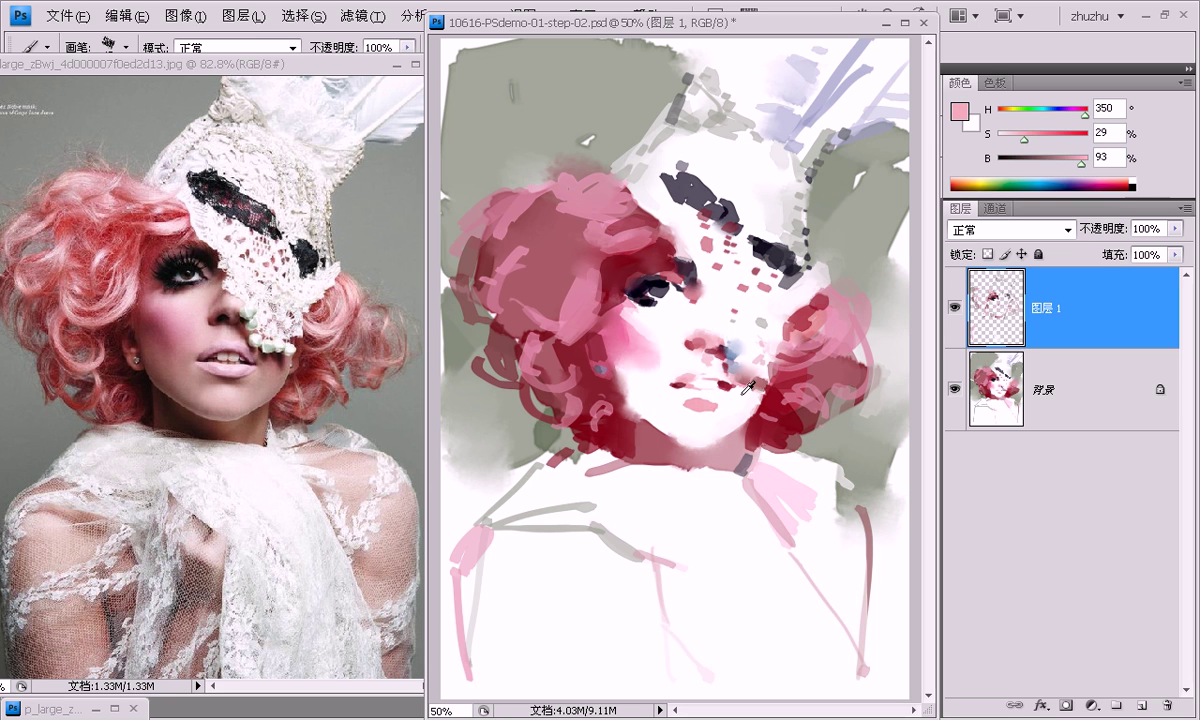
Sample a background grey and make it slightly more saturated, greener and brighter in the Color panel.
left_click(488, 442, "alt")
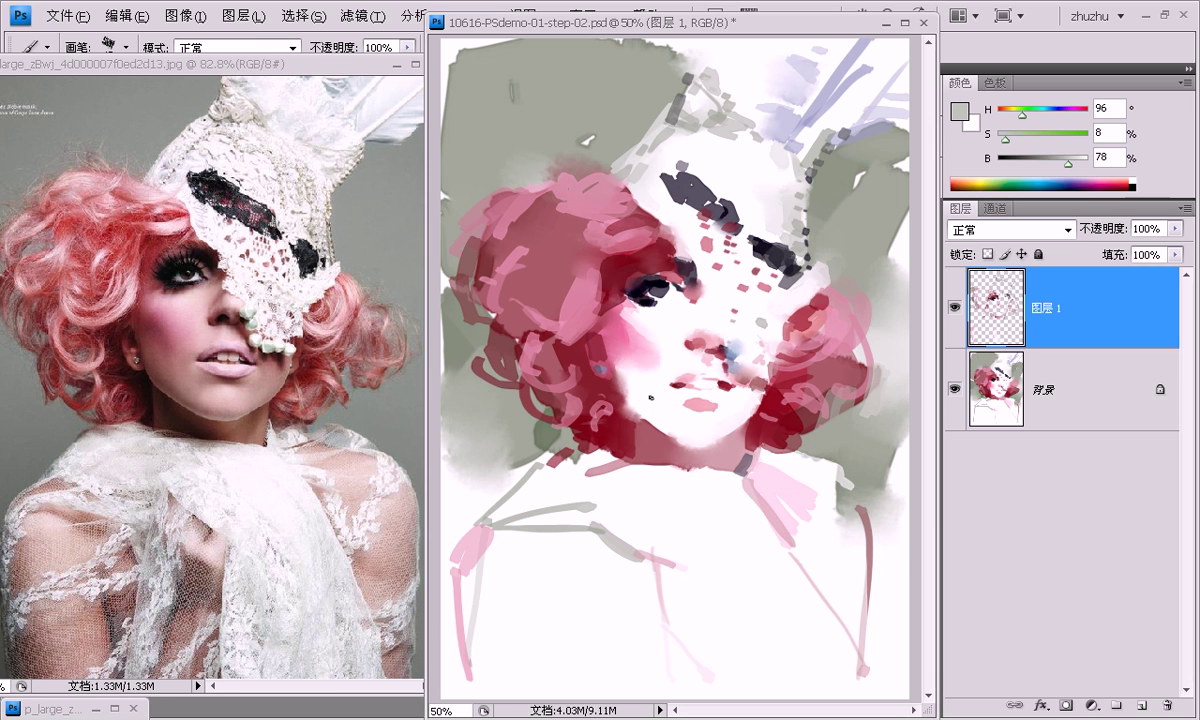
left_click_drag(1005, 140, 1010, 140)
left_click(1068, 162)
left_click(1070, 162)
Sample pale and medium pinks, purple-grey, deep red, greyish mauve and near-white for face accents.
left_click(701, 333, "alt")
left_click(699, 289, "alt")
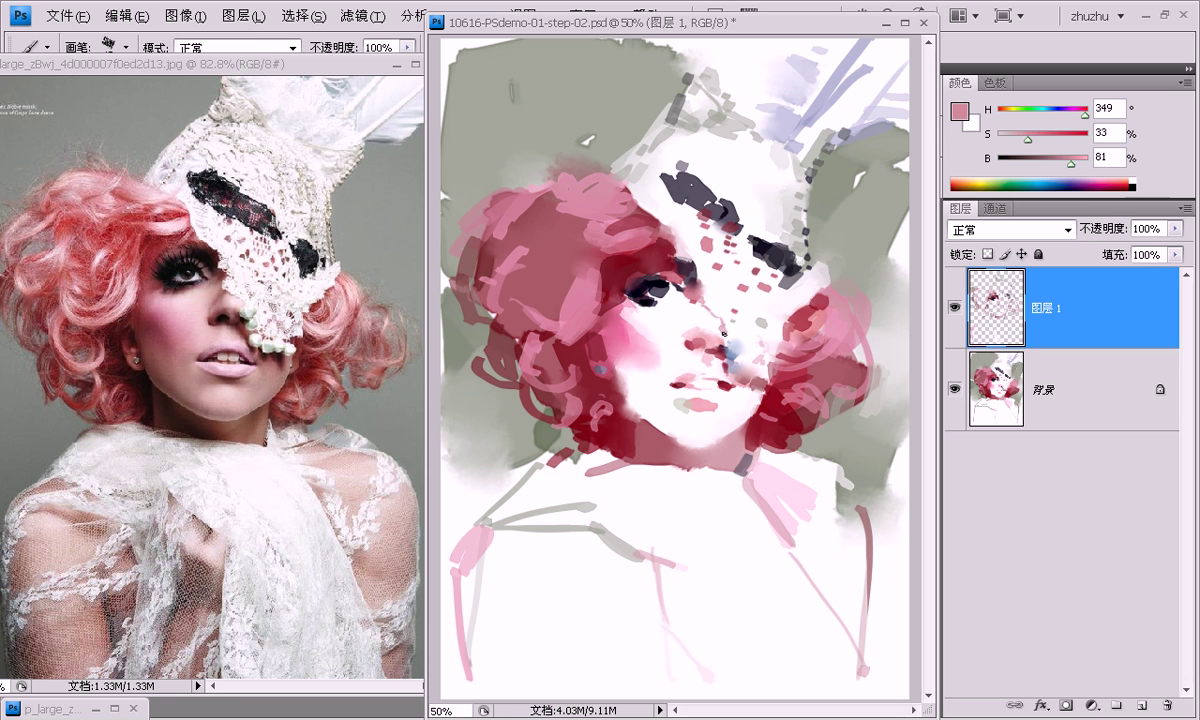
left_click(788, 258, "alt")
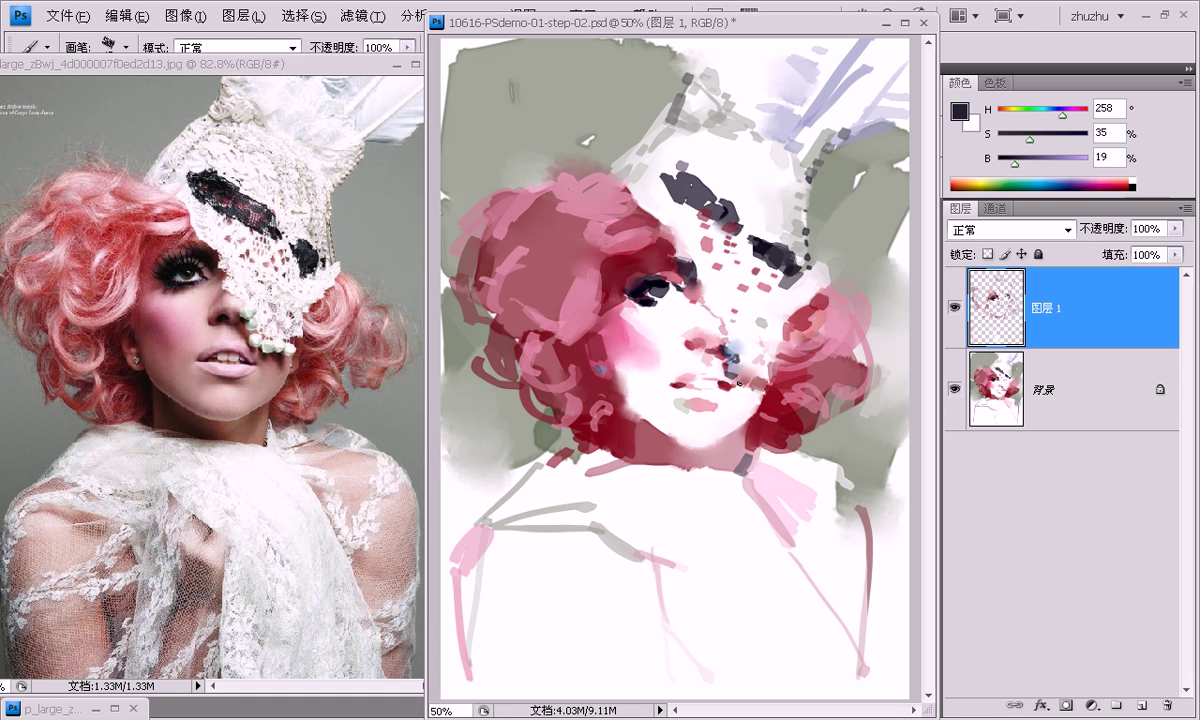
left_click(728, 372, "alt")
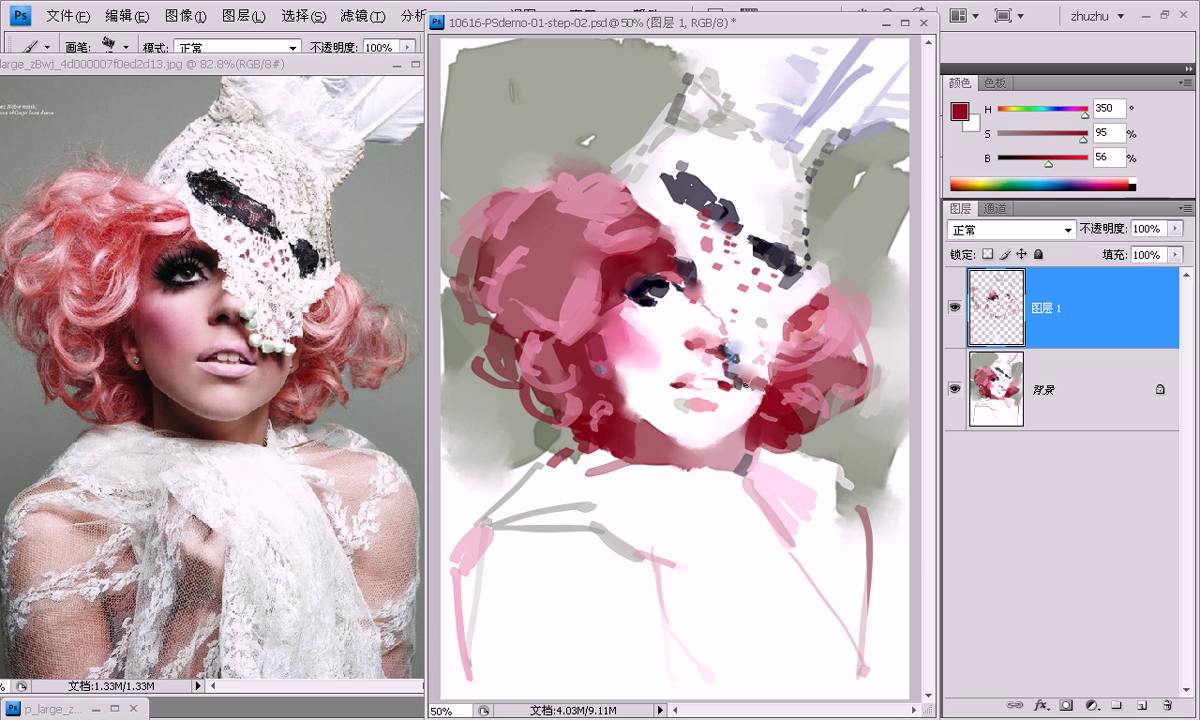
left_click(737, 378, "alt")
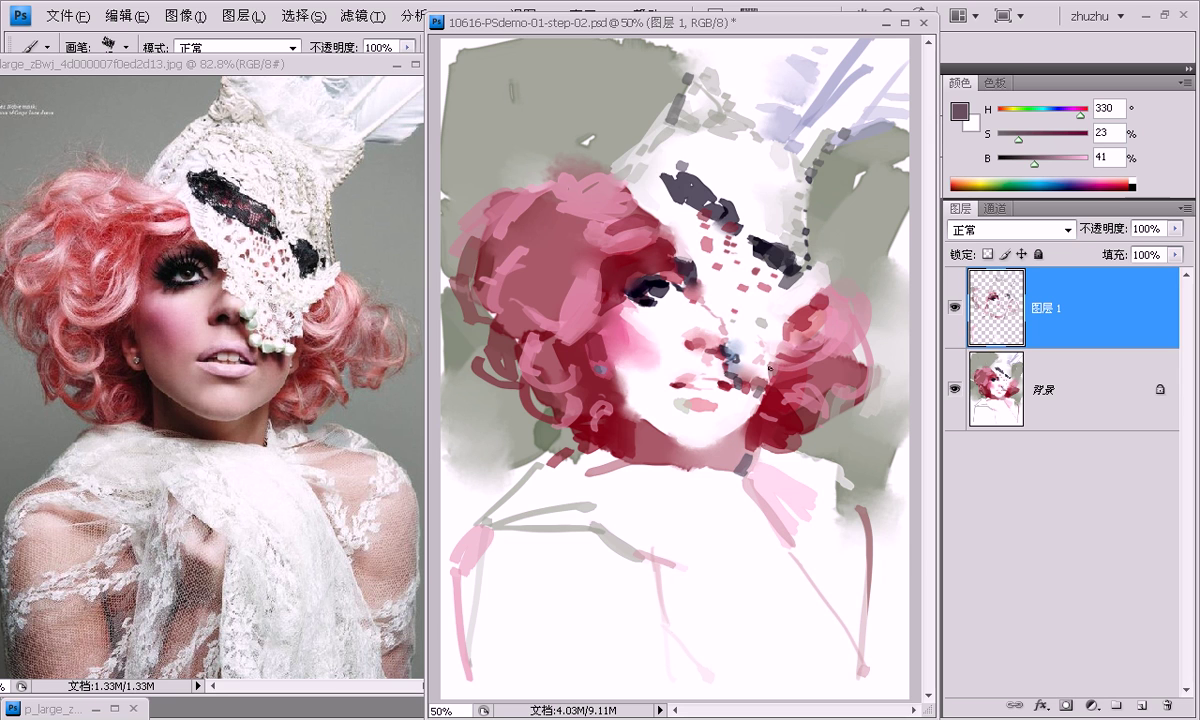
left_click(782, 375, "alt")
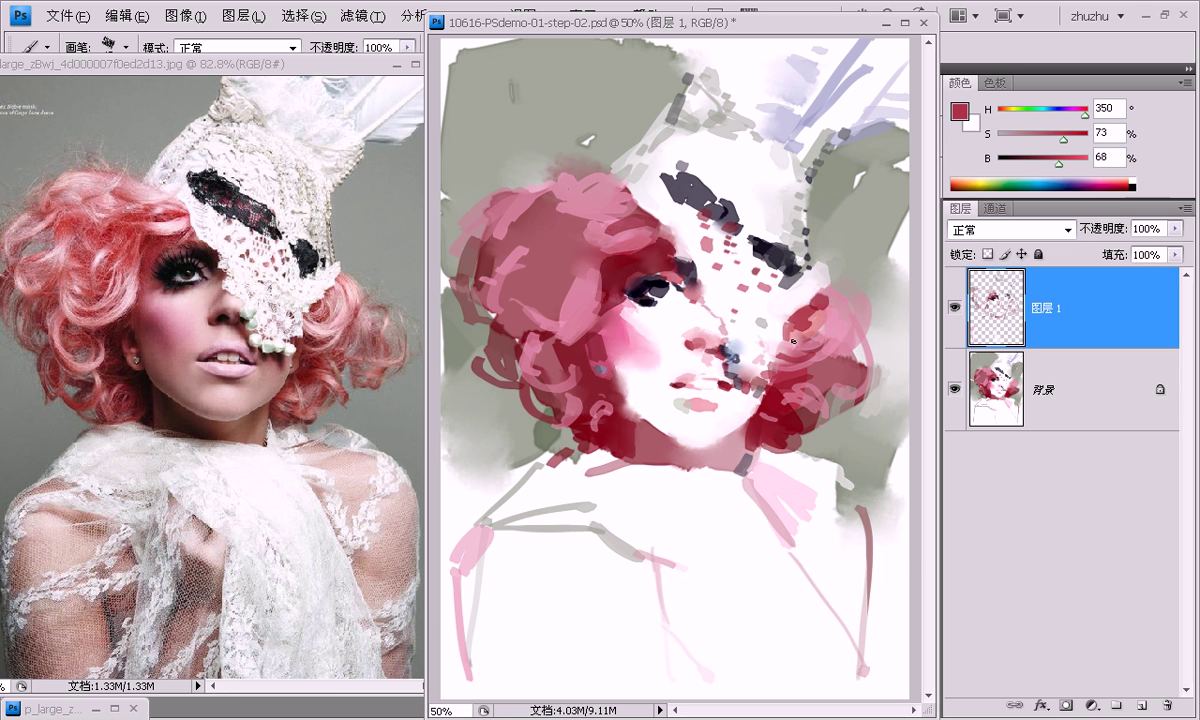
left_click(791, 309, "alt")
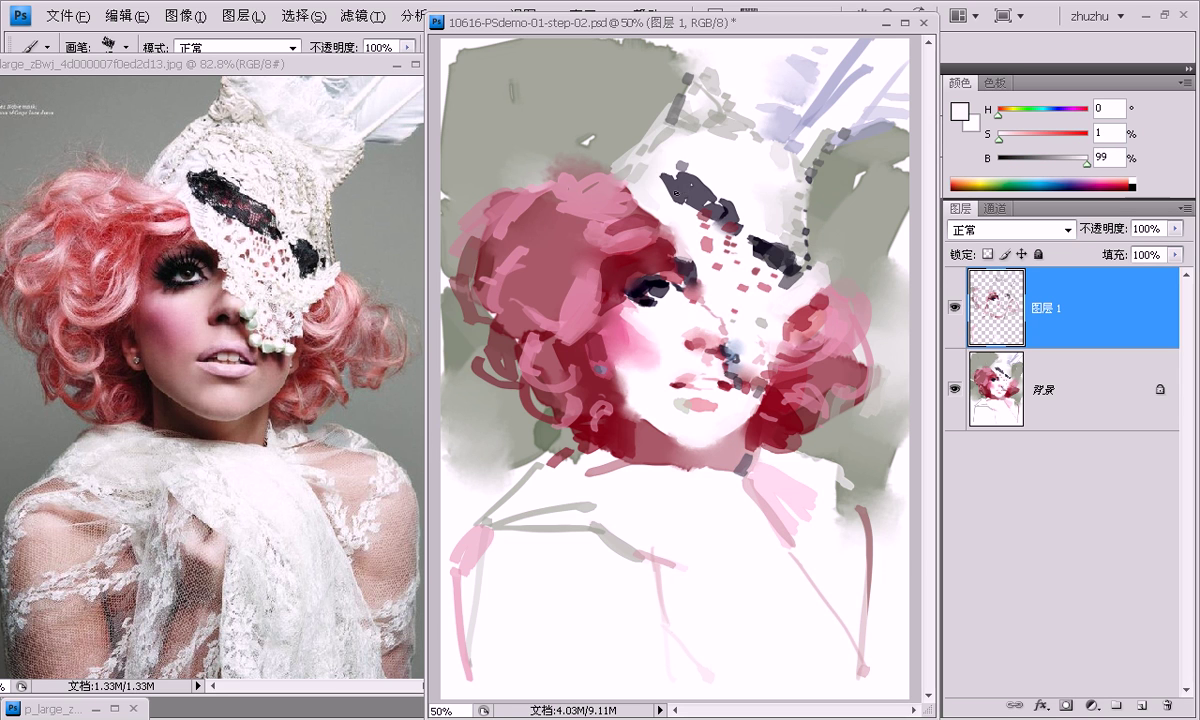
Sample mid and light greys, purple-grey and dark red, adding light grey dabs to the upper-right headpiece.
left_click(677, 112, "alt")
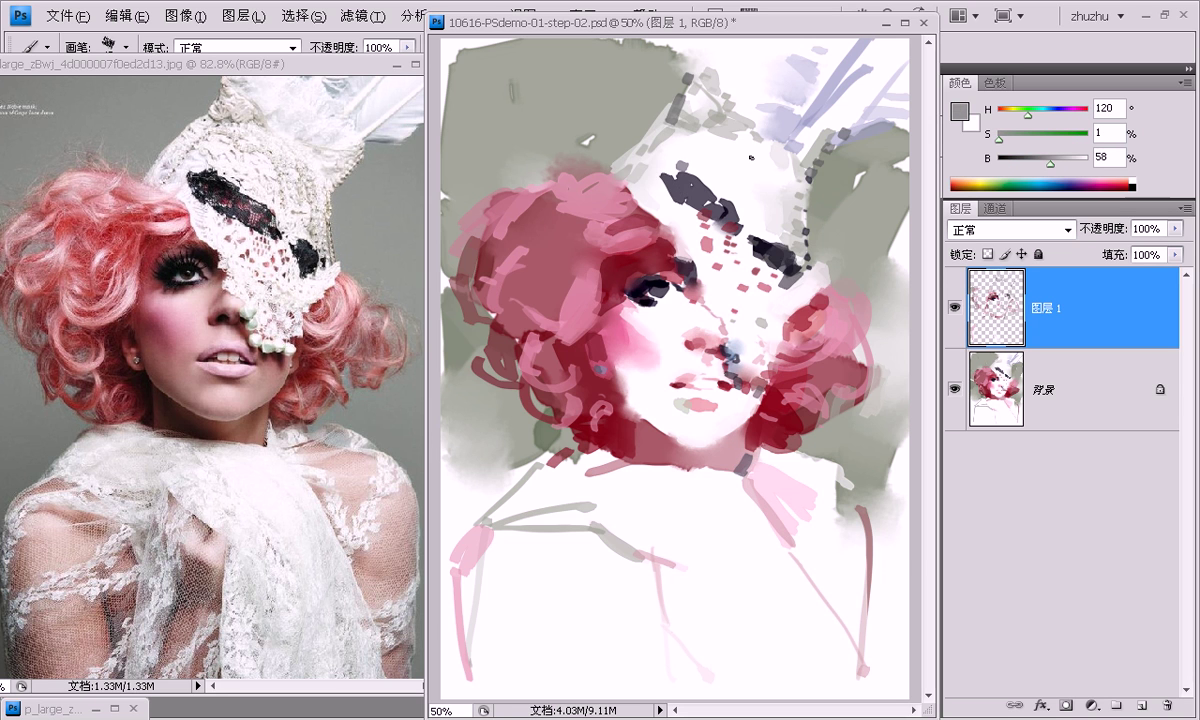
left_click(710, 196, "alt")
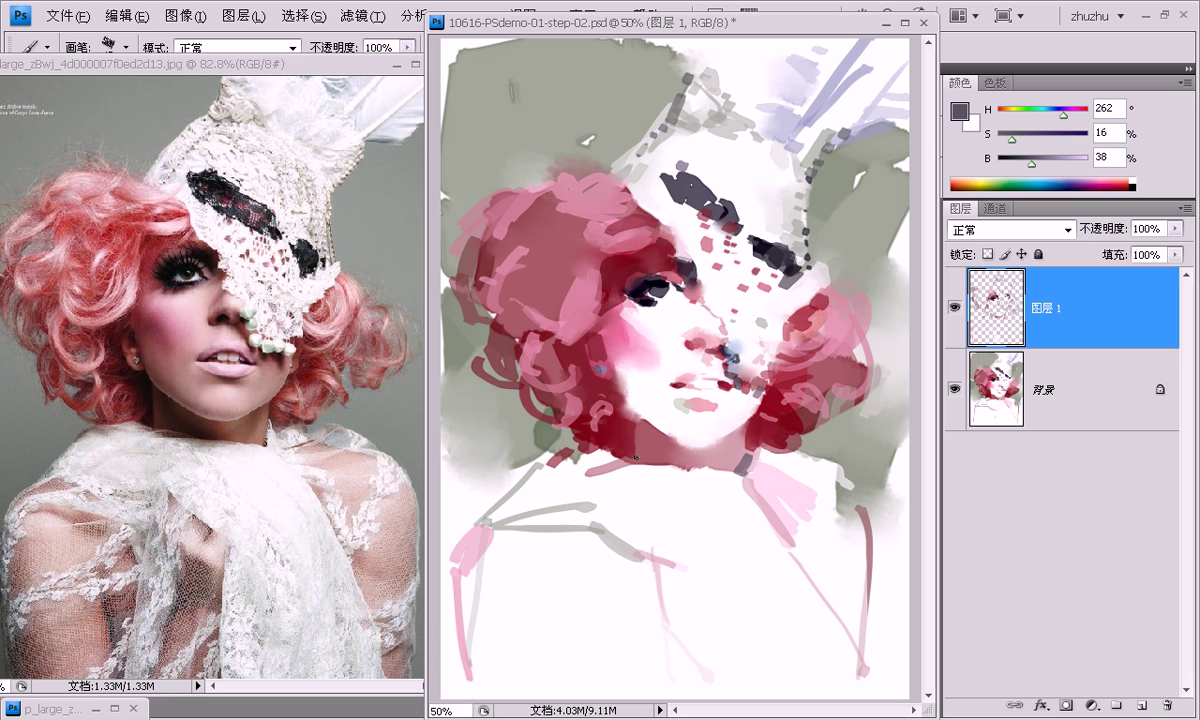
left_click(777, 443, "alt")
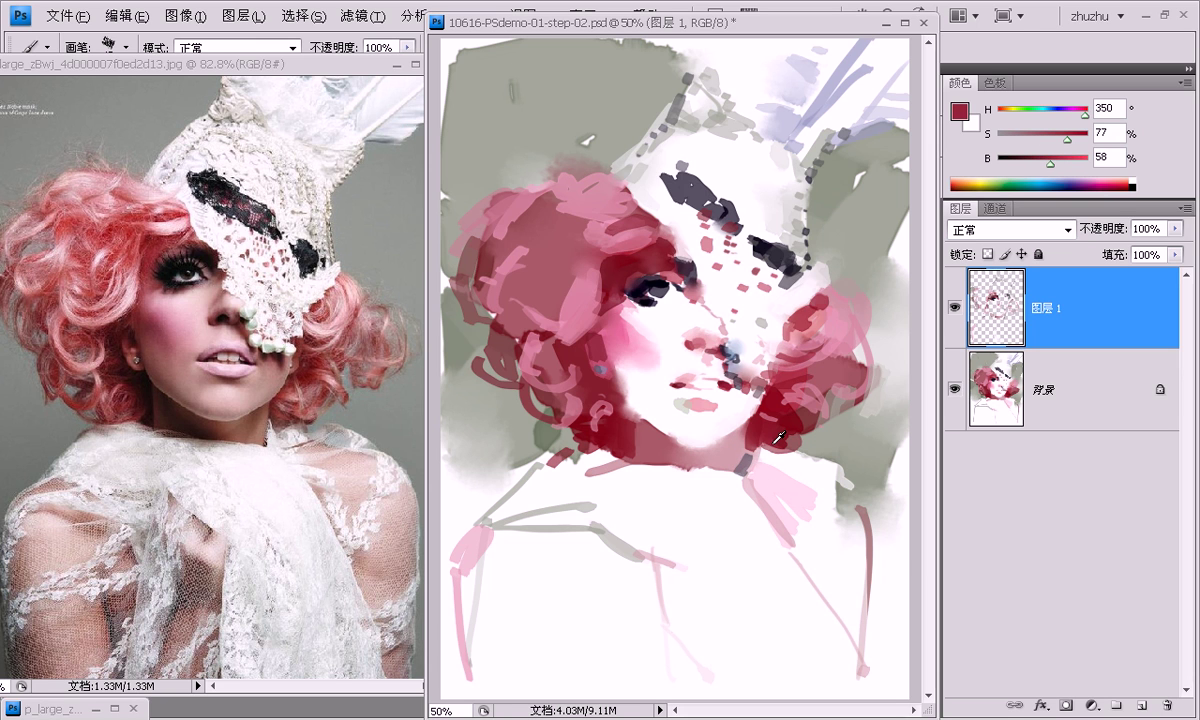
left_click(785, 257, "alt")
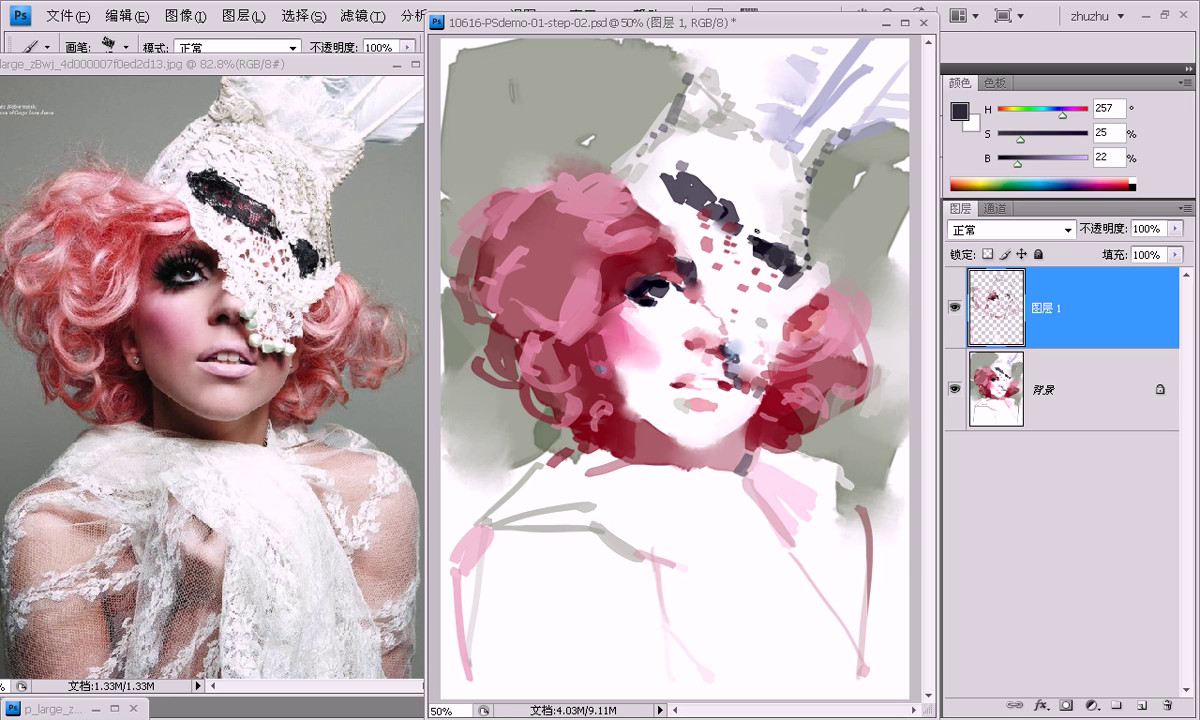
left_click(800, 222, "alt")
left_click(756, 200, "alt")
left_click(765, 160, "alt")
left_click(779, 167, "alt")
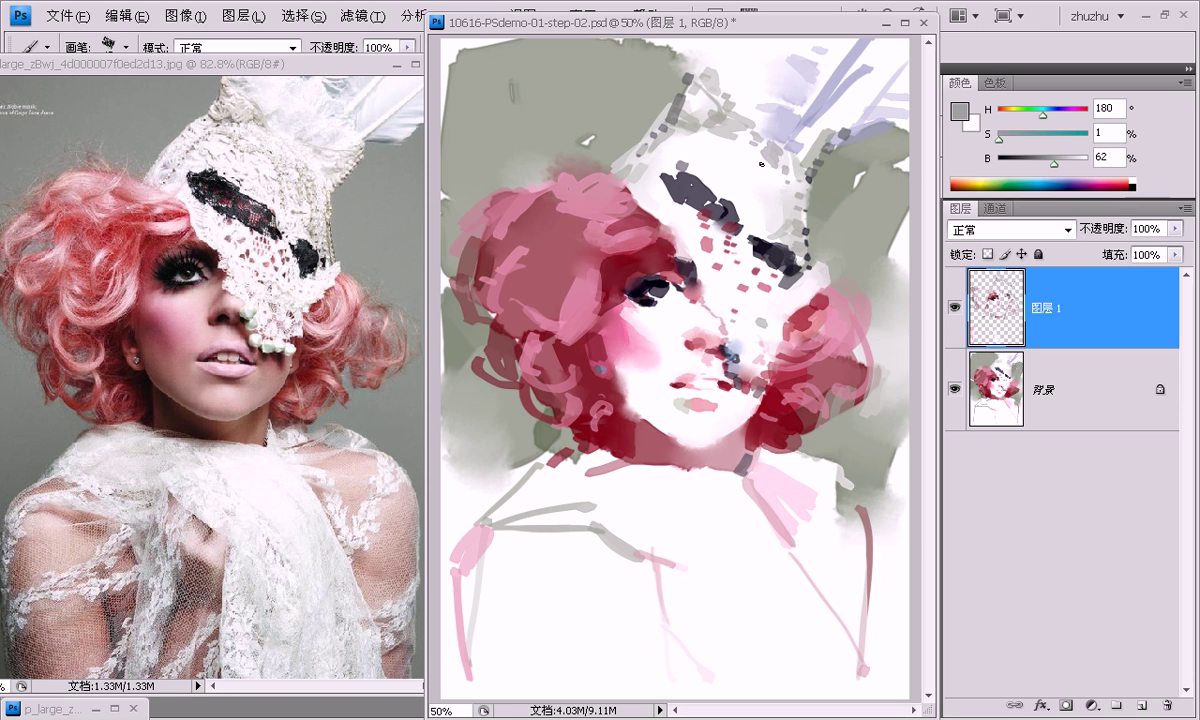
Smudge the chin edge and the pink on the left shoulder at 30% strength.
key("r")
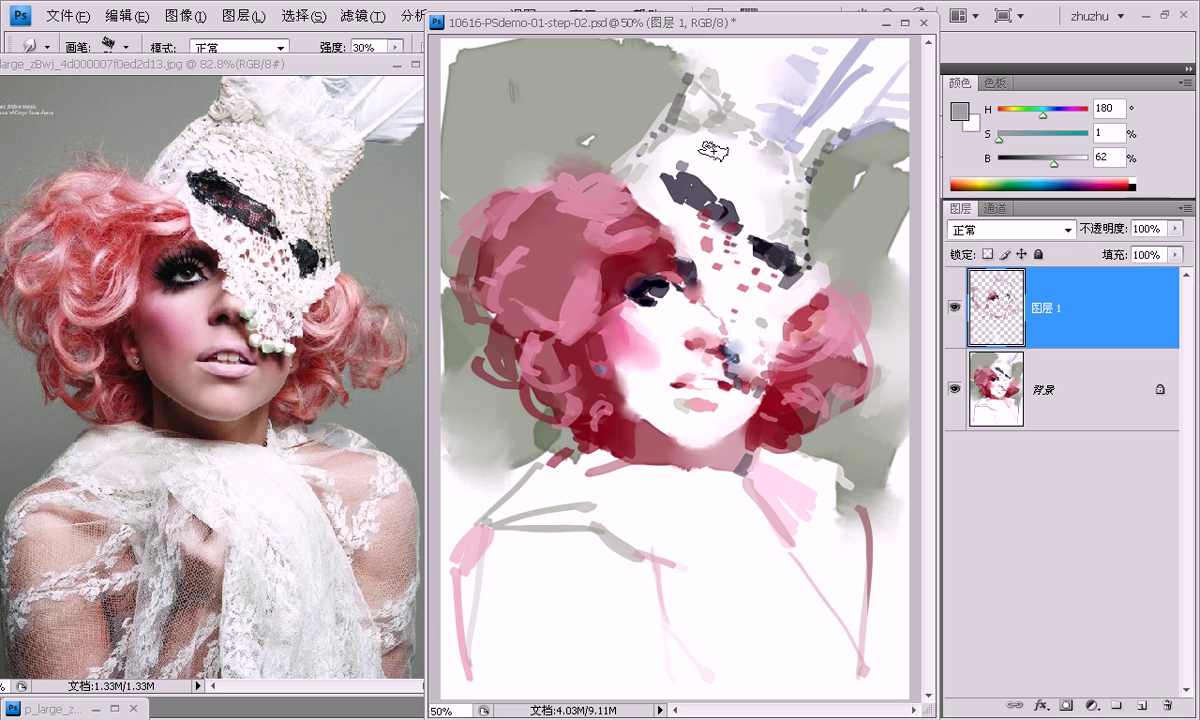
left_click_drag(565, 472, 571, 455)
left_click_drag(460, 530, 488, 558)
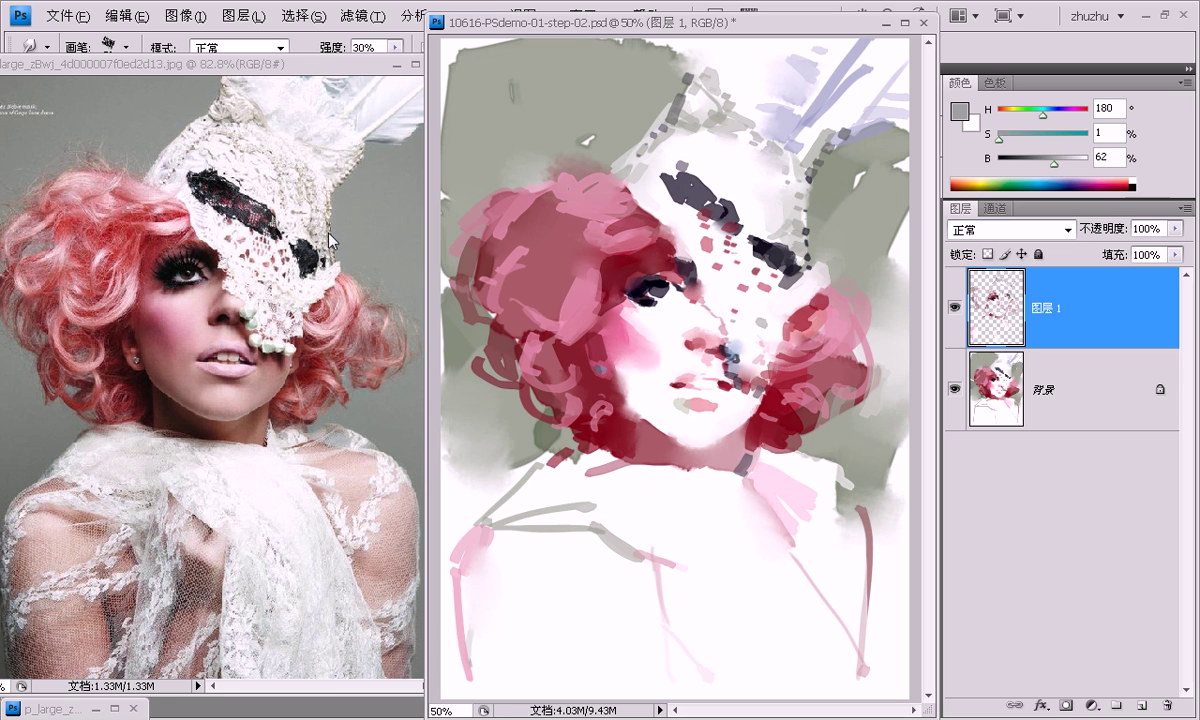
key("b")
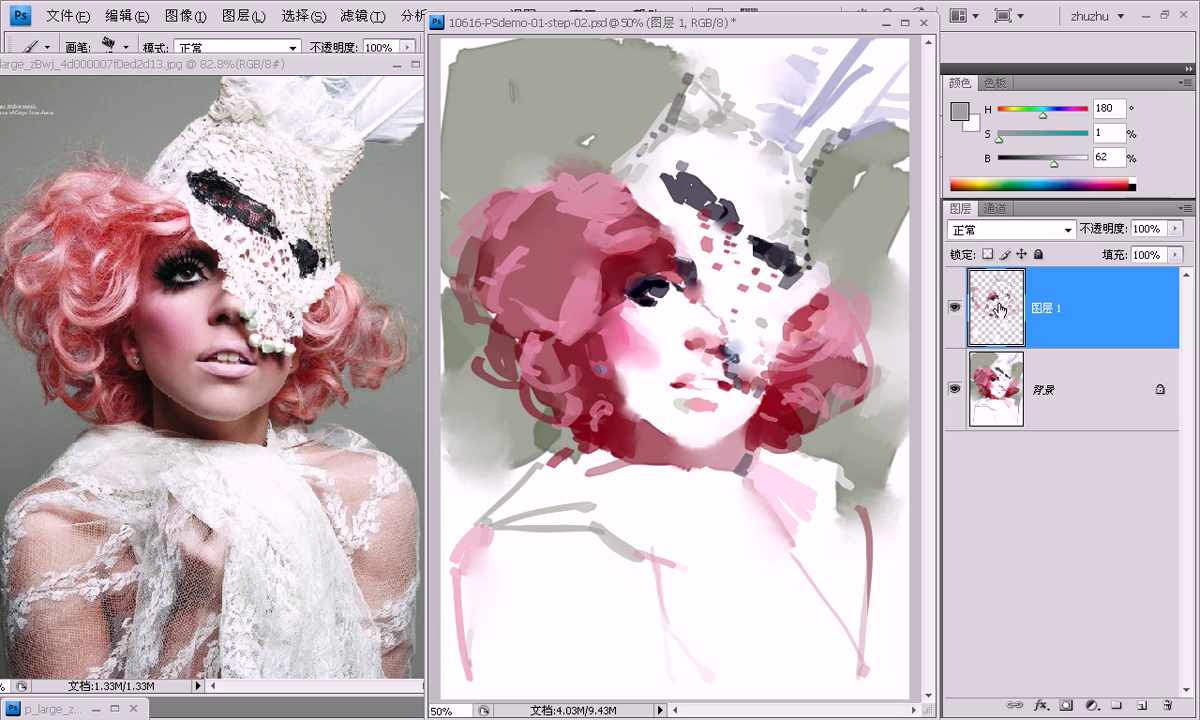
Toggle 图层 1 to compare, then add a new empty layer above it.
left_click(955, 310)
left_click(955, 310)
left_click(1143, 707)
Select the Z-湿画笔 70 水彩 watercolour brush and make it much larger.
left_click(47, 45)
scroll(307, 241, "down", 2)
scroll(307, 241, "down", 2)
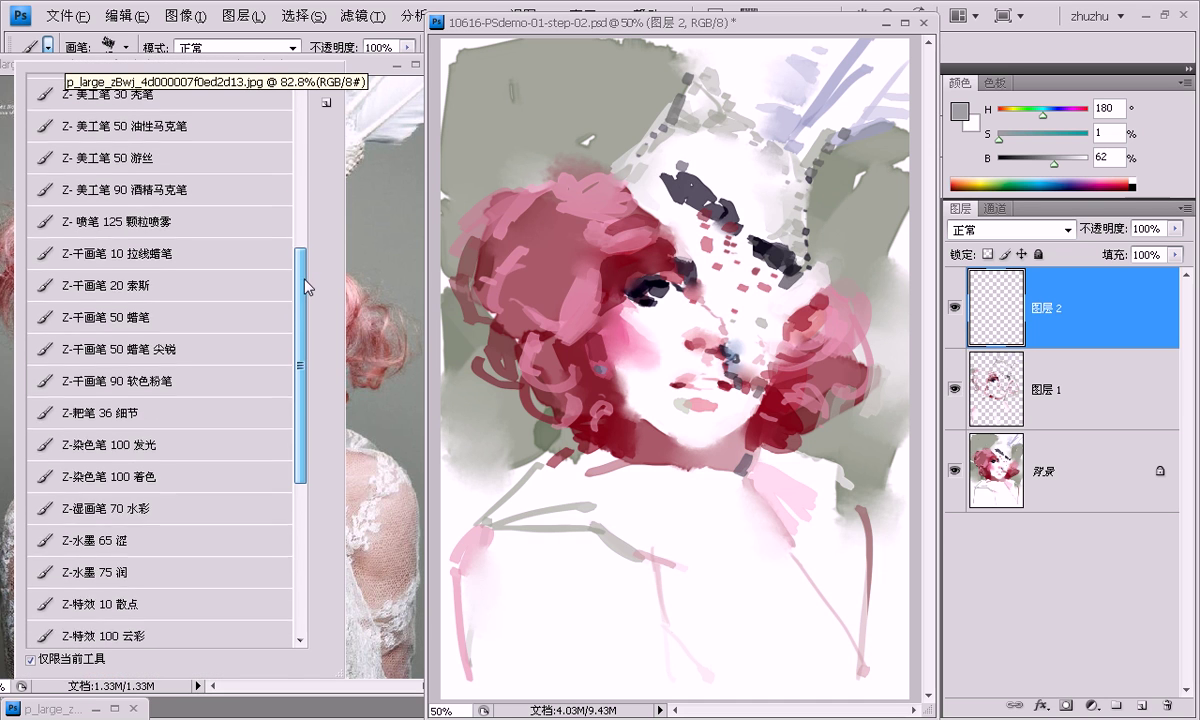
scroll(153, 437, "down", 1)
left_click(139, 498)
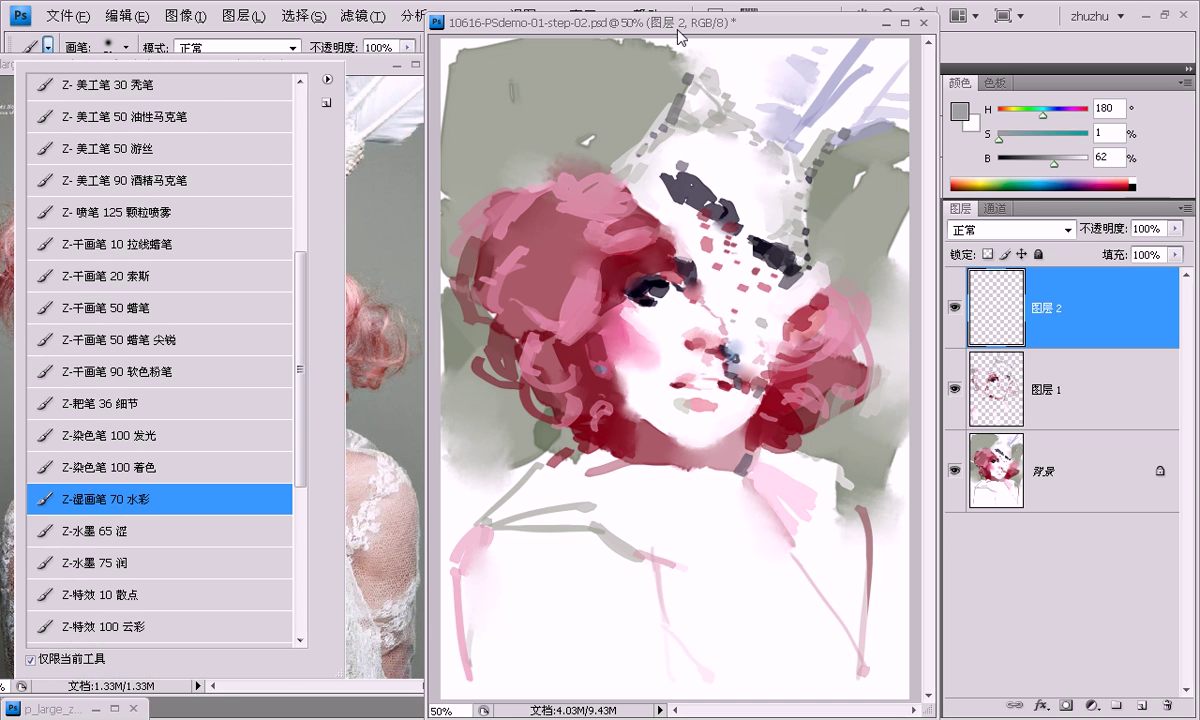
left_click(666, 69)
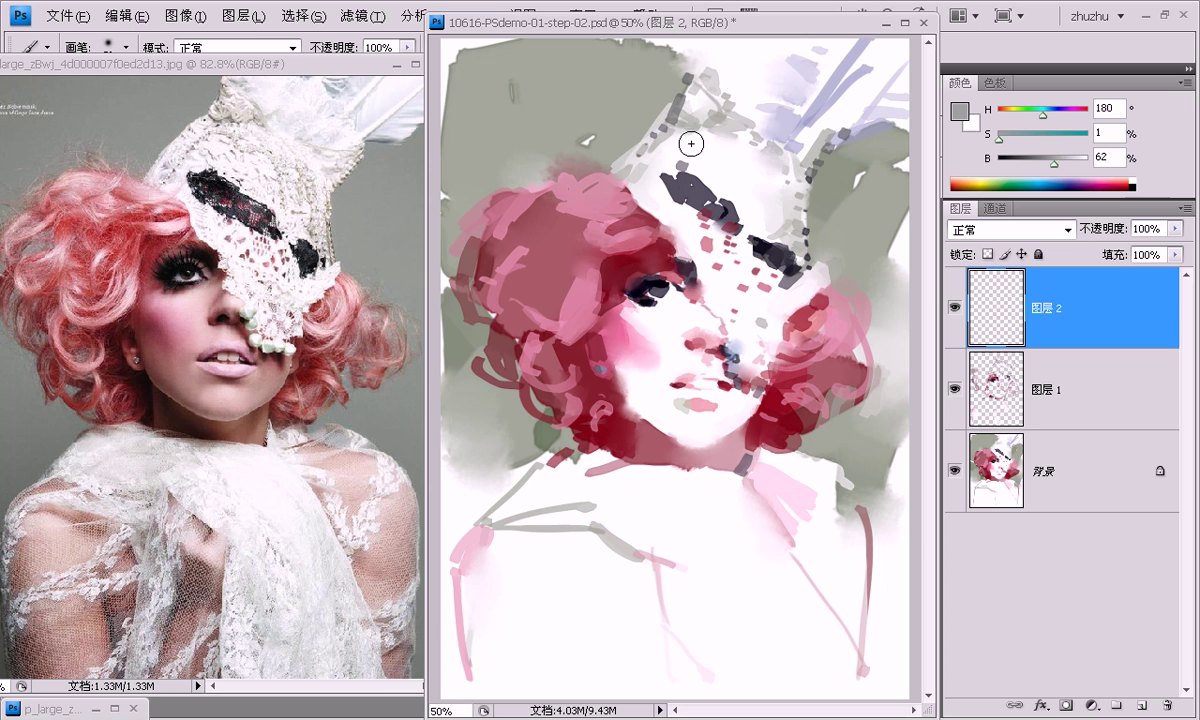
key("]")
key("]")
key("]")
Wash near-white over the top of the head and brush soft pink above the hair.
left_click(728, 116, "alt")
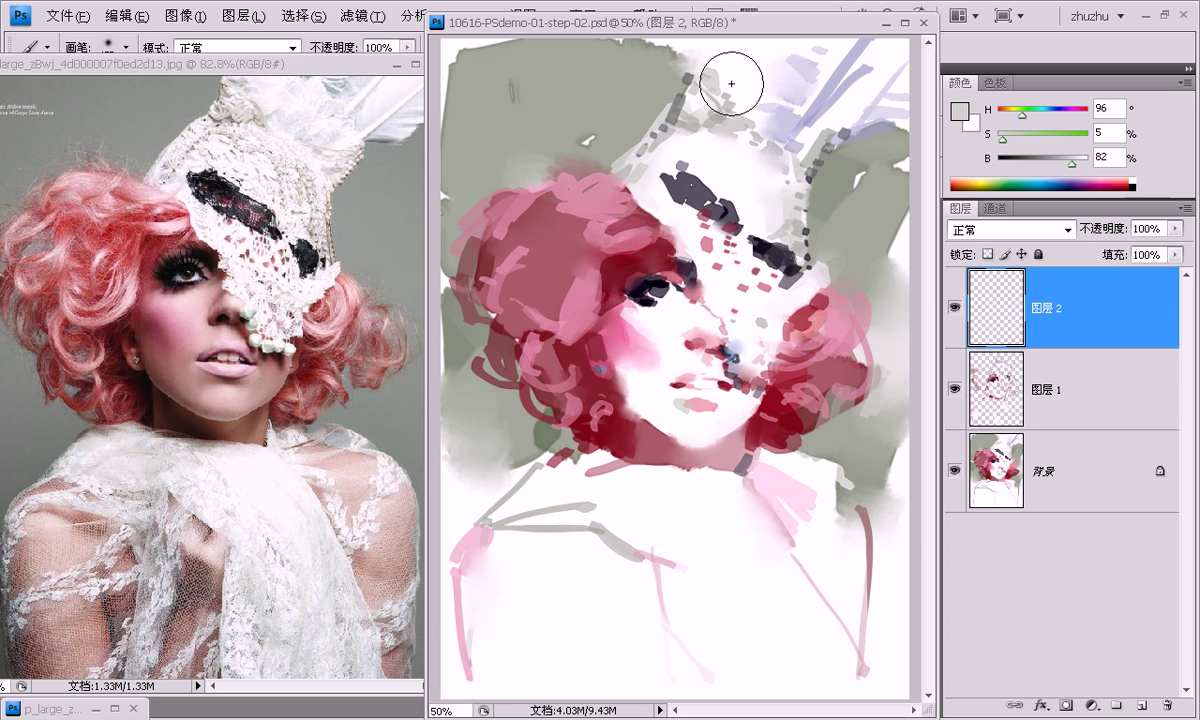
left_click(733, 72, "alt")
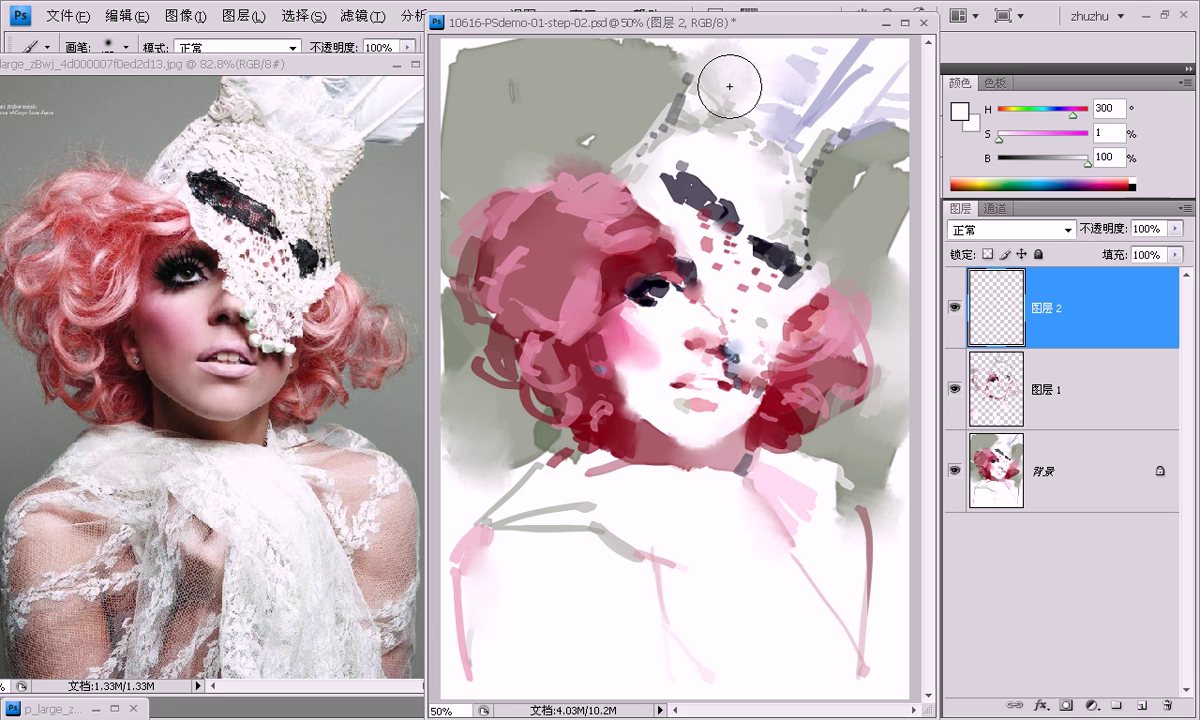
left_click_drag(723, 99, 729, 102)
left_click(775, 52, "alt")
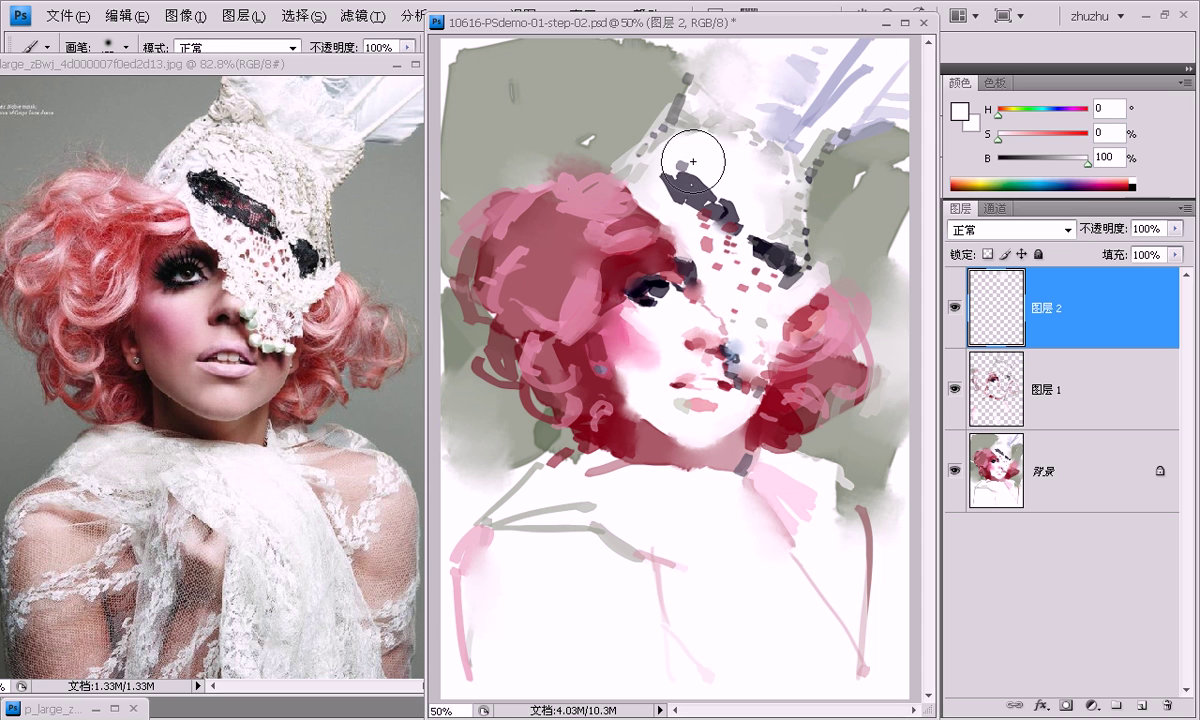
left_click(537, 180, "alt")
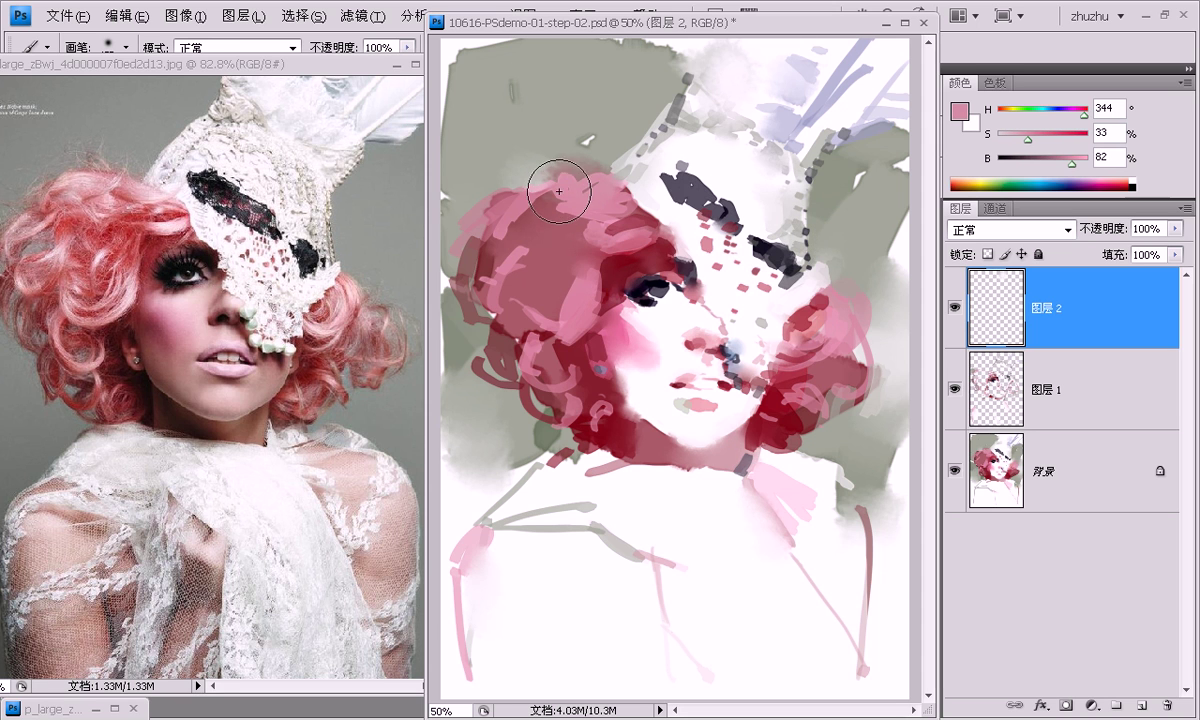
mouse_move(540, 174)
left_mouse_down()
mouse_move(509, 120)
mouse_move(522, 166)
left_mouse_up()
Sample pale off-whites and paint a light stroke over the grey background at right.
left_click(528, 128, "alt")
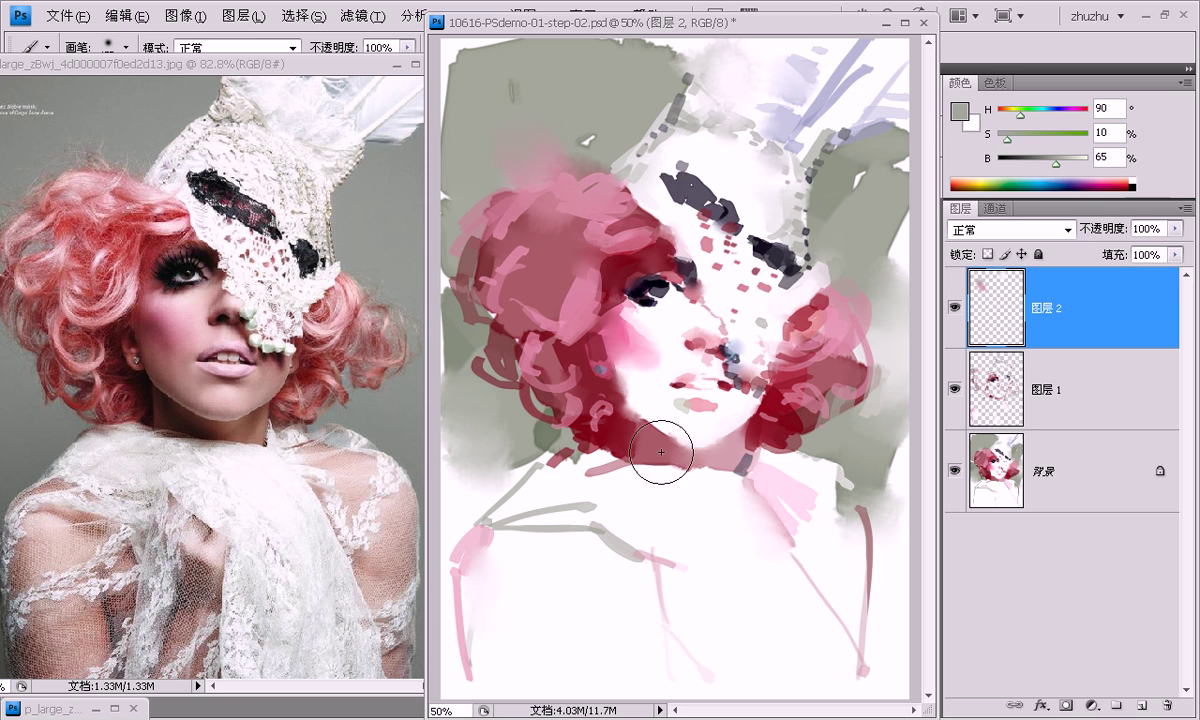
left_click(836, 492, "alt")
left_click(886, 468, "alt")
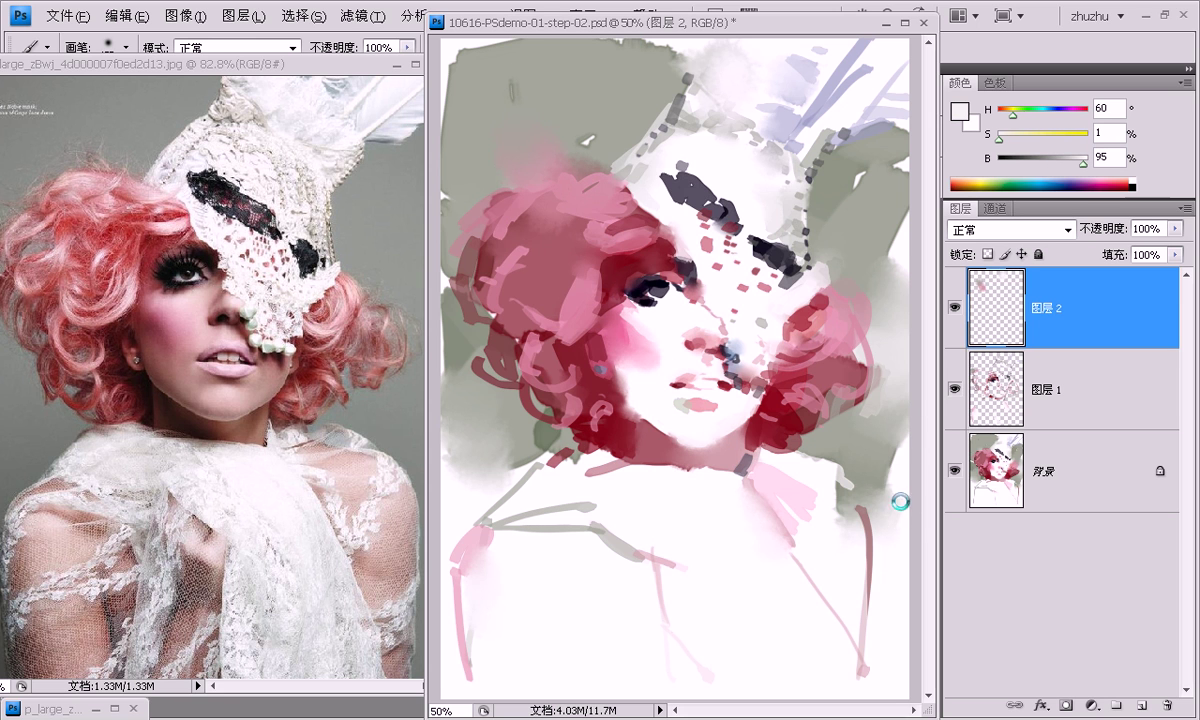
left_click(885, 447, "alt")
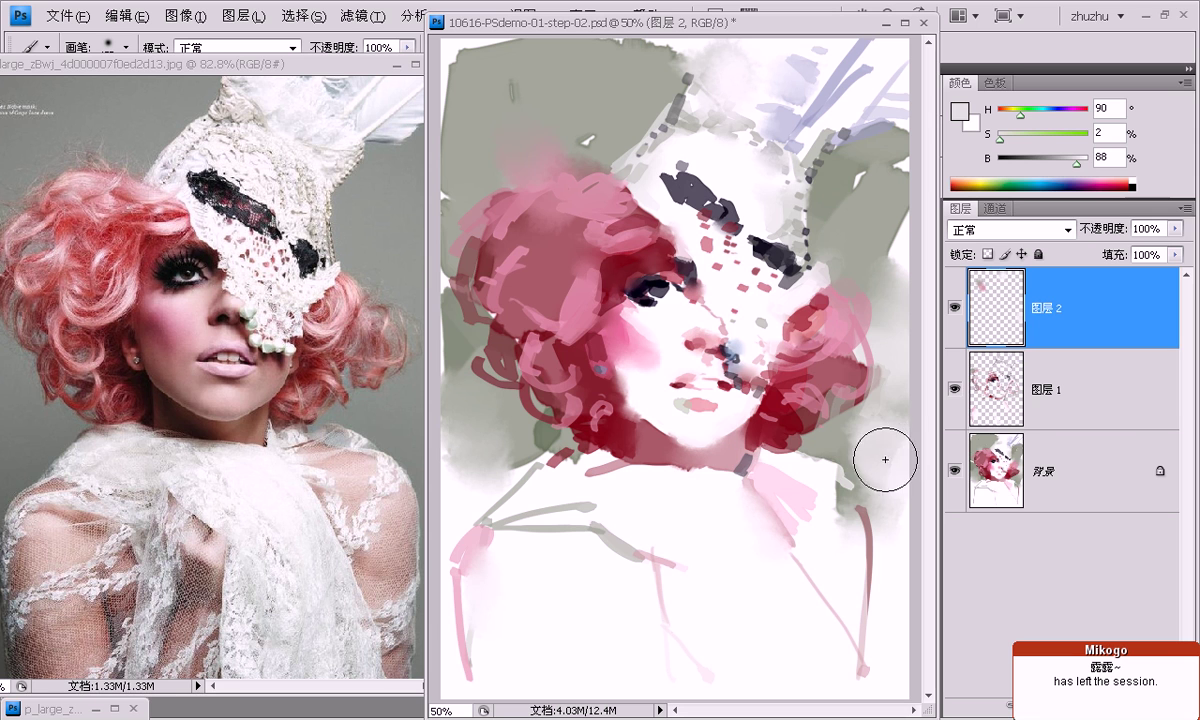
left_click(875, 412, "alt")
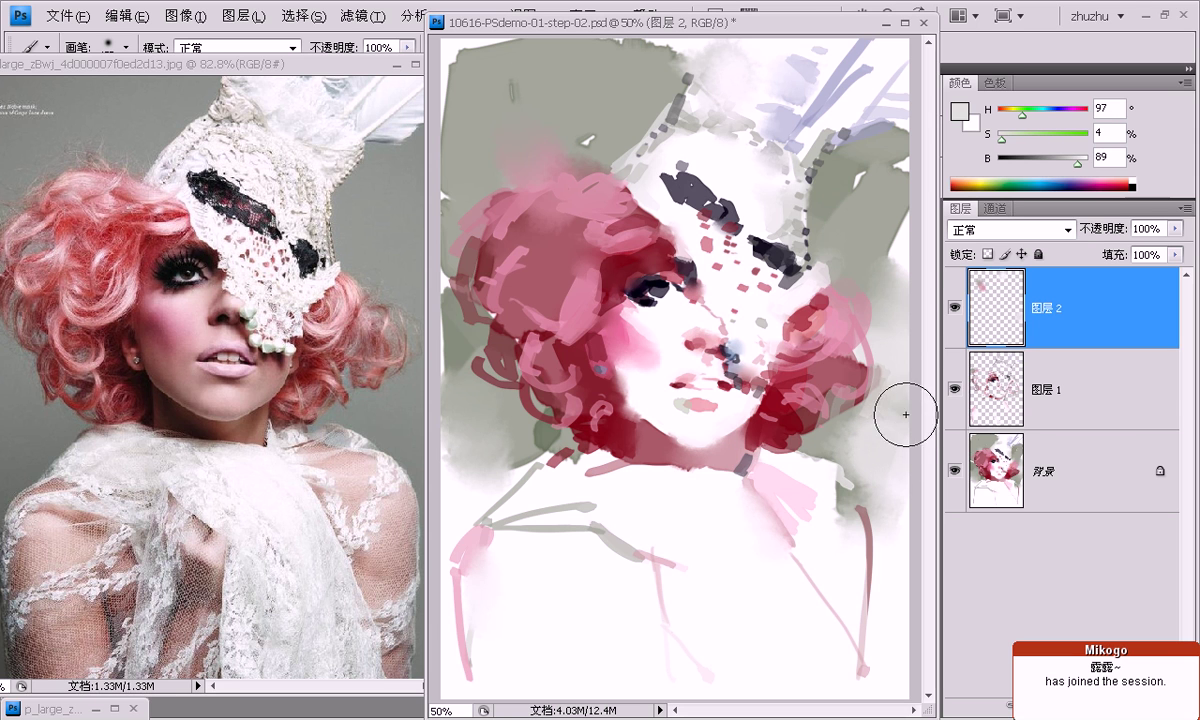
left_click_drag(896, 285, 880, 262)
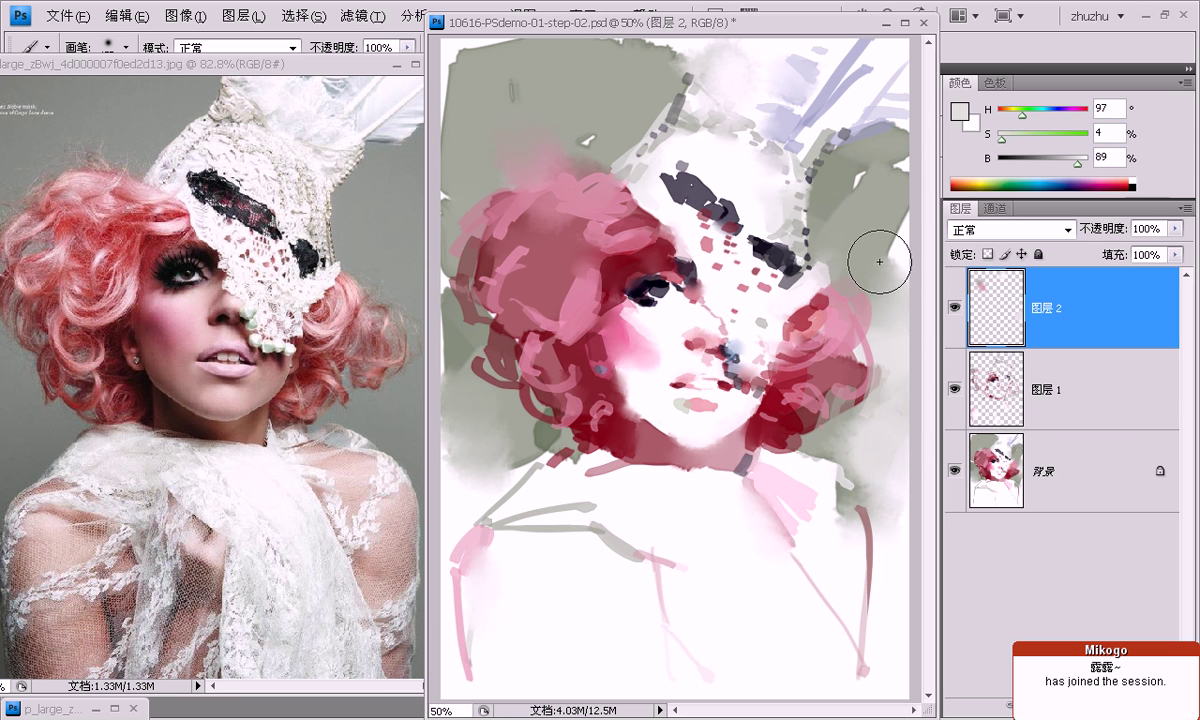
Lighten the lavender strokes at the top right with white paint.
left_click(803, 72, "alt")
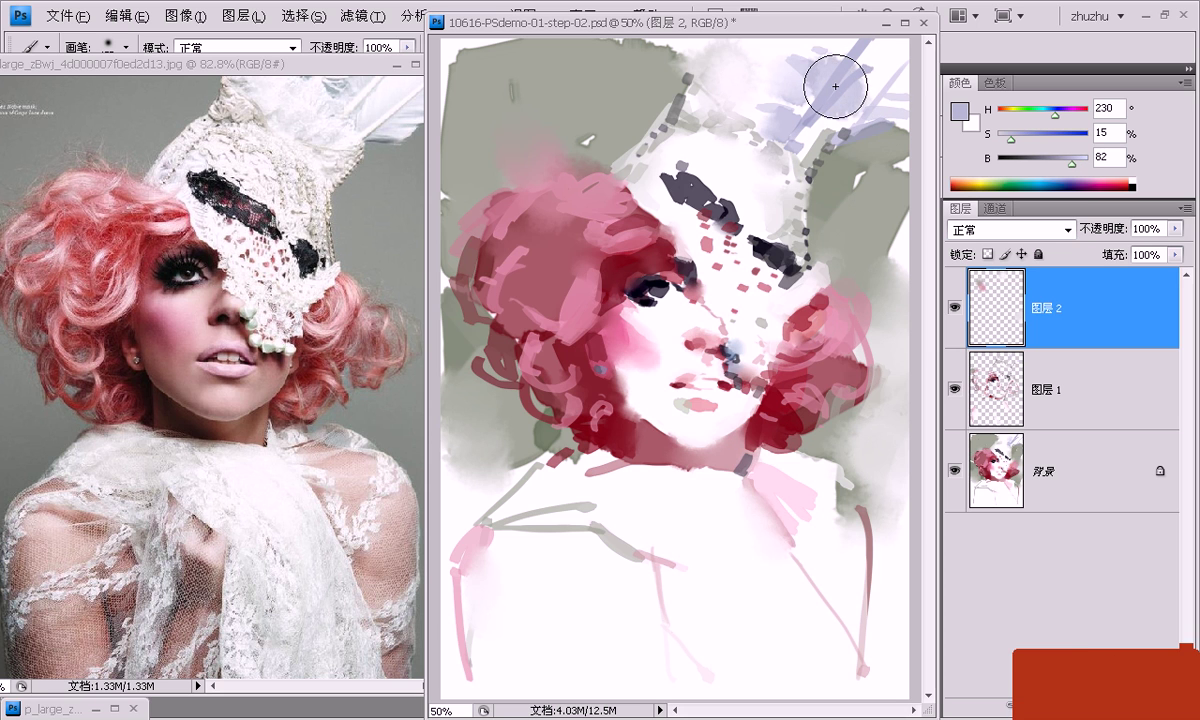
left_click(846, 86, "alt")
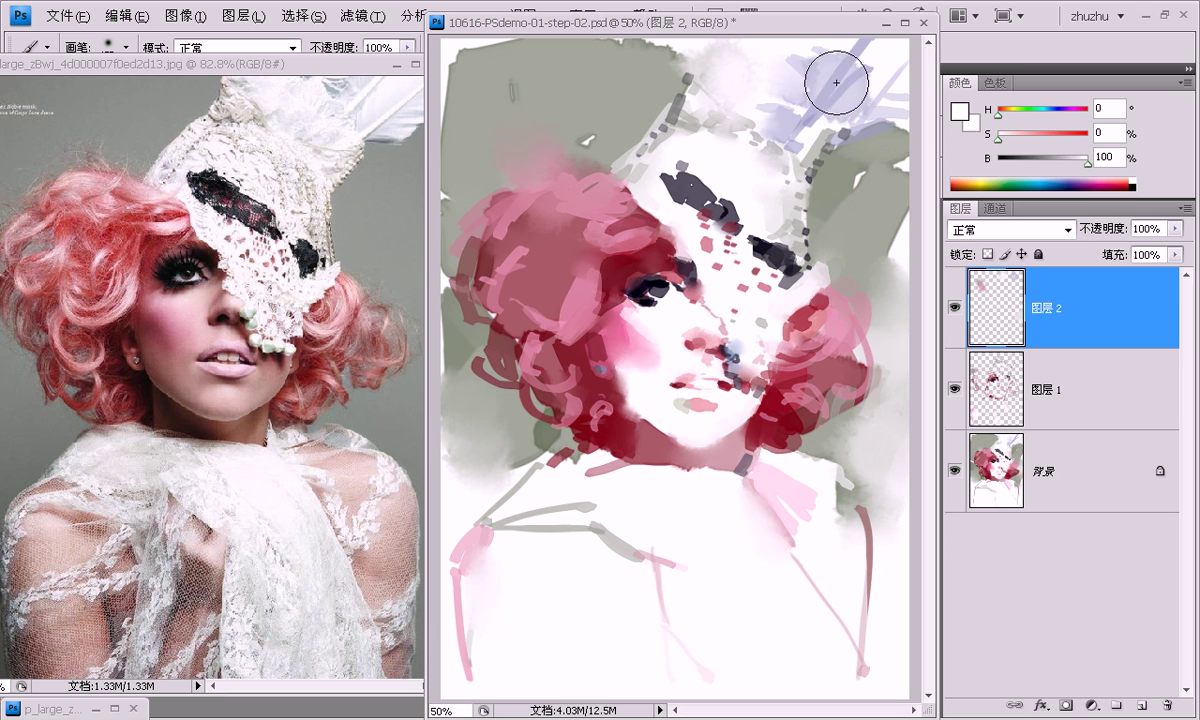
mouse_move(846, 84)
left_mouse_down()
mouse_move(857, 62)
mouse_move(883, 92)
mouse_move(829, 88)
left_mouse_up()
left_click(820, 98, "alt")
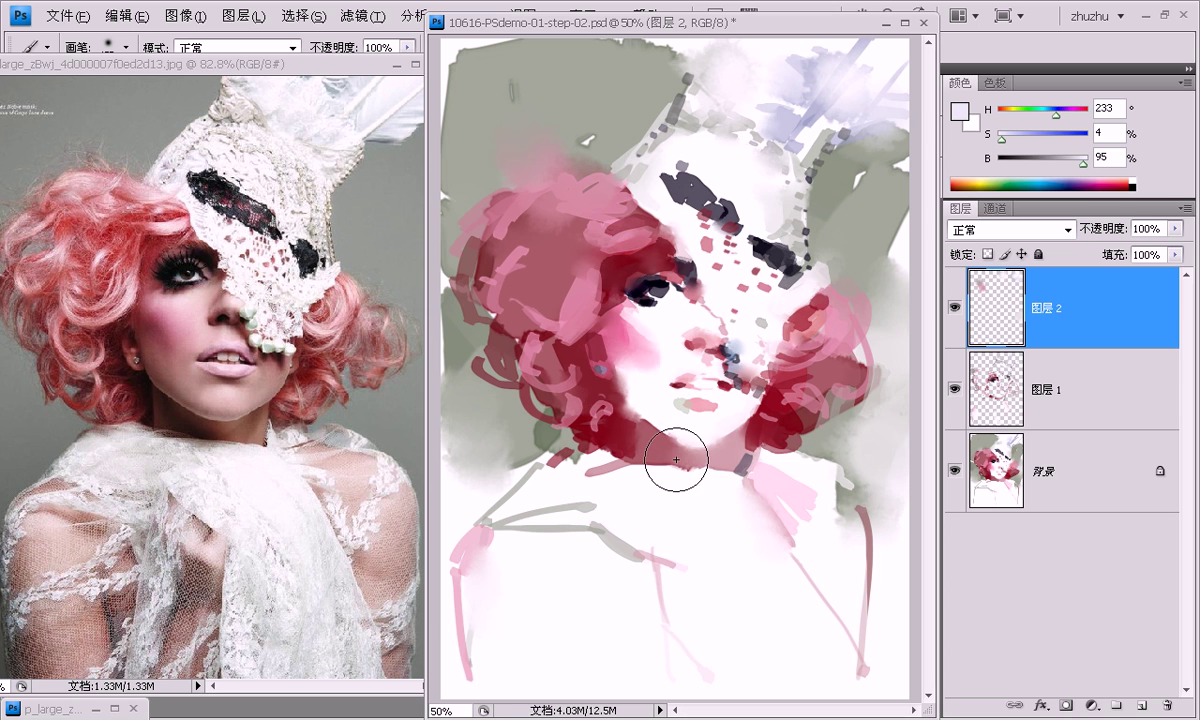
left_click(618, 148, "alt")
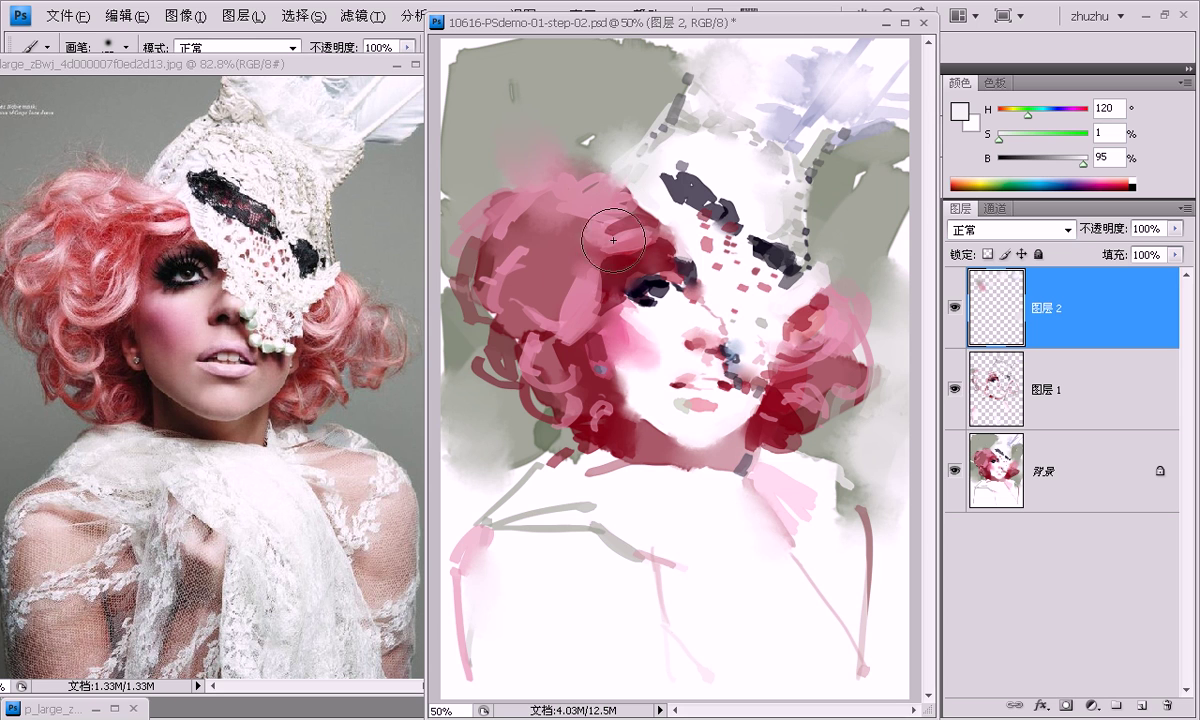
left_click(563, 150, "alt")
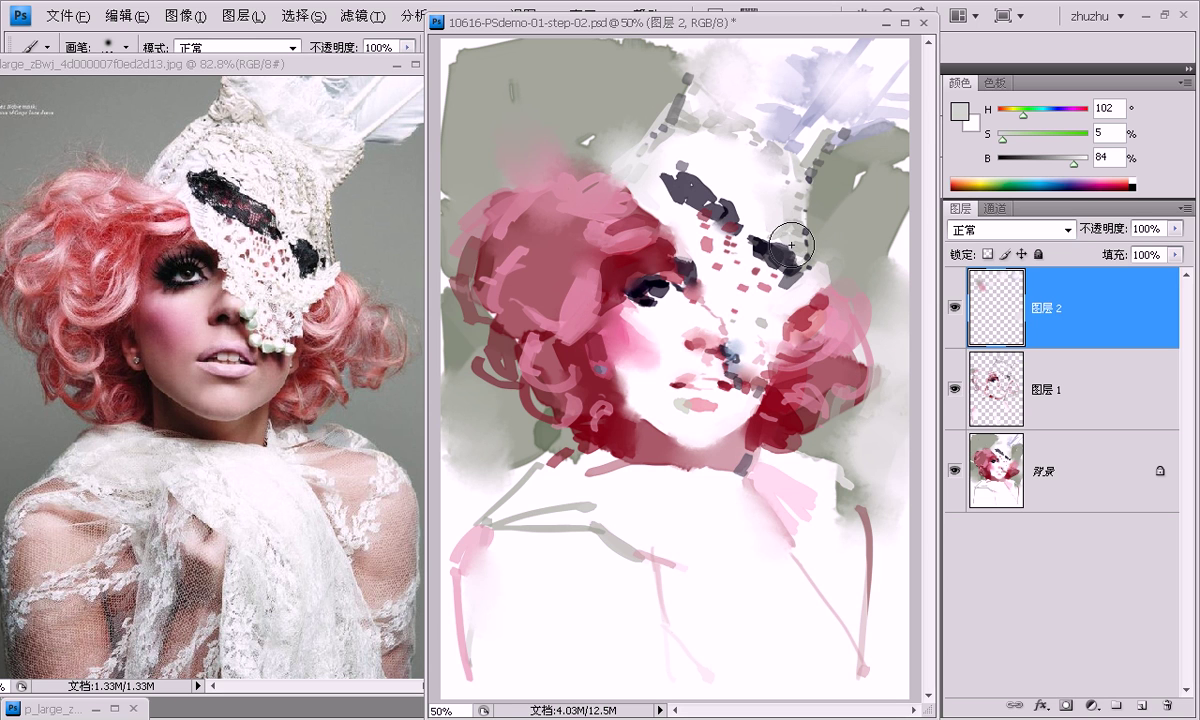
Darken the mark beside the right eye, then sample near-white, pink, white and deep red.
left_click(745, 250, "alt")
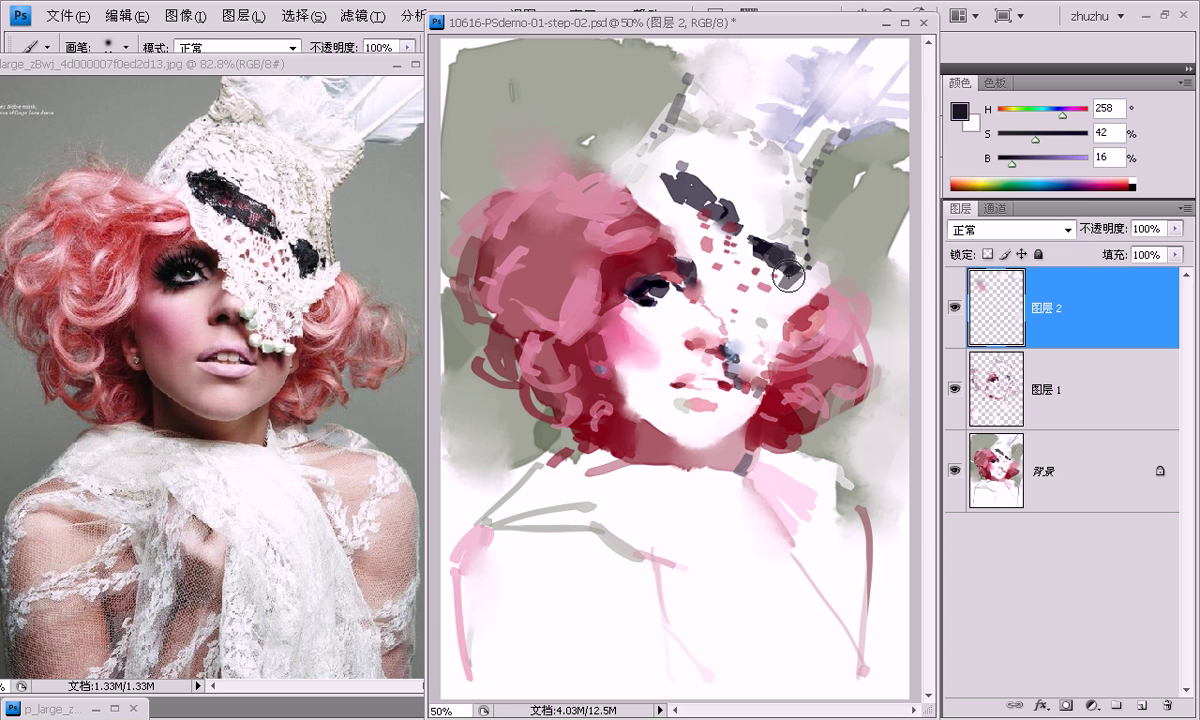
left_click_drag(770, 250, 788, 301)
left_click(740, 282, "alt")
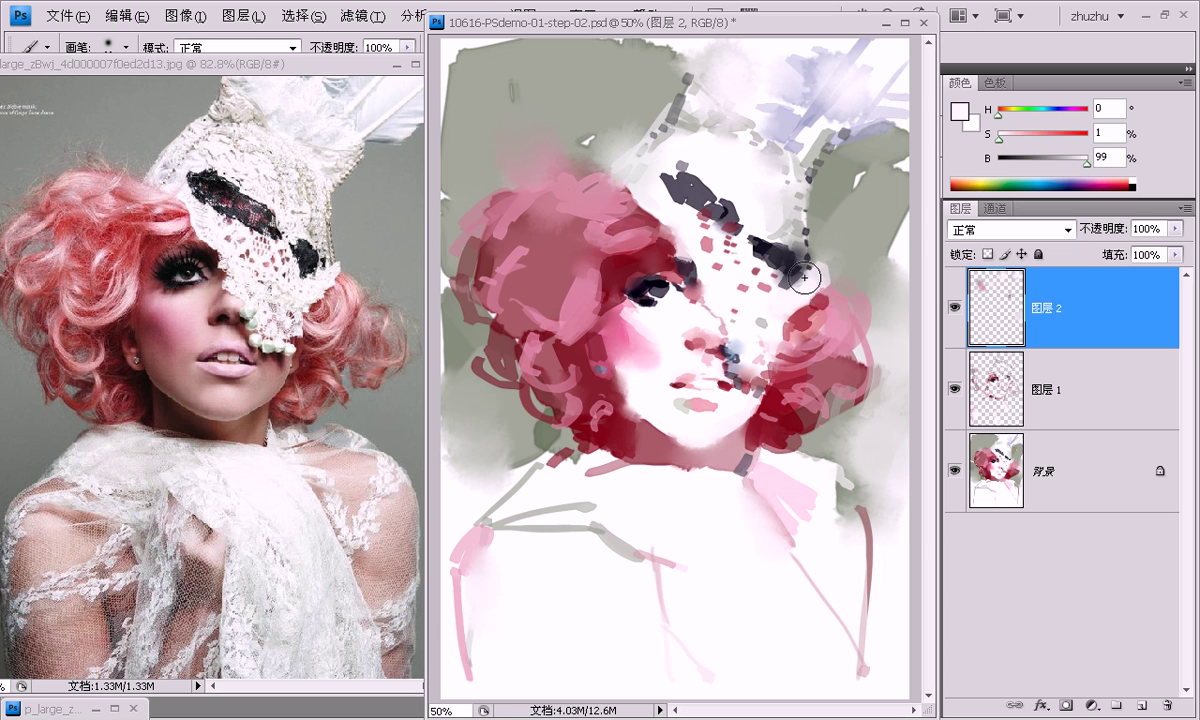
left_click(638, 239, "alt")
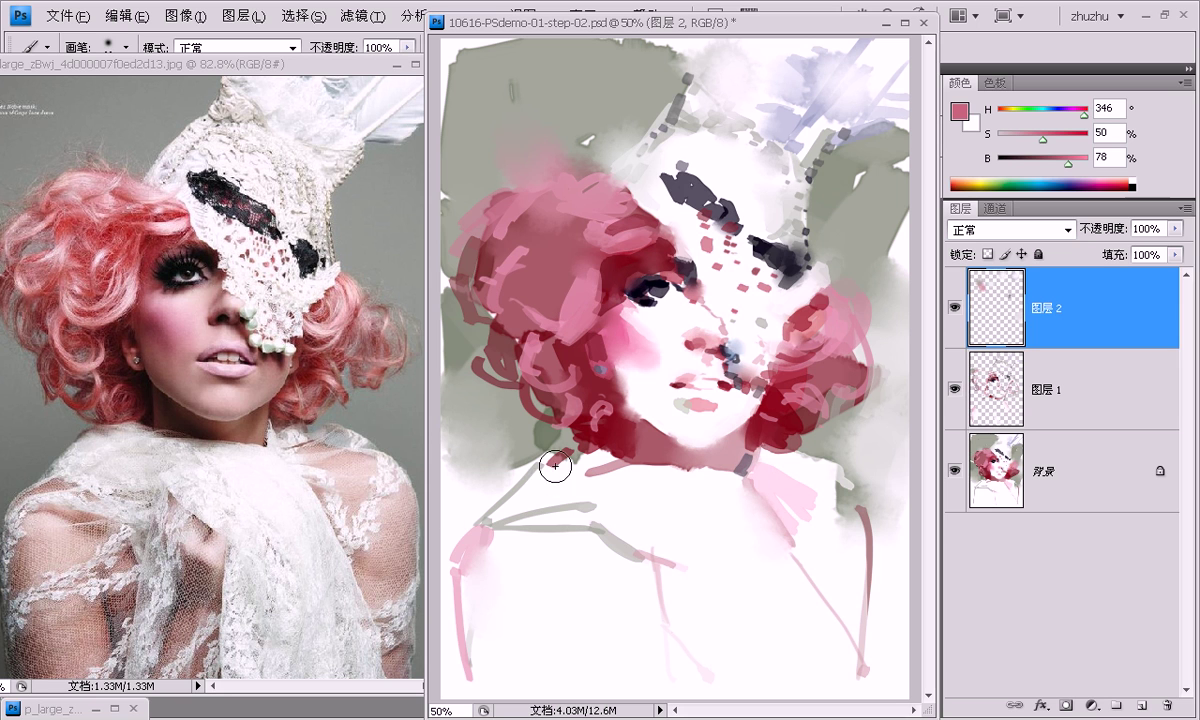
left_click(512, 440, "alt")
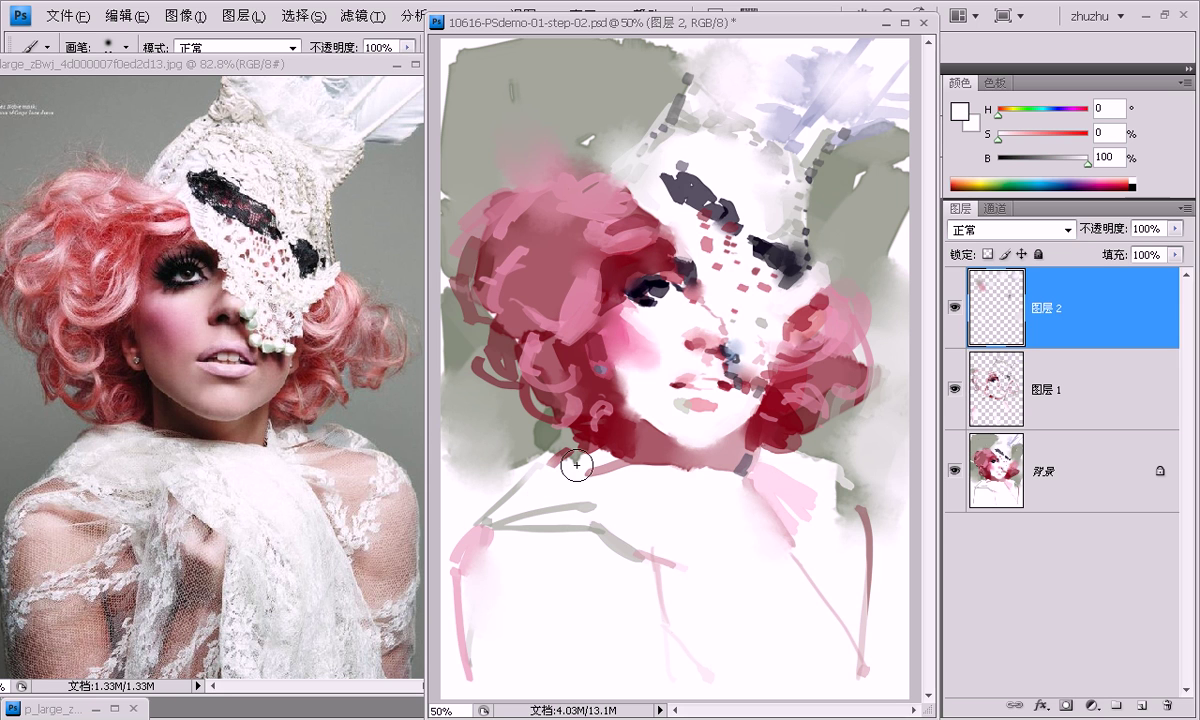
left_click(556, 408, "alt")
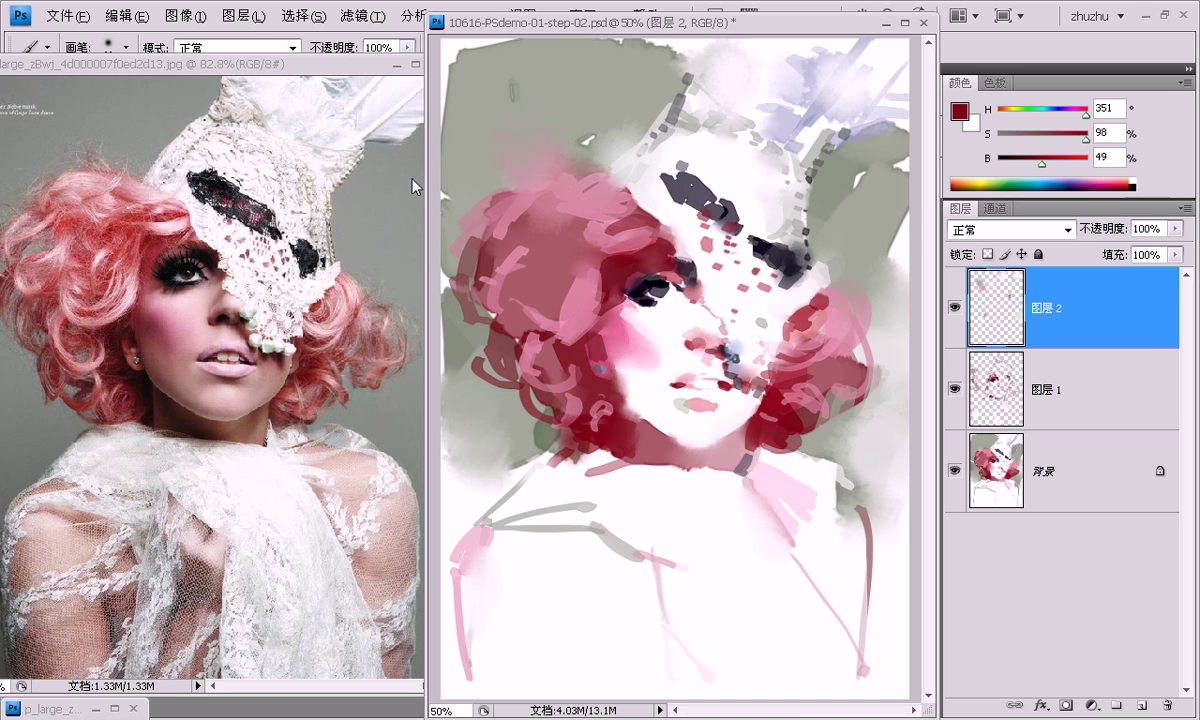
left_click(47, 47)
left_click_drag(301, 262, 301, 420)
With the Z-油画笔 150 软毛刷 brush, streak muted and lighter pink downward below the chin.
left_click(181, 605)
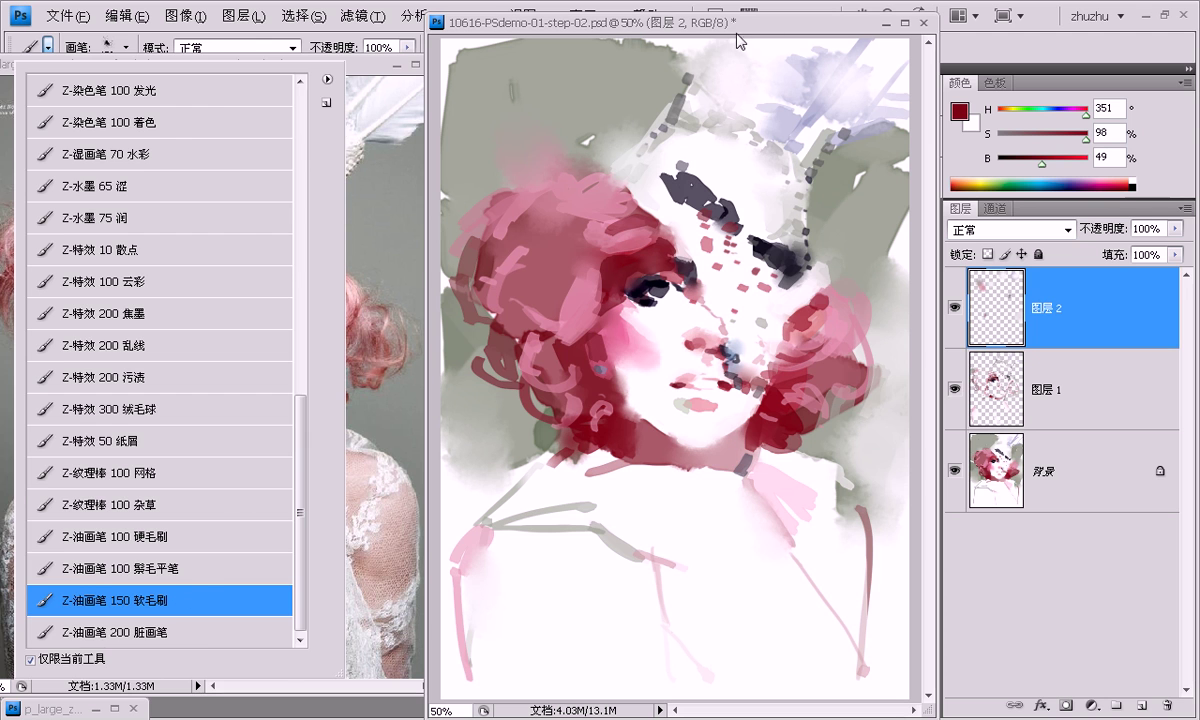
left_click(738, 40)
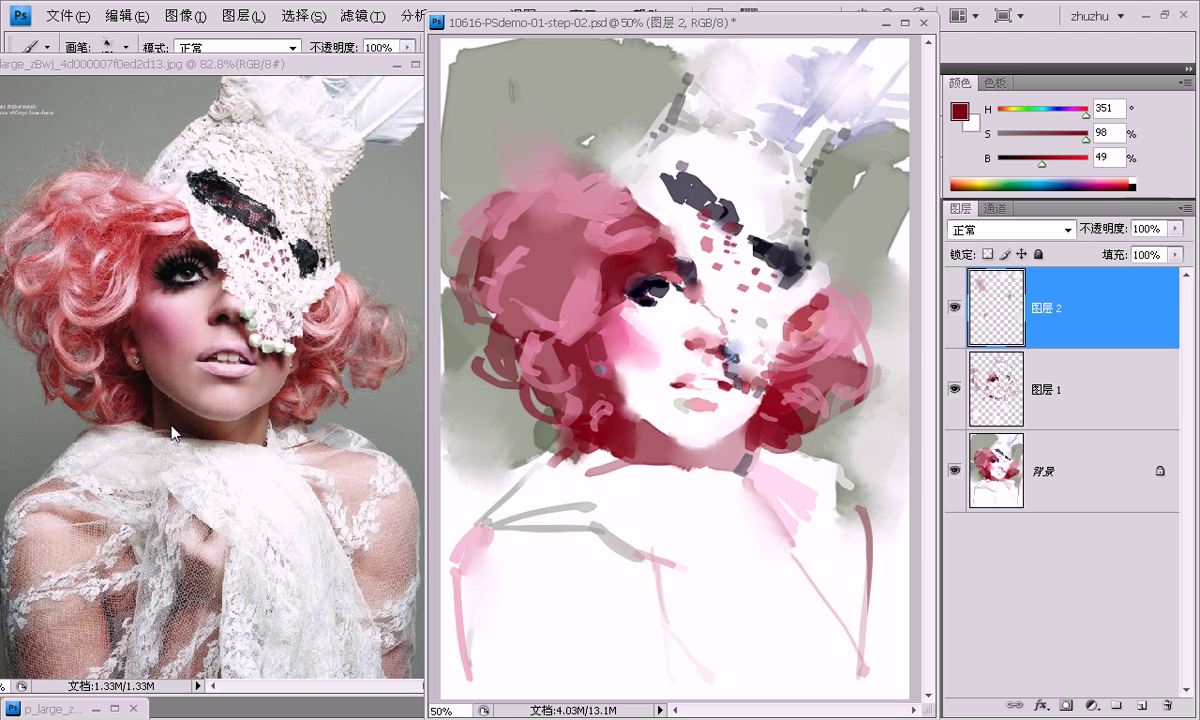
left_click(695, 440, "alt")
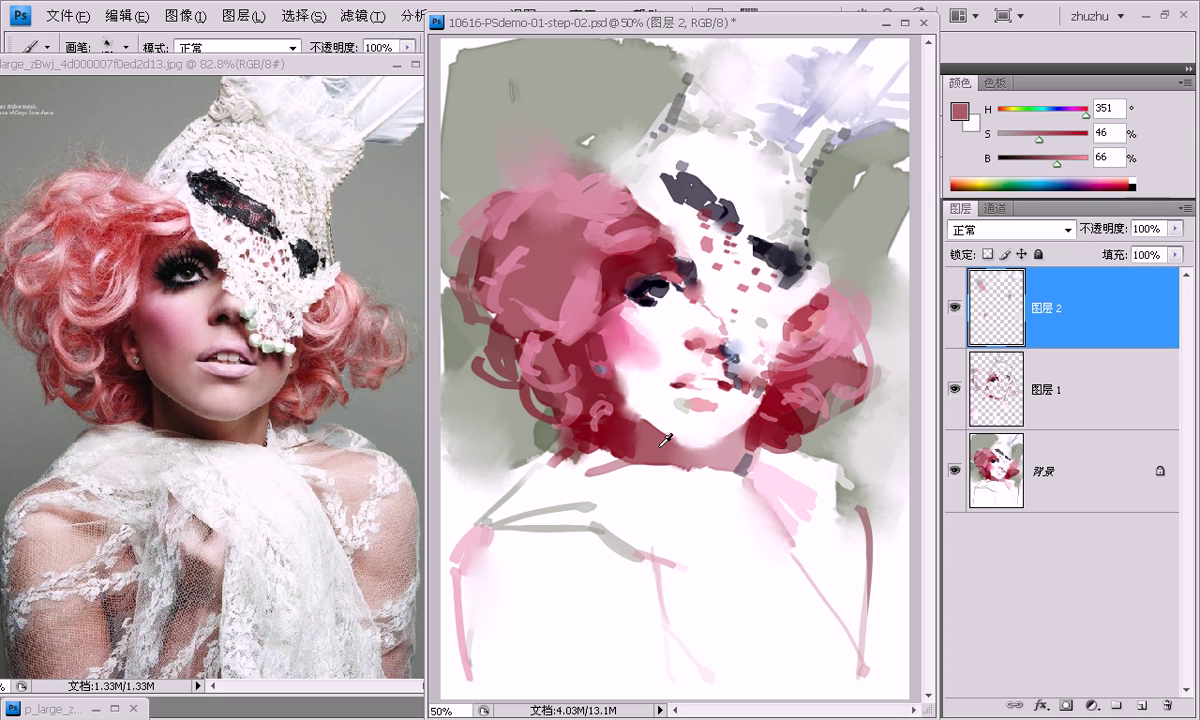
left_click_drag(645, 530, 655, 478)
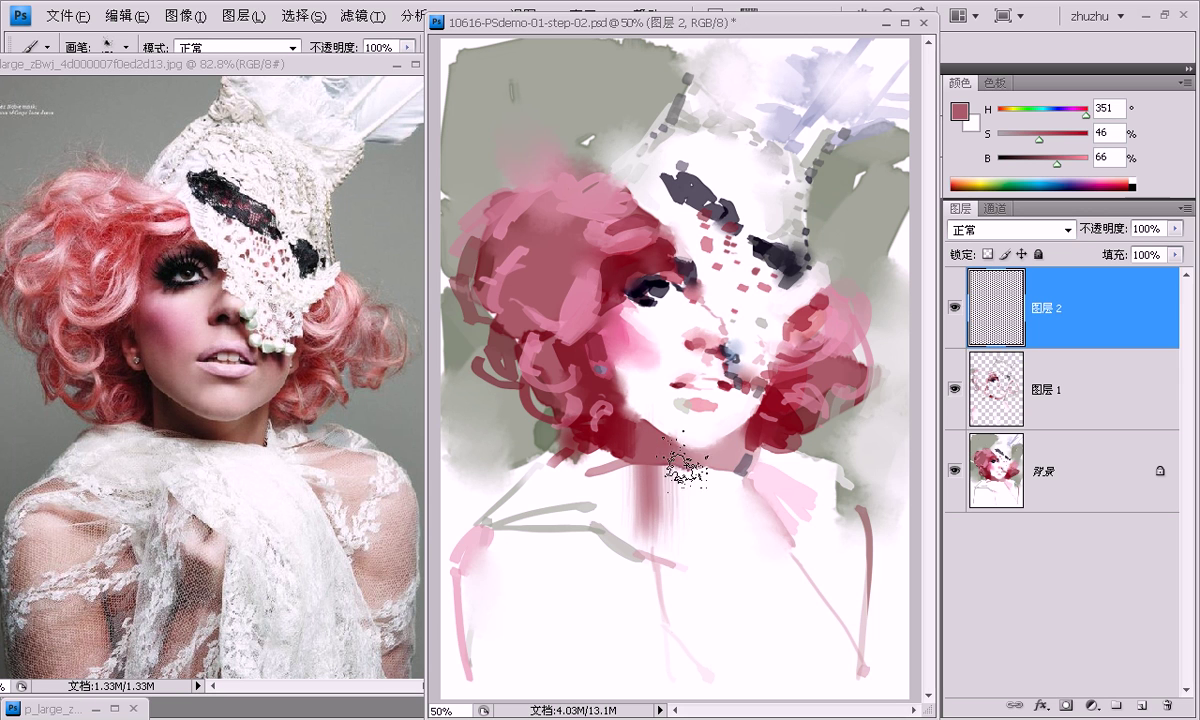
left_click(680, 470, "alt")
left_click_drag(710, 510, 710, 482)
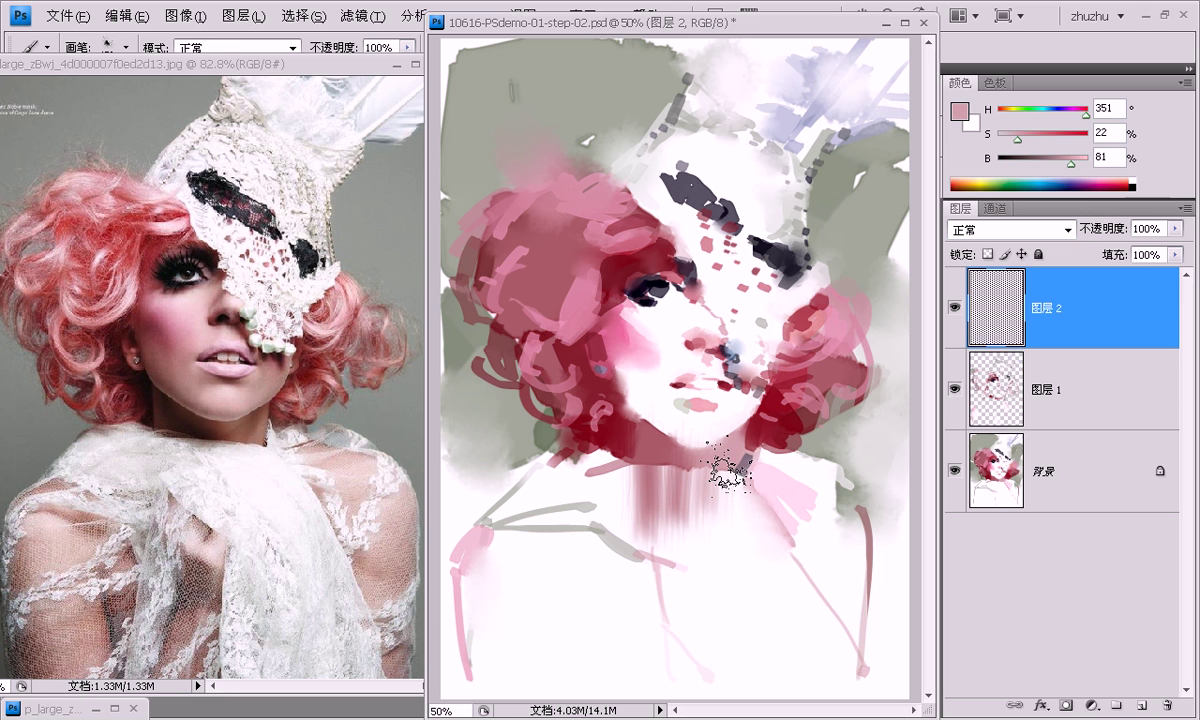
Paint long grey-green vertical streaks below the left hair at lower left.
left_click(623, 428, "alt")
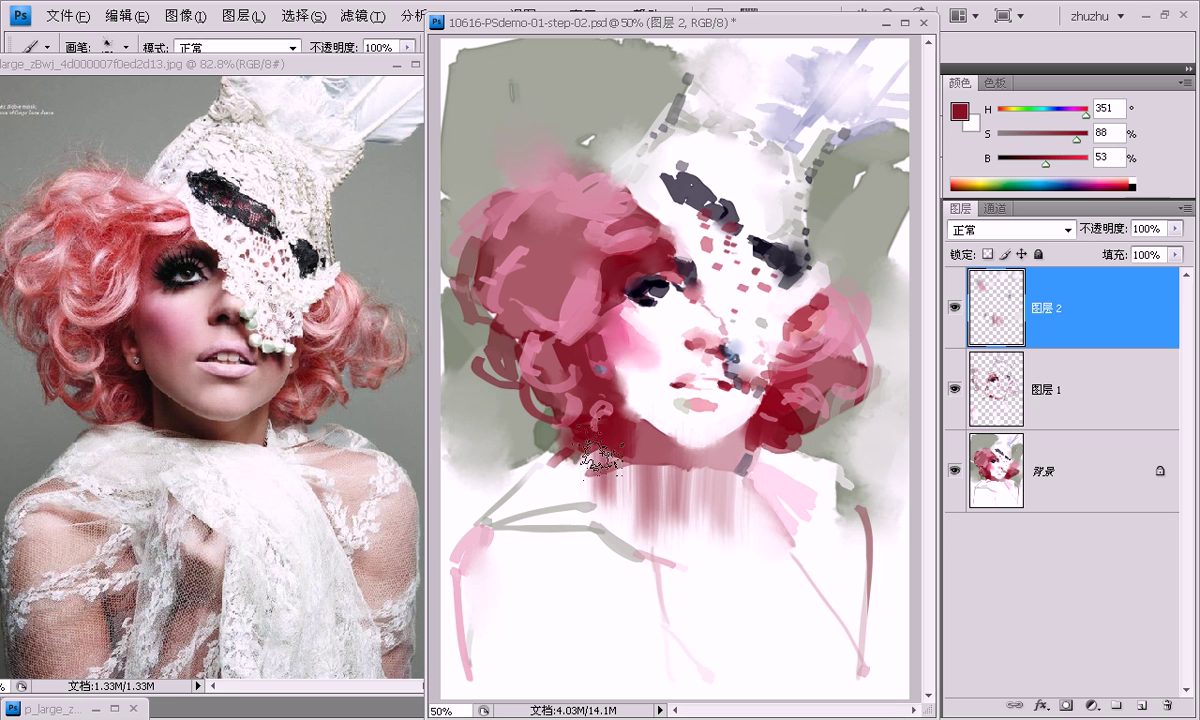
left_click(490, 425, "alt")
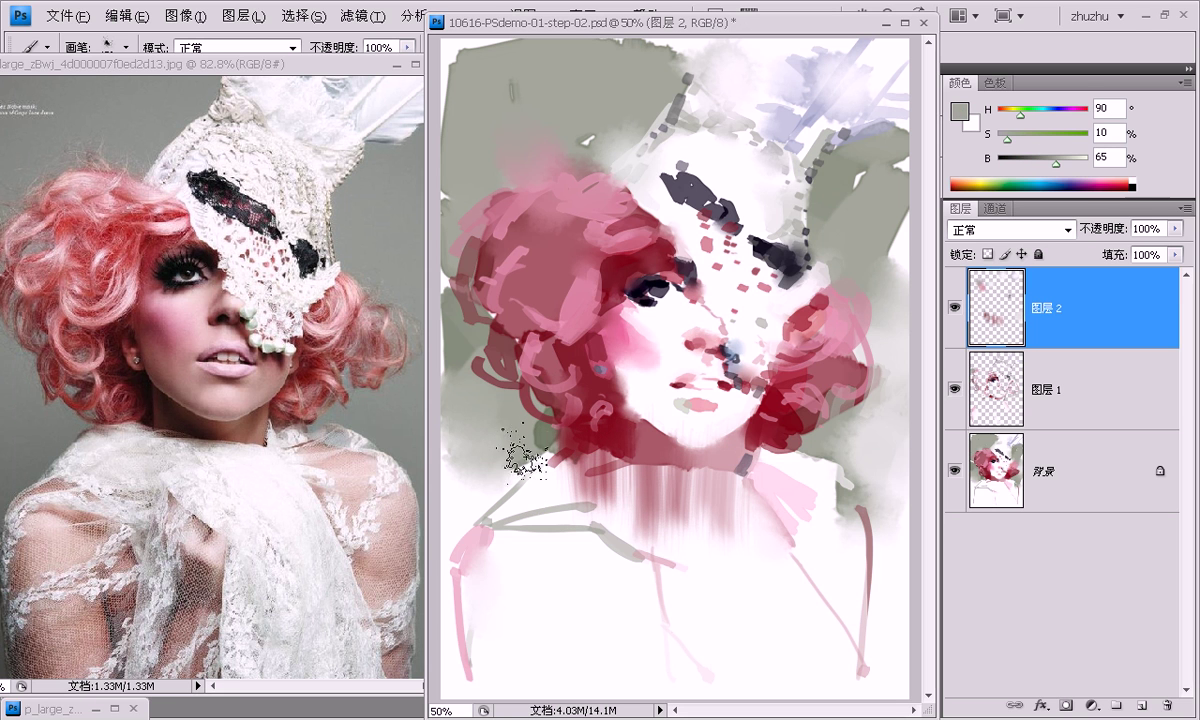
mouse_move(510, 560)
left_mouse_down()
mouse_move(495, 440)
mouse_move(558, 600)
mouse_move(498, 493)
left_mouse_up()
left_click_drag(520, 430, 470, 580)
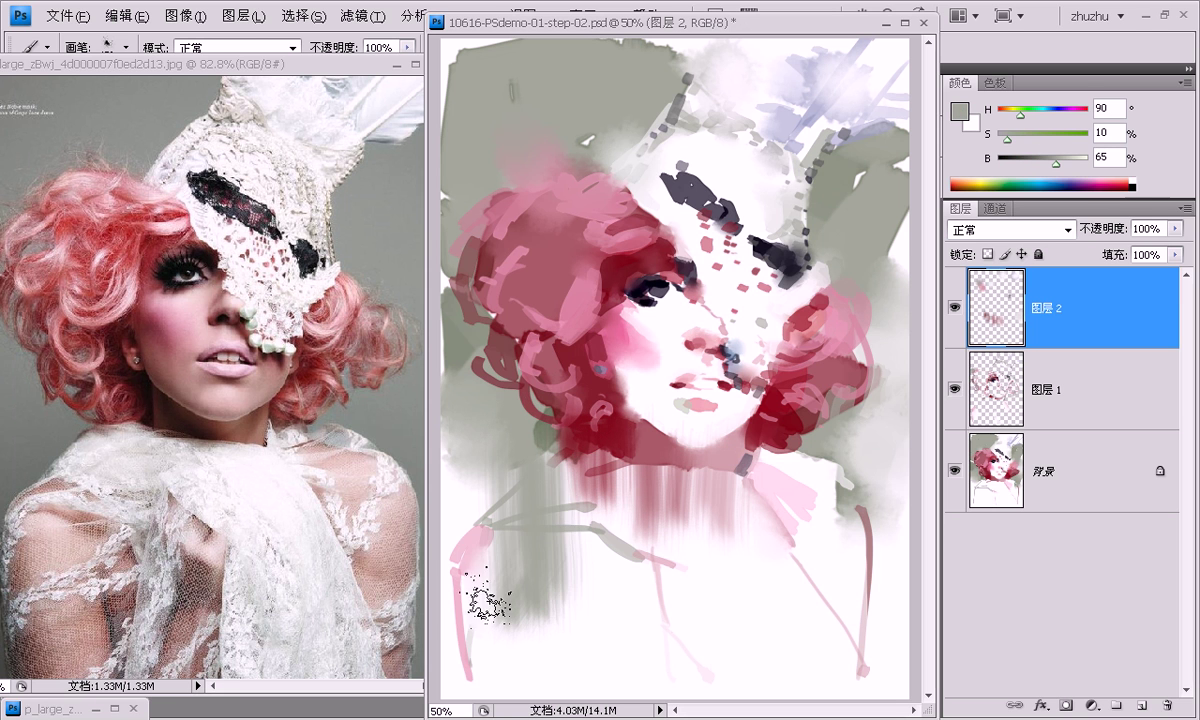
left_click_drag(465, 430, 482, 595)
Lay faint near-white strokes over the top of the head and sample off-white tones.
left_click(809, 434, "alt")
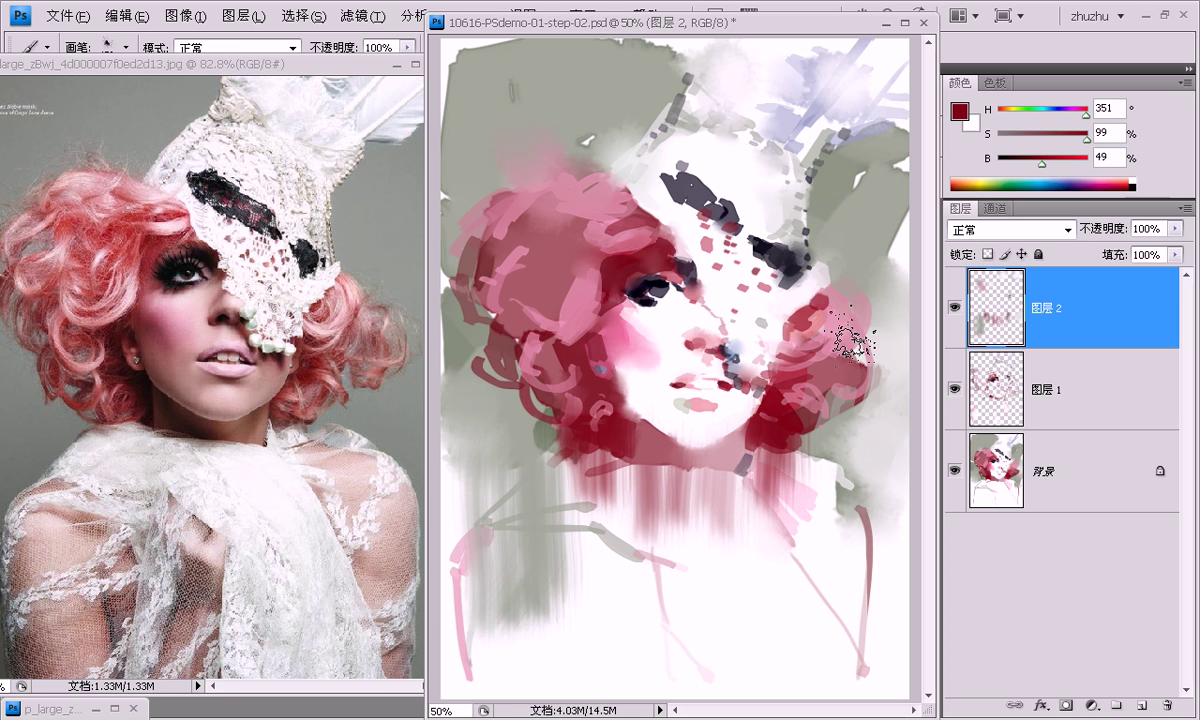
left_click(620, 160, "alt")
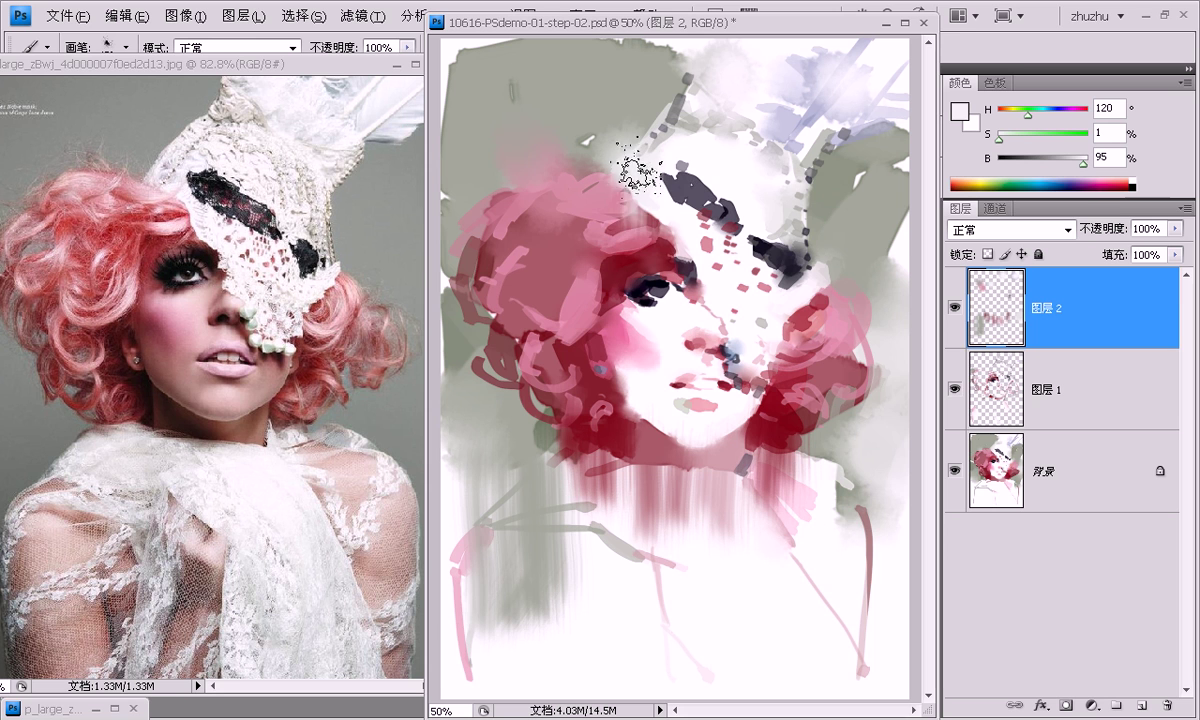
left_click_drag(635, 222, 600, 140)
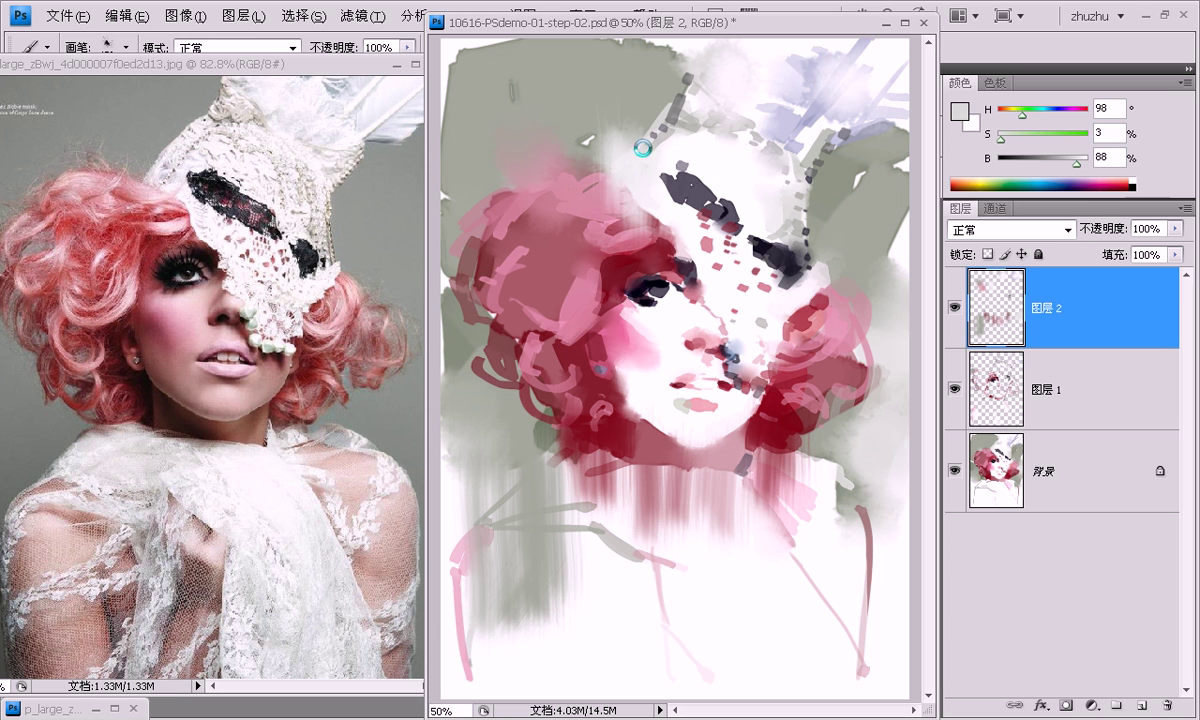
left_click(629, 182, "alt")
left_click(565, 147, "alt")
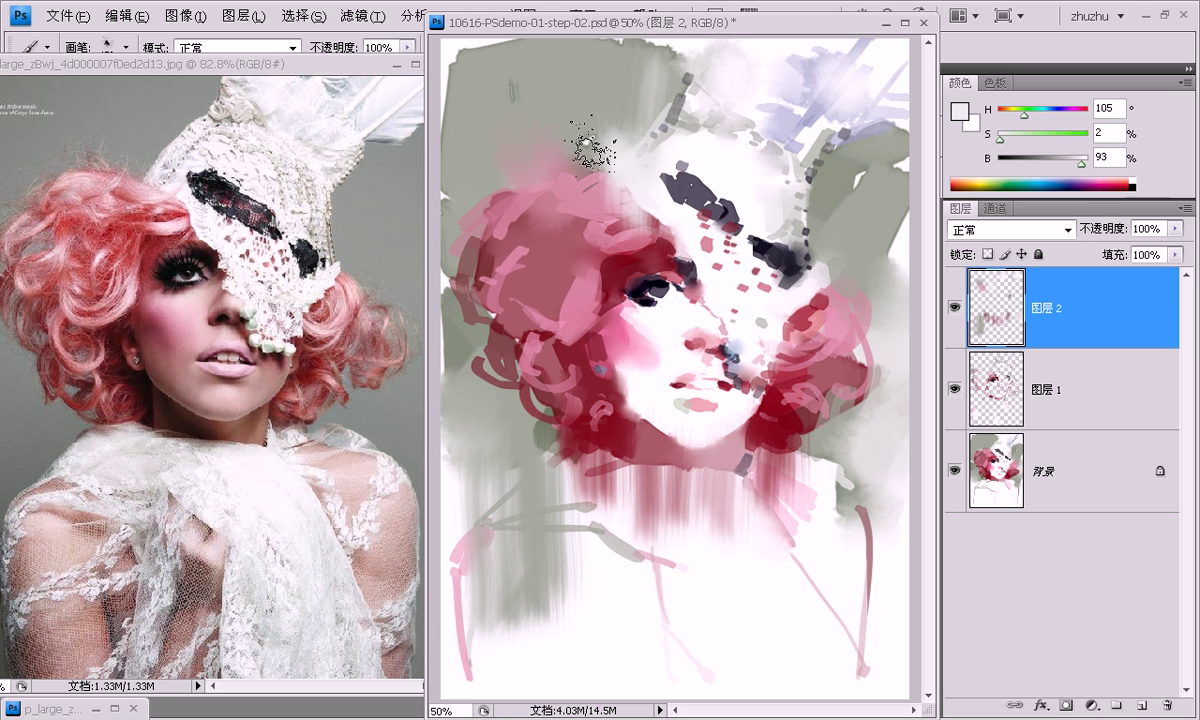
left_click(598, 197, "alt")
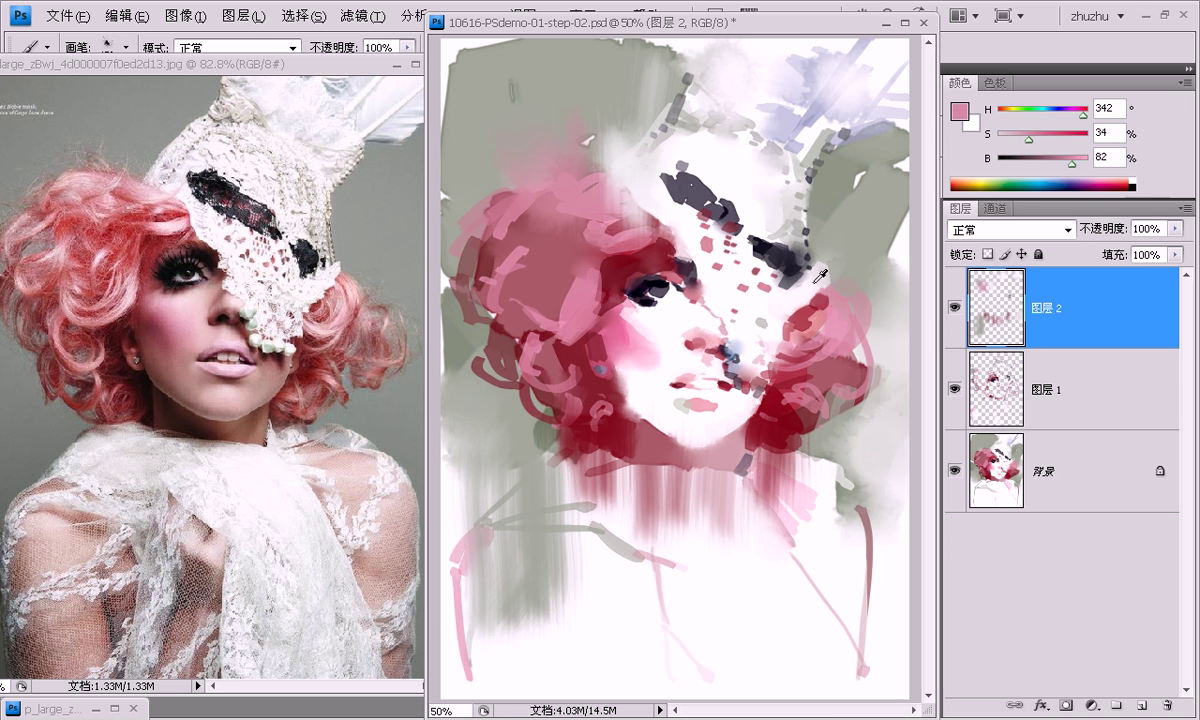
Lighten the neck with white strokes.
left_click(837, 334, "alt")
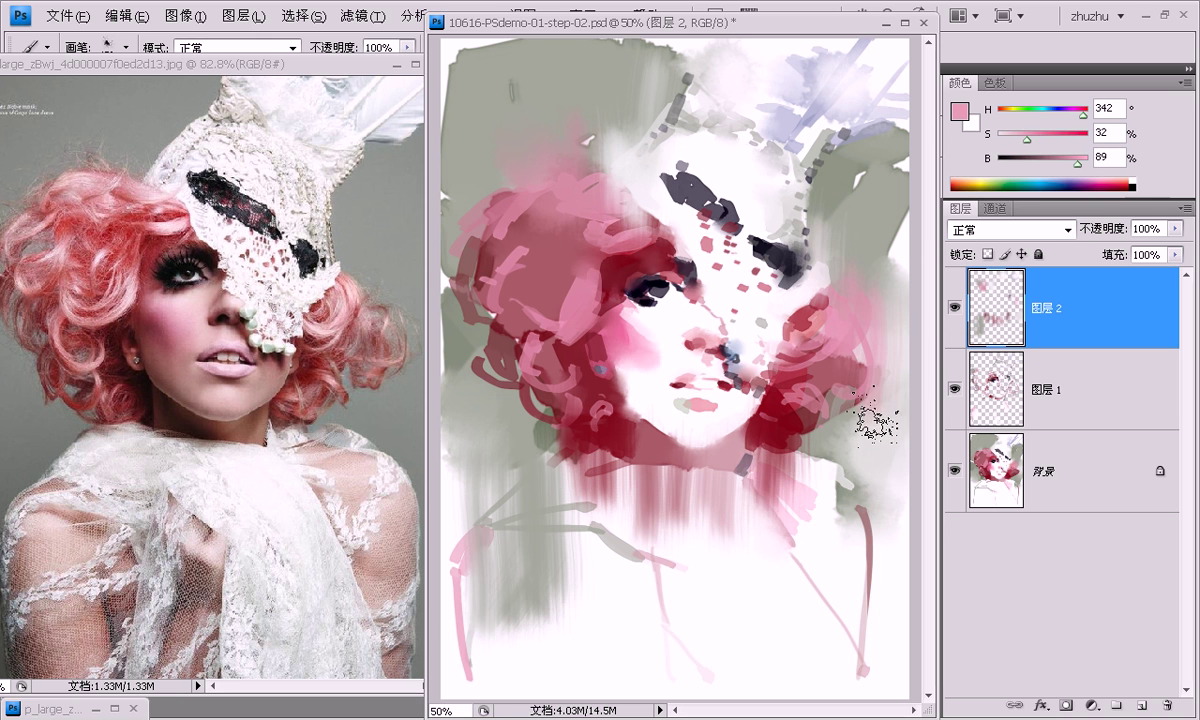
left_click(765, 450, "alt")
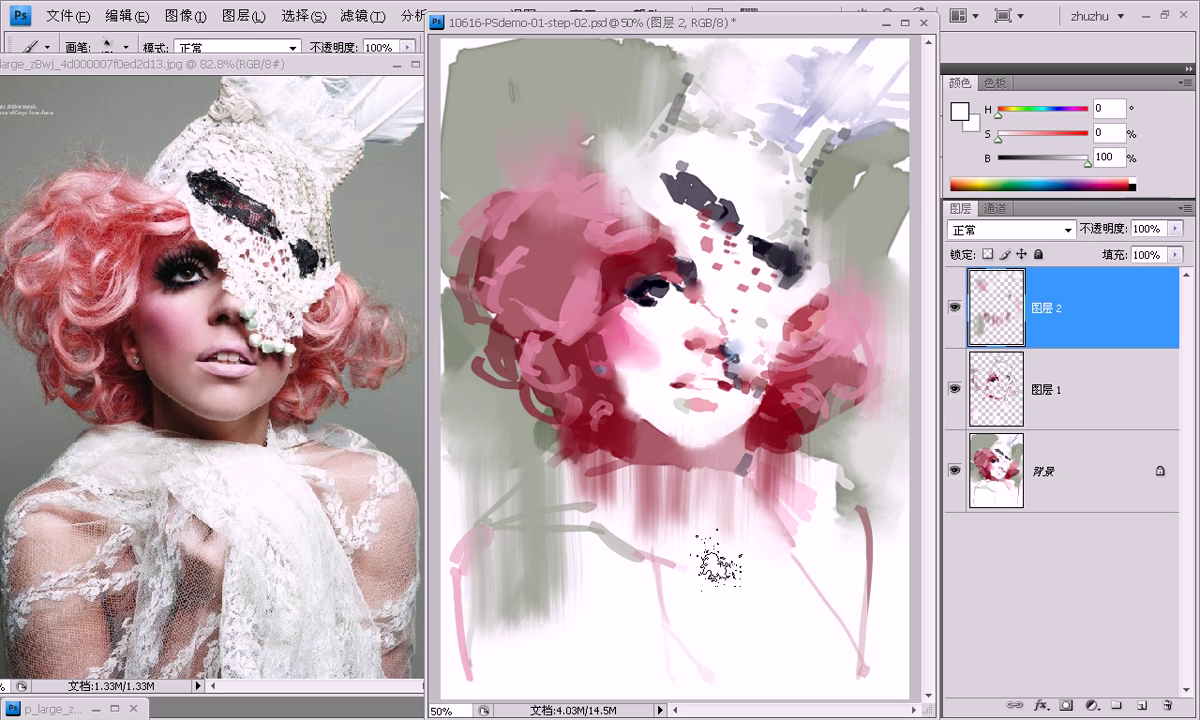
left_click_drag(680, 490, 620, 495)
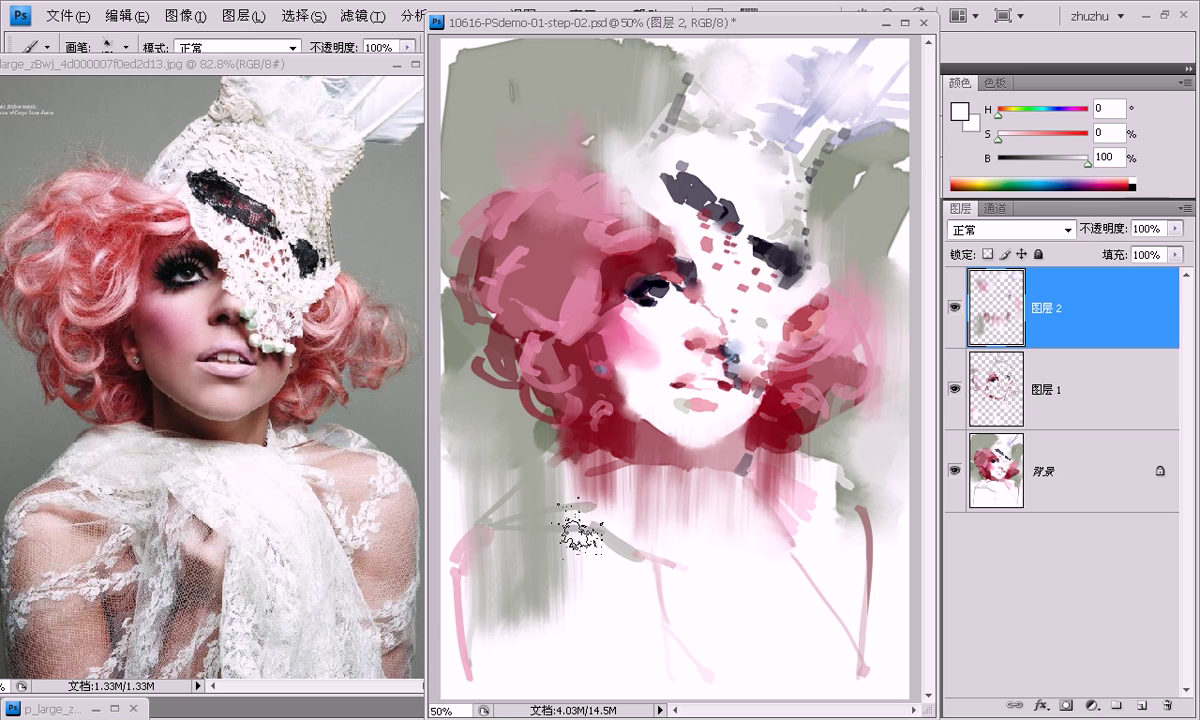
key("e")
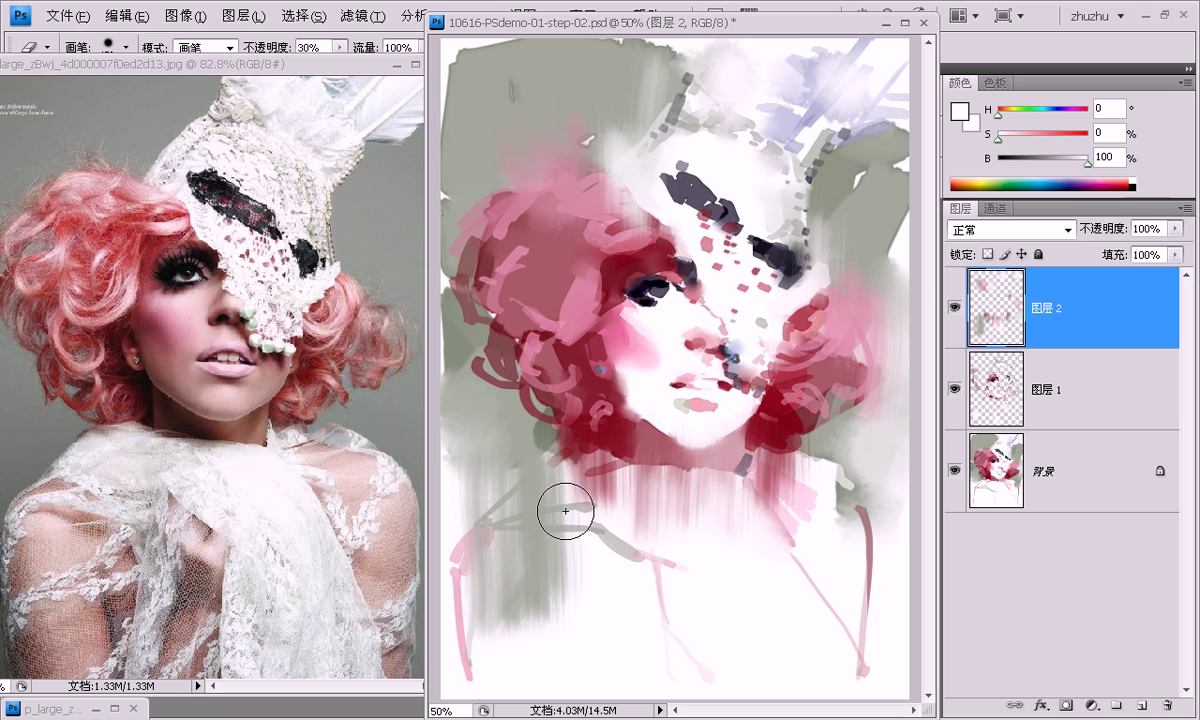
Erase at 30% over the lower-left neck, below the chin, head top, right of face, shoulder and neck.
mouse_move(553, 509)
left_mouse_down()
mouse_move(549, 635)
mouse_move(549, 603)
mouse_move(496, 650)
left_mouse_up()
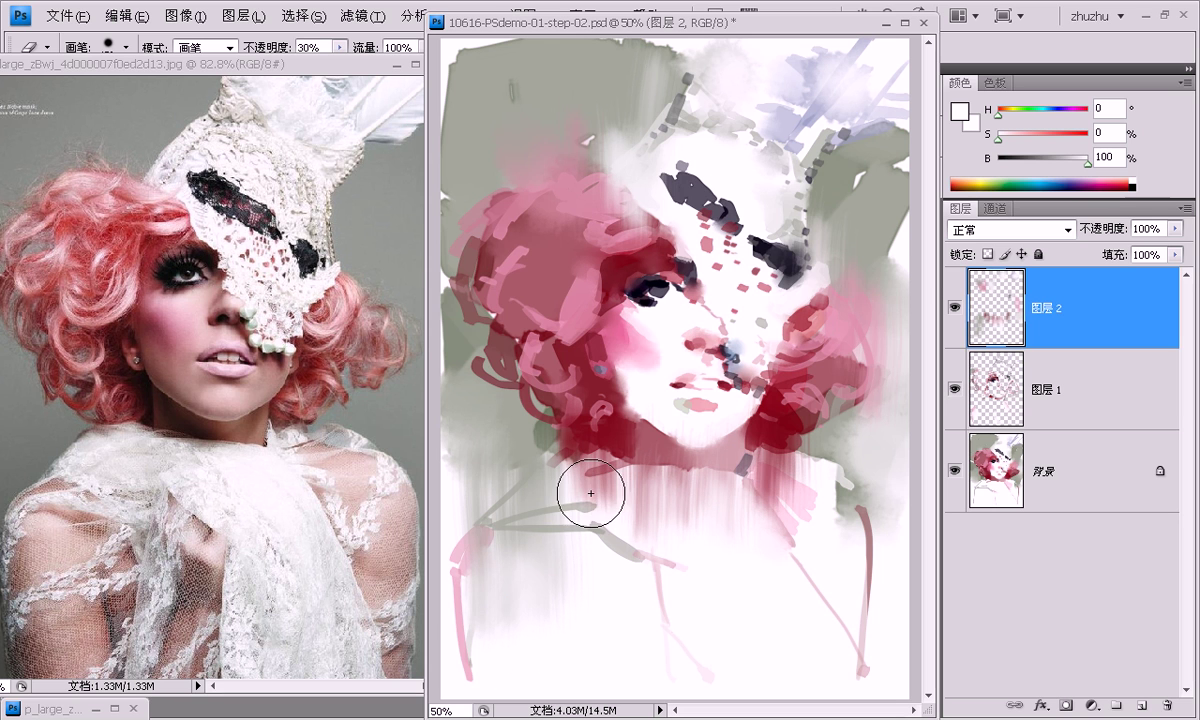
mouse_move(597, 493)
left_mouse_down()
mouse_move(645, 570)
mouse_move(651, 536)
mouse_move(670, 531)
mouse_move(688, 571)
mouse_move(696, 504)
mouse_move(726, 552)
mouse_move(784, 517)
mouse_move(758, 460)
mouse_move(738, 511)
left_mouse_up()
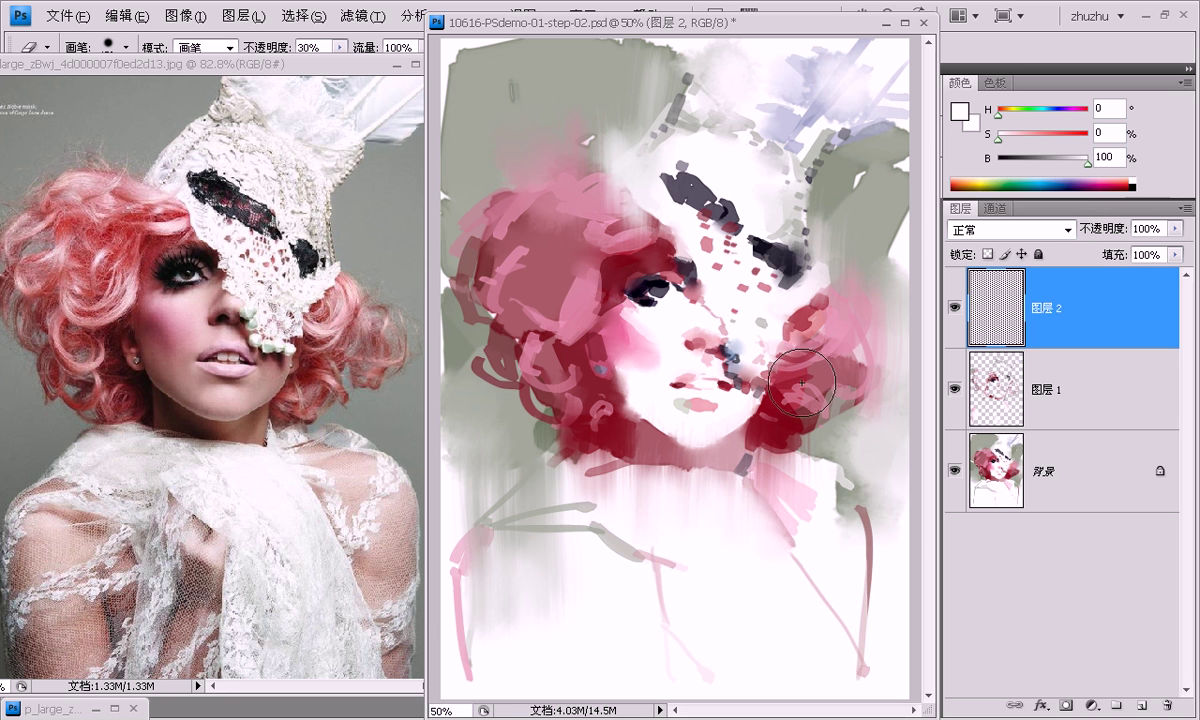
mouse_move(628, 152)
left_mouse_down()
mouse_move(611, 121)
mouse_move(600, 134)
mouse_move(642, 69)
left_mouse_up()
mouse_move(862, 290)
left_mouse_down()
mouse_move(858, 402)
mouse_move(837, 235)
left_mouse_up()
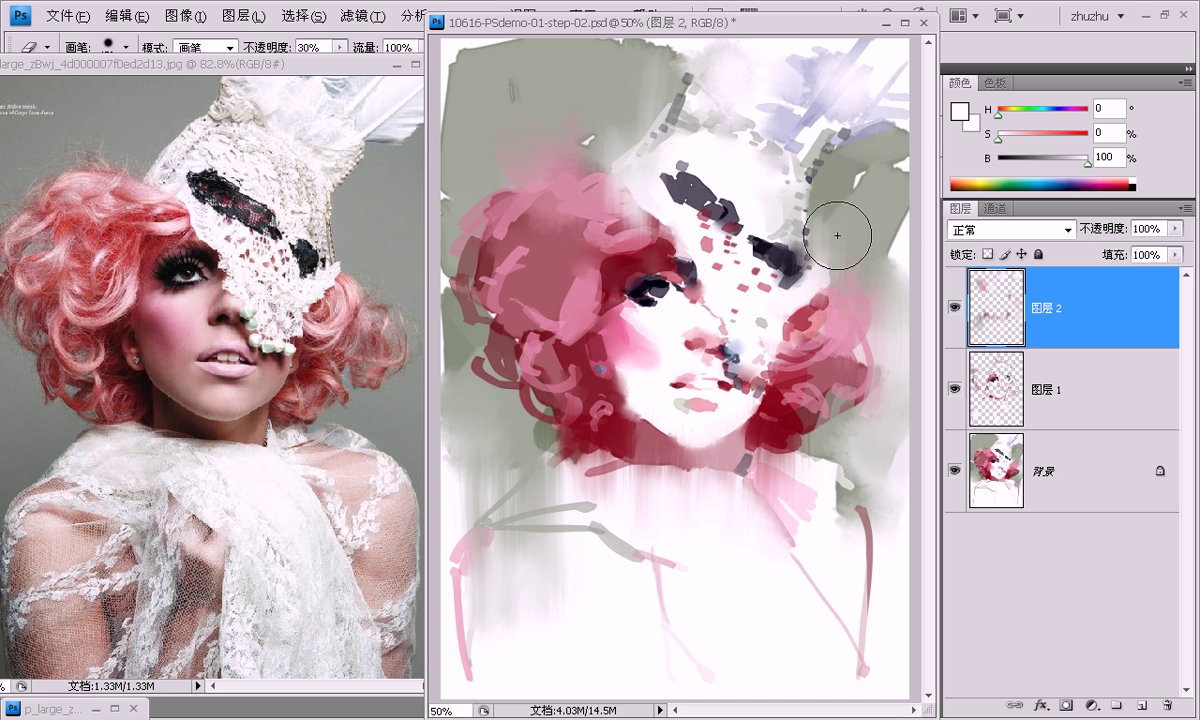
left_click_drag(619, 203, 621, 232)
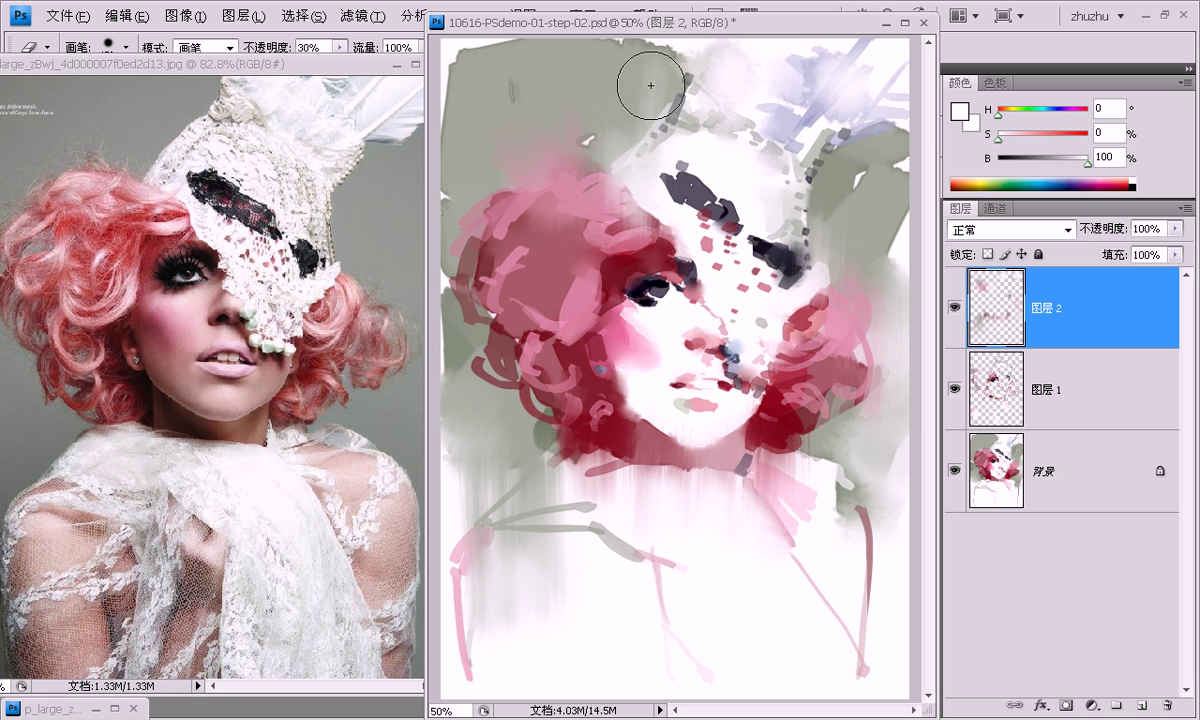
left_click_drag(477, 469, 470, 480)
mouse_move(489, 528)
left_mouse_down()
mouse_move(554, 524)
mouse_move(530, 549)
mouse_move(602, 495)
mouse_move(602, 537)
mouse_move(517, 517)
left_mouse_up()
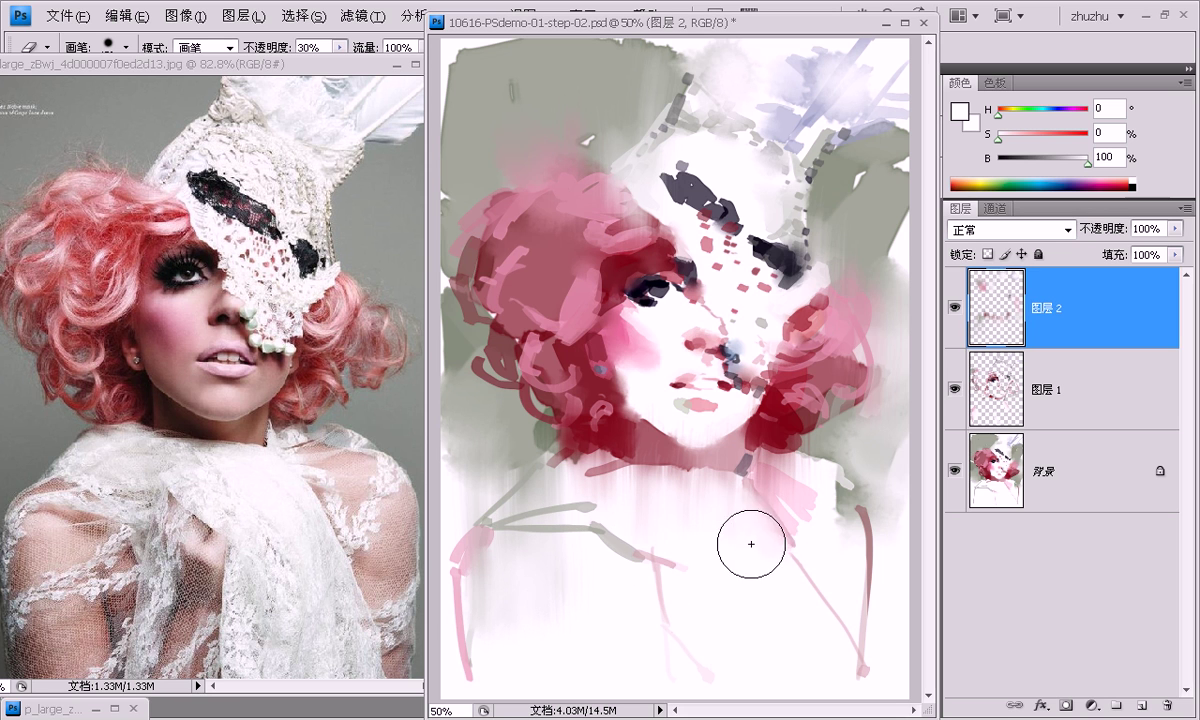
mouse_move(729, 536)
left_mouse_down()
mouse_move(782, 474)
mouse_move(803, 565)
left_mouse_up()
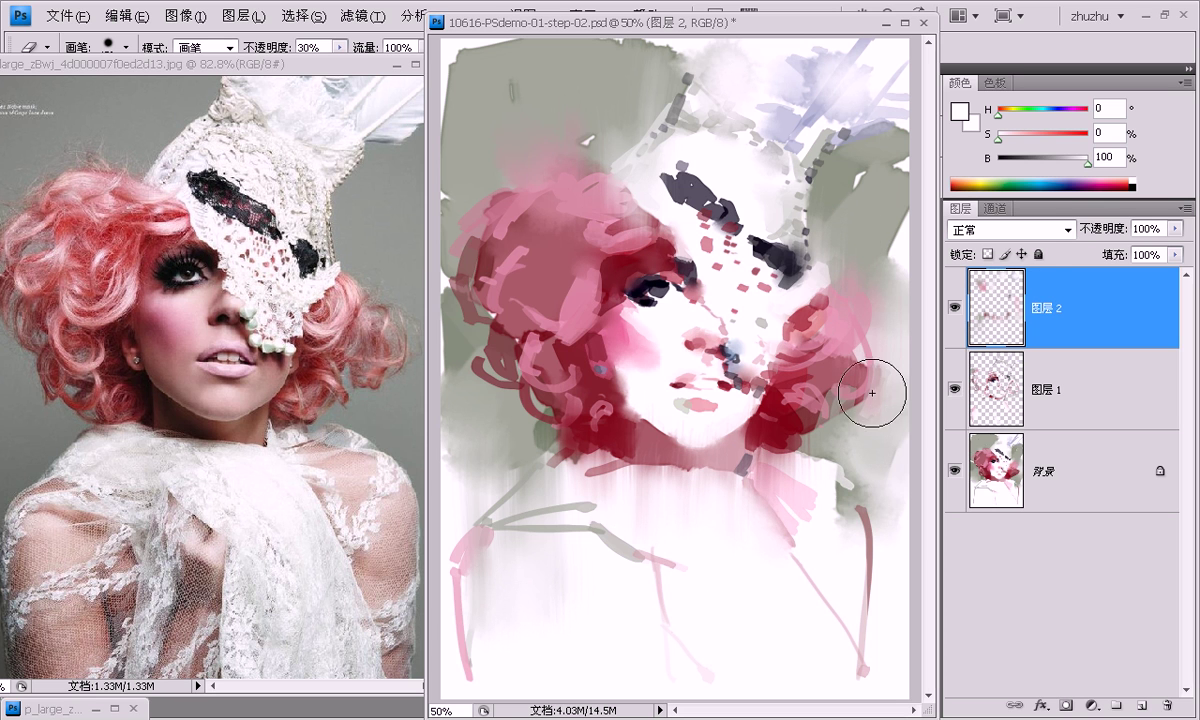
Toggle 图层 2 to compare, then erase its strokes across the upper head, hair top and neck.
left_click(958, 309)
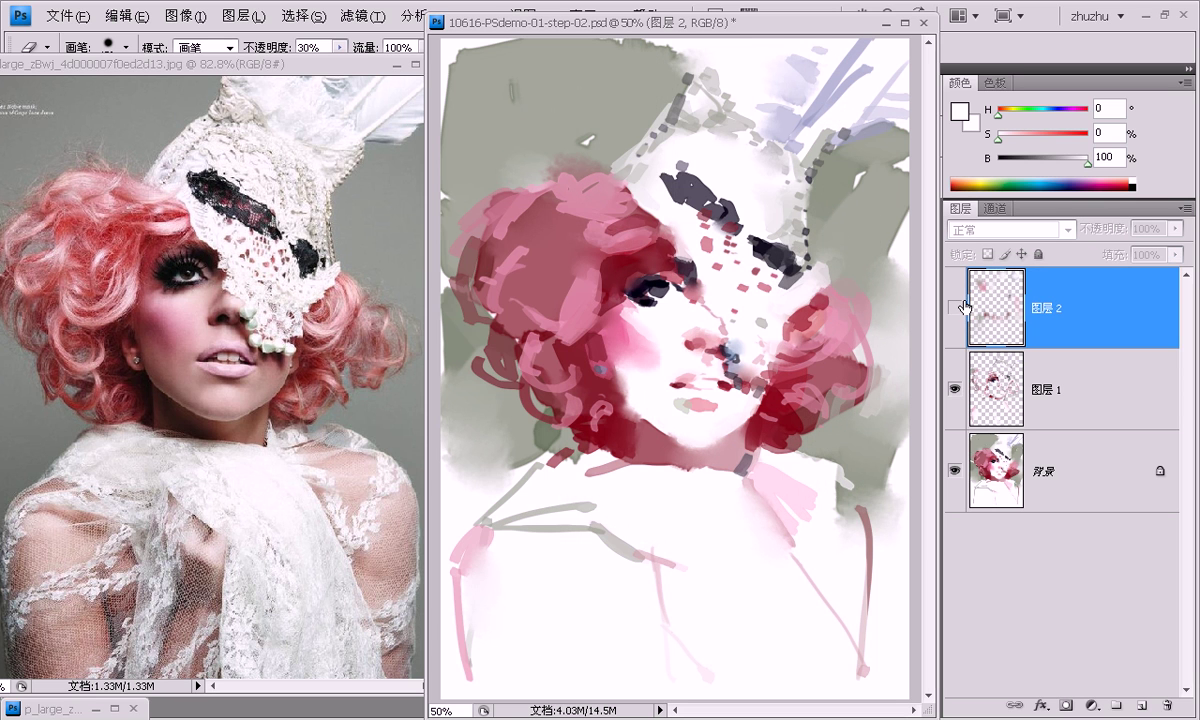
left_click(955, 312)
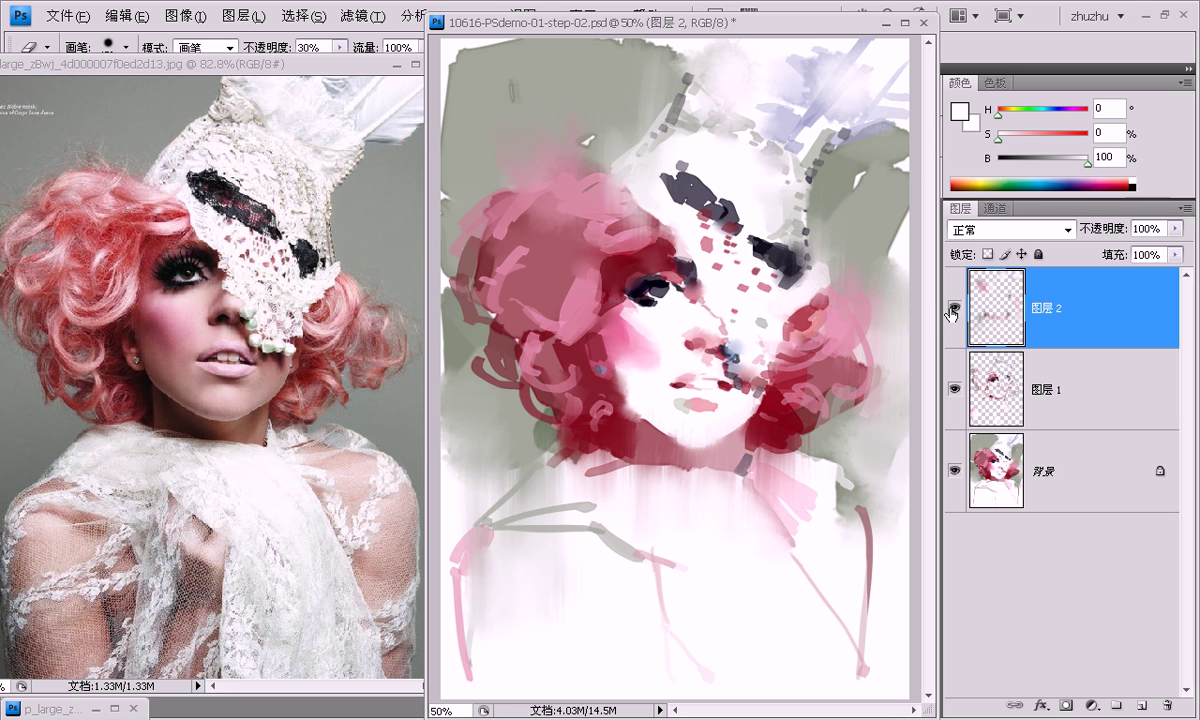
left_click(953, 310)
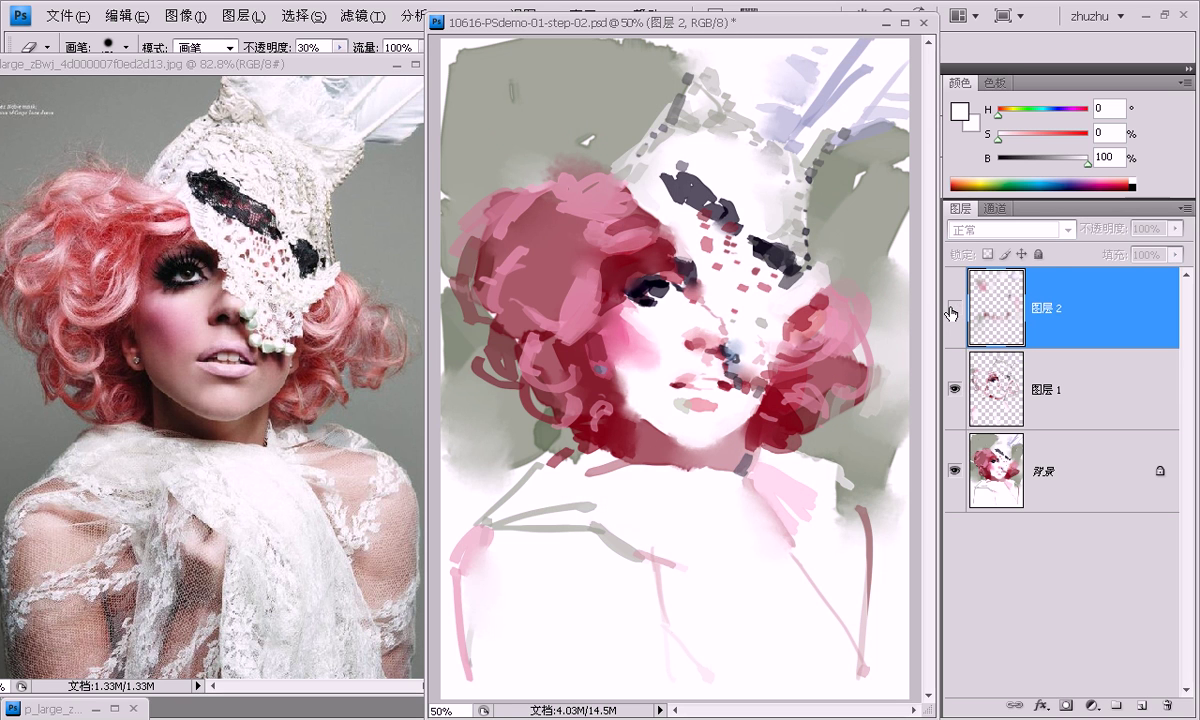
left_click(953, 310)
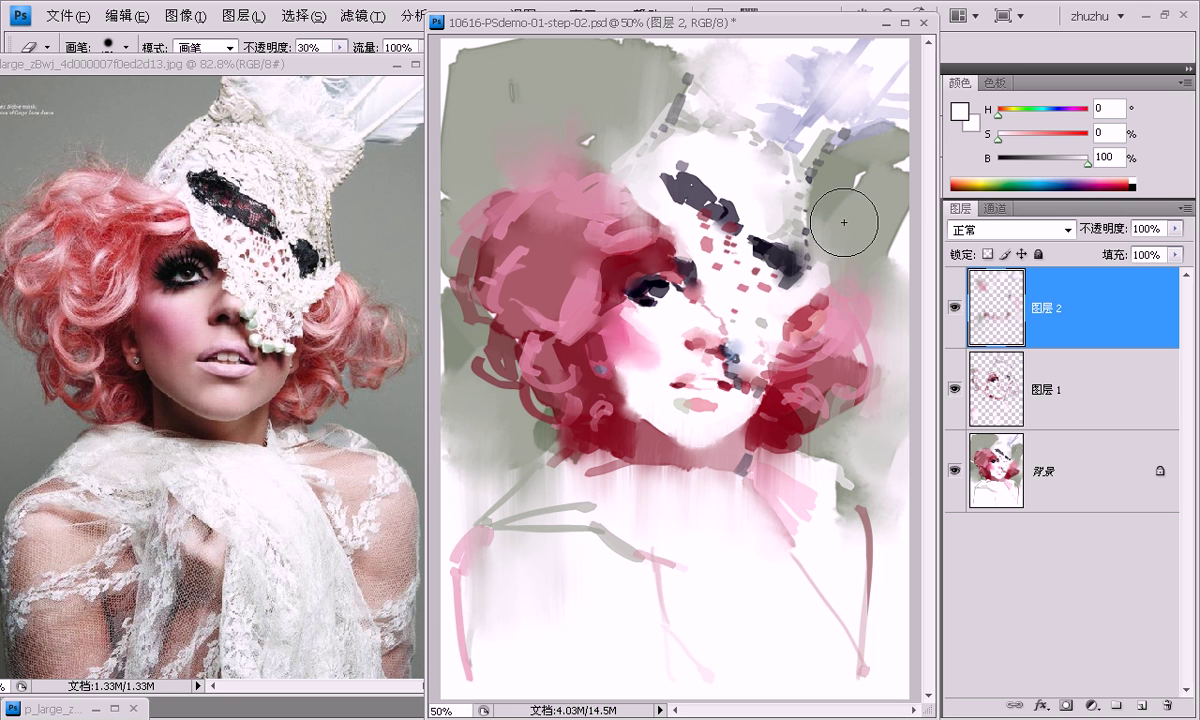
left_click_drag(857, 260, 651, 174)
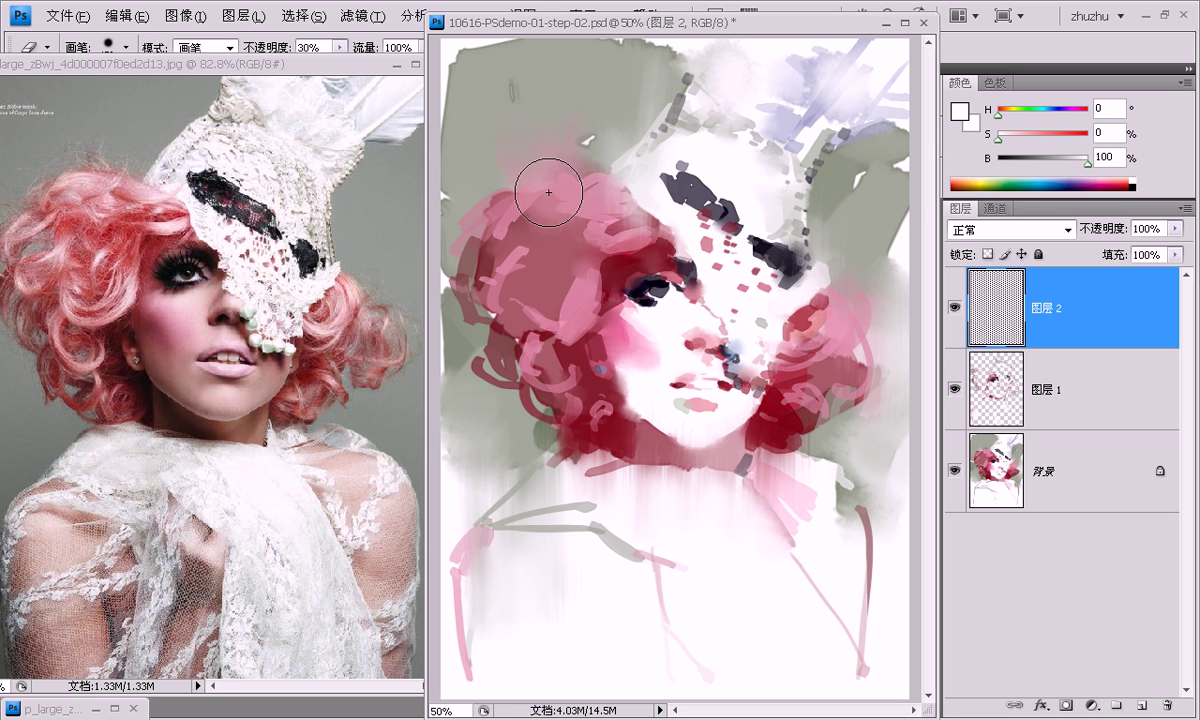
left_click_drag(522, 142, 511, 105)
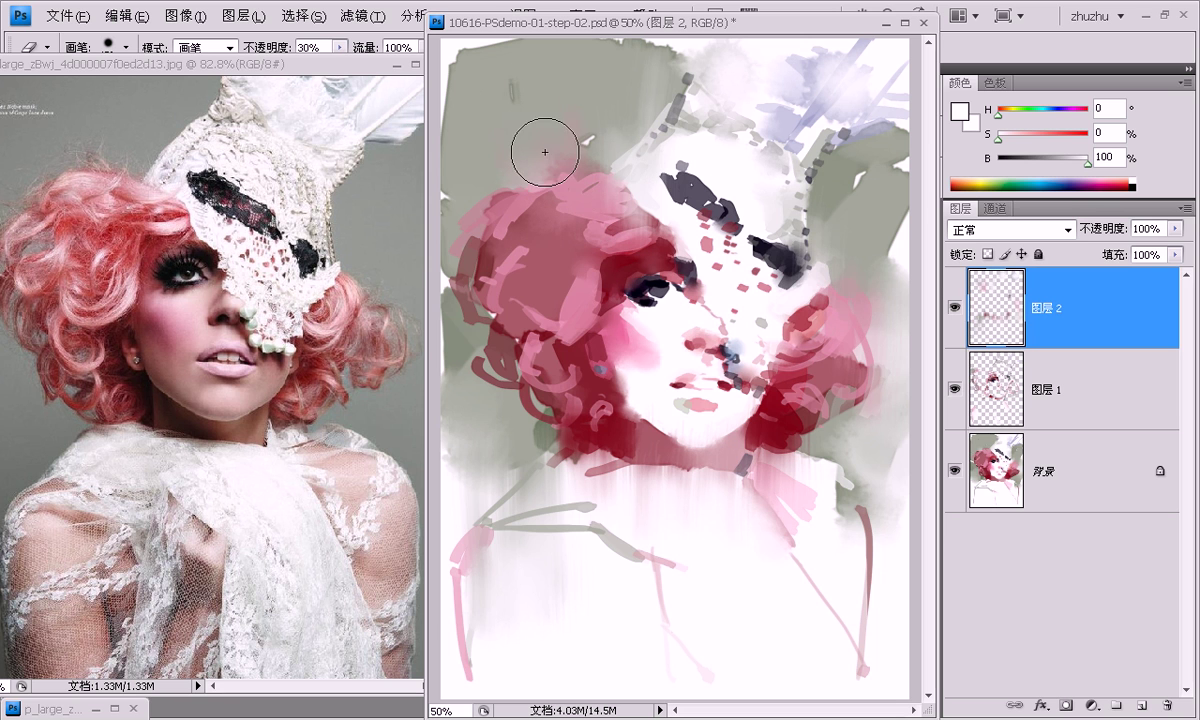
mouse_move(548, 511)
left_mouse_down()
mouse_move(611, 482)
mouse_move(613, 536)
mouse_move(643, 514)
mouse_move(681, 522)
left_mouse_up()
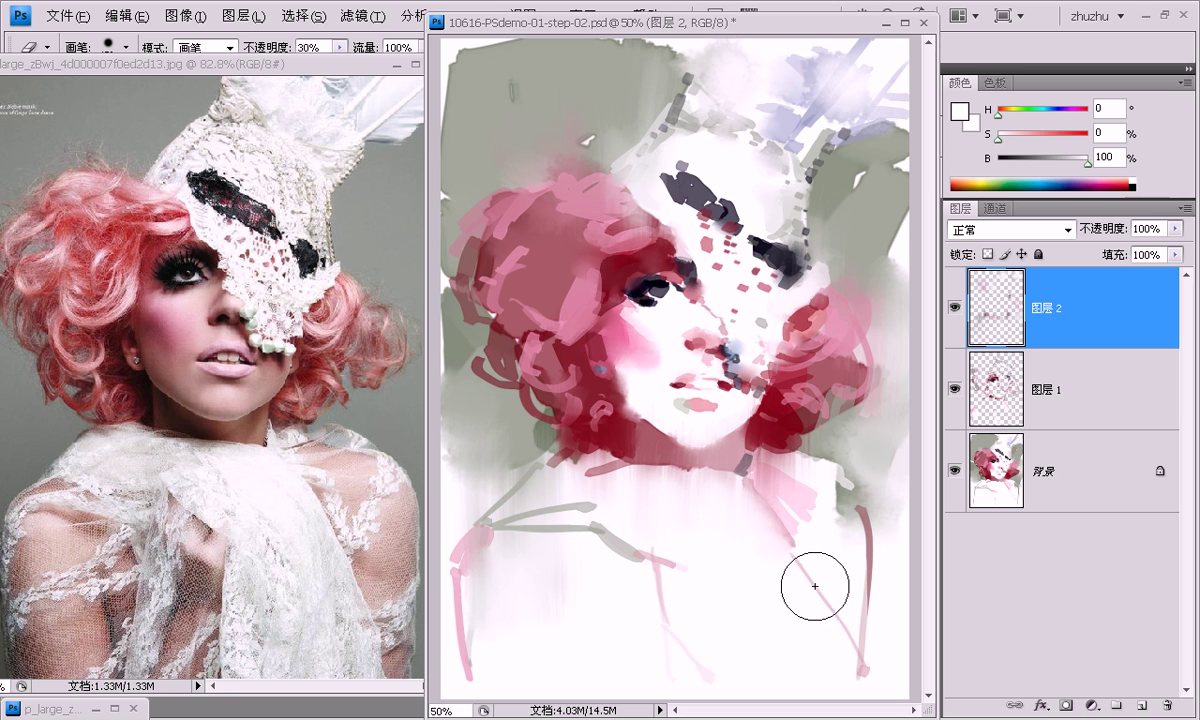
Erase 图层 2's strokes over the right cheek and along the right hair edge, comparing as you go.
left_click(955, 310)
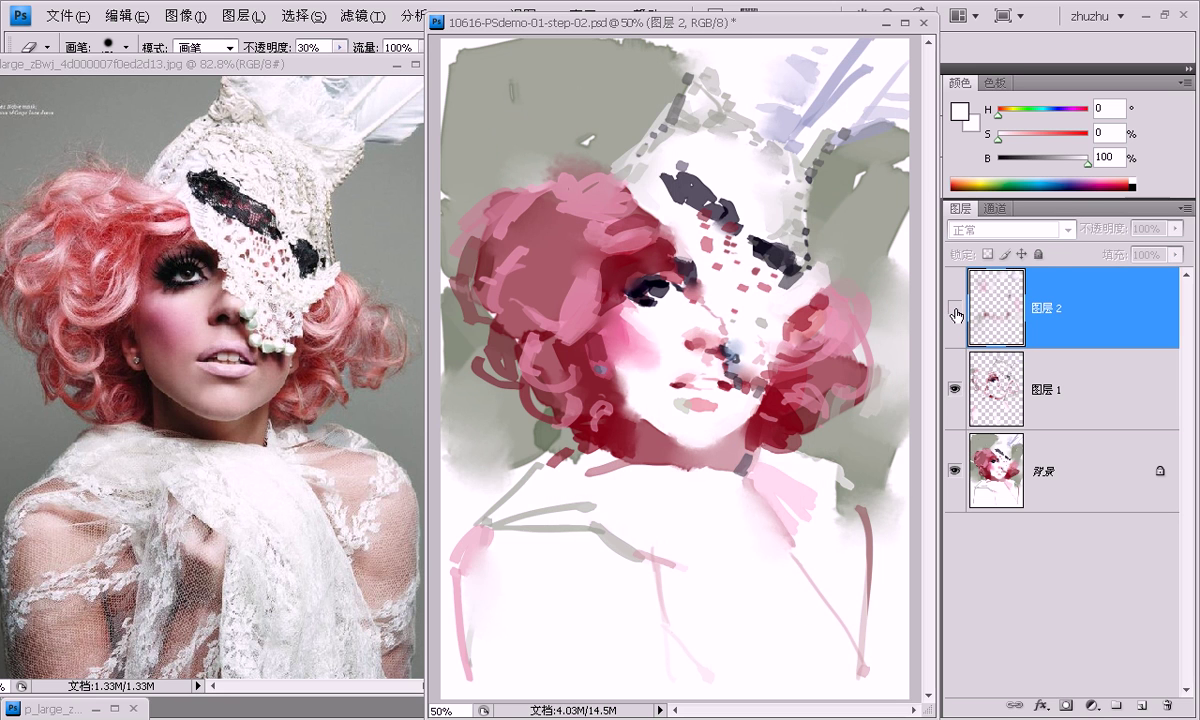
left_click(956, 311)
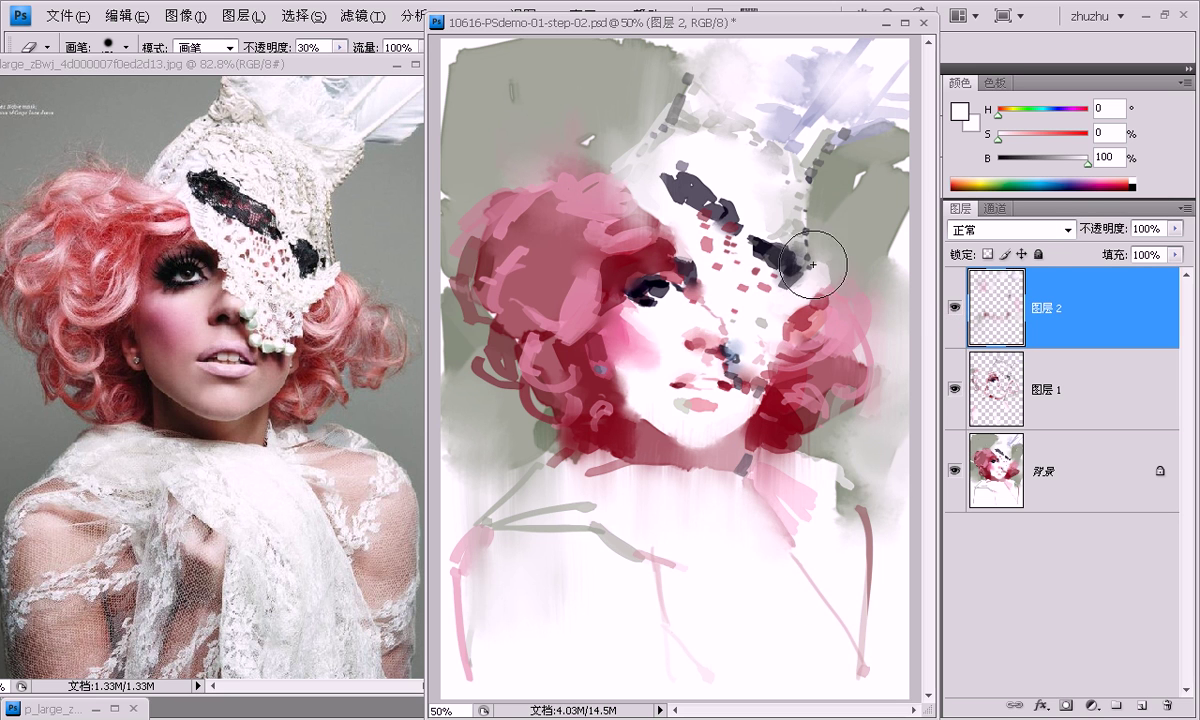
left_click_drag(838, 272, 822, 236)
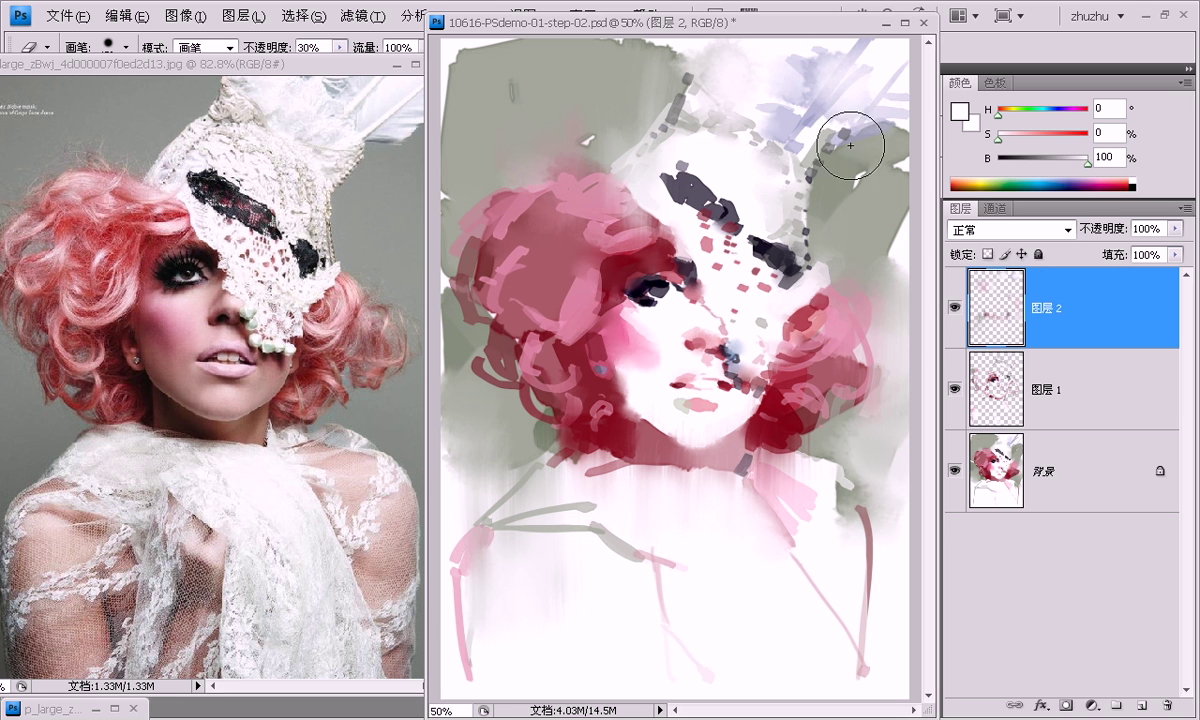
left_click(956, 310)
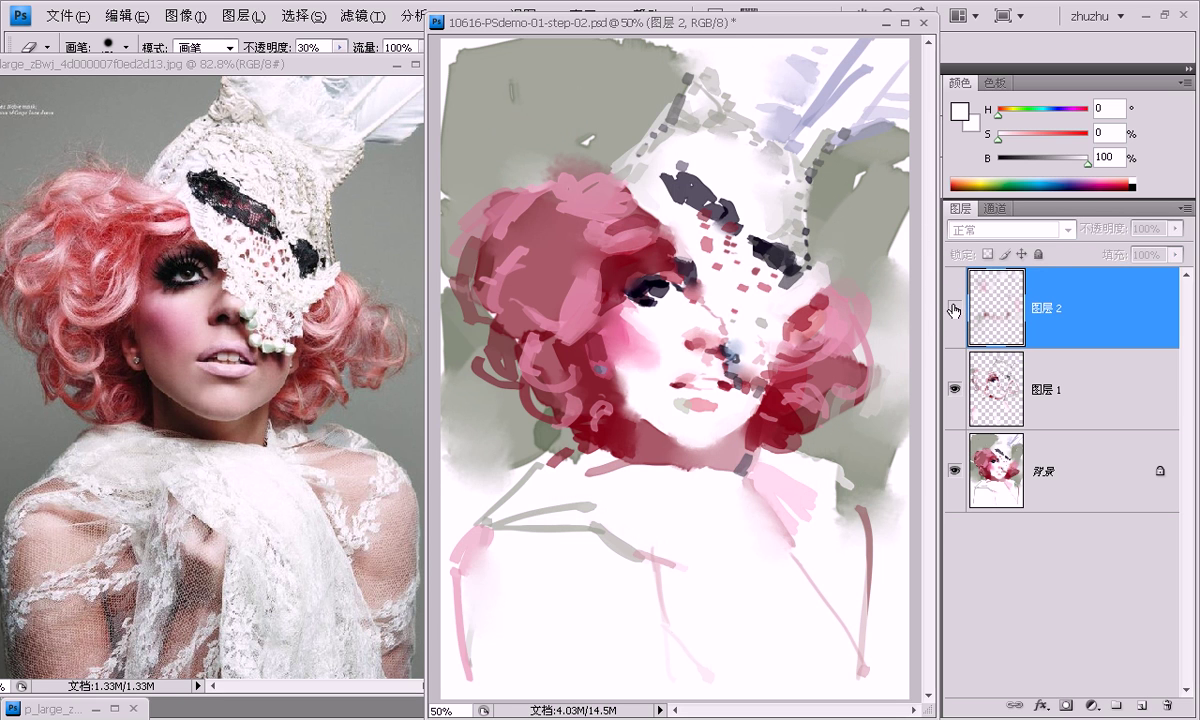
left_click(956, 311)
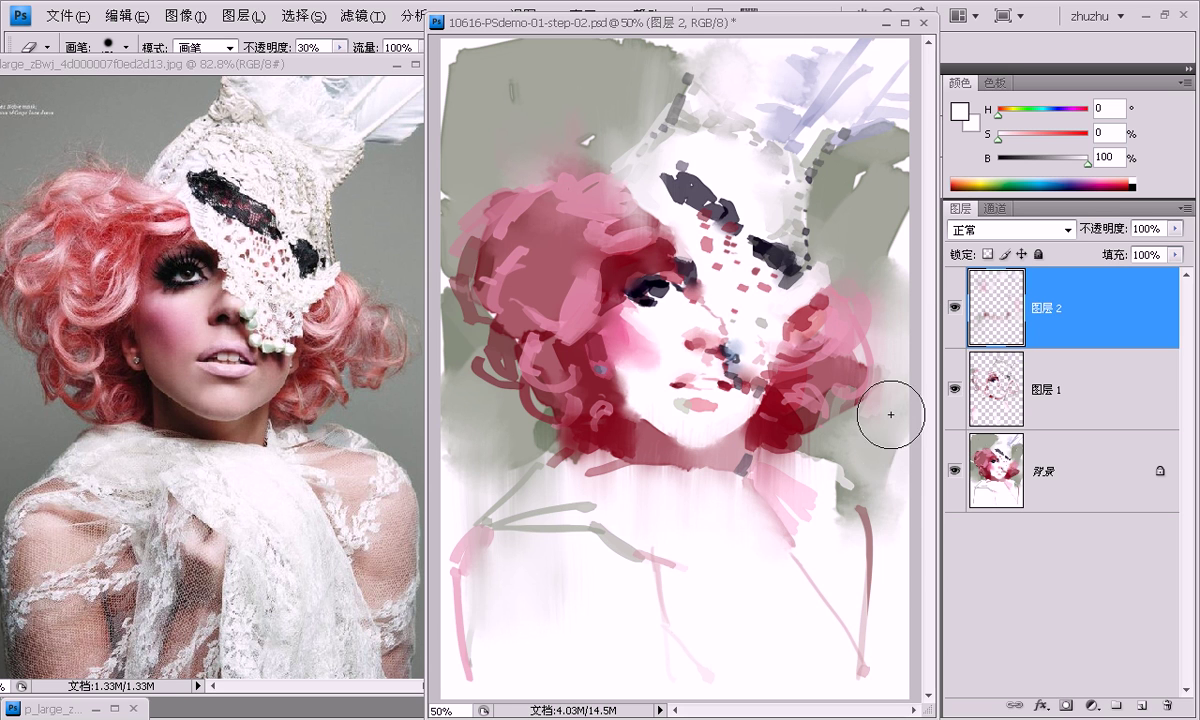
left_click_drag(857, 437, 852, 549)
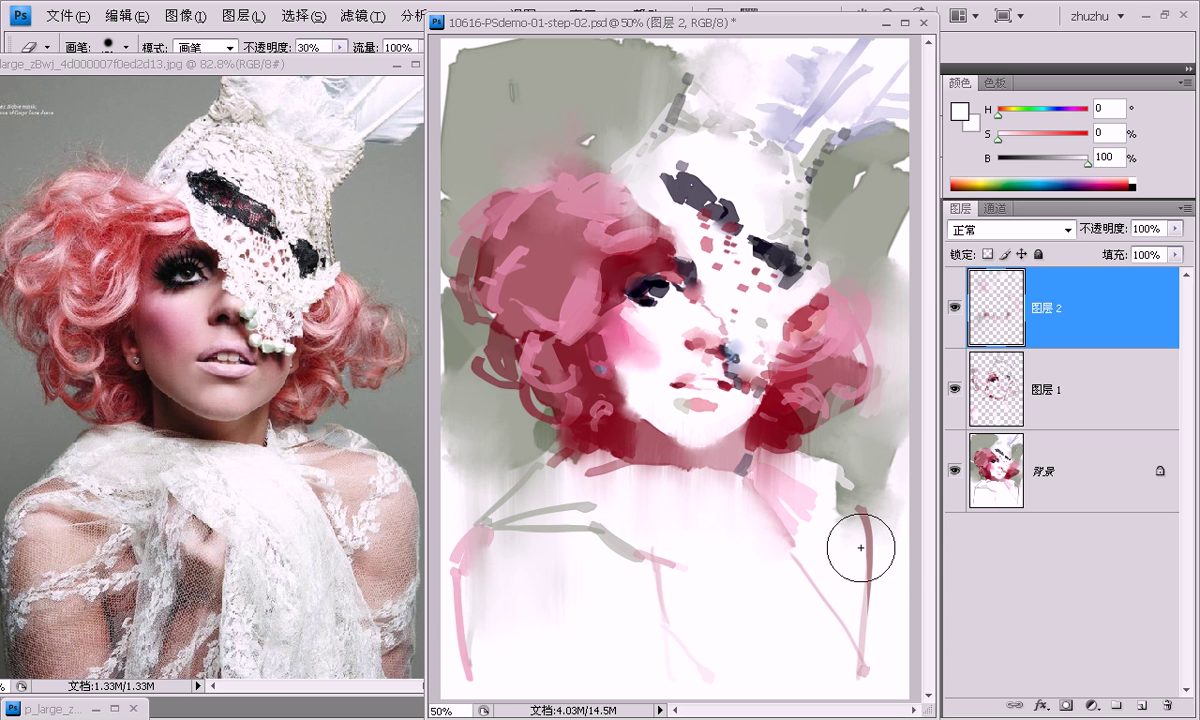
left_click(955, 311)
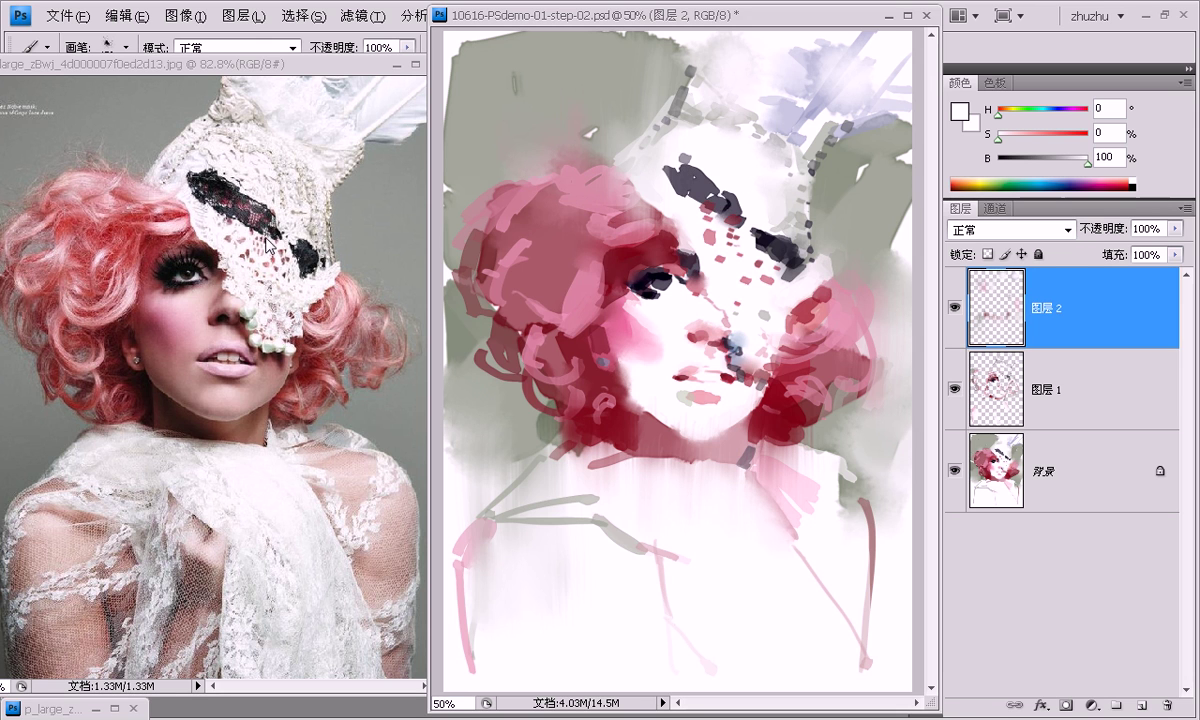
Select the 纹理棒 100 海绵 sponge brush preset and enlarge it.
left_click(49, 47)
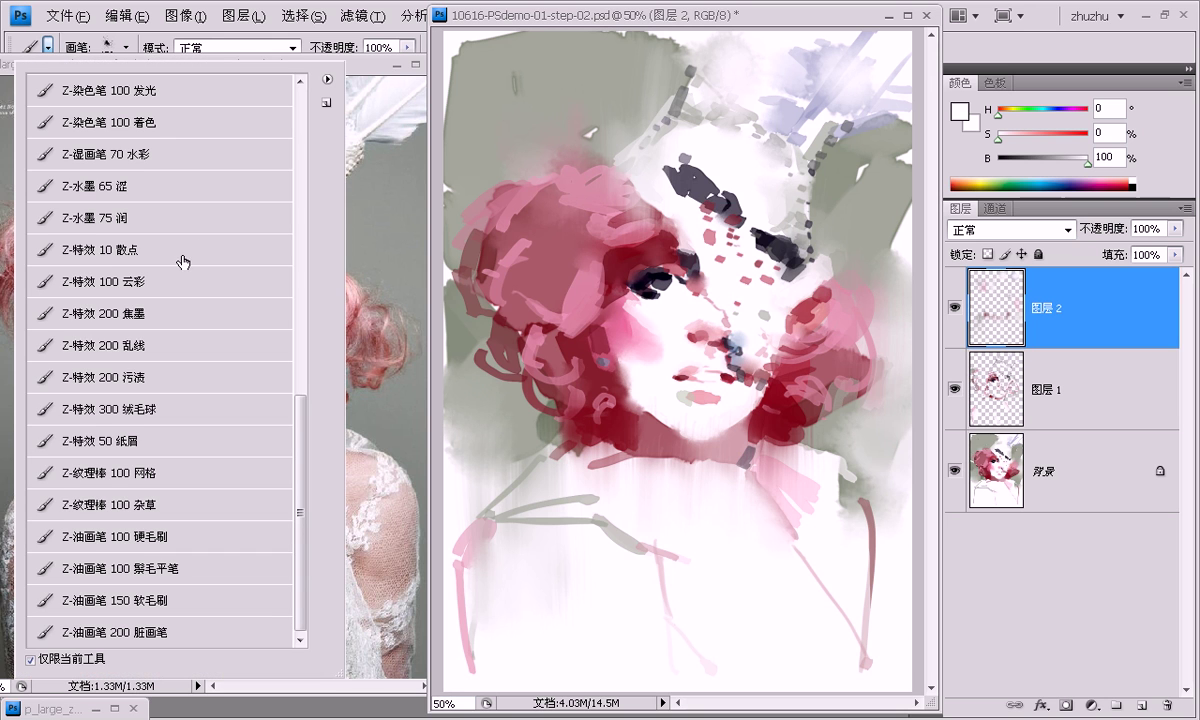
left_click_drag(300, 412, 289, 160)
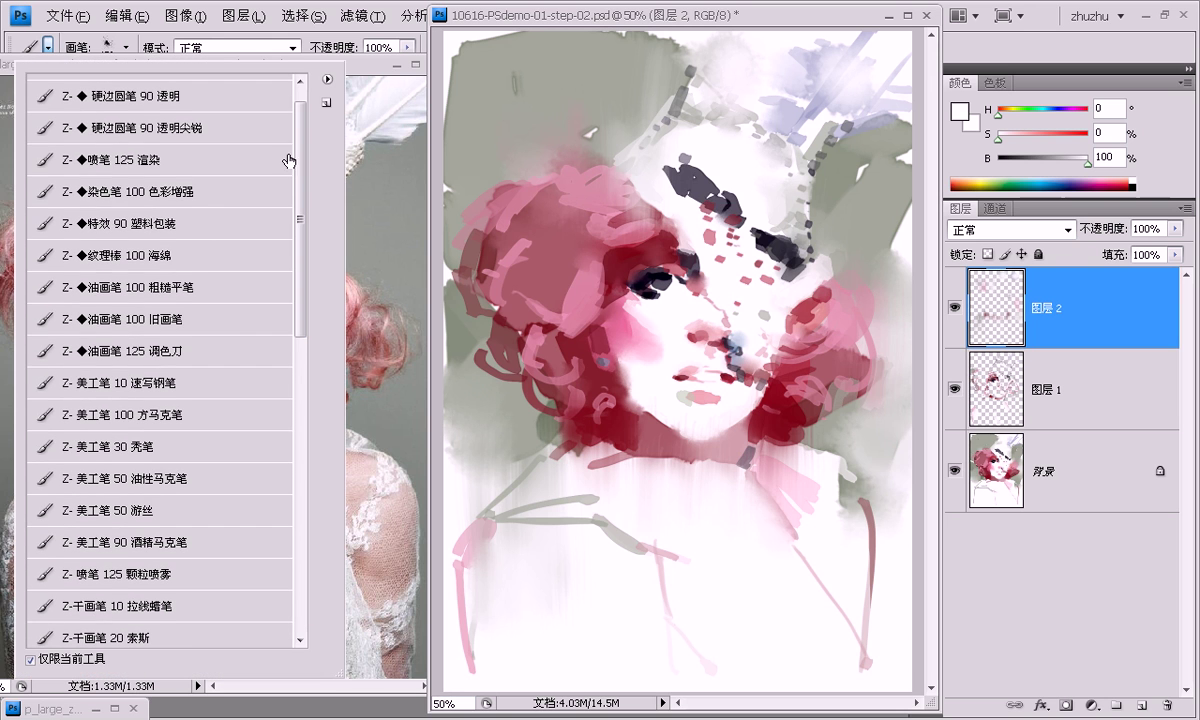
left_click(190, 259)
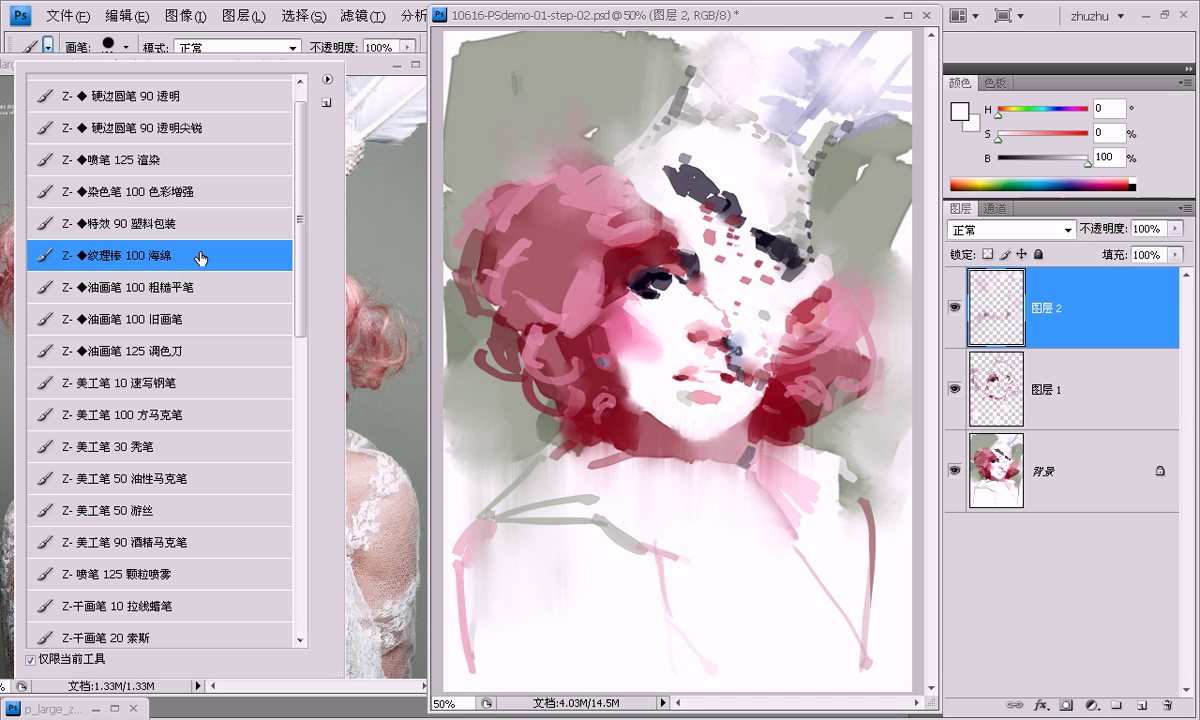
left_click(739, 30)
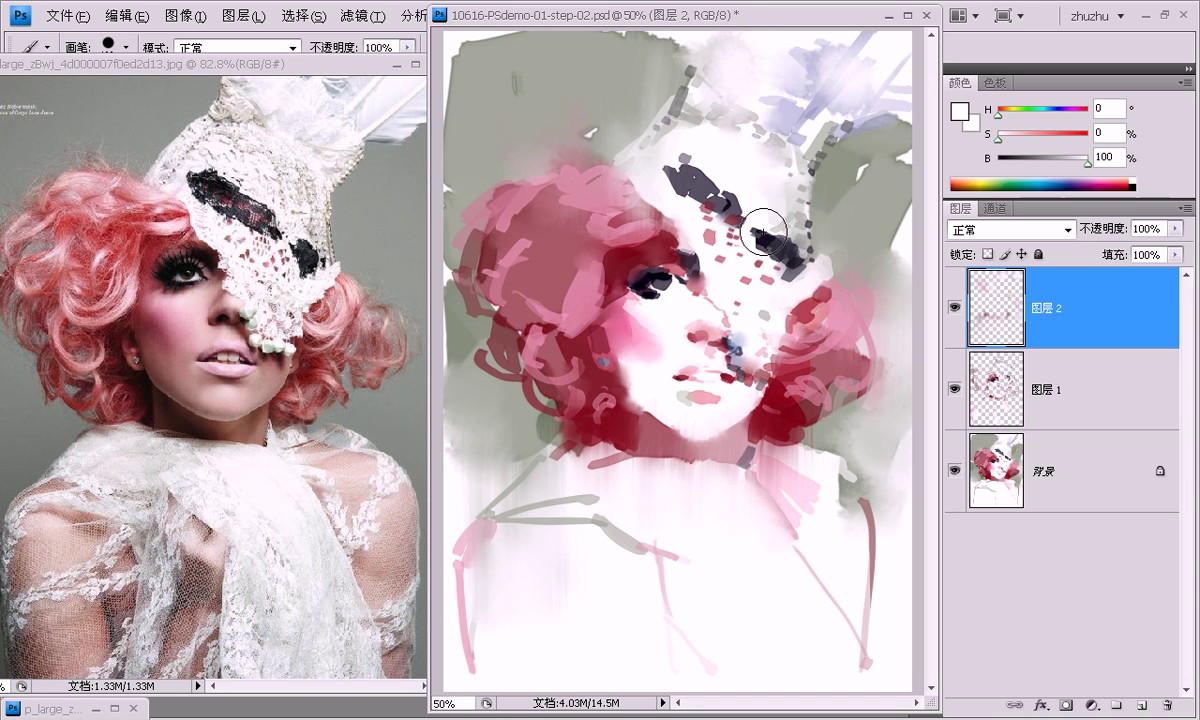
key("bracketright")
key("bracketright")
key("bracketright")
key("bracketright")
key("bracketright")
key("bracketright")
On new layer 图层 3, dab sampled grey sponge texture over the headpiece and beside the nose.
left_click(1145, 708)
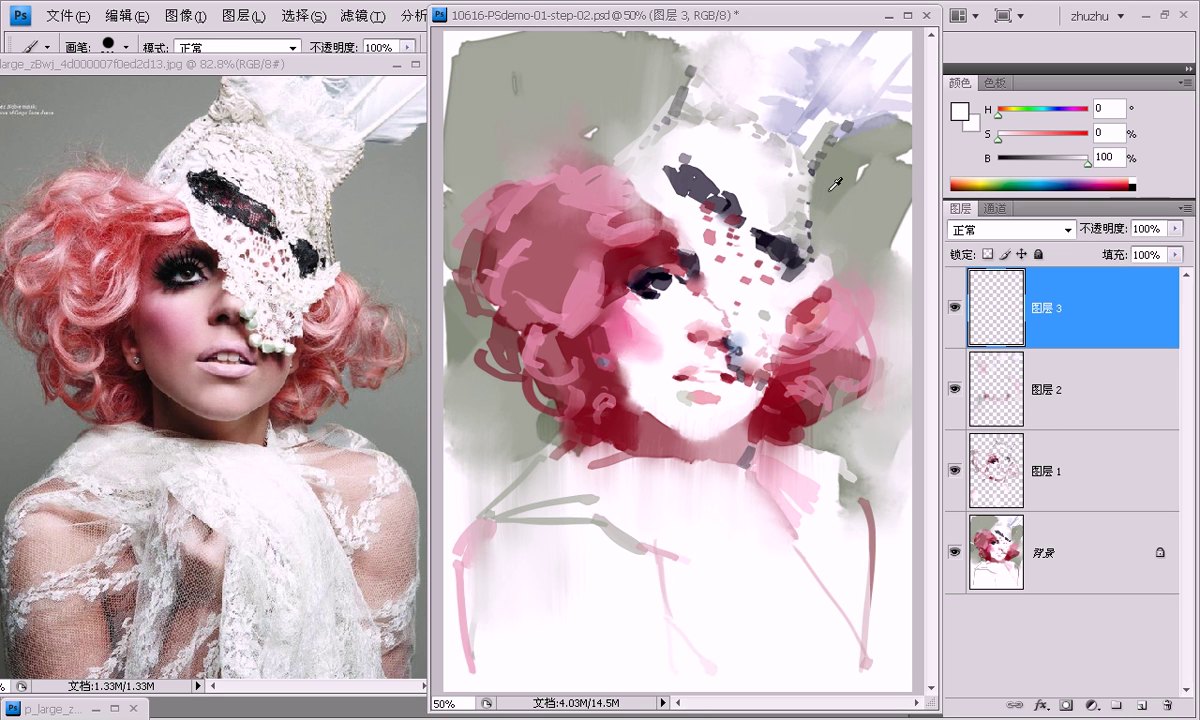
left_click(830, 187, "alt")
mouse_move(758, 161)
left_mouse_down()
mouse_move(718, 132)
mouse_move(804, 200)
mouse_move(796, 221)
mouse_move(795, 195)
mouse_move(772, 237)
left_mouse_up()
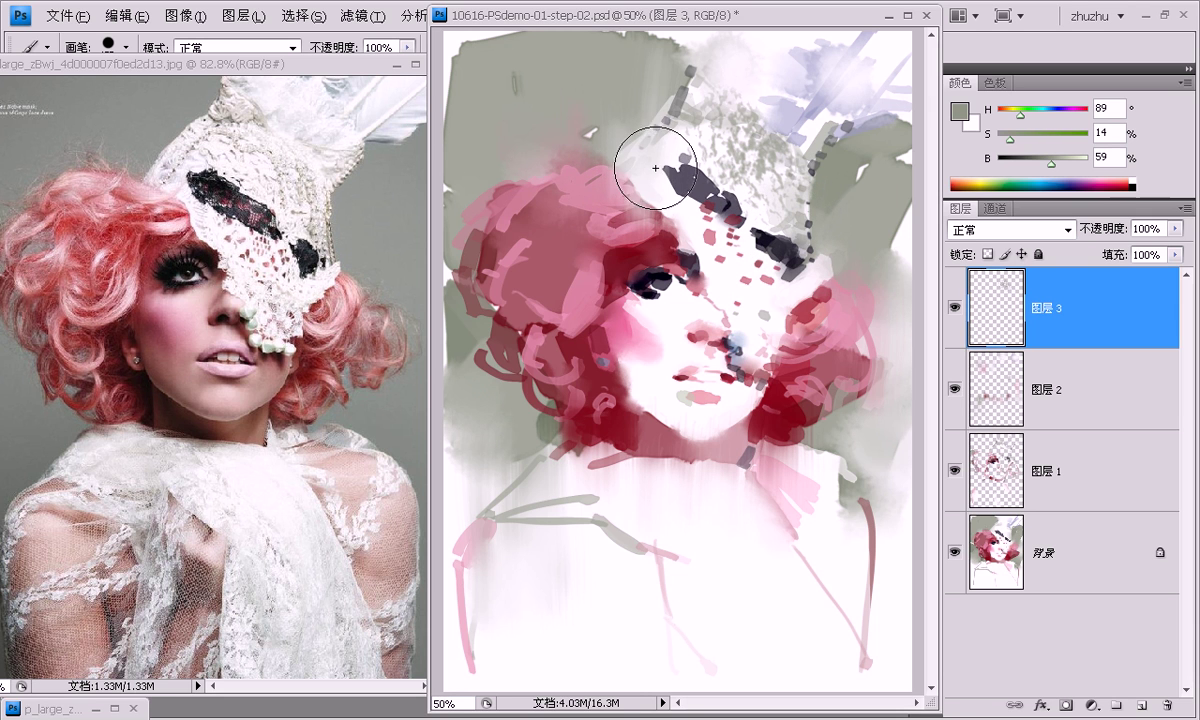
left_click_drag(661, 130, 624, 169)
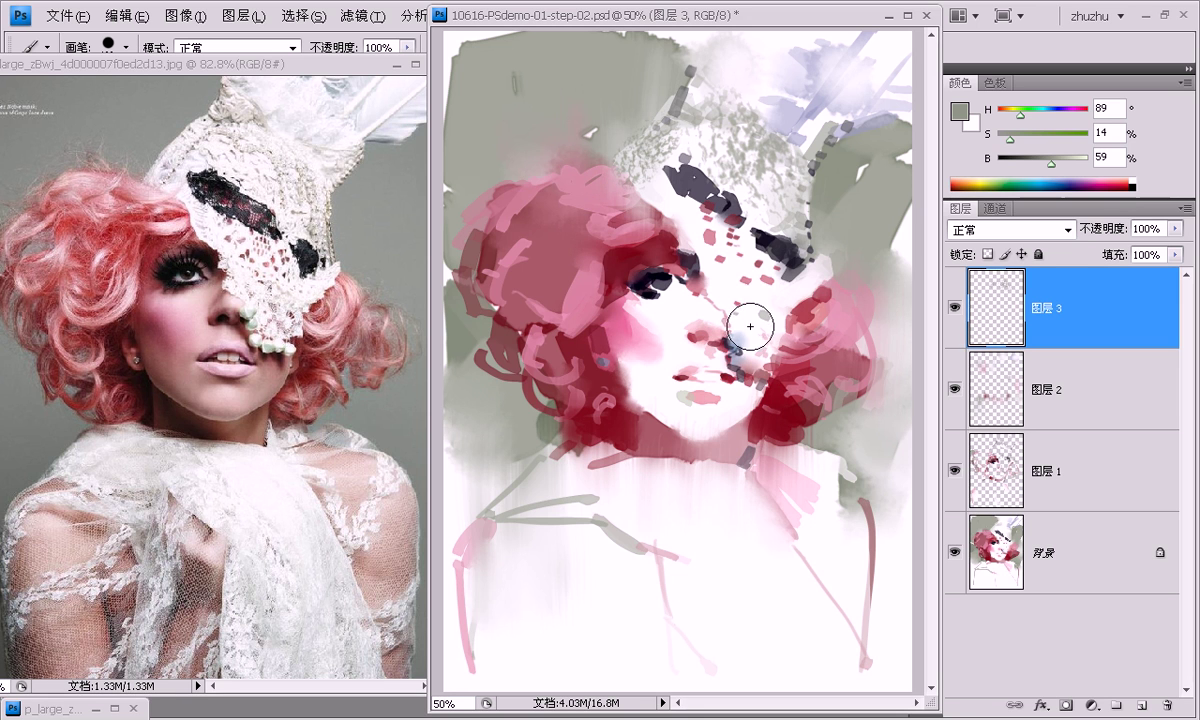
mouse_move(760, 351)
left_mouse_down()
mouse_move(752, 323)
mouse_move(758, 348)
left_mouse_up()
left_click_drag(680, 214, 693, 286)
Partly erase the texture at 30% with a smaller eraser over the hair, nose, headpiece and eye.
key("e")
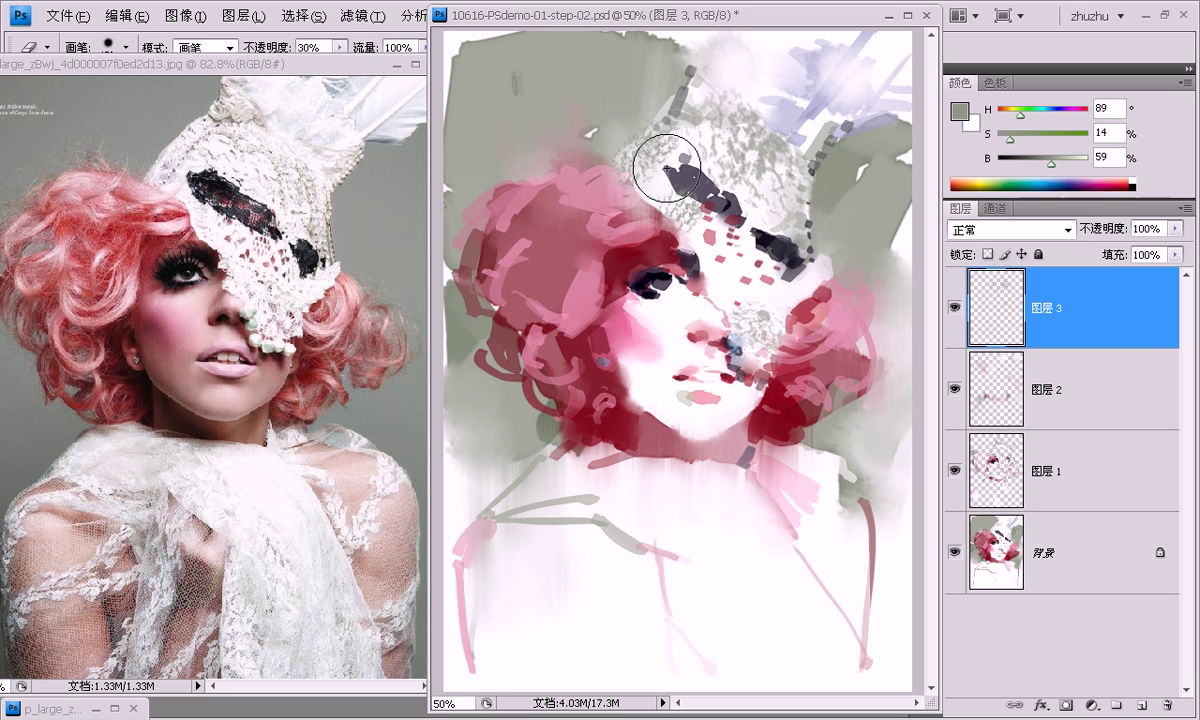
key("[")
left_click_drag(702, 178, 685, 163)
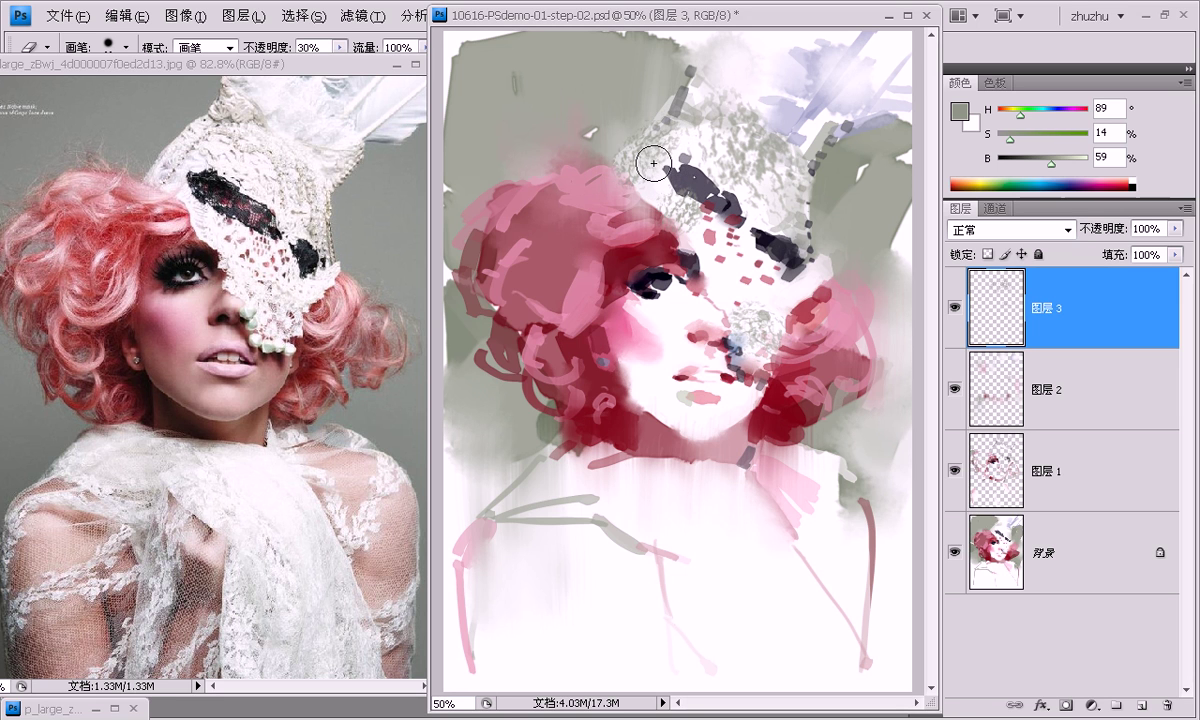
mouse_move(662, 153)
left_mouse_down()
mouse_move(637, 183)
mouse_move(686, 207)
left_mouse_up()
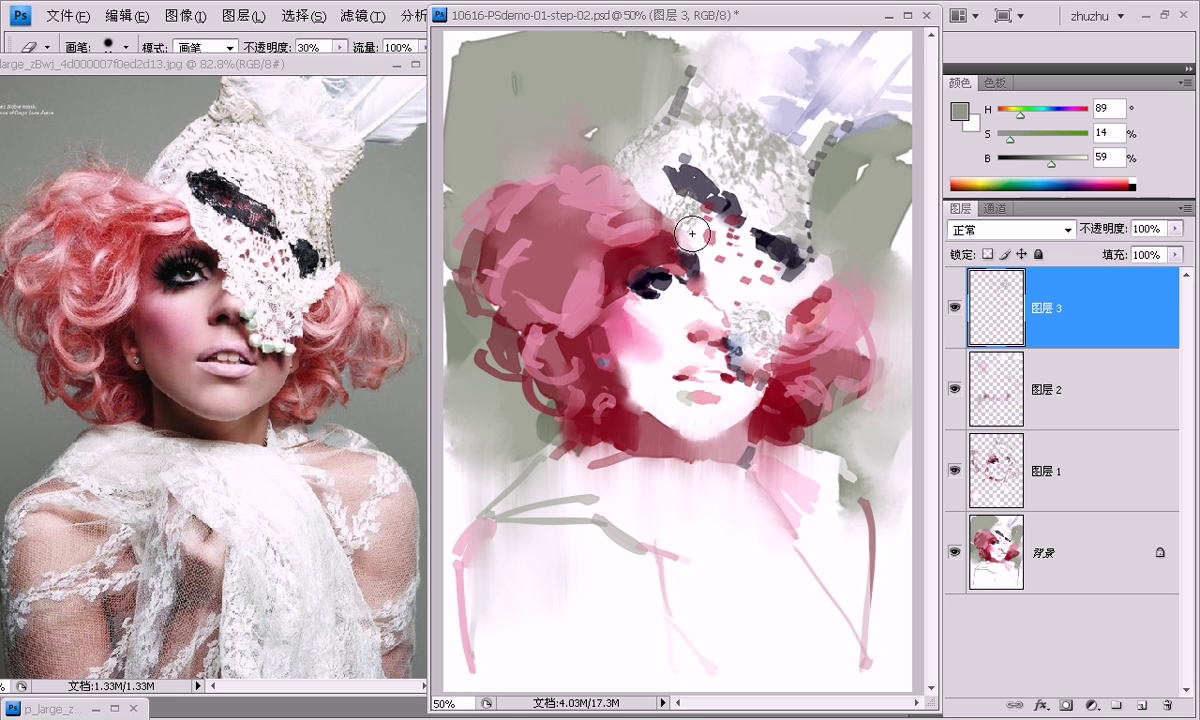
left_click_drag(774, 329, 757, 334)
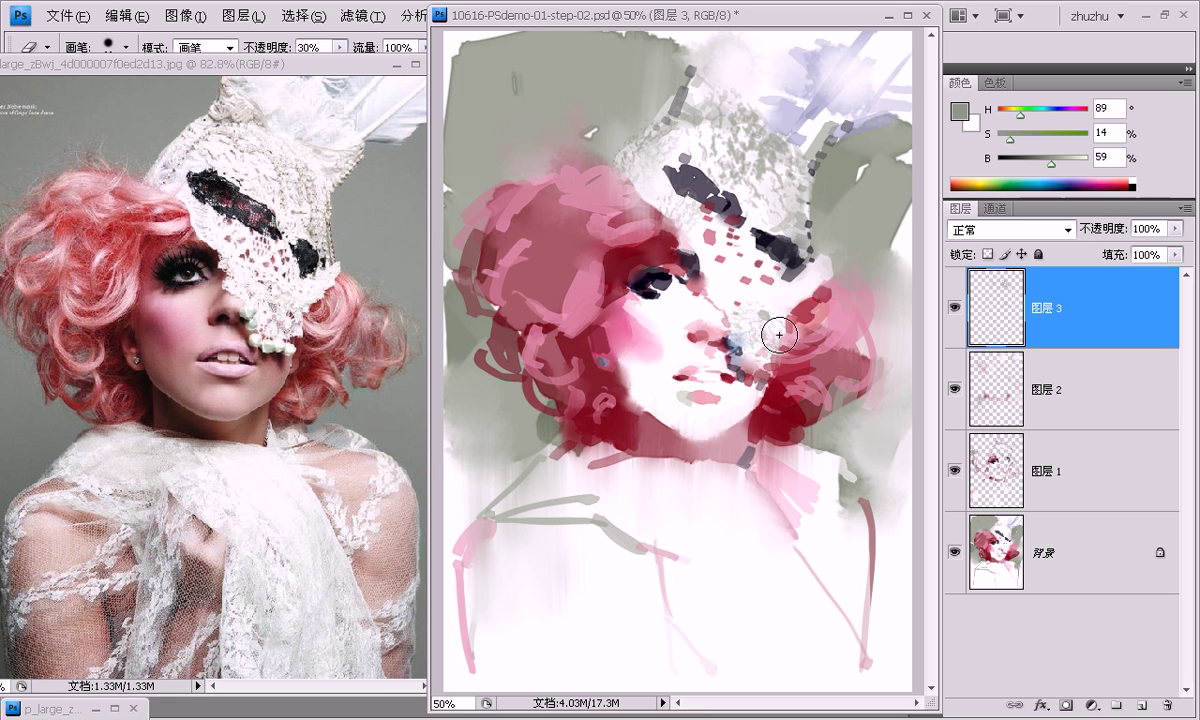
left_click_drag(729, 166, 760, 192)
mouse_move(734, 129)
left_mouse_down()
mouse_move(758, 123)
mouse_move(776, 138)
left_mouse_up()
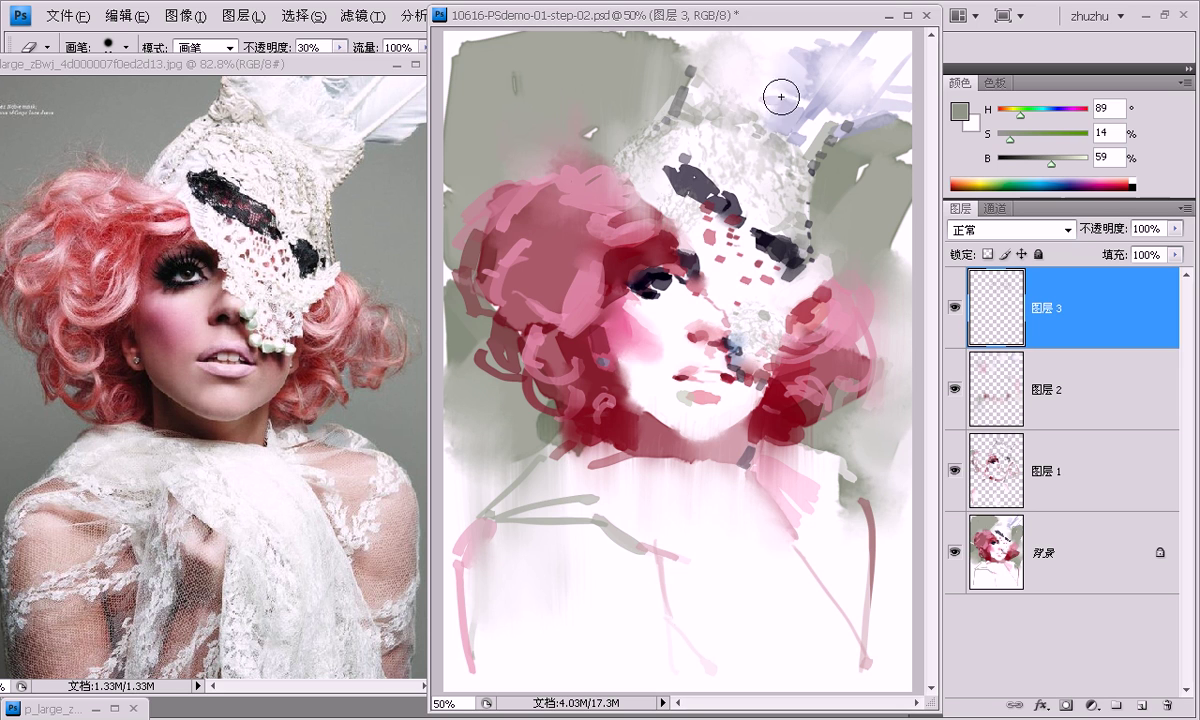
left_click_drag(666, 270, 663, 284)
Switch to the Brush and select the 特效 90 塑料包装 plastic-wrap brush preset.
key("b")
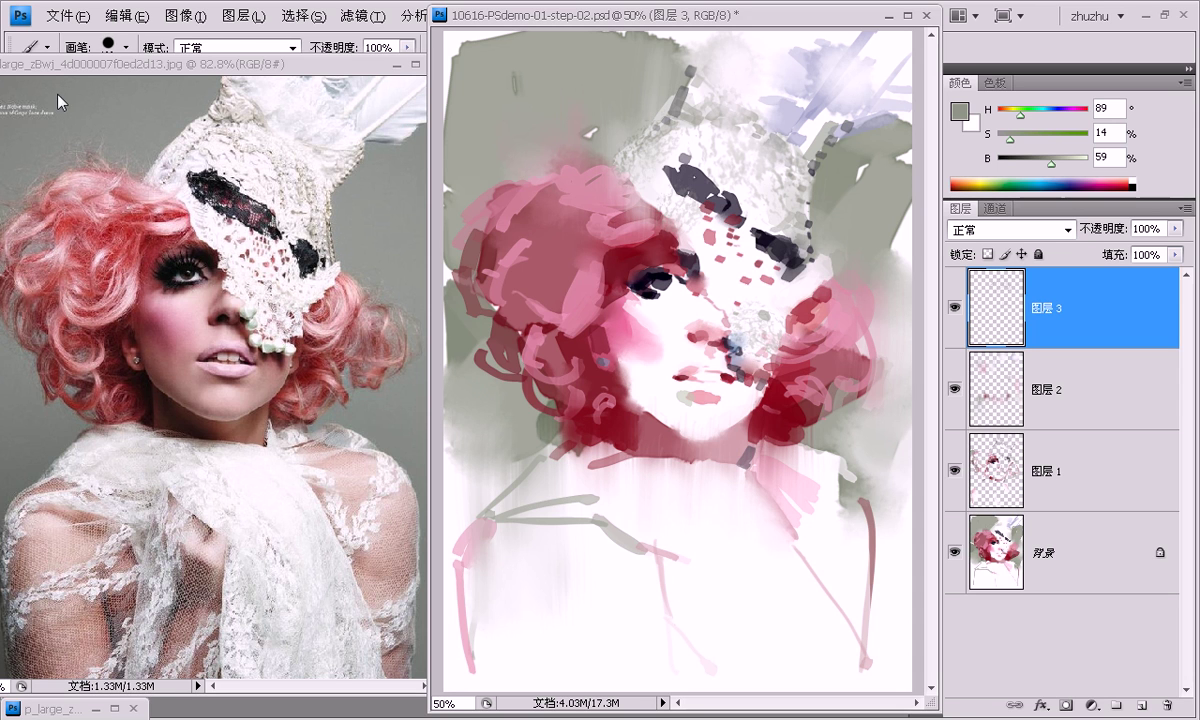
left_click(47, 47)
left_click_drag(300, 233, 300, 238)
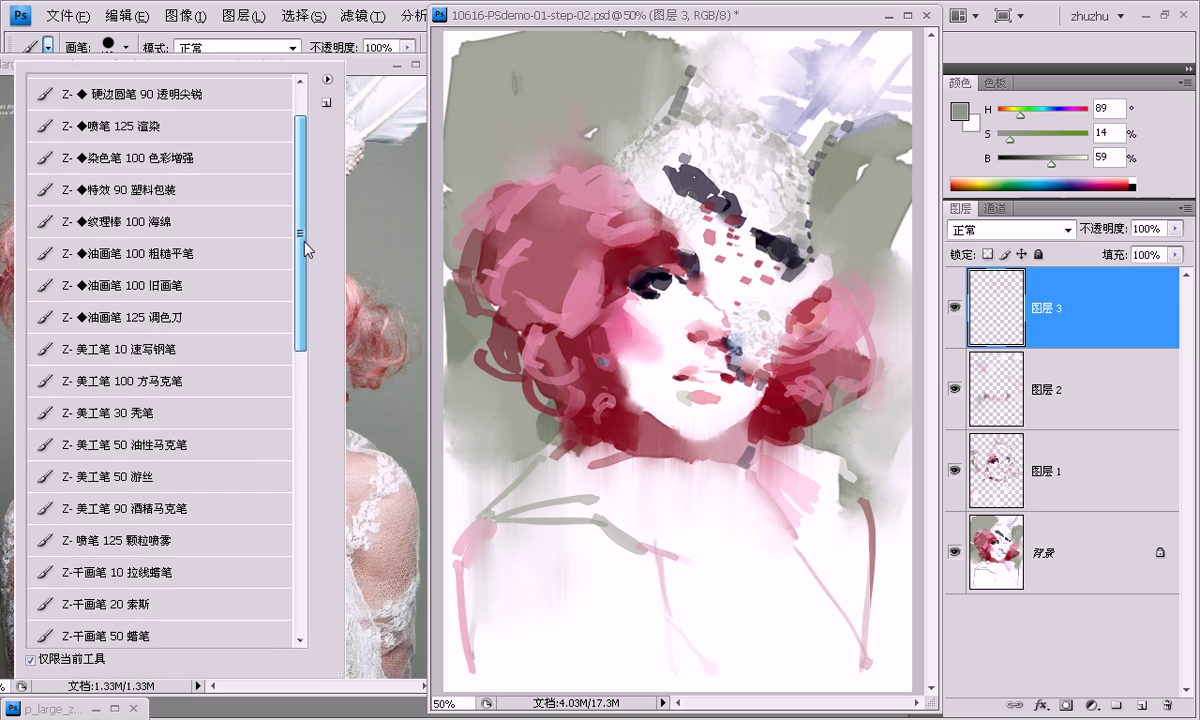
left_click(156, 218)
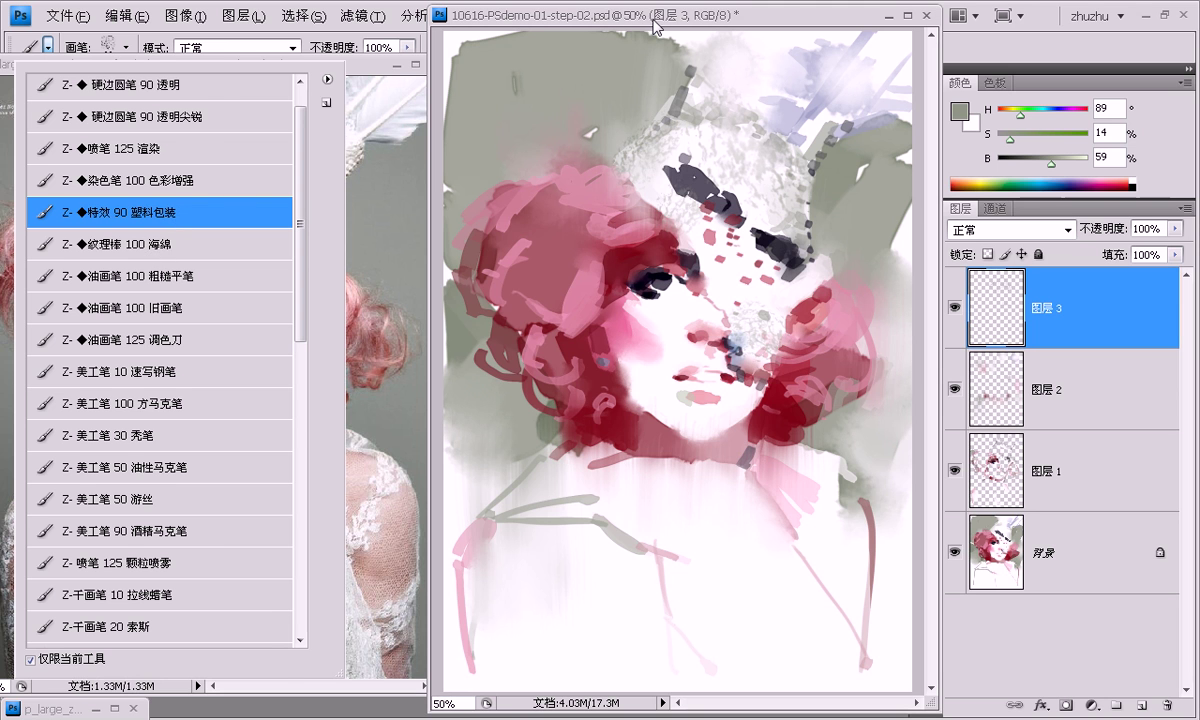
left_click(615, 27)
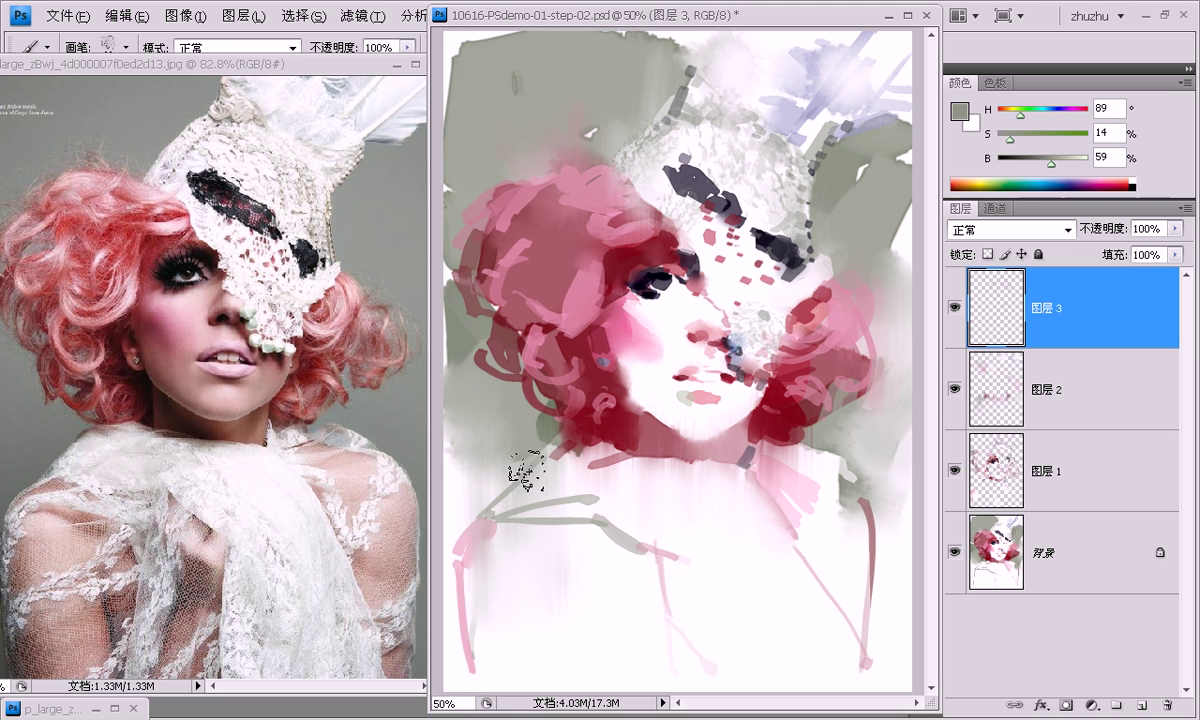
Paint muted-to-pale pink lace hatching along the shoulder and chest, sampling each tone from the canvas.
left_click(612, 456, "alt")
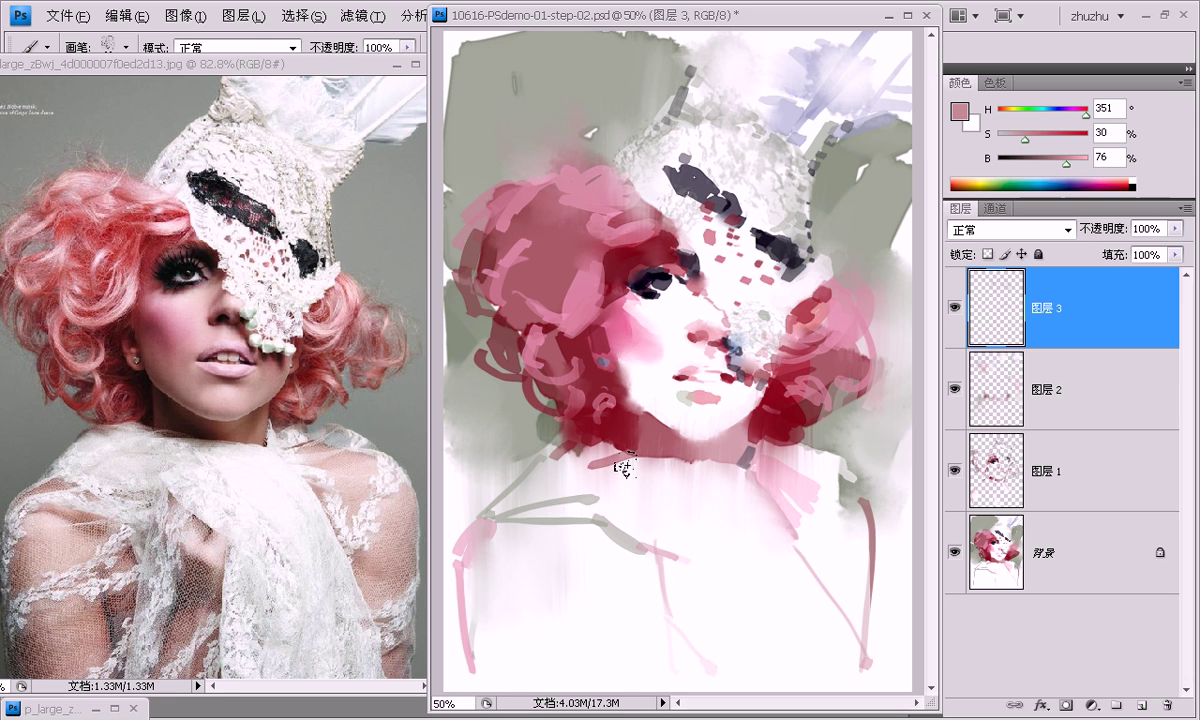
left_click_drag(495, 506, 626, 458)
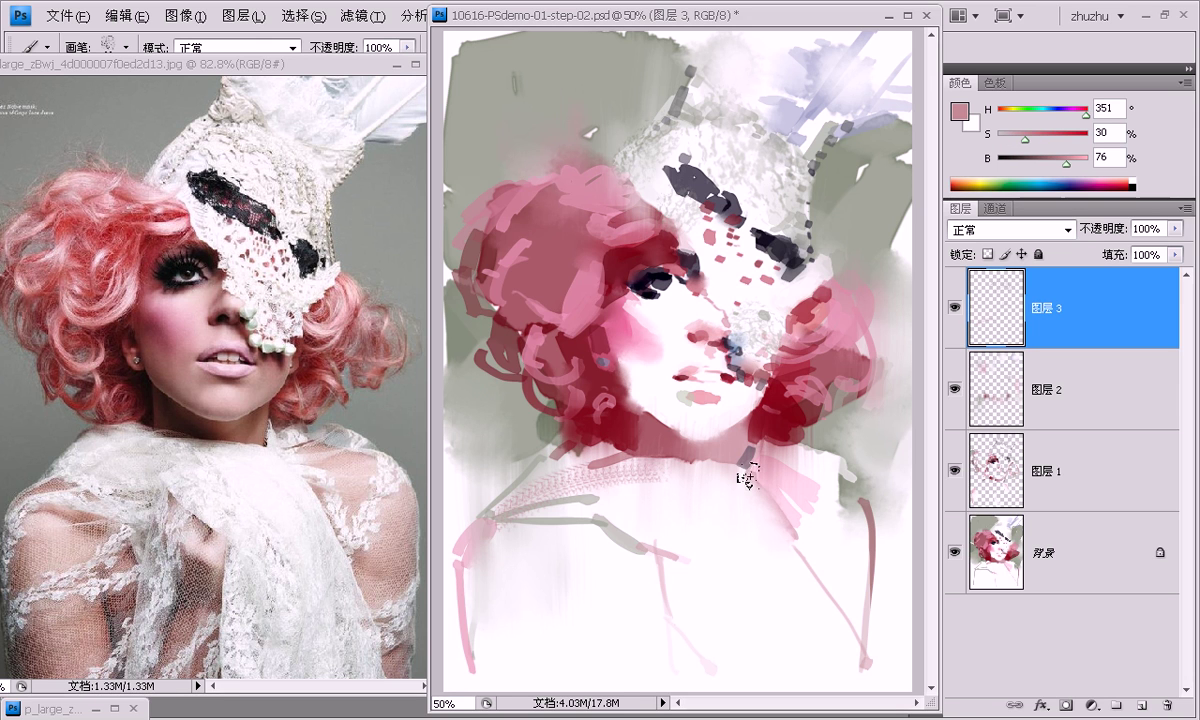
left_click(661, 549, "alt")
left_click_drag(585, 512, 700, 562)
left_click(686, 571, "alt")
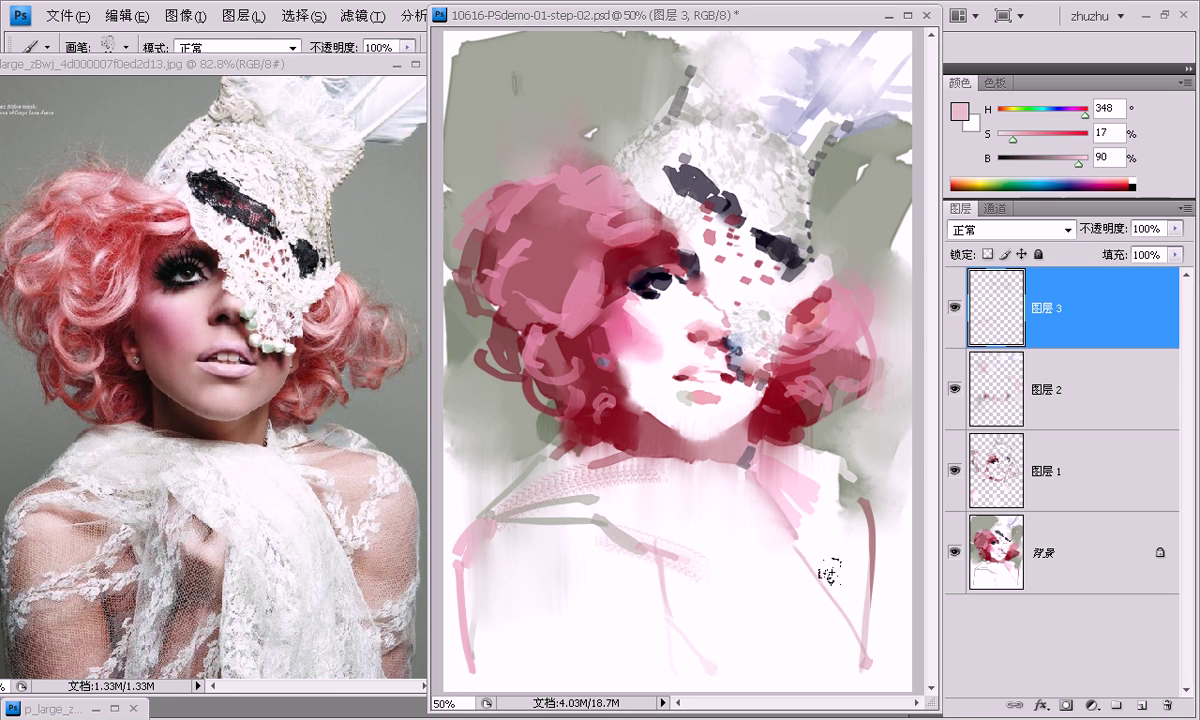
left_click_drag(745, 495, 800, 605)
Sample several pinks, whites and greys, ending on the mask's dark purple-grey (H 260, S 27, B 22).
left_click(795, 505, "alt")
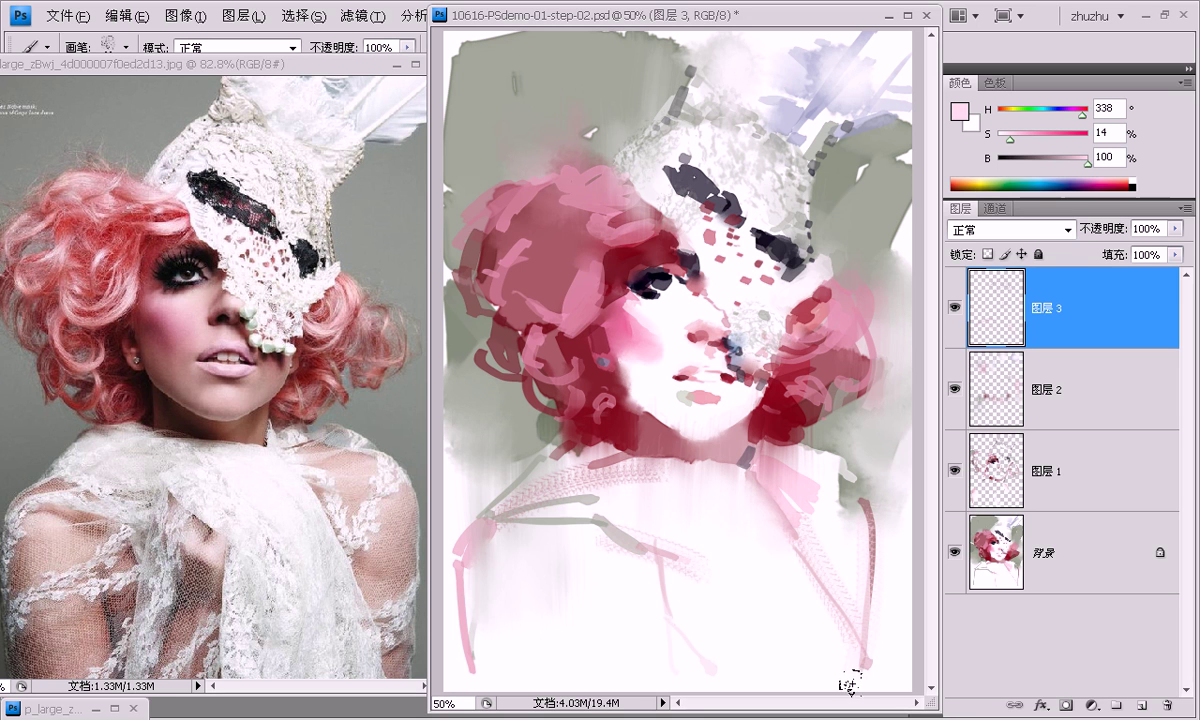
left_click(476, 541, "alt")
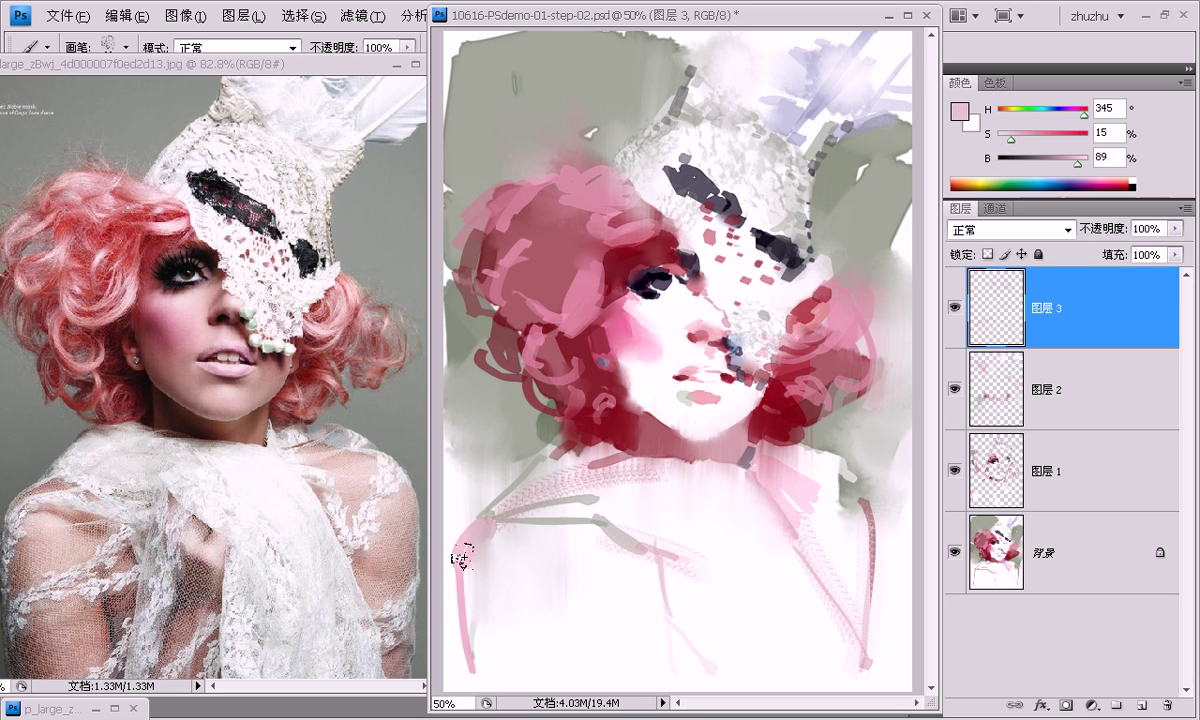
left_click(488, 510, "alt")
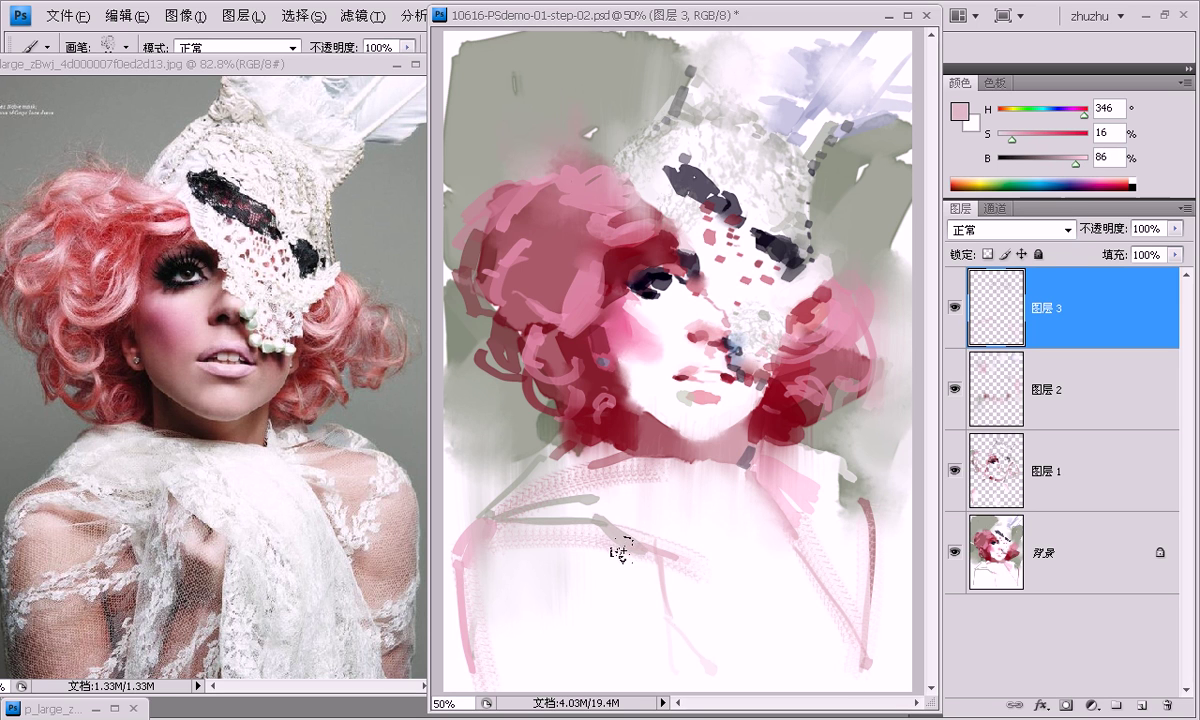
left_click(662, 436, "alt")
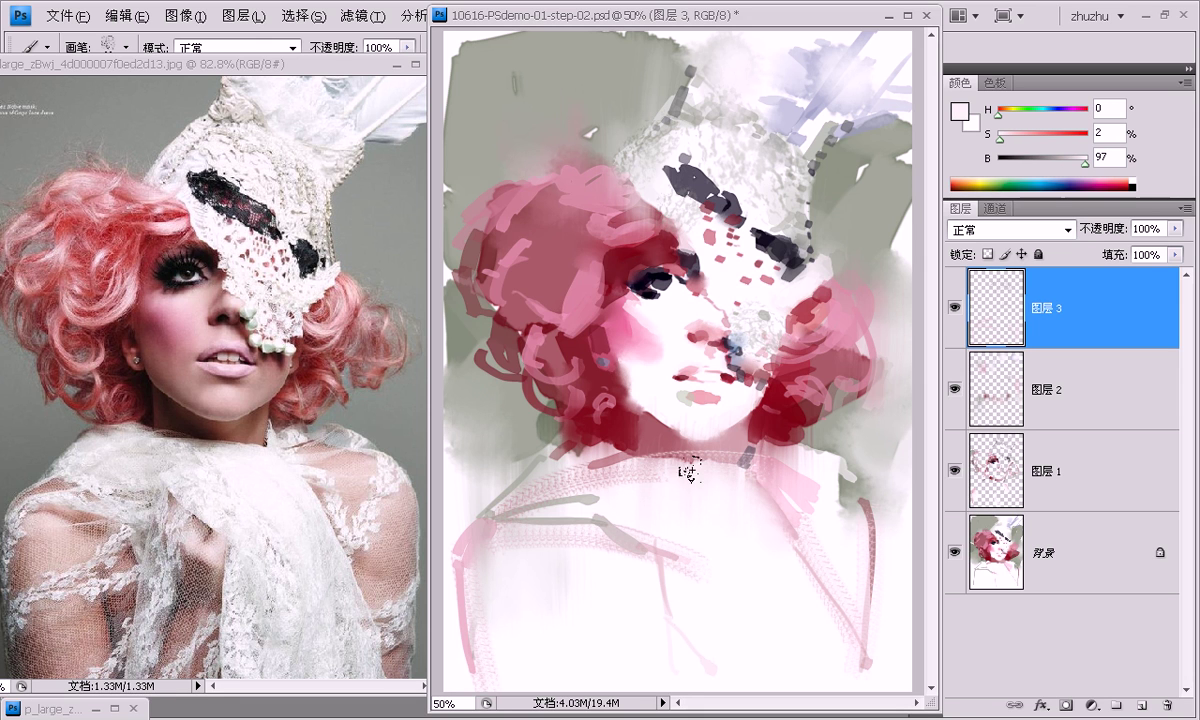
left_click(781, 459, "alt")
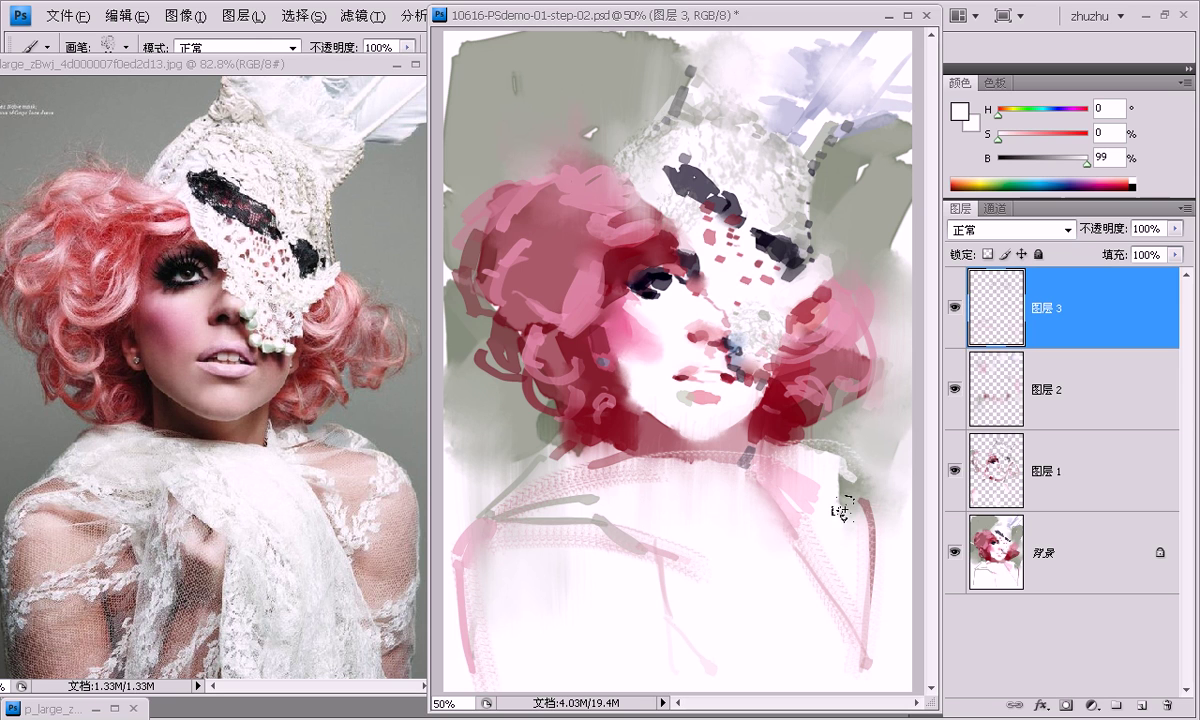
left_click(518, 440, "alt")
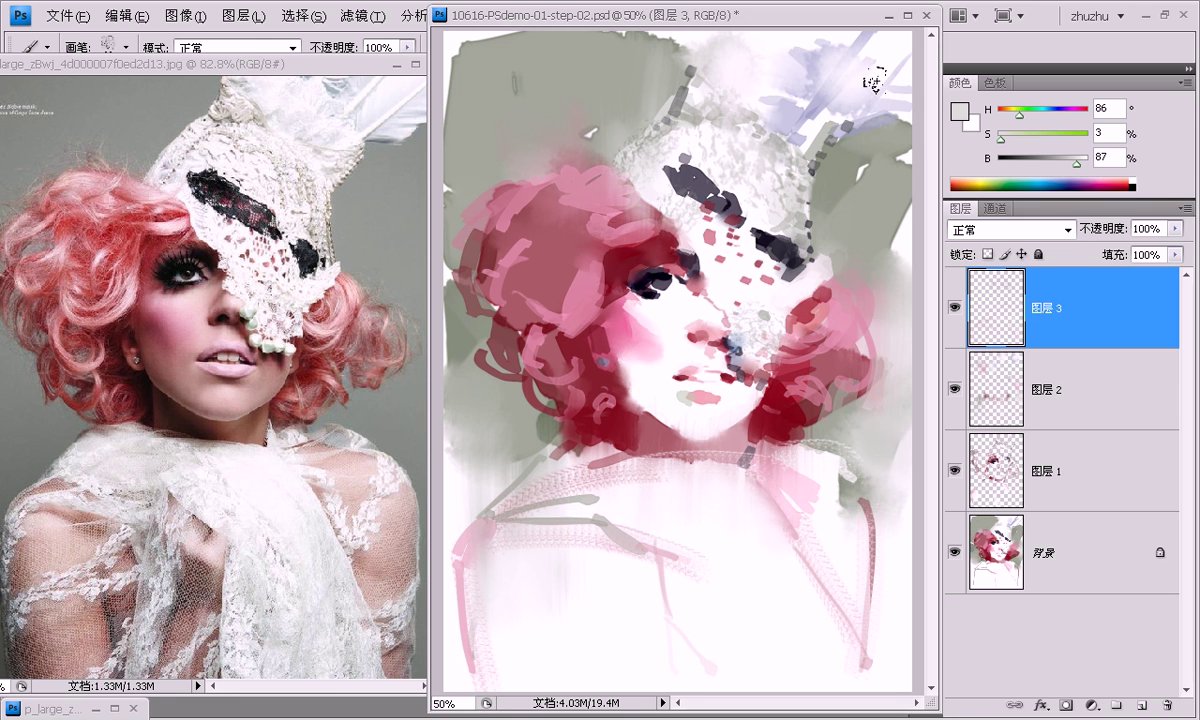
left_click(845, 80, "alt")
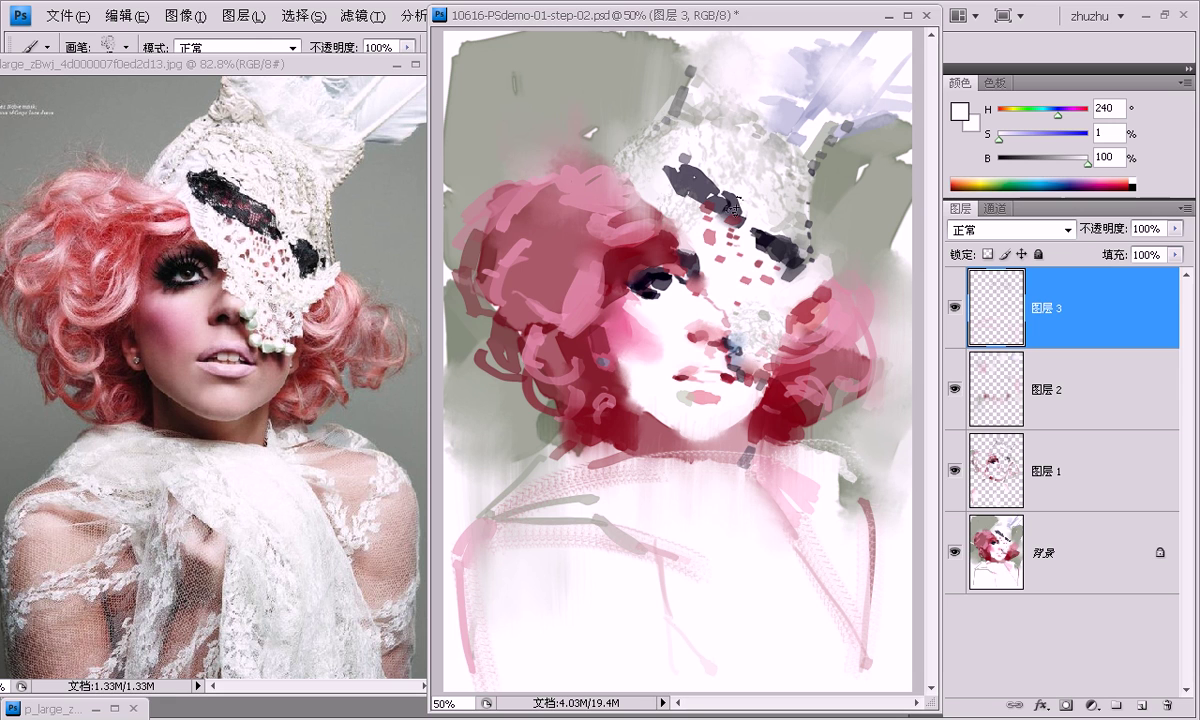
left_click(793, 242, "alt")
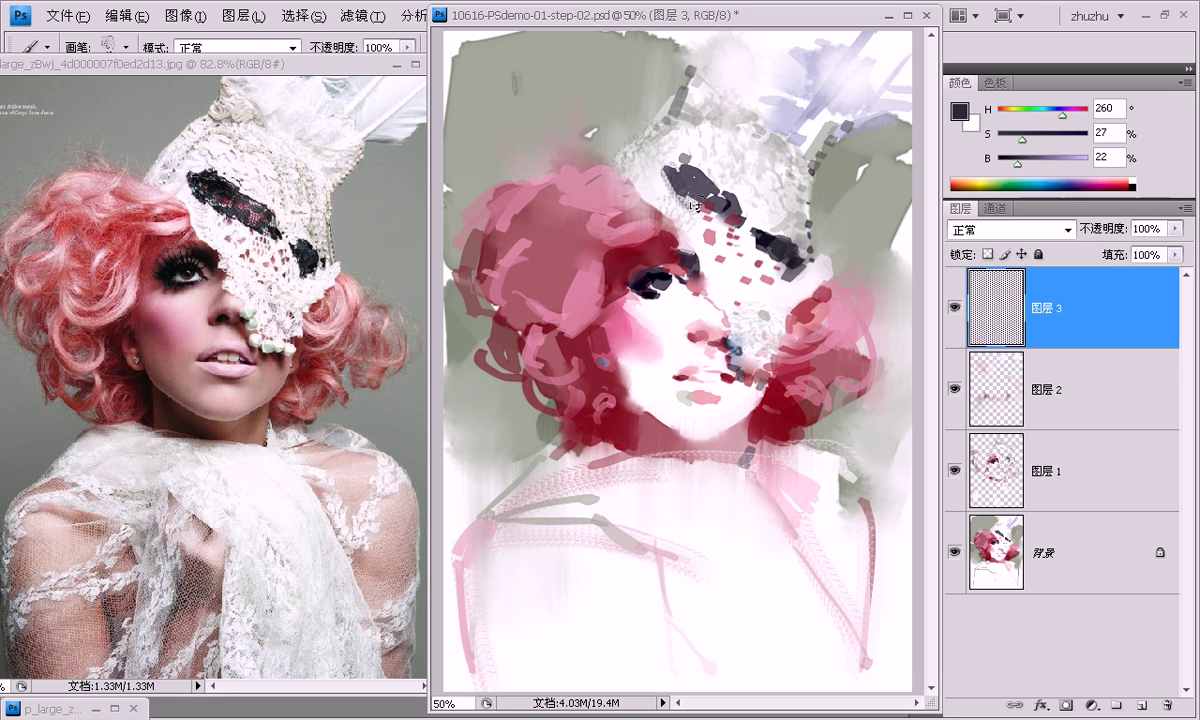
Darken the colour to near-black purple, hatch over the eye mask, then lightly erase the left side.
left_click_drag(1016, 163, 1002, 163)
left_click_drag(675, 165, 707, 195)
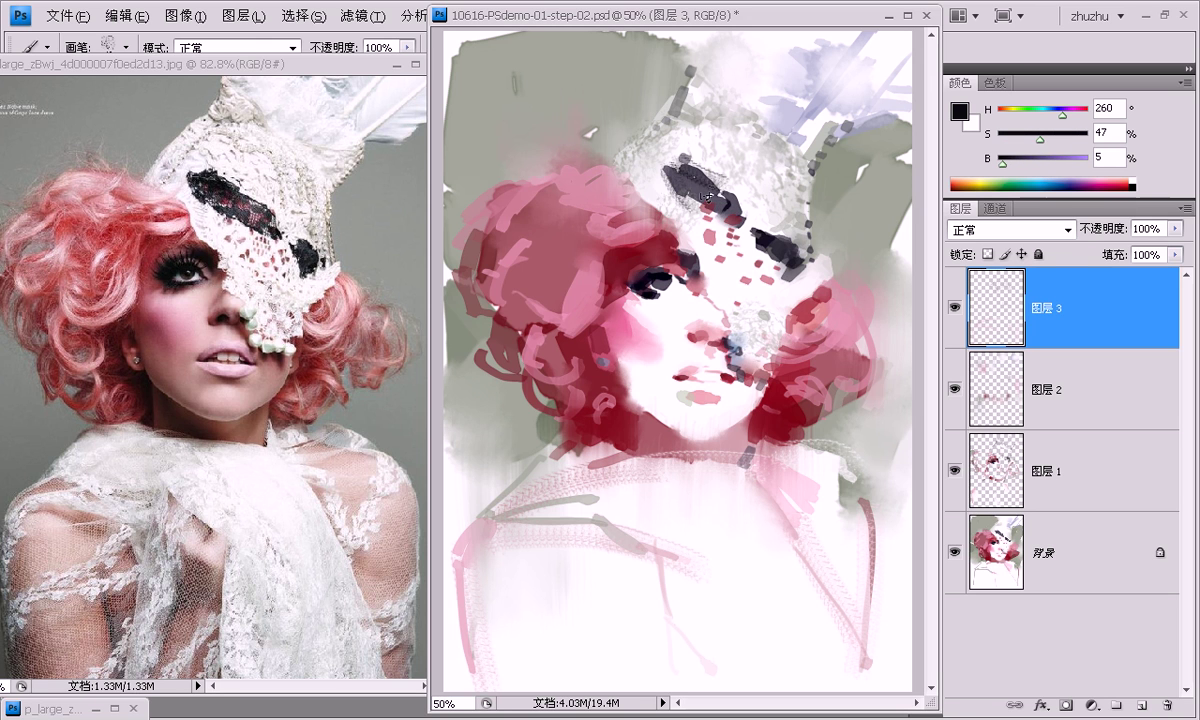
mouse_move(640, 155)
left_mouse_down()
mouse_move(670, 190)
mouse_move(650, 195)
left_mouse_up()
left_click_drag(733, 215, 680, 192)
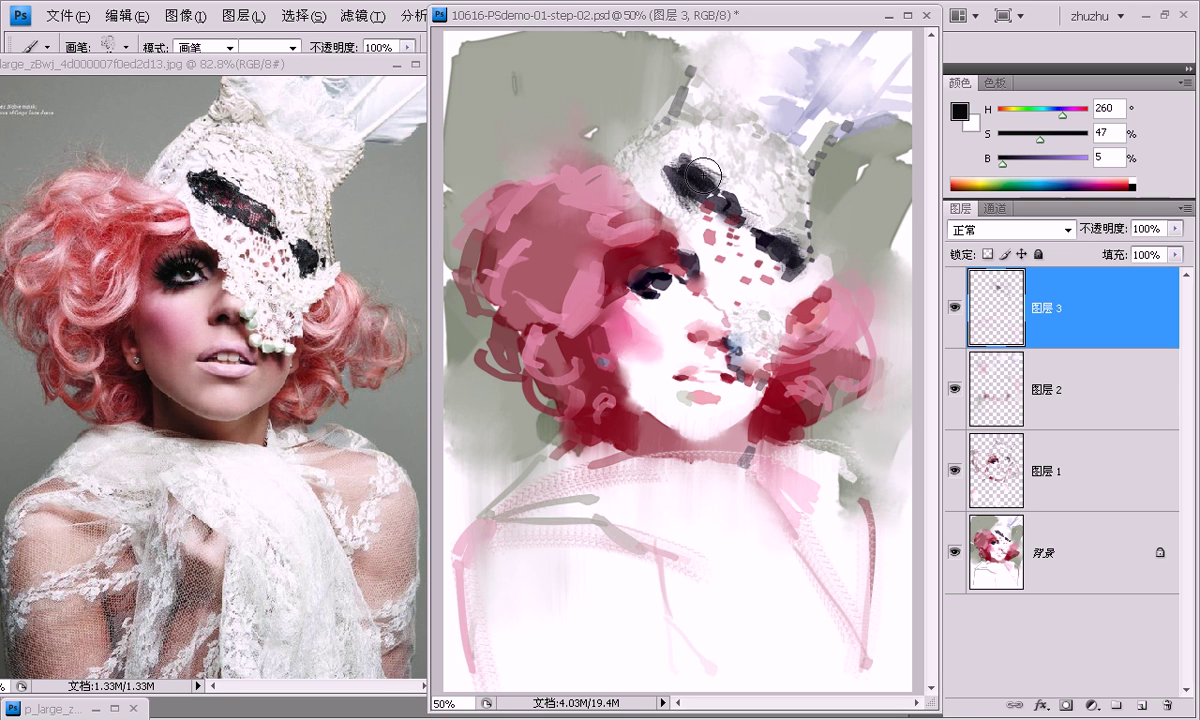
key("e")
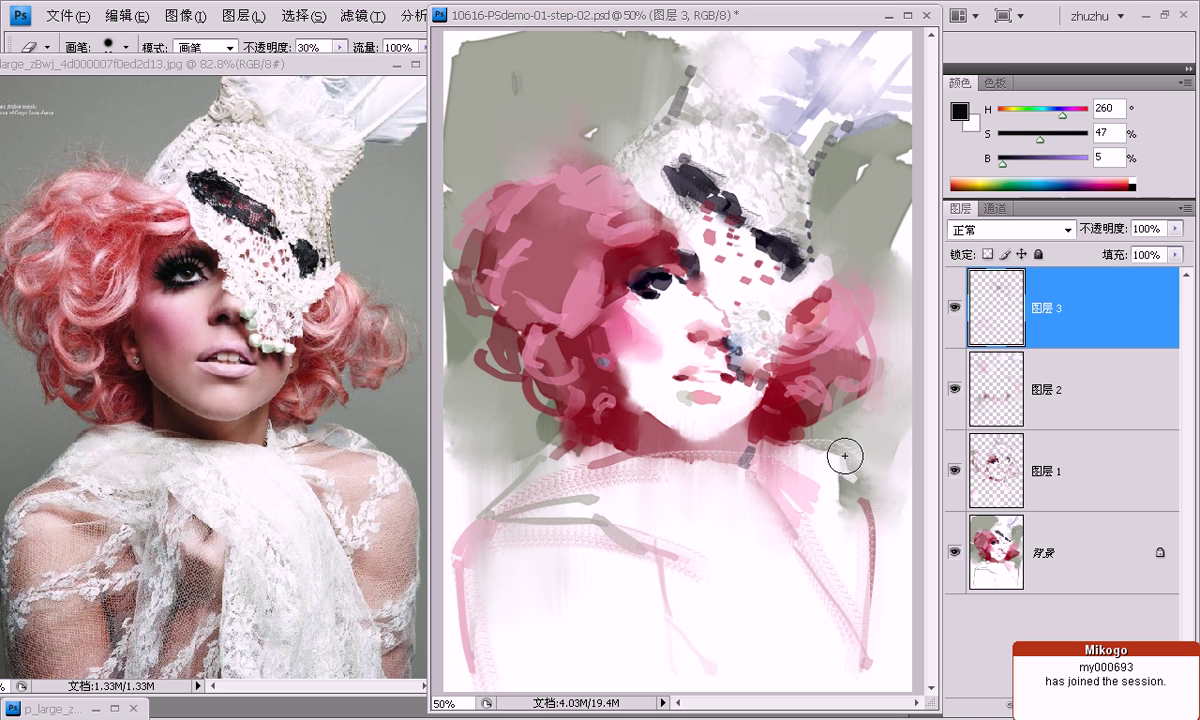
left_click_drag(477, 545, 455, 655)
Switch back to the Brush and select the dirty oil-paint brush preset.
key("b")
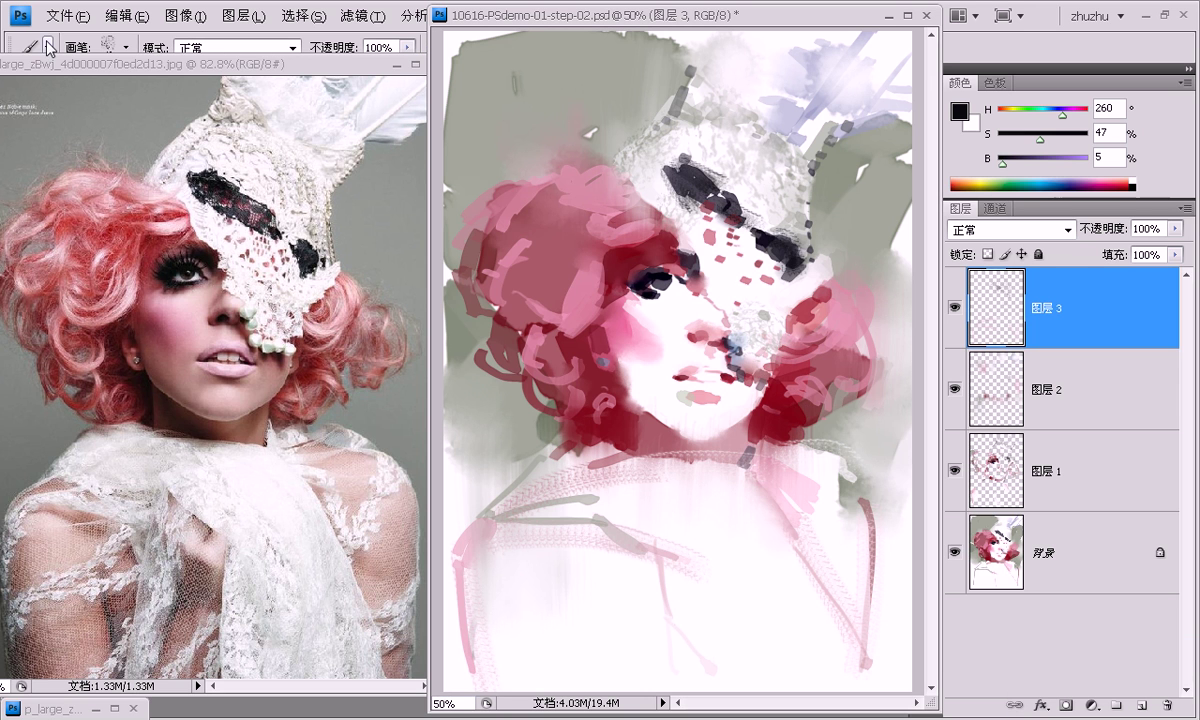
left_click(47, 46)
left_click_drag(302, 300, 311, 634)
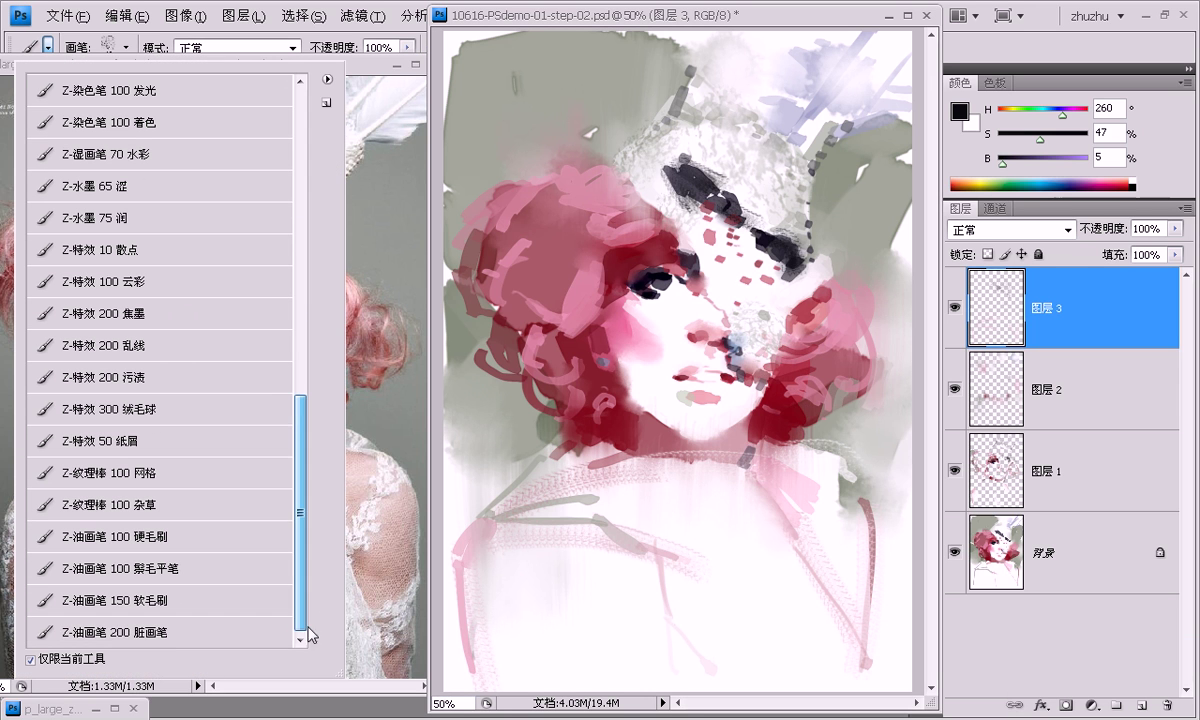
left_click(170, 632)
left_click(640, 16)
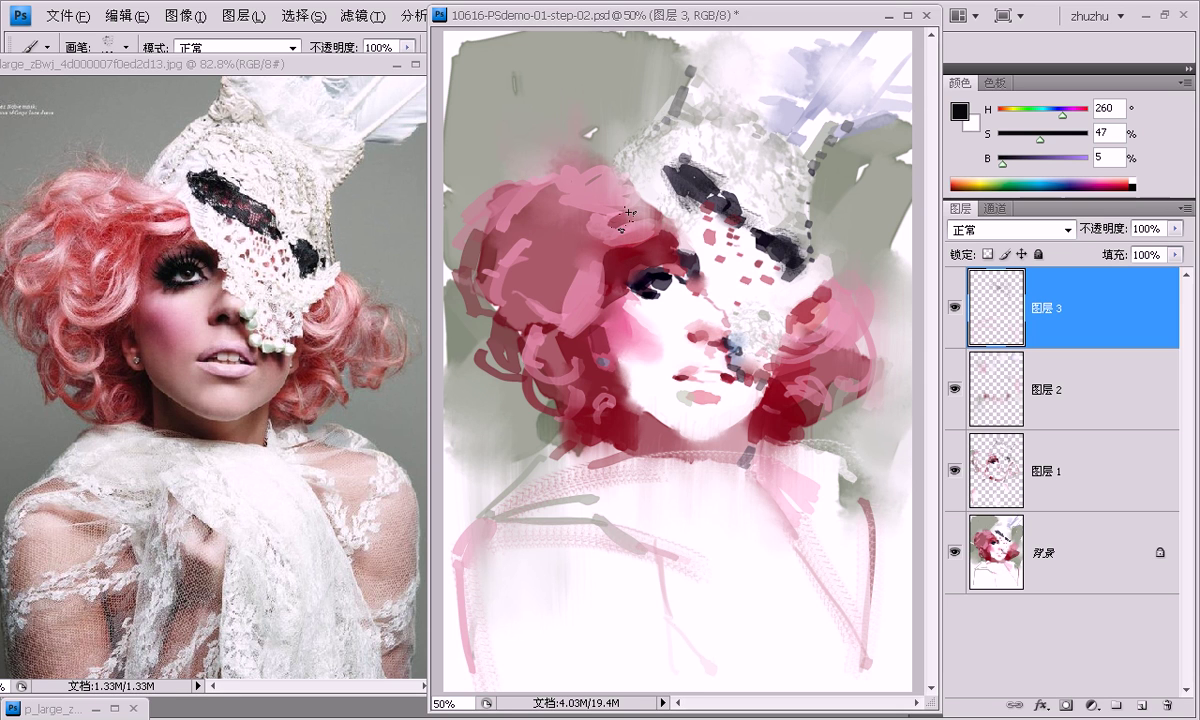
Paint pink, dark red and light pink strokes at the hair top, undoing the red marks beside the eye.
left_click(598, 283, "alt")
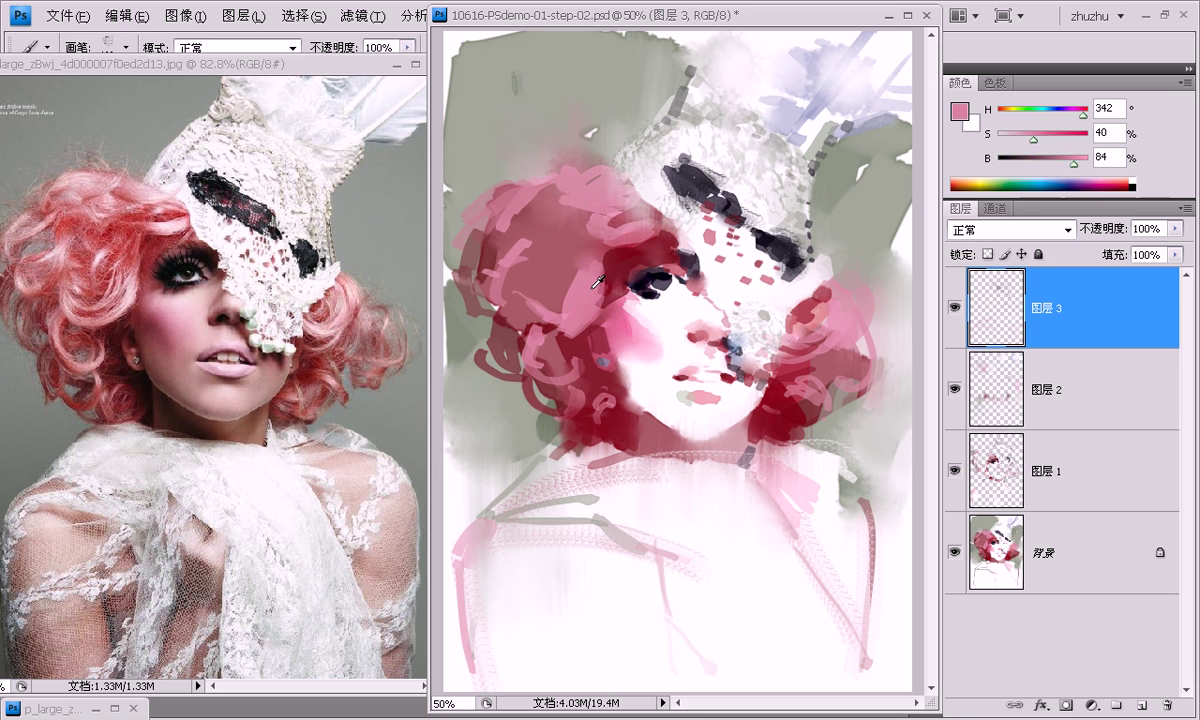
left_click_drag(598, 283, 524, 290)
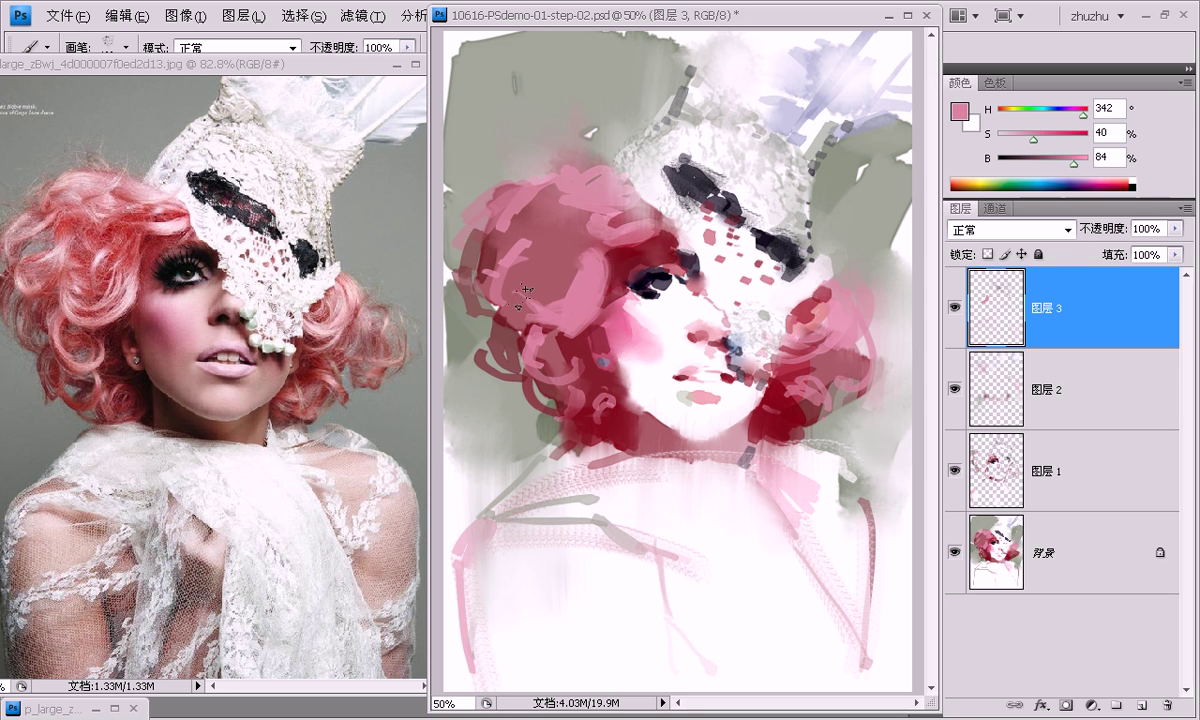
left_click(629, 251, "alt")
left_click_drag(634, 208, 630, 232)
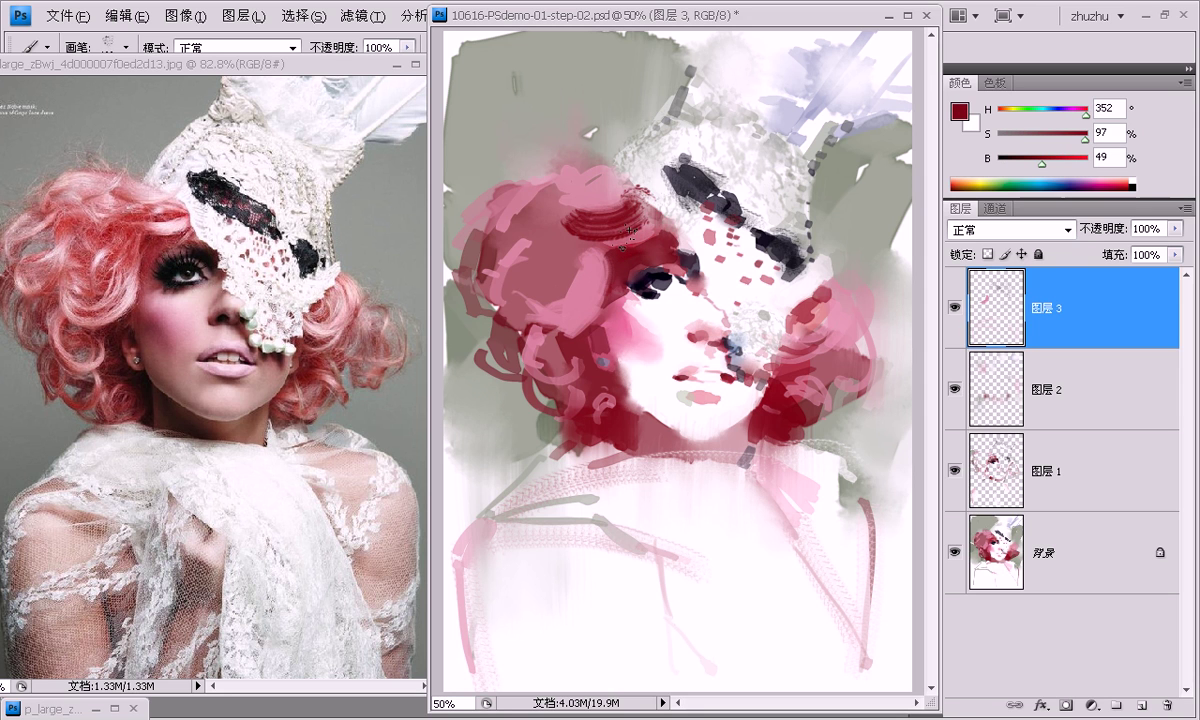
left_click(578, 184, "alt")
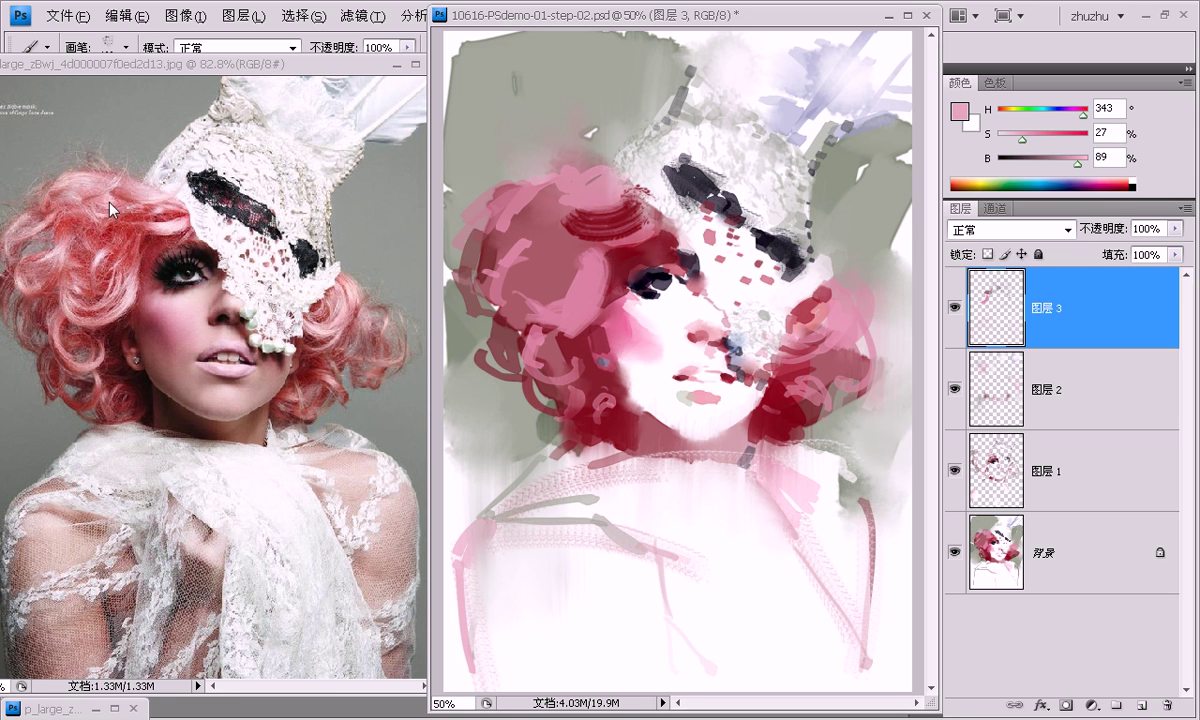
left_click_drag(530, 162, 566, 181)
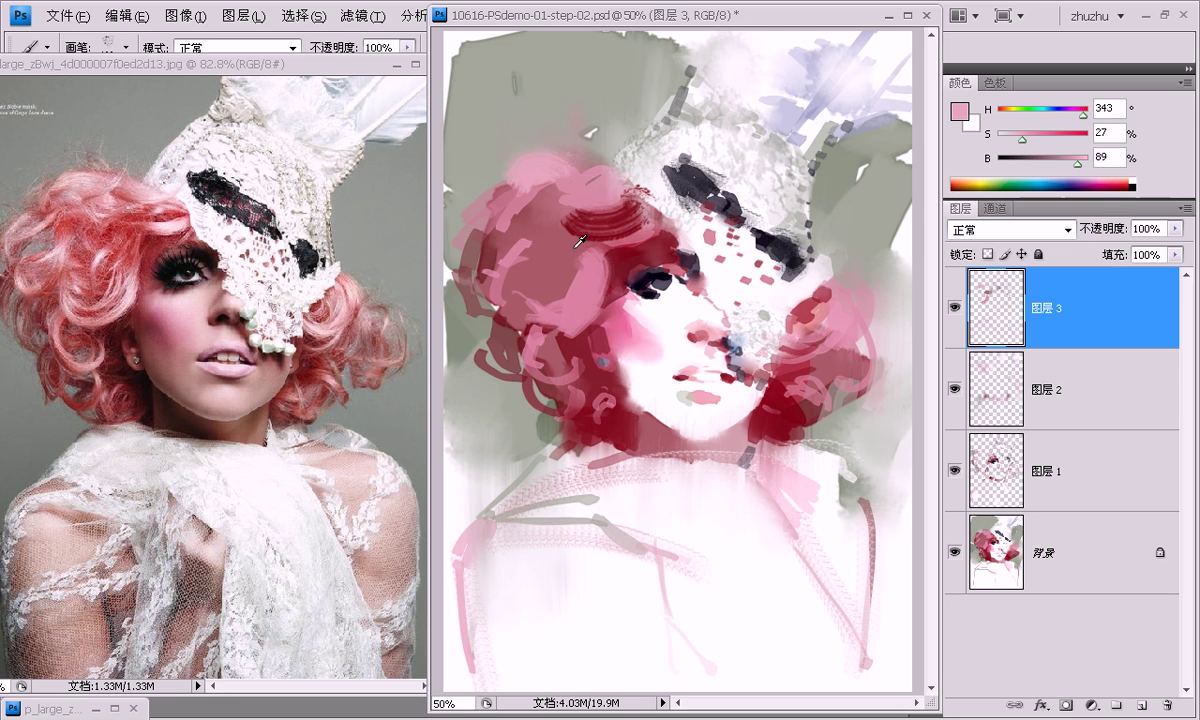
left_click(556, 220, "alt")
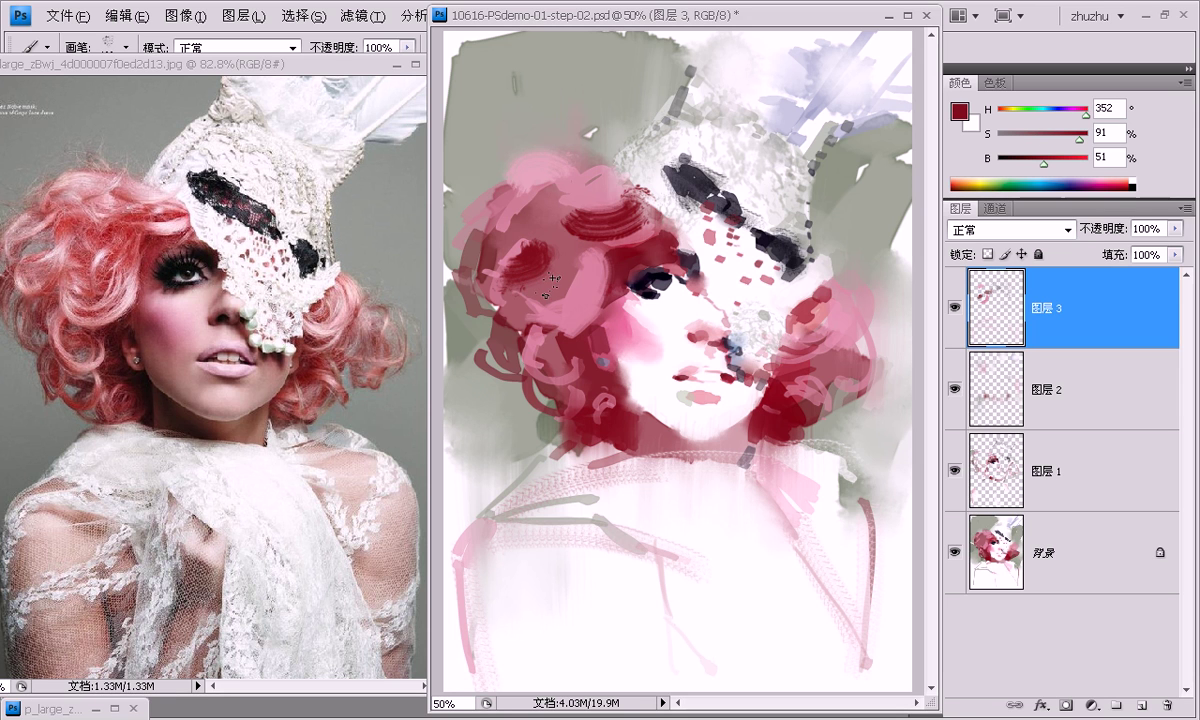
key("ctrl+z")
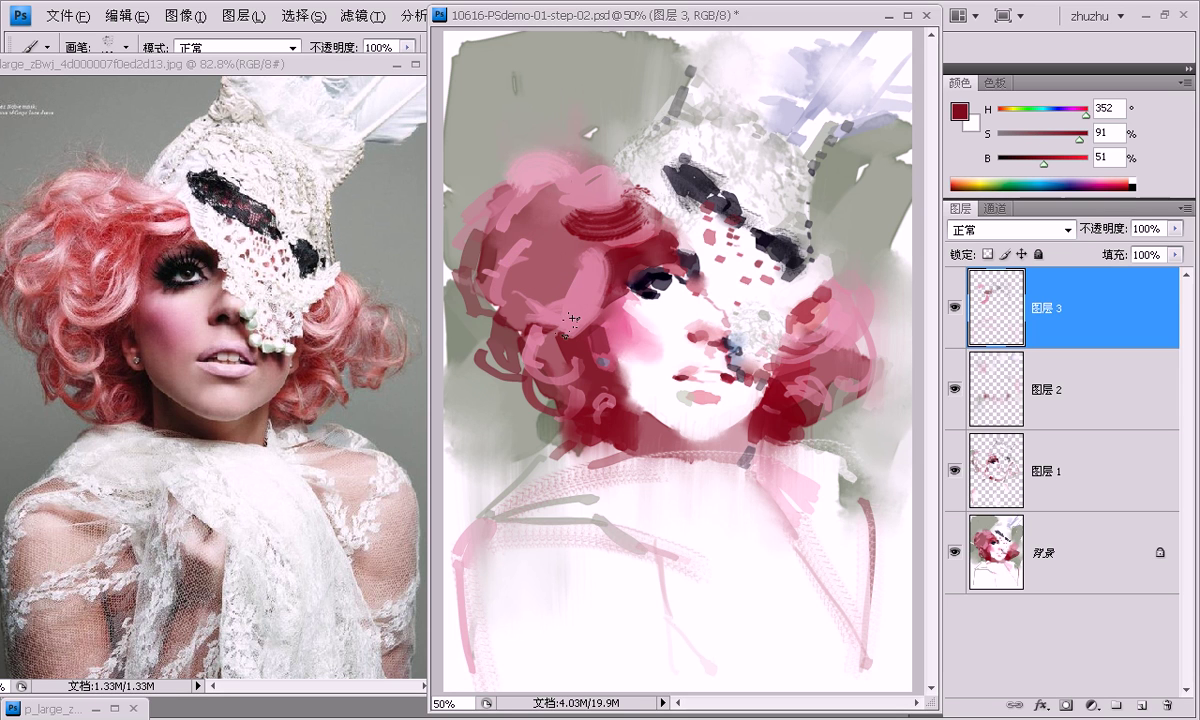
Add a dark red curl left of the face and red and pink curls on the right-side hair.
left_click(549, 320, "alt")
left_click(549, 357, "alt")
left_click_drag(559, 335, 553, 361)
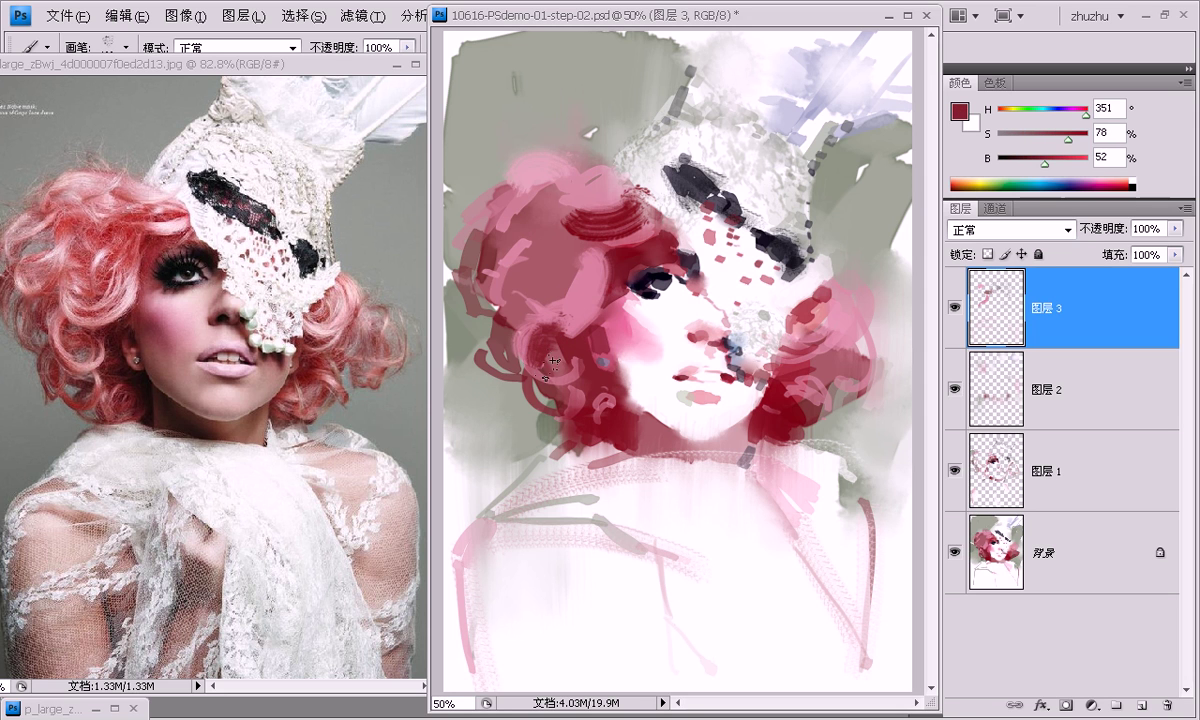
left_click(810, 305, "alt")
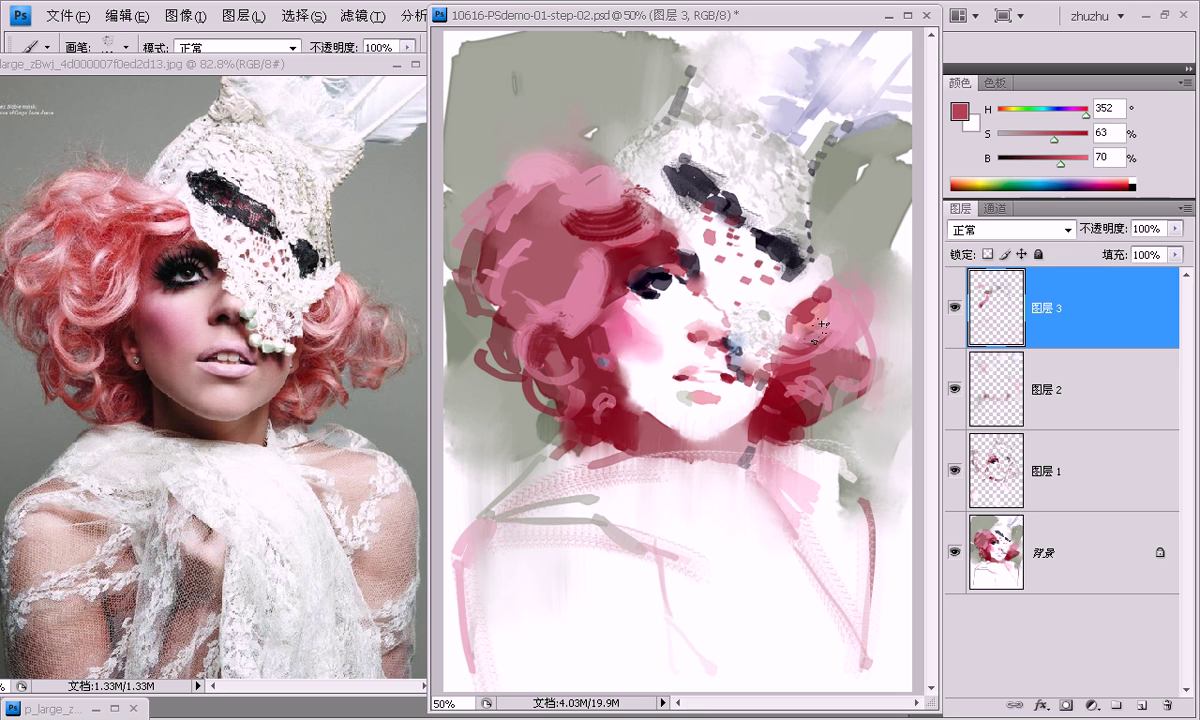
left_click(820, 318, "alt")
left_click_drag(825, 295, 806, 314)
left_click(796, 398, "alt")
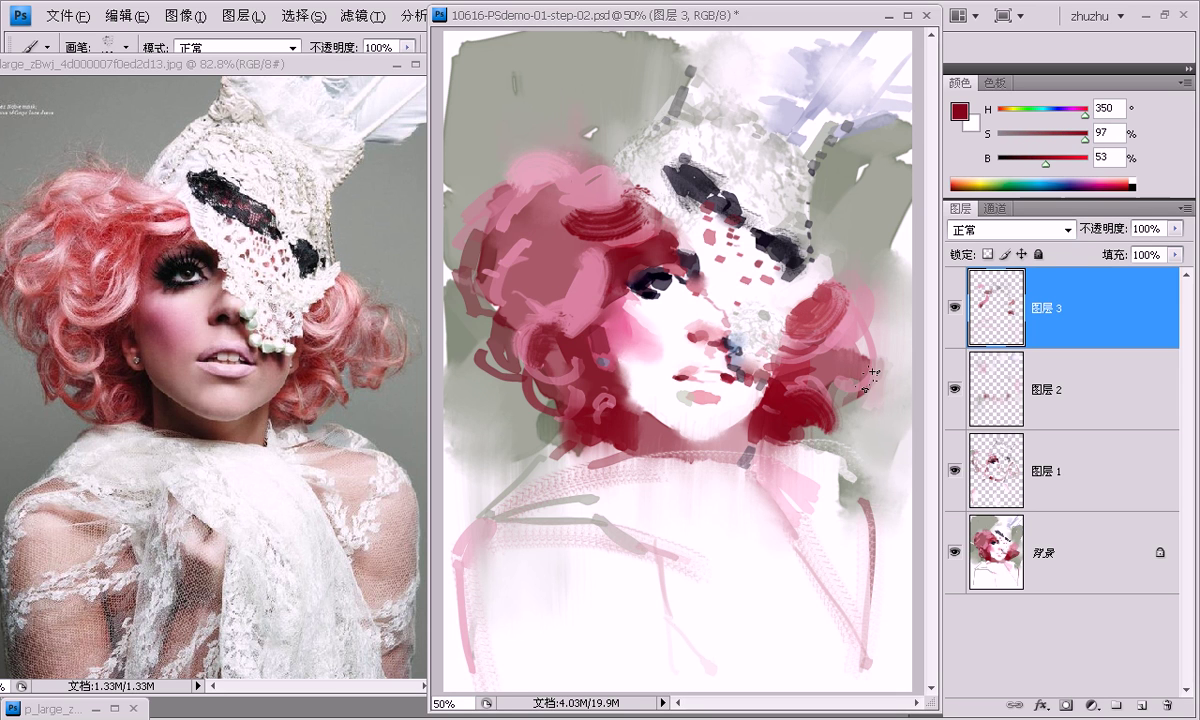
left_click(850, 344, "alt")
left_click_drag(836, 300, 800, 375)
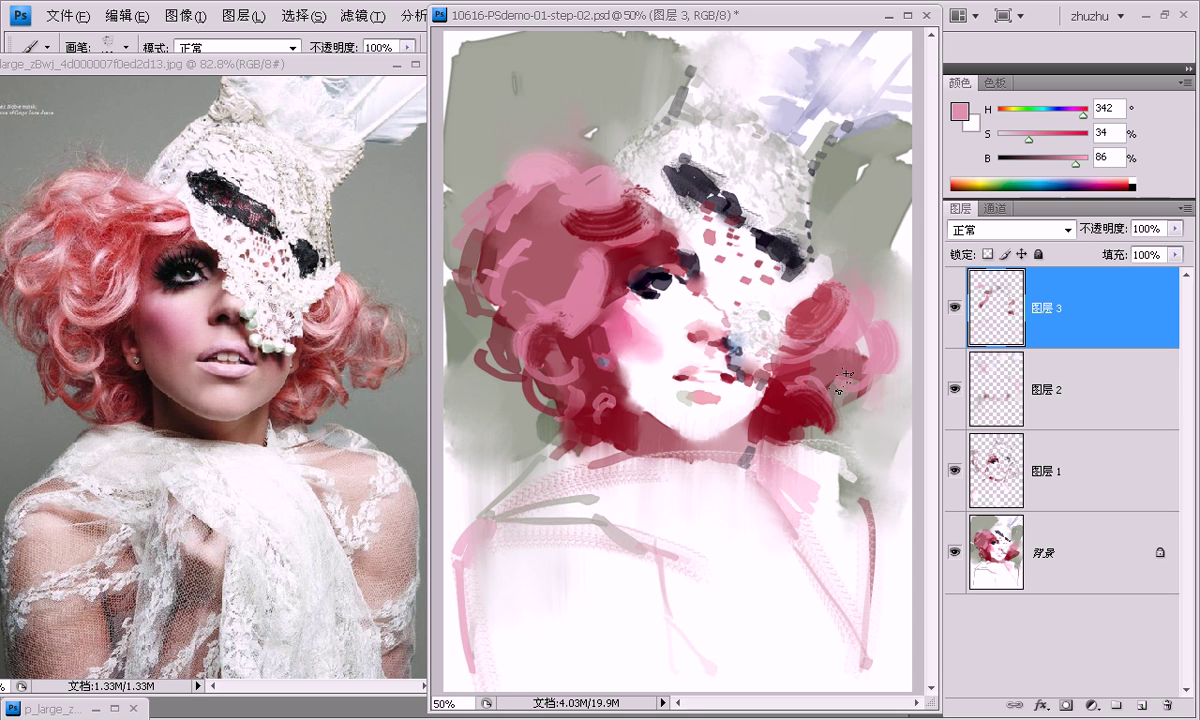
Paint dark red swirls through the left hair curl, undoing one unwanted stroke.
left_click(518, 358, "alt")
left_click_drag(500, 322, 509, 395)
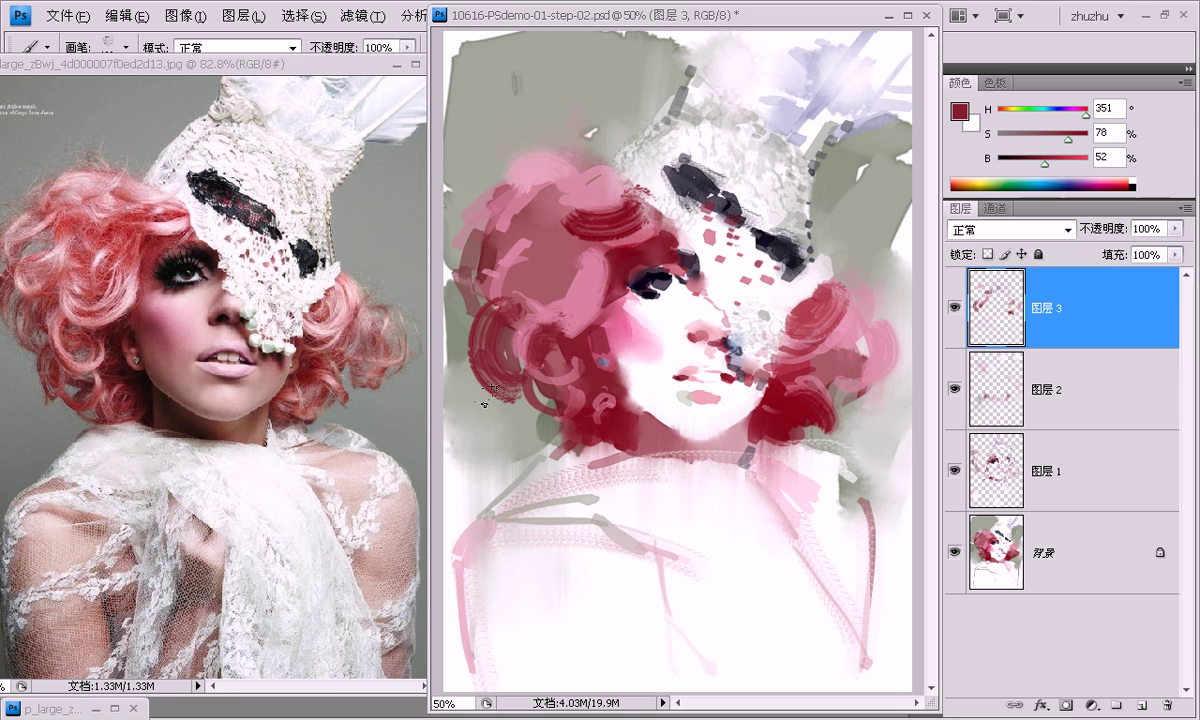
key("ctrl+z")
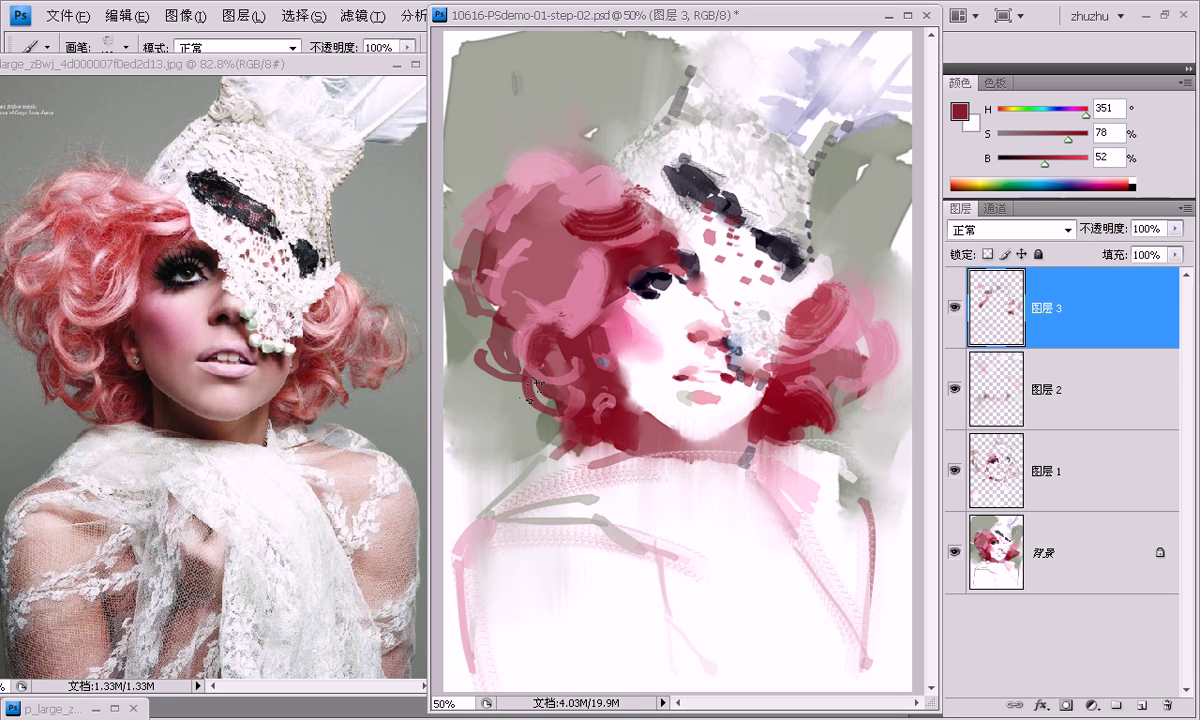
left_click_drag(548, 405, 545, 415)
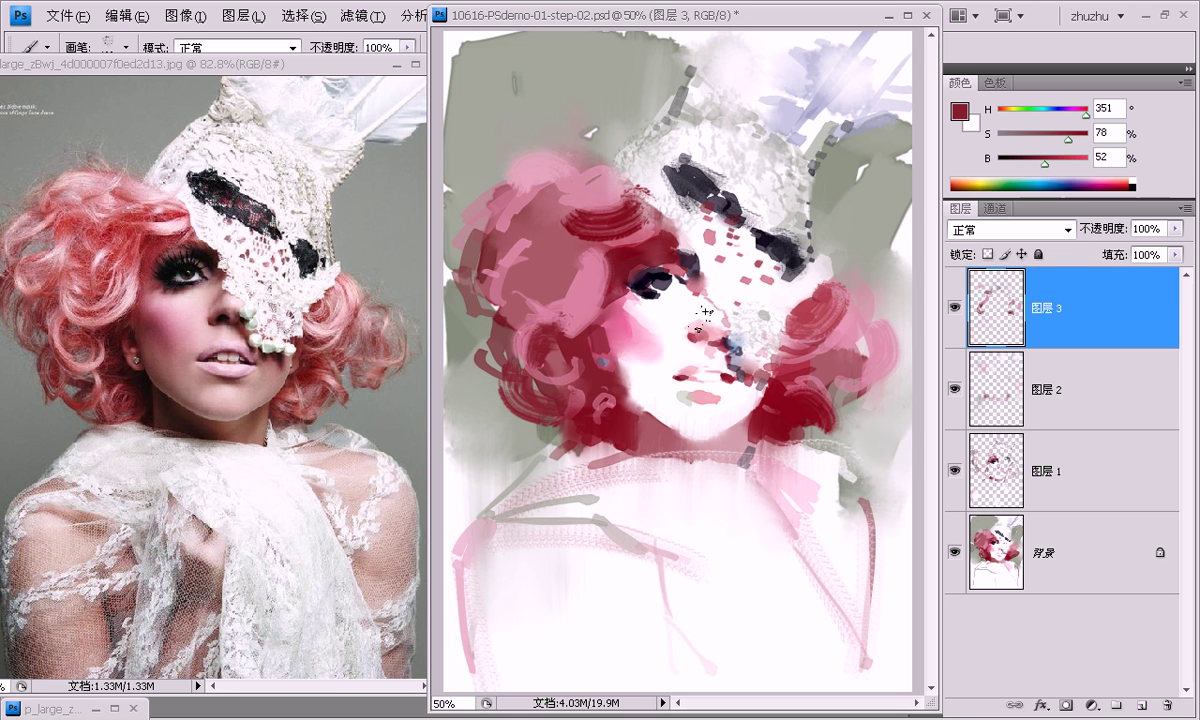
left_click(540, 196, "alt")
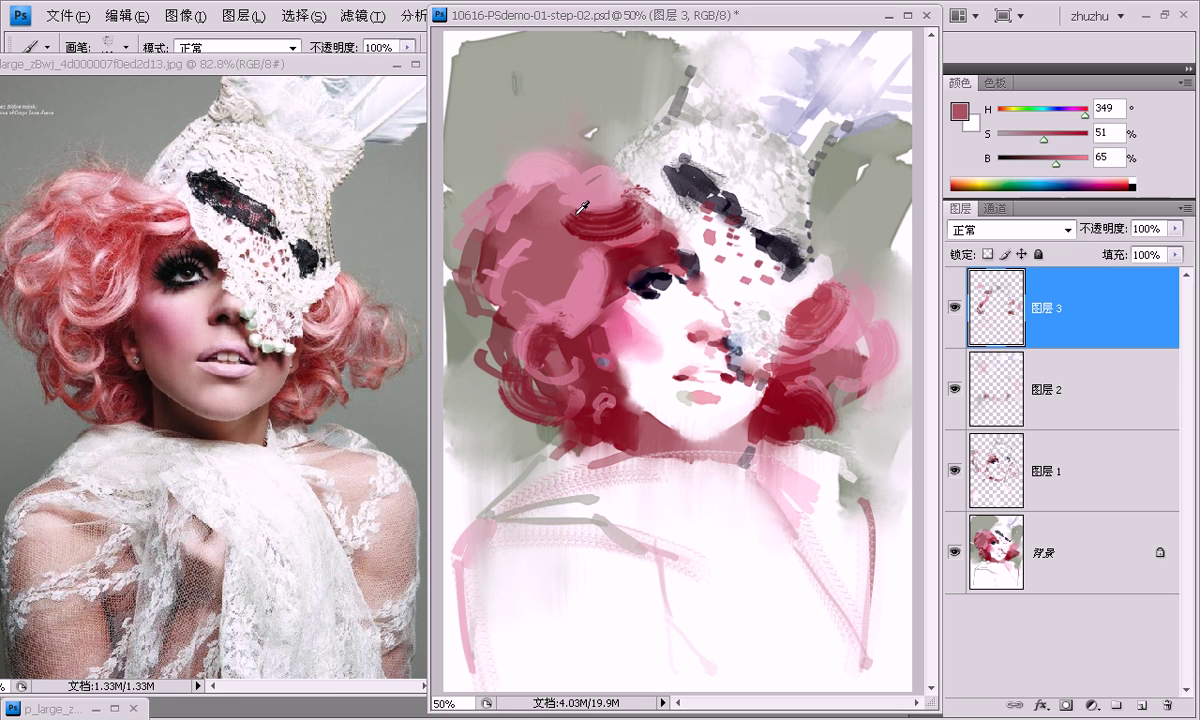
left_click(629, 238, "alt")
mouse_move(575, 248)
left_mouse_down()
mouse_move(561, 270)
mouse_move(540, 265)
mouse_move(594, 289)
left_mouse_up()
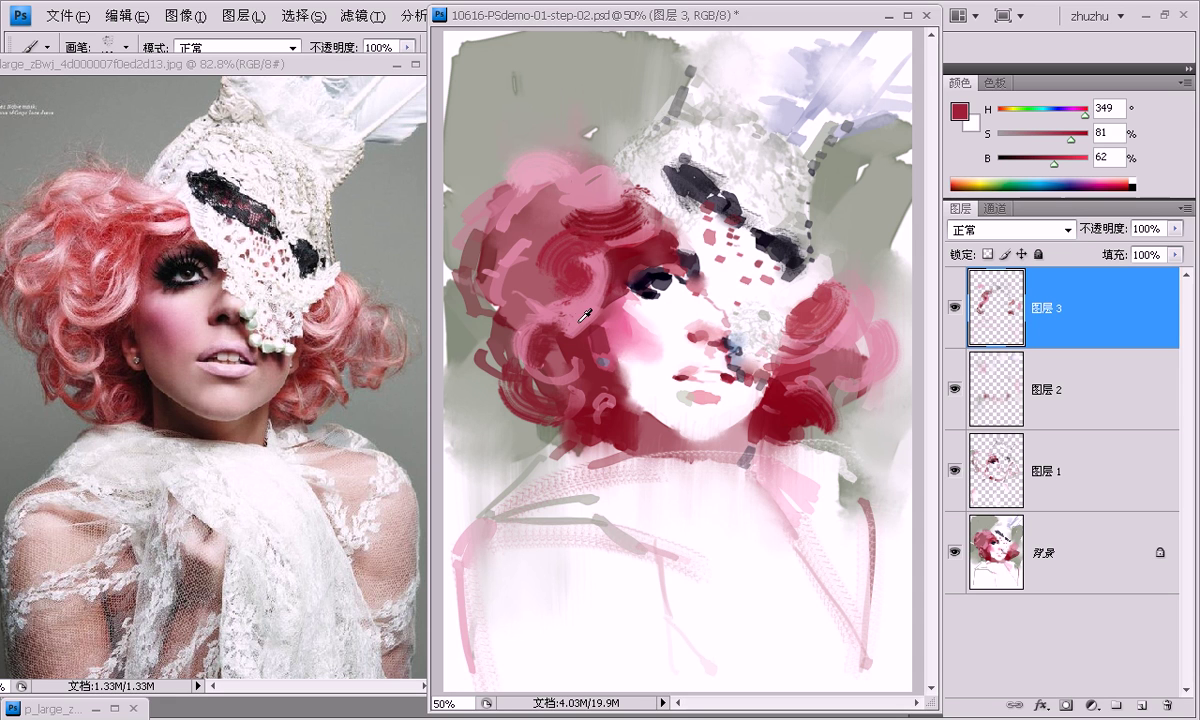
left_click(577, 314, "alt")
left_click(546, 271, "alt")
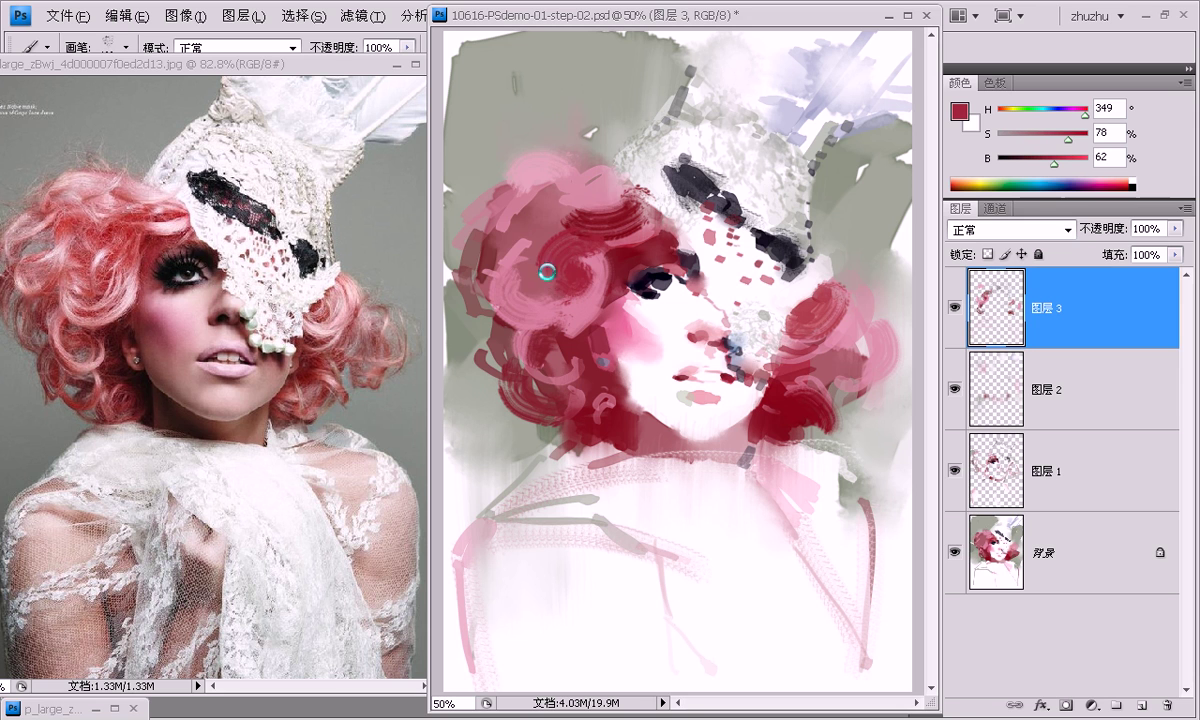
left_click_drag(553, 294, 525, 302)
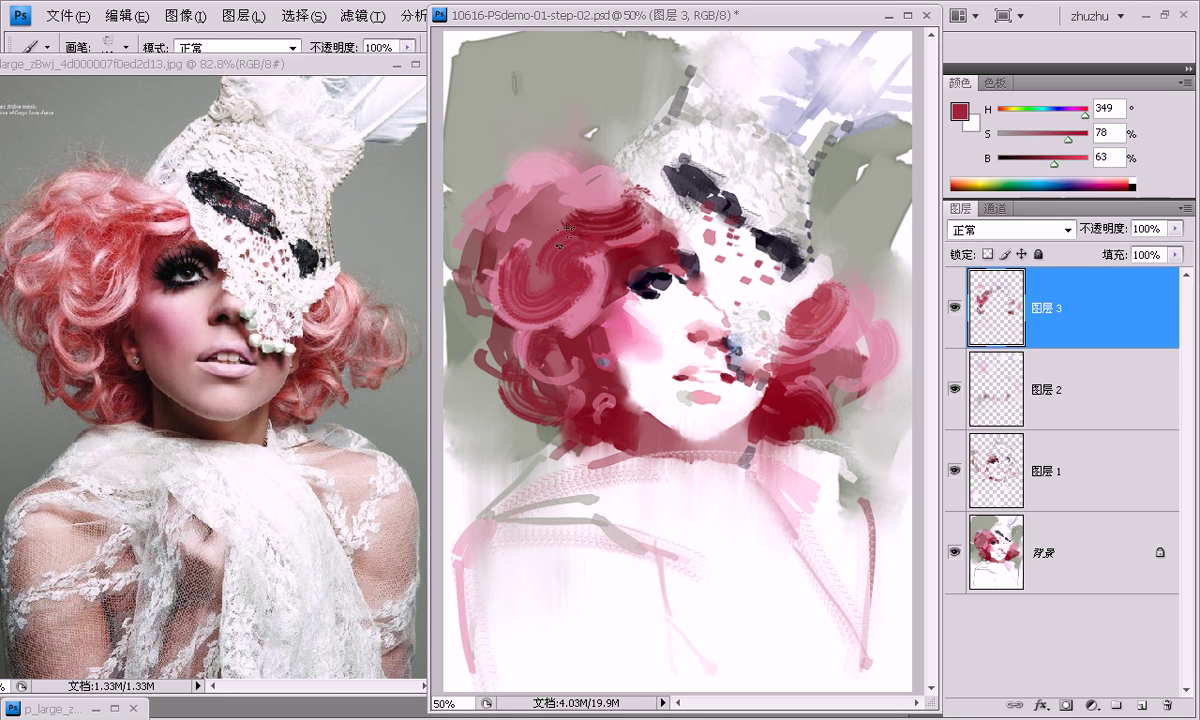
With the Eraser at 30% opacity, fade the red swirls on the left, right and top hair.
key("e")
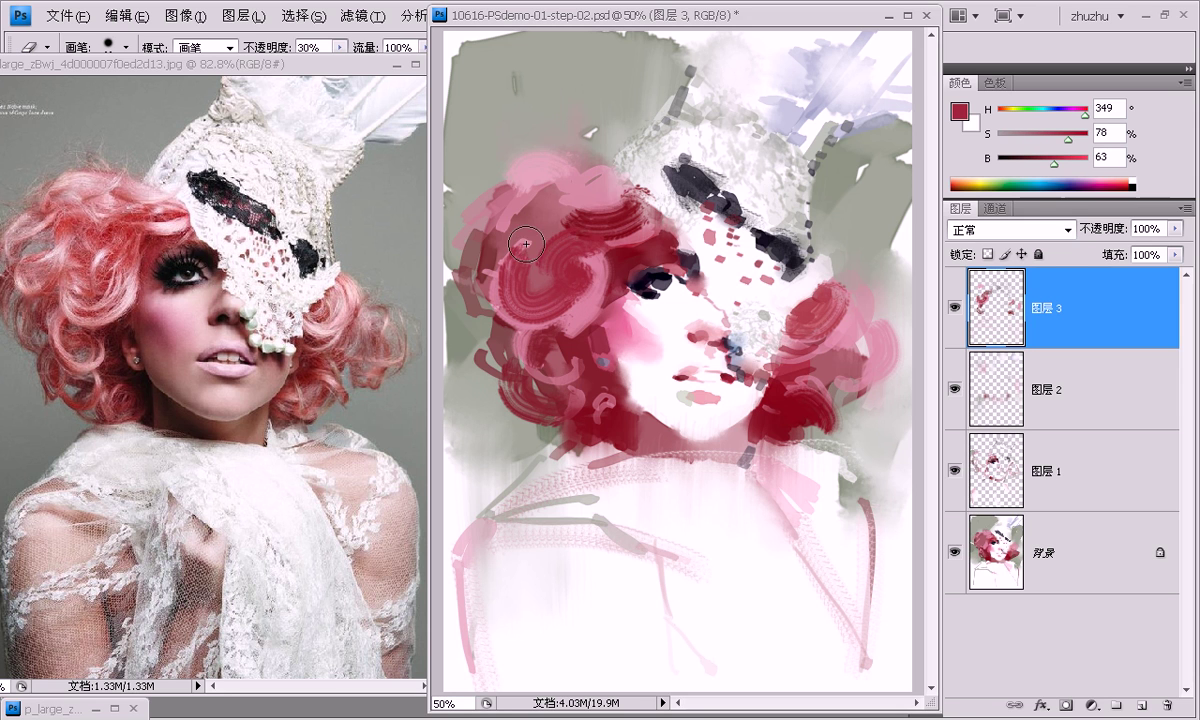
mouse_move(527, 250)
left_mouse_down()
mouse_move(556, 233)
mouse_move(497, 252)
mouse_move(573, 303)
mouse_move(493, 296)
left_mouse_up()
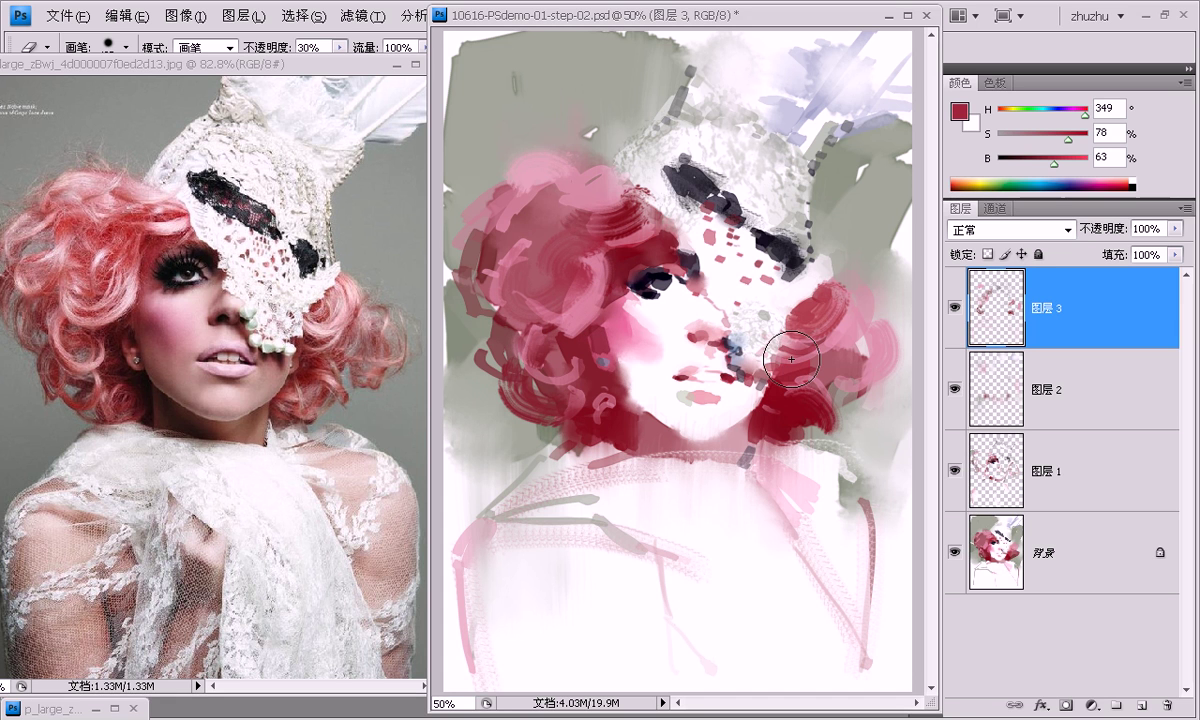
mouse_move(852, 316)
left_mouse_down()
mouse_move(852, 296)
mouse_move(868, 343)
mouse_move(815, 315)
left_mouse_up()
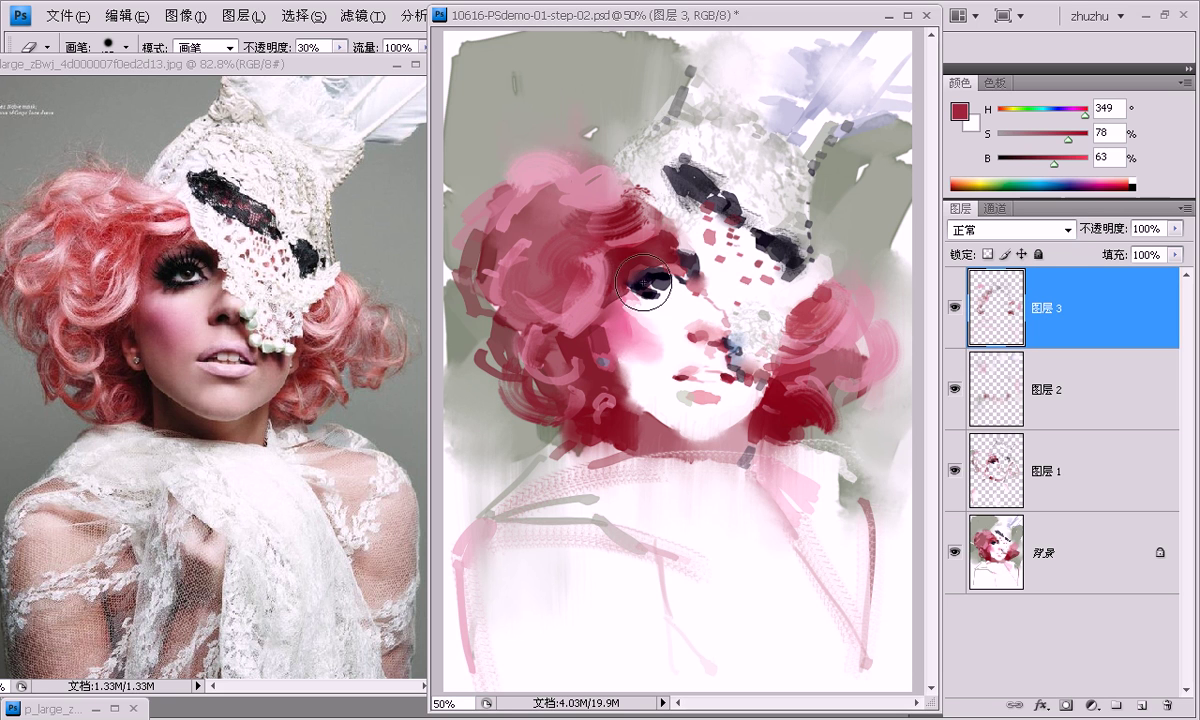
left_click_drag(637, 227, 588, 231)
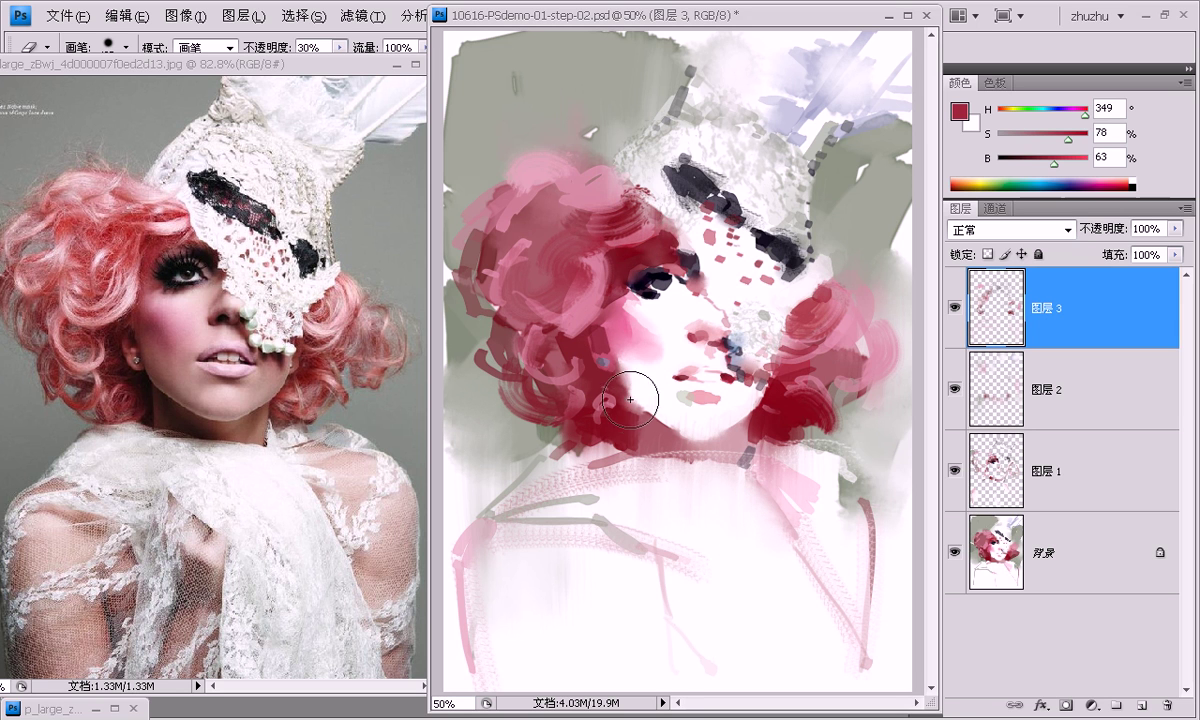
Paint pale pink strokes on the chest, undoing the two strokes across the left chest.
key("b")
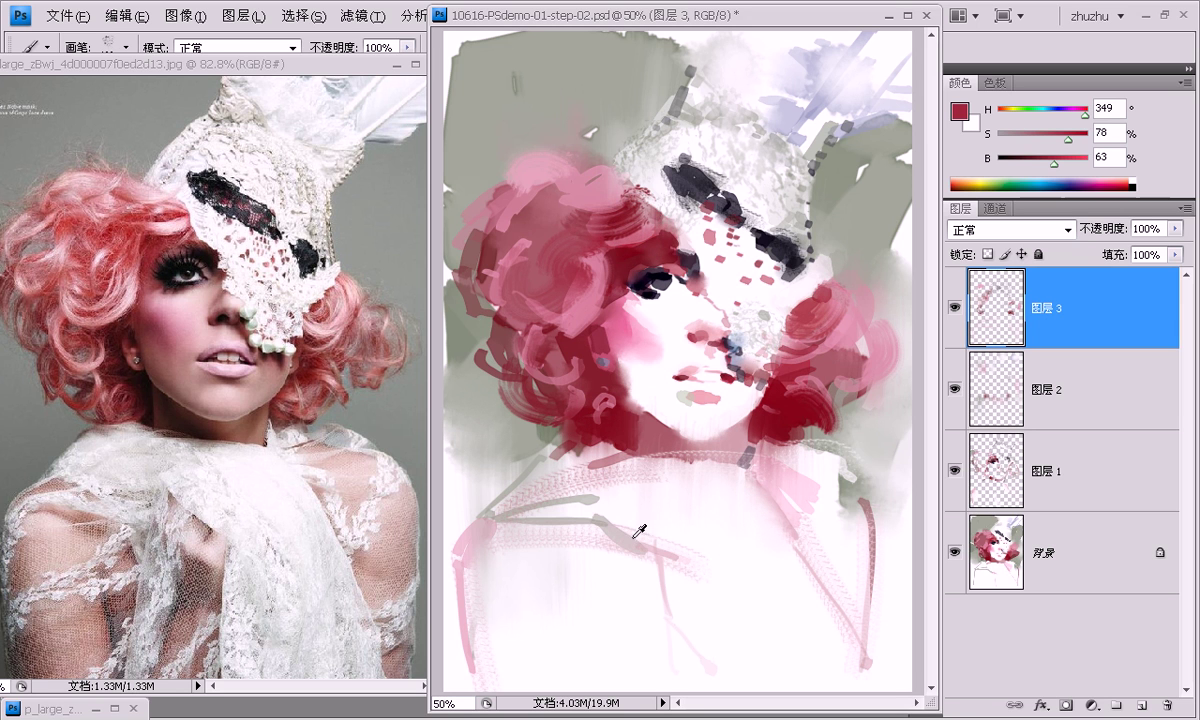
left_click(632, 538, "alt")
left_click_drag(640, 535, 651, 613)
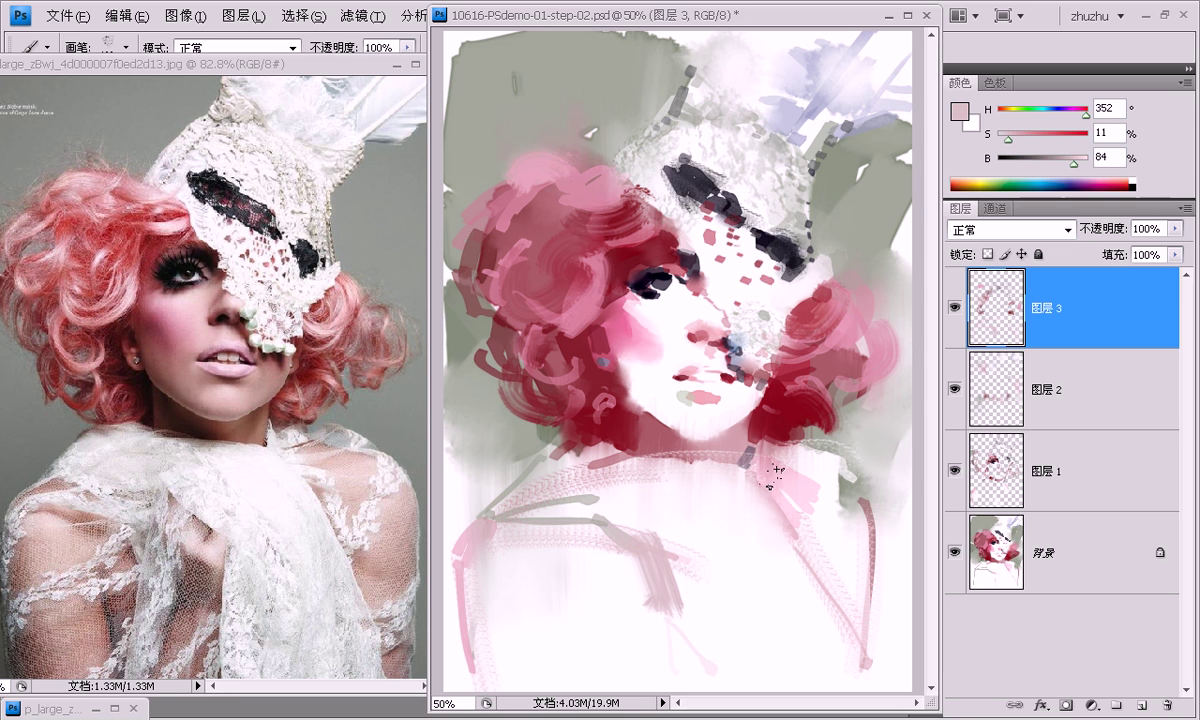
left_click(784, 517, "alt")
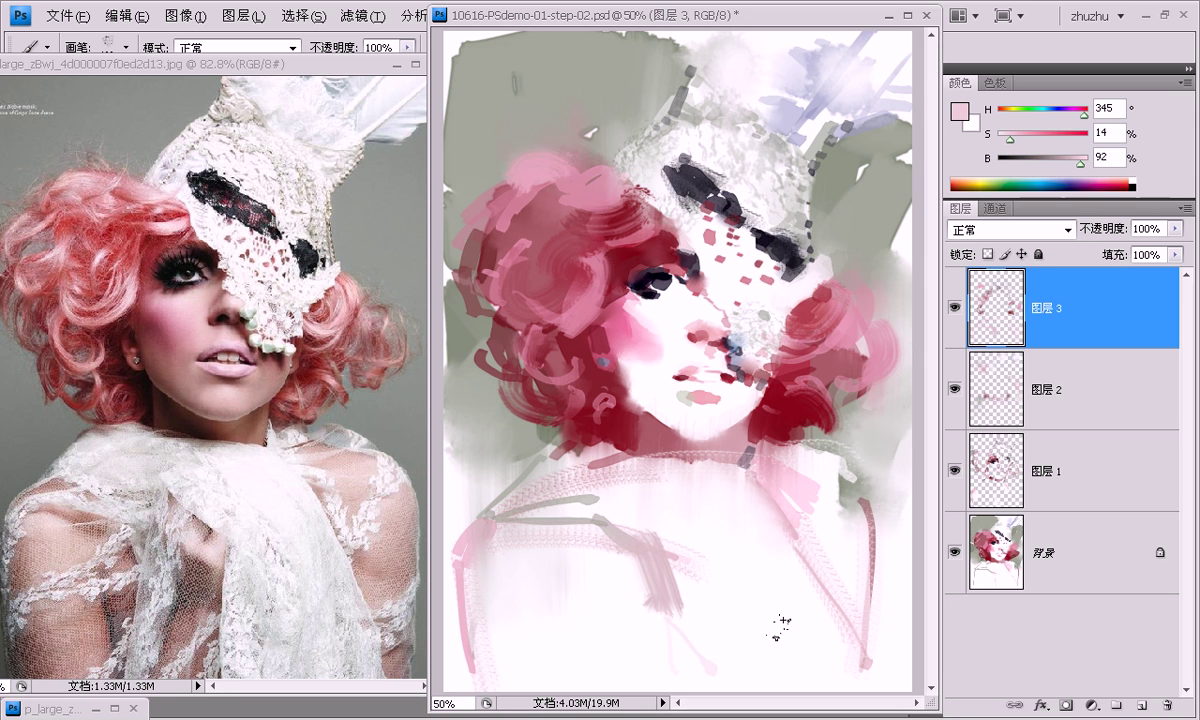
left_click_drag(648, 530, 672, 544)
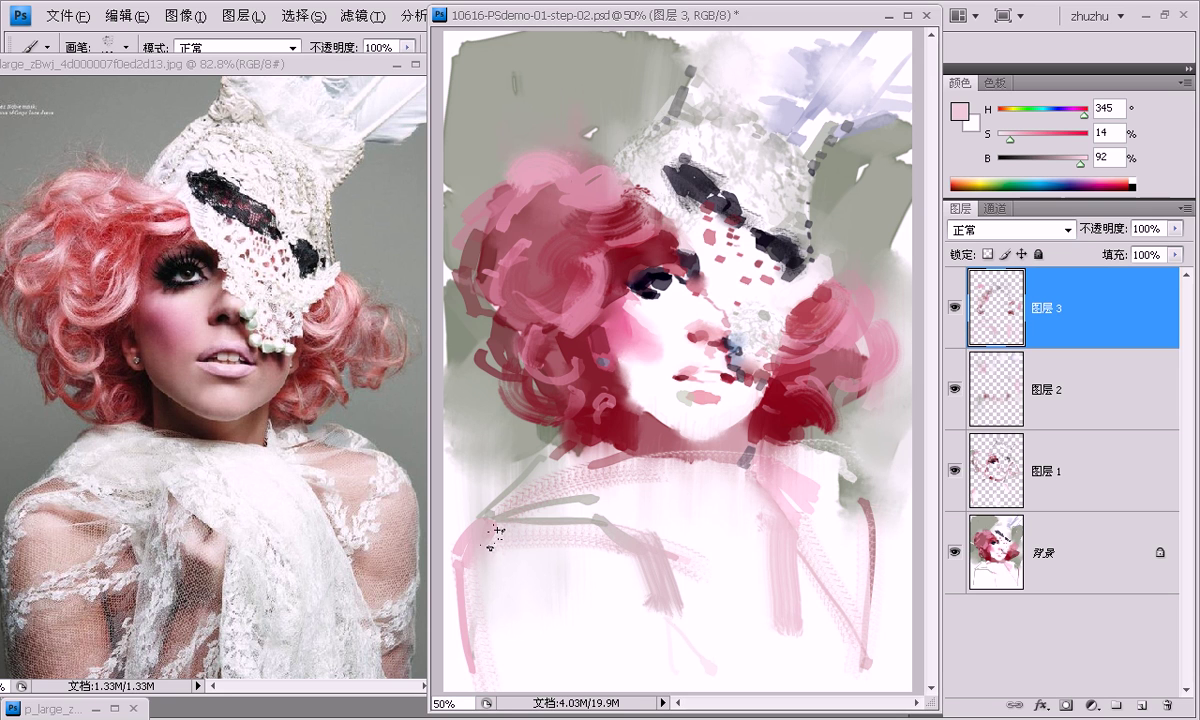
left_click_drag(496, 530, 605, 540)
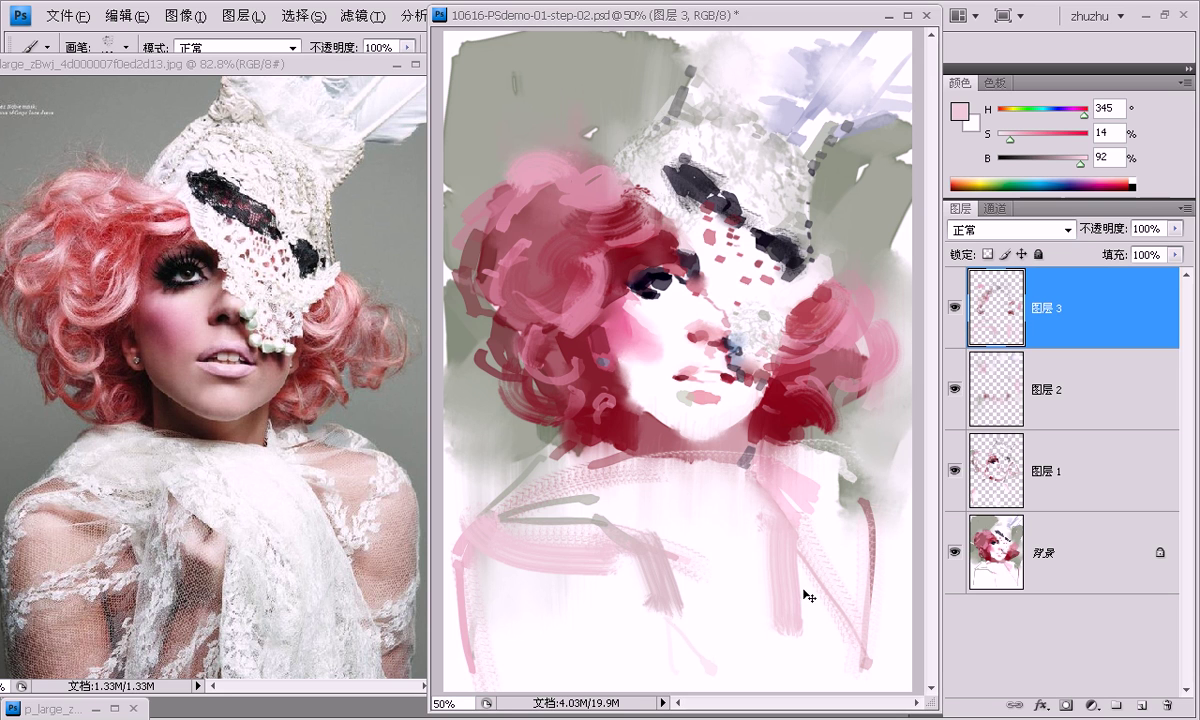
key("ctrl+z")
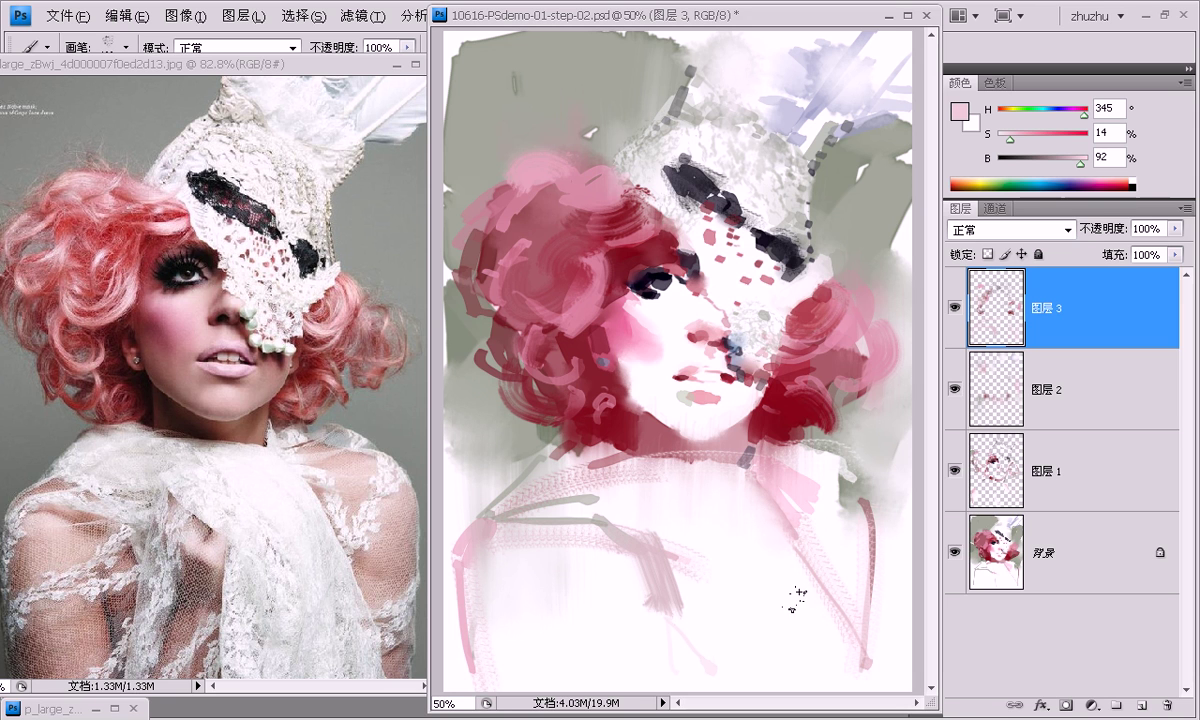
key("ctrl+alt+z")
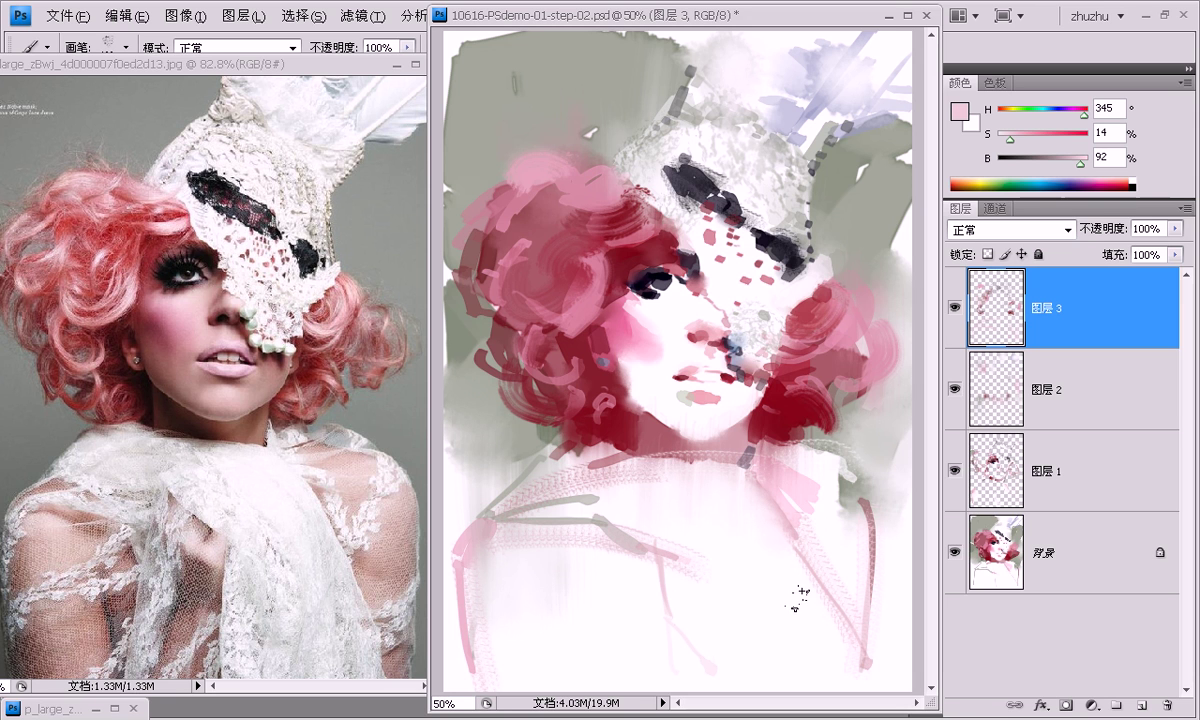
Add pale pink over the lower chest, a grey-green stroke across it, and pink on the lower-left.
left_click(668, 566, "alt")
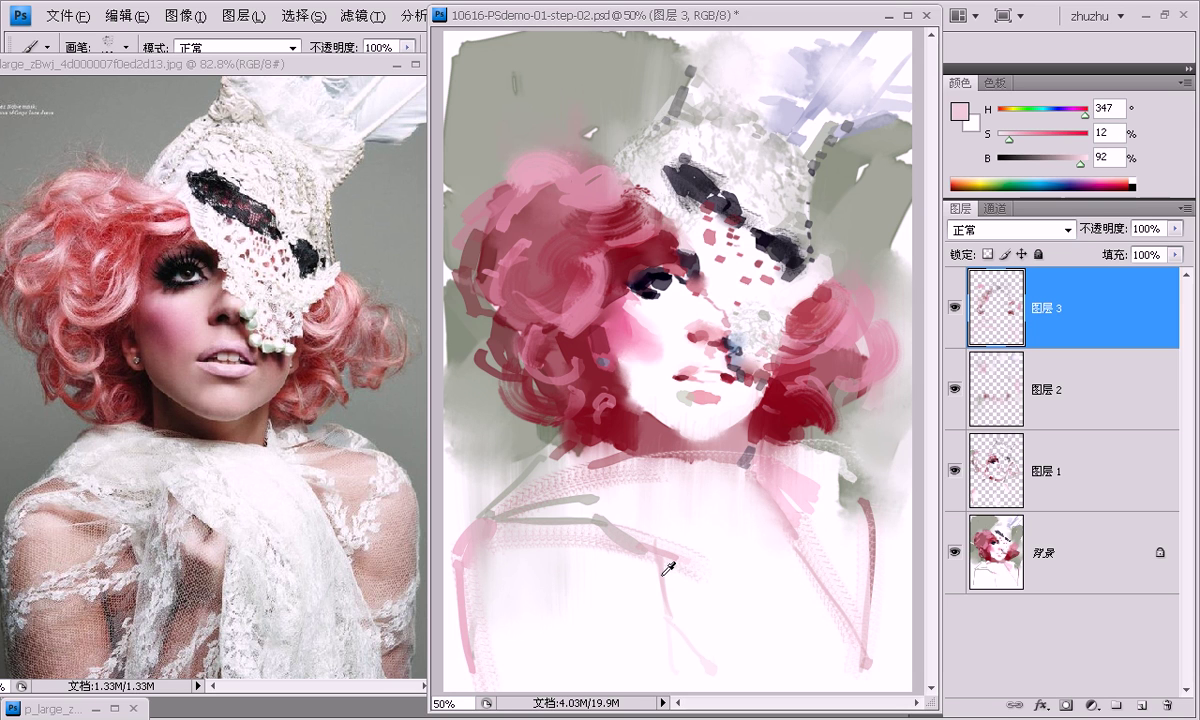
left_click_drag(664, 656, 637, 570)
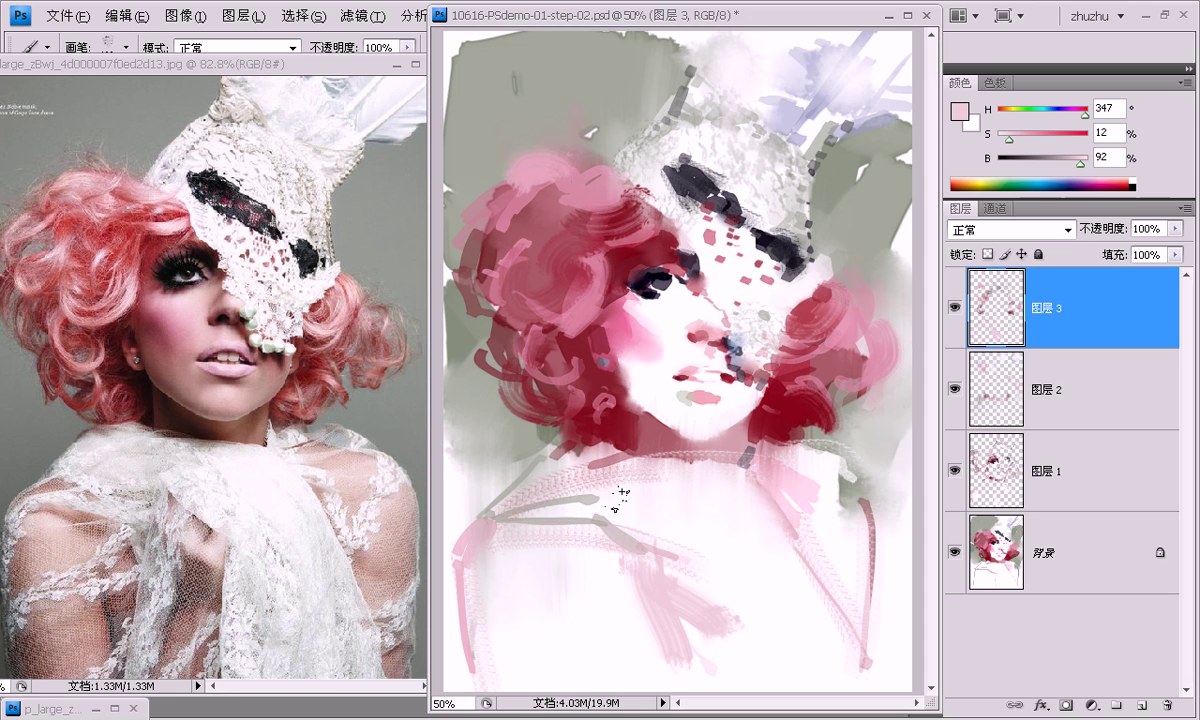
left_click(885, 432, "alt")
left_click_drag(612, 494, 688, 497)
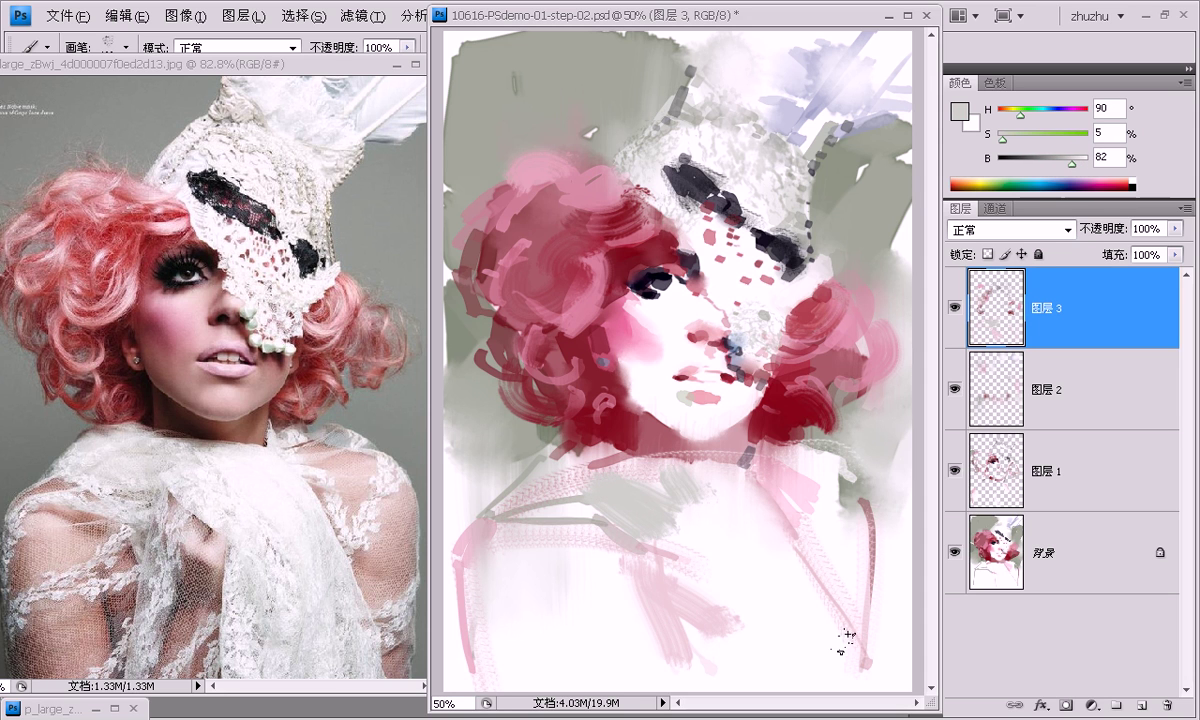
left_click(478, 532, "alt")
mouse_move(603, 583)
left_mouse_down()
mouse_move(536, 549)
mouse_move(584, 571)
left_mouse_up()
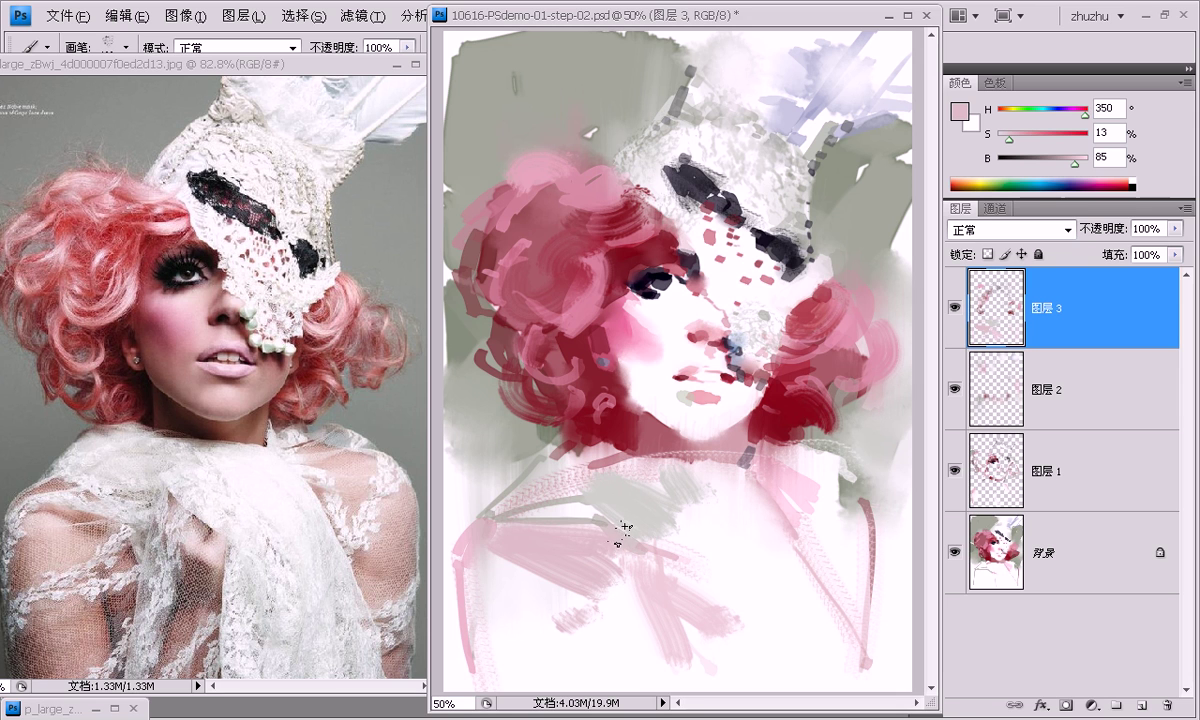
Paint a near-white stroke across the lower-left chest, undoing the one over the grey-green patch.
left_click(596, 593, "alt")
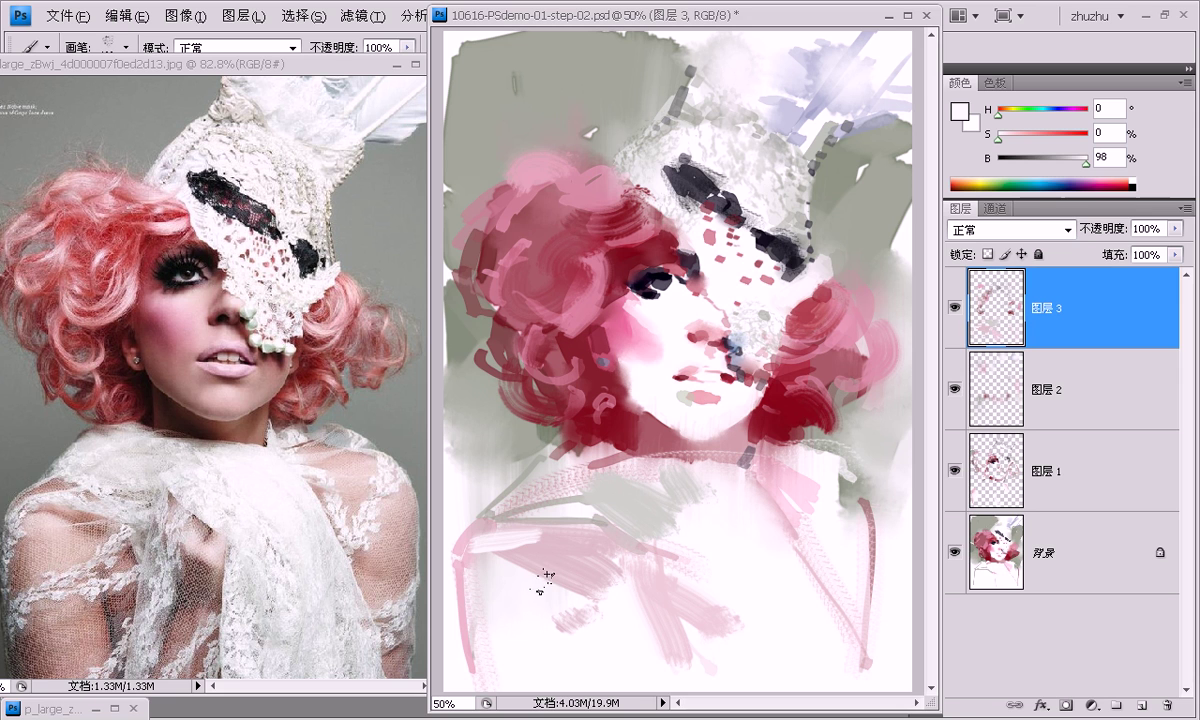
mouse_move(472, 542)
left_mouse_down()
mouse_move(544, 504)
mouse_move(622, 537)
left_mouse_up()
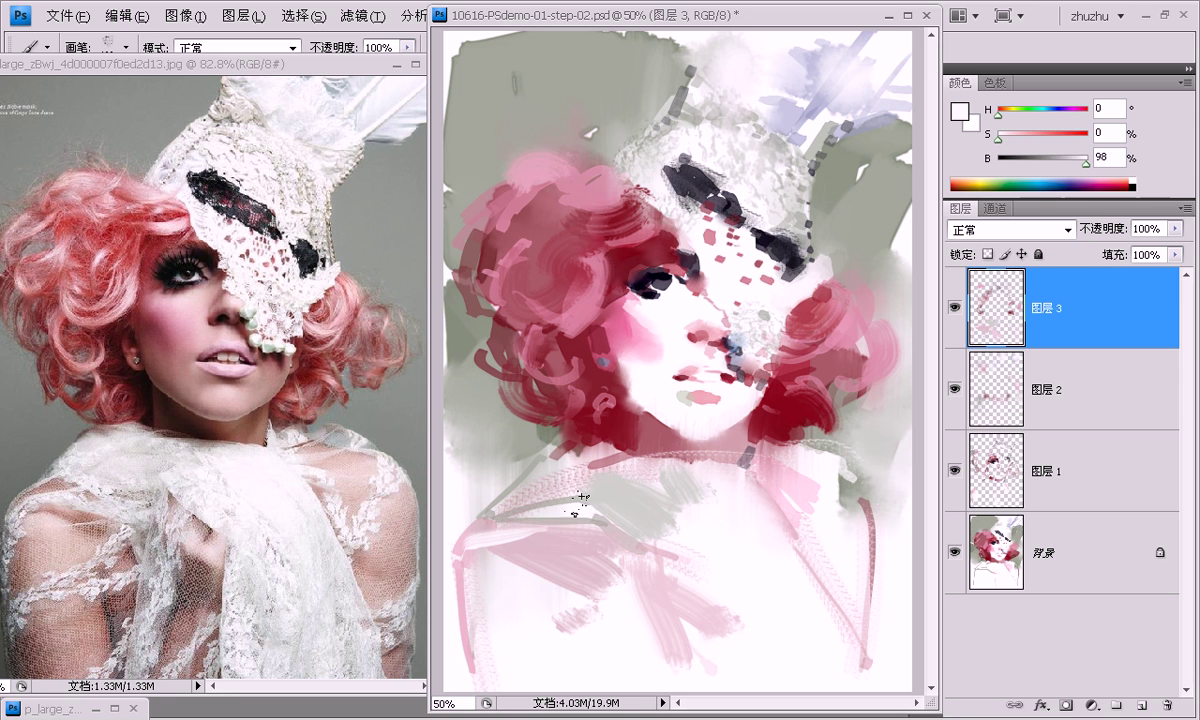
left_click_drag(645, 492, 658, 494)
key("ctrl+z")
Add faint near-white marks near the neck and over the upper and lower chest.
left_click(773, 458, "alt")
left_click(760, 466)
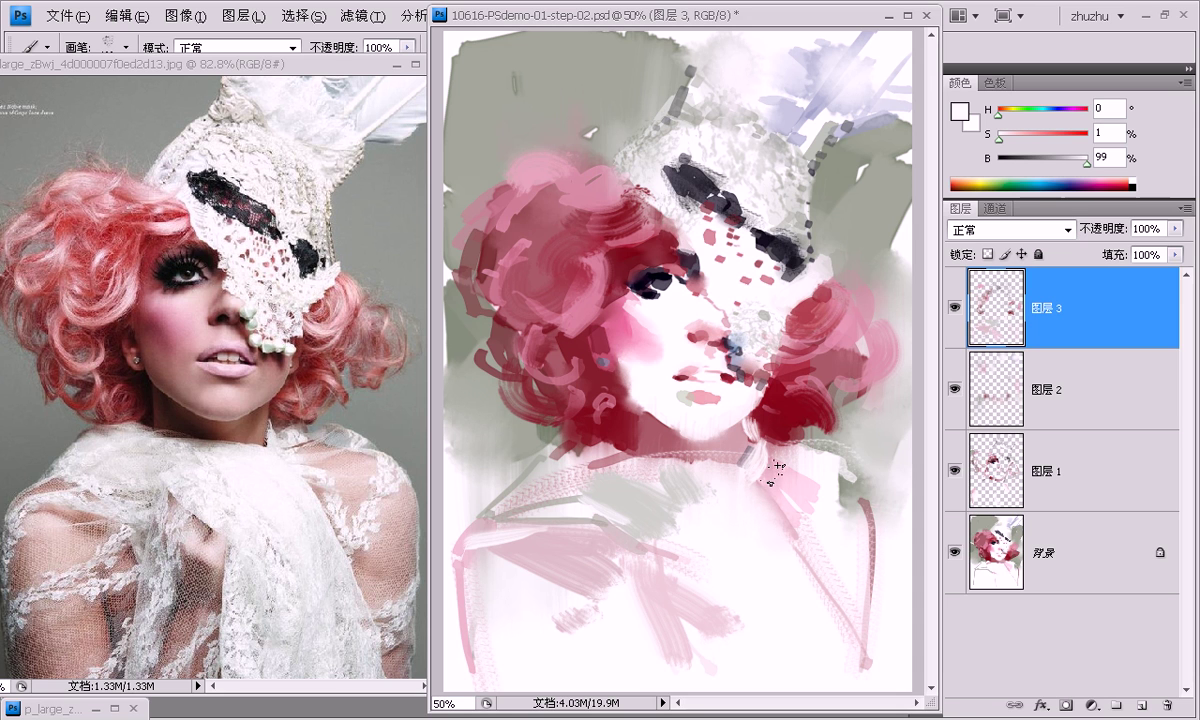
mouse_move(756, 438)
left_mouse_down()
mouse_move(850, 455)
mouse_move(785, 415)
left_mouse_up()
left_click_drag(540, 452, 505, 420)
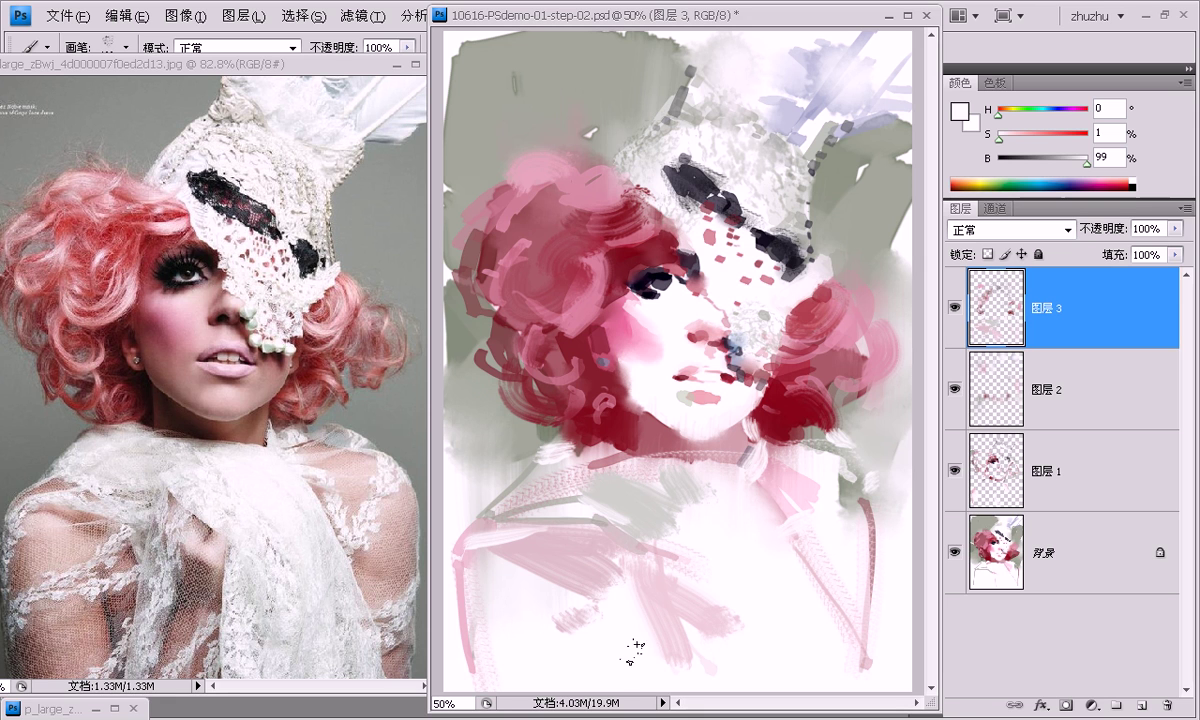
left_click_drag(565, 545, 585, 515)
left_click_drag(575, 555, 558, 627)
Sample the hair's crimson (H 350, S 77, B 64) as the painting colour.
left_click(797, 240, "alt")
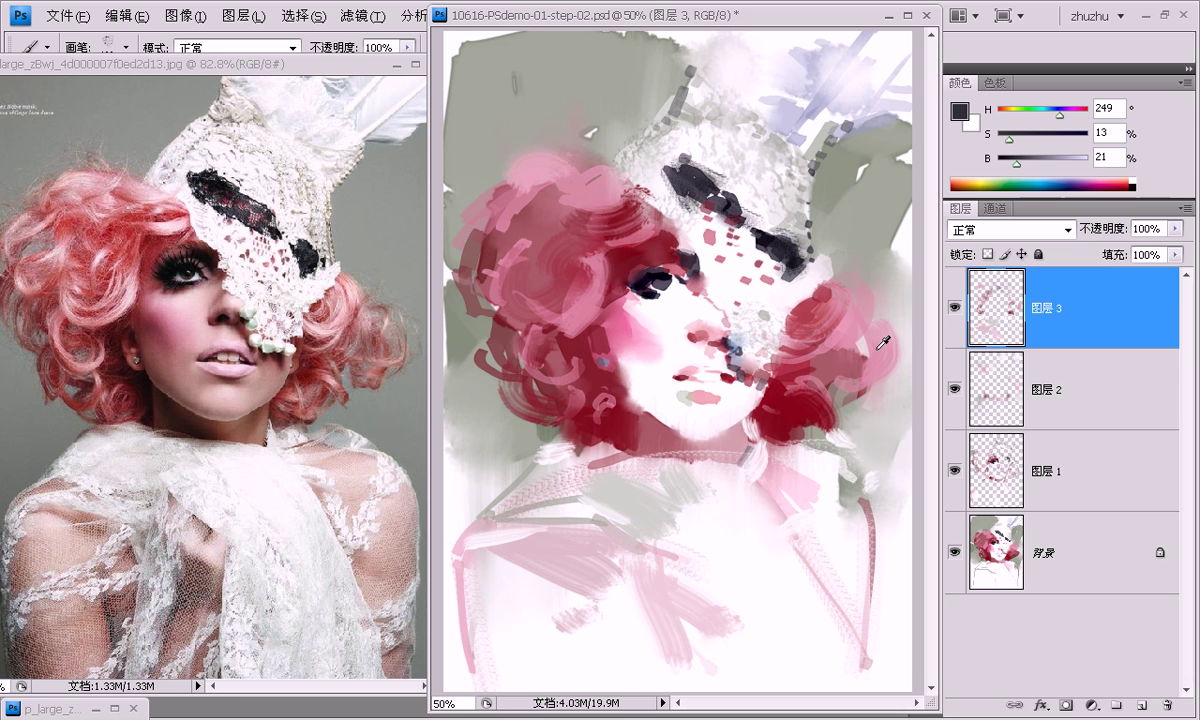
left_click(823, 357, "alt")
left_click(880, 313, "alt")
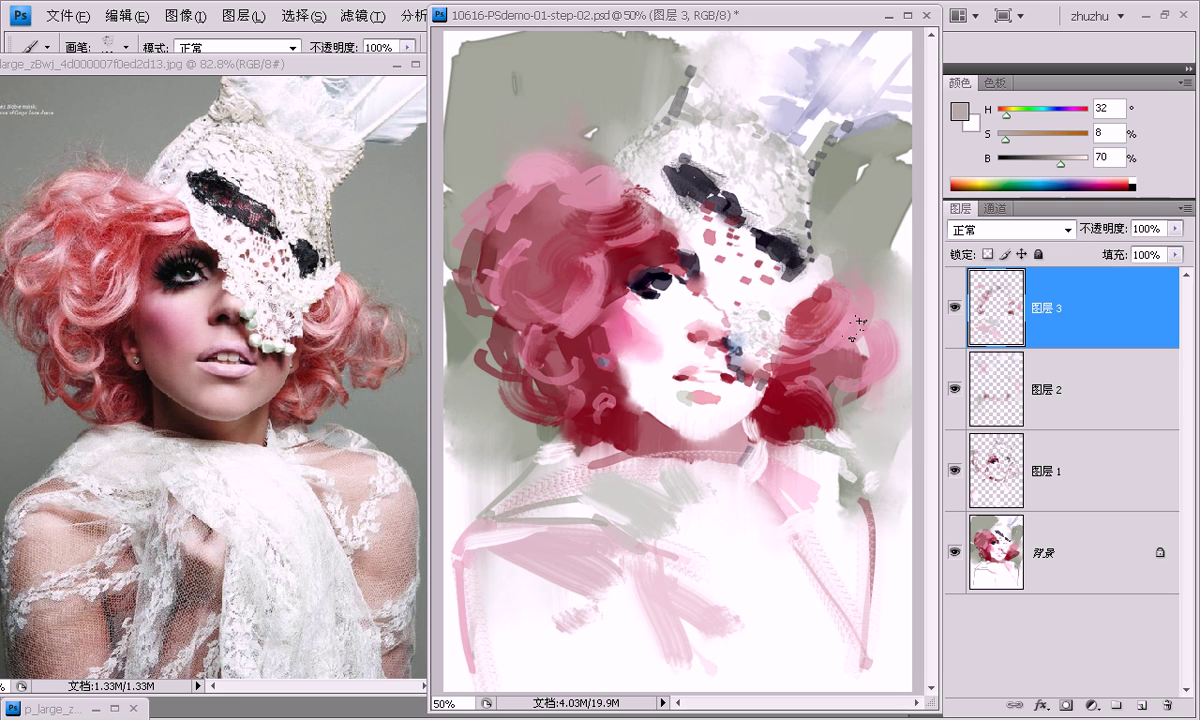
left_click(808, 367, "alt")
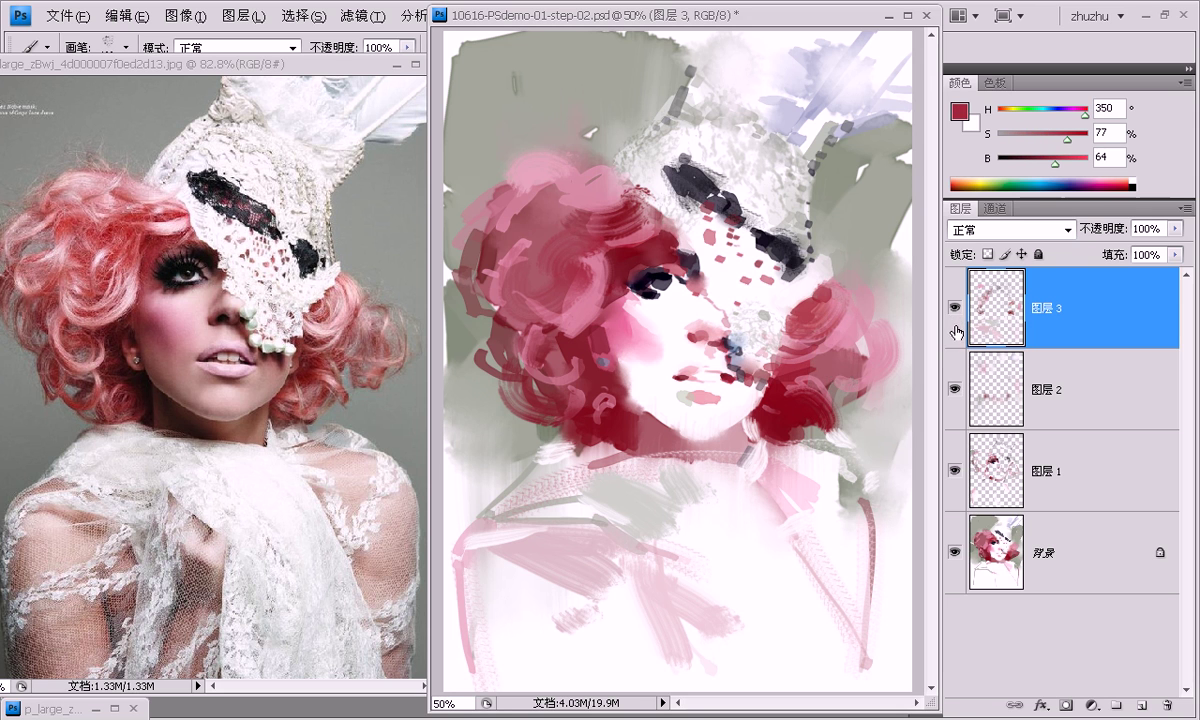
Toggle 图层 3's visibility off and on twice to compare the portrait, leaving it visible.
left_click(955, 310)
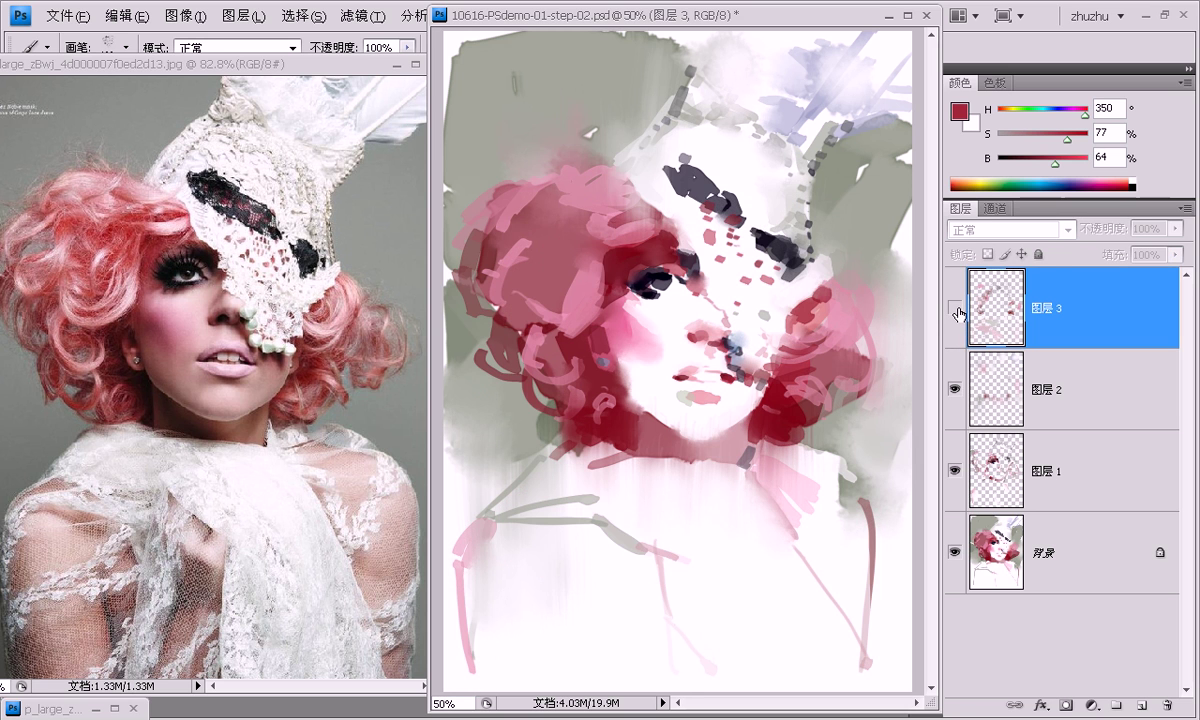
left_click(955, 310)
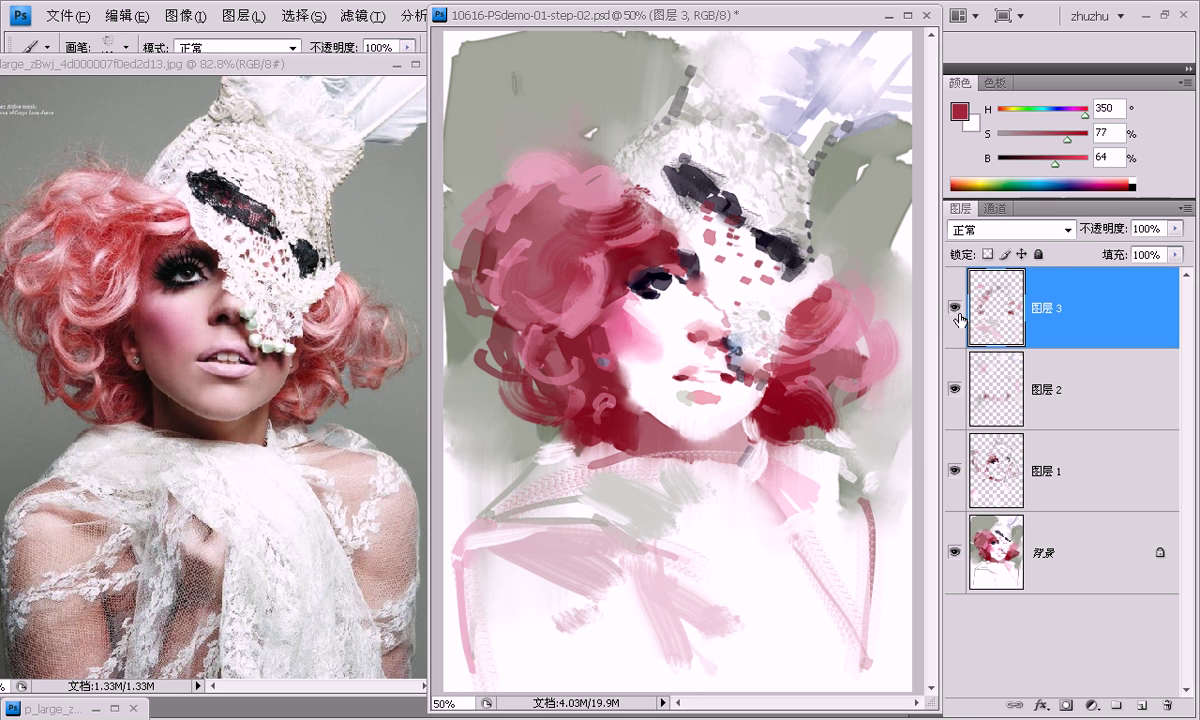
left_click(955, 310)
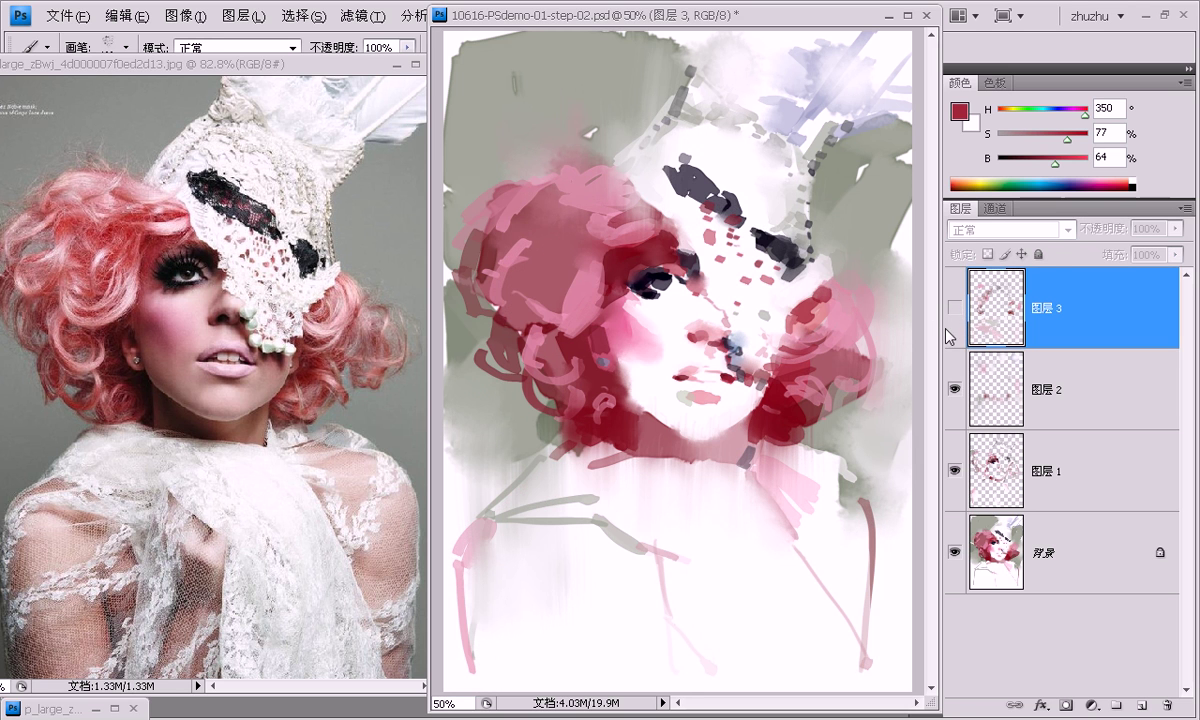
left_click(955, 307)
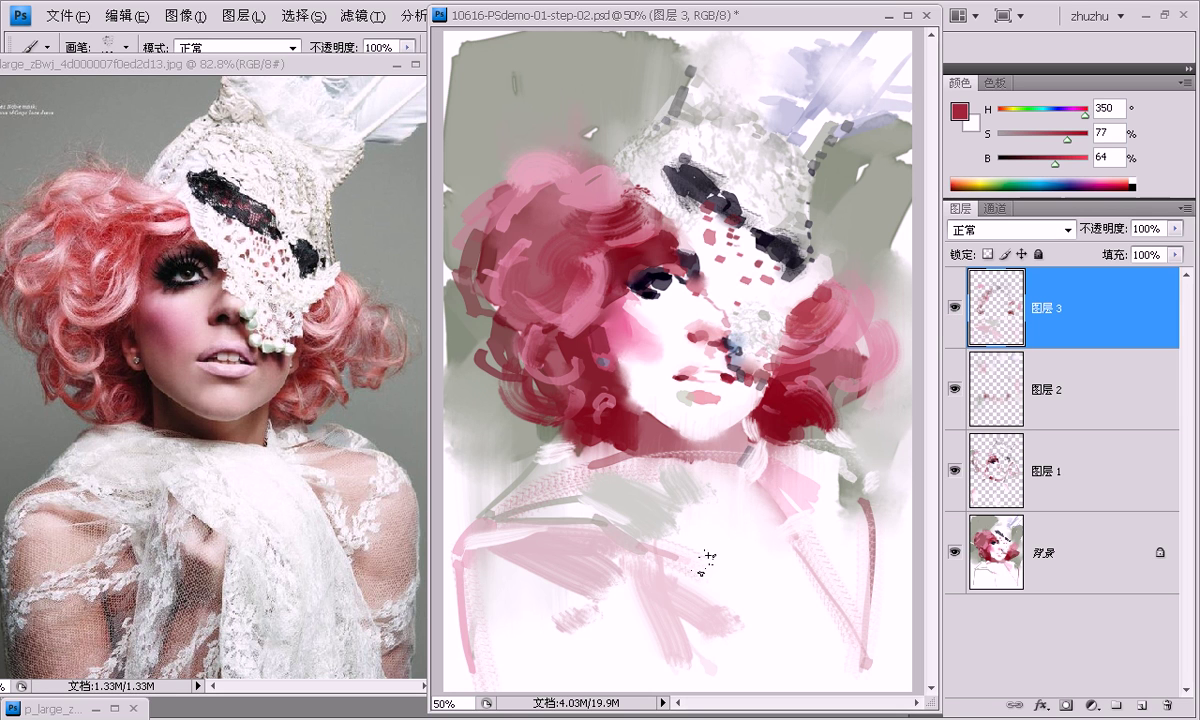